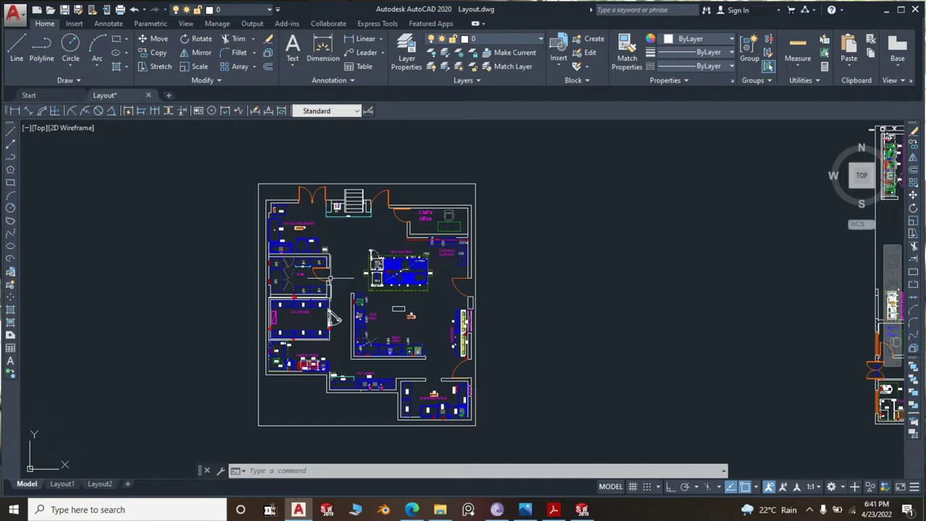
- Zoom in on the Pastry Prep area in Layout.dwg, select its equipment blocks, then zoom out slightly
{"action": "scroll", "coordinate": [331, 320], "scroll_direction": "up", "scroll_amount": 4}
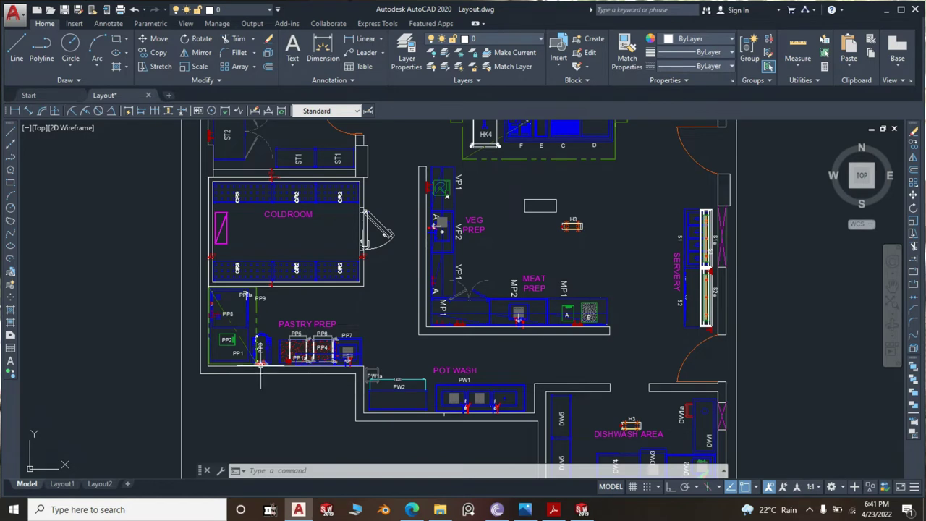
{"action": "scroll", "coordinate": [261, 370], "scroll_direction": "up", "scroll_amount": 2}
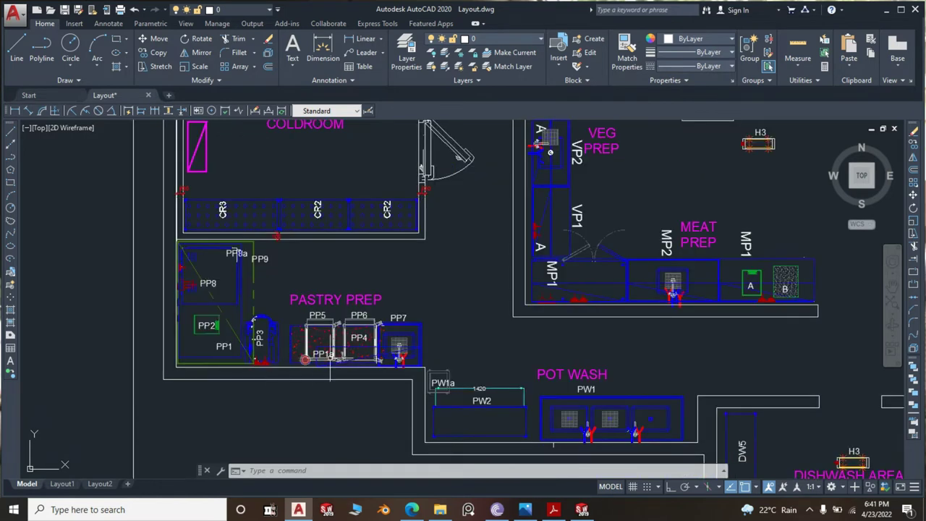
{"action": "left_click", "coordinate": [294, 353]}
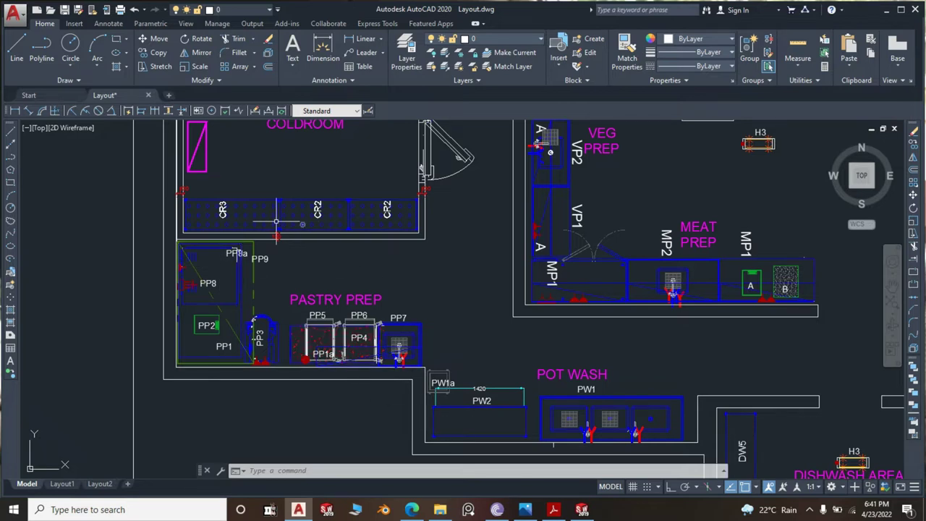
{"action": "scroll", "coordinate": [217, 280], "scroll_direction": "down", "scroll_amount": 2}
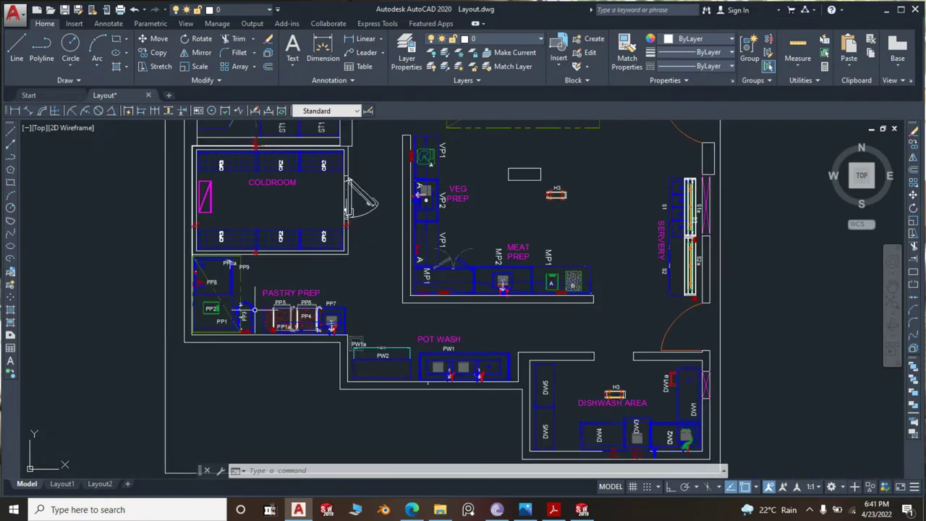
- View the Oven Stand drawing in Adobe Reader Touch, then open photo QYAS8864 (3).JPG in Photos
{"action": "left_click", "coordinate": [560, 511]}
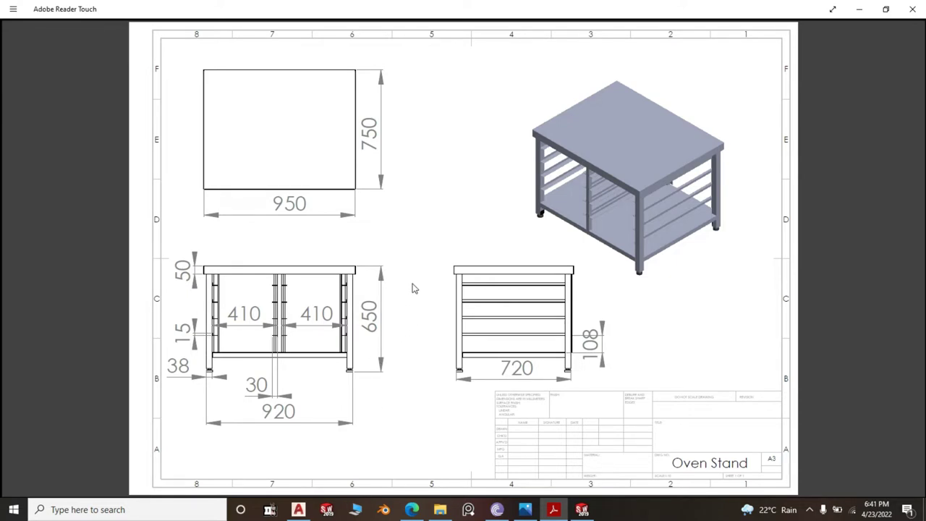
{"action": "left_click", "coordinate": [452, 76]}
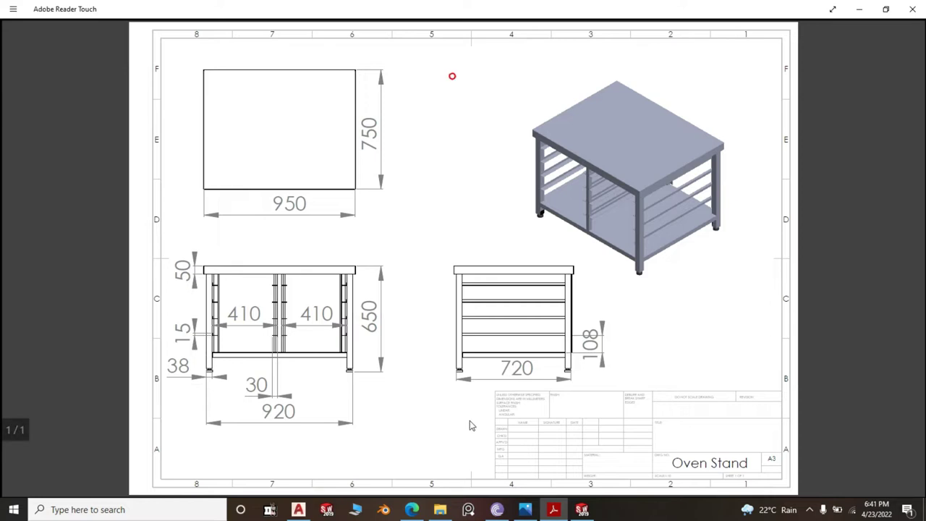
{"action": "left_click", "coordinate": [525, 509]}
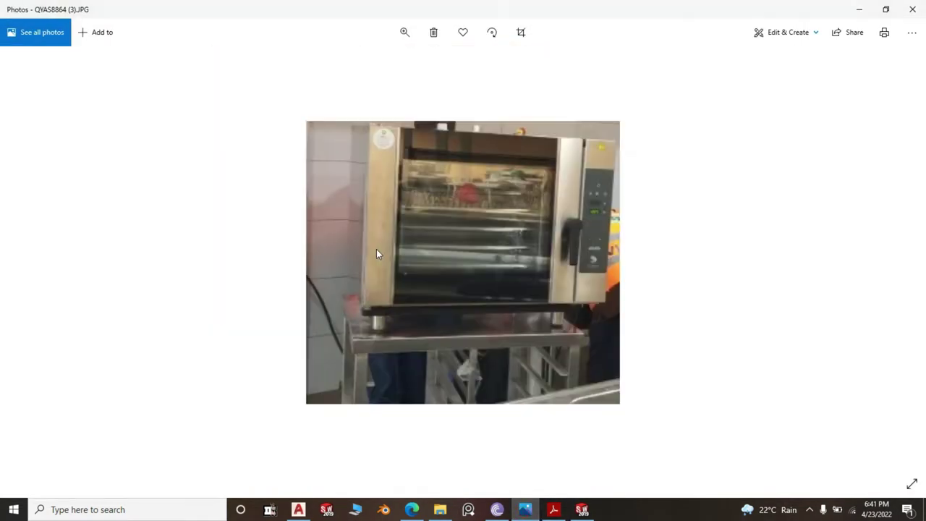
- Zoom the oven photo to 15, revisit the Oven Stand drawing, then bring SOLIDWORKS 2019 forward
{"action": "left_click", "coordinate": [403, 38]}
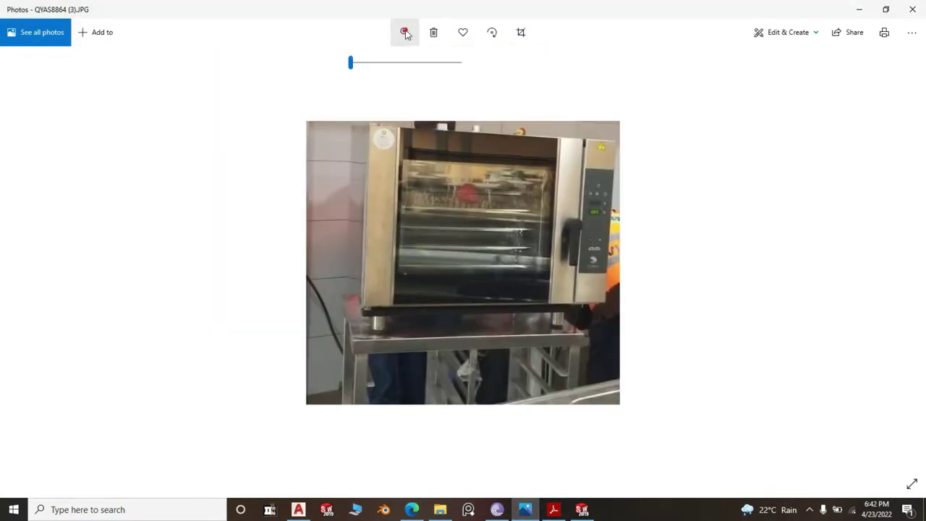
{"action": "left_click_drag", "start_coordinate": [354, 68], "coordinate": [366, 70]}
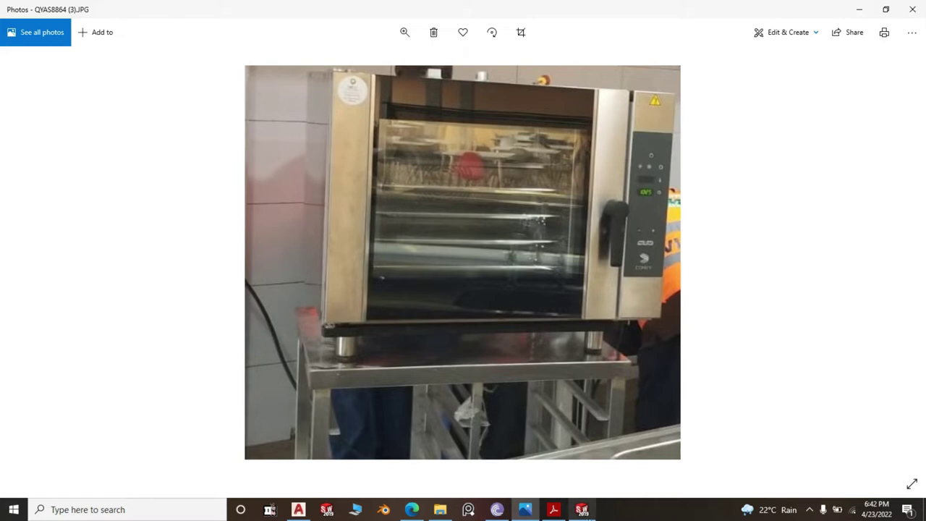
{"action": "left_click", "coordinate": [553, 509]}
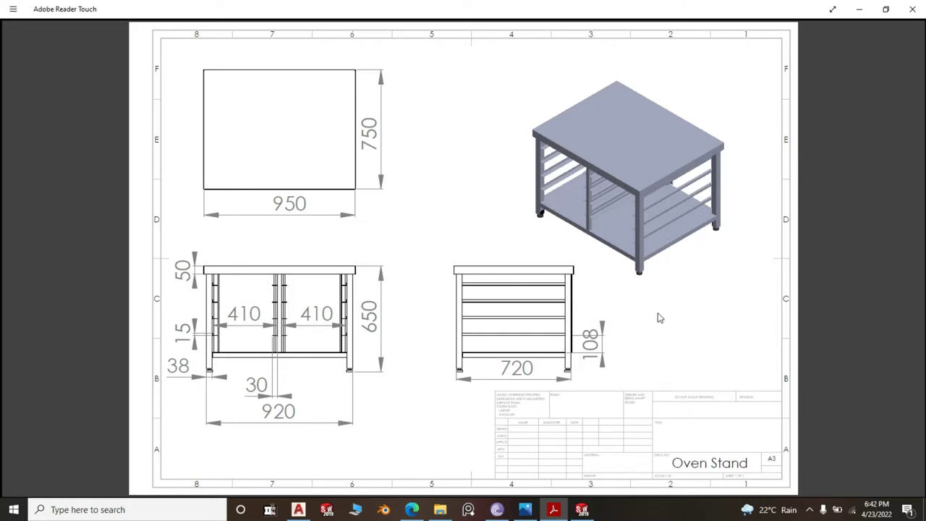
{"action": "left_click", "coordinate": [583, 510]}
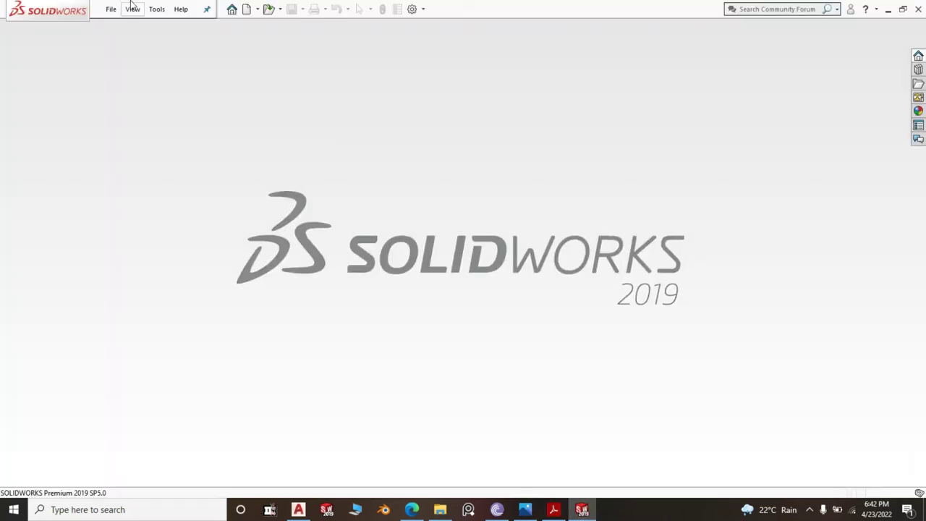
- Create a new blank part, Part1, from the Part2 template
{"action": "left_click", "coordinate": [111, 9]}
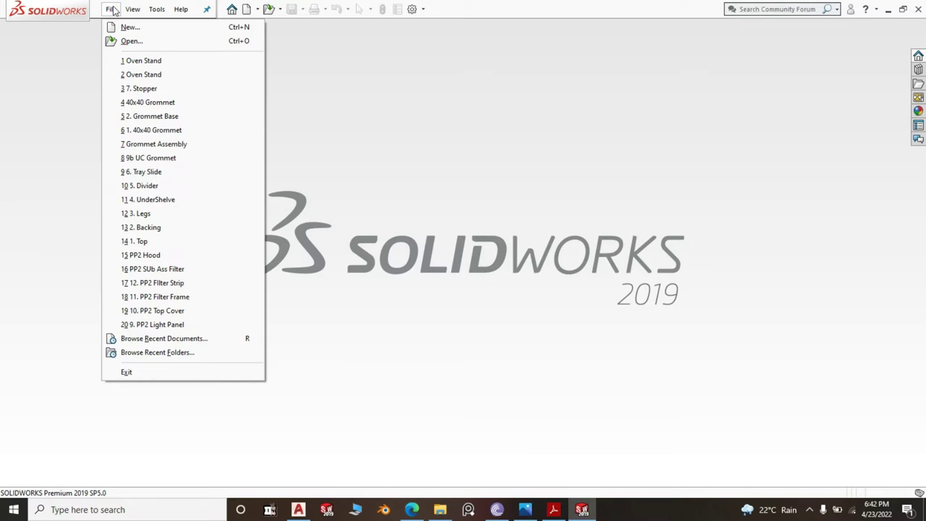
{"action": "left_click", "coordinate": [145, 27]}
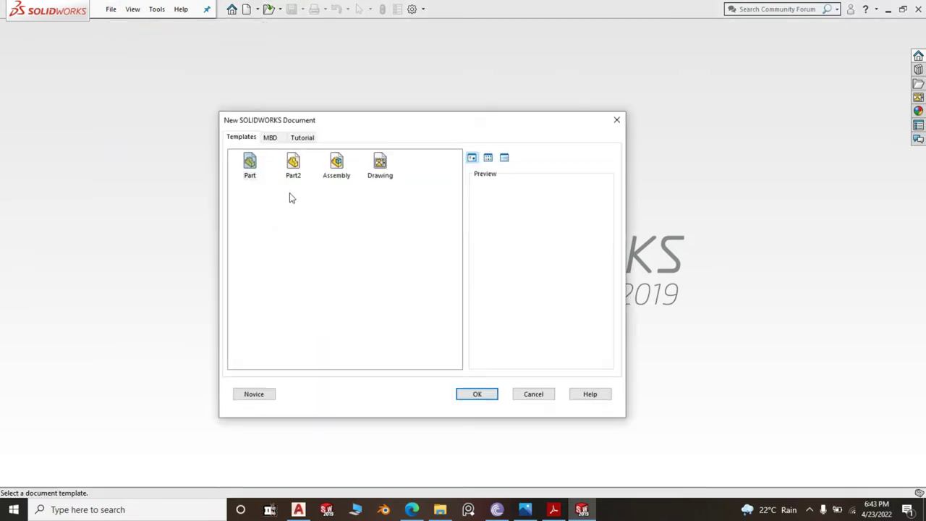
{"action": "left_click", "coordinate": [249, 164]}
{"action": "left_click", "coordinate": [293, 164]}
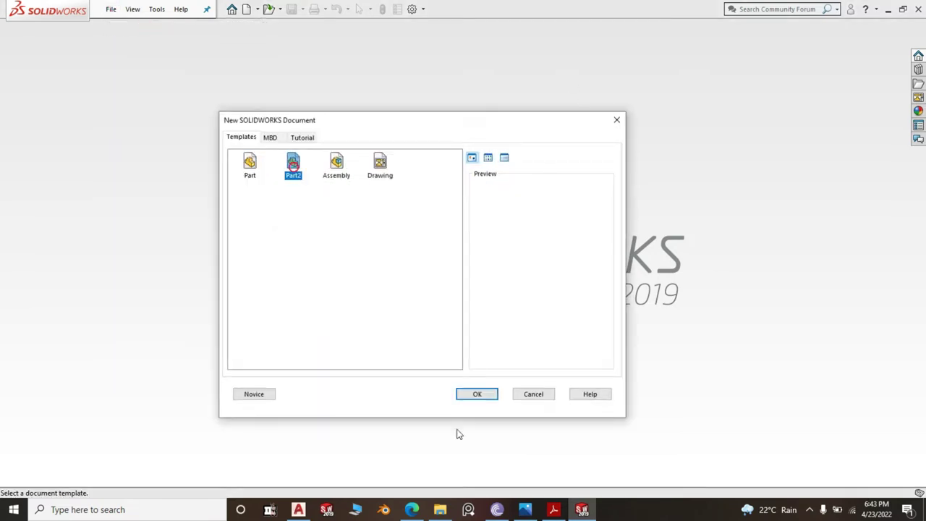
{"action": "left_click", "coordinate": [476, 397]}
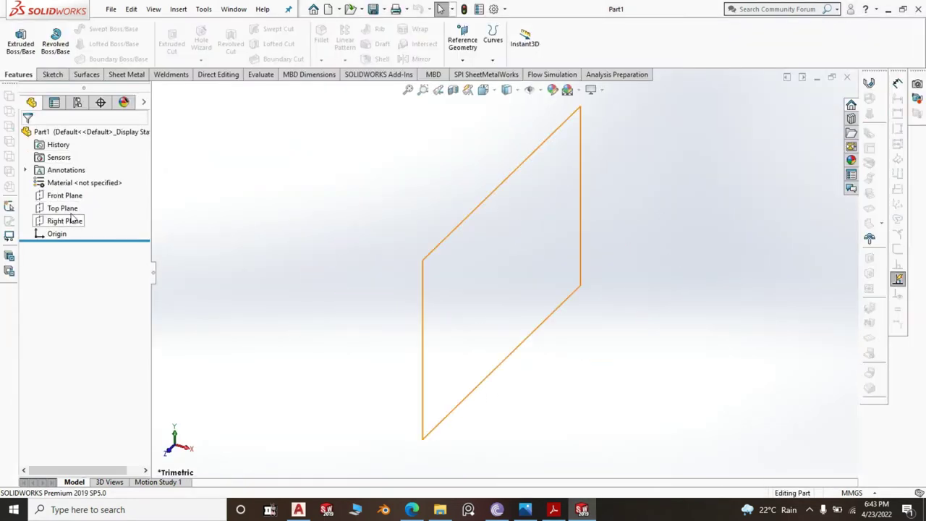
- Start a sketch on the Top Plane and draw a centre rectangle from the origin
{"action": "left_click", "coordinate": [72, 209]}
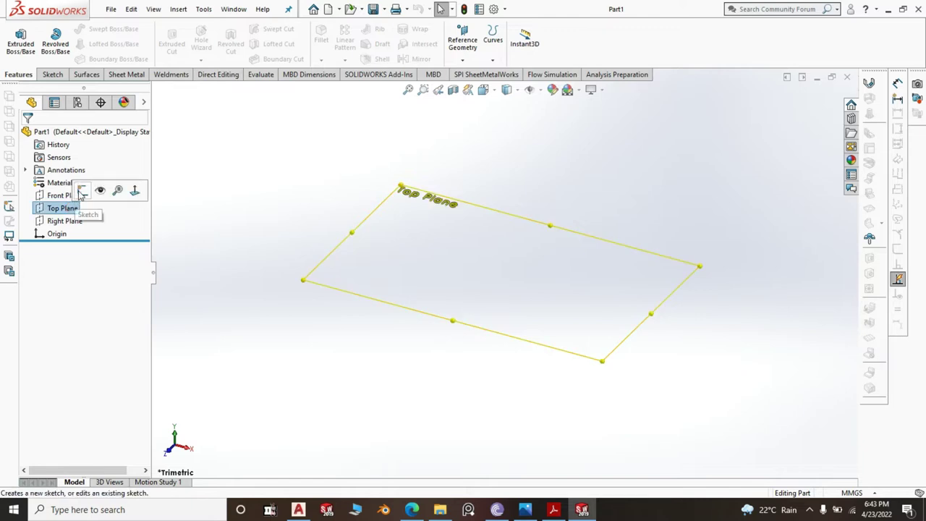
{"action": "left_click", "coordinate": [82, 188]}
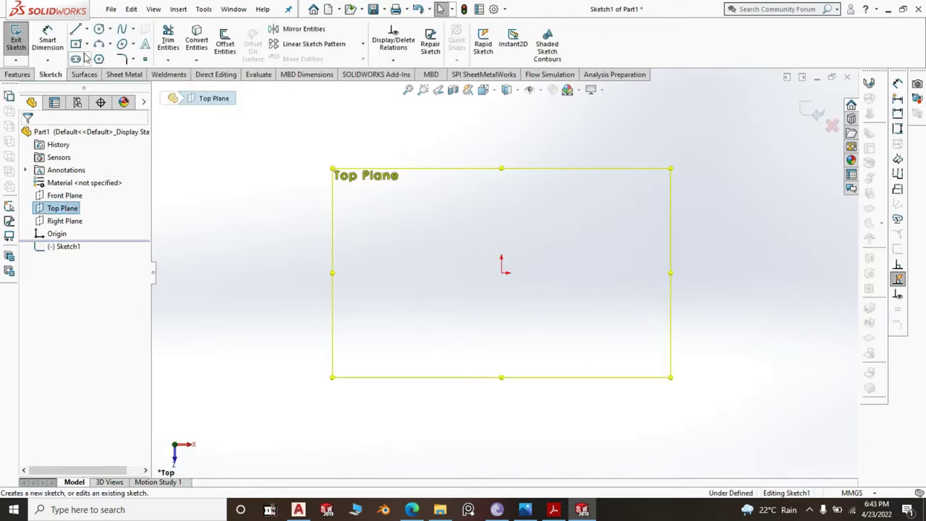
{"action": "key", "text": "r"}
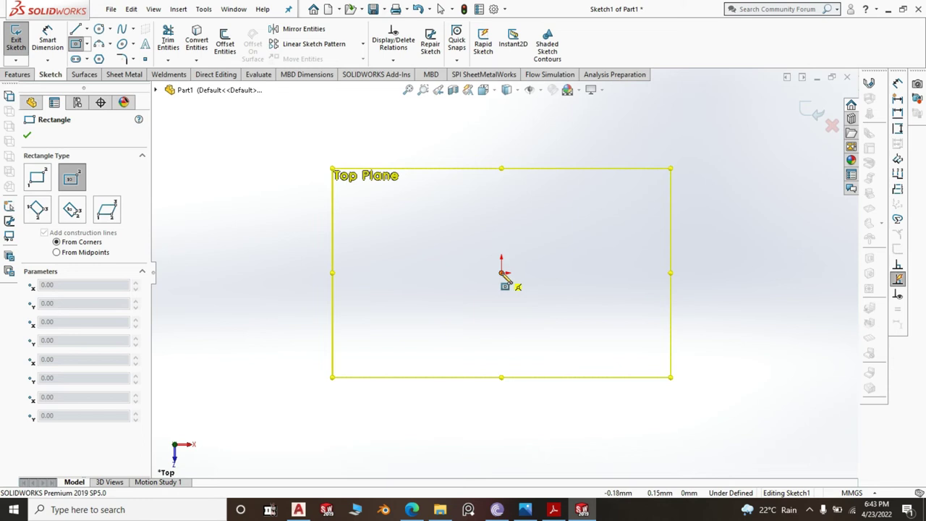
{"action": "left_click", "coordinate": [501, 271]}
{"action": "left_click", "coordinate": [629, 396]}
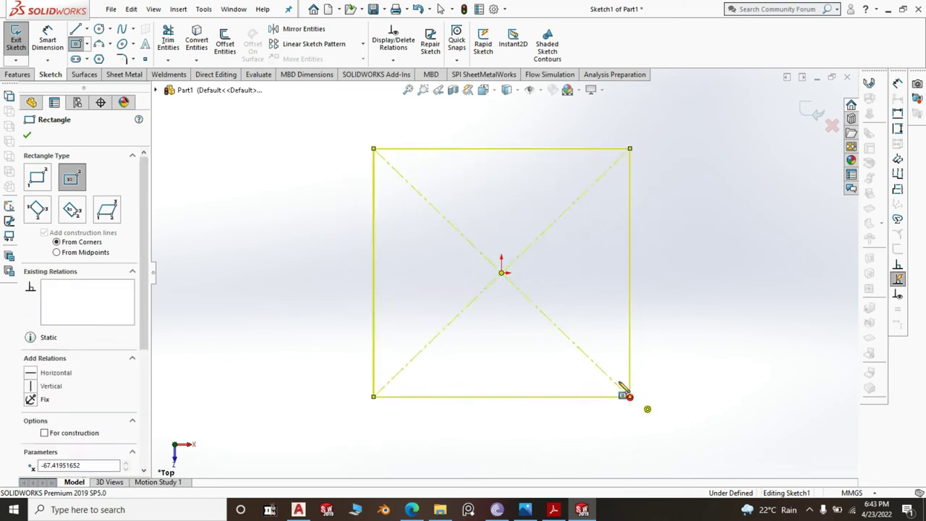
- Dimension the rectangle 950 wide and 750 high to fully define it
{"action": "left_click", "coordinate": [48, 39]}
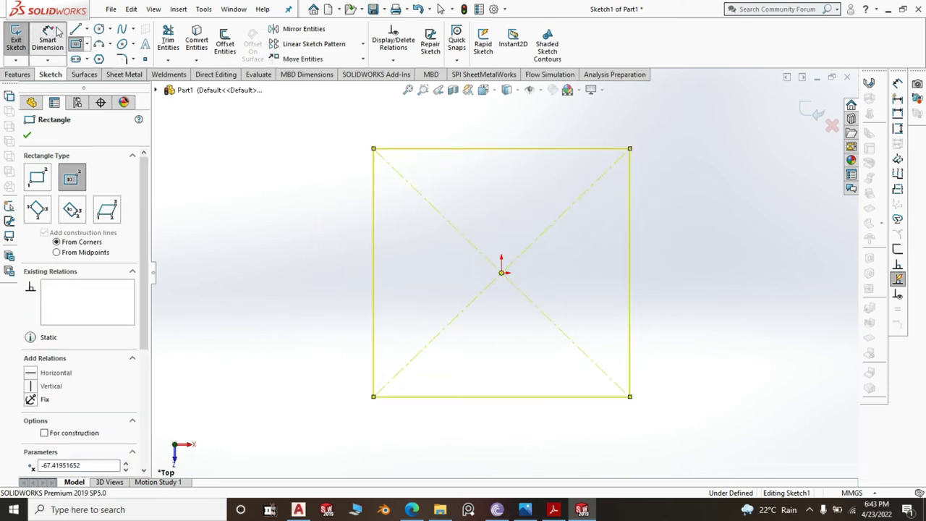
{"action": "left_click", "coordinate": [497, 137]}
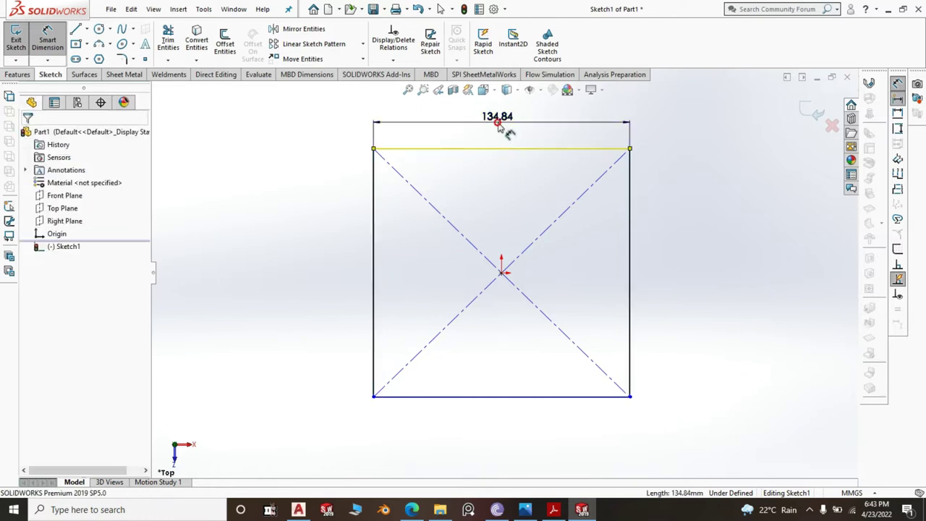
{"action": "left_click", "coordinate": [498, 122]}
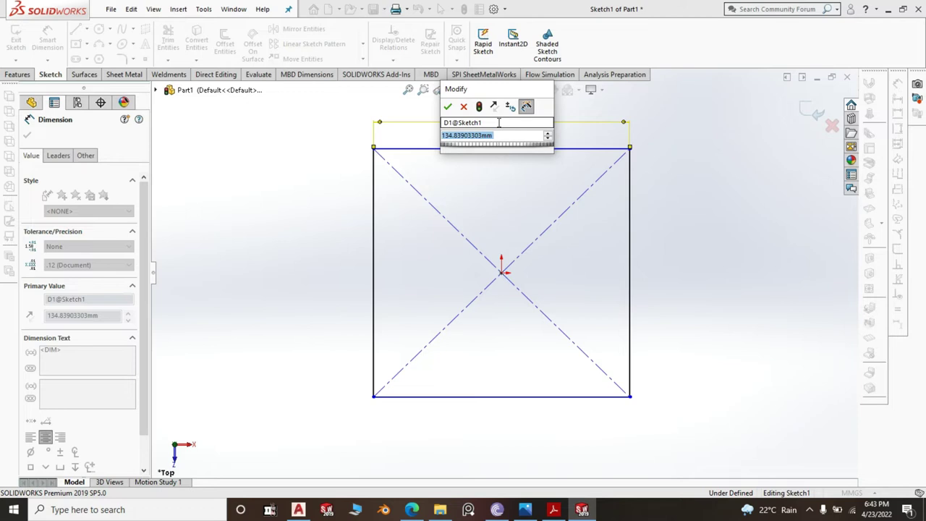
{"action": "type", "text": "950"}
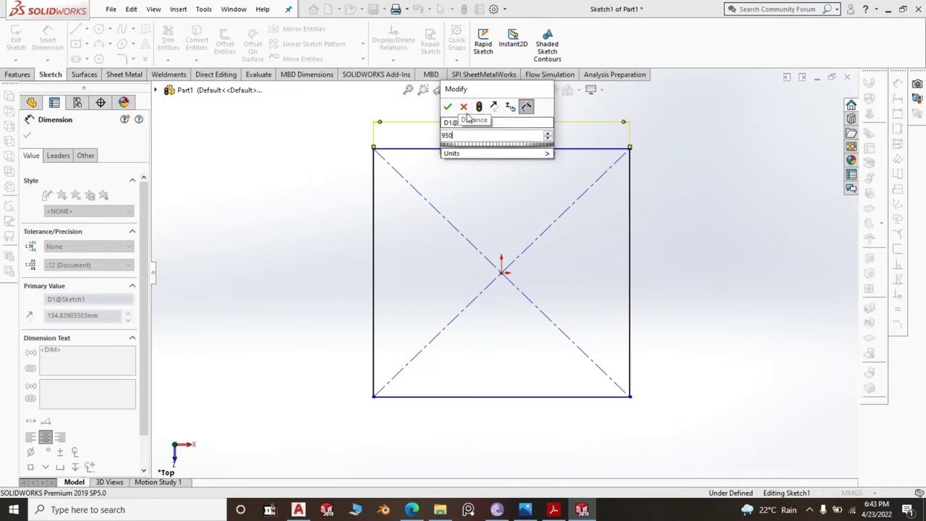
{"action": "left_click", "coordinate": [447, 106]}
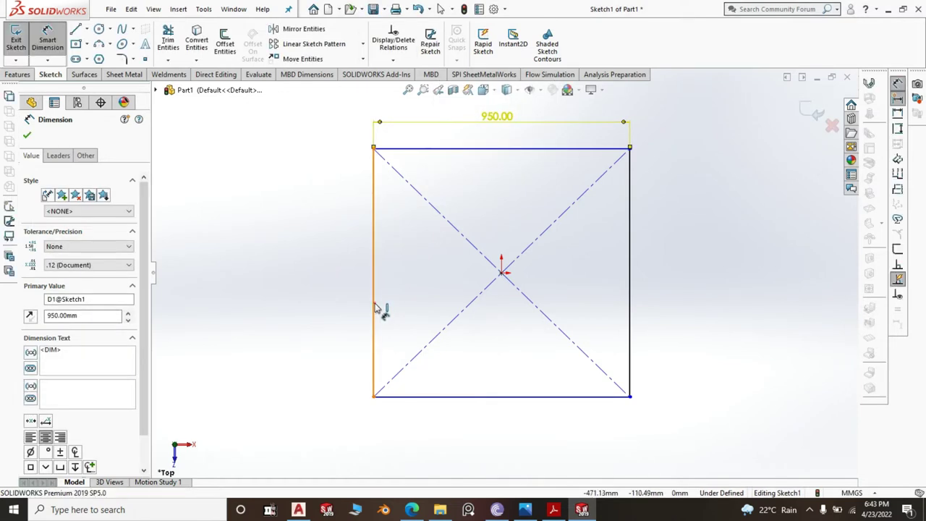
{"action": "left_click", "coordinate": [375, 307]}
{"action": "left_click", "coordinate": [333, 305]}
{"action": "type", "text": "750"}
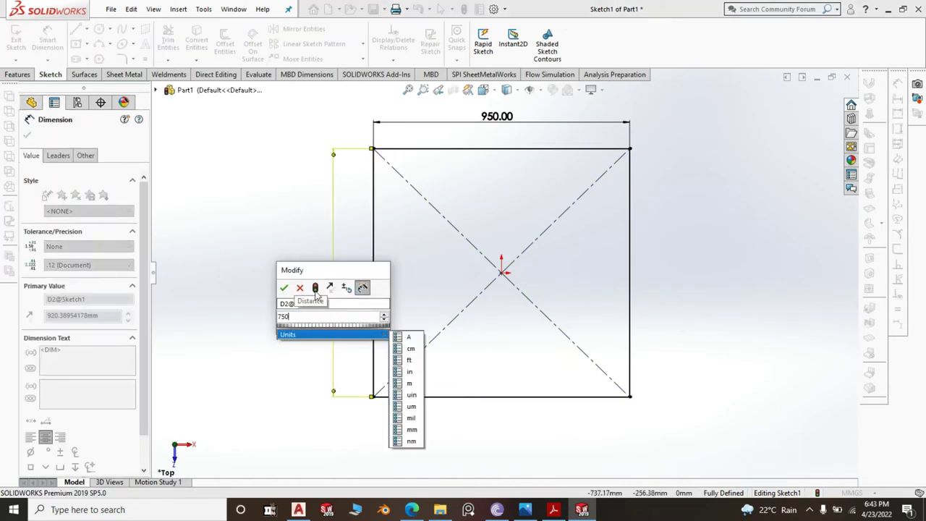
{"action": "left_click", "coordinate": [282, 288]}
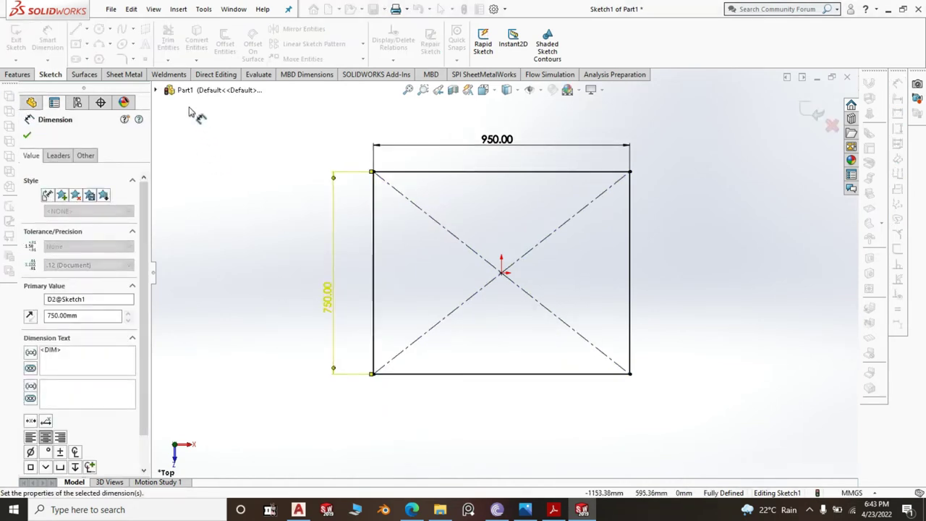
{"action": "left_click", "coordinate": [120, 75]}
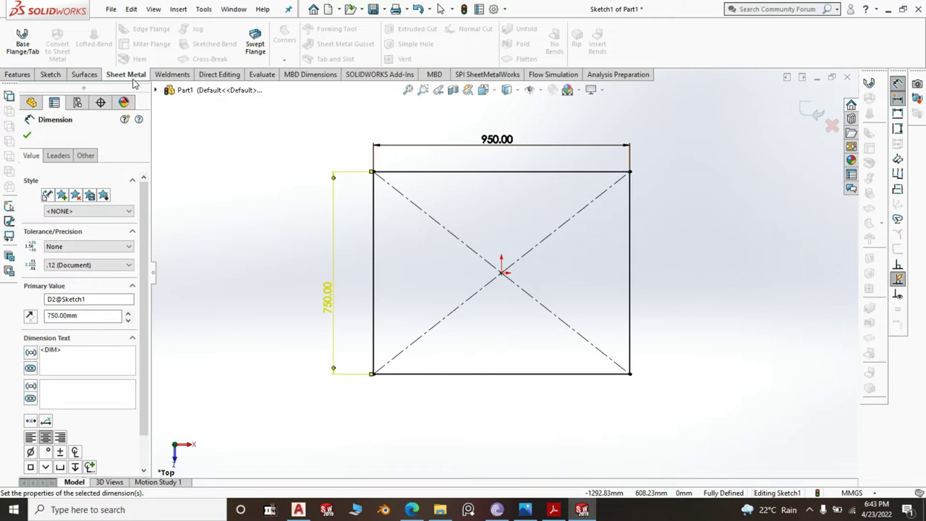
- Create Base-Flange1 from the sketch with the default 1.50 mm thickness and K-Factor 0.5
{"action": "left_click", "coordinate": [23, 44]}
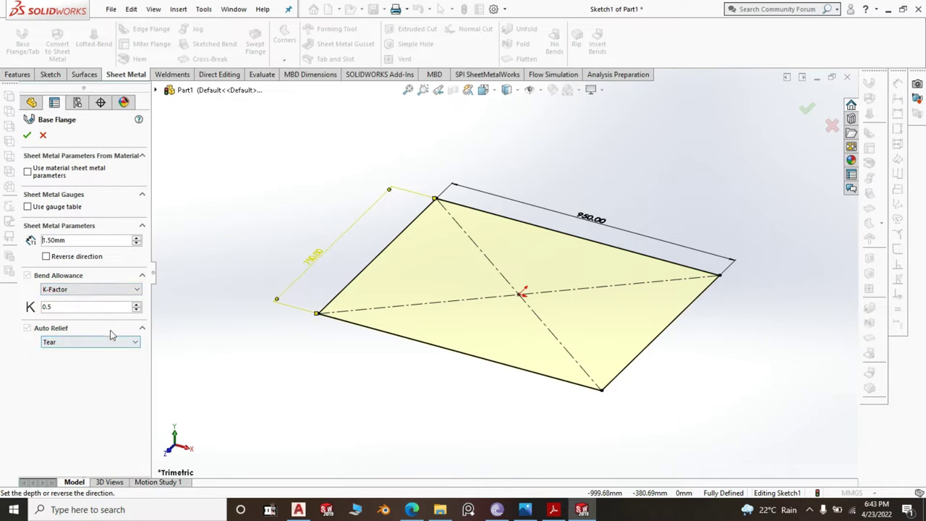
{"action": "left_click", "coordinate": [29, 133]}
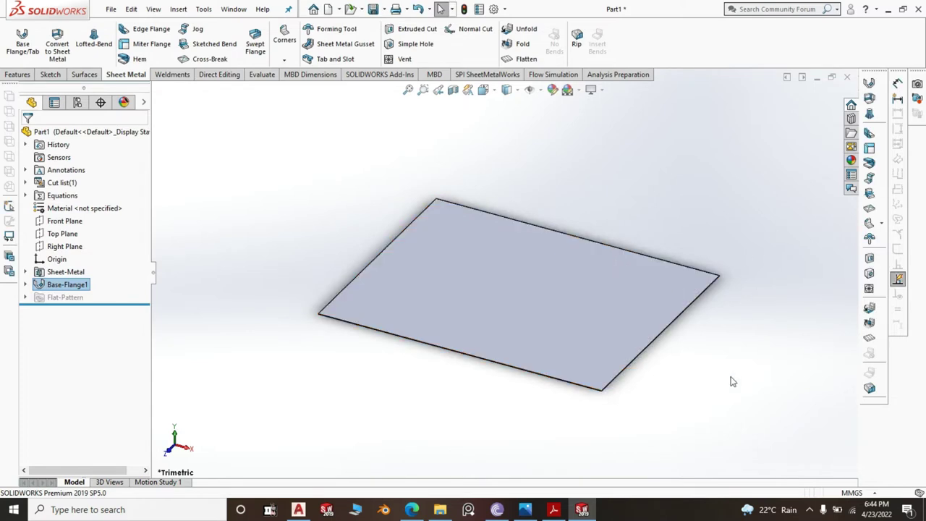
- Add Edge-Flange1 with 50 mm, 90° flanges on the plate's right, front, left and back edges
{"action": "scroll", "coordinate": [708, 382], "scroll_direction": "down", "scroll_amount": 2}
{"action": "left_click", "coordinate": [151, 30]}
{"action": "left_click", "coordinate": [609, 352]}
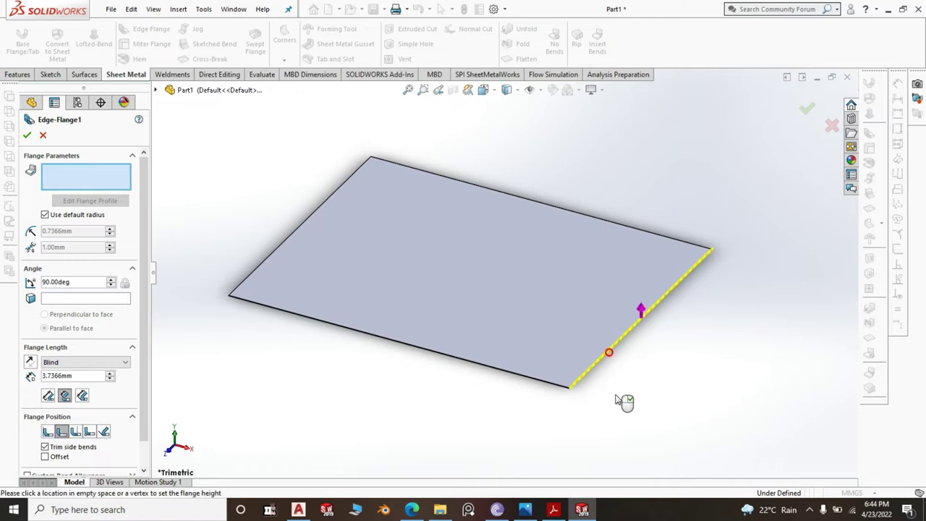
{"action": "left_click", "coordinate": [511, 376]}
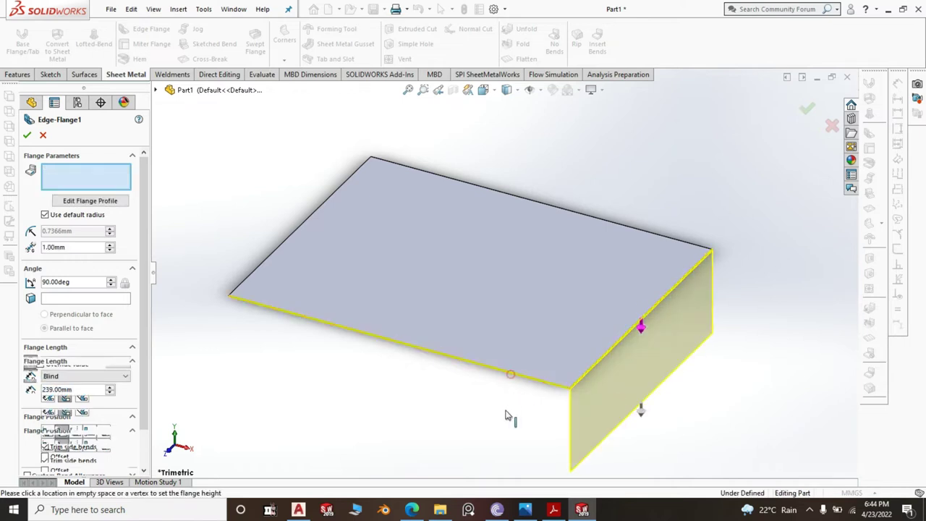
{"action": "left_click", "coordinate": [316, 214]}
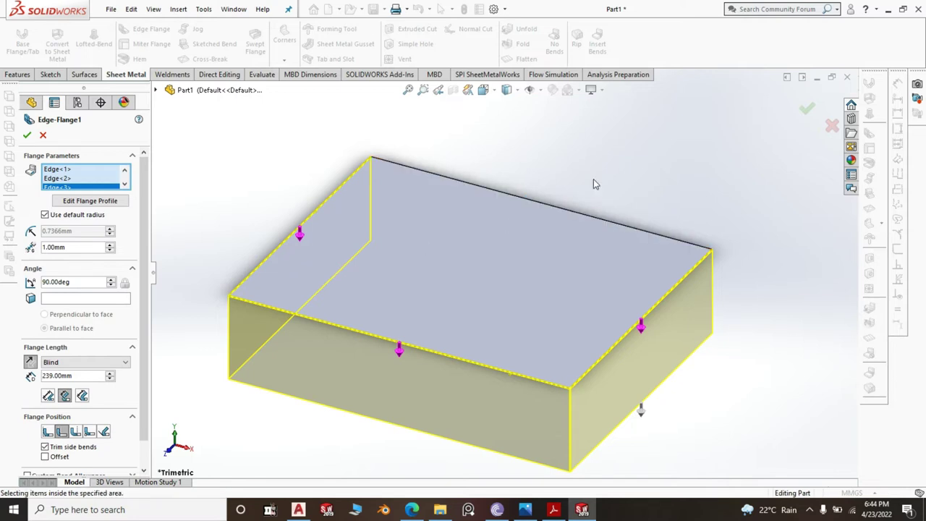
{"action": "left_click", "coordinate": [653, 235]}
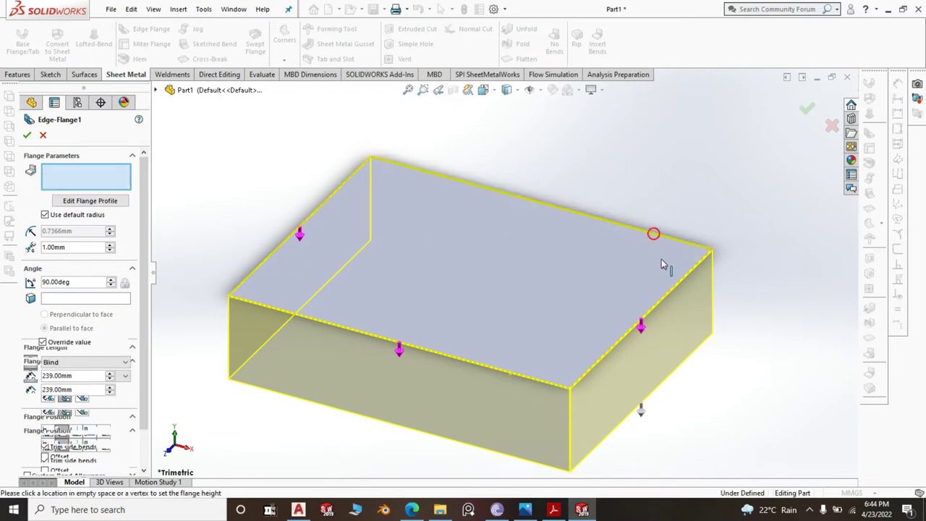
{"action": "left_click_drag", "start_coordinate": [86, 375], "coordinate": [25, 380]}
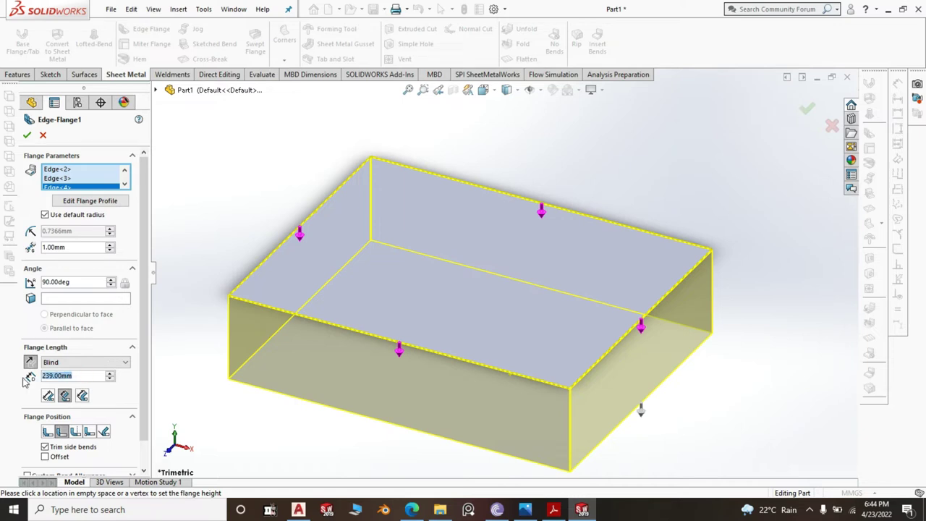
{"action": "type", "text": "50"}
{"action": "key", "text": "Return"}
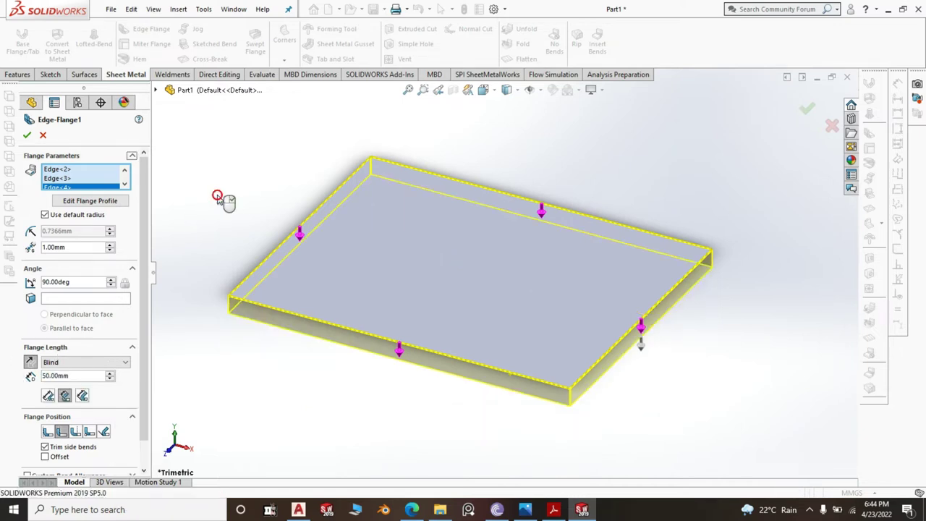
{"action": "right_click", "coordinate": [226, 202]}
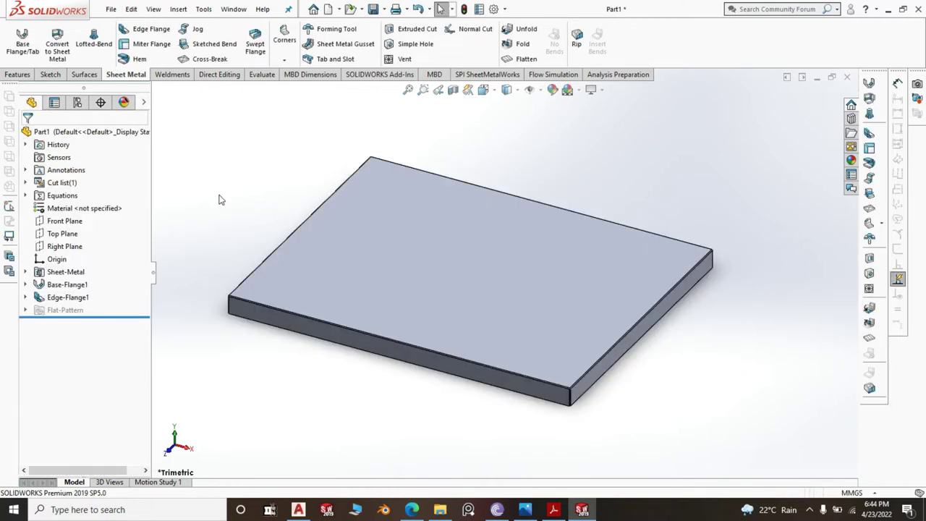
{"action": "scroll", "coordinate": [571, 418], "scroll_direction": "down", "scroll_amount": 4}
{"action": "scroll", "coordinate": [561, 379], "scroll_direction": "up", "scroll_amount": 6}
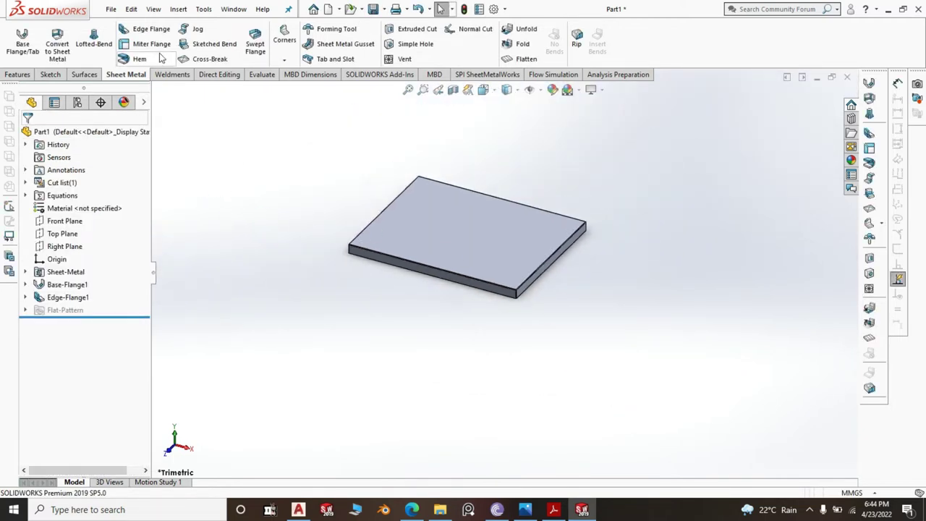
- Add Edge-Flange2 with 15 mm return flanges on the four underside edges, then view isometric
{"action": "middle_click_drag", "start_coordinate": [454, 202], "coordinate": [514, 173]}
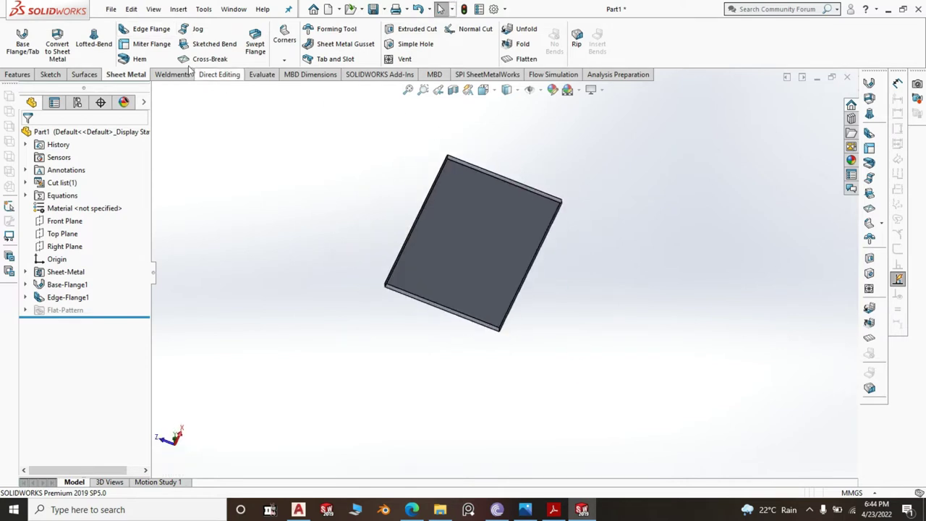
{"action": "left_click", "coordinate": [148, 30]}
{"action": "scroll", "coordinate": [506, 188], "scroll_direction": "down", "scroll_amount": 5}
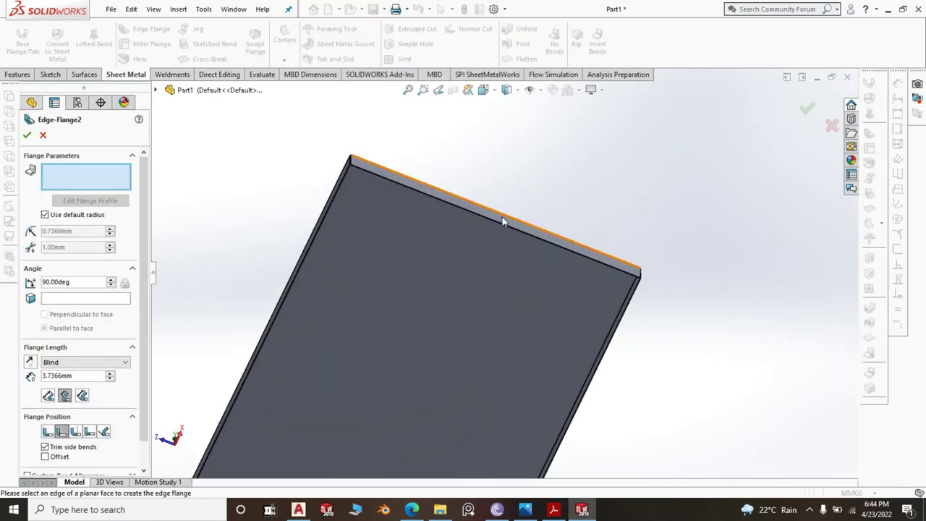
{"action": "left_click", "coordinate": [497, 219]}
{"action": "left_click", "coordinate": [469, 269]}
{"action": "left_click", "coordinate": [313, 246]}
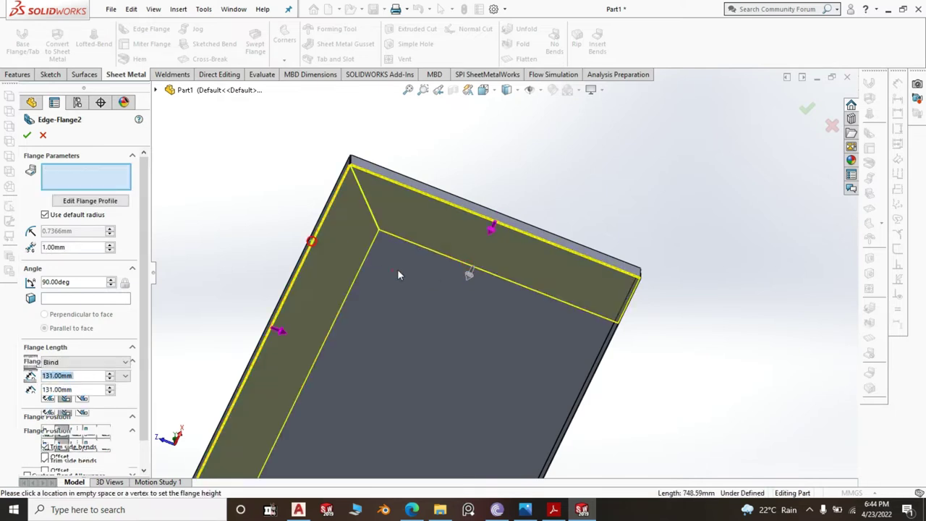
{"action": "left_click", "coordinate": [597, 376]}
{"action": "scroll", "coordinate": [502, 277], "scroll_direction": "up", "scroll_amount": 3}
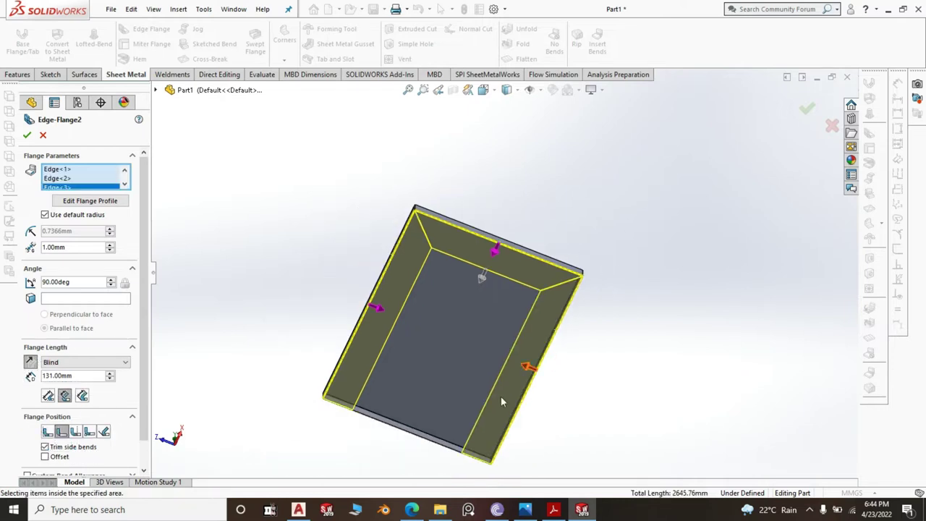
{"action": "left_click", "coordinate": [430, 440]}
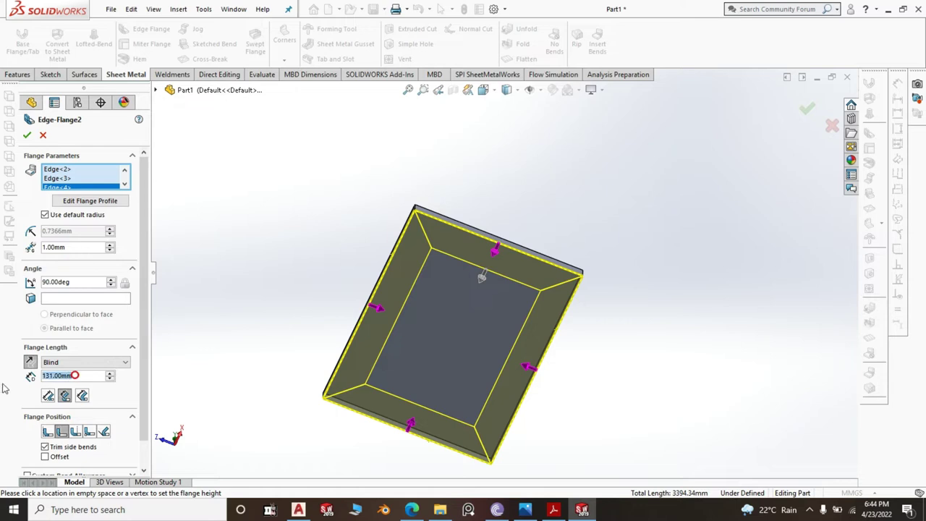
{"action": "type", "text": "15"}
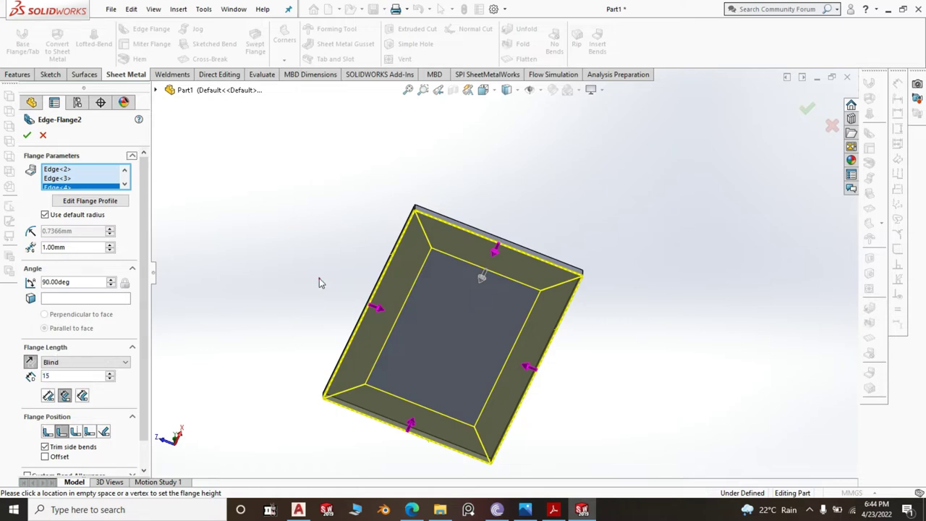
{"action": "right_click", "coordinate": [324, 282]}
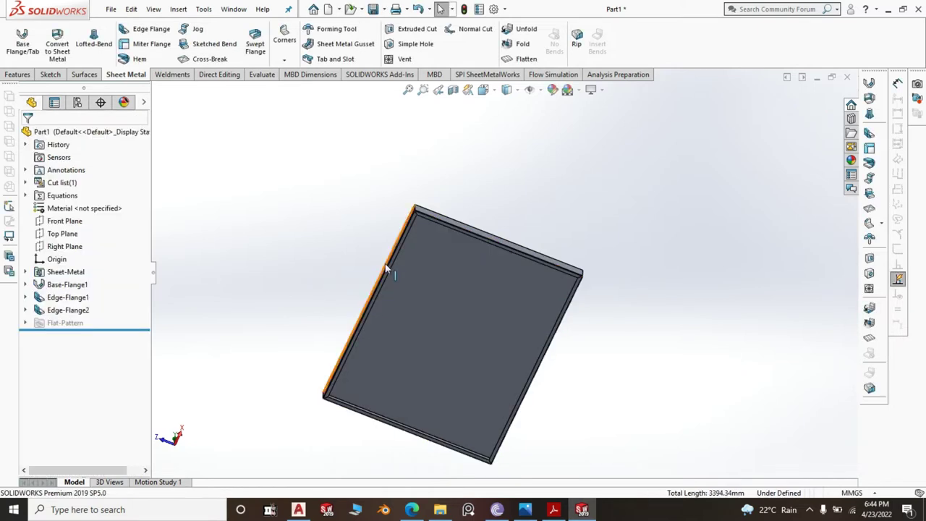
{"action": "key", "text": "space"}
{"action": "left_click", "coordinate": [561, 297]}
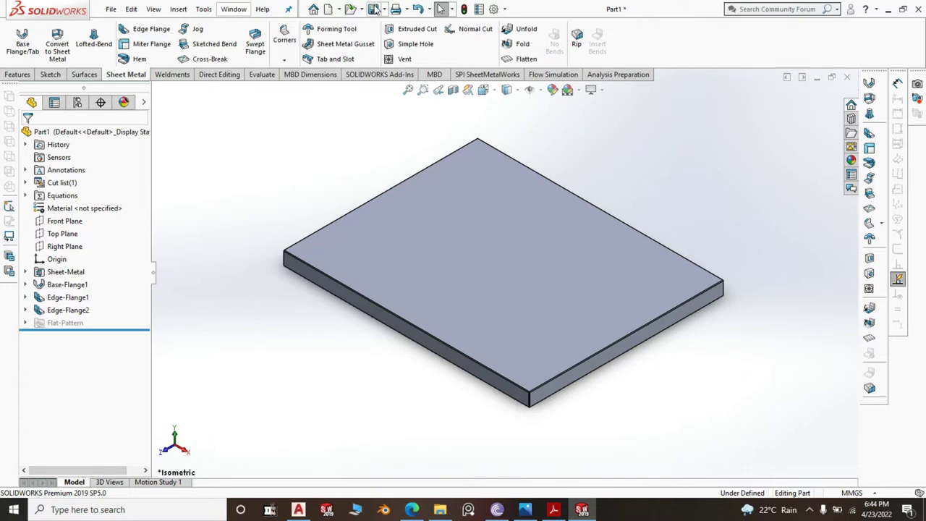
- In Save As, create a new PP3 folder under Solid Works Tutorial and open it
{"action": "key", "text": "ctrl+s"}
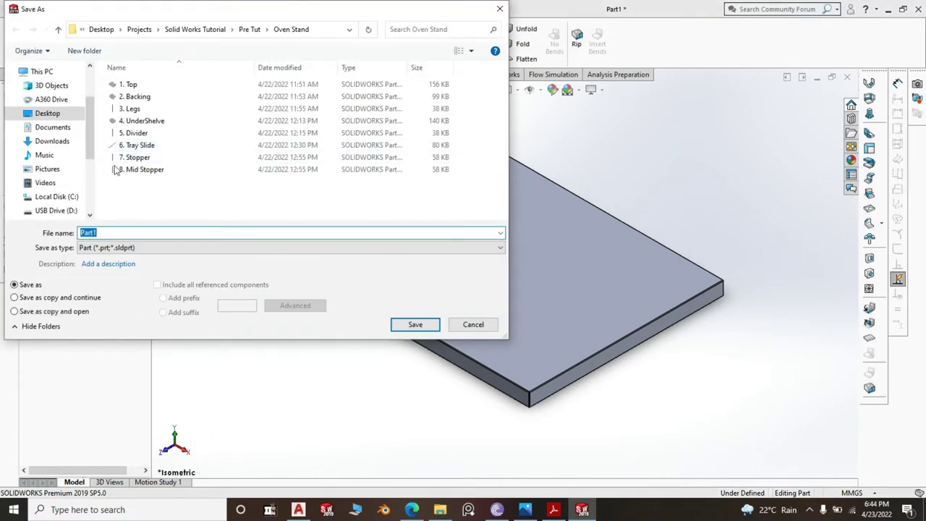
{"action": "left_click", "coordinate": [195, 29]}
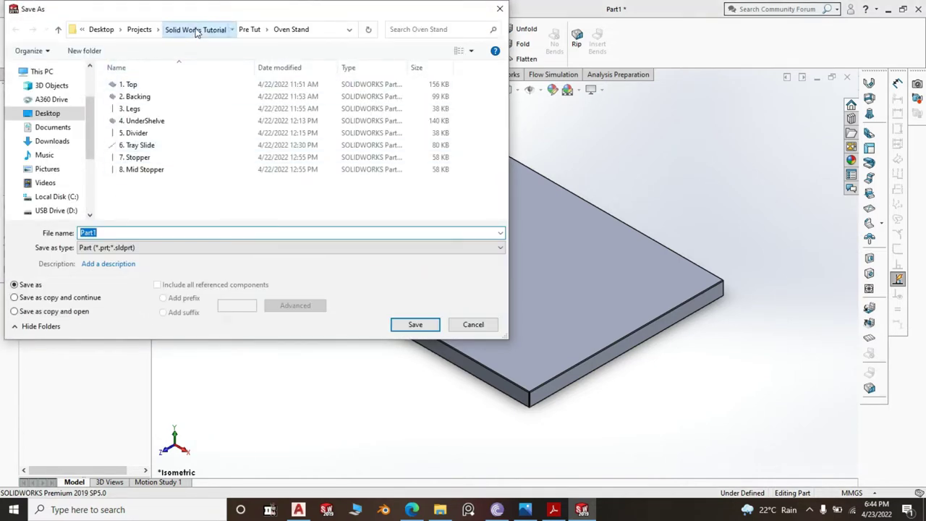
{"action": "scroll", "coordinate": [226, 163], "scroll_direction": "down", "scroll_amount": 1}
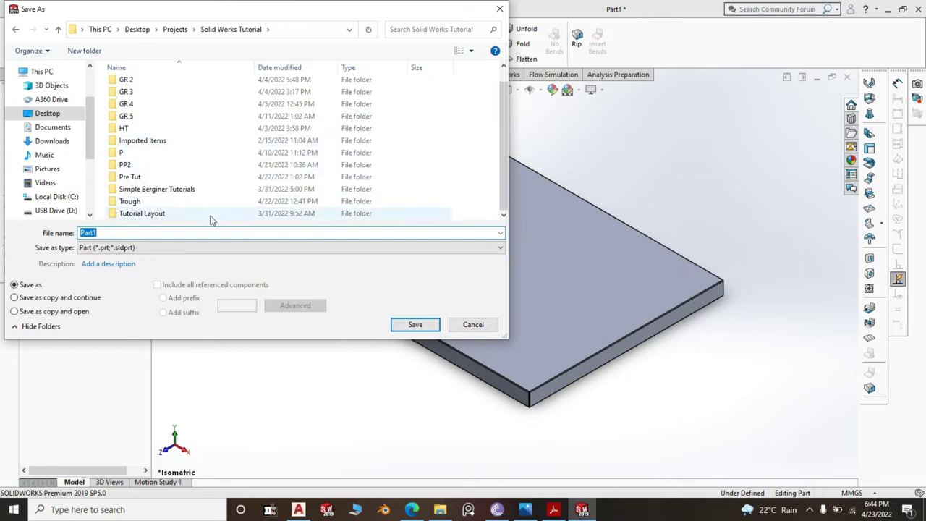
{"action": "right_click", "coordinate": [215, 174]}
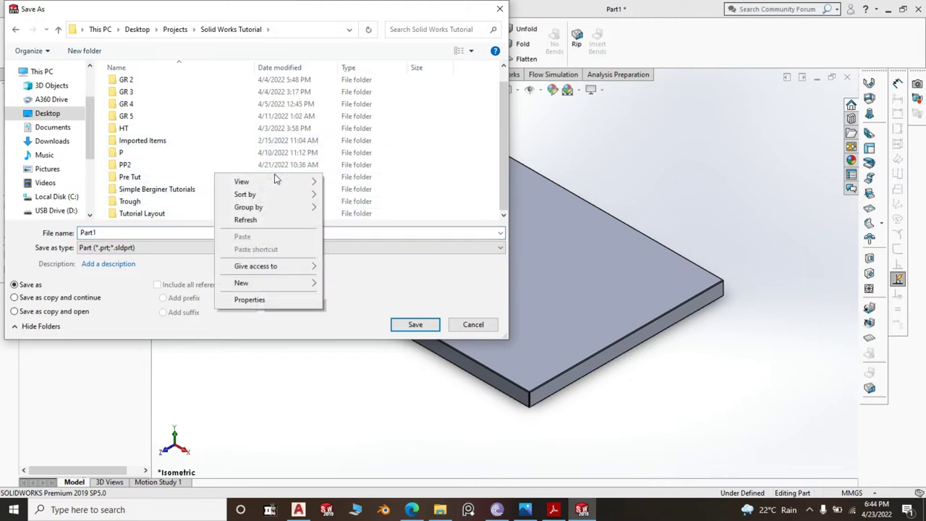
{"action": "mouse_move", "coordinate": [250, 282]}
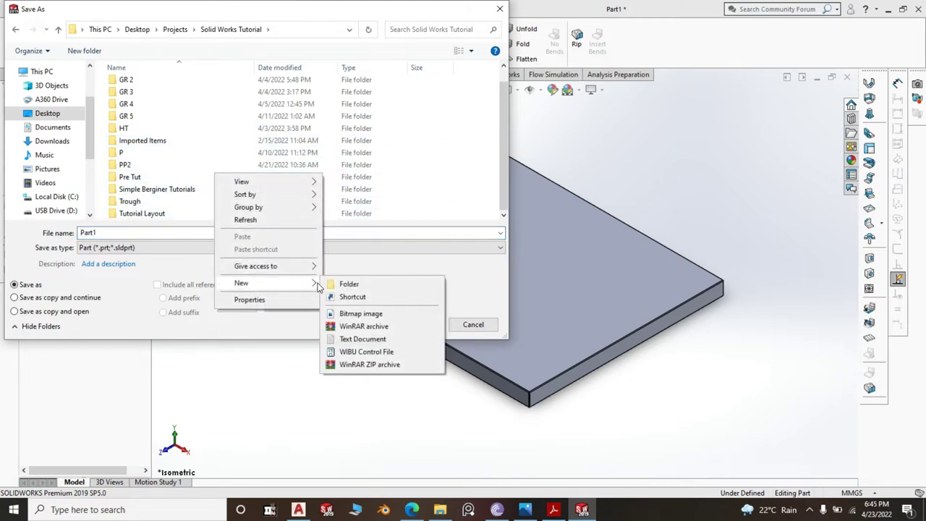
{"action": "left_click", "coordinate": [350, 282]}
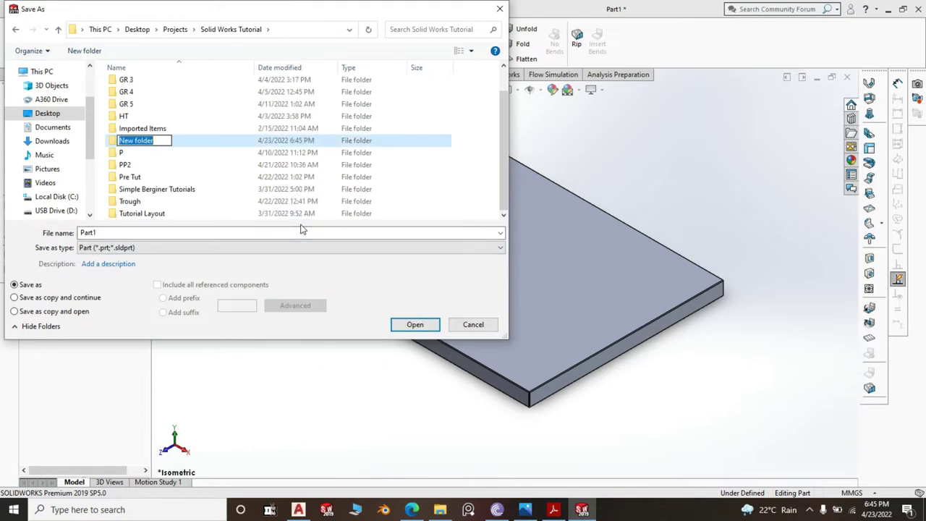
{"action": "type", "text": "PP3"}
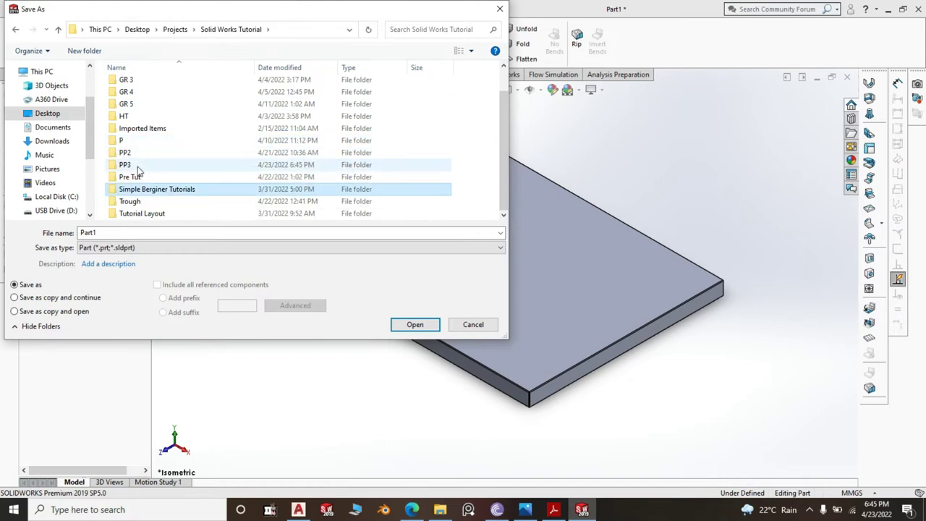
{"action": "left_click", "coordinate": [138, 167]}
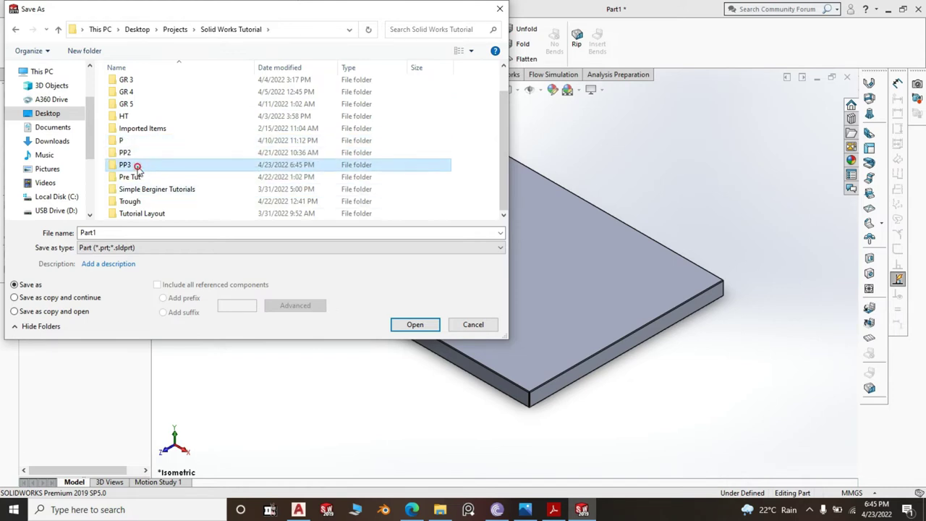
{"action": "left_click", "coordinate": [410, 327]}
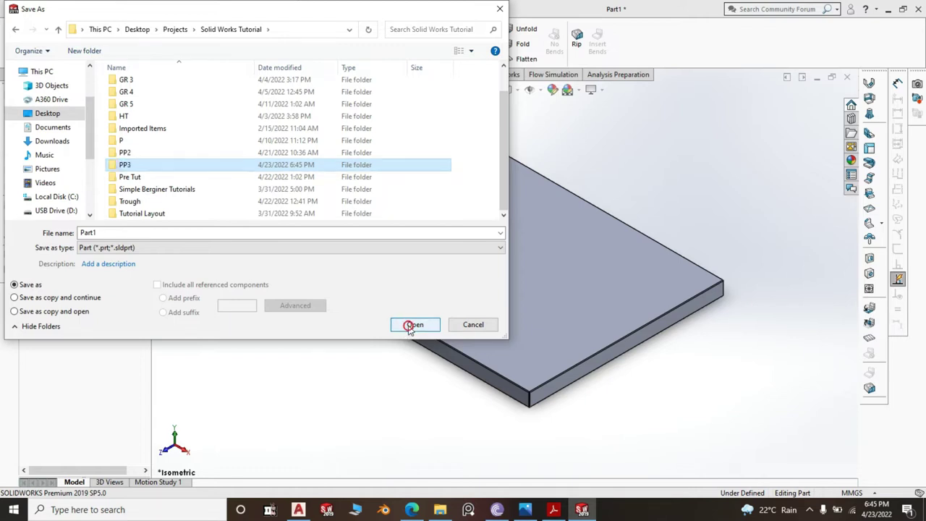
{"action": "left_click", "coordinate": [410, 325]}
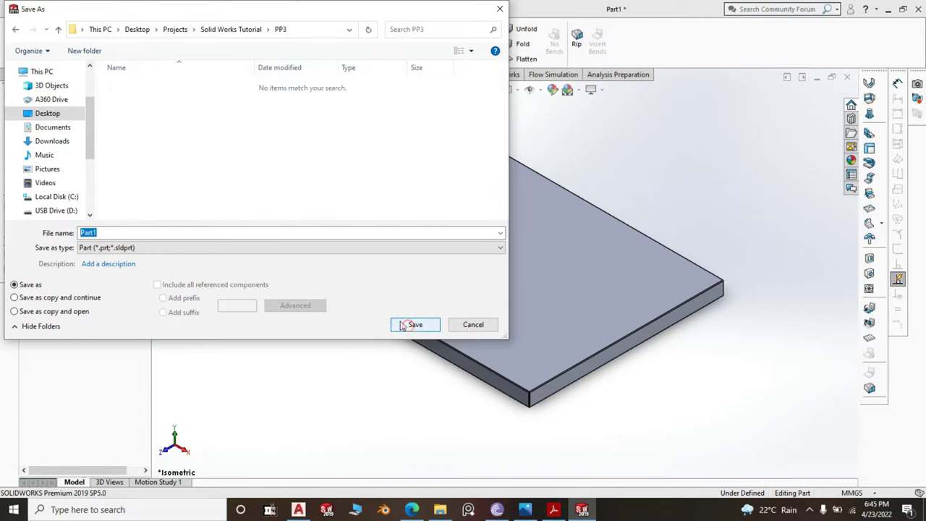
- Save the part as '1. PP3 Top' in PP3, then reopen Save As from the Save flyout
{"action": "left_click", "coordinate": [102, 232]}
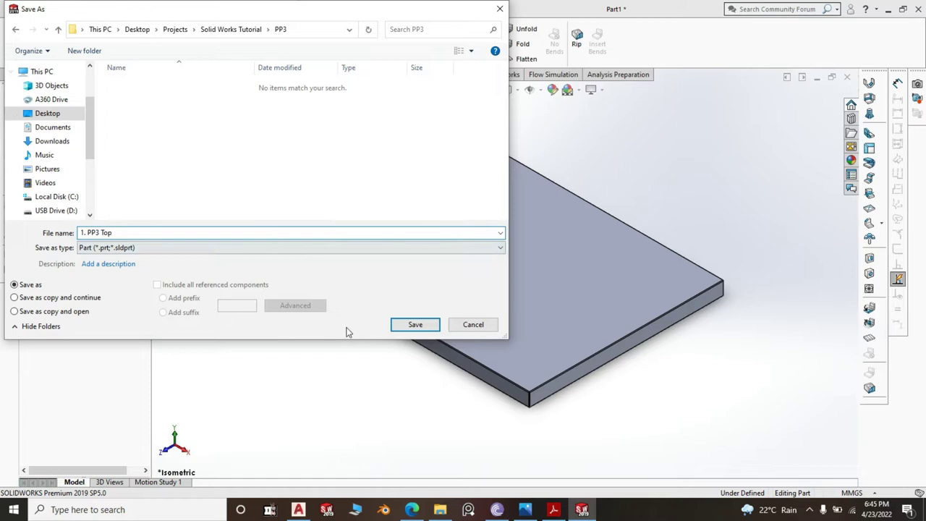
{"action": "left_click", "coordinate": [431, 330]}
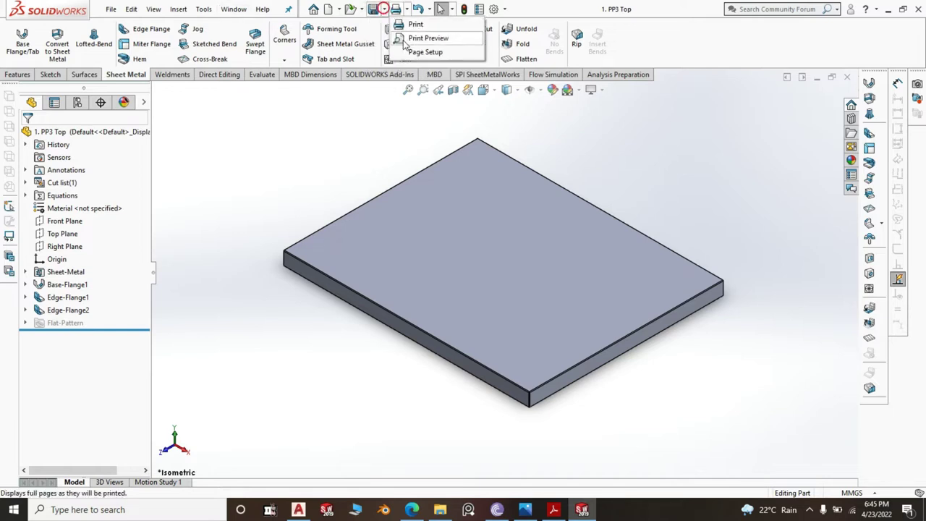
{"action": "mouse_move", "coordinate": [383, 9]}
{"action": "left_click", "coordinate": [397, 37]}
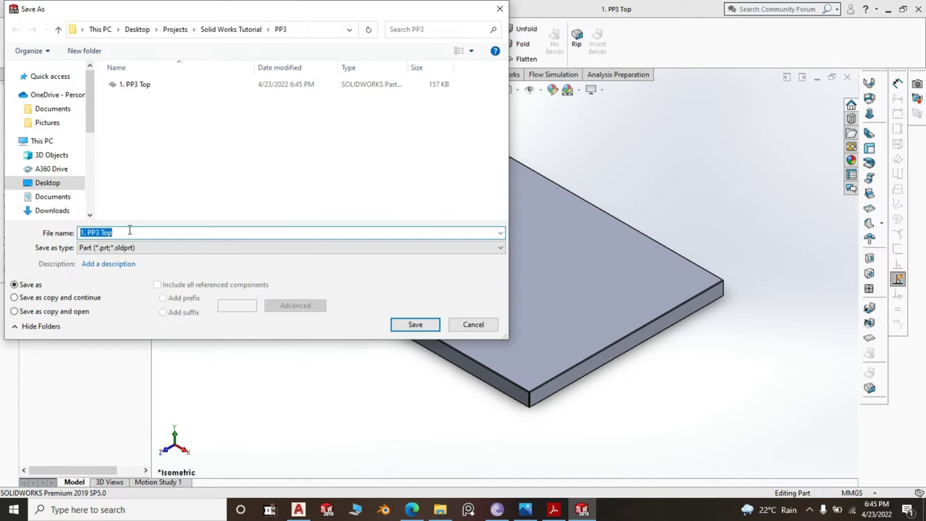
- Export the 1. PP3 Top flat pattern as DXF 'Flat pattern - 1. PP3 Top' with default output settings
{"action": "left_click", "coordinate": [498, 248]}
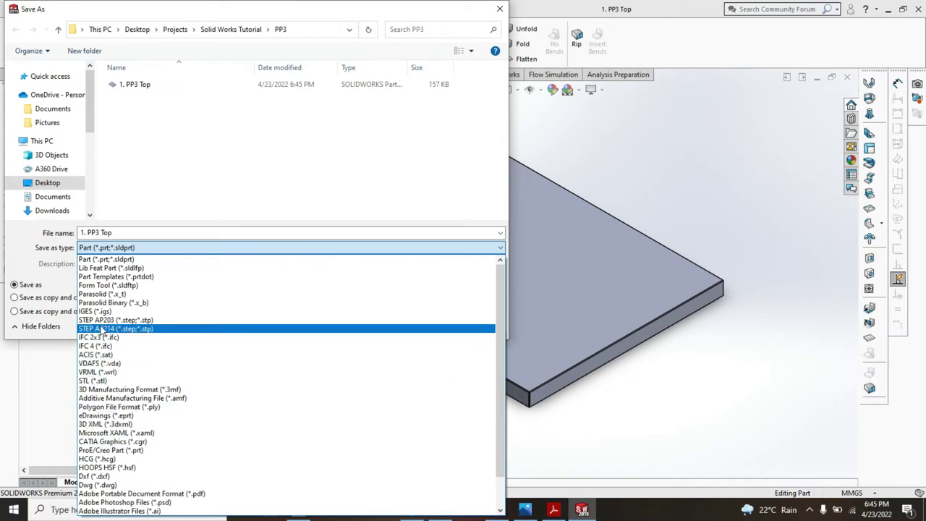
{"action": "scroll", "coordinate": [102, 391], "scroll_direction": "down", "scroll_amount": 2}
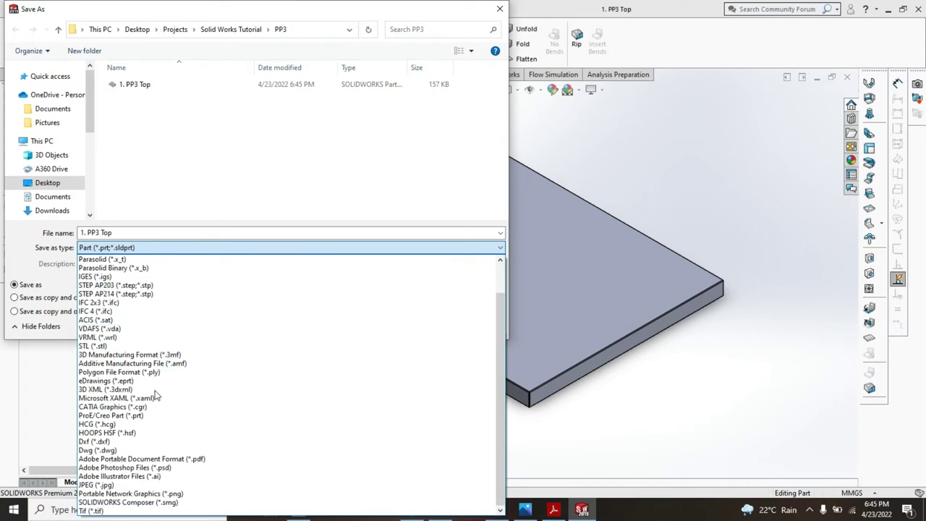
{"action": "left_click", "coordinate": [101, 441]}
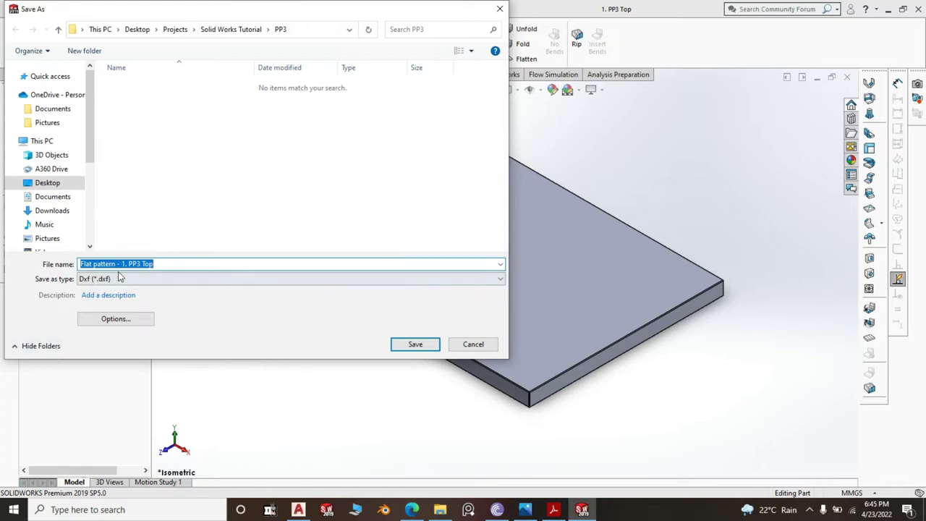
{"action": "left_click", "coordinate": [415, 345]}
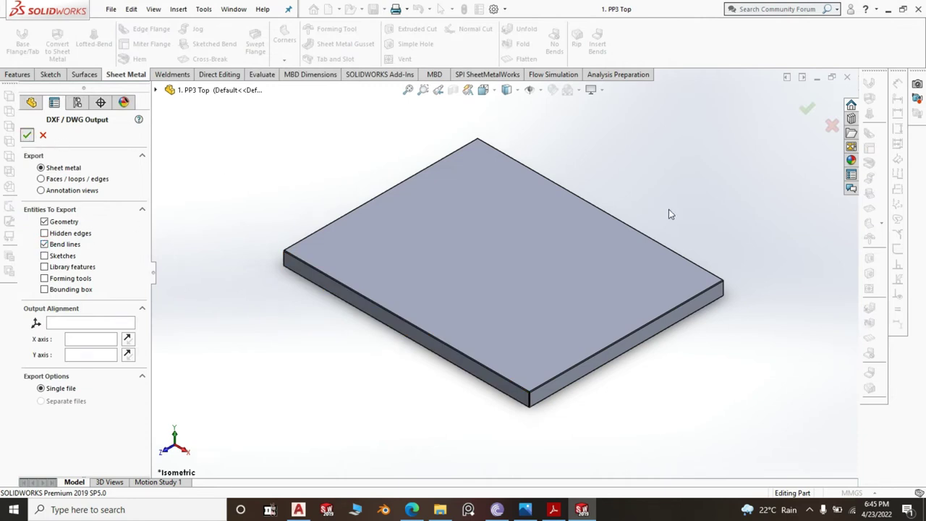
{"action": "key", "text": "Return"}
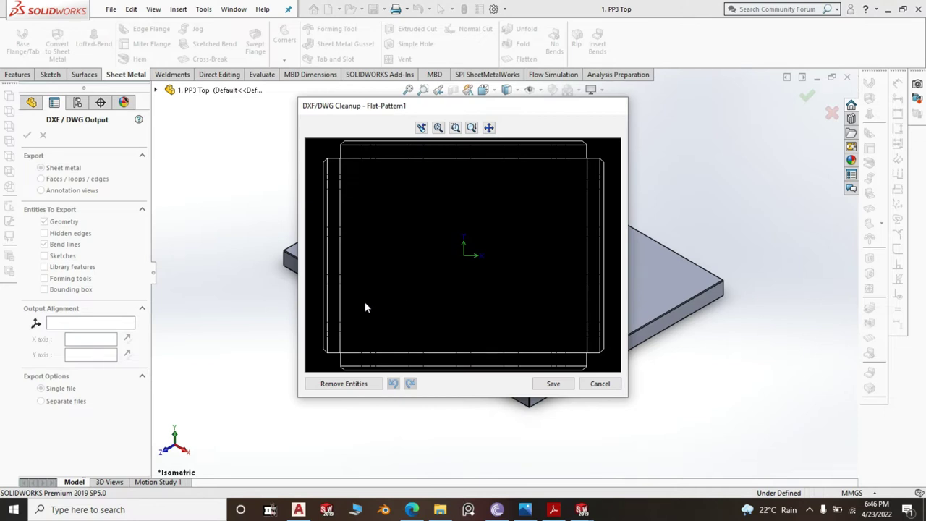
{"action": "left_click", "coordinate": [553, 384]}
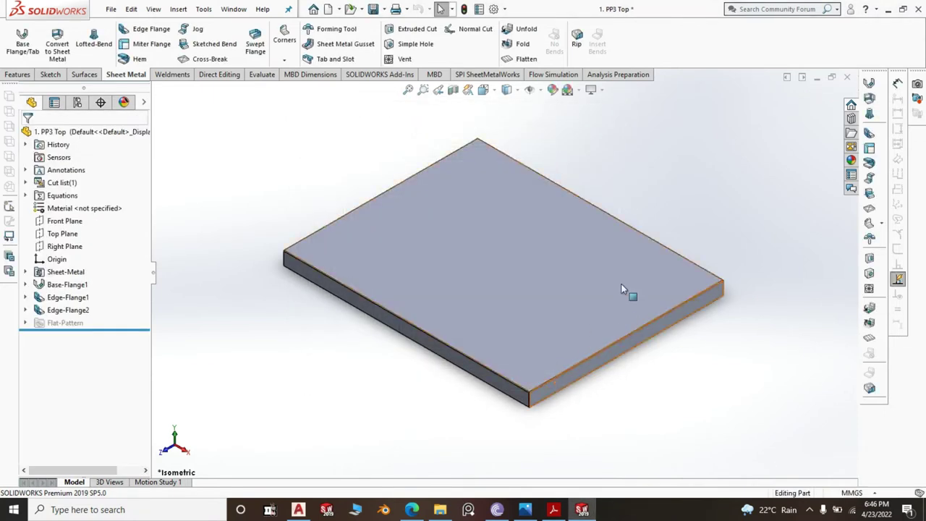
- Browse to Desktop > Projects > Solid Works Tutorial > PP3 and open Flat pattern - 1. PP3 Top.DXF
{"action": "left_click", "coordinate": [439, 509]}
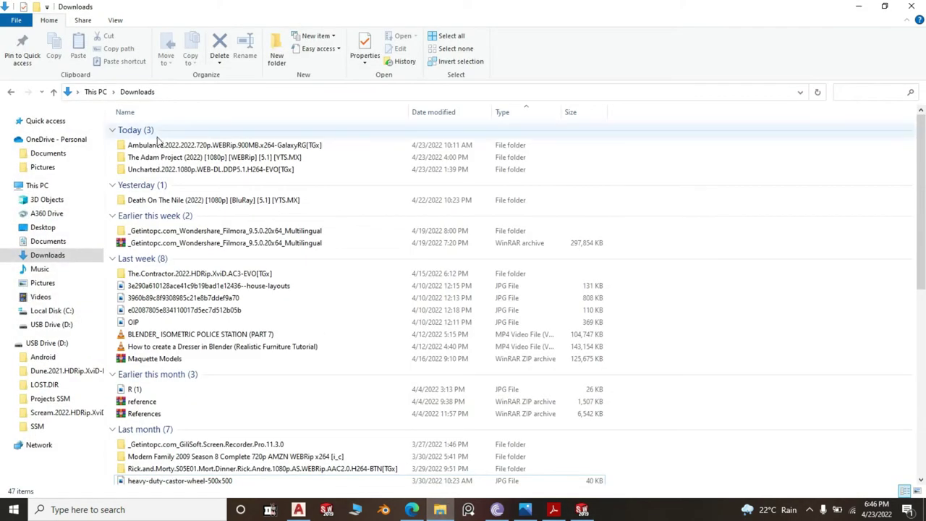
{"action": "left_click", "coordinate": [911, 6]}
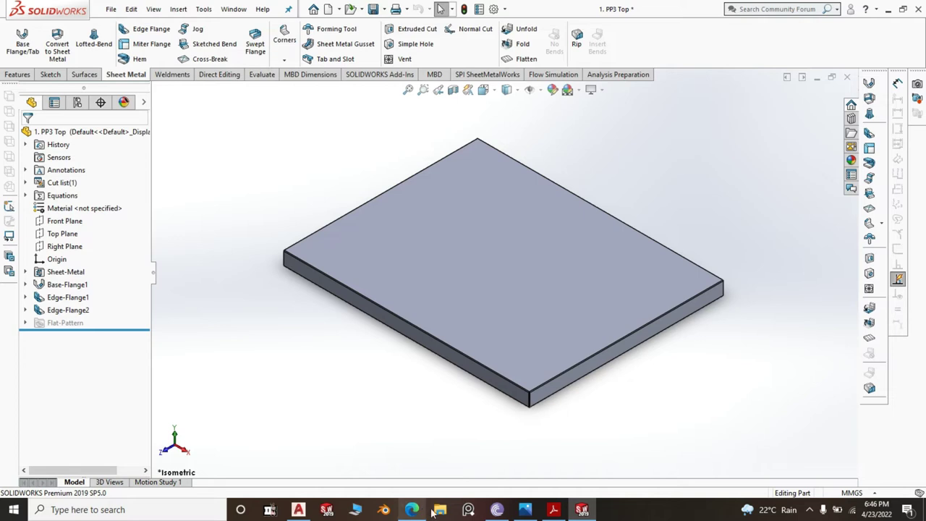
{"action": "left_click", "coordinate": [358, 510]}
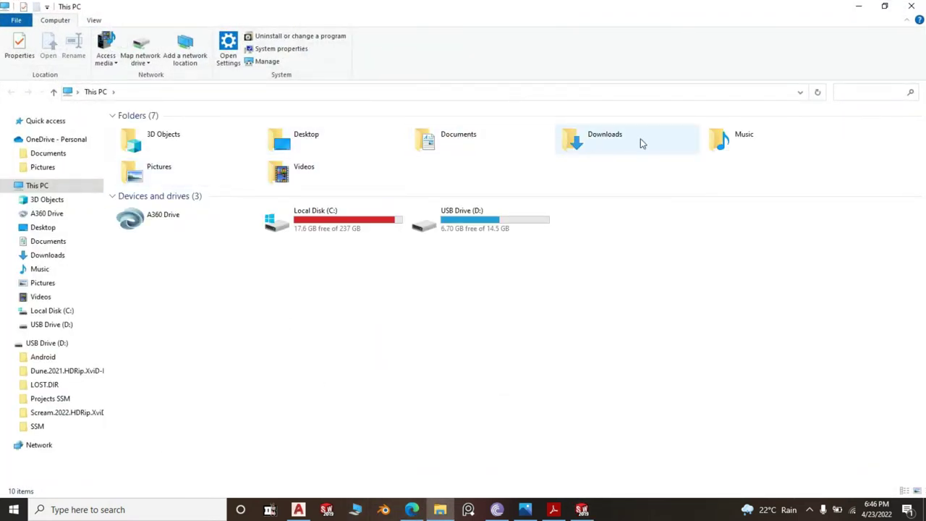
{"action": "left_click", "coordinate": [313, 148]}
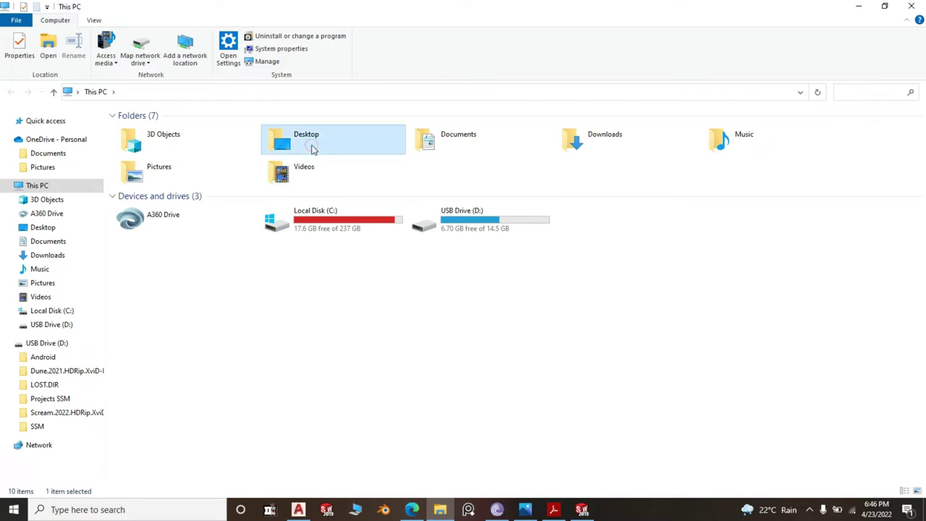
{"action": "double_click", "coordinate": [309, 142]}
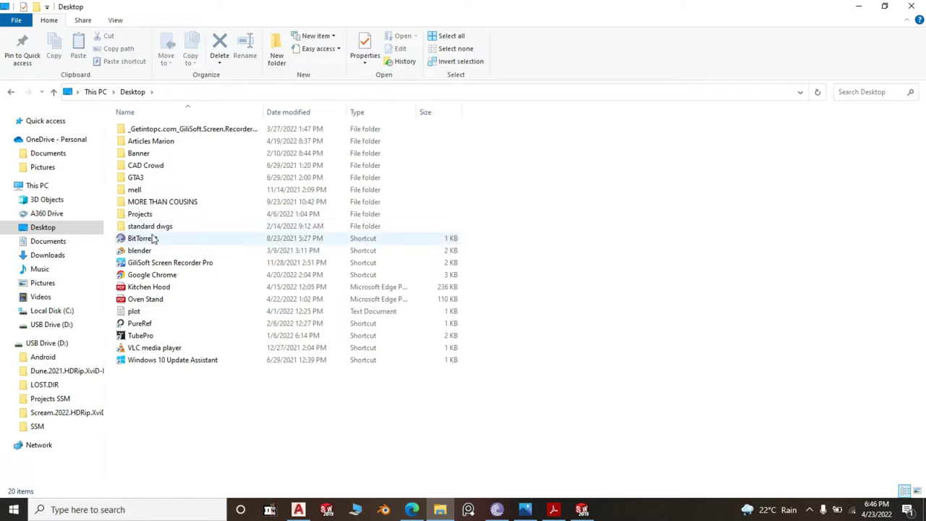
{"action": "double_click", "coordinate": [148, 215]}
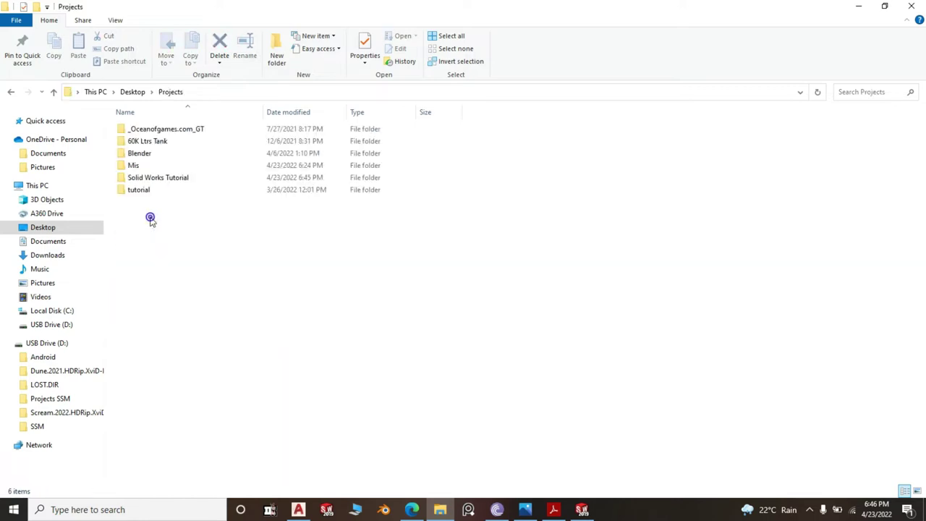
{"action": "double_click", "coordinate": [144, 177]}
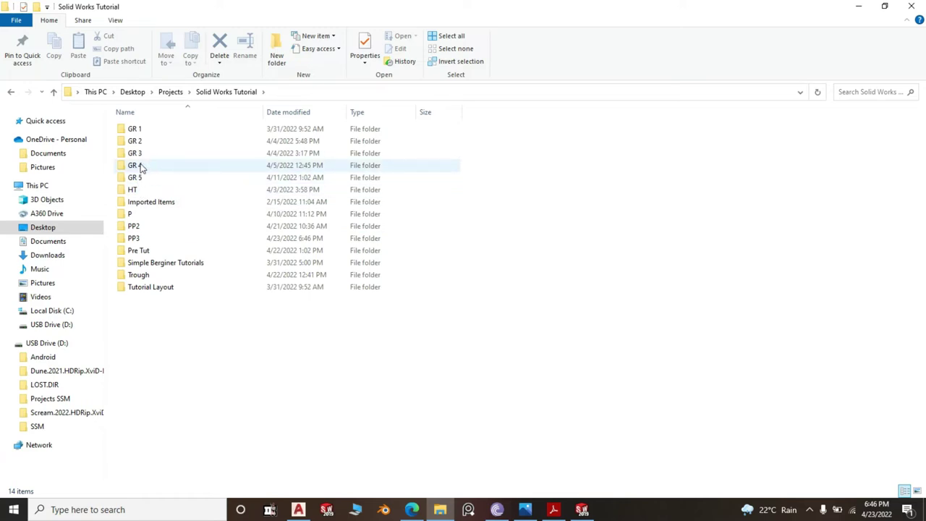
{"action": "double_click", "coordinate": [144, 239]}
{"action": "double_click", "coordinate": [147, 142]}
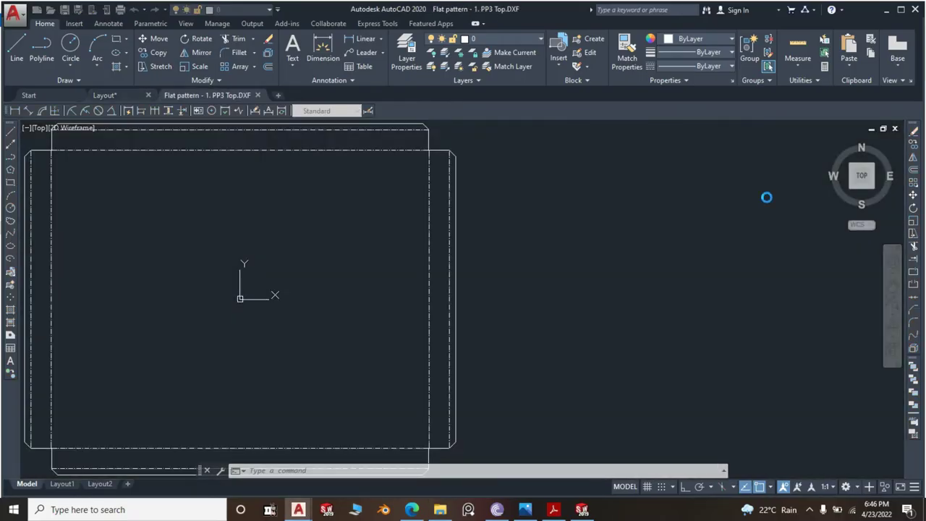
- Zoom in and window-select the two horizontal bend lines and the right-side vertical edge lines
{"action": "scroll", "coordinate": [709, 212], "scroll_direction": "down", "scroll_amount": 6}
{"action": "scroll", "coordinate": [609, 252], "scroll_direction": "up", "scroll_amount": 4}
{"action": "scroll", "coordinate": [521, 303], "scroll_direction": "up", "scroll_amount": 5}
{"action": "scroll", "coordinate": [384, 294], "scroll_direction": "down", "scroll_amount": 8}
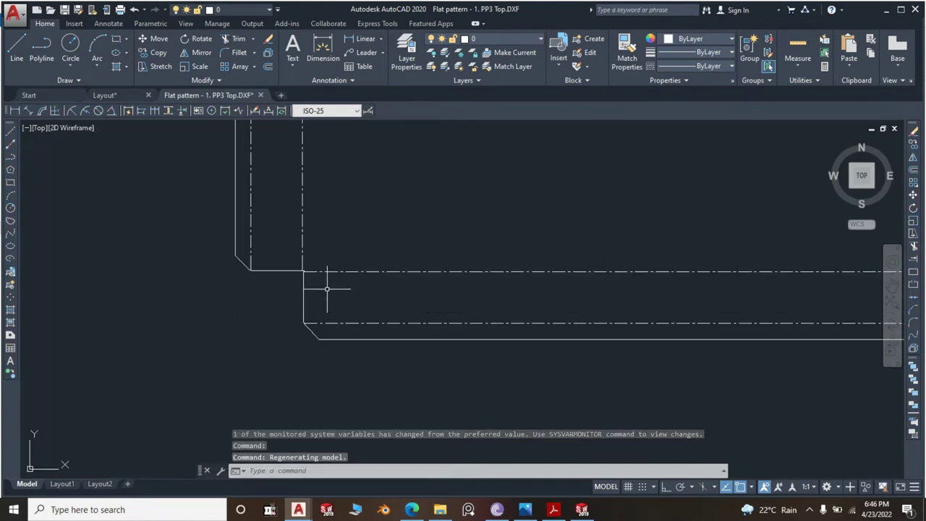
{"action": "scroll", "coordinate": [436, 253], "scroll_direction": "up", "scroll_amount": 5}
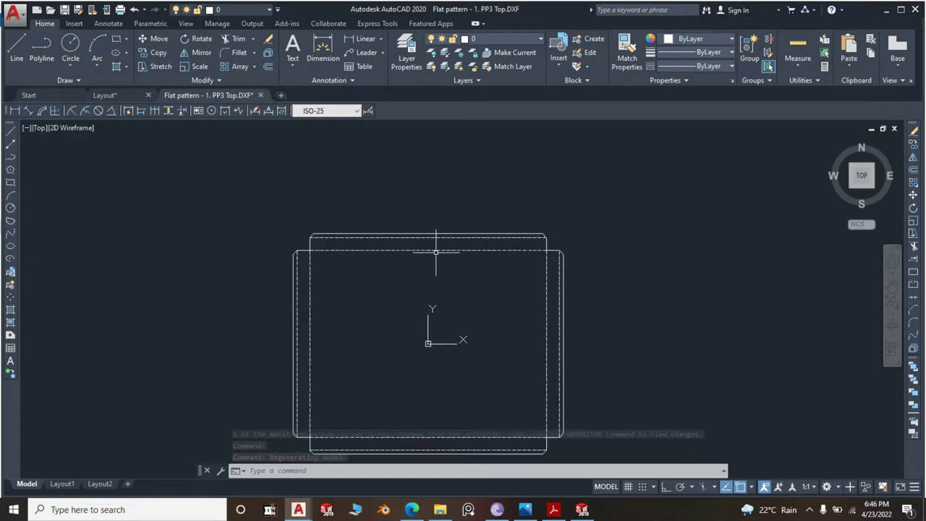
{"action": "scroll", "coordinate": [554, 309], "scroll_direction": "up", "scroll_amount": 2}
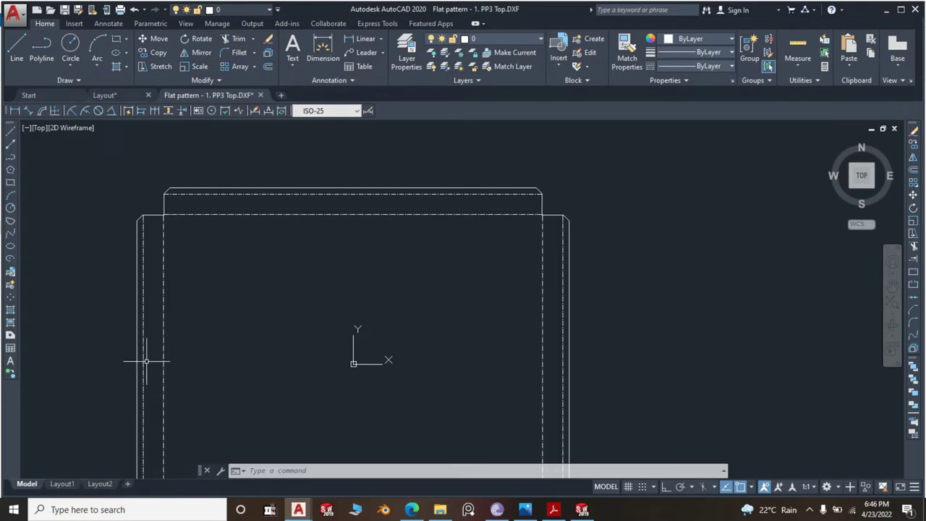
{"action": "scroll", "coordinate": [145, 217], "scroll_direction": "up", "scroll_amount": 4}
{"action": "scroll", "coordinate": [210, 201], "scroll_direction": "up", "scroll_amount": 2}
{"action": "scroll", "coordinate": [285, 207], "scroll_direction": "down", "scroll_amount": 5}
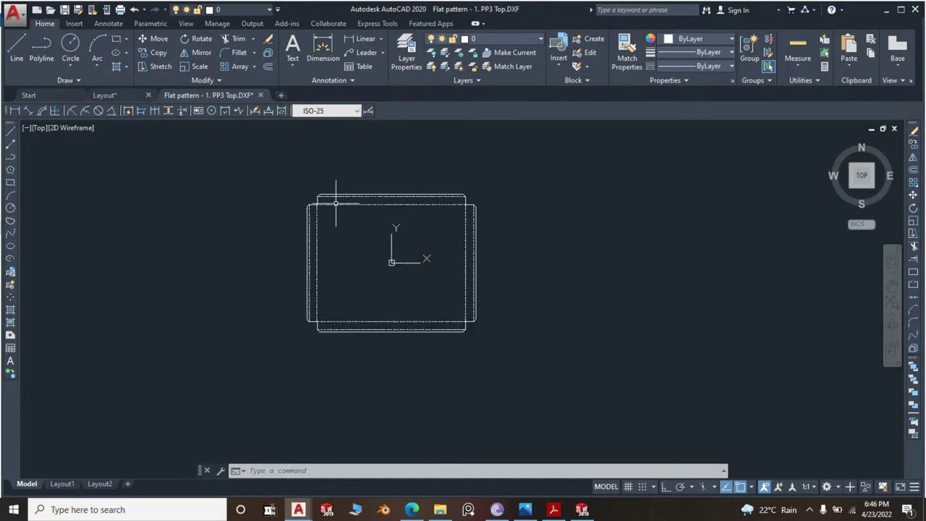
{"action": "scroll", "coordinate": [431, 294], "scroll_direction": "up", "scroll_amount": 5}
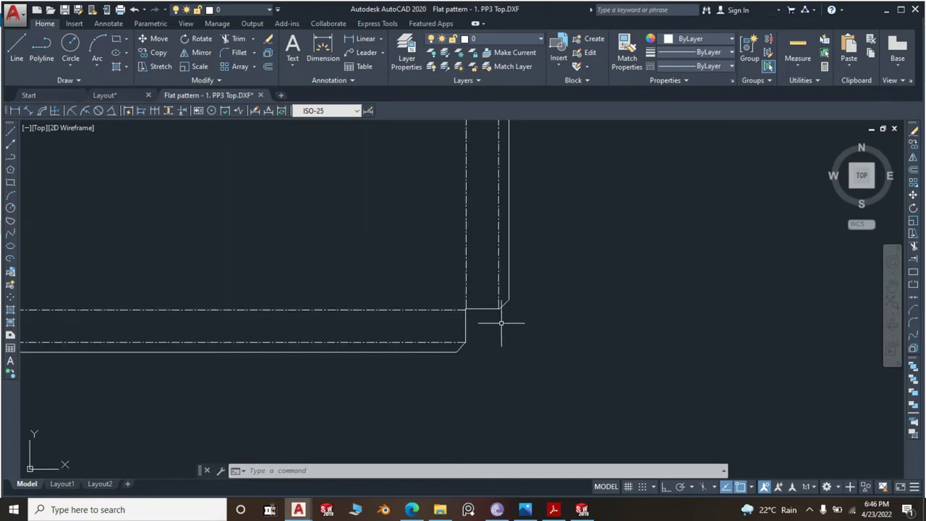
{"action": "scroll", "coordinate": [372, 348], "scroll_direction": "up", "scroll_amount": 2}
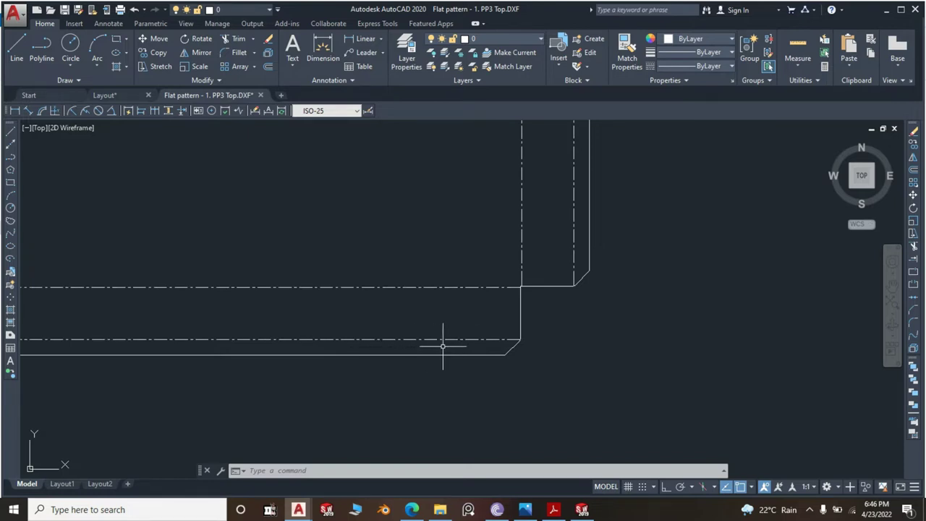
{"action": "scroll", "coordinate": [442, 345], "scroll_direction": "up", "scroll_amount": 2}
{"action": "left_click", "coordinate": [480, 347]}
{"action": "left_click", "coordinate": [412, 229]}
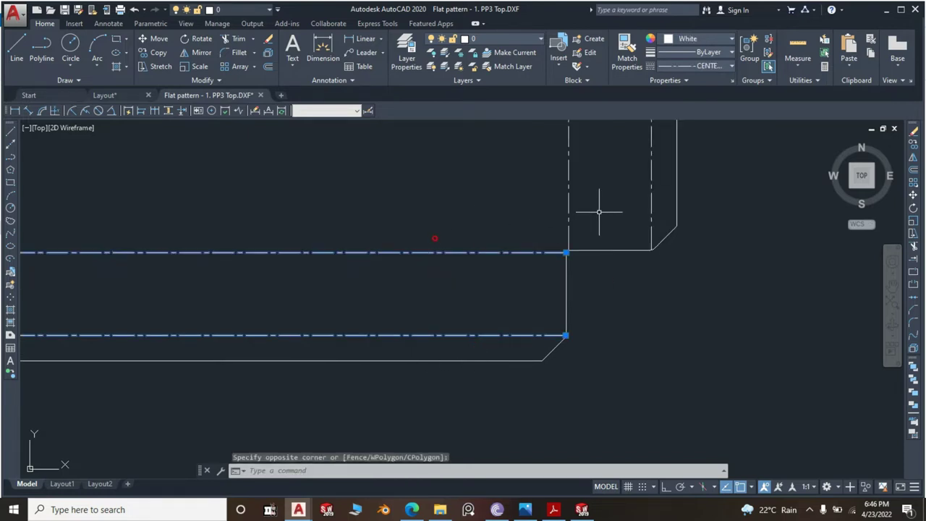
{"action": "left_click", "coordinate": [674, 199]}
{"action": "left_click", "coordinate": [567, 181]}
- Add the left vertical and top horizontal lines to the selection and erase them all
{"action": "scroll", "coordinate": [801, 306], "scroll_direction": "down", "scroll_amount": 5}
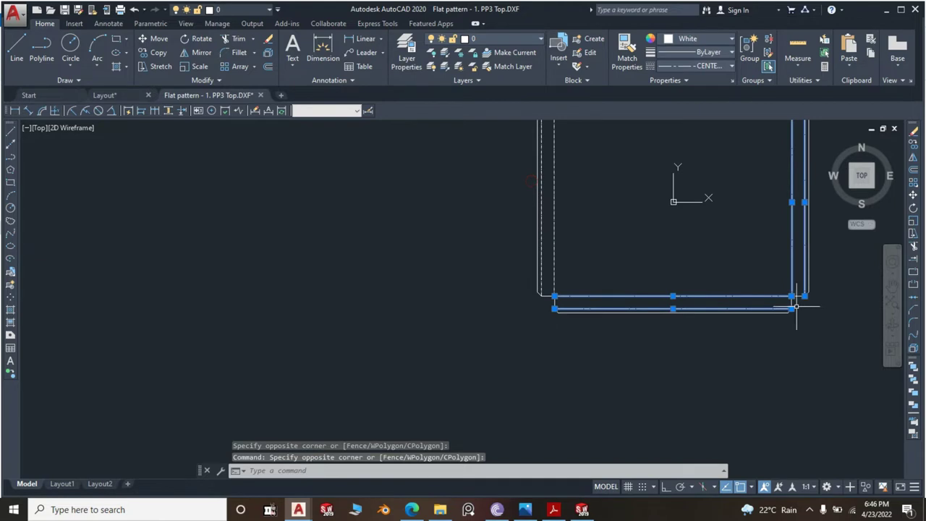
{"action": "scroll", "coordinate": [579, 254], "scroll_direction": "up", "scroll_amount": 3}
{"action": "left_click", "coordinate": [602, 309]}
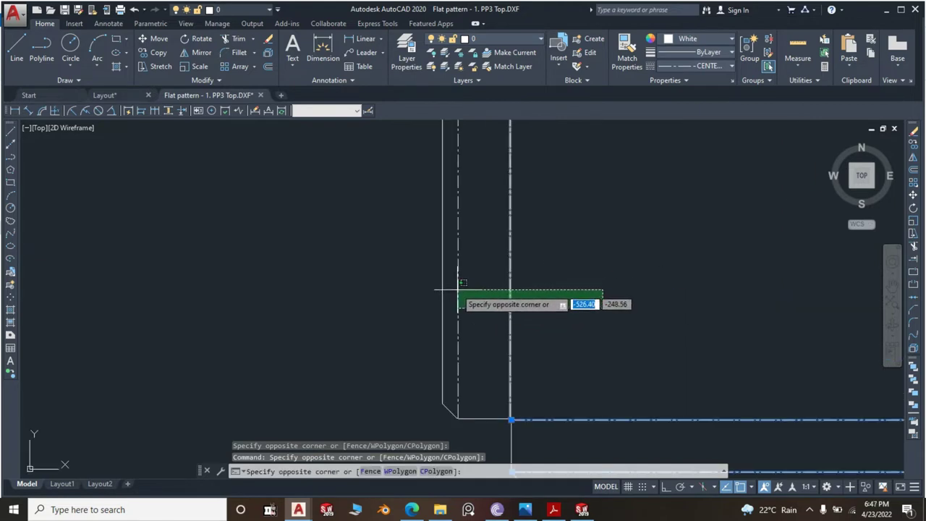
{"action": "left_click", "coordinate": [444, 323]}
{"action": "scroll", "coordinate": [475, 355], "scroll_direction": "down", "scroll_amount": 3}
{"action": "scroll", "coordinate": [548, 238], "scroll_direction": "down", "scroll_amount": 1}
{"action": "scroll", "coordinate": [619, 306], "scroll_direction": "up", "scroll_amount": 4}
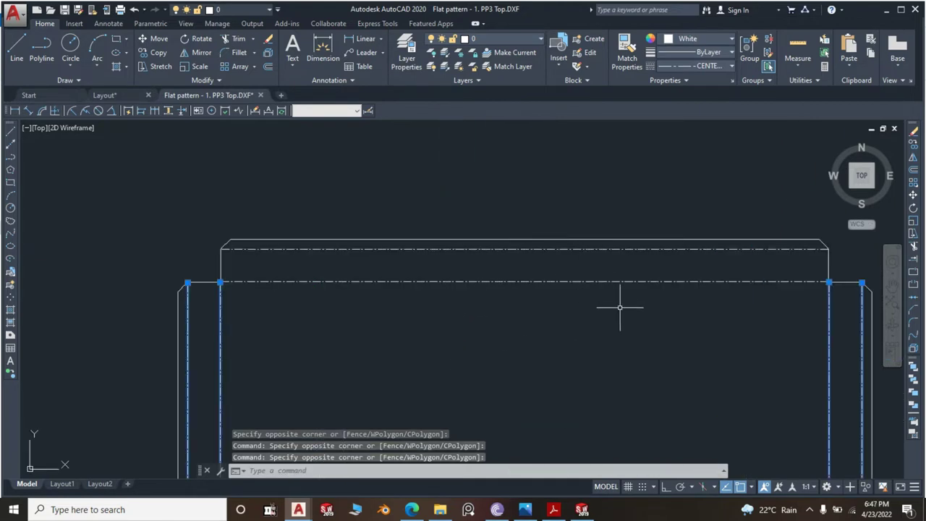
{"action": "left_click", "coordinate": [633, 299]}
{"action": "left_click", "coordinate": [607, 248]}
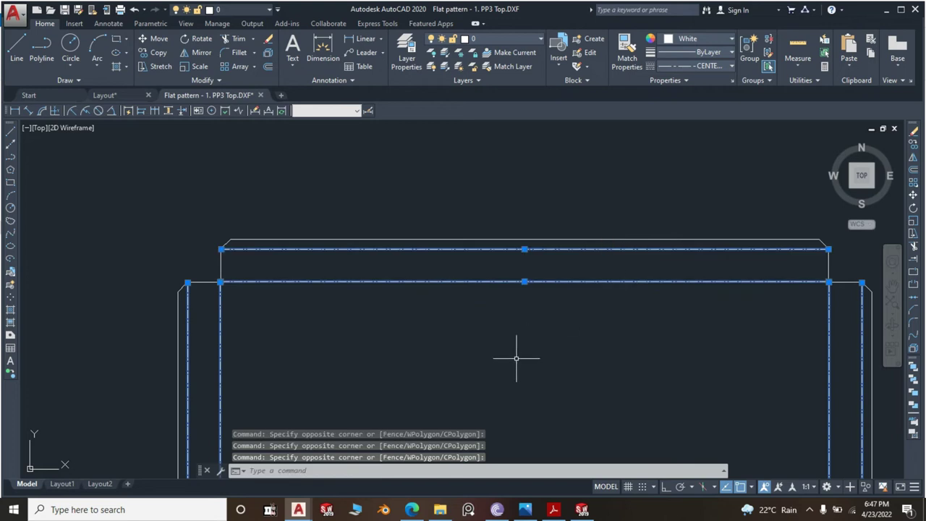
{"action": "key", "text": "Delete"}
- Close Flat pattern - 1. PP3 Top.DXF, discarding the changes, to return to Layout.dwg
{"action": "scroll", "coordinate": [437, 156], "scroll_direction": "down", "scroll_amount": 2}
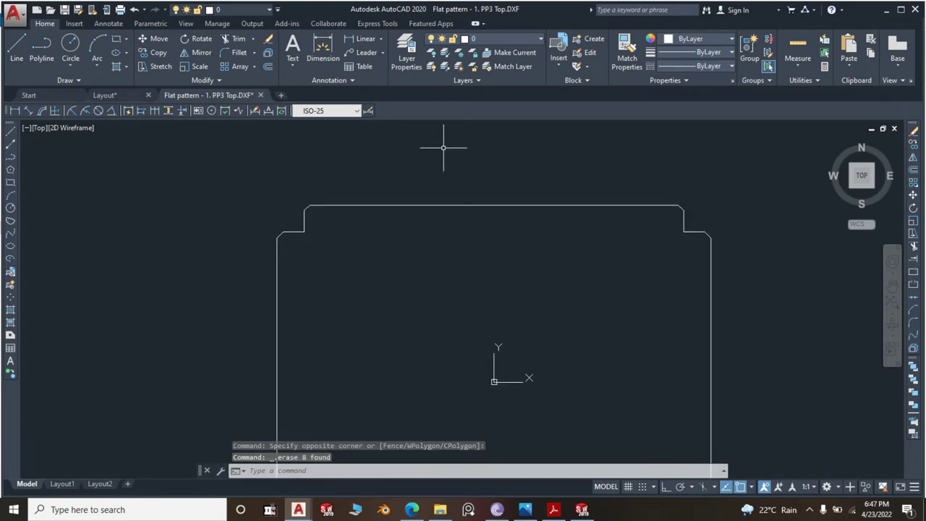
{"action": "scroll", "coordinate": [594, 163], "scroll_direction": "down", "scroll_amount": 5}
{"action": "scroll", "coordinate": [622, 316], "scroll_direction": "up", "scroll_amount": 3}
{"action": "scroll", "coordinate": [386, 314], "scroll_direction": "up", "scroll_amount": 2}
{"action": "scroll", "coordinate": [446, 330], "scroll_direction": "up", "scroll_amount": 2}
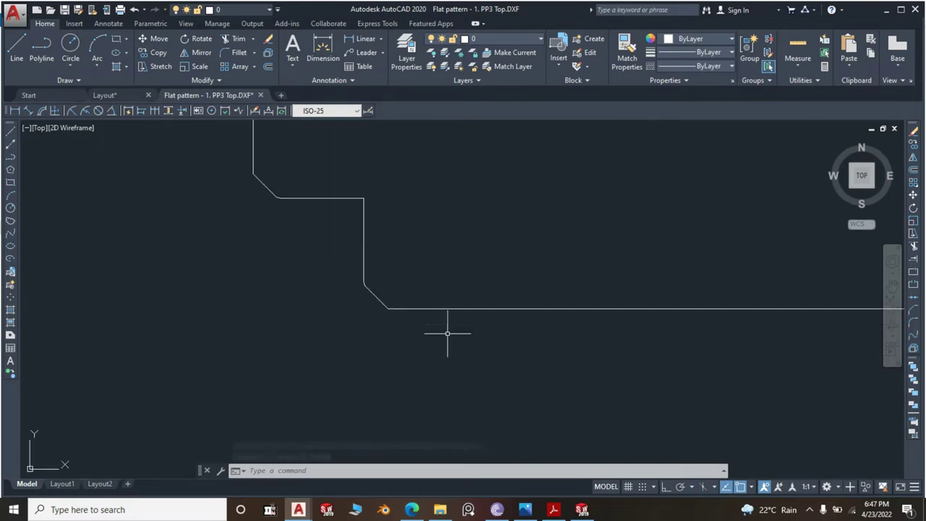
{"action": "scroll", "coordinate": [372, 281], "scroll_direction": "up", "scroll_amount": 2}
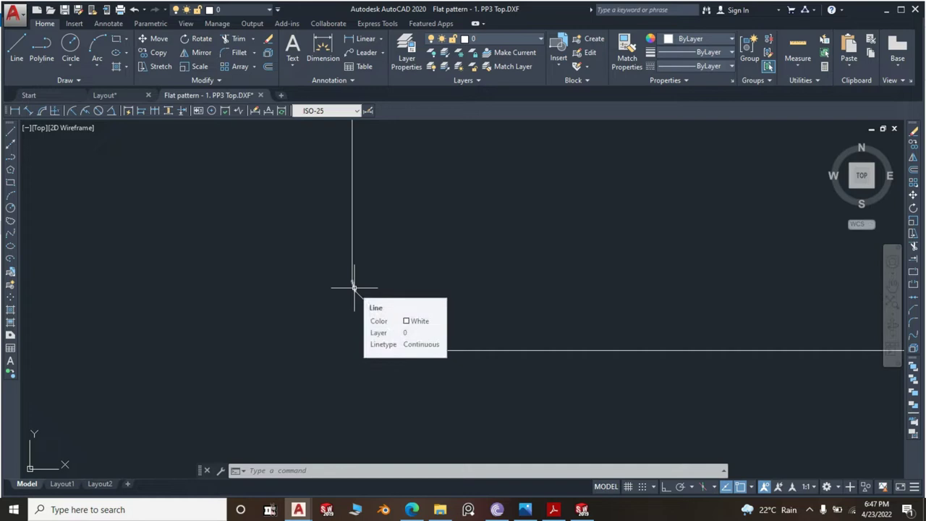
{"action": "scroll", "coordinate": [268, 275], "scroll_direction": "down", "scroll_amount": 5}
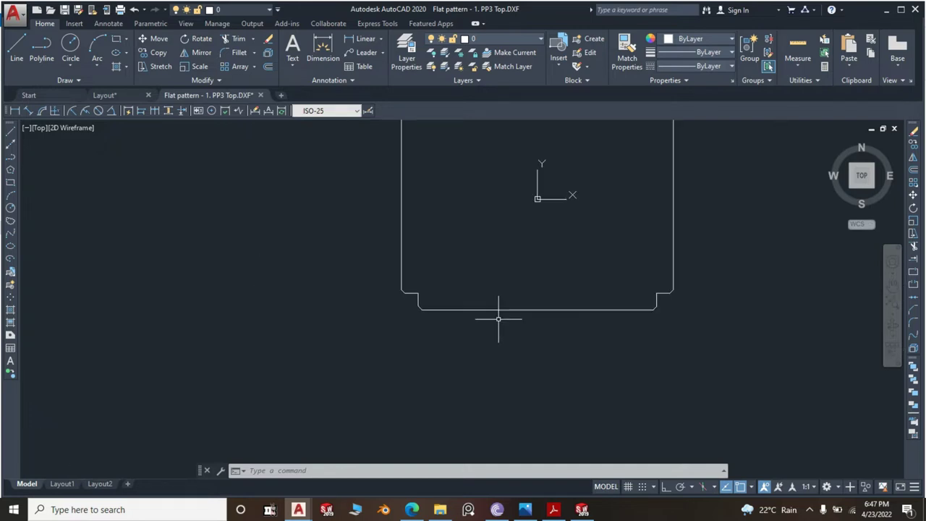
{"action": "scroll", "coordinate": [669, 309], "scroll_direction": "up", "scroll_amount": 4}
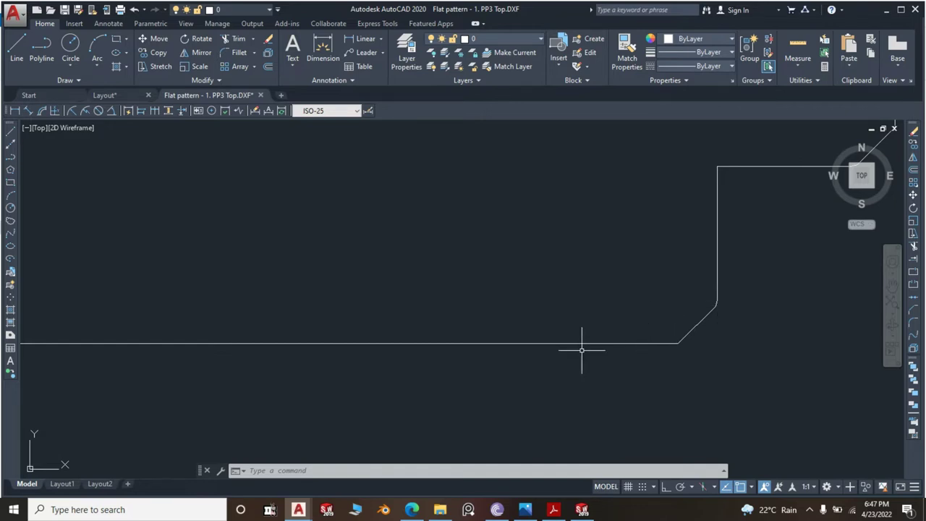
{"action": "scroll", "coordinate": [583, 350], "scroll_direction": "down", "scroll_amount": 2}
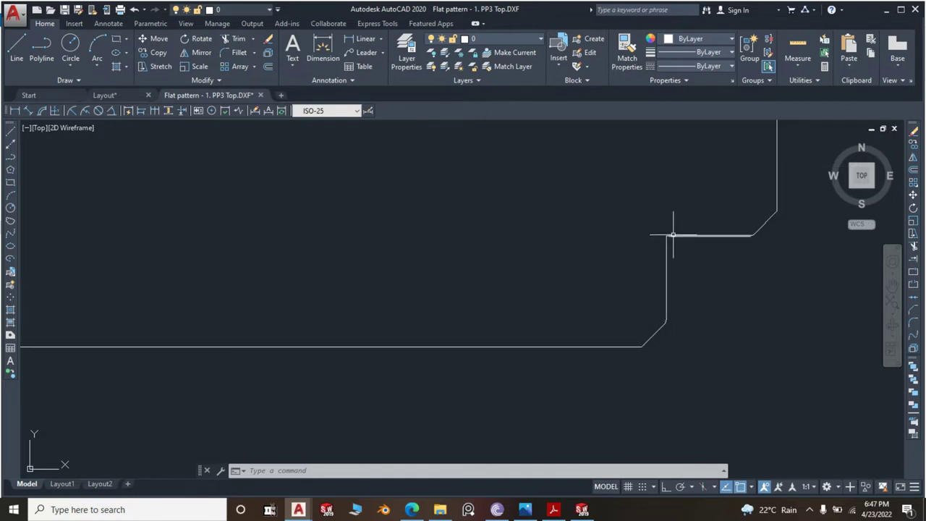
{"action": "scroll", "coordinate": [795, 284], "scroll_direction": "down", "scroll_amount": 3}
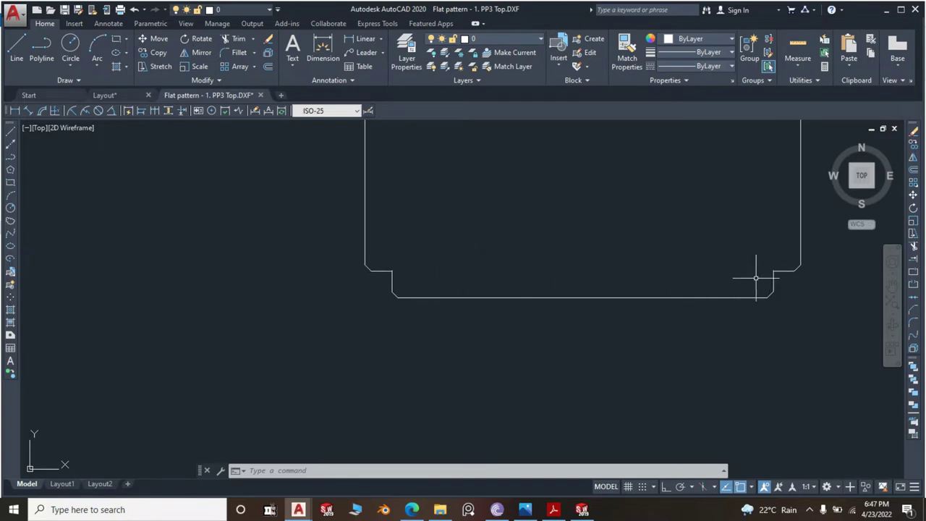
{"action": "scroll", "coordinate": [441, 314], "scroll_direction": "down", "scroll_amount": 6}
{"action": "scroll", "coordinate": [479, 303], "scroll_direction": "up", "scroll_amount": 5}
{"action": "scroll", "coordinate": [407, 231], "scroll_direction": "down", "scroll_amount": 4}
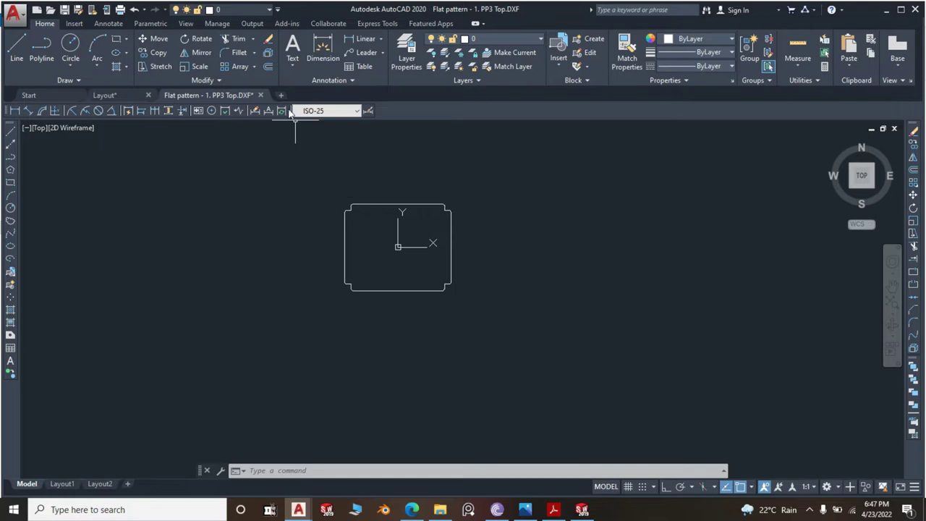
{"action": "left_click", "coordinate": [260, 94]}
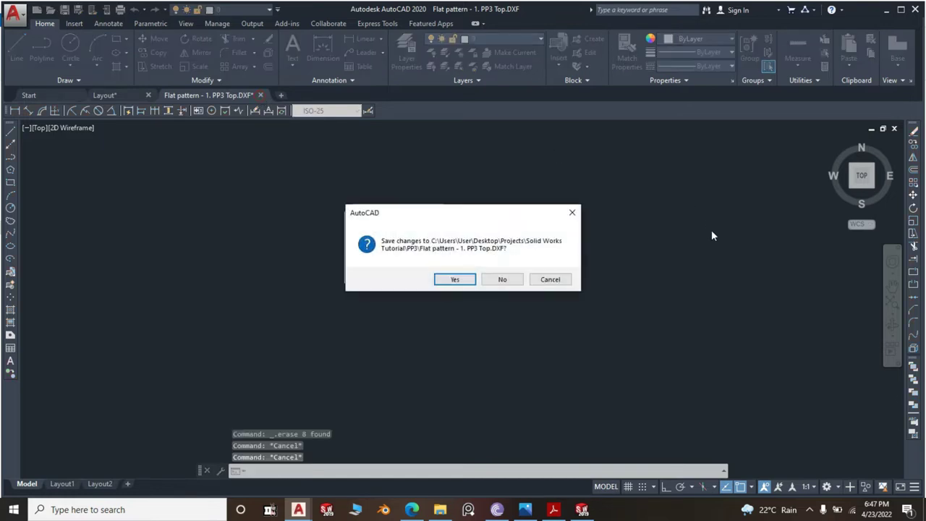
{"action": "left_click", "coordinate": [501, 281]}
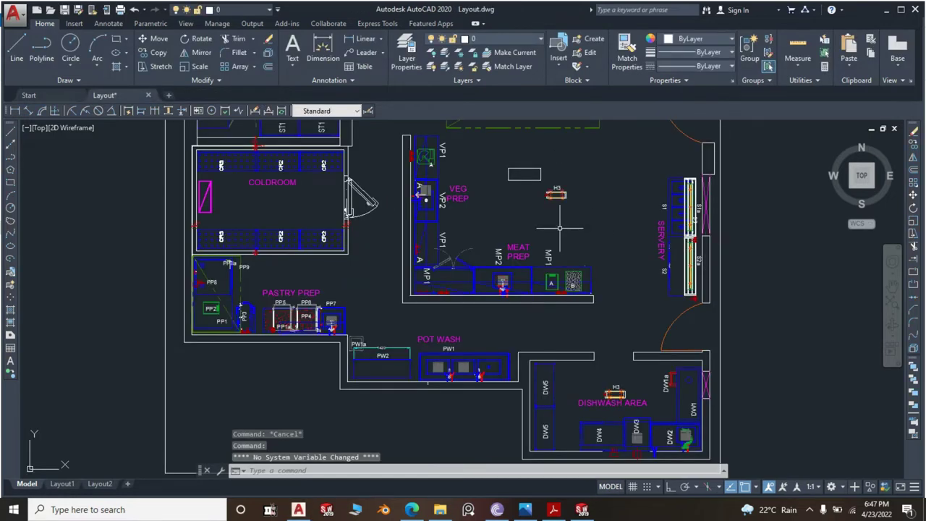
- Switch back to SOLIDWORKS and orbit and zoom the 1. PP3 Top tray to inspect its edge flanges
{"action": "left_click", "coordinate": [582, 510]}
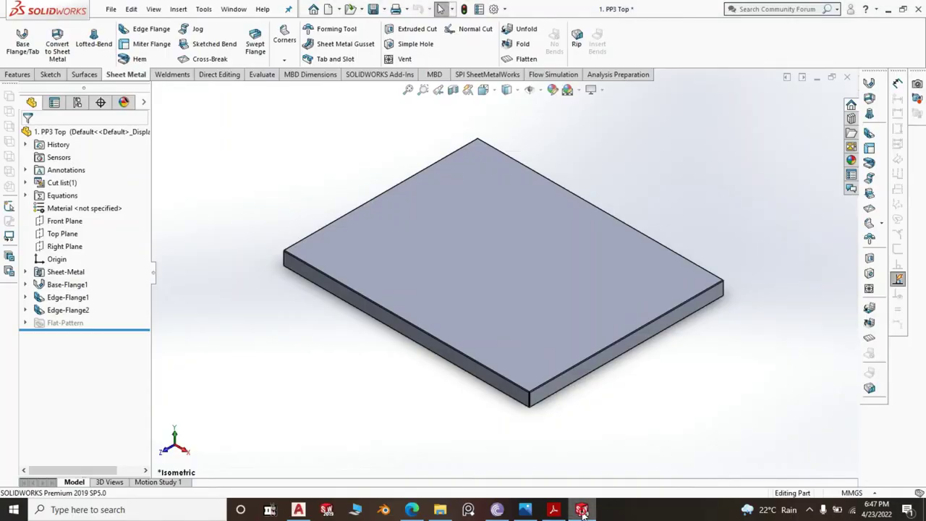
{"action": "scroll", "coordinate": [600, 227], "scroll_direction": "down", "scroll_amount": 2}
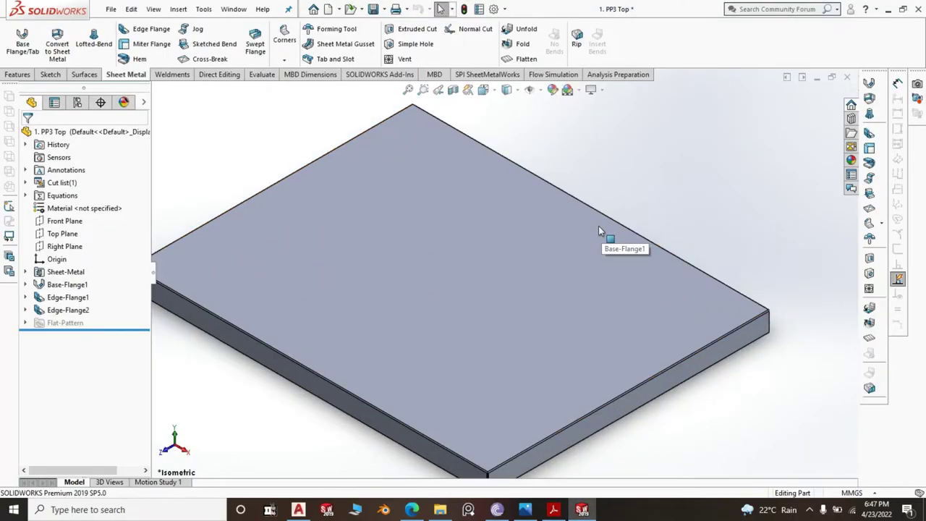
{"action": "scroll", "coordinate": [601, 237], "scroll_direction": "up", "scroll_amount": 3}
{"action": "scroll", "coordinate": [651, 344], "scroll_direction": "up", "scroll_amount": 2}
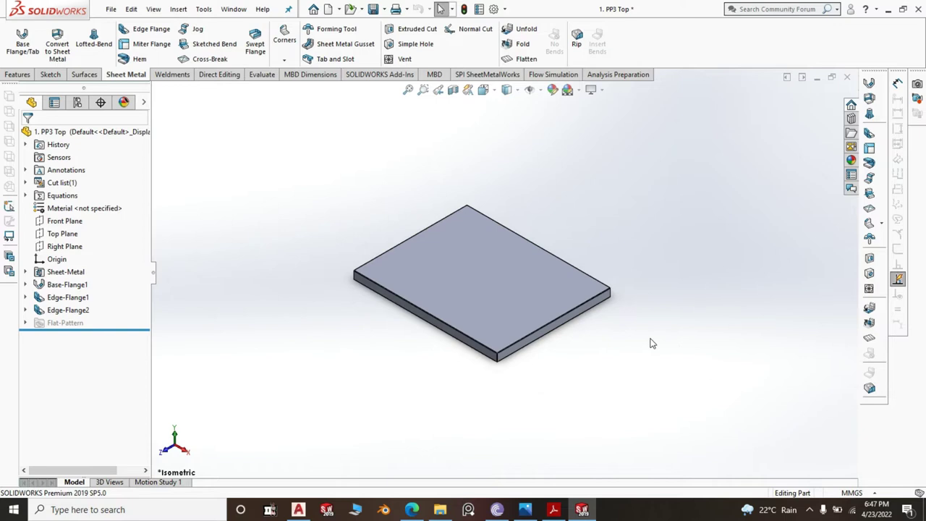
{"action": "middle_click_drag", "start_coordinate": [545, 379], "coordinate": [499, 251]}
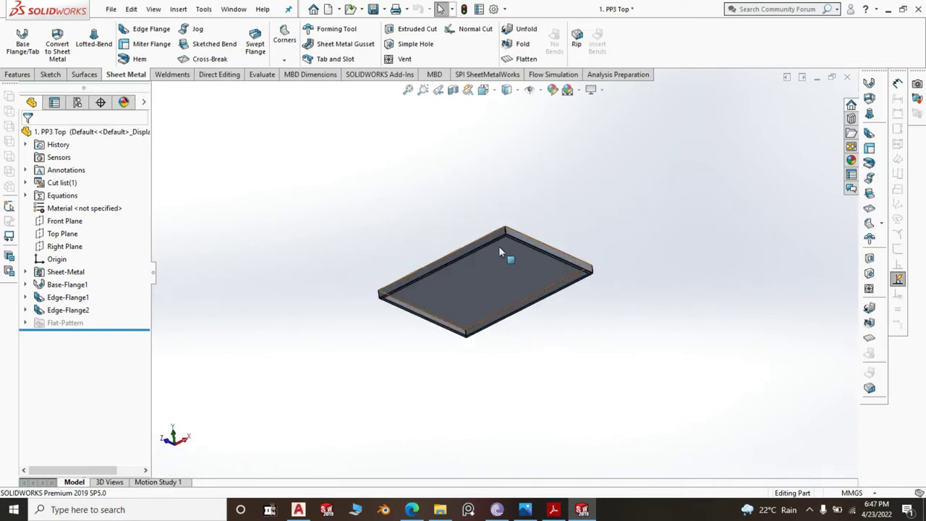
{"action": "middle_click_drag", "start_coordinate": [618, 239], "coordinate": [583, 289]}
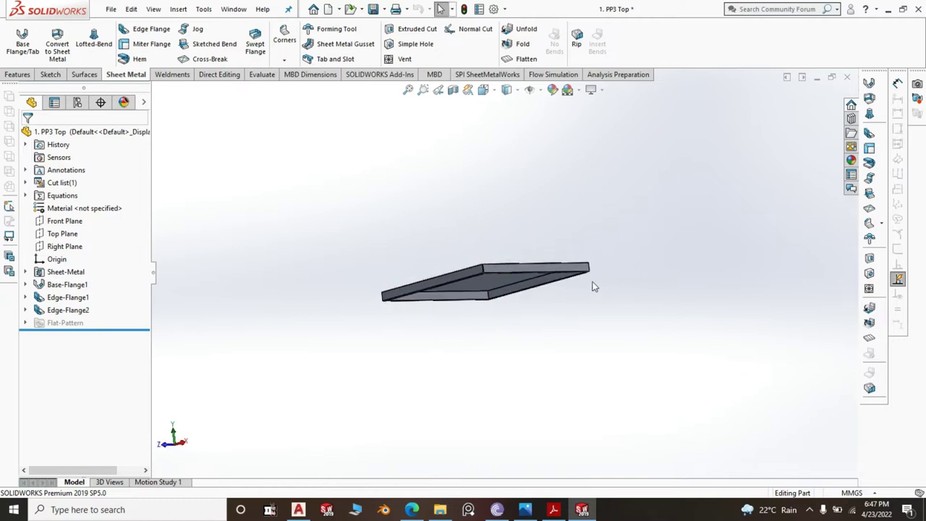
{"action": "scroll", "coordinate": [592, 284], "scroll_direction": "up", "scroll_amount": 2}
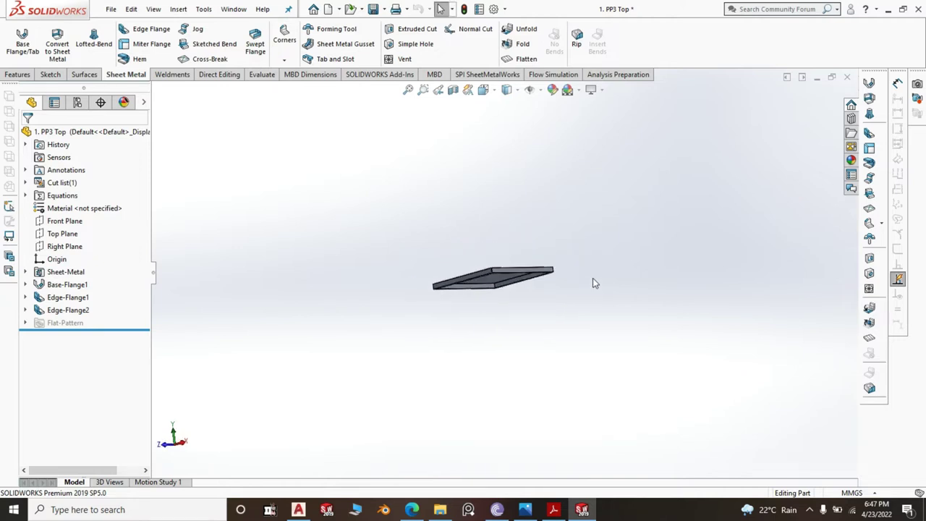
{"action": "mouse_move", "coordinate": [589, 239]}
{"action": "middle_mouse_down"}
{"action": "mouse_move", "coordinate": [594, 254]}
{"action": "mouse_move", "coordinate": [537, 294]}
{"action": "mouse_move", "coordinate": [551, 338]}
{"action": "mouse_move", "coordinate": [504, 326]}
{"action": "mouse_move", "coordinate": [507, 310]}
{"action": "middle_mouse_up"}
{"action": "scroll", "coordinate": [507, 306], "scroll_direction": "down", "scroll_amount": 1}
{"action": "scroll", "coordinate": [507, 302], "scroll_direction": "down", "scroll_amount": 2}
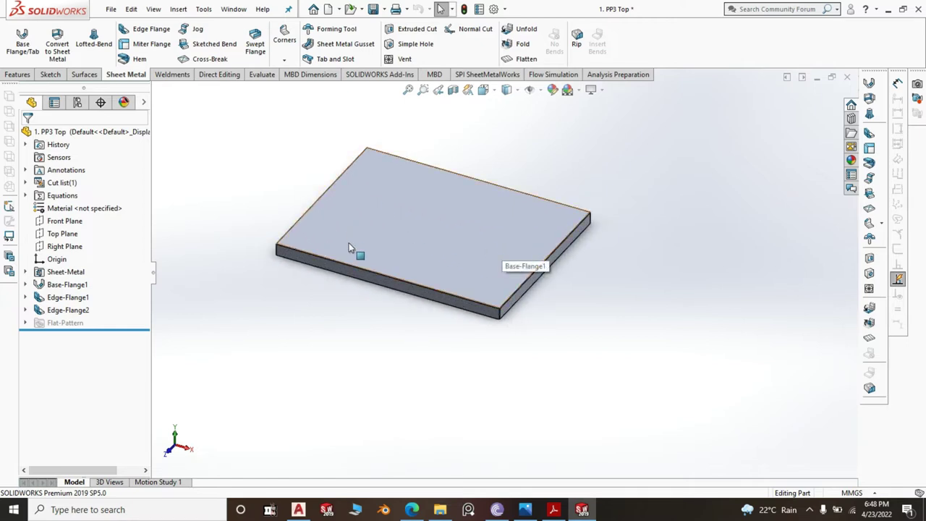
{"action": "middle_click_drag", "start_coordinate": [504, 298], "coordinate": [528, 164]}
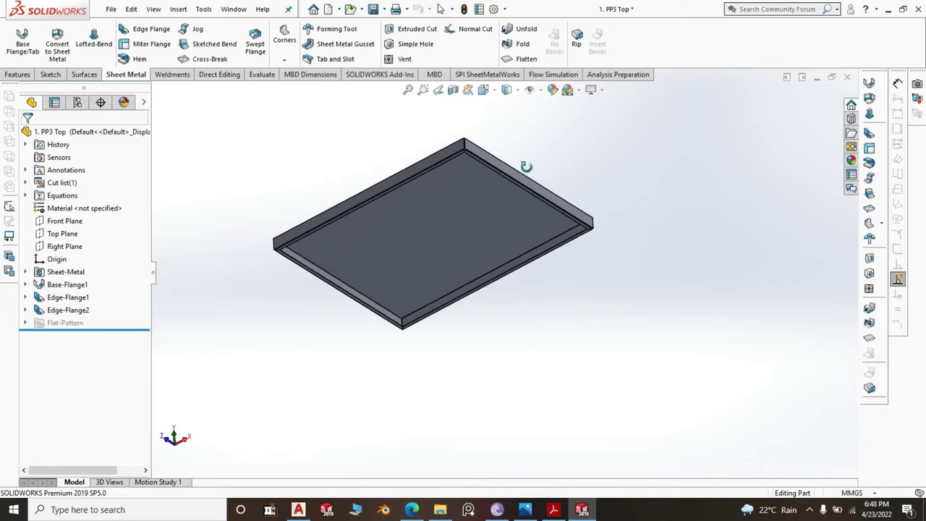
{"action": "middle_click_drag", "start_coordinate": [514, 205], "coordinate": [532, 215]}
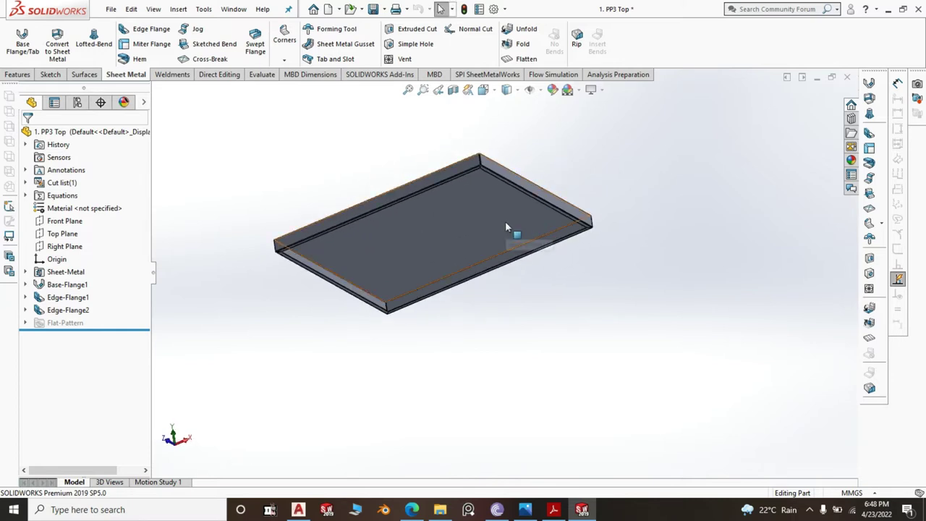
{"action": "scroll", "coordinate": [484, 243], "scroll_direction": "down", "scroll_amount": 3}
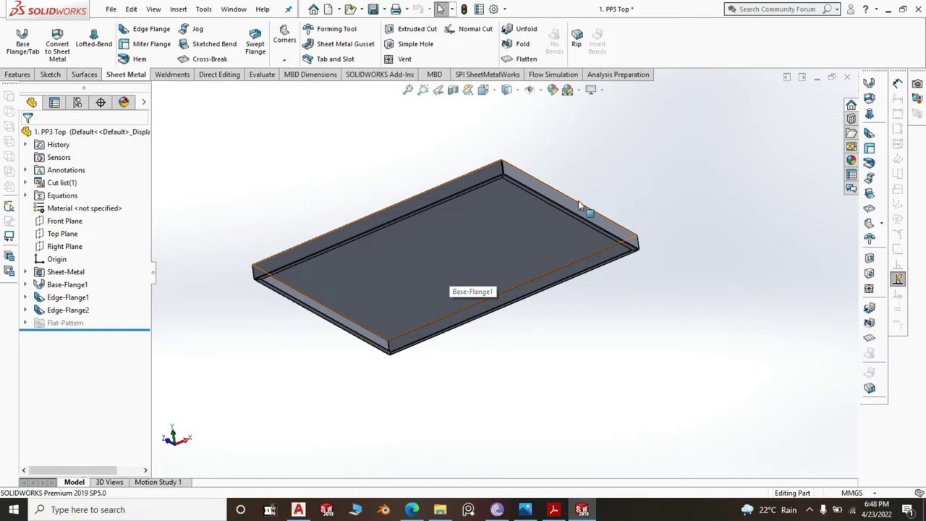
{"action": "scroll", "coordinate": [624, 211], "scroll_direction": "up", "scroll_amount": 3}
{"action": "middle_click_drag", "start_coordinate": [634, 207], "coordinate": [665, 303]}
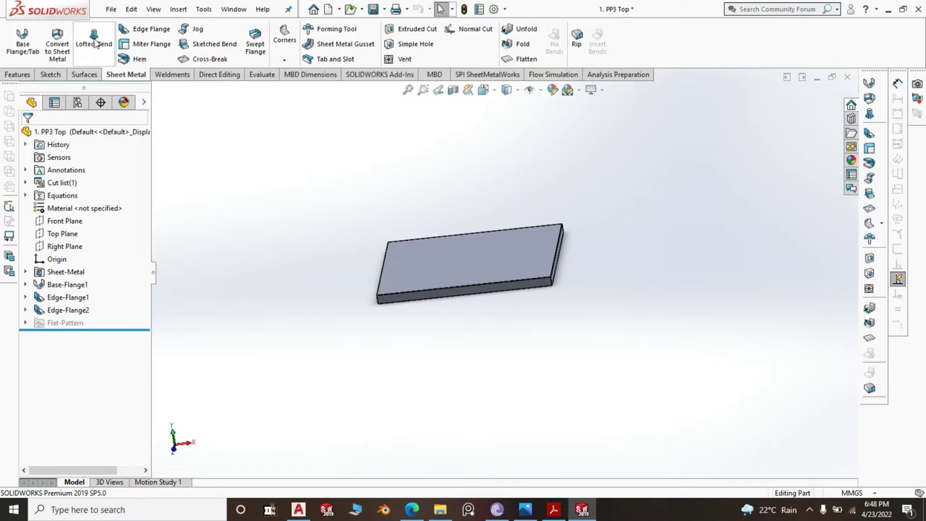
- Create a new part from the Part2 template and select its Top Plane
{"action": "left_click", "coordinate": [110, 8]}
{"action": "mouse_move", "coordinate": [131, 8]}
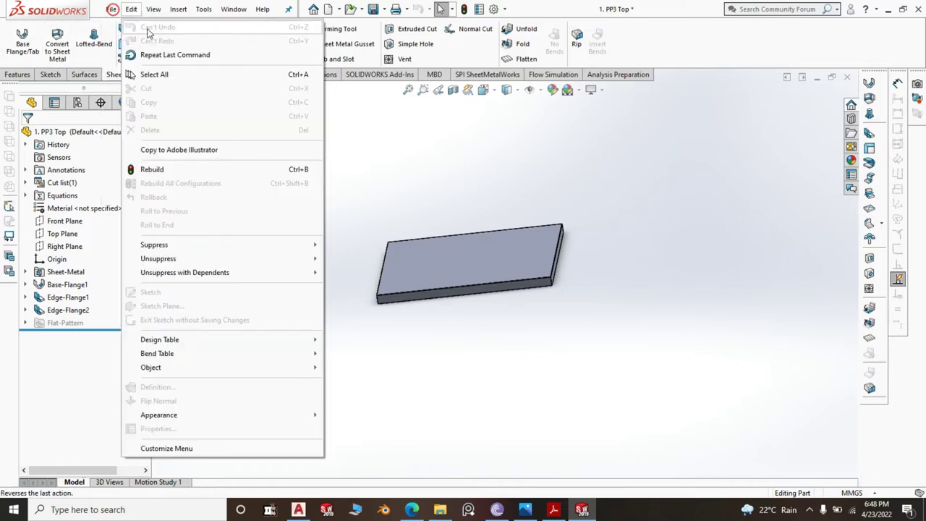
{"action": "left_click", "coordinate": [138, 26]}
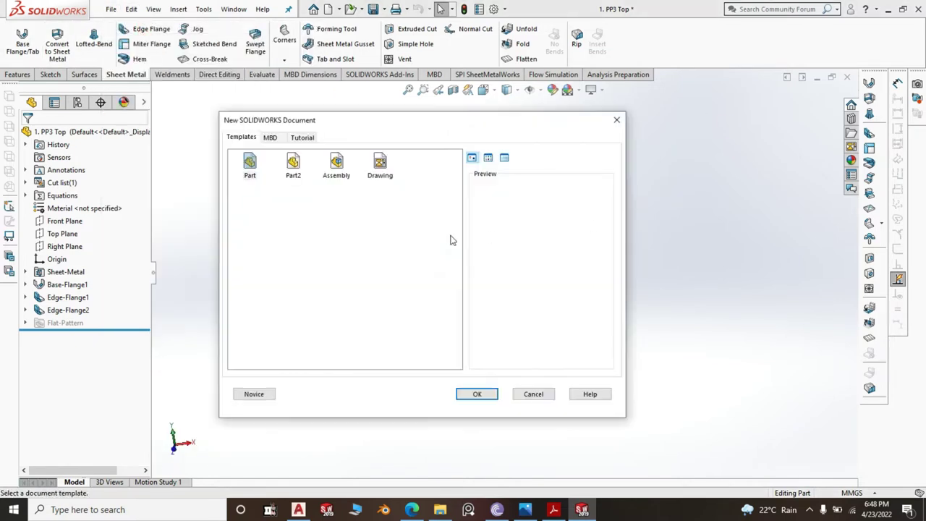
{"action": "left_click", "coordinate": [292, 164]}
{"action": "left_click", "coordinate": [479, 393]}
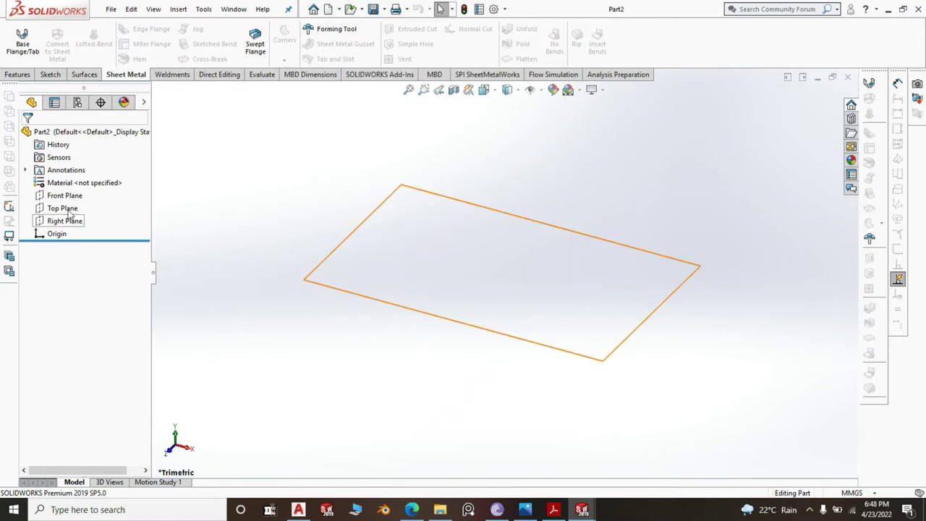
{"action": "left_click", "coordinate": [63, 209]}
- Start a sketch on the Top Plane and draw a center rectangle from the origin
{"action": "left_click", "coordinate": [78, 192]}
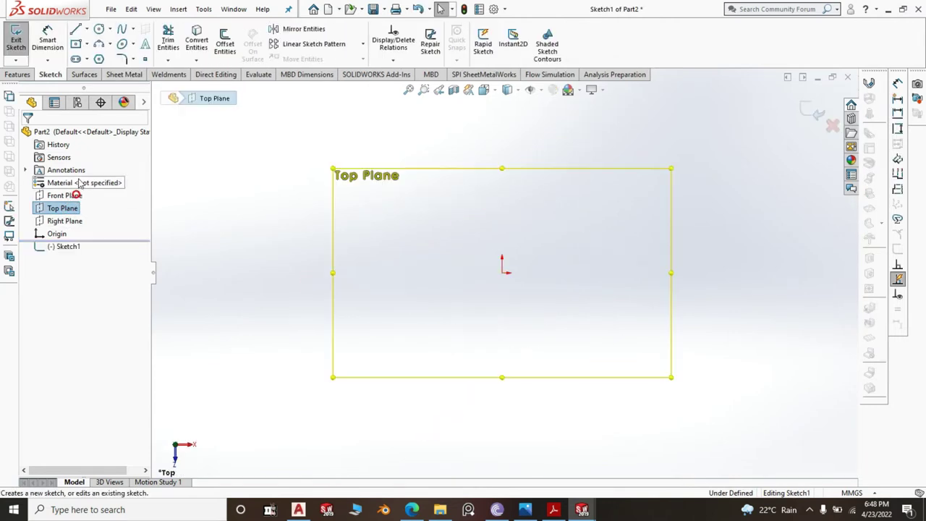
{"action": "left_click", "coordinate": [76, 44]}
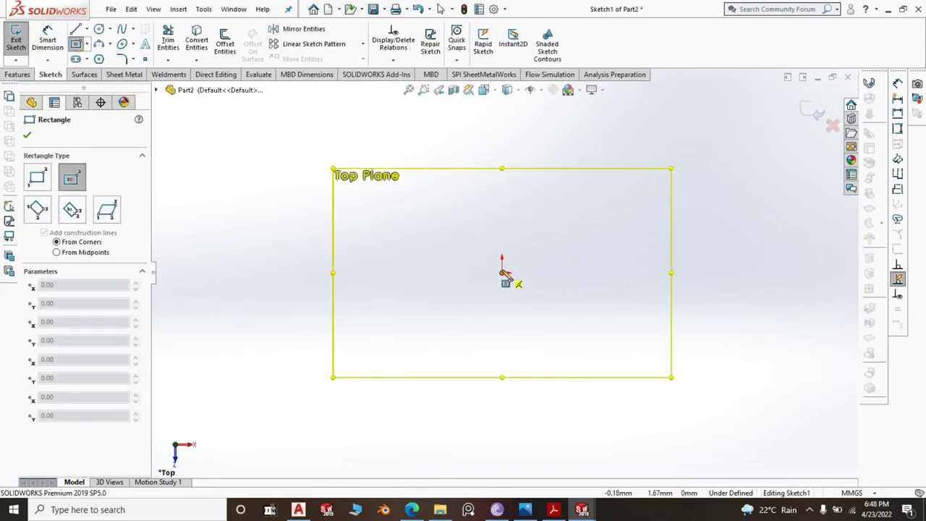
{"action": "left_click", "coordinate": [502, 272]}
{"action": "left_click", "coordinate": [632, 392]}
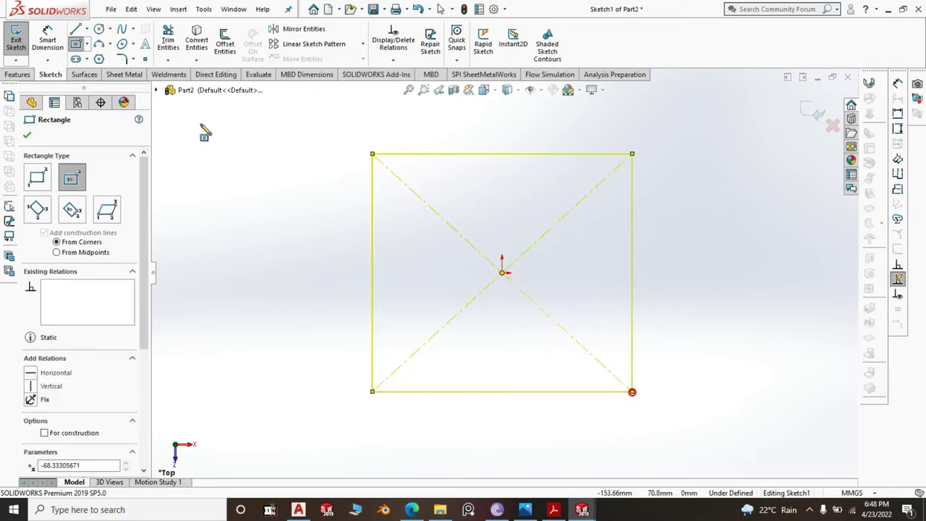
- Dimension the rectangle 945 mm wide and 745 mm tall
{"action": "left_click", "coordinate": [47, 41]}
{"action": "left_click", "coordinate": [515, 154]}
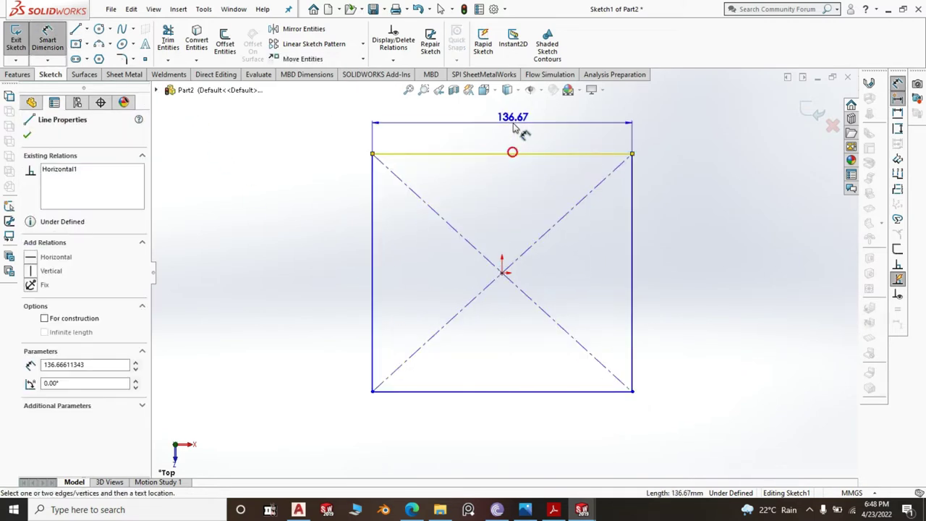
{"action": "left_click", "coordinate": [515, 123]}
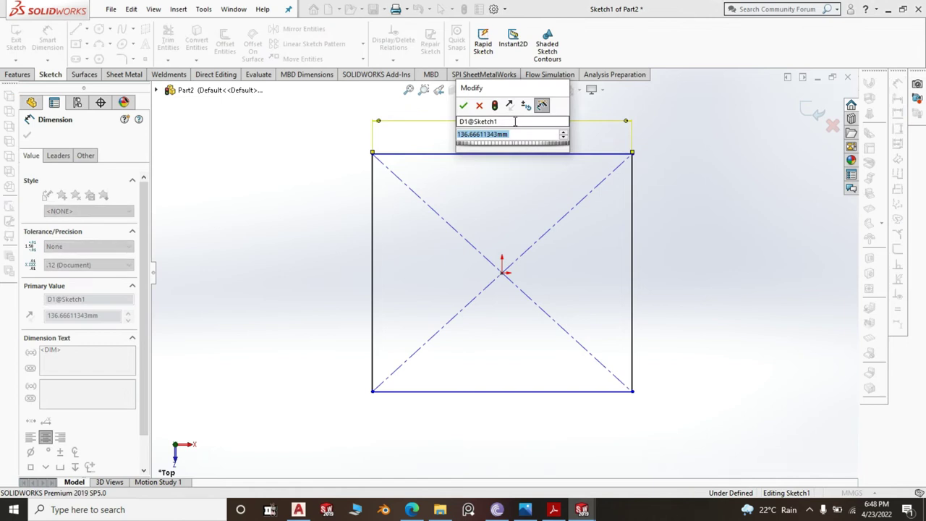
{"action": "type", "text": "945"}
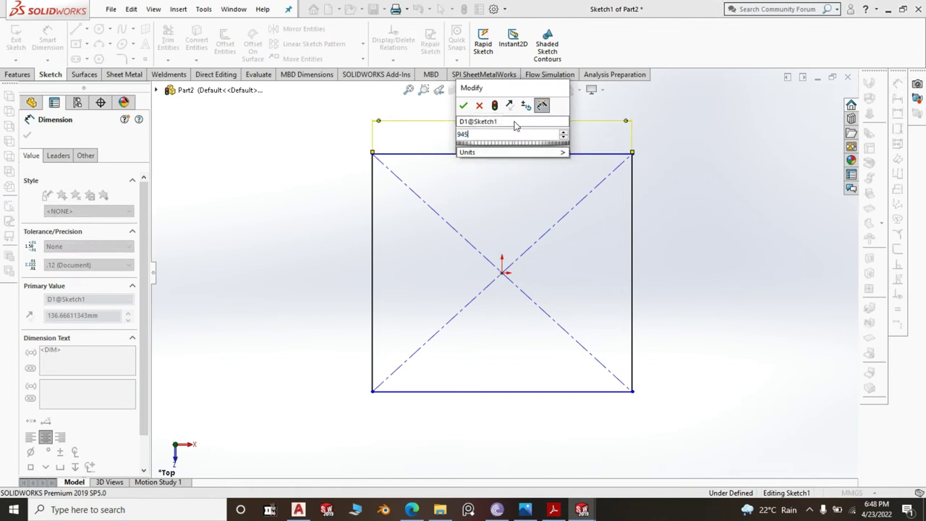
{"action": "key", "text": "Return"}
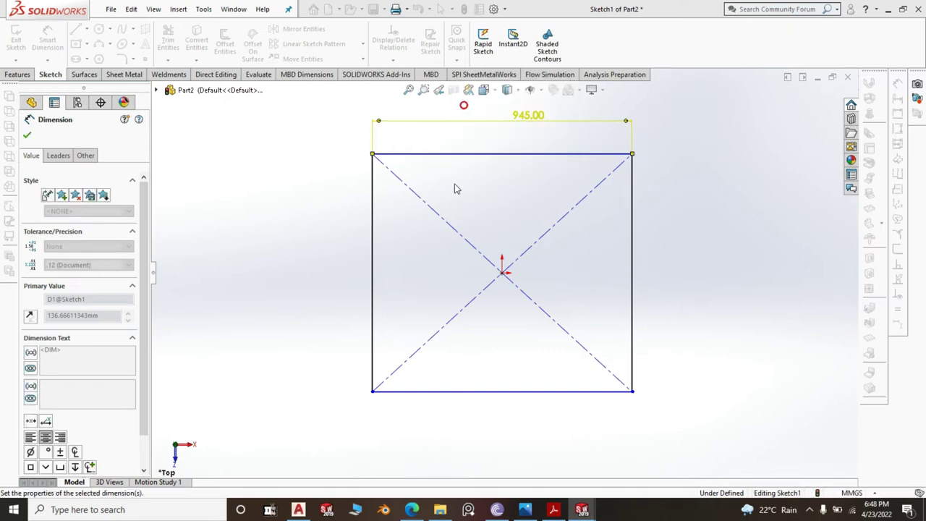
{"action": "left_click", "coordinate": [374, 268]}
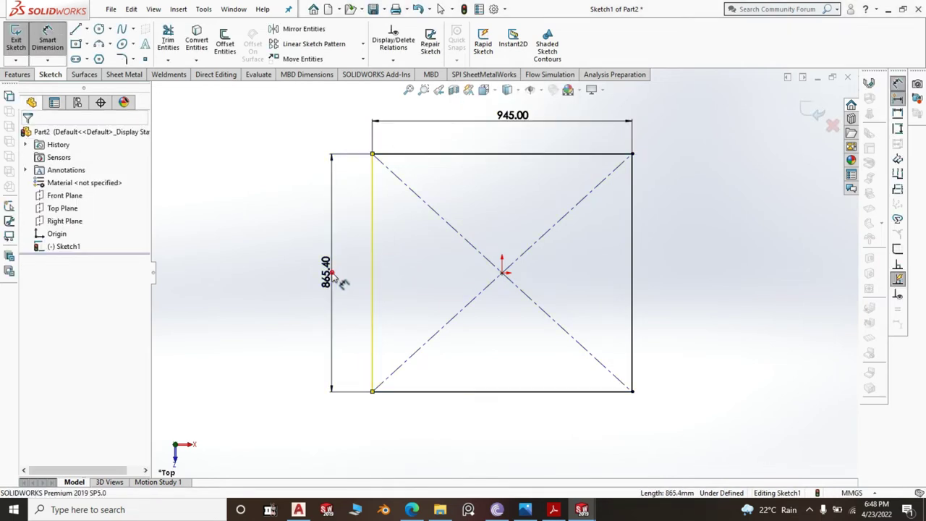
{"action": "left_click", "coordinate": [333, 275]}
{"action": "type", "text": "745"}
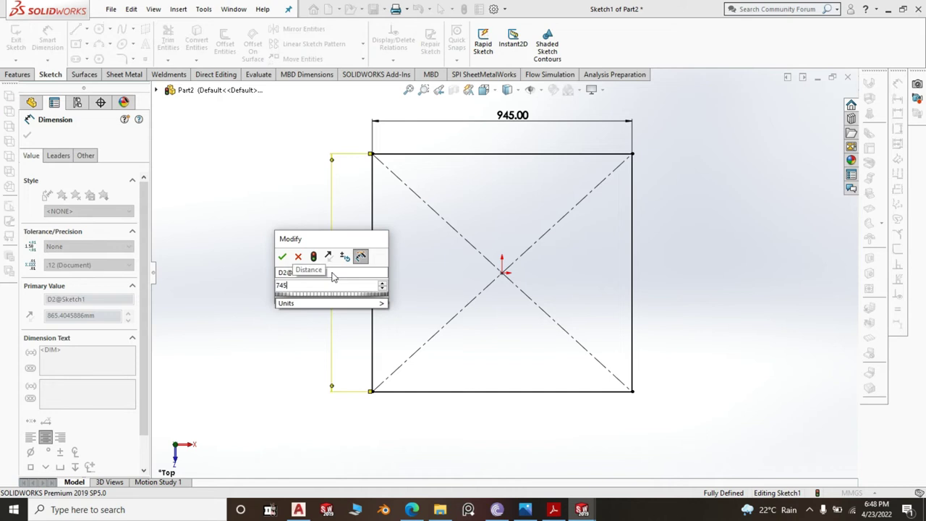
{"action": "left_click", "coordinate": [282, 257]}
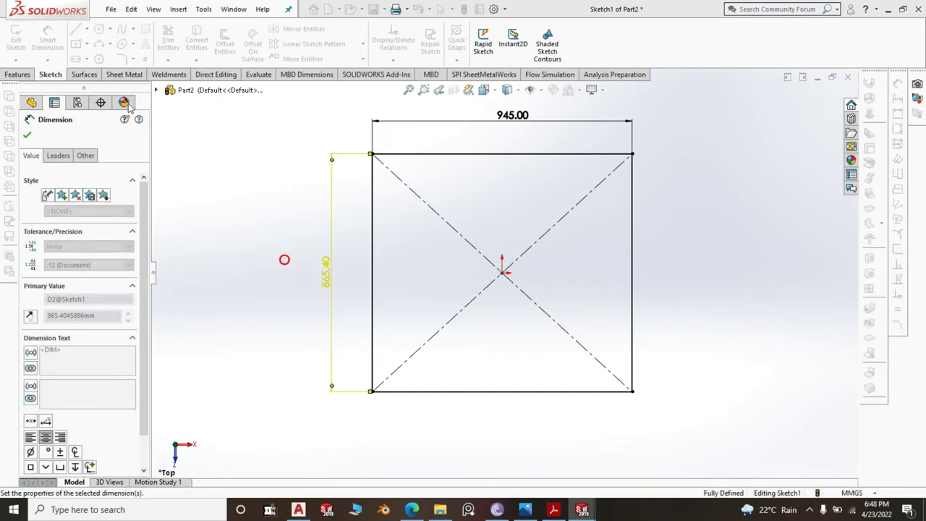
{"action": "left_click", "coordinate": [122, 75]}
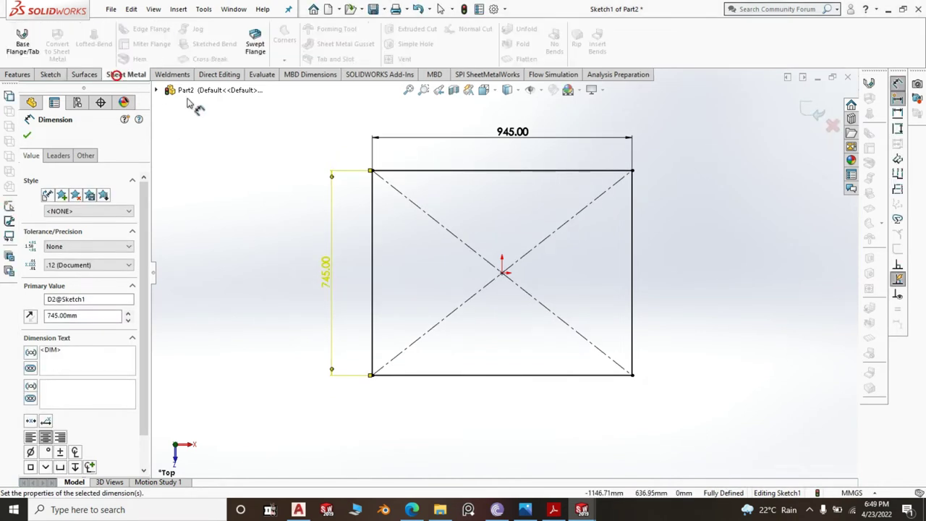
- Build Base-Flange1 from the rectangle sketch with a 1.5 mm sheet thickness
{"action": "left_click", "coordinate": [22, 40]}
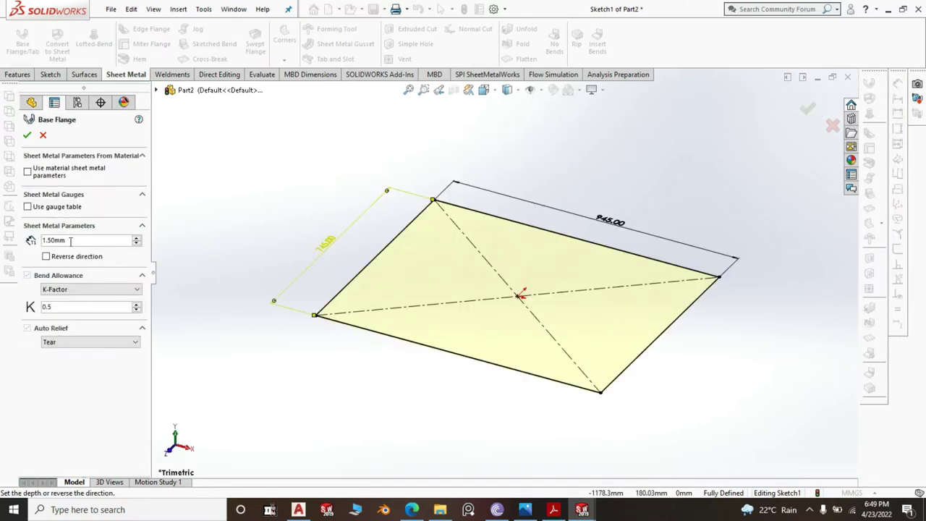
{"action": "type", "text": "2"}
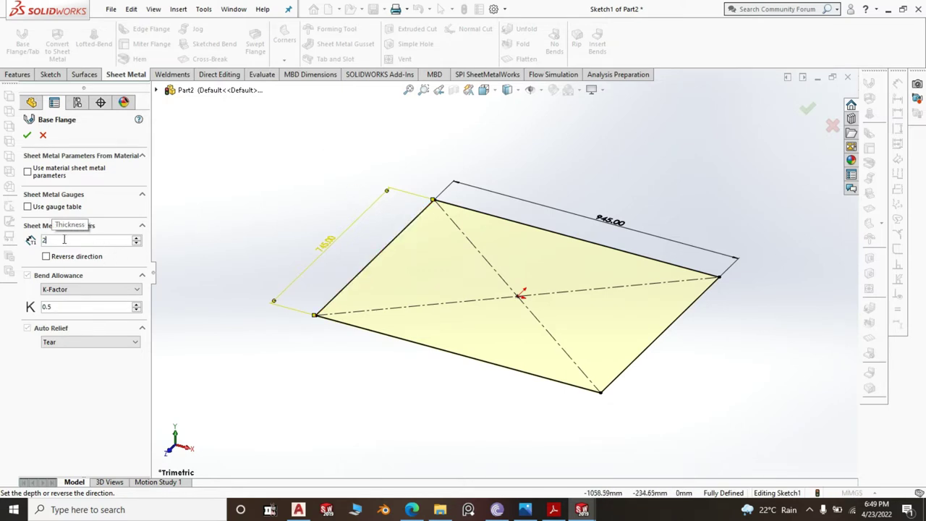
{"action": "left_click", "coordinate": [59, 239]}
{"action": "type", "text": "1.5"}
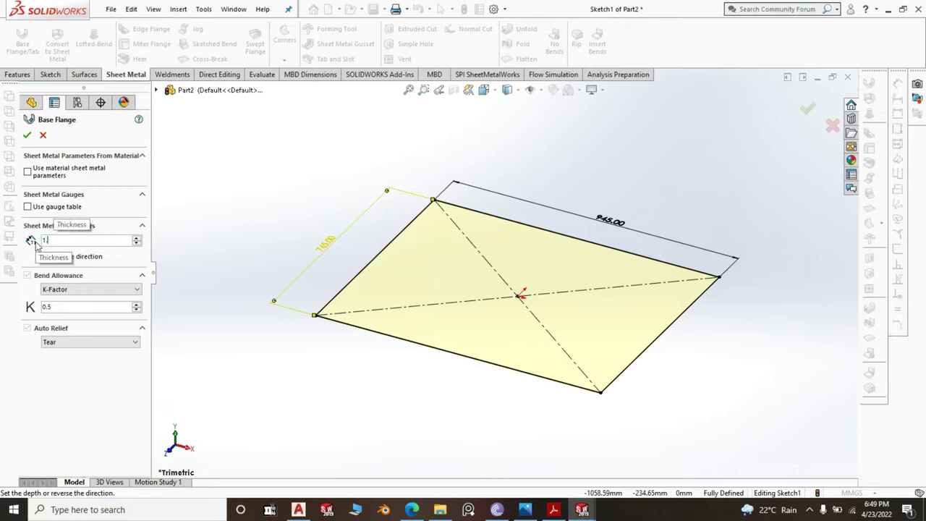
{"action": "left_click", "coordinate": [320, 141]}
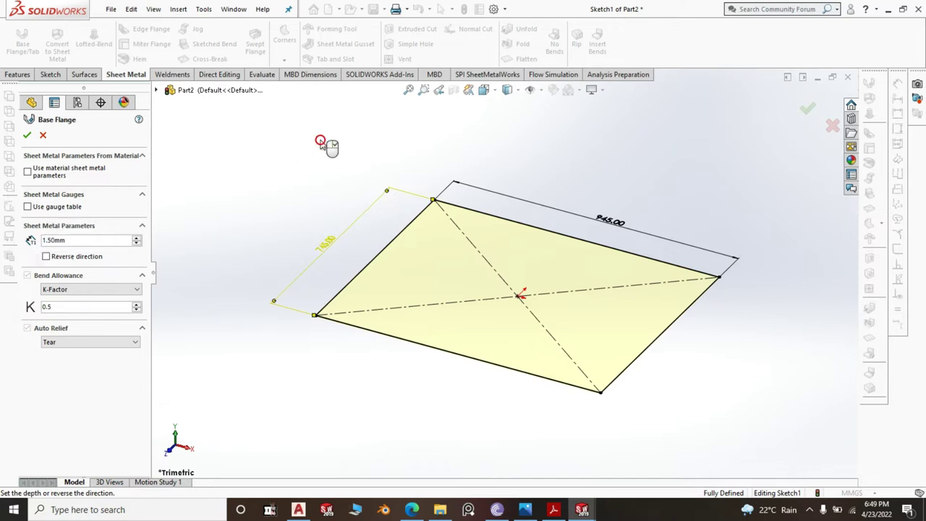
{"action": "right_click", "coordinate": [322, 141]}
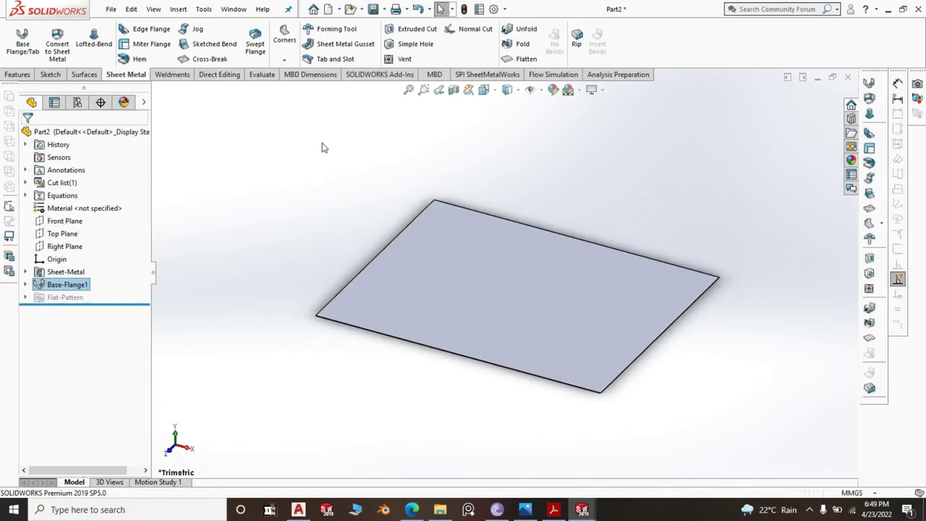
- Add 35 mm edge flanges to the front, right, back and left edges of the plate
{"action": "left_click", "coordinate": [129, 29]}
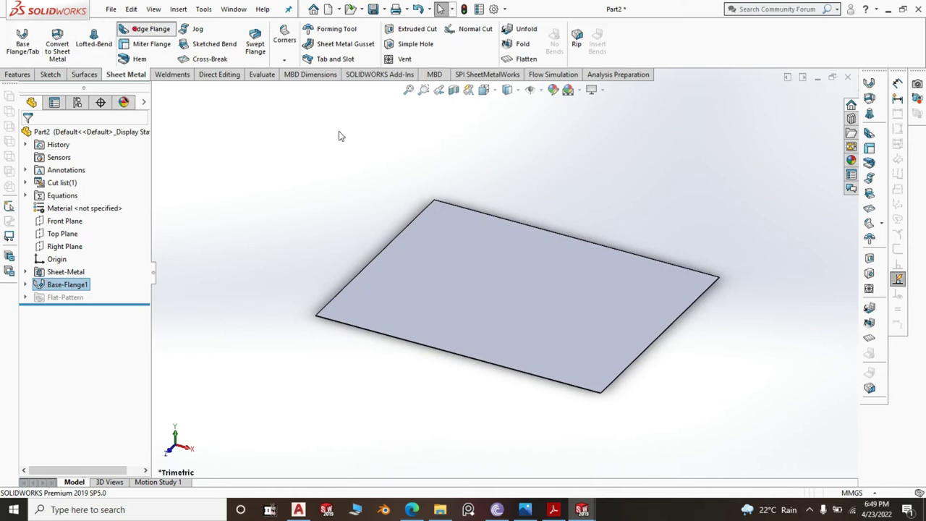
{"action": "left_click", "coordinate": [458, 360]}
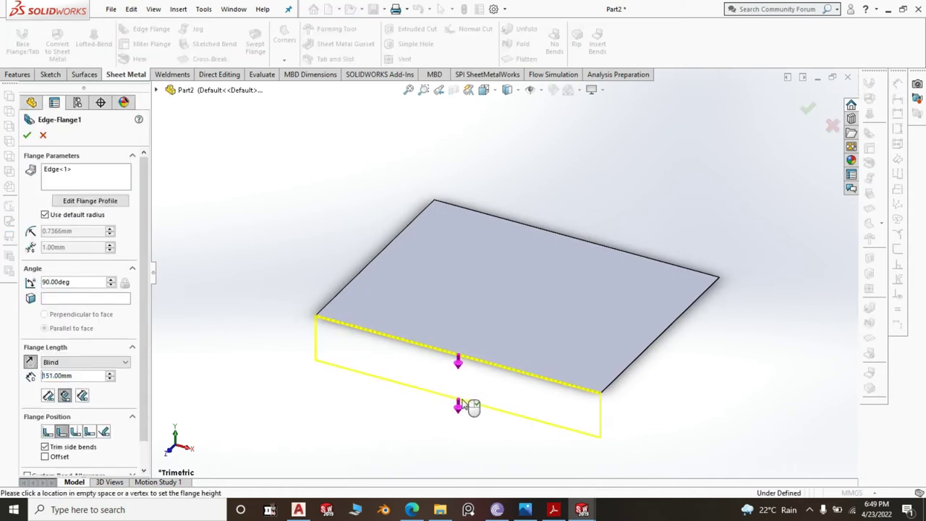
{"action": "left_click", "coordinate": [622, 371]}
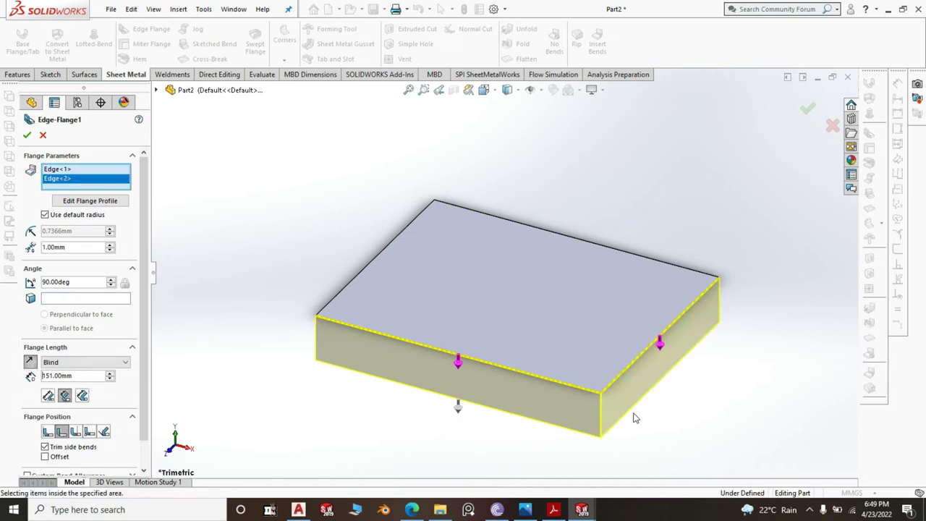
{"action": "left_click", "coordinate": [601, 247]}
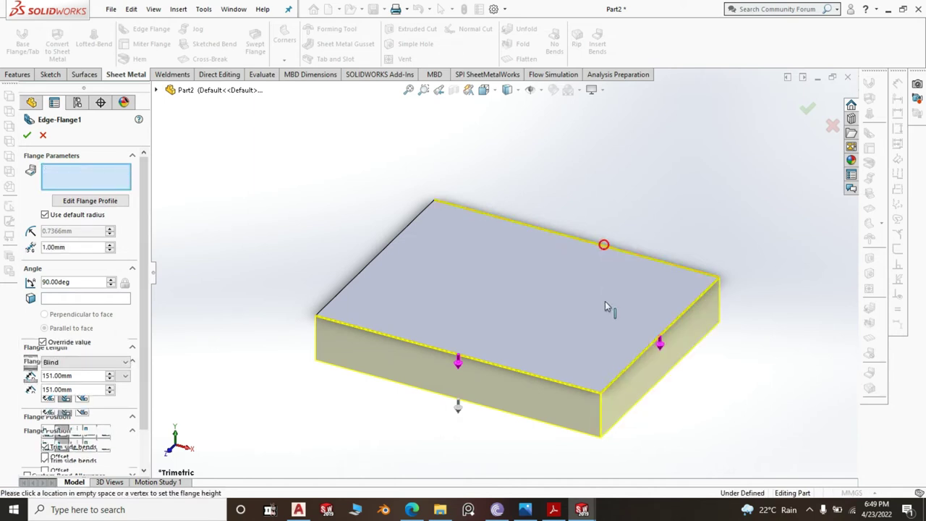
{"action": "left_click", "coordinate": [387, 248]}
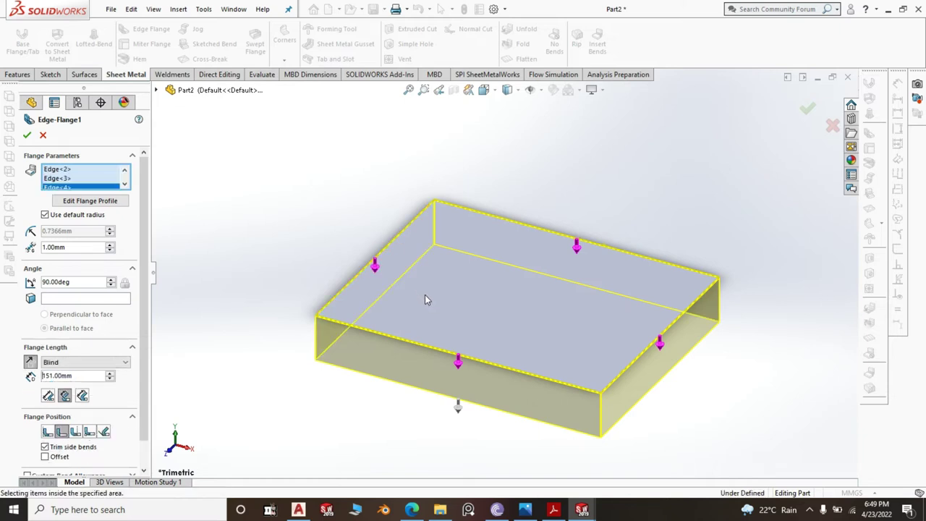
{"action": "double_click", "coordinate": [82, 376]}
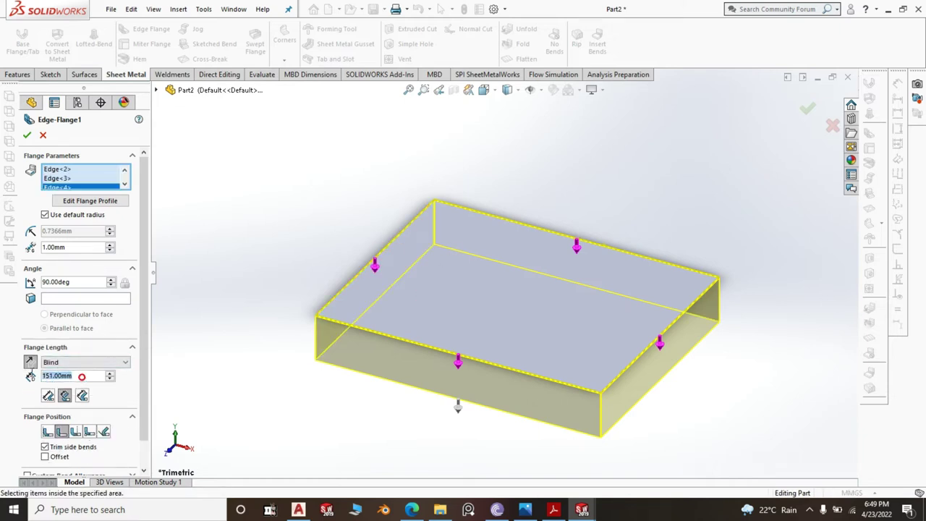
{"action": "type", "text": "35"}
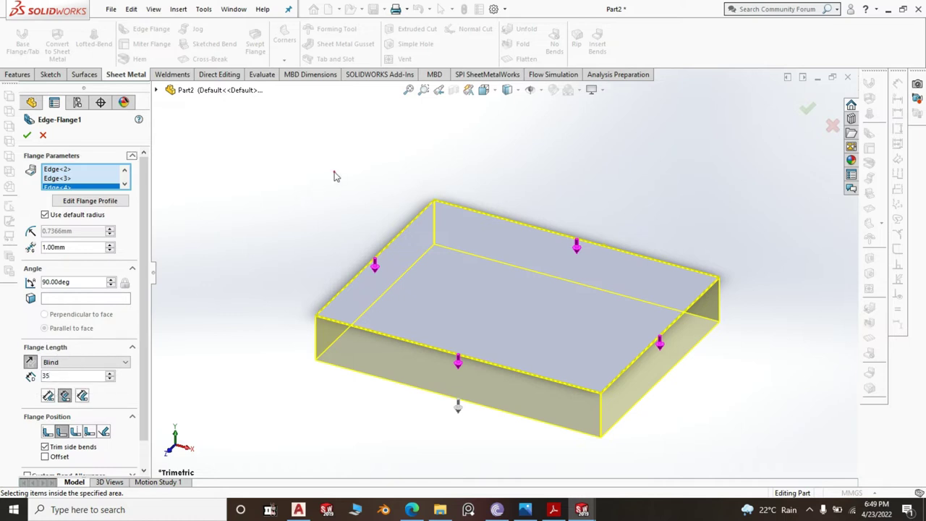
{"action": "key", "text": "Return"}
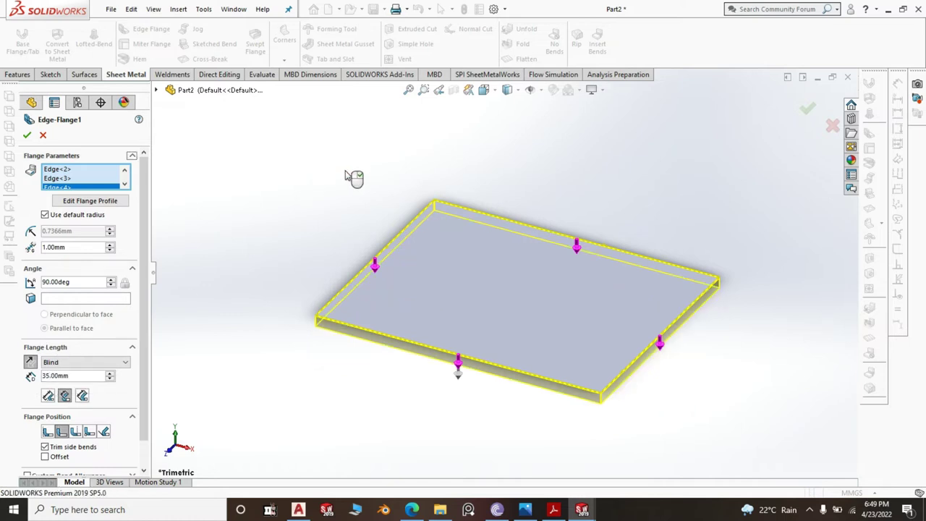
{"action": "right_click", "coordinate": [346, 173]}
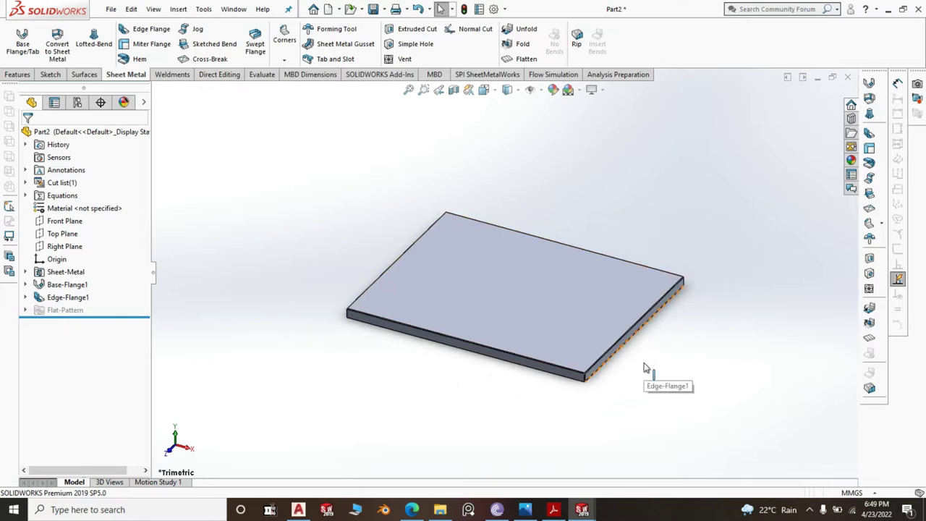
{"action": "key", "text": "ctrl+Left"}
{"action": "key", "text": "ctrl+Up"}
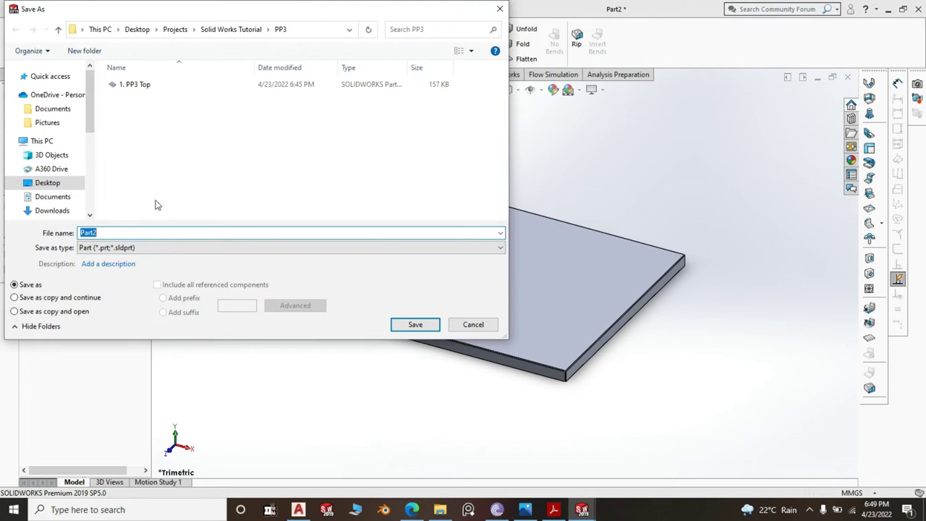
- Save the part as '1a. PP3 Backing Plate' in the PP3 folder
{"action": "type", "text": "1a. PP3 Backing Plate"}
{"action": "left_click", "coordinate": [414, 325]}
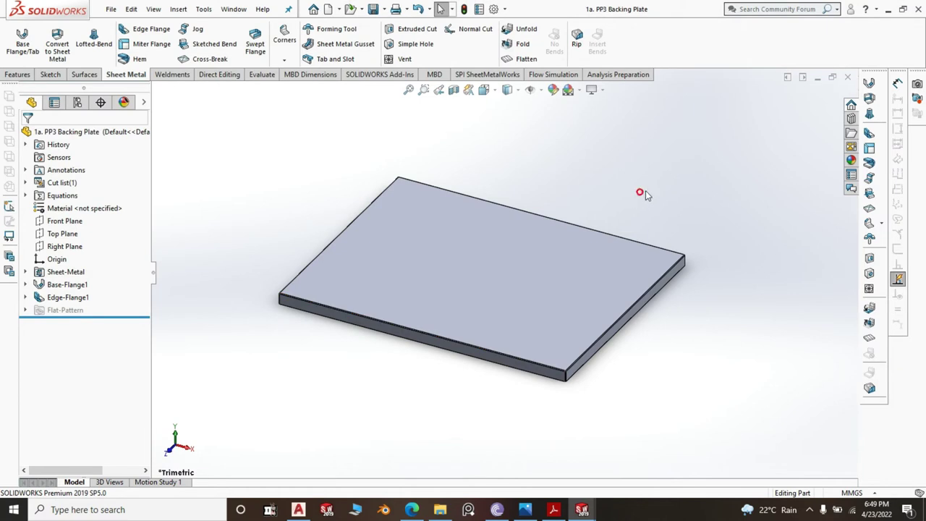
{"action": "scroll", "coordinate": [662, 256], "scroll_direction": "up", "scroll_amount": 1}
{"action": "scroll", "coordinate": [628, 278], "scroll_direction": "up", "scroll_amount": 1}
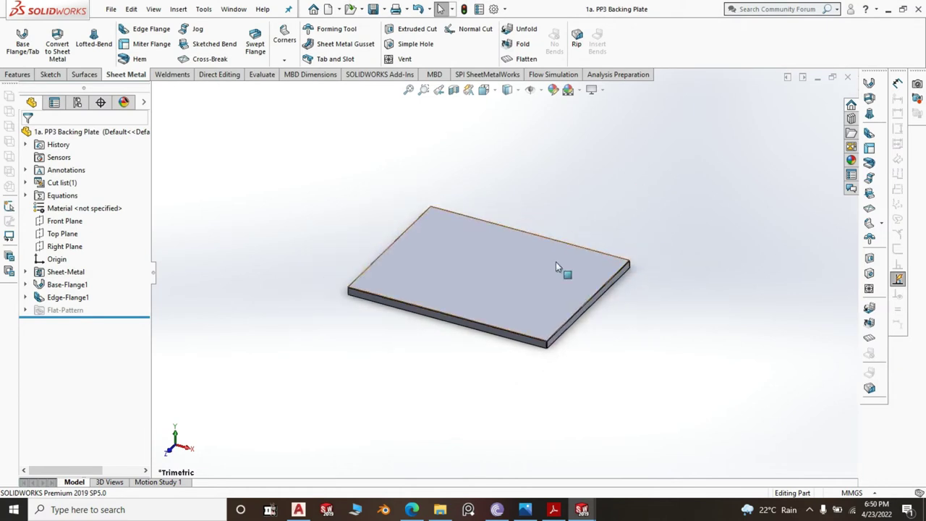
- Create a new part from the Part2 template
{"action": "left_click", "coordinate": [111, 8]}
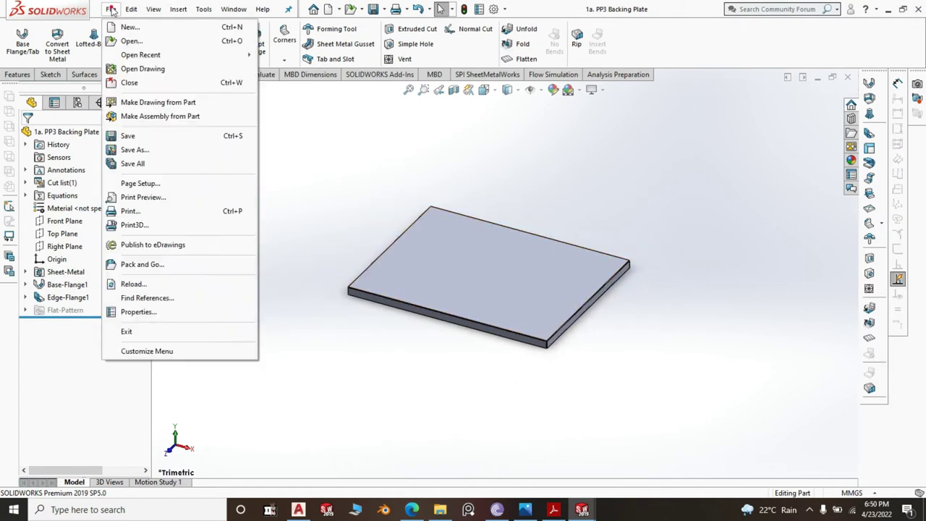
{"action": "left_click", "coordinate": [130, 27]}
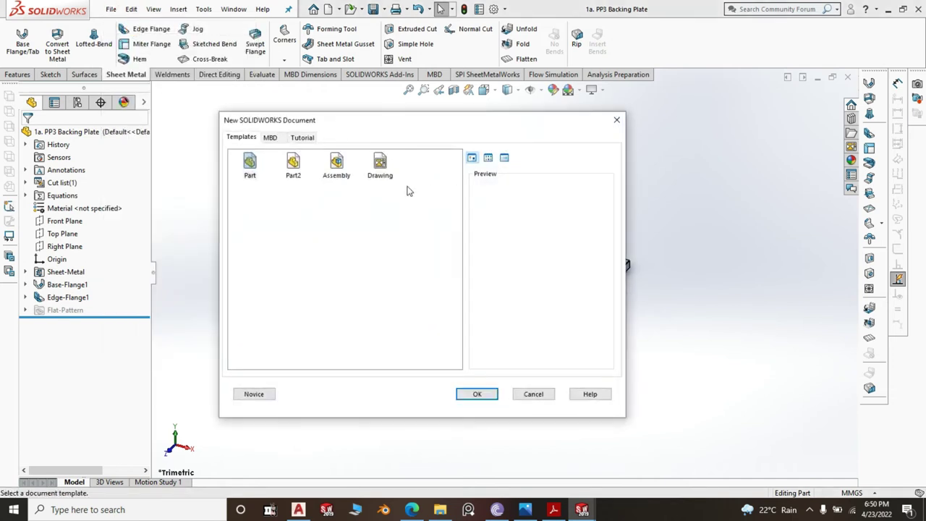
{"action": "left_click", "coordinate": [295, 165]}
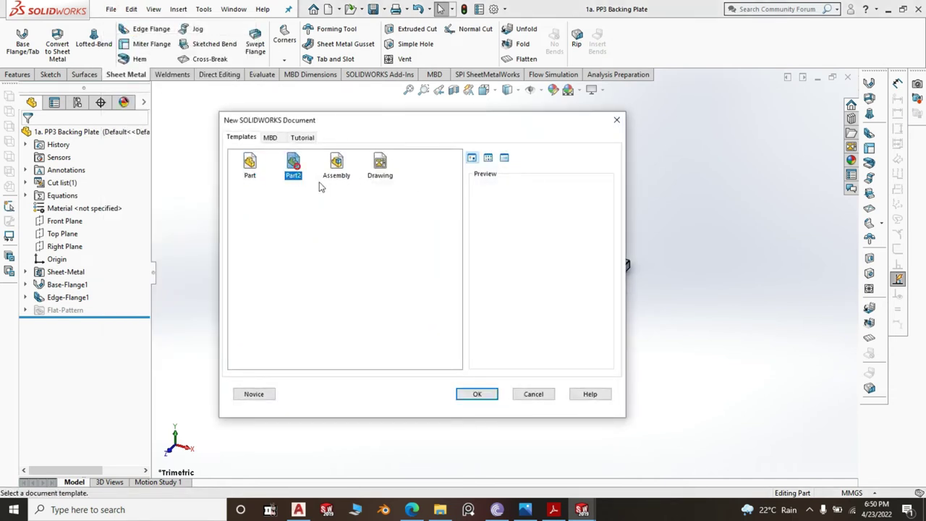
{"action": "left_click", "coordinate": [487, 391]}
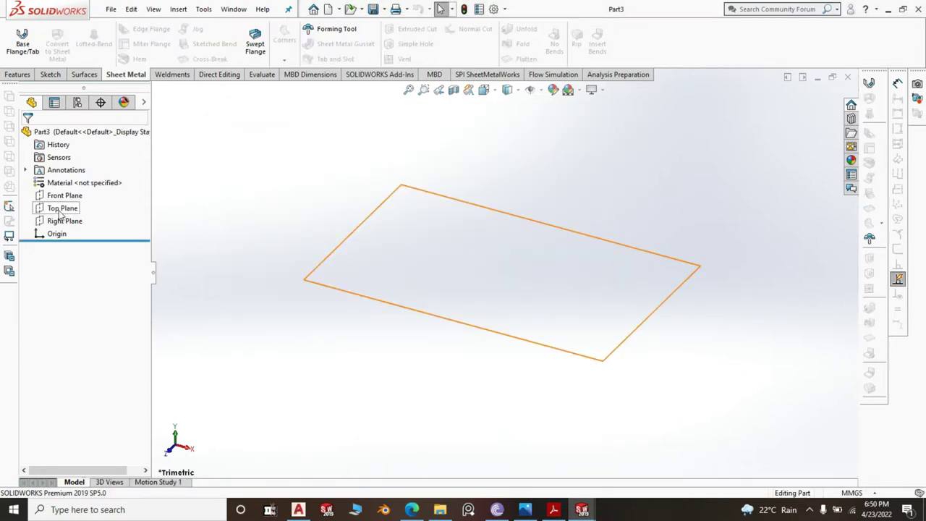
- Sketch a centre rectangle on the Top Plane, centred at the origin
{"action": "left_click", "coordinate": [62, 209]}
{"action": "left_click", "coordinate": [74, 190]}
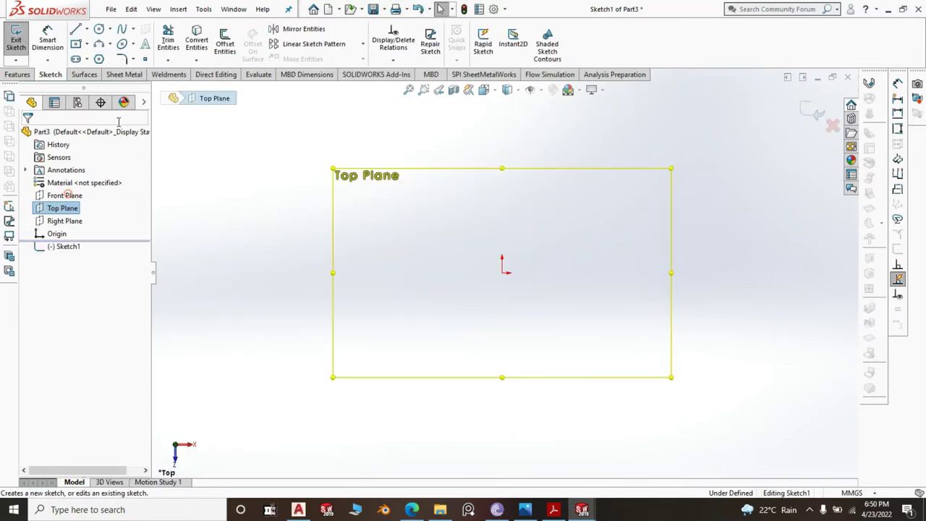
{"action": "left_click", "coordinate": [76, 44]}
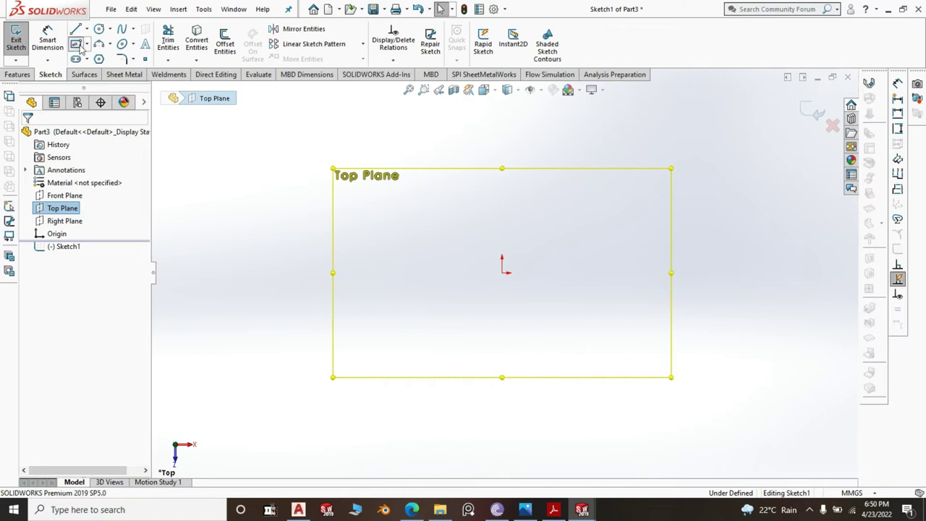
{"action": "left_click", "coordinate": [502, 272]}
{"action": "left_click", "coordinate": [571, 341]}
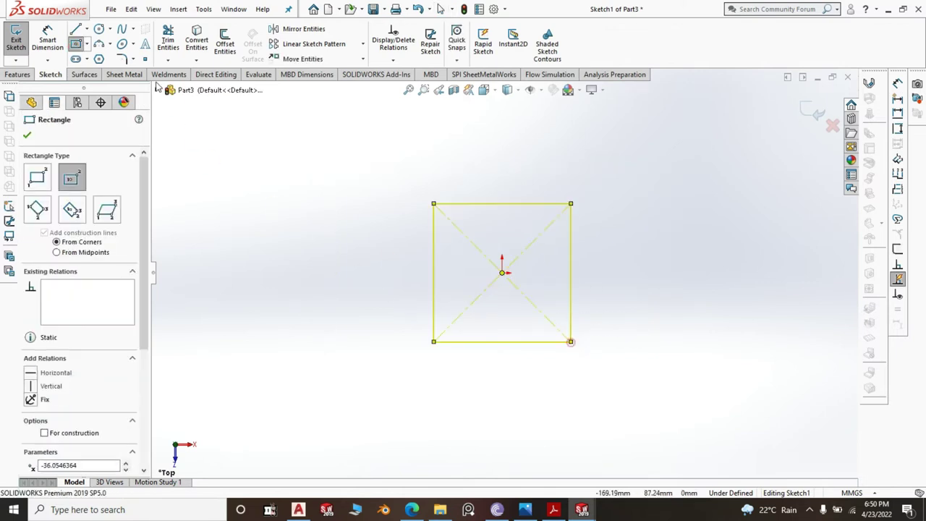
- Dimension the rectangle's height and width to 40 mm each
{"action": "left_click", "coordinate": [47, 36]}
{"action": "left_click", "coordinate": [434, 286]}
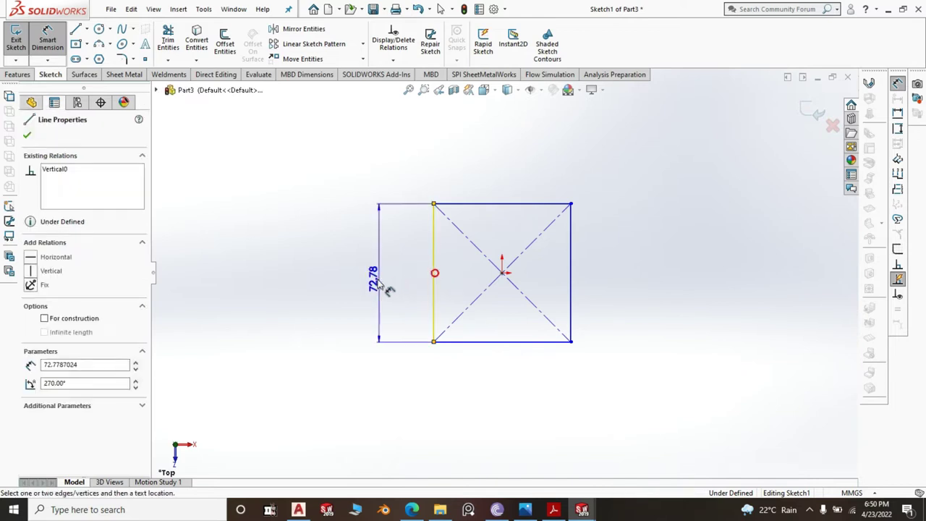
{"action": "left_click", "coordinate": [376, 280]}
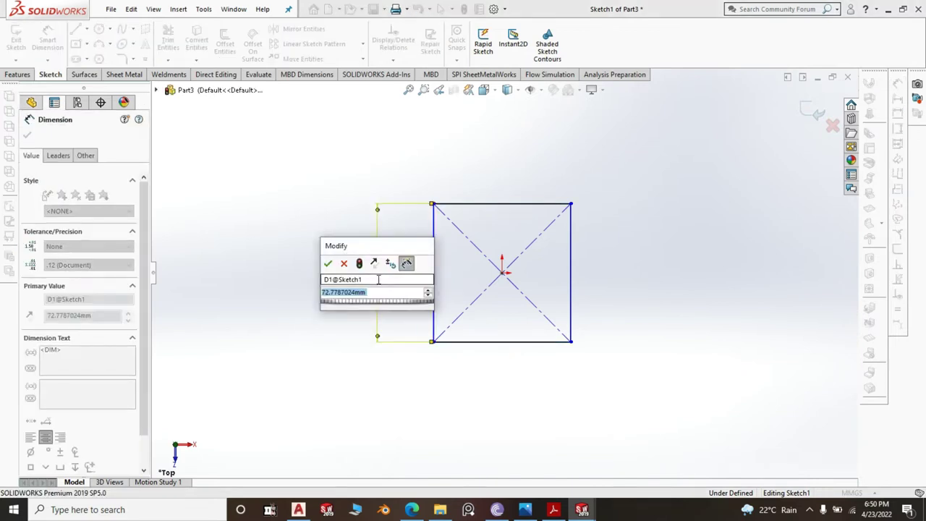
{"action": "type", "text": "38"}
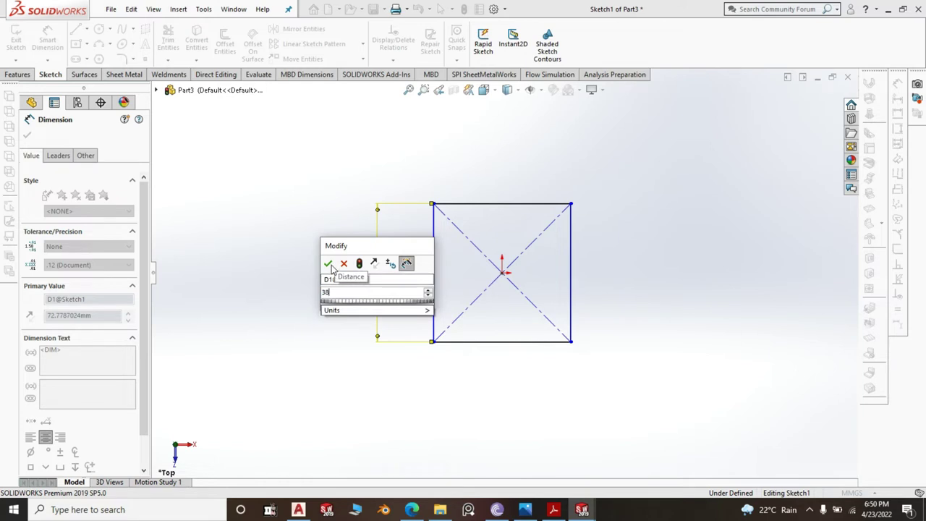
{"action": "key", "text": "BackSpace"}
{"action": "key", "text": "BackSpace"}
{"action": "type", "text": "40"}
{"action": "left_click", "coordinate": [329, 264]}
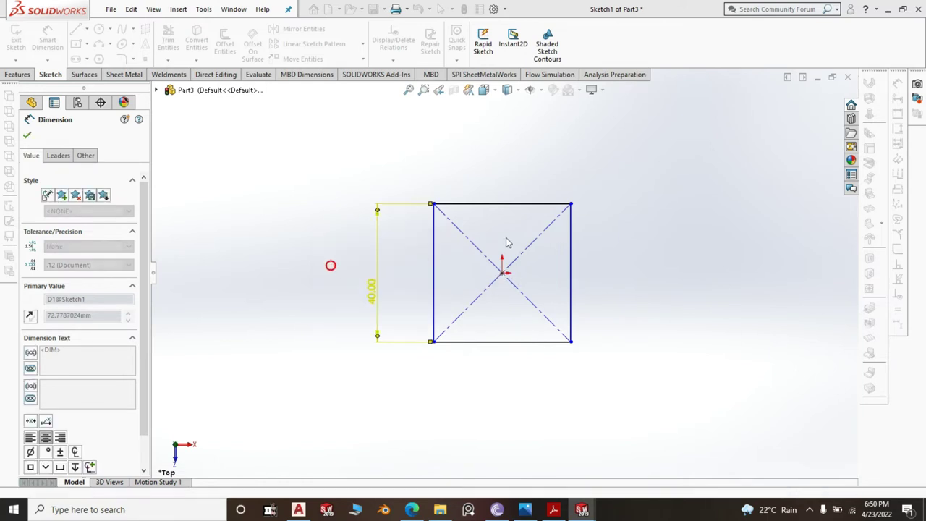
{"action": "left_click", "coordinate": [532, 207]}
{"action": "left_click", "coordinate": [518, 177]}
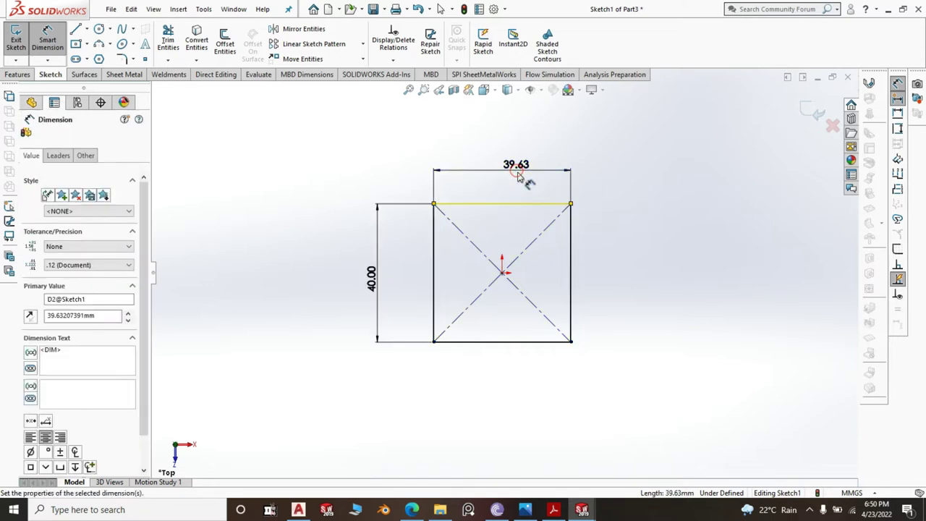
{"action": "type", "text": "40"}
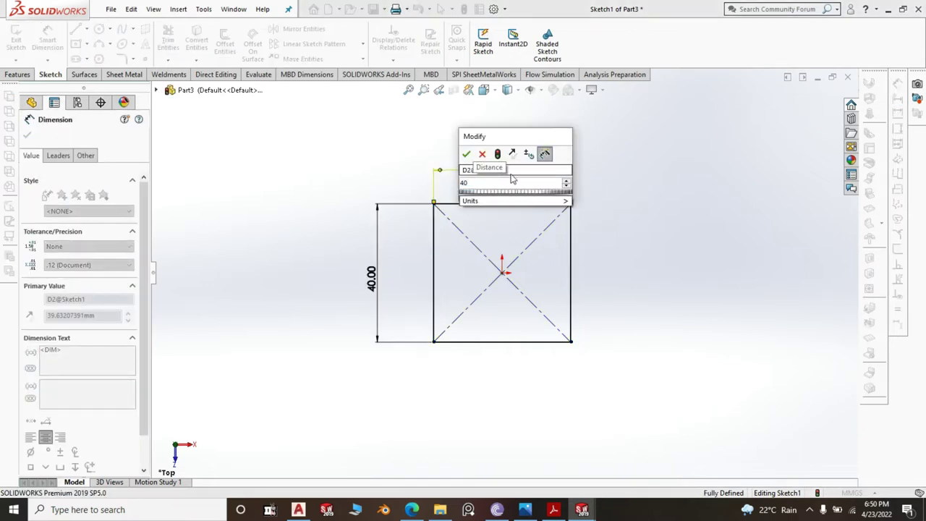
{"action": "left_click", "coordinate": [466, 153]}
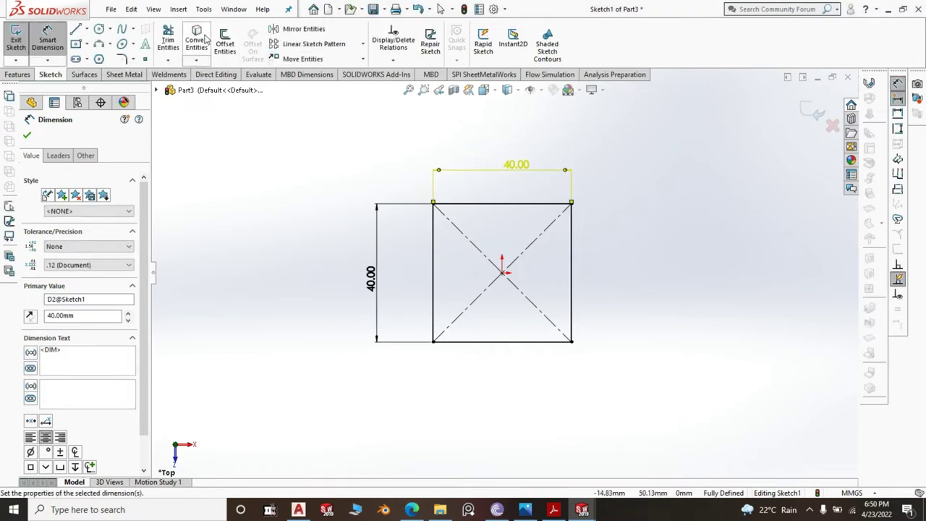
- Offset the square's outline 1.50 mm inward, reversed, to form the tube wall
{"action": "left_click", "coordinate": [225, 44]}
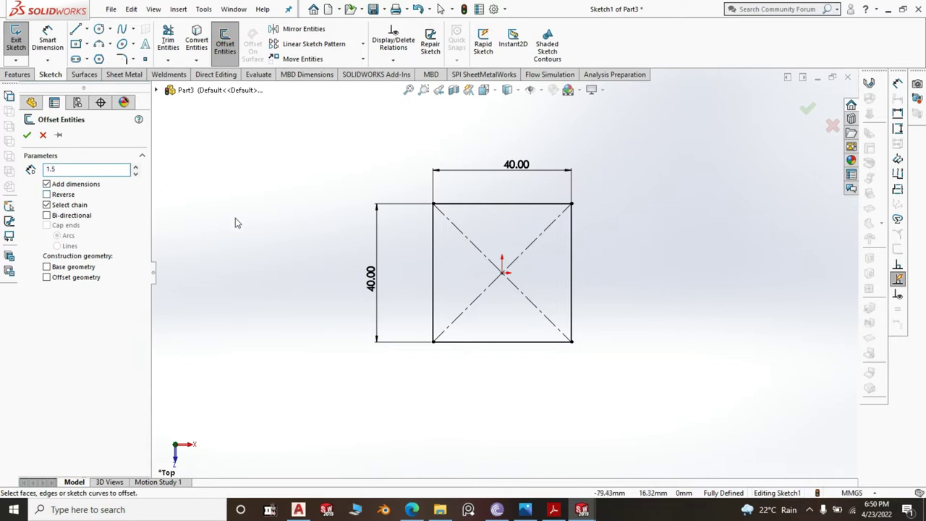
{"action": "left_click", "coordinate": [433, 279]}
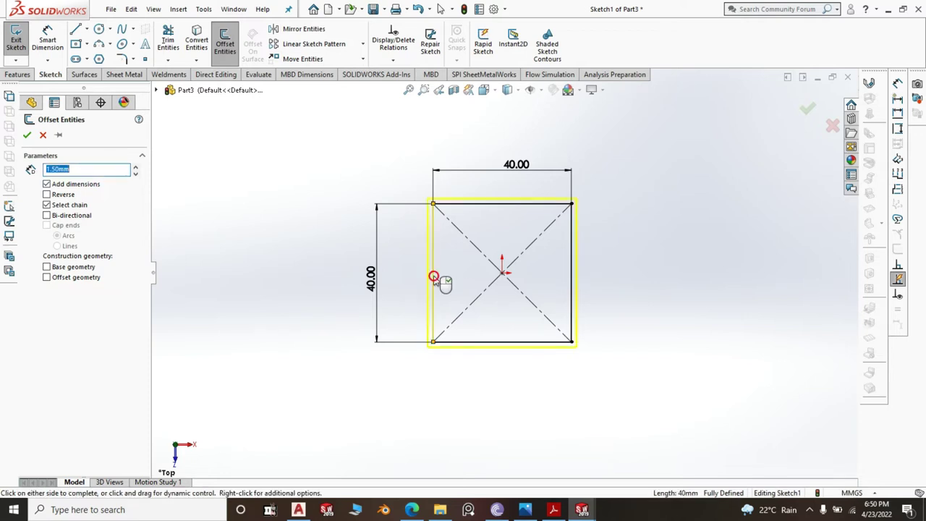
{"action": "left_click", "coordinate": [47, 195]}
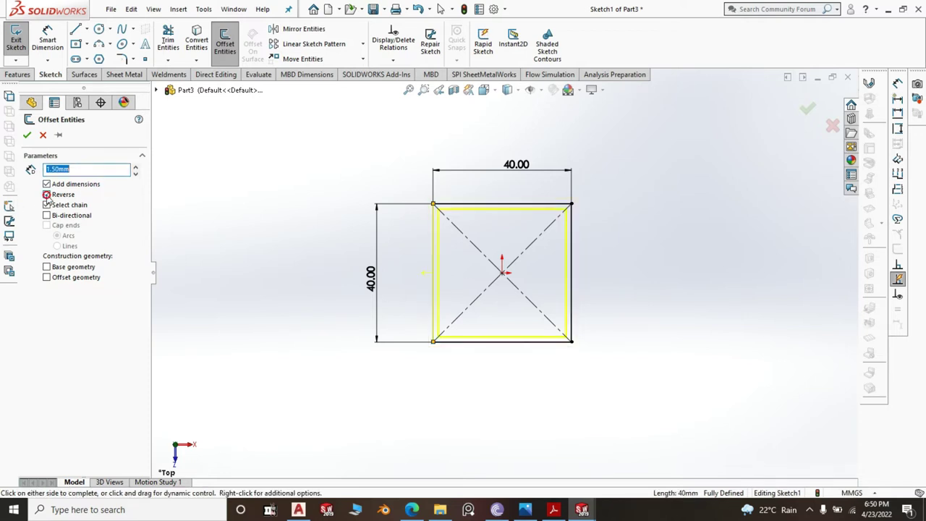
{"action": "left_click", "coordinate": [27, 135]}
- Start an Extruded Boss/Base of the profile with a Mid Plane end condition
{"action": "left_click", "coordinate": [17, 75]}
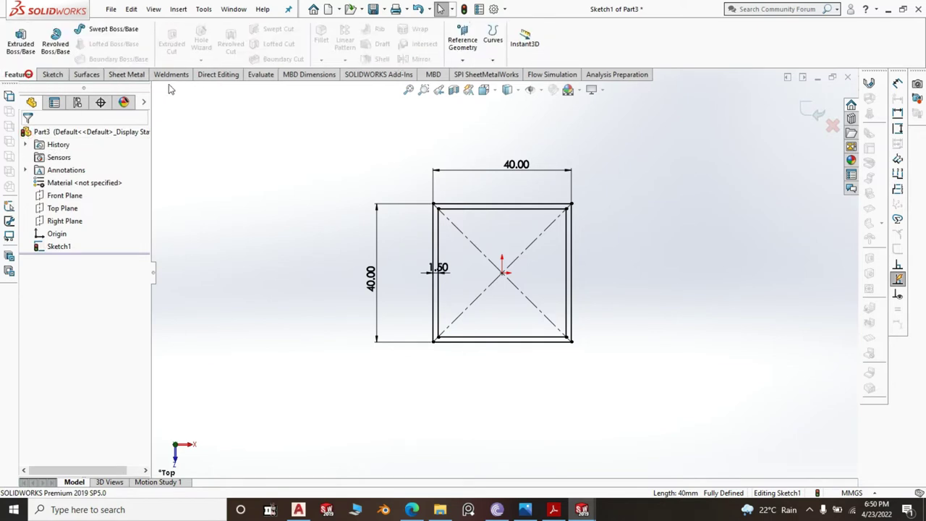
{"action": "left_click", "coordinate": [22, 41]}
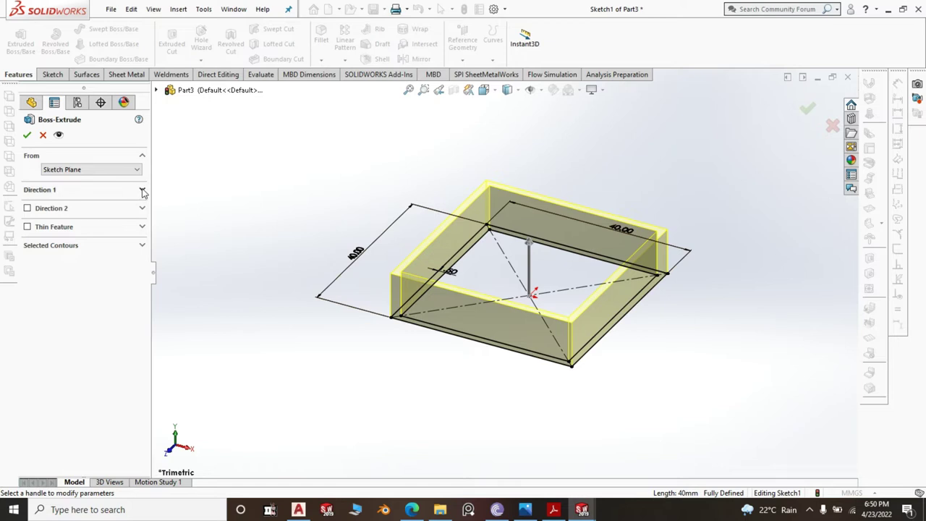
{"action": "left_click", "coordinate": [142, 190]}
{"action": "left_click", "coordinate": [131, 205]}
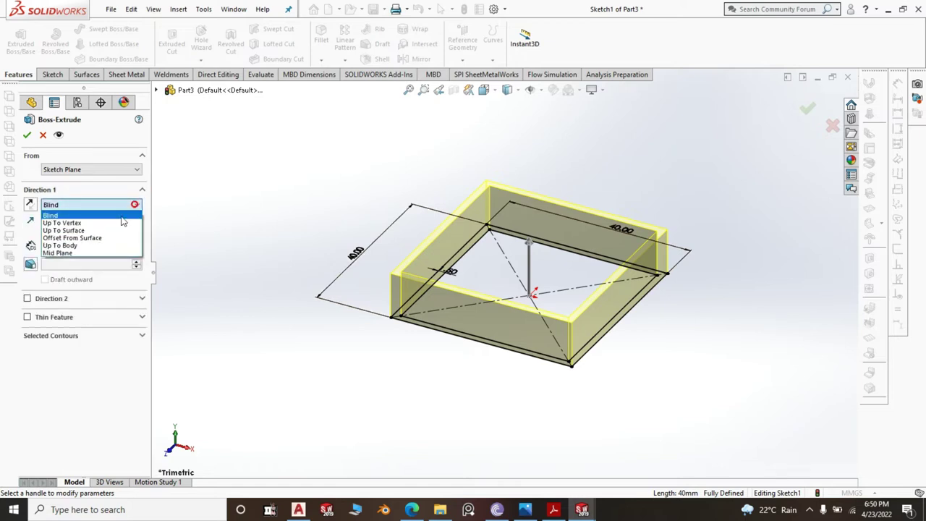
{"action": "left_click", "coordinate": [66, 255]}
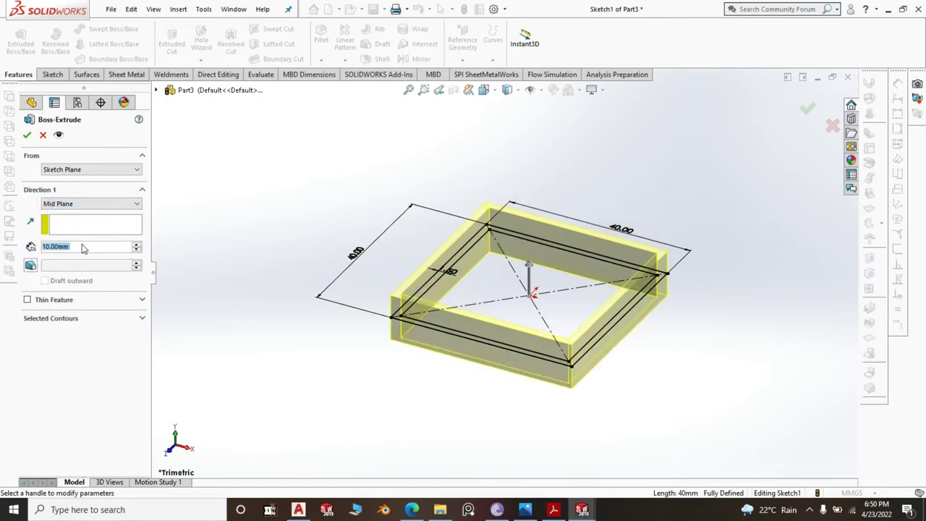
{"action": "left_click", "coordinate": [85, 247]}
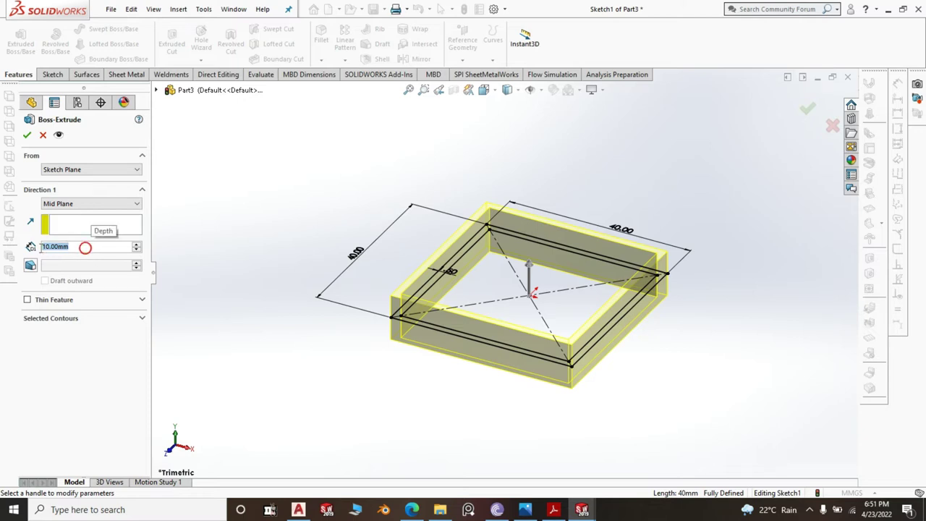
{"action": "left_click", "coordinate": [554, 509]}
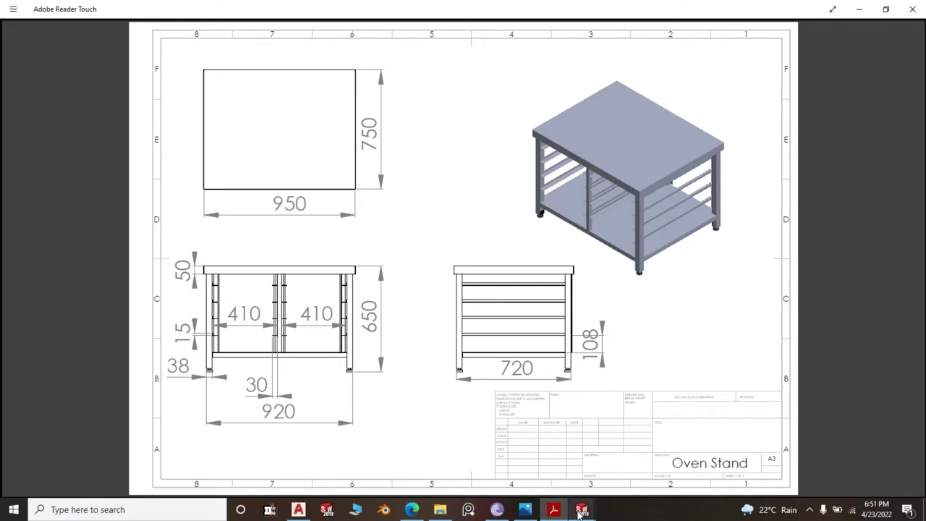
{"action": "mouse_move", "coordinate": [582, 512]}
{"action": "left_click", "coordinate": [665, 473]}
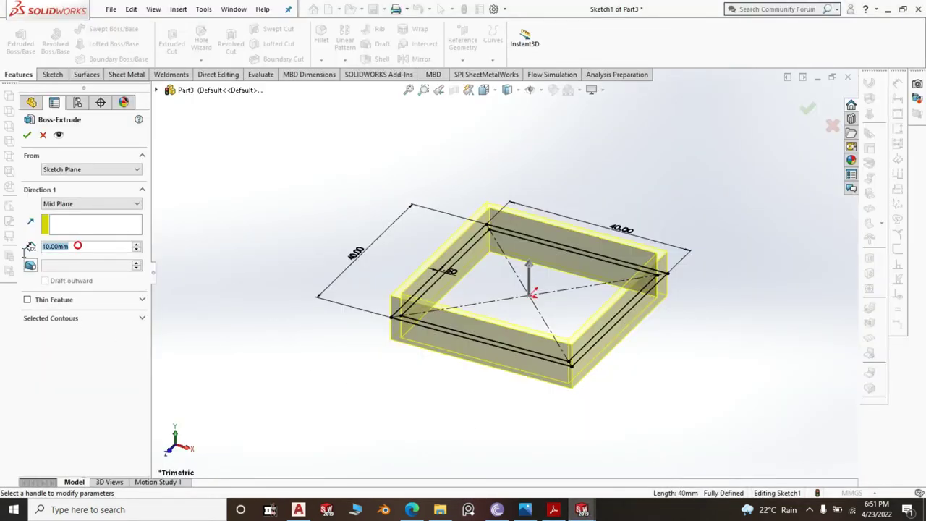
- Extrude the hollow square tube to a 620 mm depth and accept it
{"action": "type", "text": "620"}
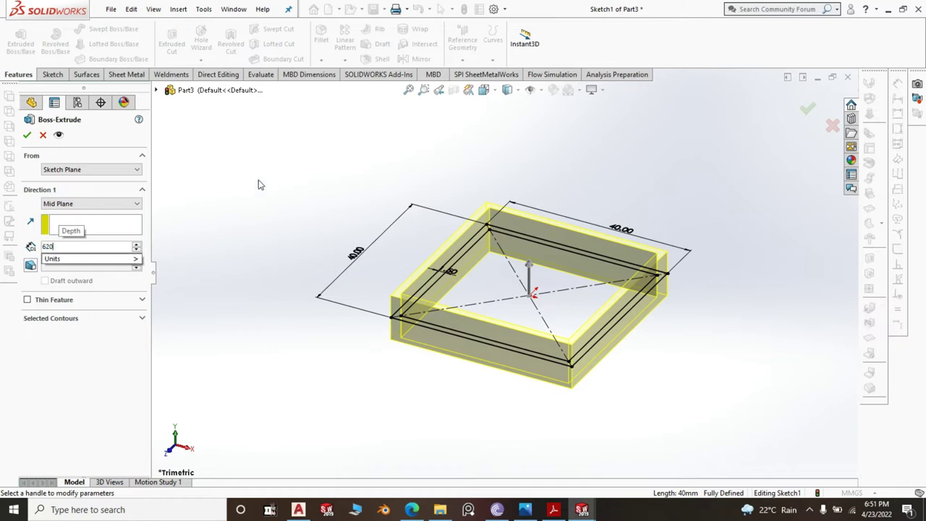
{"action": "key", "text": "Return"}
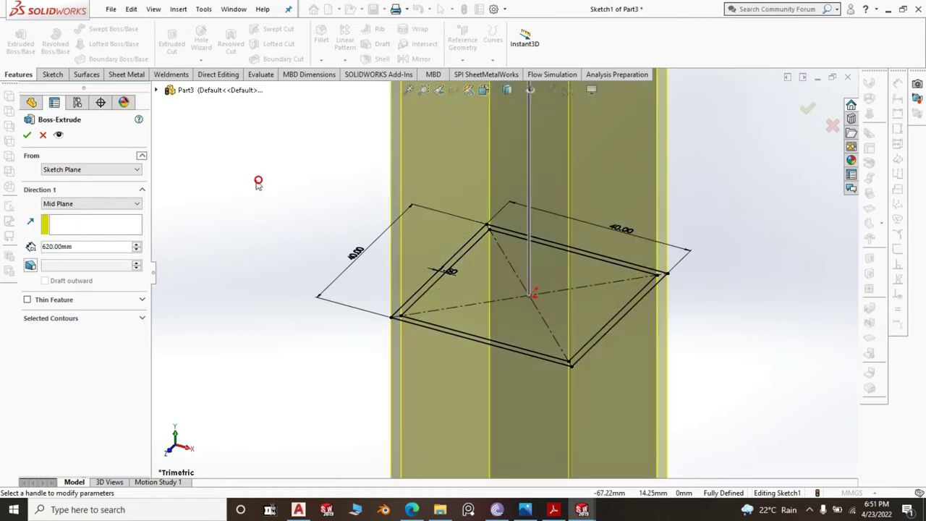
{"action": "left_click", "coordinate": [26, 135]}
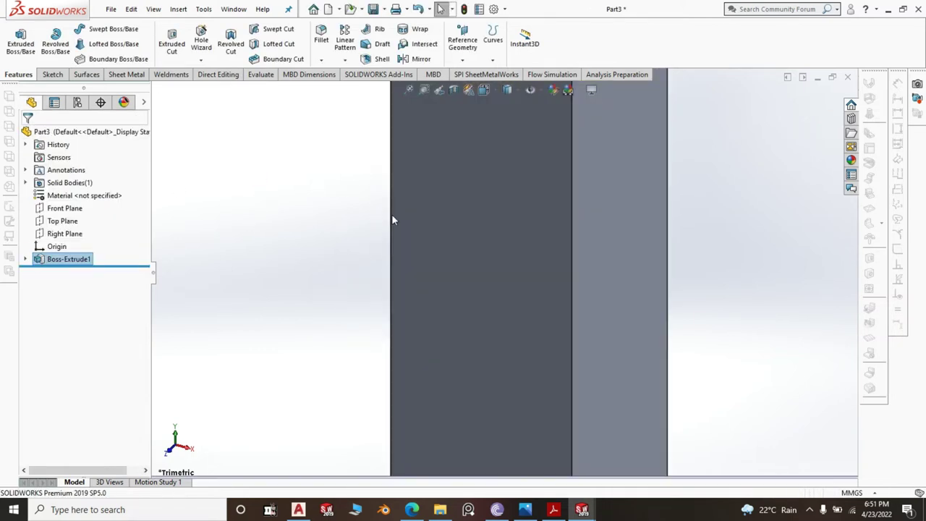
{"action": "key", "text": "f"}
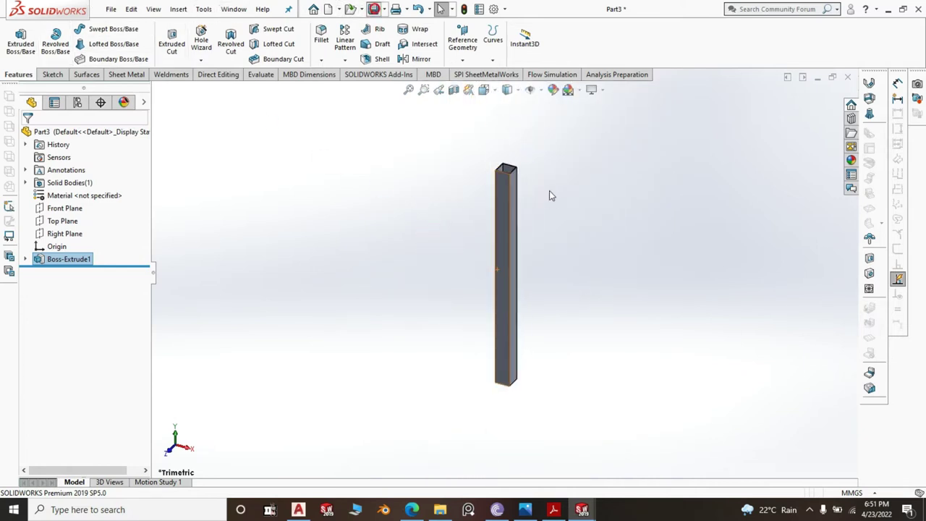
- Save the part as '2. PP3 Legs'
{"action": "key", "text": "ctrl+s"}
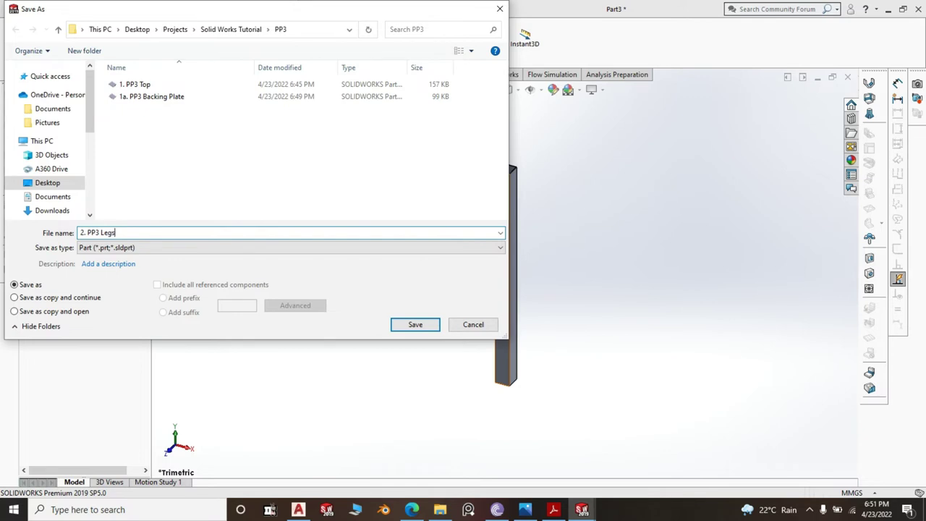
{"action": "left_click", "coordinate": [418, 327]}
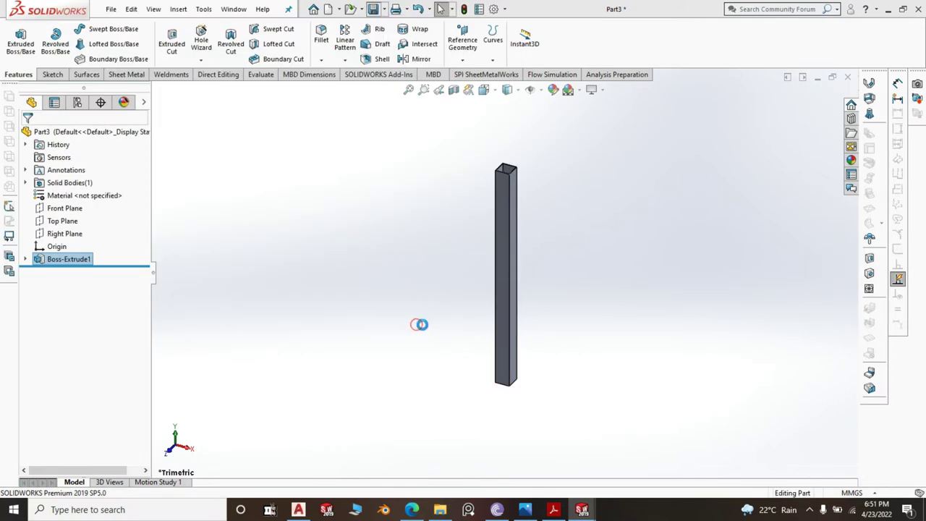
{"action": "left_click", "coordinate": [429, 301]}
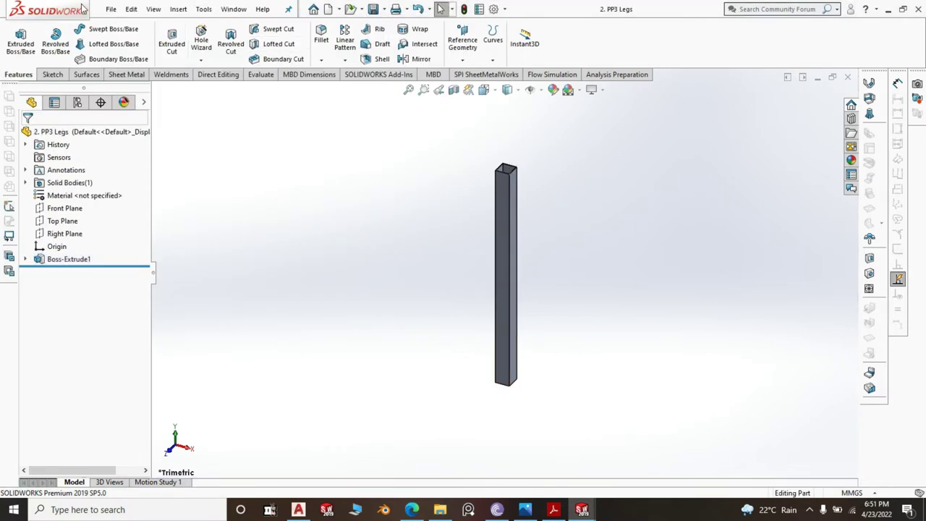
- Create a new assembly document
{"action": "left_click", "coordinate": [111, 10]}
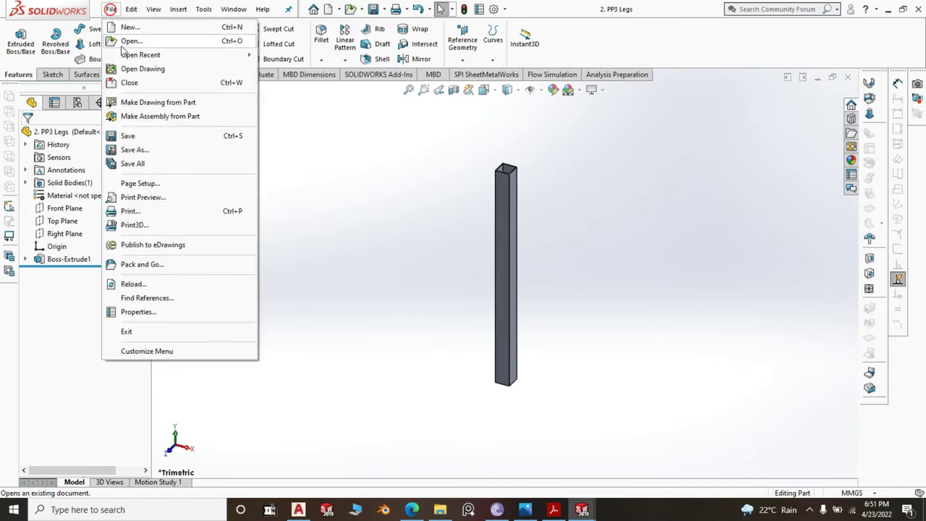
{"action": "left_click", "coordinate": [132, 29]}
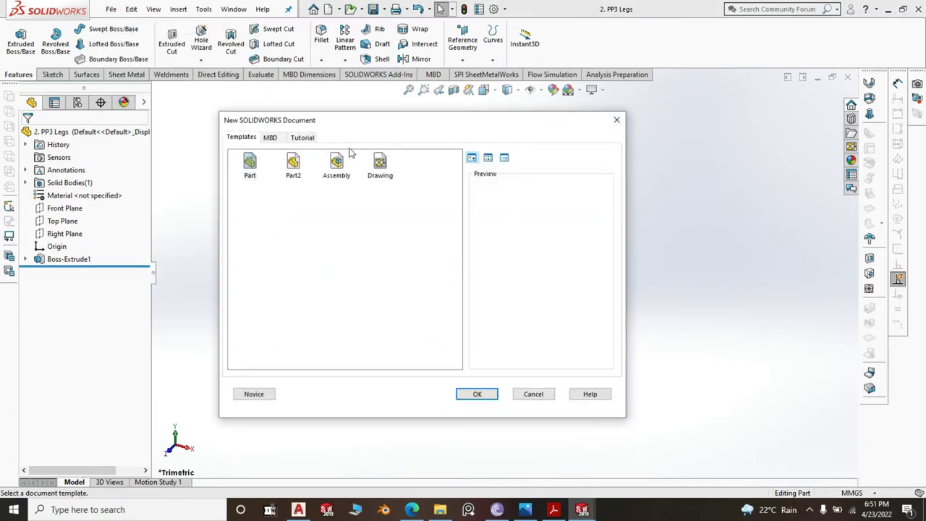
{"action": "left_click", "coordinate": [476, 394]}
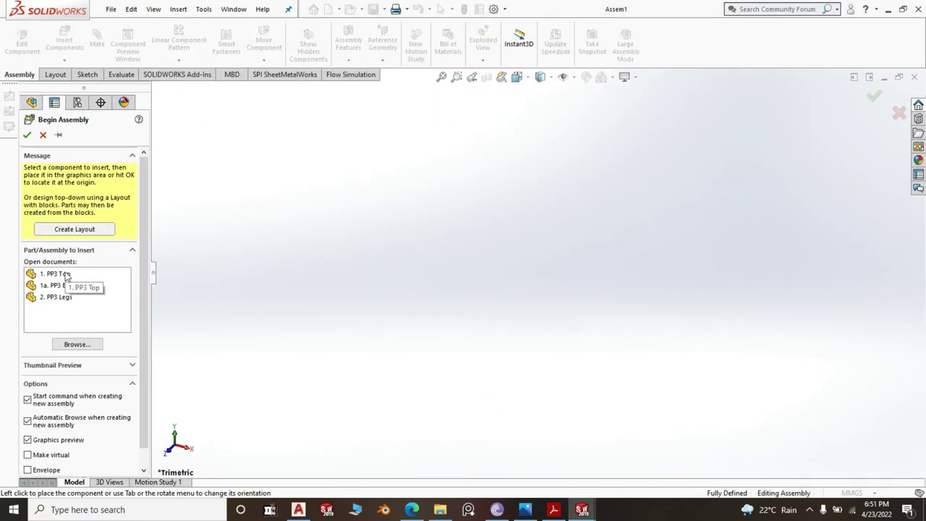
- Insert and place 1. PP3 Top, 1a. PP3 Backing Plate and 2. PP3 Legs
{"action": "left_click", "coordinate": [66, 275]}
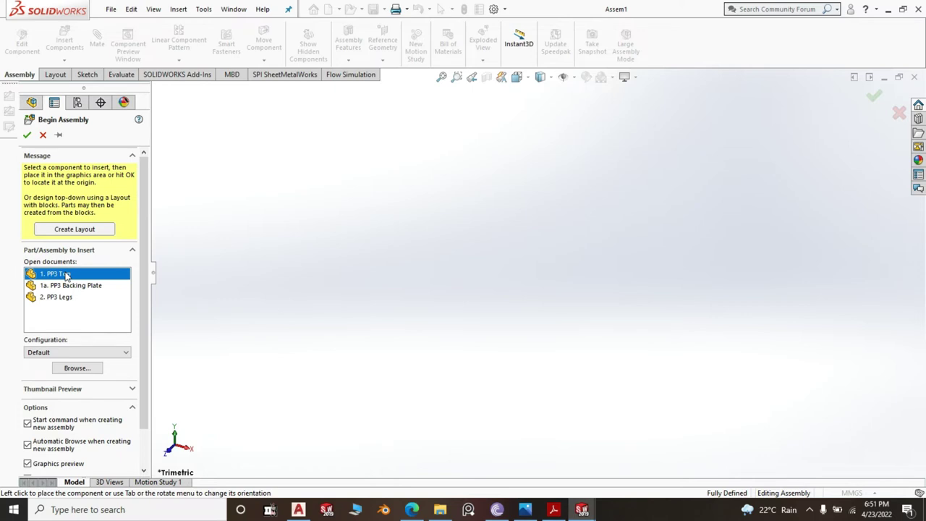
{"action": "left_click", "coordinate": [88, 285], "text": "ctrl"}
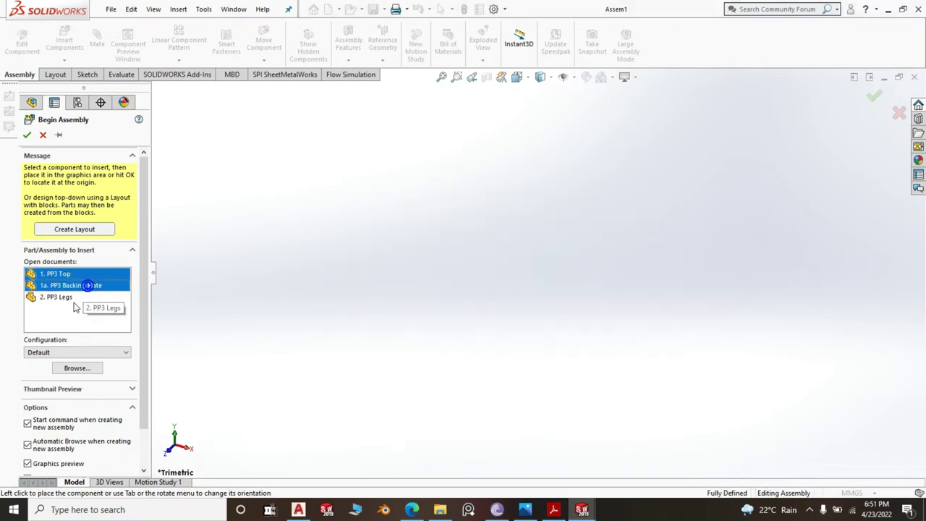
{"action": "left_click", "coordinate": [65, 298], "text": "ctrl"}
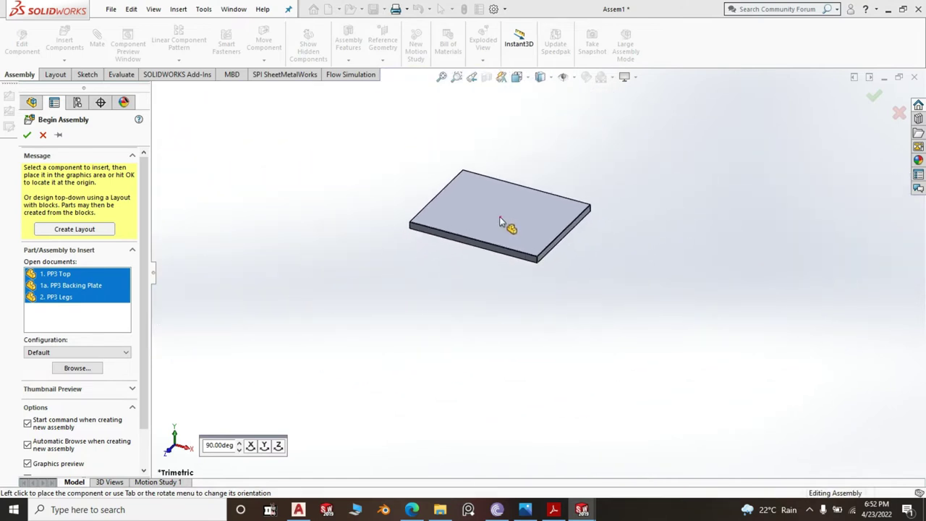
{"action": "left_click", "coordinate": [502, 230]}
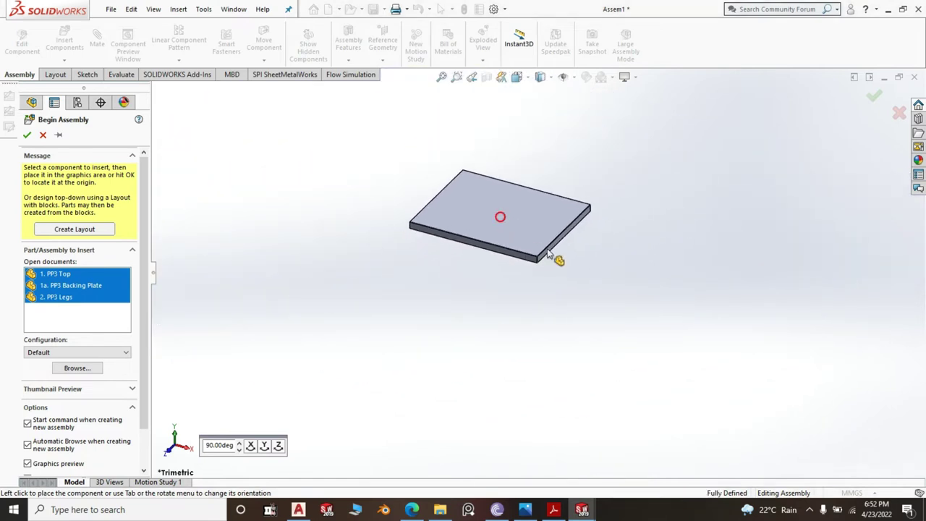
{"action": "left_click", "coordinate": [697, 292]}
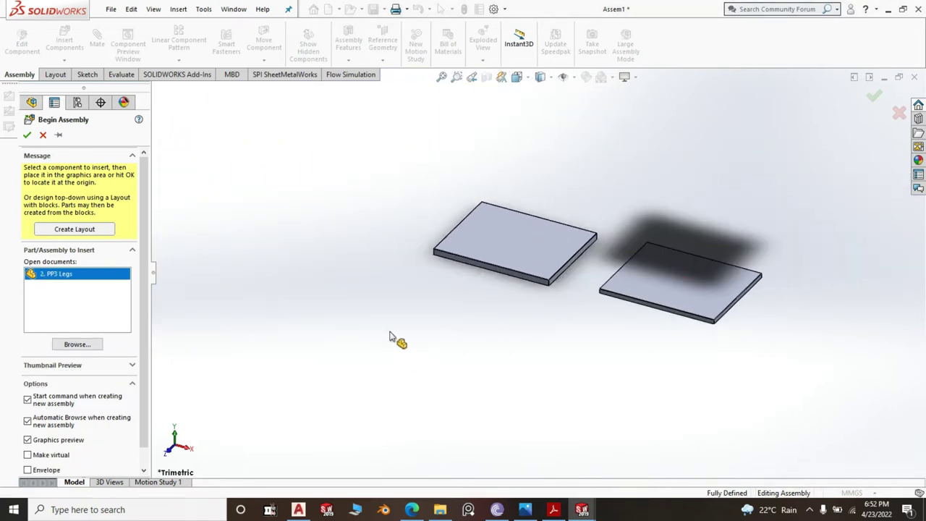
{"action": "left_click", "coordinate": [279, 320]}
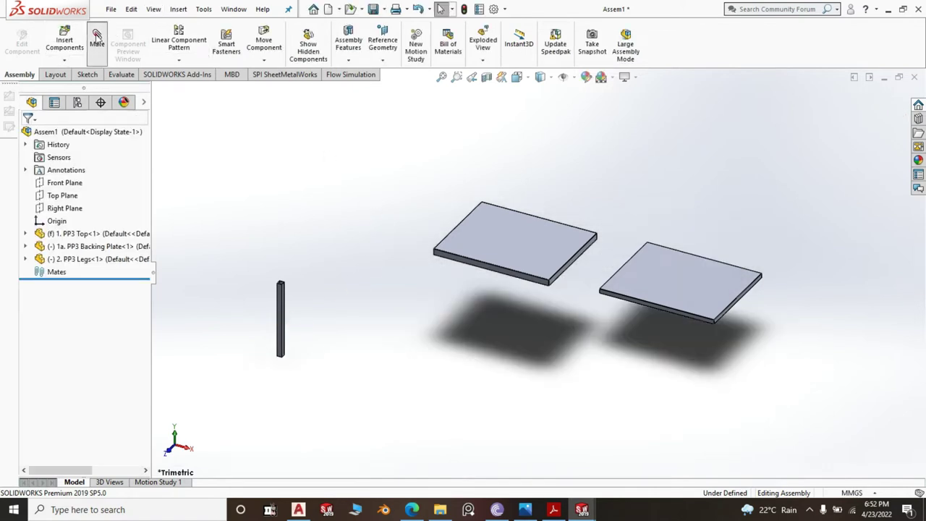
- Mate a backing plate face coincident with a top panel face
{"action": "left_click", "coordinate": [698, 288]}
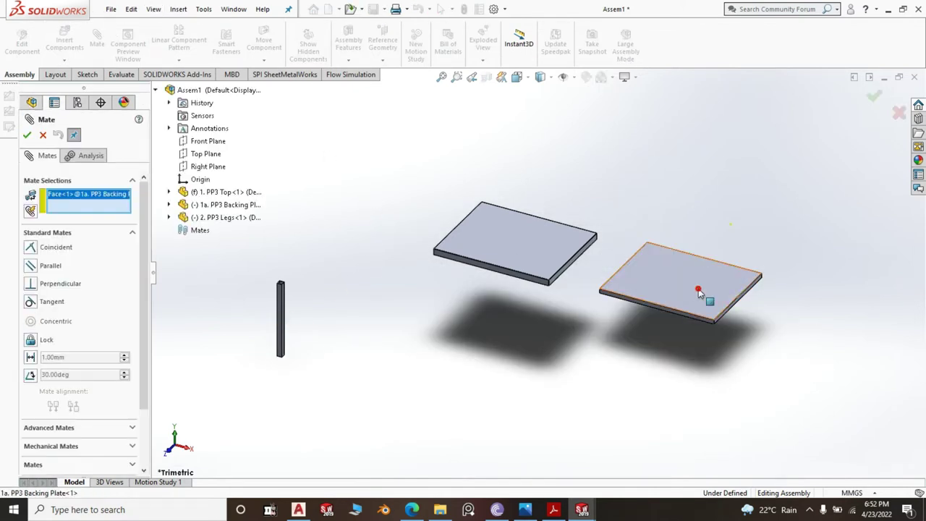
{"action": "middle_click_drag", "start_coordinate": [661, 372], "coordinate": [588, 188]}
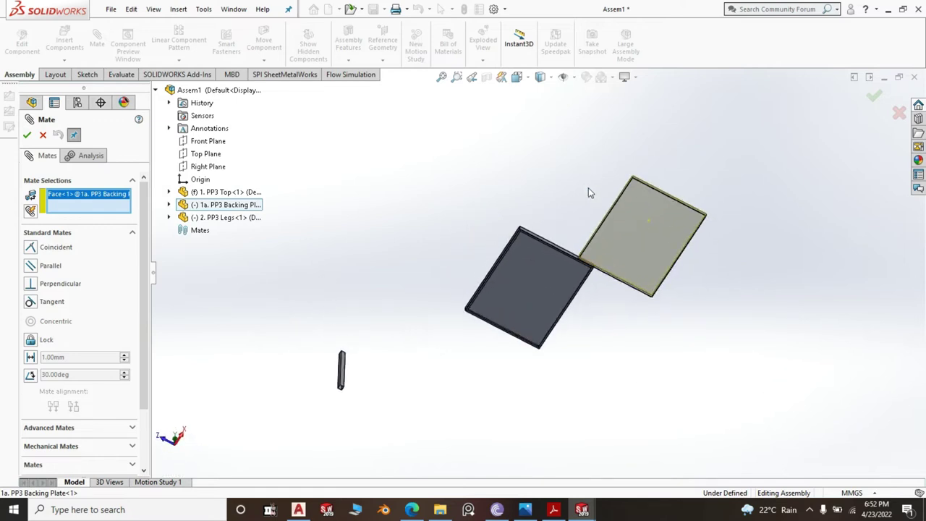
{"action": "left_click", "coordinate": [528, 287]}
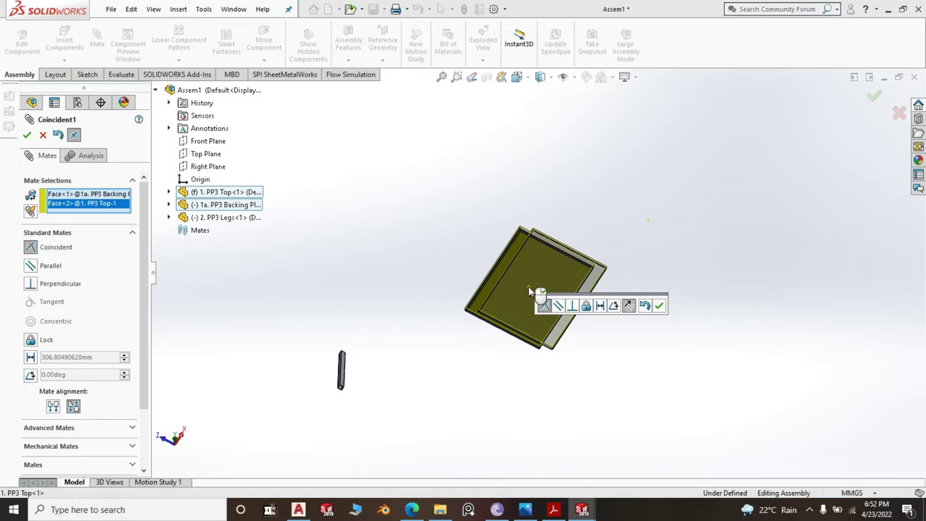
{"action": "key", "text": "Return"}
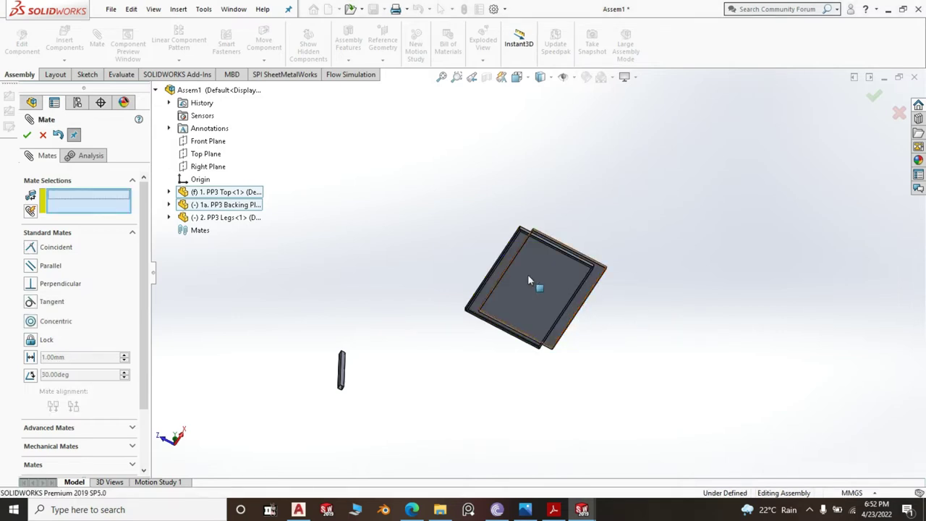
- Mate both parts' Front Planes coincident, then select their Right Planes
{"action": "left_click", "coordinate": [168, 192]}
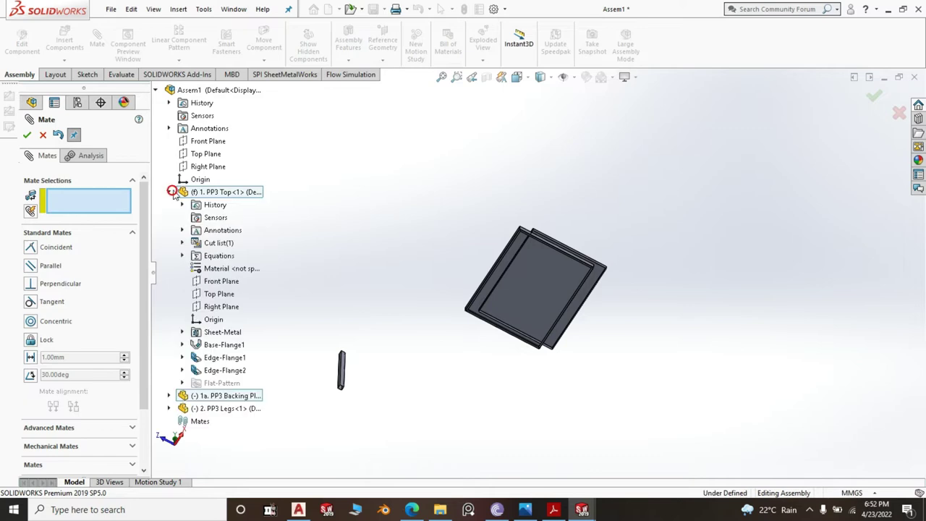
{"action": "left_click", "coordinate": [219, 283]}
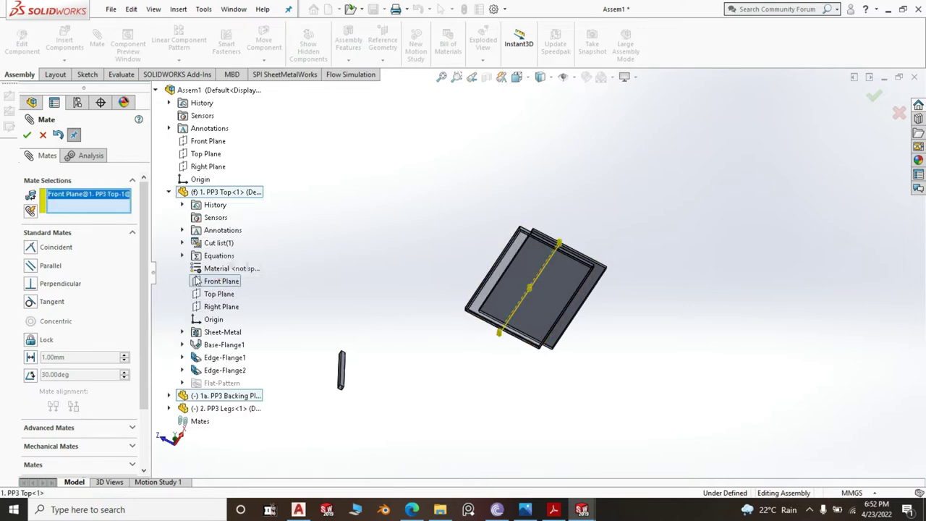
{"action": "left_click", "coordinate": [168, 396]}
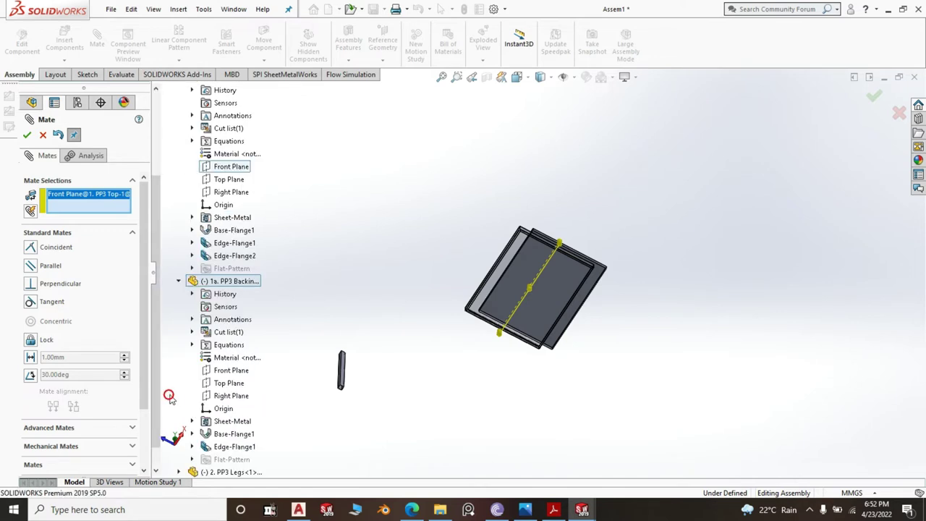
{"action": "left_click", "coordinate": [235, 374]}
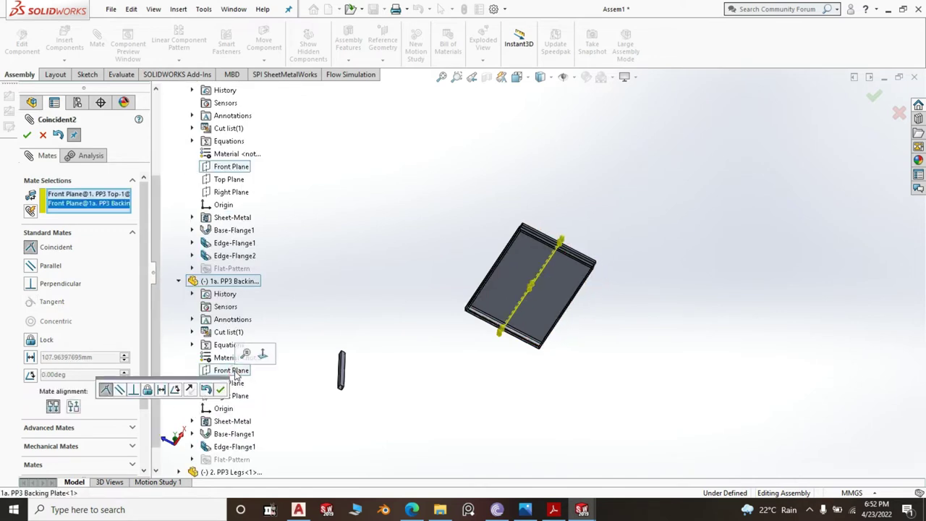
{"action": "left_click", "coordinate": [220, 389]}
{"action": "left_click", "coordinate": [224, 397]}
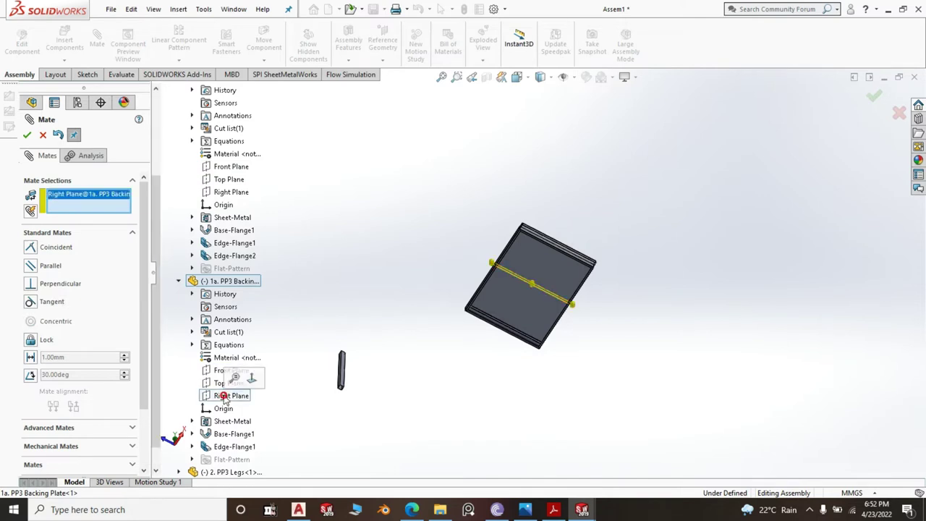
{"action": "left_click", "coordinate": [232, 192]}
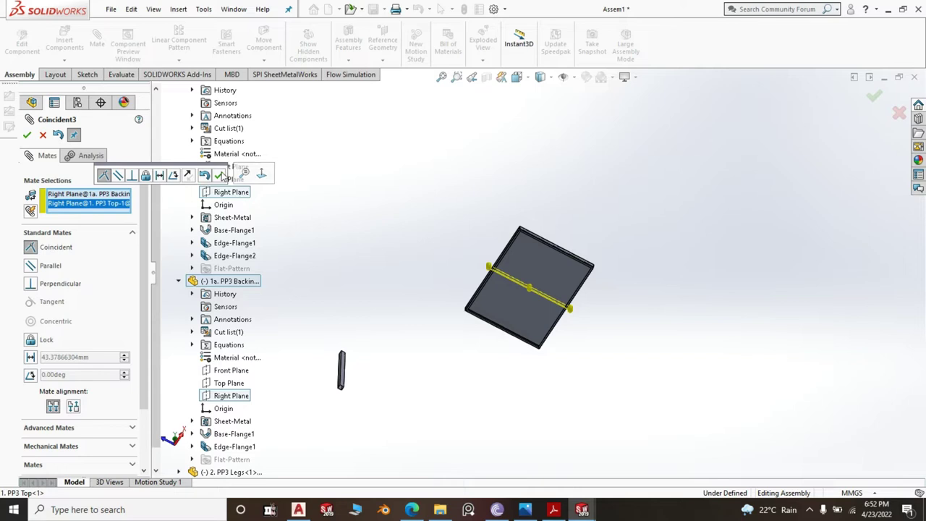
- Accept the Right Planes coincident mate and select a long side face of the leg
{"action": "left_click", "coordinate": [219, 175]}
{"action": "left_click_drag", "start_coordinate": [571, 231], "coordinate": [541, 260]}
{"action": "scroll", "coordinate": [539, 246], "scroll_direction": "down", "scroll_amount": 5}
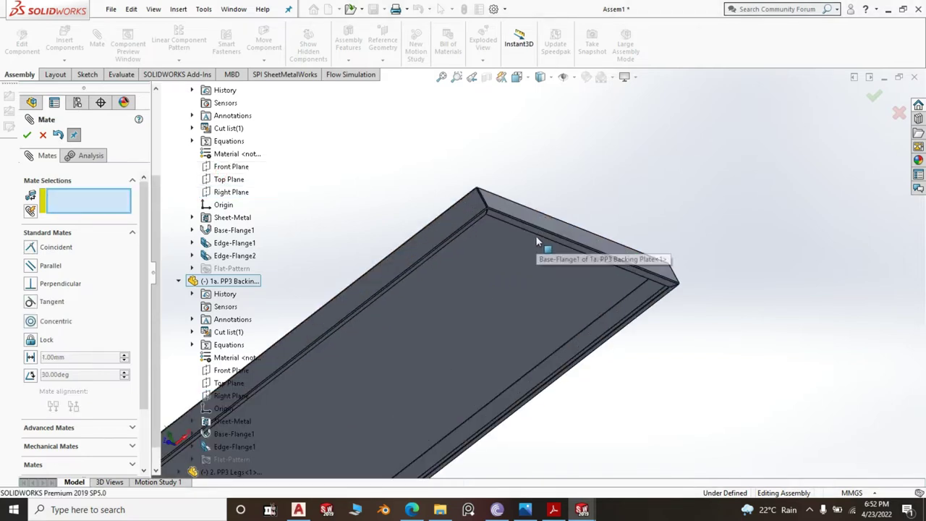
{"action": "middle_click_drag", "start_coordinate": [558, 217], "coordinate": [574, 265]}
{"action": "scroll", "coordinate": [571, 275], "scroll_direction": "up", "scroll_amount": 5}
{"action": "scroll", "coordinate": [574, 263], "scroll_direction": "up", "scroll_amount": 3}
{"action": "middle_click_drag", "start_coordinate": [574, 351], "coordinate": [516, 319]}
{"action": "scroll", "coordinate": [509, 287], "scroll_direction": "down", "scroll_amount": 5}
{"action": "scroll", "coordinate": [447, 394], "scroll_direction": "down", "scroll_amount": 2}
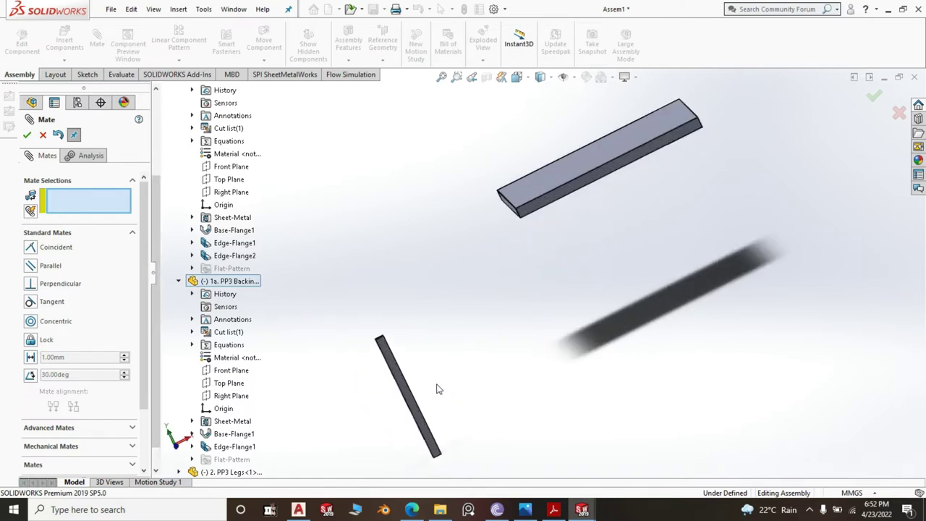
{"action": "scroll", "coordinate": [423, 384], "scroll_direction": "down", "scroll_amount": 2}
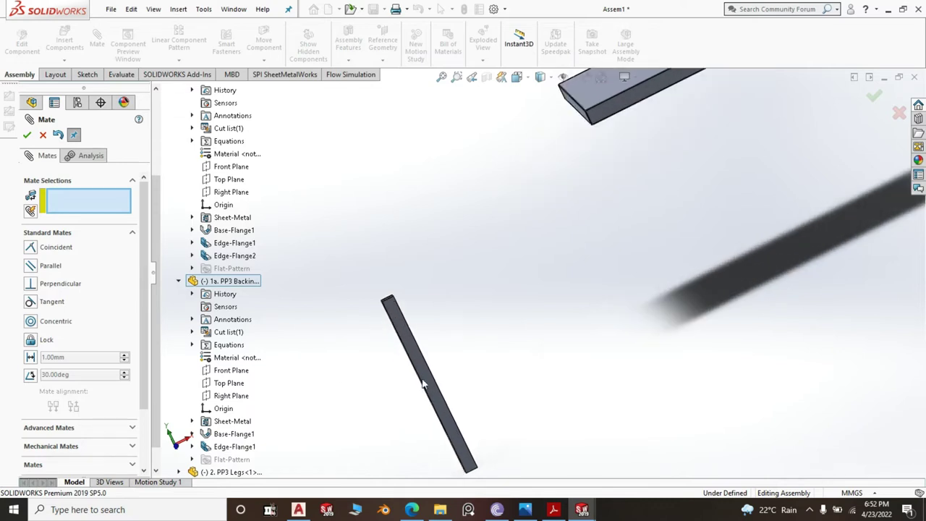
{"action": "scroll", "coordinate": [438, 314], "scroll_direction": "up", "scroll_amount": 1}
{"action": "scroll", "coordinate": [434, 300], "scroll_direction": "down", "scroll_amount": 1}
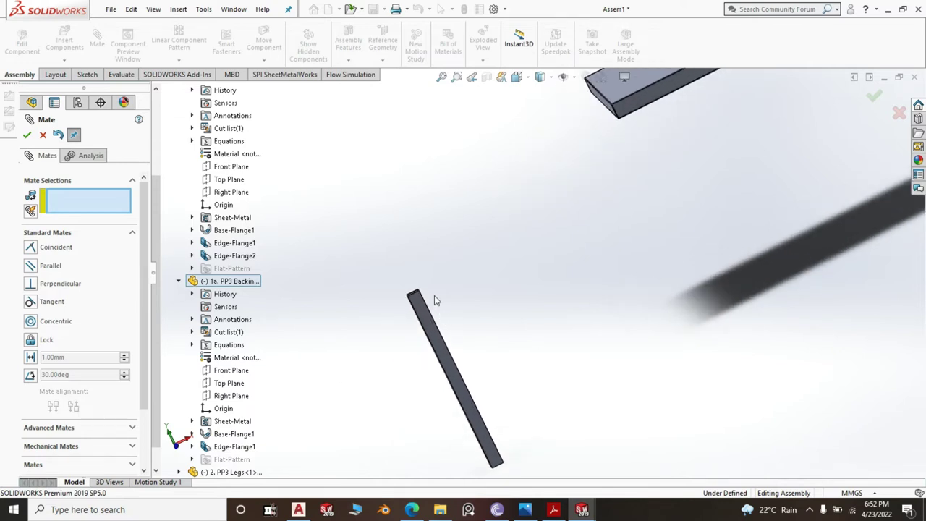
{"action": "left_click", "coordinate": [423, 313]}
- Mate the leg face coincident with the top panel's flange edge face
{"action": "scroll", "coordinate": [449, 313], "scroll_direction": "up", "scroll_amount": 3}
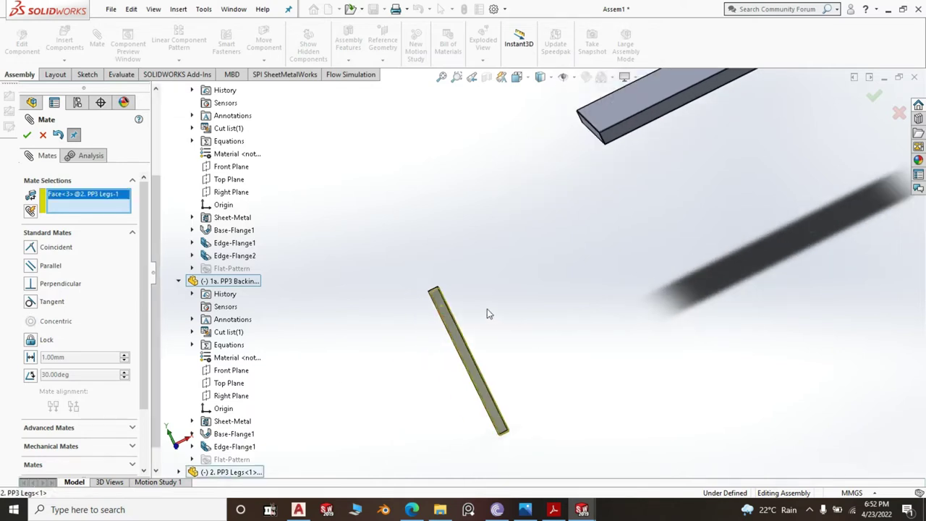
{"action": "middle_click_drag", "start_coordinate": [483, 299], "coordinate": [364, 256]}
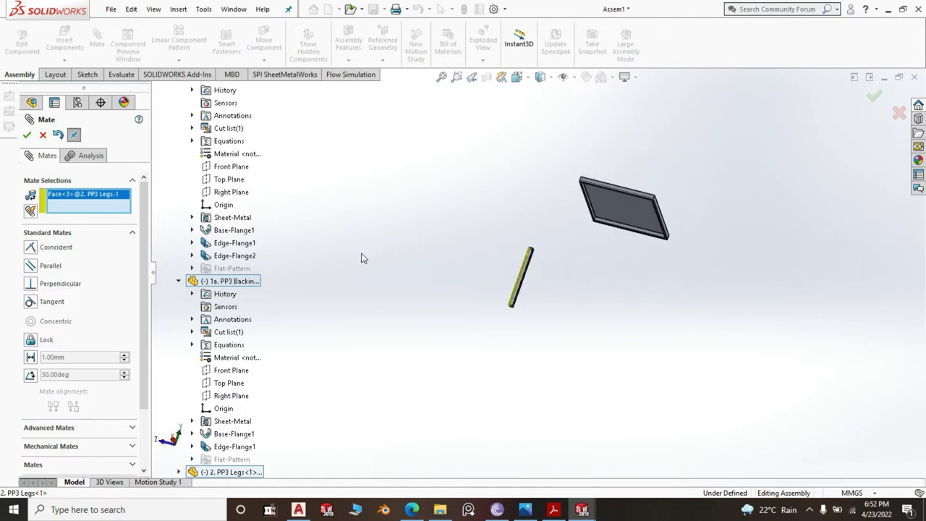
{"action": "scroll", "coordinate": [593, 226], "scroll_direction": "down", "scroll_amount": 4}
{"action": "mouse_move", "coordinate": [558, 266]}
{"action": "middle_mouse_down"}
{"action": "mouse_move", "coordinate": [549, 269]}
{"action": "mouse_move", "coordinate": [562, 273]}
{"action": "middle_mouse_up"}
{"action": "scroll", "coordinate": [555, 269], "scroll_direction": "down", "scroll_amount": 3}
{"action": "scroll", "coordinate": [554, 269], "scroll_direction": "down", "scroll_amount": 2}
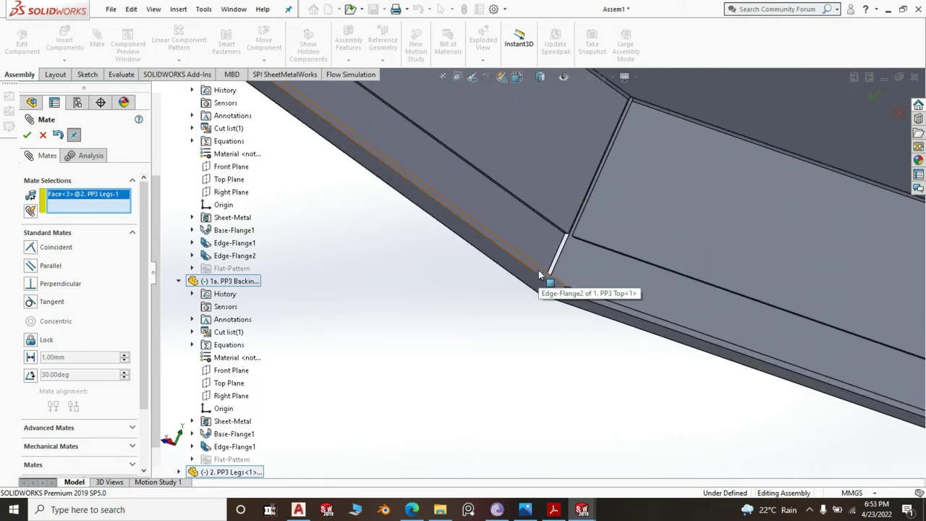
{"action": "left_click", "coordinate": [538, 270]}
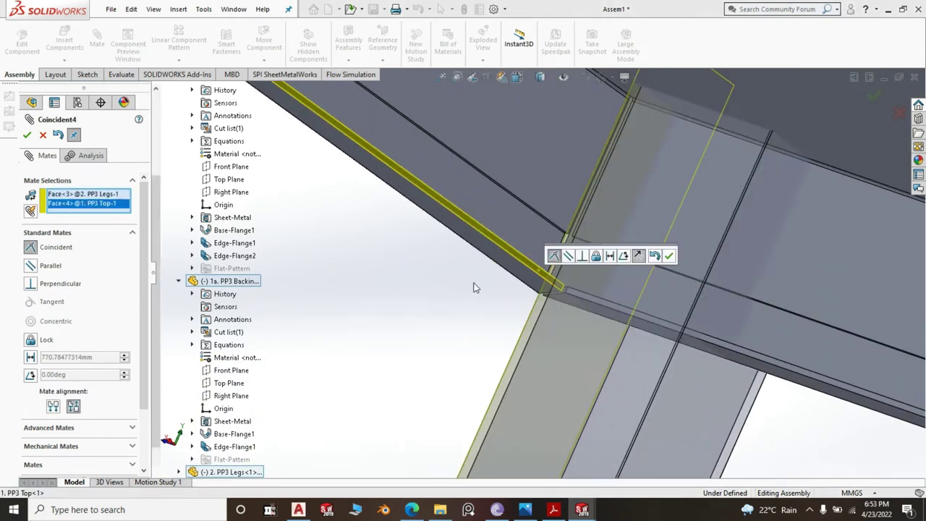
{"action": "middle_click_drag", "start_coordinate": [471, 283], "coordinate": [536, 301]}
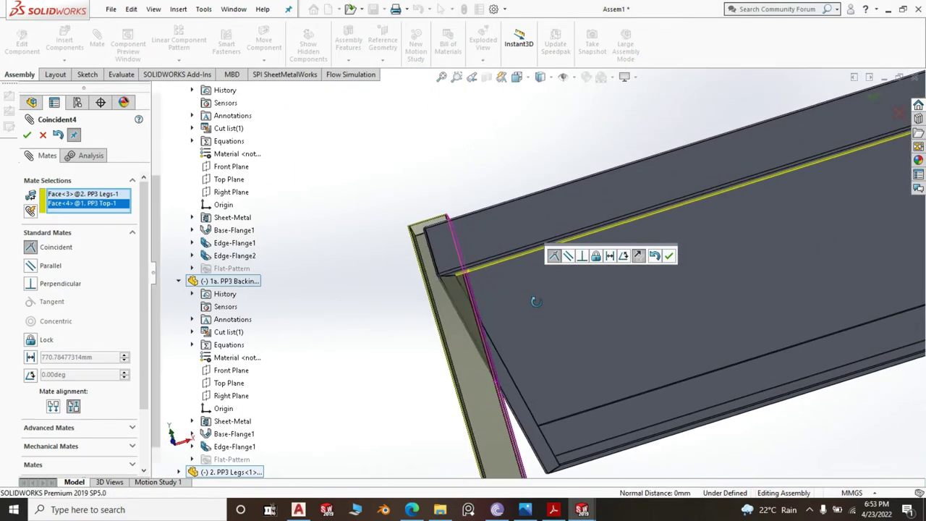
{"action": "middle_click_drag", "start_coordinate": [411, 303], "coordinate": [610, 280]}
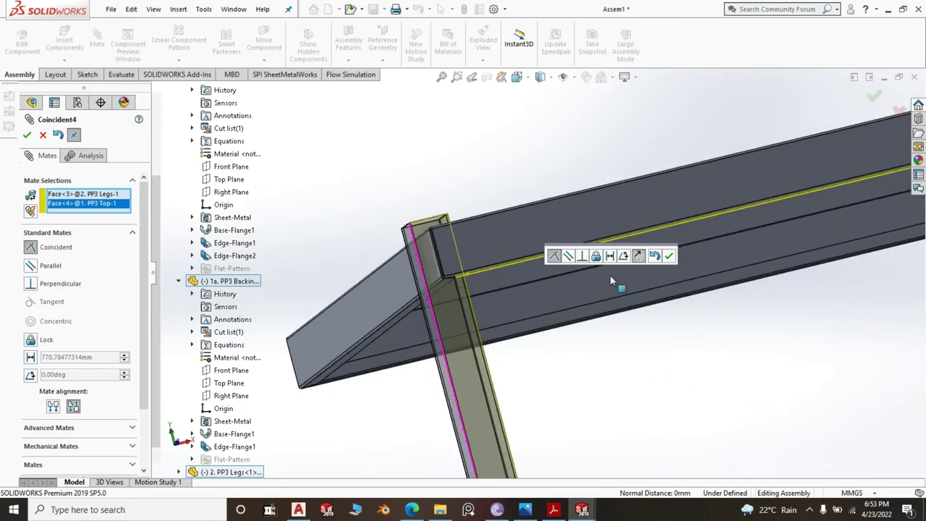
{"action": "left_click", "coordinate": [669, 255]}
- Mate a second leg side face coincident with the top panel's edge face
{"action": "scroll", "coordinate": [633, 279], "scroll_direction": "up", "scroll_amount": 3}
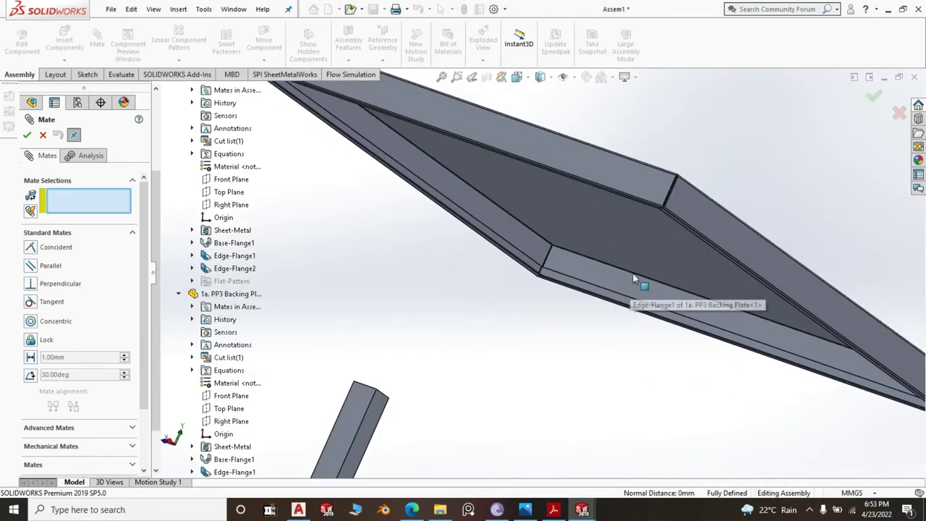
{"action": "scroll", "coordinate": [634, 279], "scroll_direction": "up", "scroll_amount": 2}
{"action": "middle_click_drag", "start_coordinate": [601, 330], "coordinate": [537, 279]}
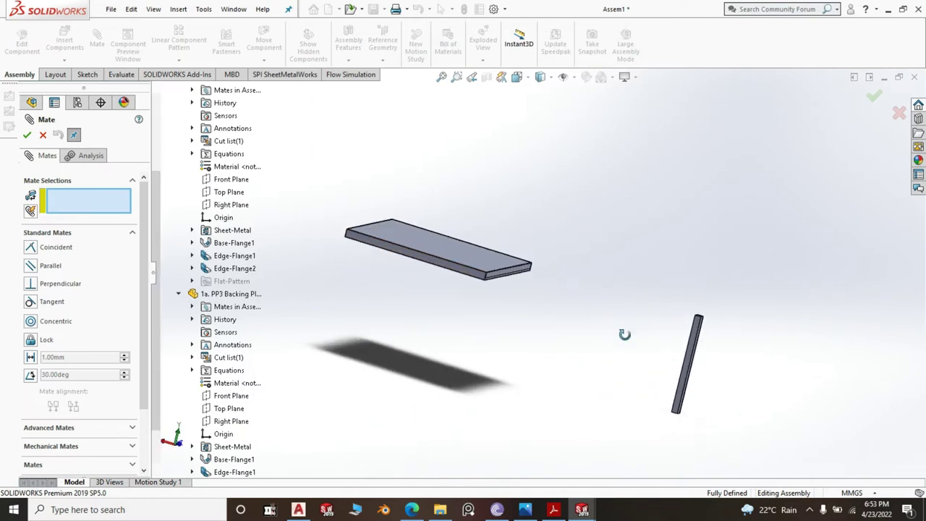
{"action": "scroll", "coordinate": [684, 332], "scroll_direction": "down", "scroll_amount": 4}
{"action": "left_click", "coordinate": [664, 299]}
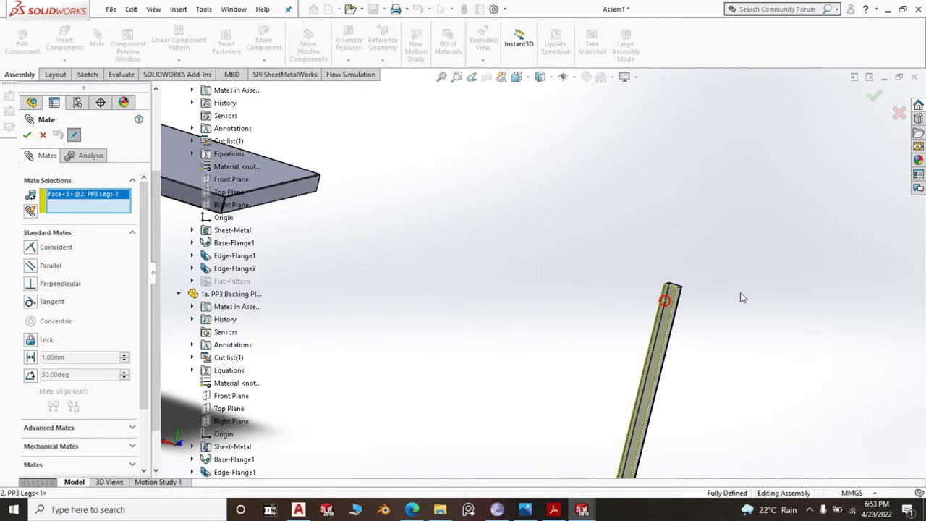
{"action": "scroll", "coordinate": [734, 294], "scroll_direction": "up", "scroll_amount": 3}
{"action": "middle_click_drag", "start_coordinate": [499, 304], "coordinate": [384, 172]}
{"action": "scroll", "coordinate": [414, 242], "scroll_direction": "down", "scroll_amount": 2}
{"action": "scroll", "coordinate": [414, 242], "scroll_direction": "down", "scroll_amount": 4}
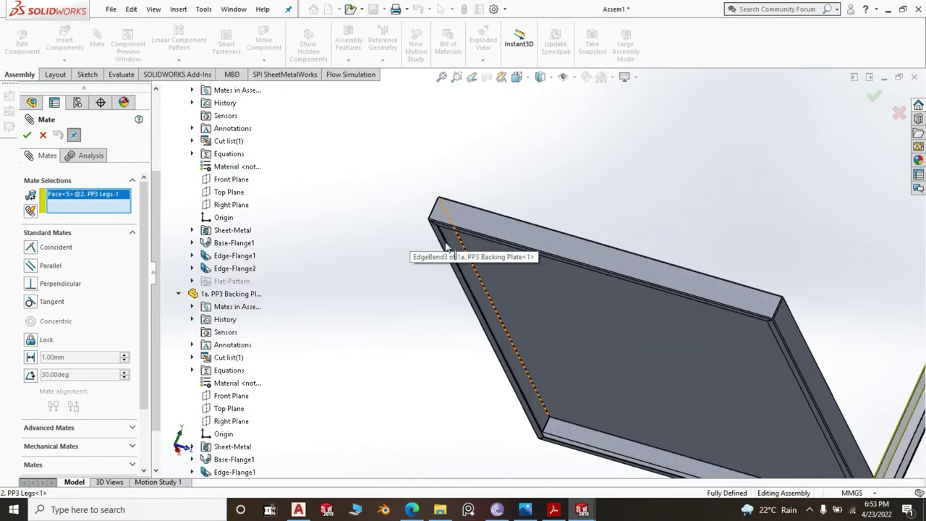
{"action": "scroll", "coordinate": [505, 239], "scroll_direction": "down", "scroll_amount": 2}
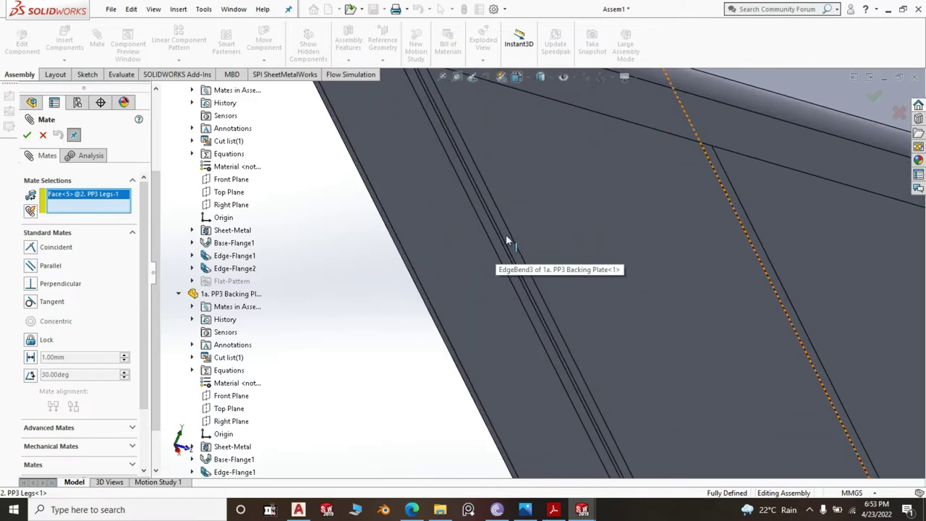
{"action": "middle_click_drag", "start_coordinate": [392, 291], "coordinate": [386, 289]}
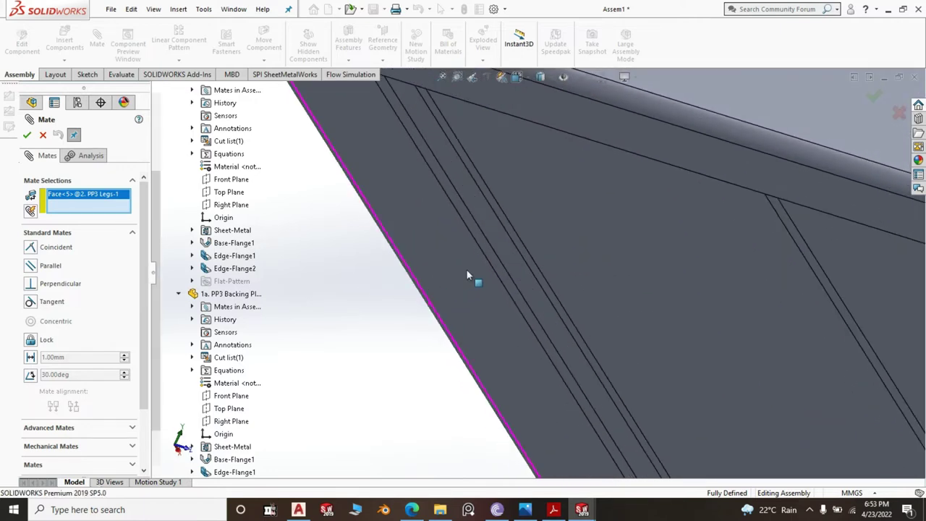
{"action": "left_click", "coordinate": [488, 256]}
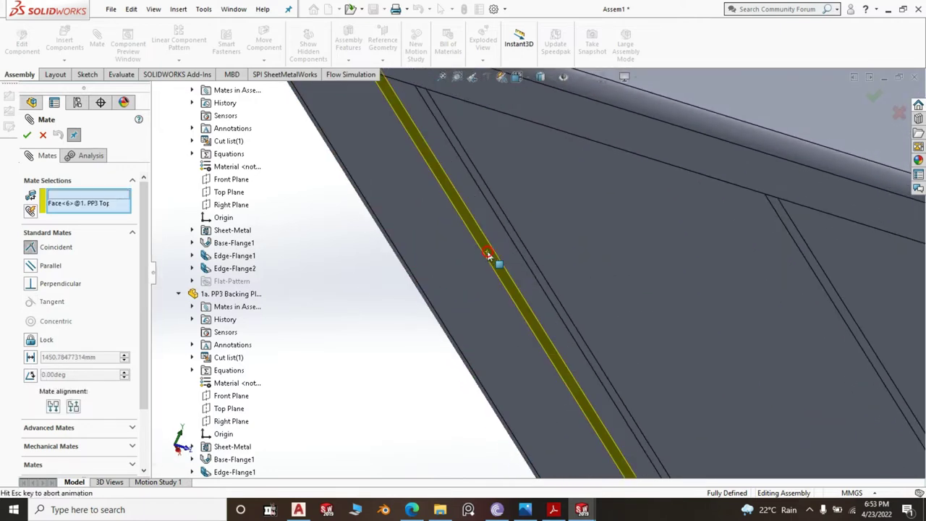
{"action": "key", "text": "Return"}
- Mate a third leg face coincident with a top panel face
{"action": "scroll", "coordinate": [484, 254], "scroll_direction": "up", "scroll_amount": 4}
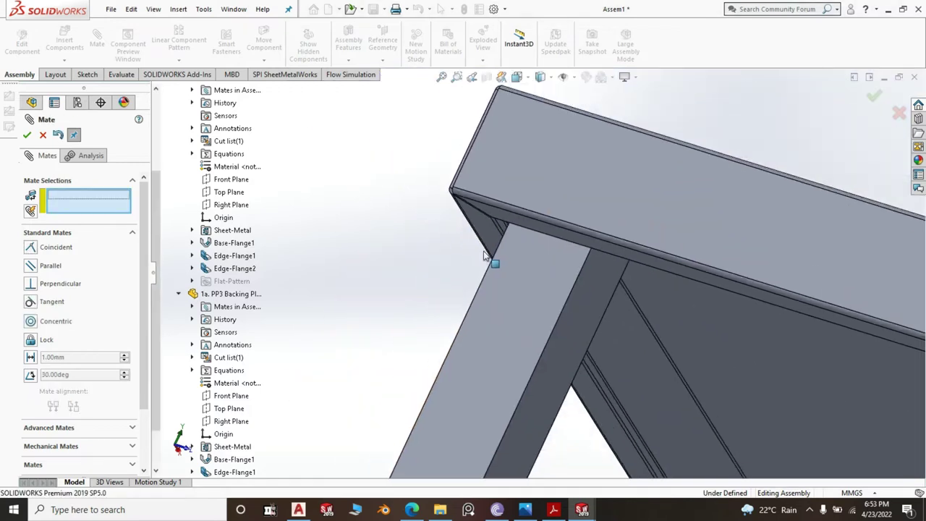
{"action": "left_click", "coordinate": [522, 293]}
{"action": "scroll", "coordinate": [664, 292], "scroll_direction": "down", "scroll_amount": 5}
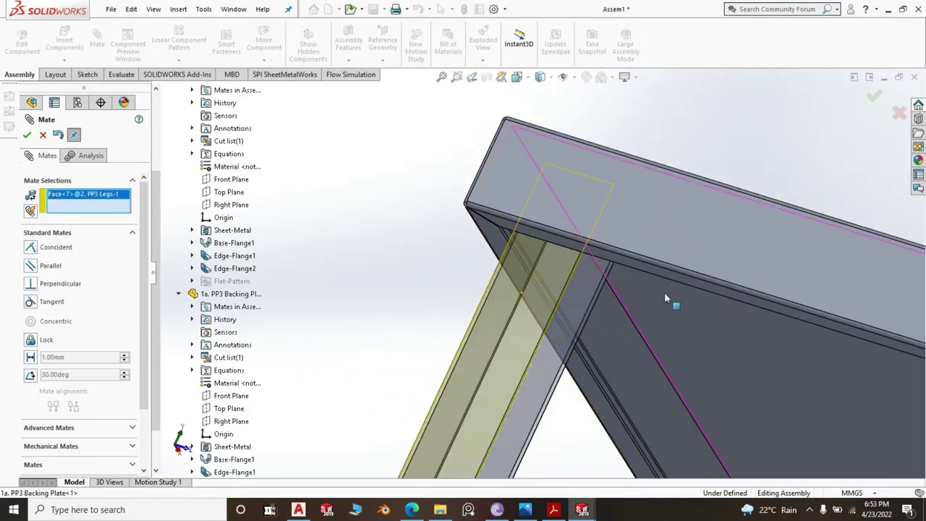
{"action": "middle_click_drag", "start_coordinate": [664, 293], "coordinate": [557, 149]}
{"action": "scroll", "coordinate": [438, 236], "scroll_direction": "down", "scroll_amount": 2}
{"action": "scroll", "coordinate": [448, 241], "scroll_direction": "down", "scroll_amount": 1}
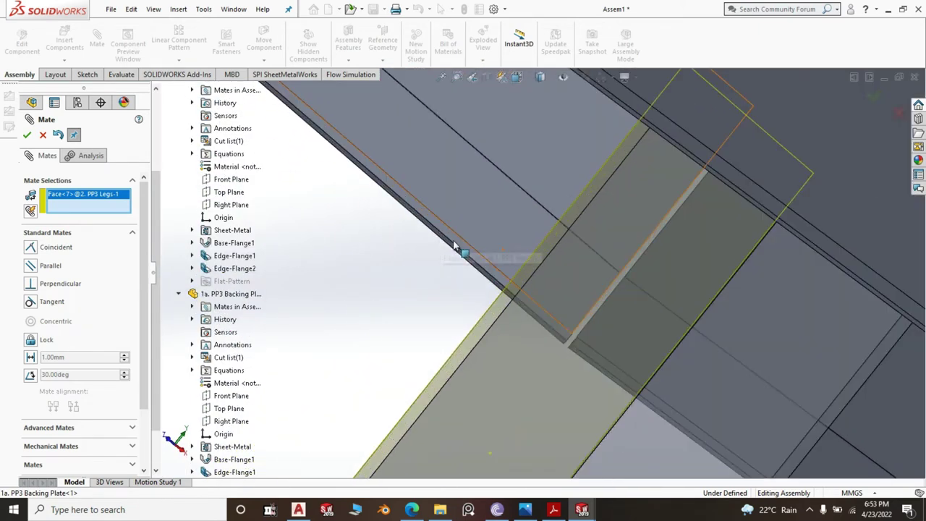
{"action": "left_click", "coordinate": [457, 243]}
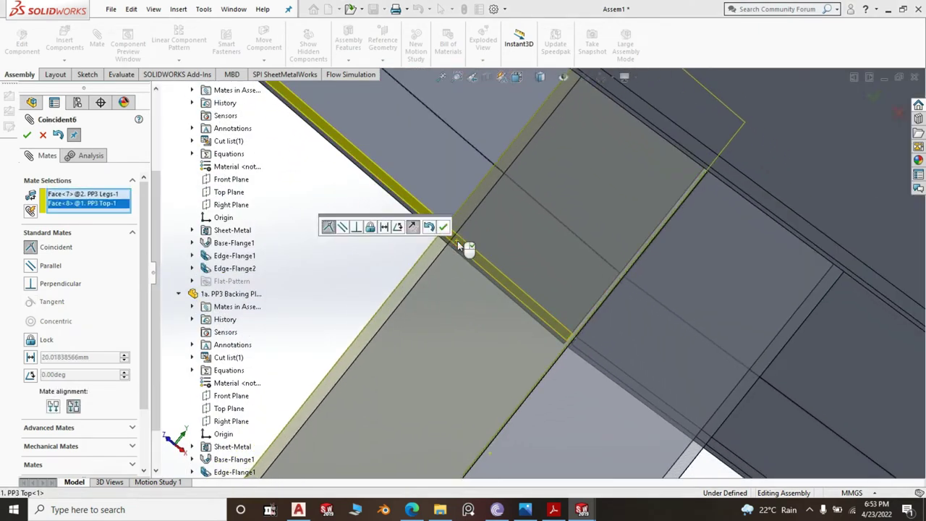
{"action": "key", "text": "Return"}
- Drag the leg clear, then mate its hollow end face flush to the backing plate
{"action": "scroll", "coordinate": [485, 238], "scroll_direction": "up", "scroll_amount": 3}
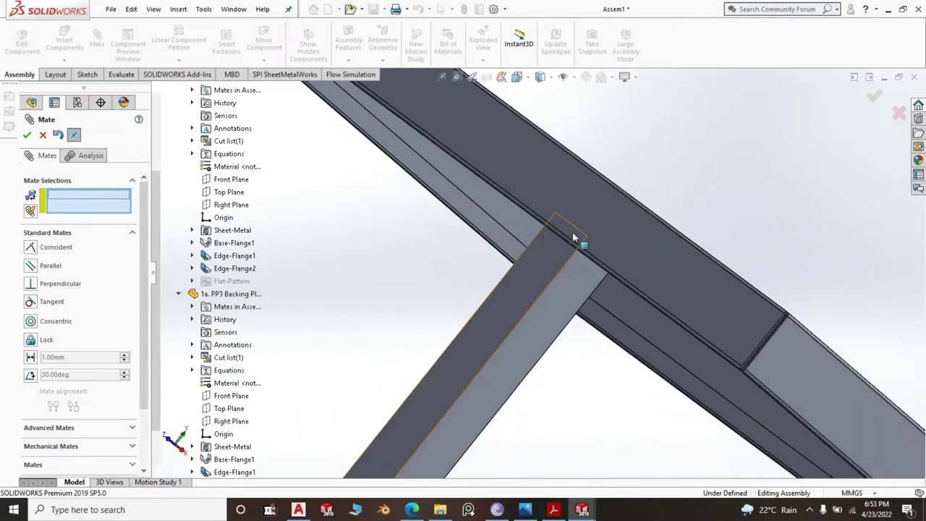
{"action": "scroll", "coordinate": [575, 233], "scroll_direction": "up", "scroll_amount": 5}
{"action": "left_click_drag", "start_coordinate": [515, 322], "coordinate": [465, 362]}
{"action": "middle_click_drag", "start_coordinate": [510, 341], "coordinate": [493, 344]}
{"action": "left_click_drag", "start_coordinate": [533, 337], "coordinate": [492, 352]}
{"action": "scroll", "coordinate": [492, 352], "scroll_direction": "down", "scroll_amount": 4}
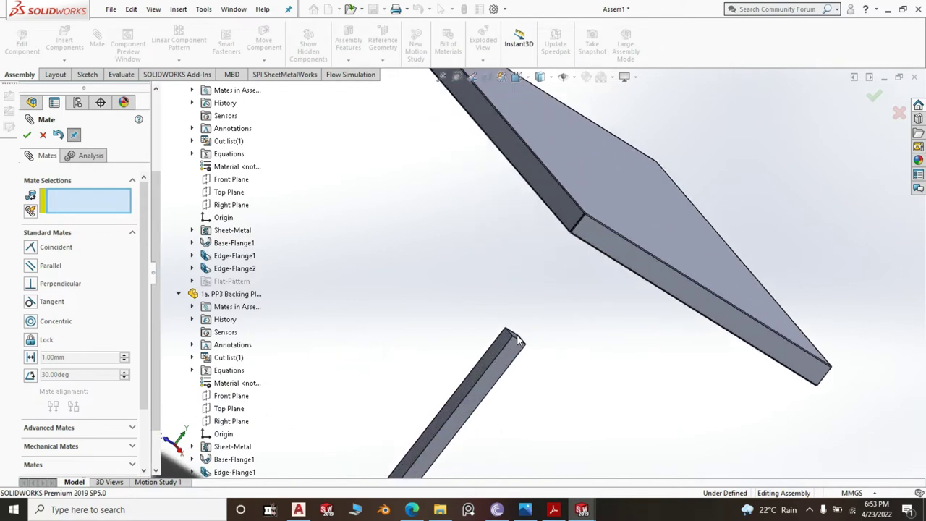
{"action": "middle_click_drag", "start_coordinate": [514, 323], "coordinate": [510, 368]}
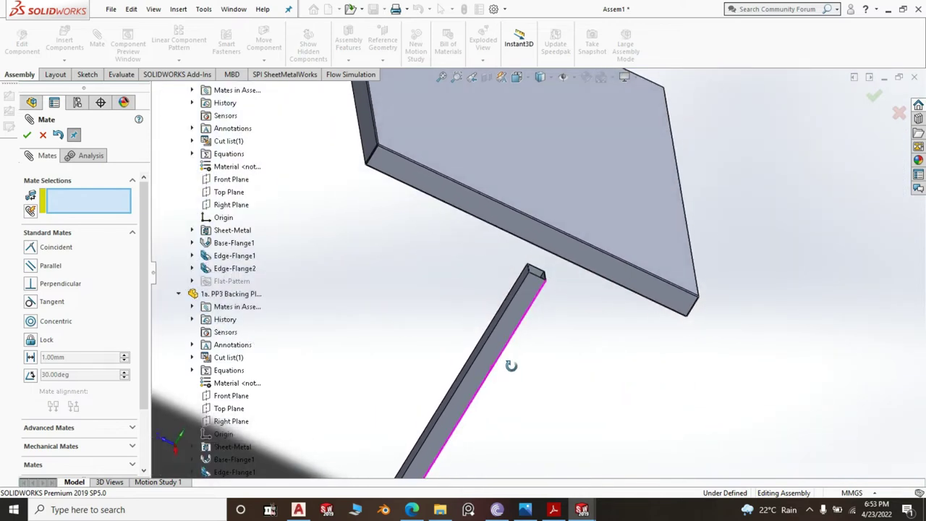
{"action": "scroll", "coordinate": [536, 274], "scroll_direction": "down", "scroll_amount": 5}
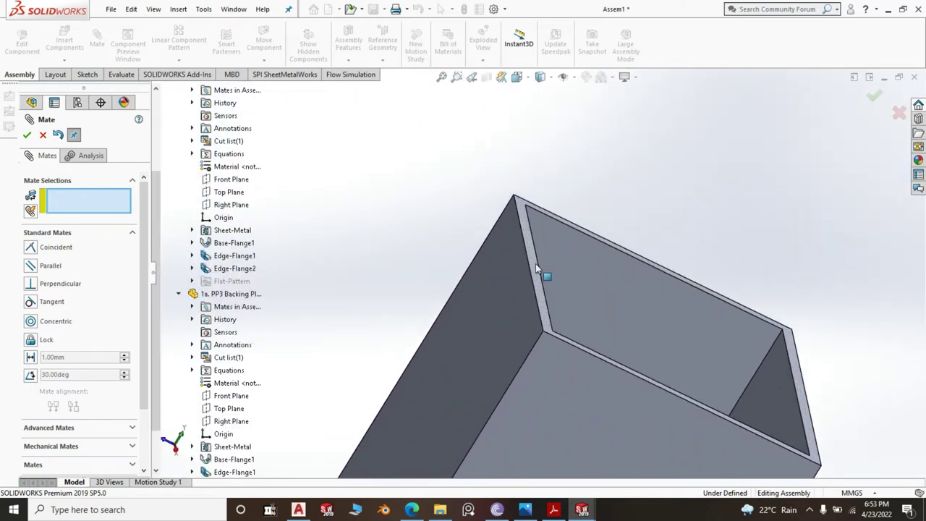
{"action": "left_click", "coordinate": [535, 264]}
{"action": "scroll", "coordinate": [470, 268], "scroll_direction": "up", "scroll_amount": 2}
{"action": "scroll", "coordinate": [474, 265], "scroll_direction": "up", "scroll_amount": 5}
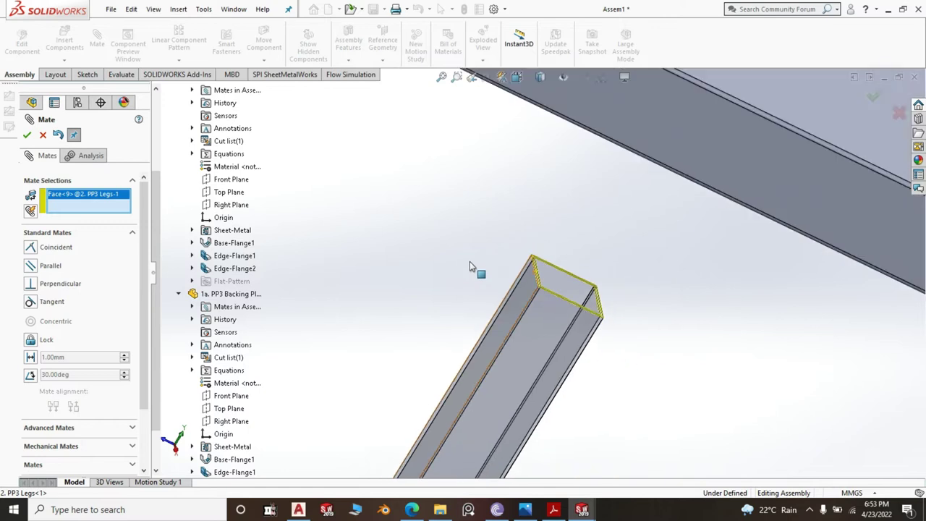
{"action": "middle_click_drag", "start_coordinate": [476, 264], "coordinate": [574, 255]}
{"action": "left_click", "coordinate": [614, 247]}
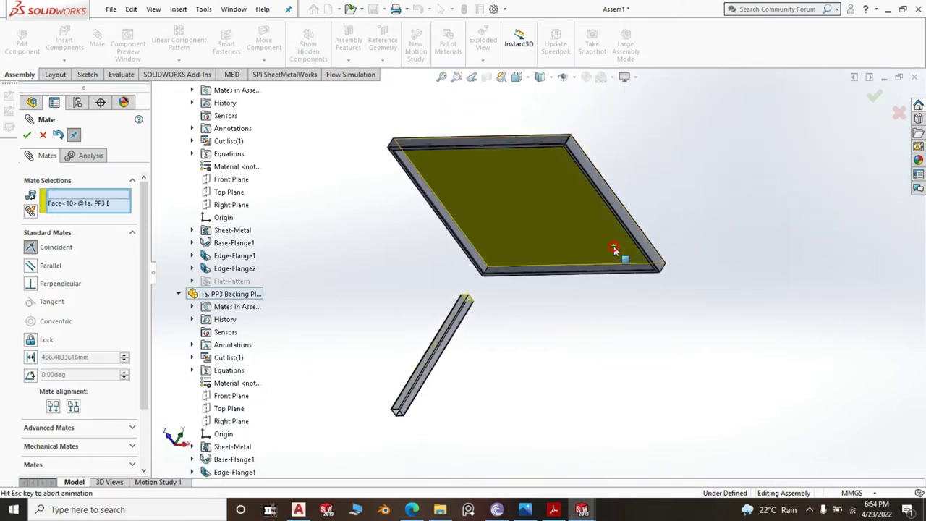
{"action": "left_click", "coordinate": [743, 231]}
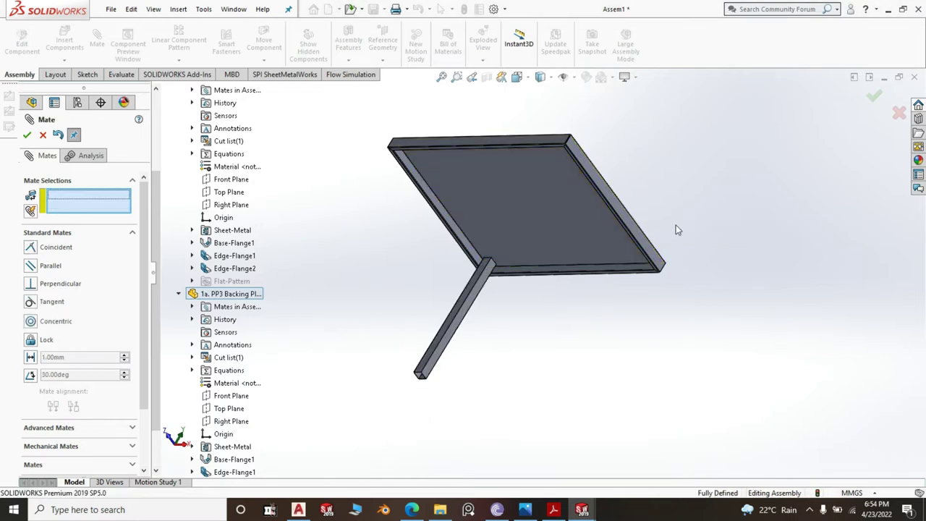
- Close the Mate PropertyManager and orbit around the leg-to-plate joint
{"action": "left_click", "coordinate": [27, 135]}
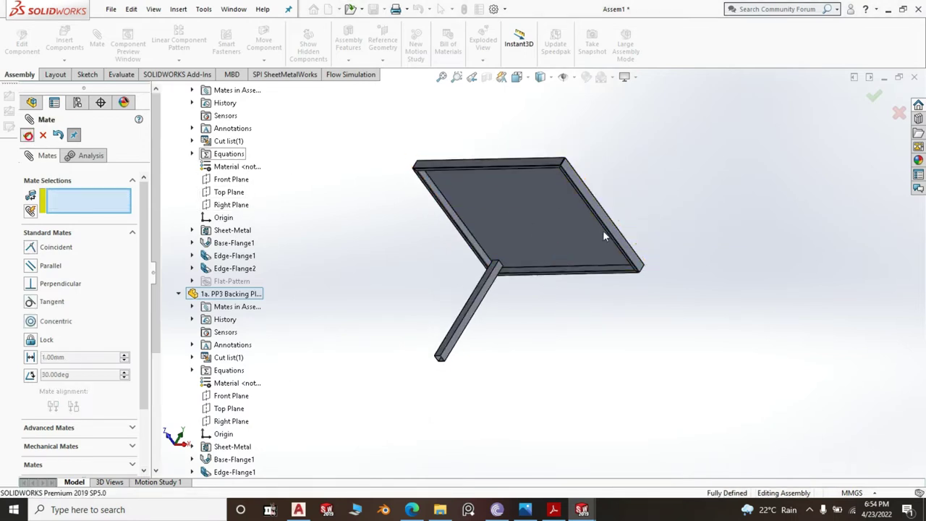
{"action": "middle_click_drag", "start_coordinate": [641, 283], "coordinate": [434, 296]}
{"action": "scroll", "coordinate": [418, 302], "scroll_direction": "down", "scroll_amount": 3}
{"action": "scroll", "coordinate": [418, 302], "scroll_direction": "down", "scroll_amount": 3}
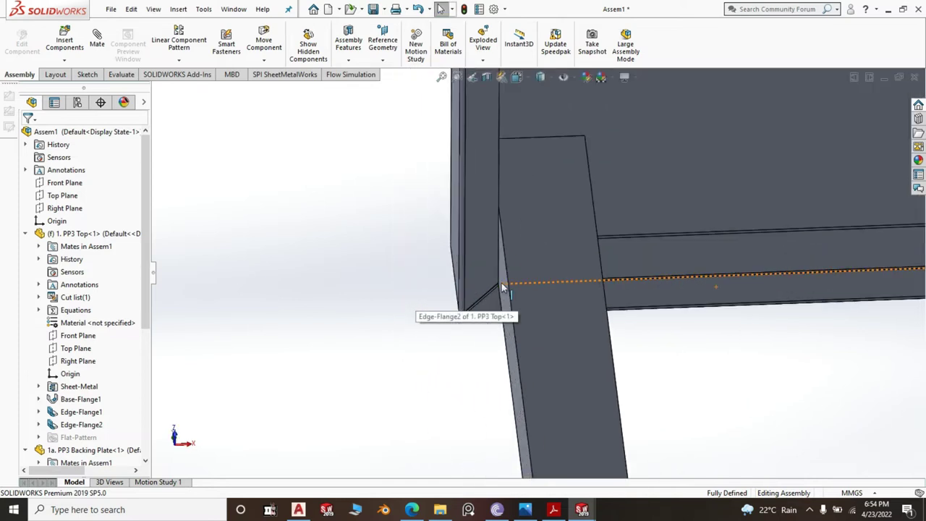
{"action": "scroll", "coordinate": [441, 333], "scroll_direction": "down", "scroll_amount": 2}
{"action": "middle_click_drag", "start_coordinate": [442, 332], "coordinate": [444, 283]}
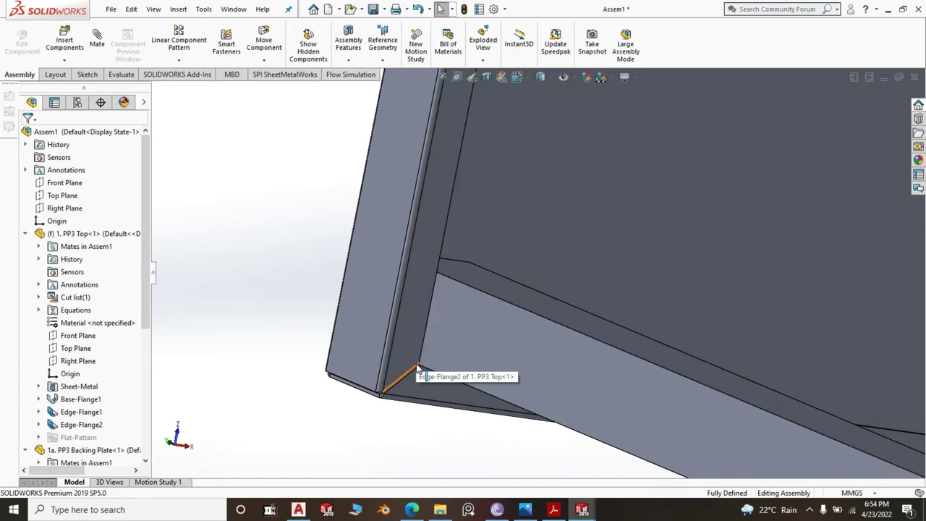
{"action": "middle_click_drag", "start_coordinate": [320, 379], "coordinate": [326, 370]}
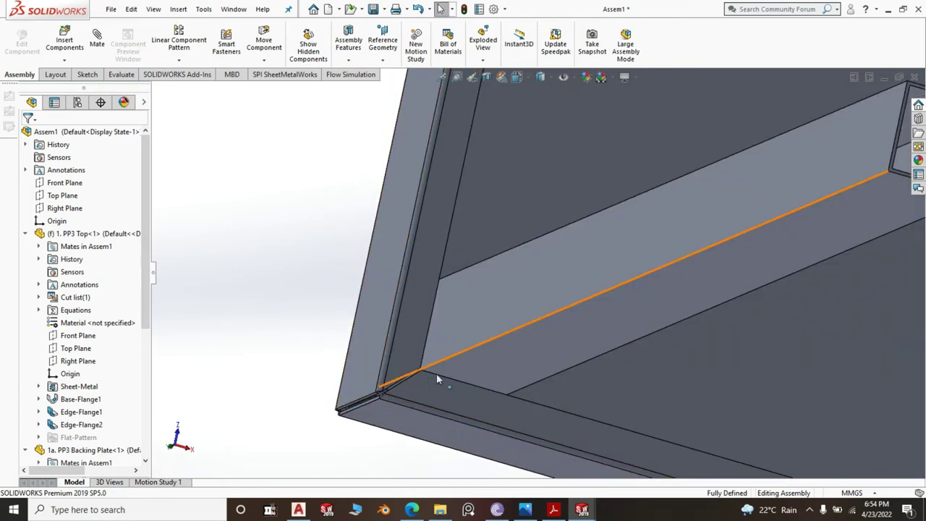
{"action": "scroll", "coordinate": [390, 407], "scroll_direction": "up", "scroll_amount": 3}
{"action": "middle_click_drag", "start_coordinate": [388, 407], "coordinate": [516, 320]}
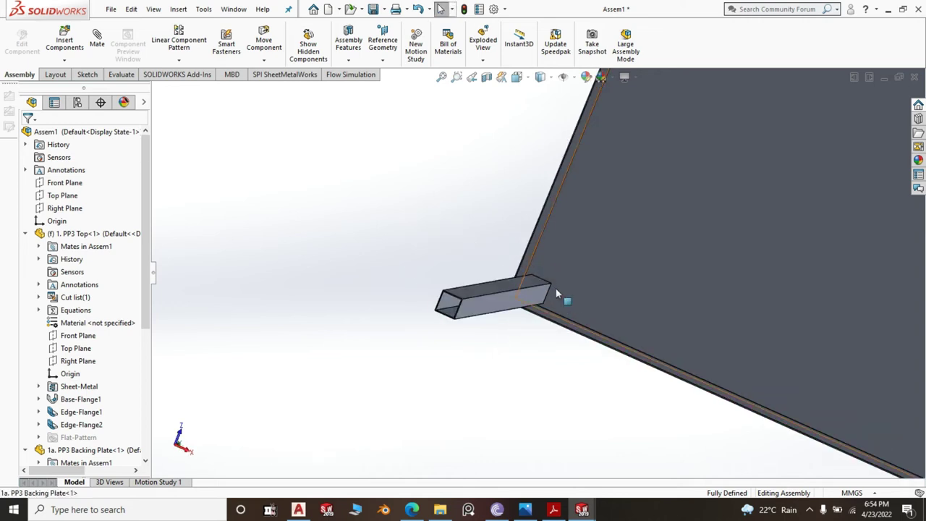
{"action": "scroll", "coordinate": [550, 288], "scroll_direction": "up", "scroll_amount": 1}
{"action": "scroll", "coordinate": [593, 289], "scroll_direction": "up", "scroll_amount": 2}
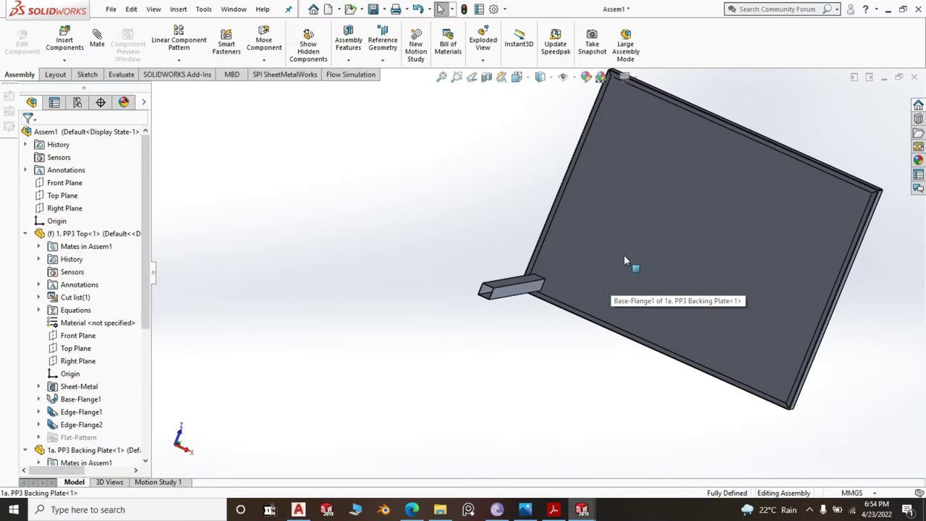
{"action": "middle_click_drag", "start_coordinate": [646, 180], "coordinate": [785, 221]}
{"action": "scroll", "coordinate": [650, 362], "scroll_direction": "down", "scroll_amount": 2}
{"action": "middle_click_drag", "start_coordinate": [651, 362], "coordinate": [626, 367]}
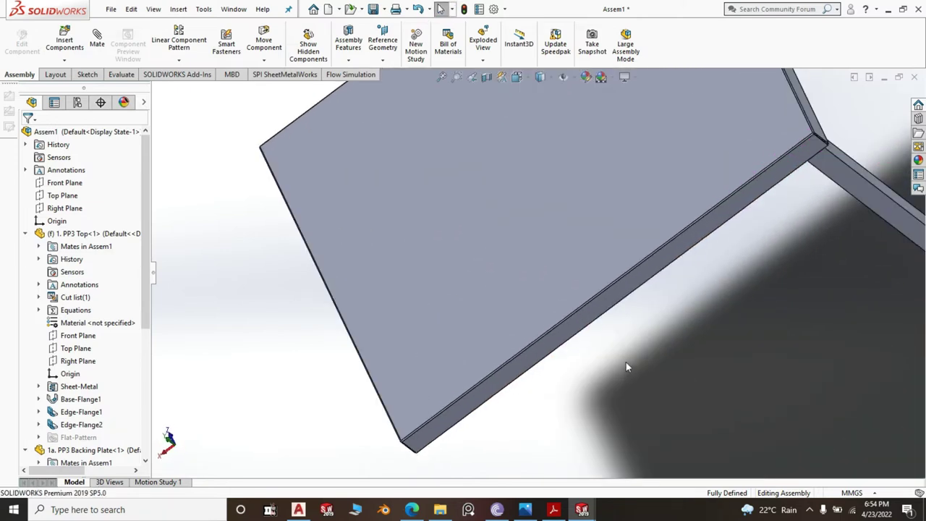
- Snap the view to Isometric and review the assembly from above
{"action": "key", "text": "space"}
{"action": "left_click", "coordinate": [724, 406]}
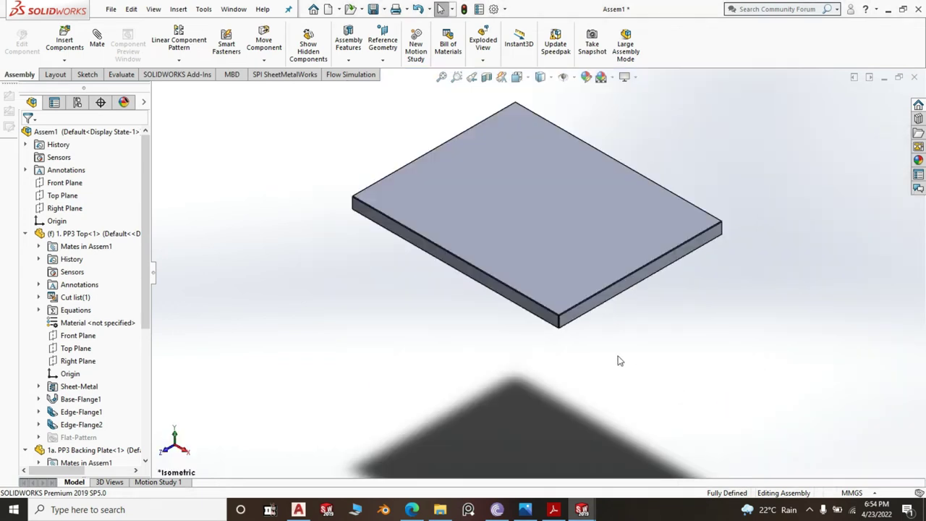
{"action": "scroll", "coordinate": [531, 306], "scroll_direction": "up", "scroll_amount": 8}
{"action": "middle_click_drag", "start_coordinate": [566, 263], "coordinate": [569, 297]}
{"action": "scroll", "coordinate": [551, 253], "scroll_direction": "down", "scroll_amount": 3}
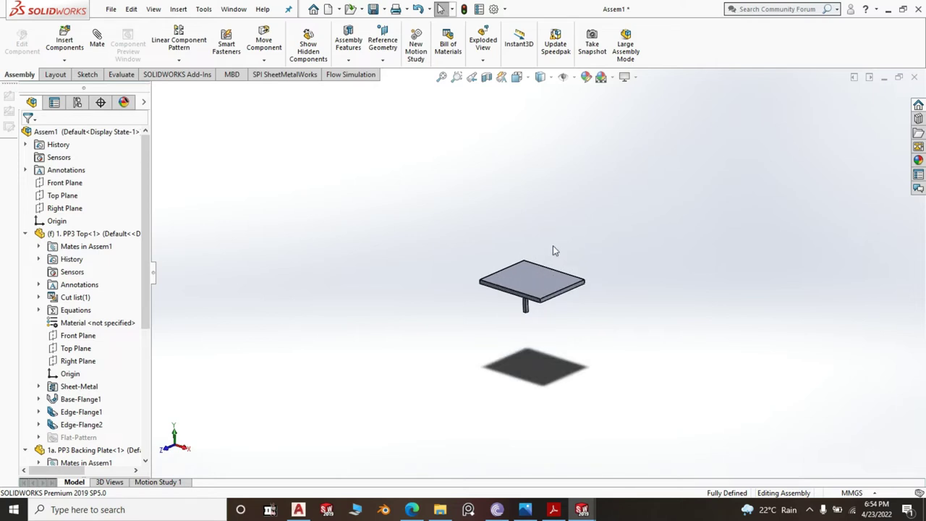
{"action": "key", "text": "space"}
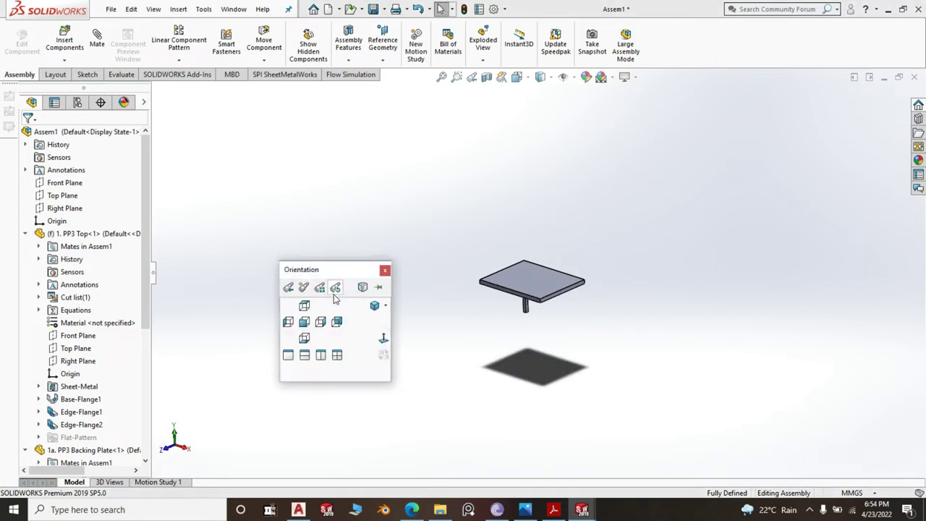
{"action": "left_click", "coordinate": [372, 305]}
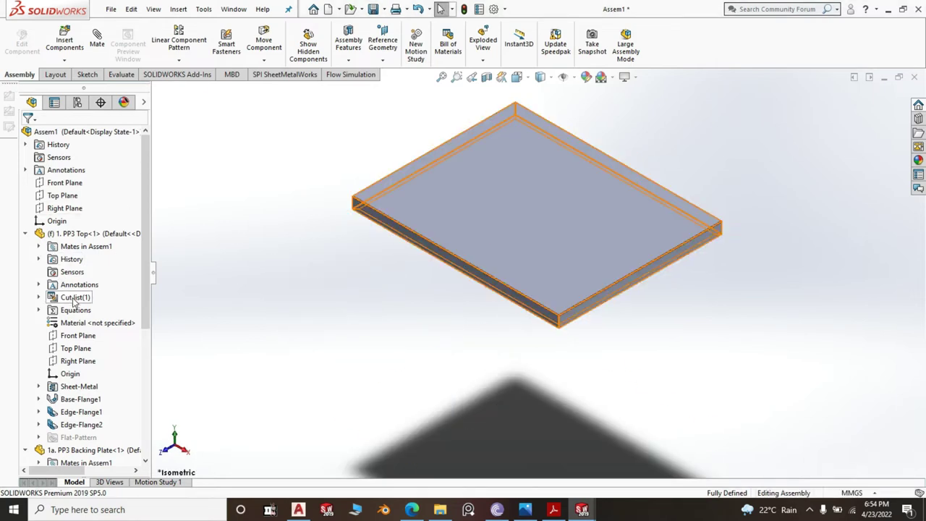
- Mirror the leg about the top panel's Front Plane to create a second leg
{"action": "left_click", "coordinate": [72, 340]}
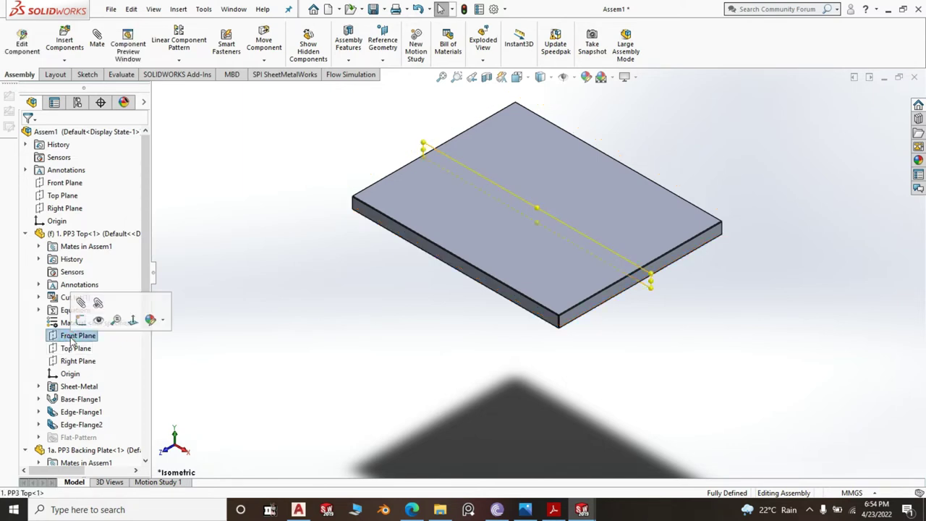
{"action": "left_click", "coordinate": [178, 61]}
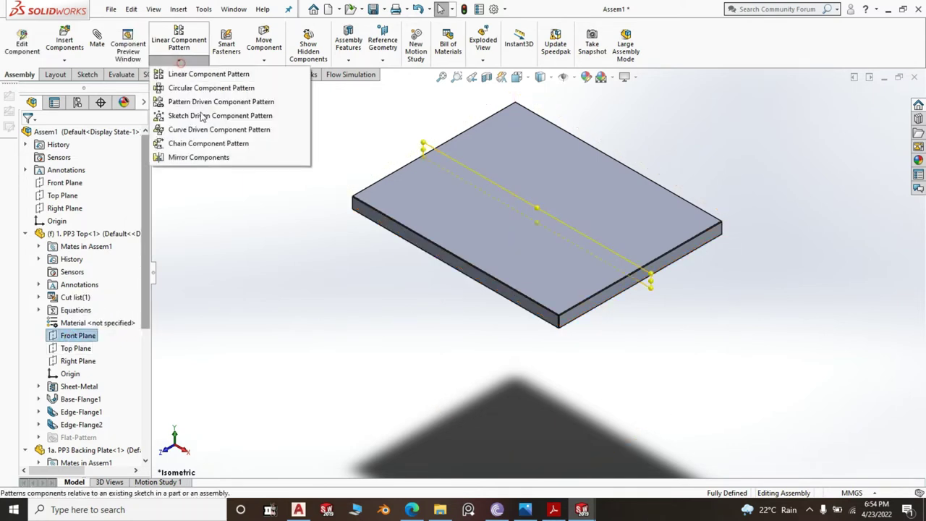
{"action": "left_click", "coordinate": [202, 158]}
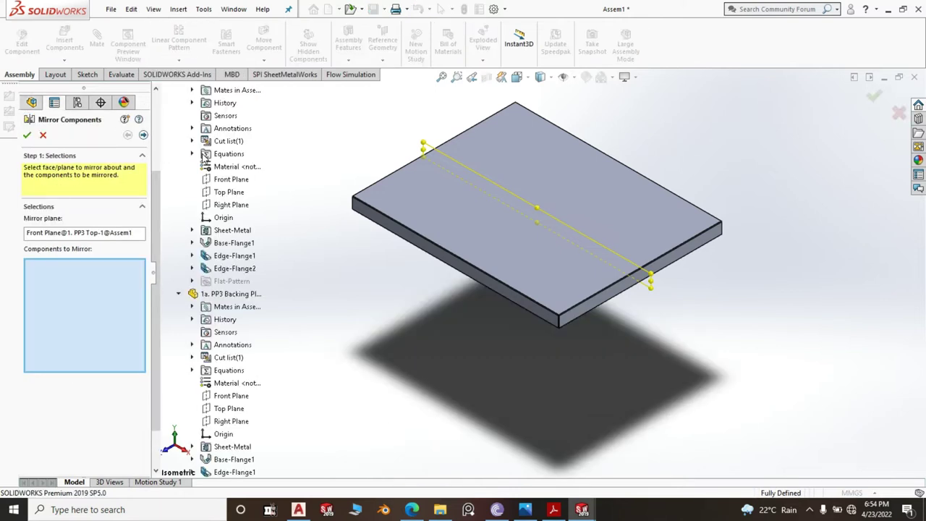
{"action": "middle_click_drag", "start_coordinate": [404, 323], "coordinate": [427, 241]}
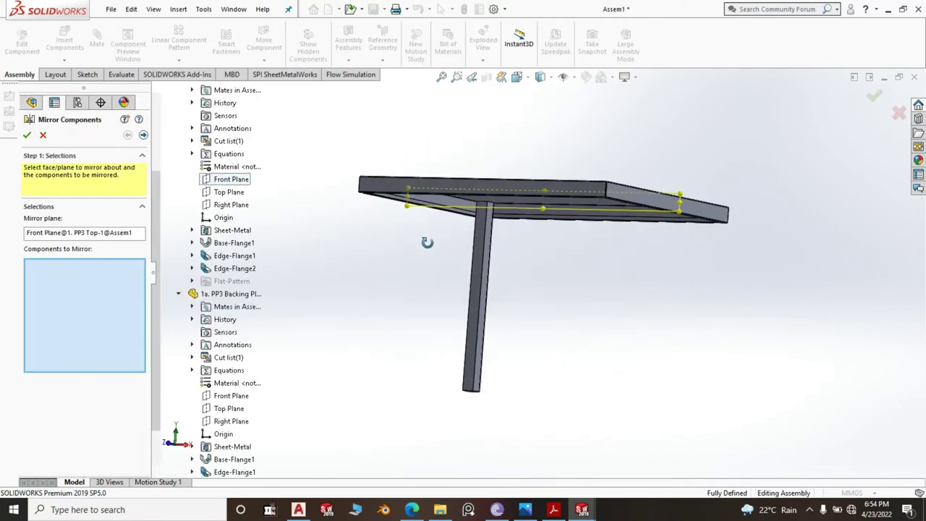
{"action": "left_click", "coordinate": [474, 263]}
{"action": "right_click", "coordinate": [474, 262]}
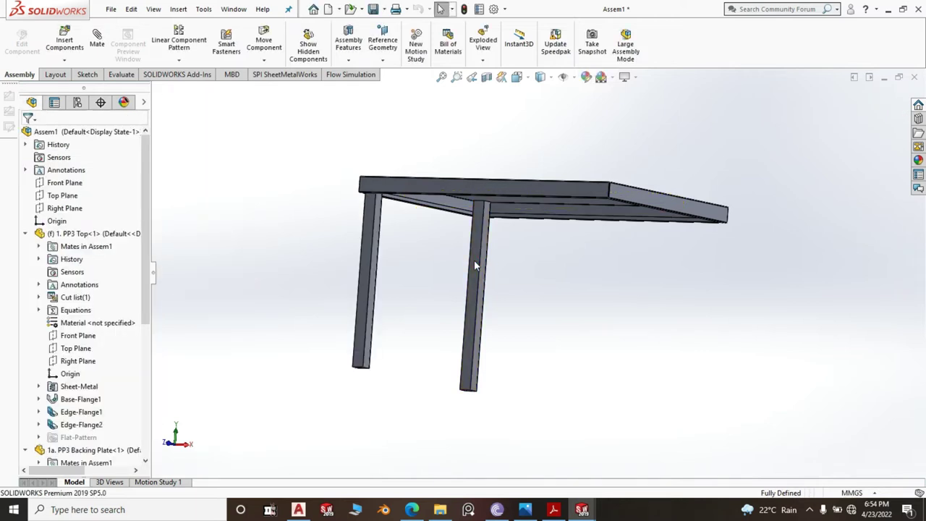
{"action": "middle_click_drag", "start_coordinate": [319, 196], "coordinate": [258, 285]}
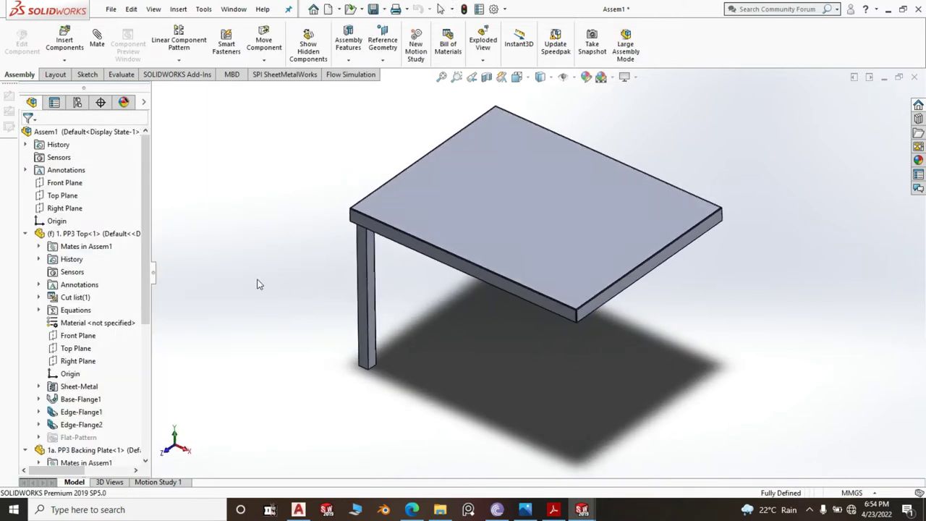
- Mirror both legs about the top panel's Right Plane, giving the table four legs
{"action": "left_click", "coordinate": [85, 362]}
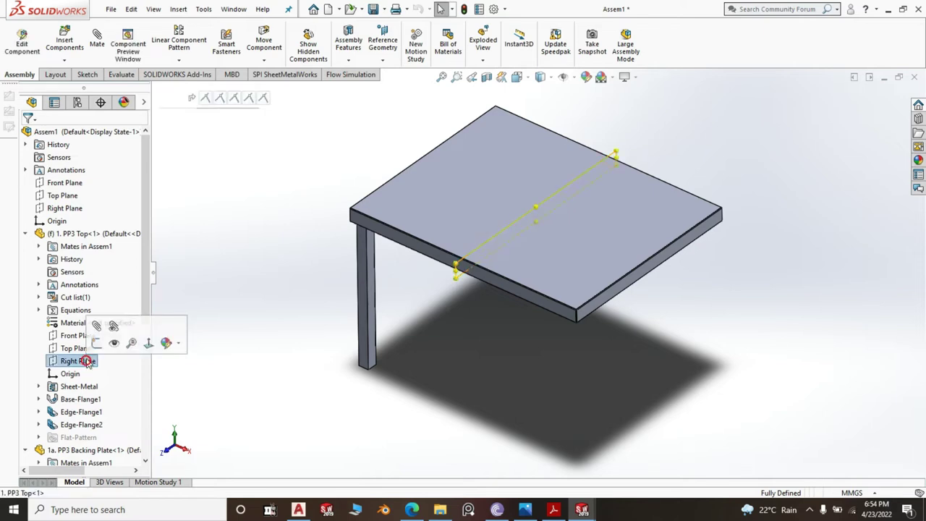
{"action": "left_click", "coordinate": [184, 65]}
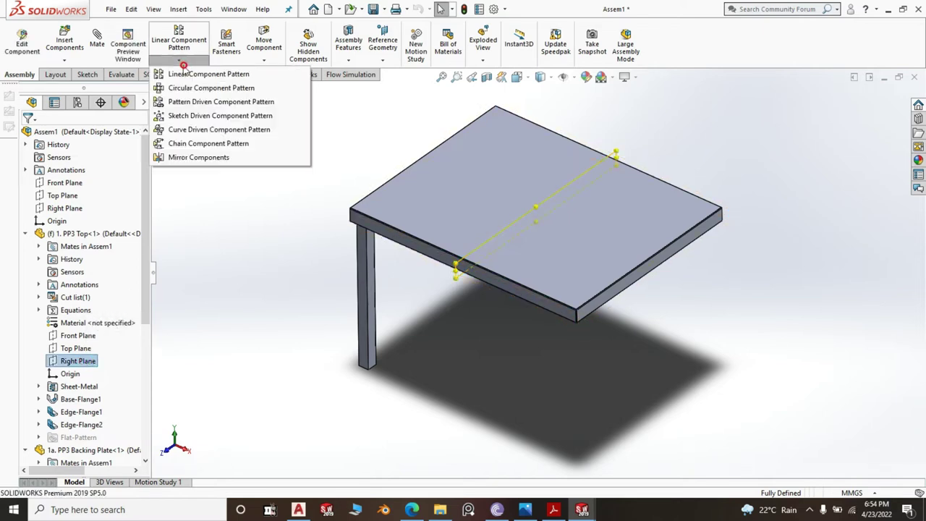
{"action": "left_click", "coordinate": [200, 158]}
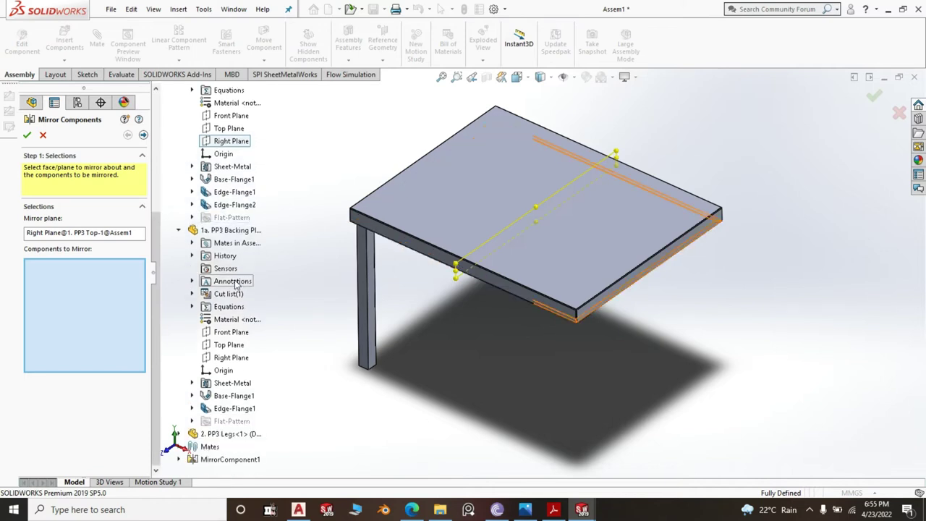
{"action": "left_click", "coordinate": [237, 459]}
{"action": "key", "text": "Return"}
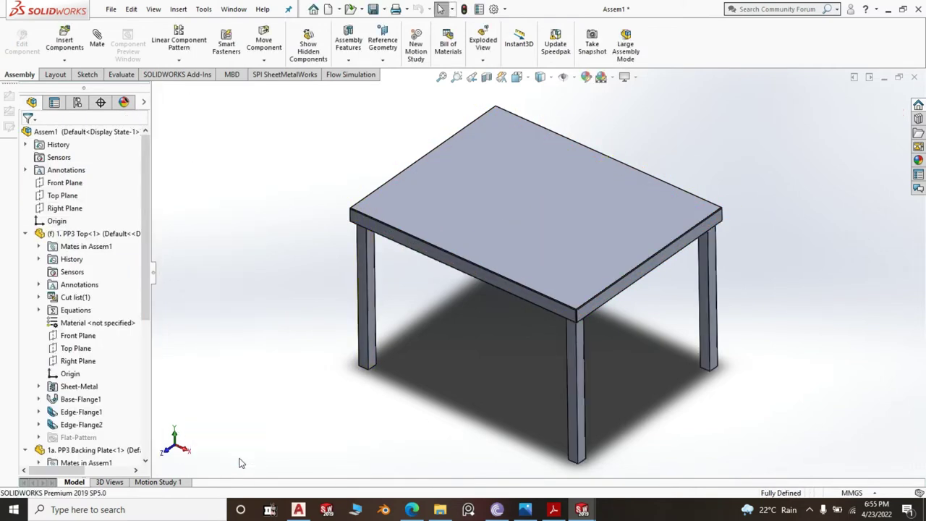
- Save all the modified documents with Save All
{"action": "scroll", "coordinate": [537, 275], "scroll_direction": "up", "scroll_amount": 5}
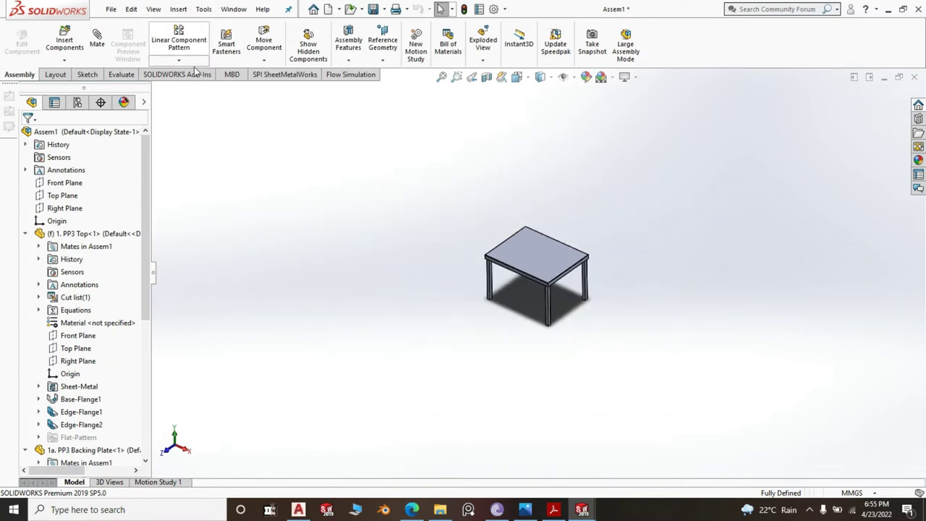
{"action": "left_click", "coordinate": [374, 9]}
{"action": "left_click", "coordinate": [245, 180]}
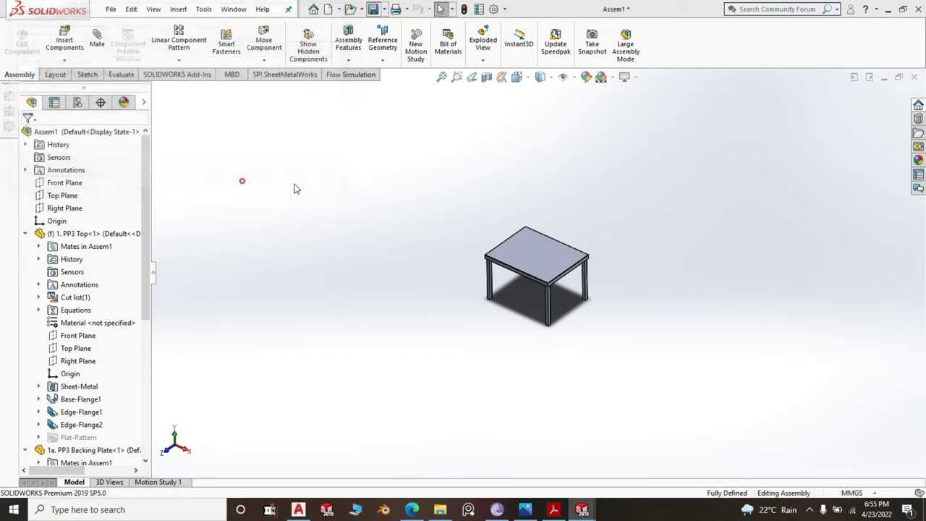
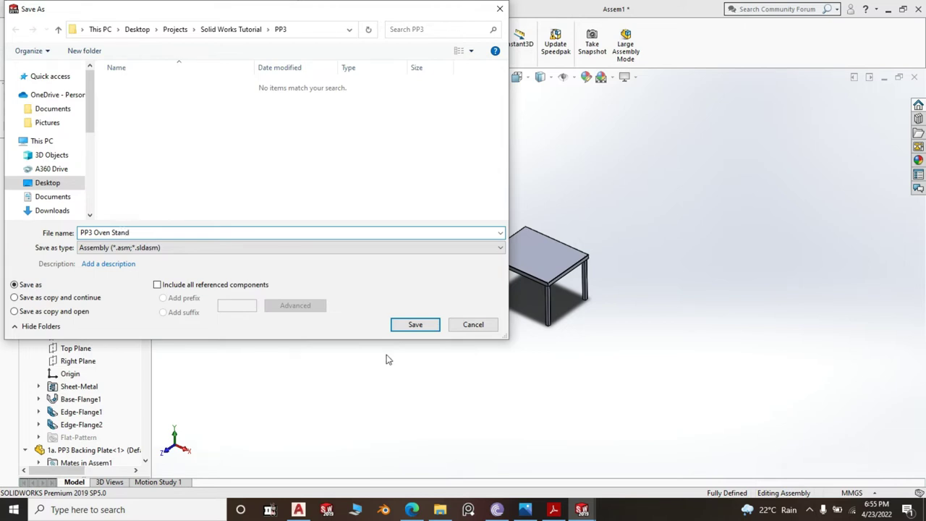
- Save the oven stand assembly as 'PP3 Oven Stand' in the PP3 folder
{"action": "left_click", "coordinate": [422, 325]}
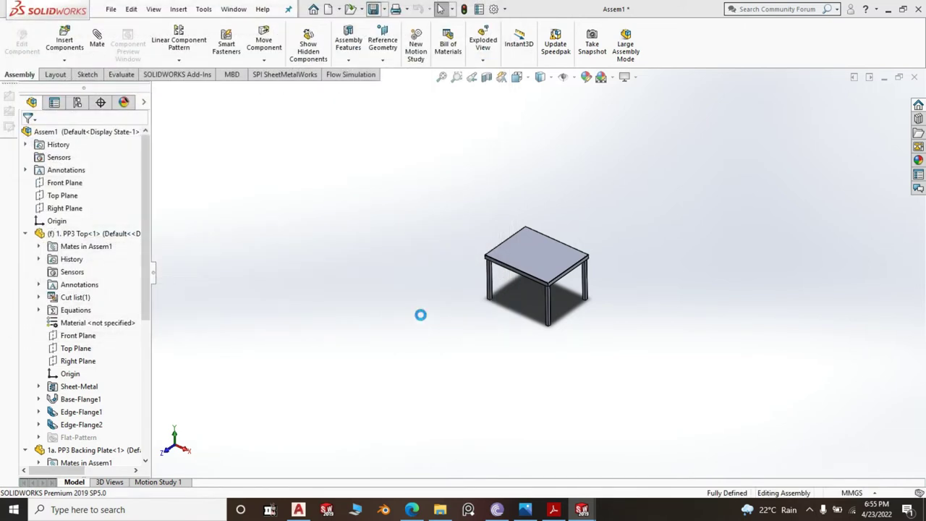
{"action": "scroll", "coordinate": [543, 315], "scroll_direction": "down", "scroll_amount": 5}
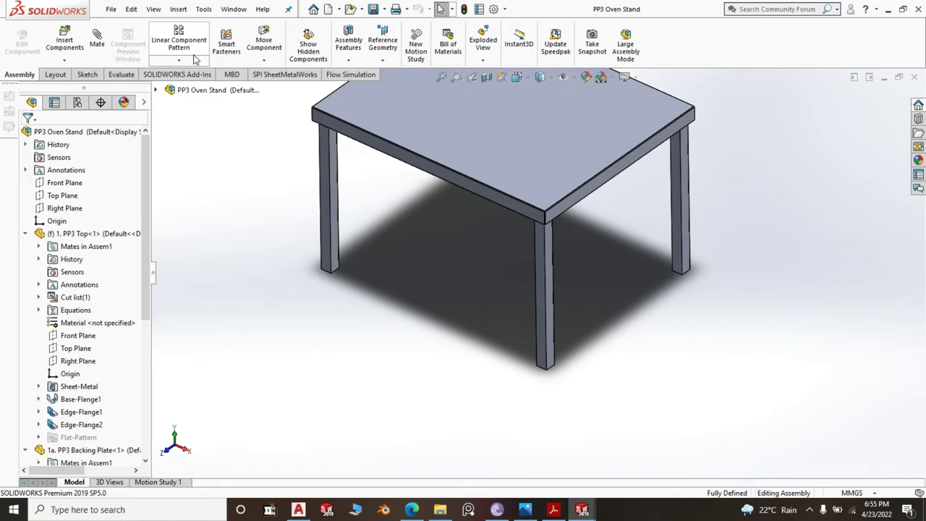
{"action": "left_click", "coordinate": [123, 76]}
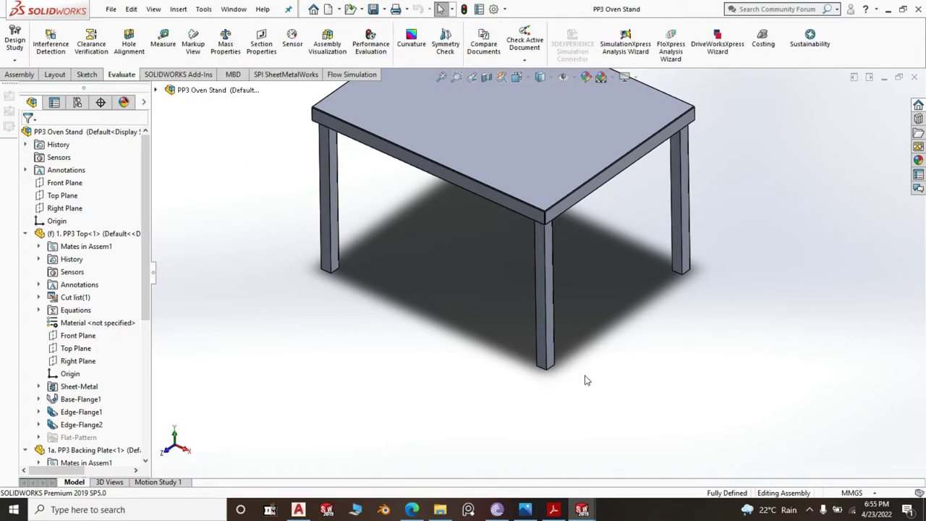
{"action": "scroll", "coordinate": [590, 378], "scroll_direction": "down", "scroll_amount": 4}
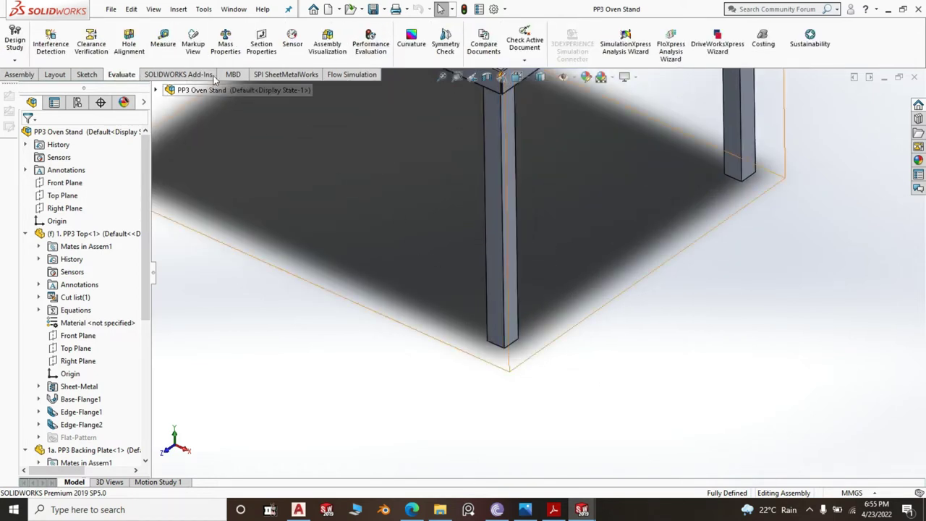
{"action": "left_click", "coordinate": [163, 39]}
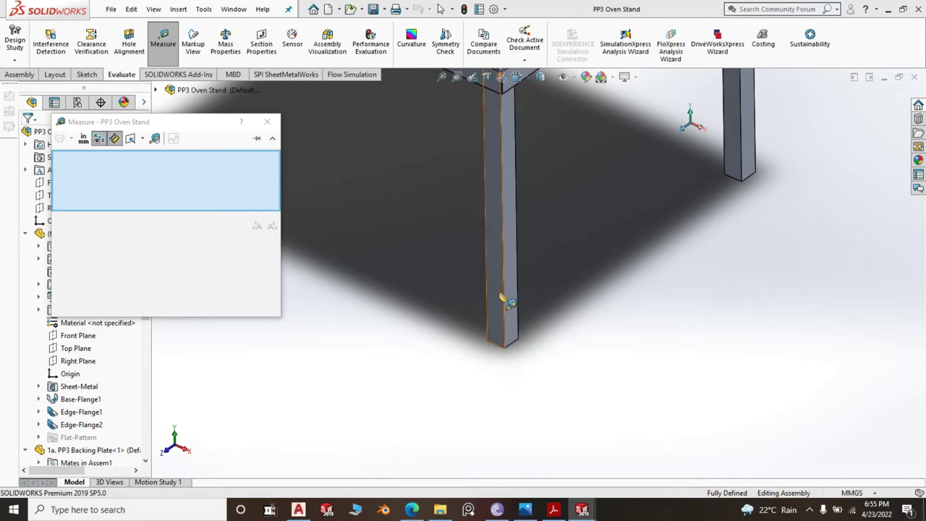
{"action": "left_click", "coordinate": [508, 303]}
{"action": "middle_click_drag", "start_coordinate": [682, 258], "coordinate": [849, 211]}
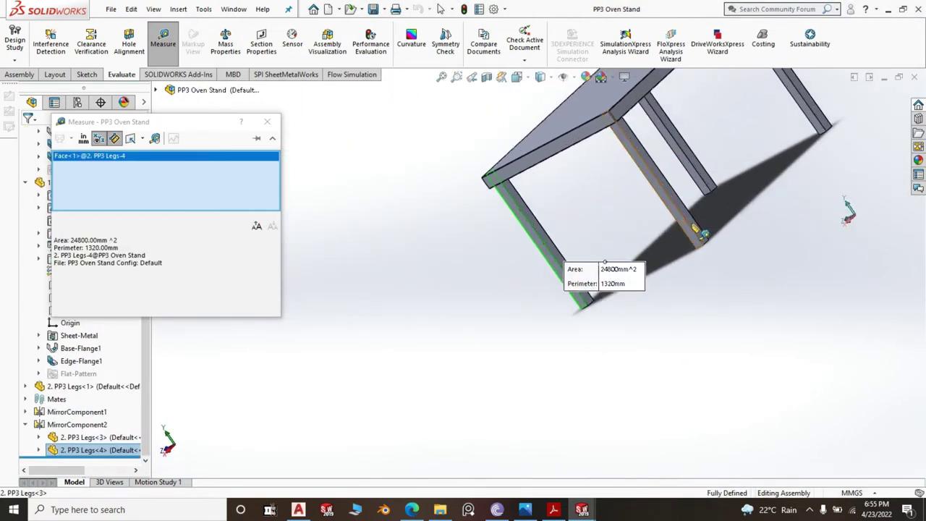
{"action": "scroll", "coordinate": [698, 230], "scroll_direction": "down", "scroll_amount": 3}
{"action": "left_click", "coordinate": [675, 226]}
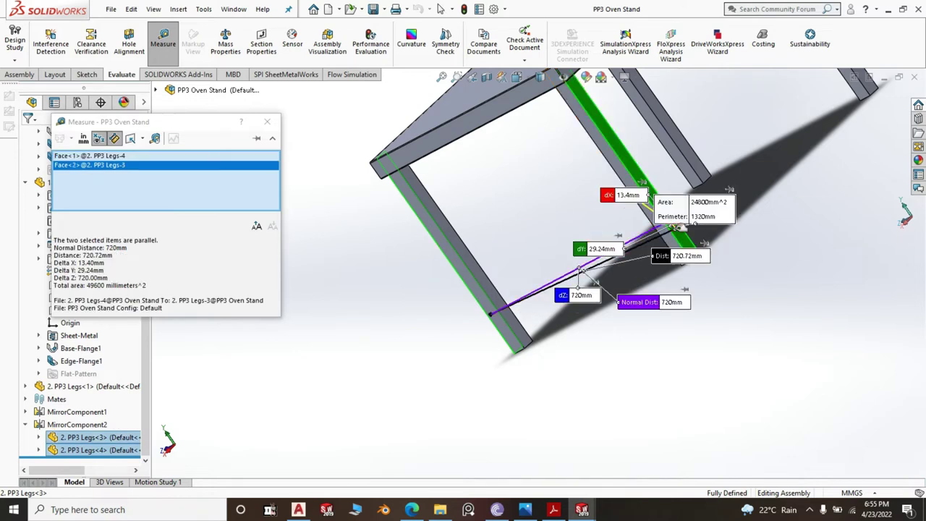
{"action": "middle_click_drag", "start_coordinate": [566, 353], "coordinate": [479, 316]}
{"action": "scroll", "coordinate": [485, 311], "scroll_direction": "down", "scroll_amount": 5}
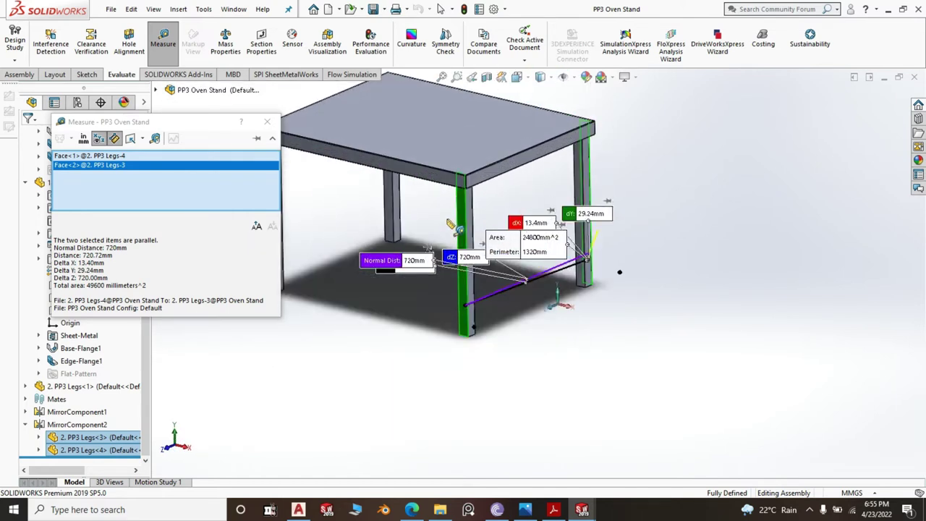
{"action": "left_click", "coordinate": [489, 299]}
{"action": "scroll", "coordinate": [489, 299], "scroll_direction": "up", "scroll_amount": 5}
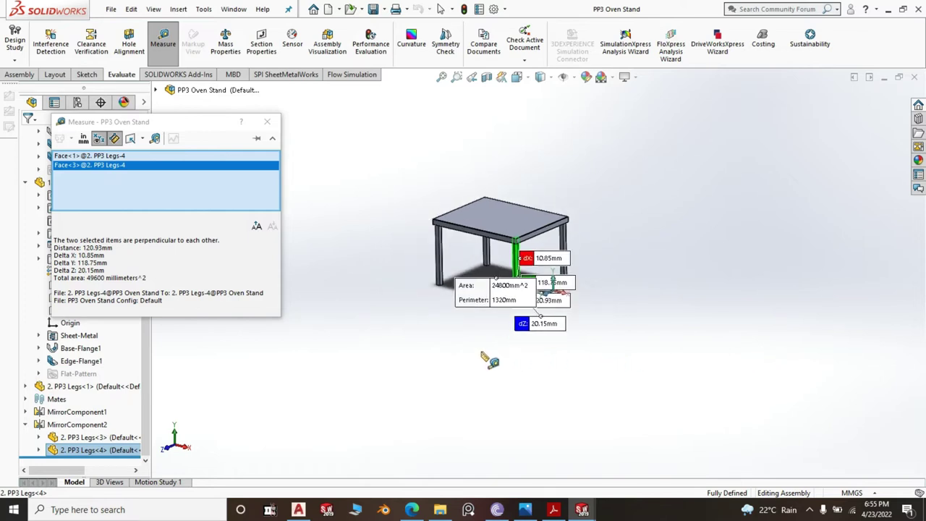
{"action": "key", "text": "Escape"}
{"action": "scroll", "coordinate": [499, 307], "scroll_direction": "down", "scroll_amount": 4}
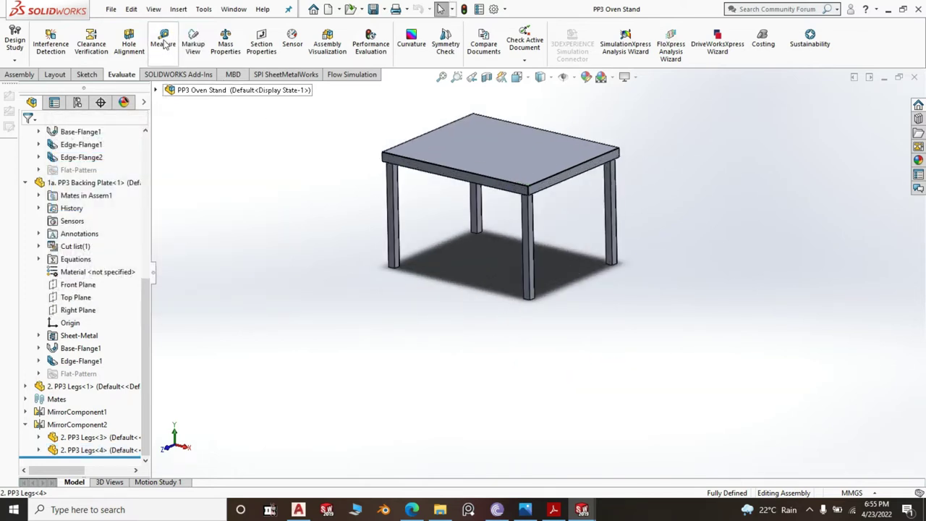
{"action": "left_click", "coordinate": [163, 41]}
{"action": "scroll", "coordinate": [492, 282], "scroll_direction": "down", "scroll_amount": 5}
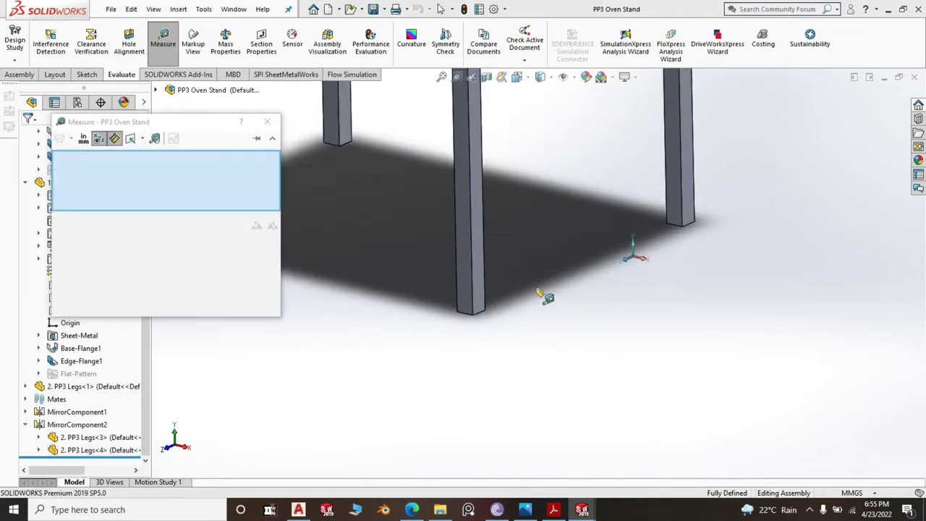
{"action": "left_click", "coordinate": [481, 270]}
{"action": "scroll", "coordinate": [480, 264], "scroll_direction": "up", "scroll_amount": 5}
{"action": "middle_click_drag", "start_coordinate": [561, 353], "coordinate": [564, 289]}
{"action": "scroll", "coordinate": [557, 286], "scroll_direction": "down", "scroll_amount": 8}
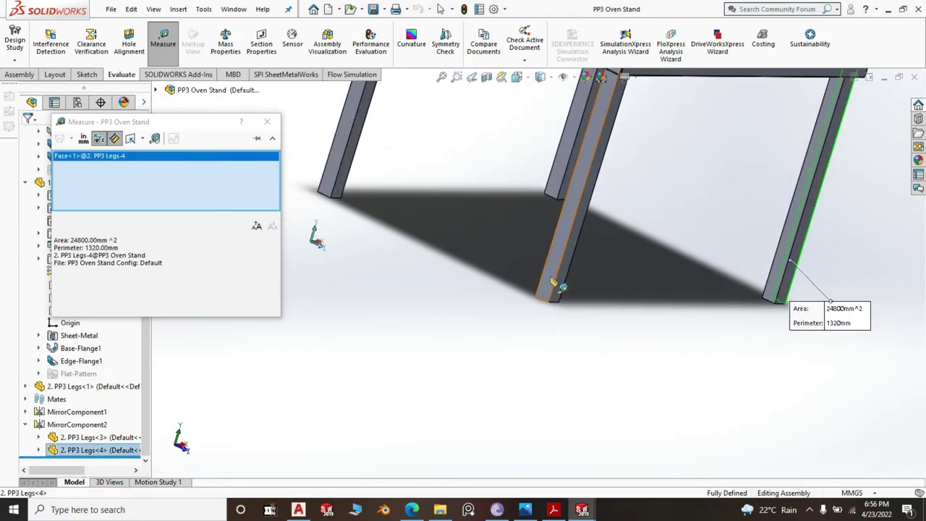
{"action": "left_click", "coordinate": [552, 278]}
{"action": "mouse_move", "coordinate": [101, 257]}
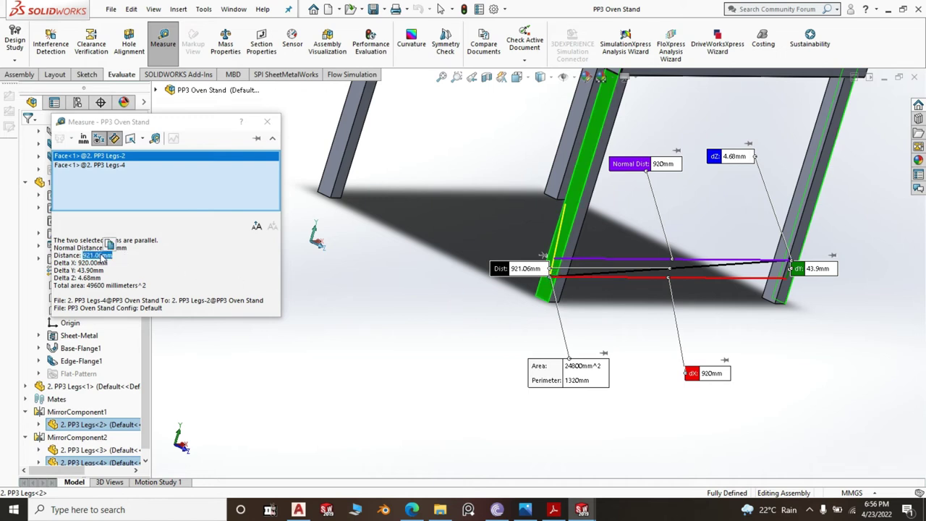
{"action": "left_click", "coordinate": [408, 361]}
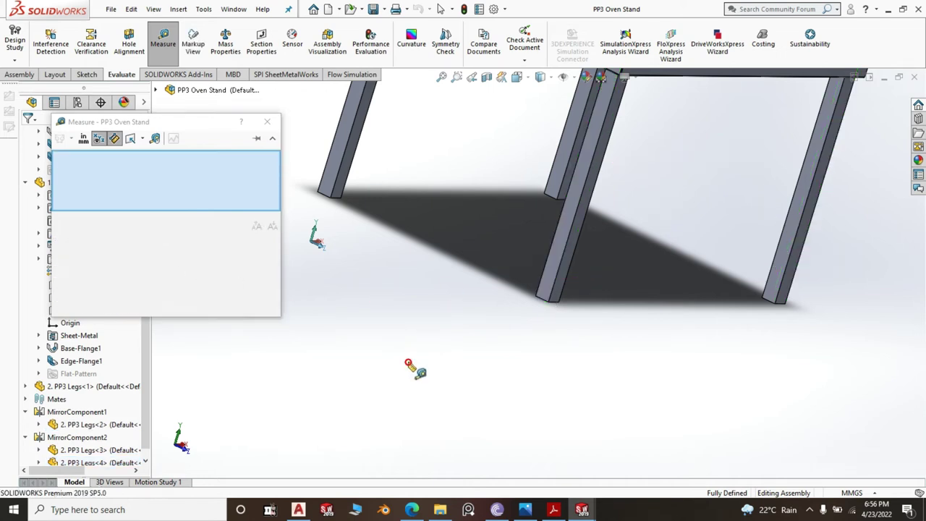
{"action": "key", "text": "Escape"}
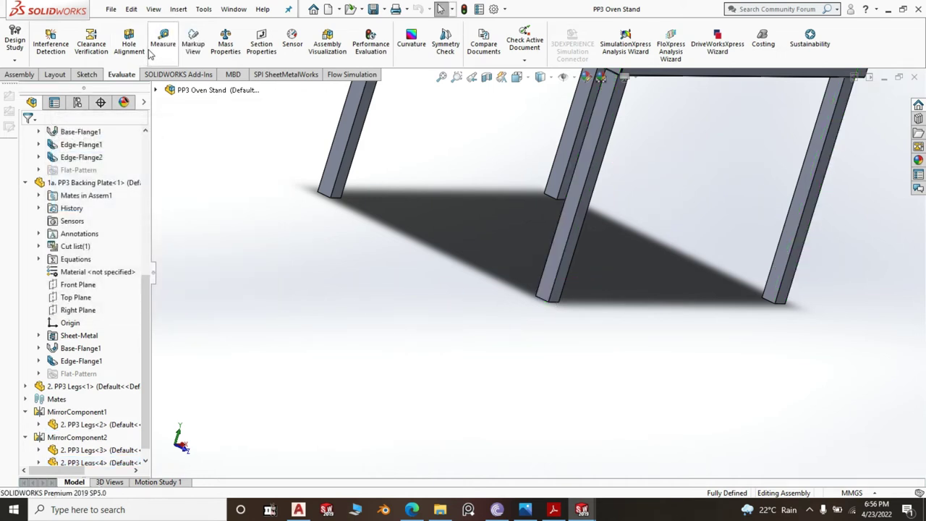
- Create a new part from the Part2 template and sketch a centre rectangle on the Top Plane
{"action": "left_click", "coordinate": [110, 9]}
{"action": "left_click", "coordinate": [120, 26]}
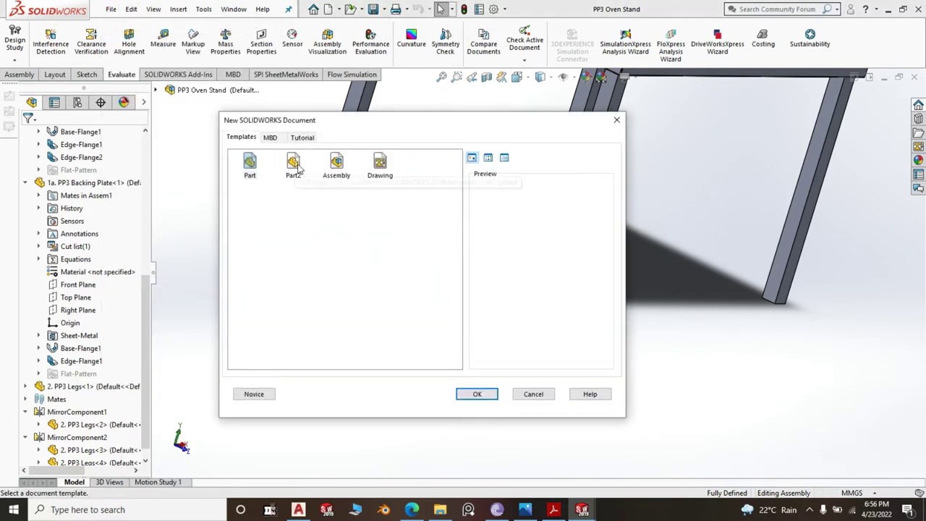
{"action": "left_click", "coordinate": [294, 166]}
{"action": "left_click", "coordinate": [478, 394]}
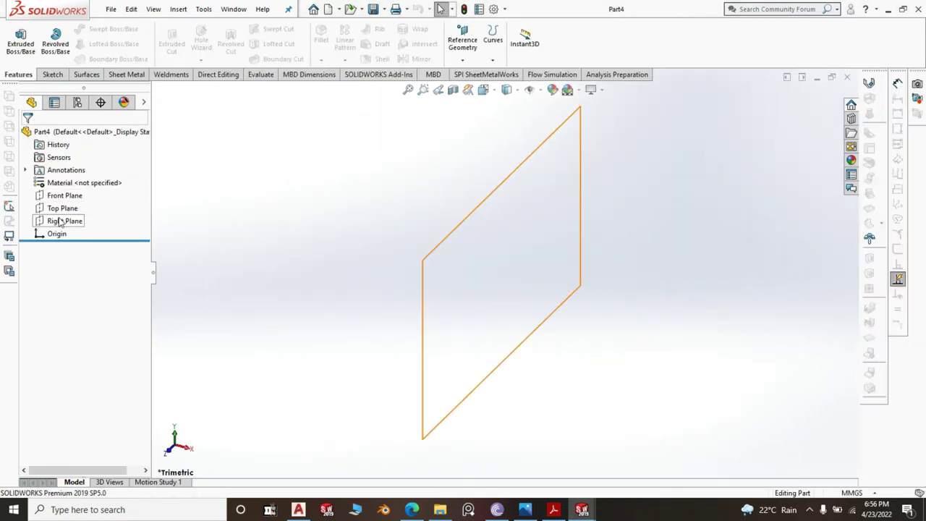
{"action": "left_click", "coordinate": [62, 208]}
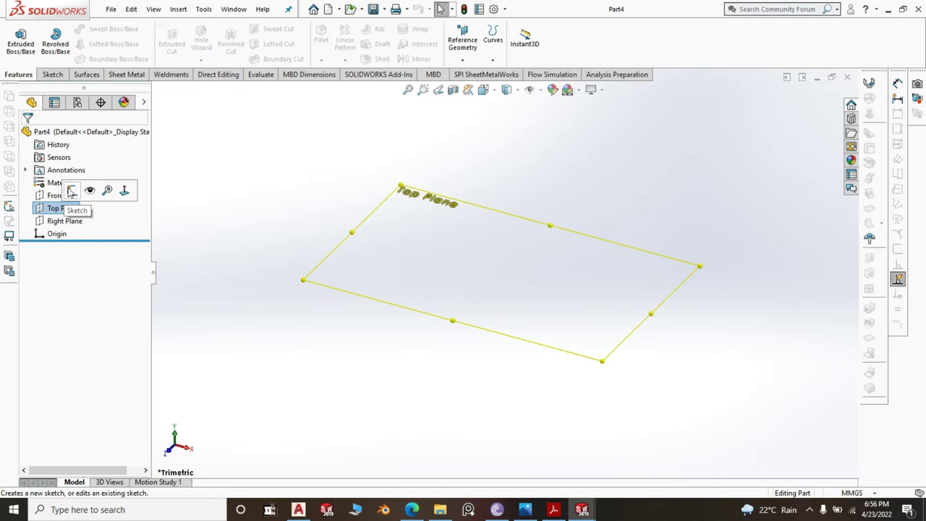
{"action": "left_click", "coordinate": [71, 191]}
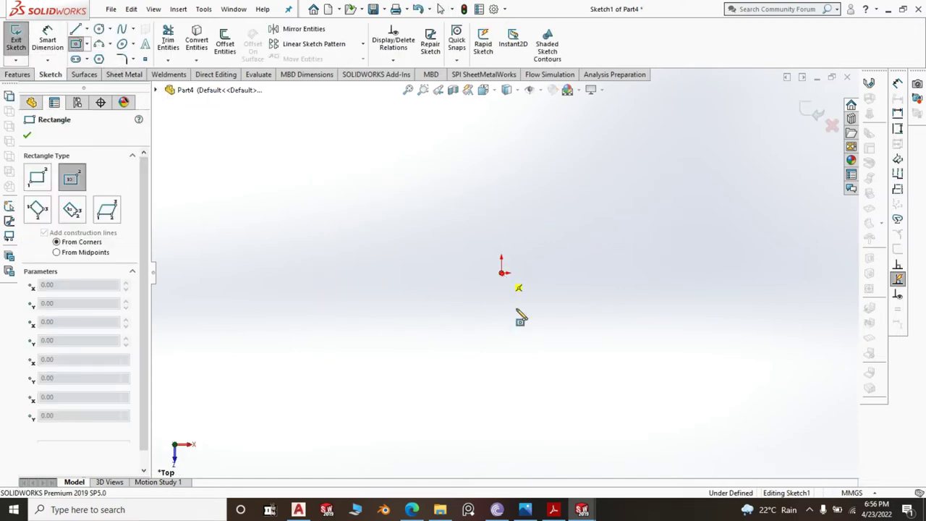
{"action": "left_click", "coordinate": [501, 272]}
{"action": "left_click", "coordinate": [649, 419]}
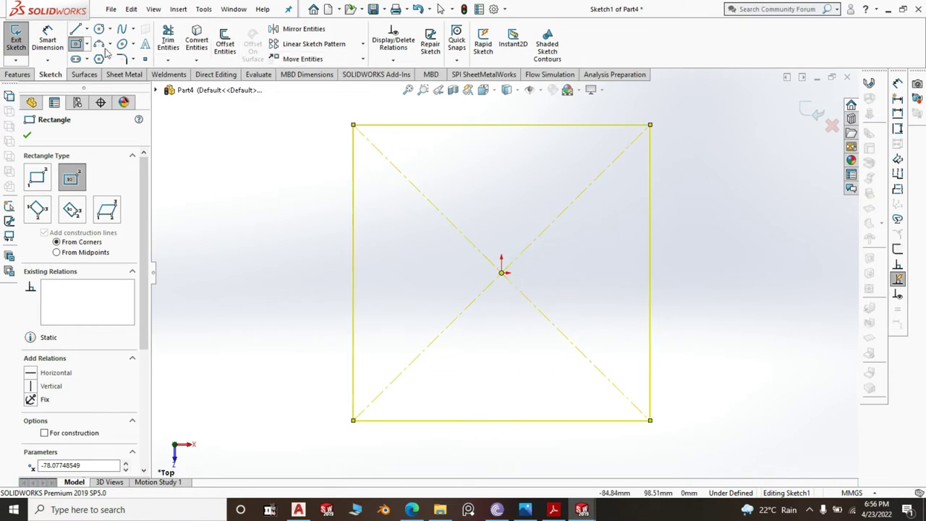
- Dimension the rectangle 918 mm wide and 718 mm high
{"action": "left_click", "coordinate": [47, 39]}
{"action": "left_click", "coordinate": [475, 125]}
{"action": "scroll", "coordinate": [483, 186], "scroll_direction": "down", "scroll_amount": 2}
{"action": "scroll", "coordinate": [488, 205], "scroll_direction": "up", "scroll_amount": 5}
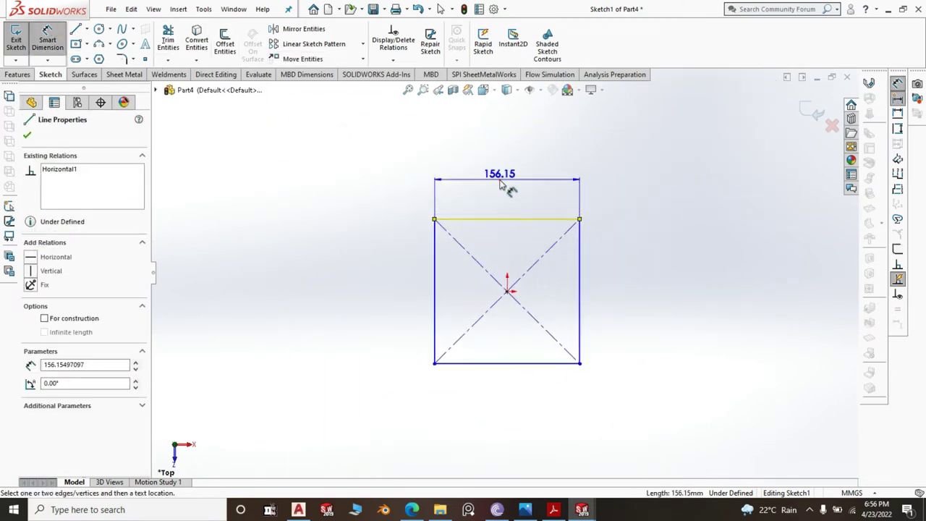
{"action": "left_click", "coordinate": [499, 185]}
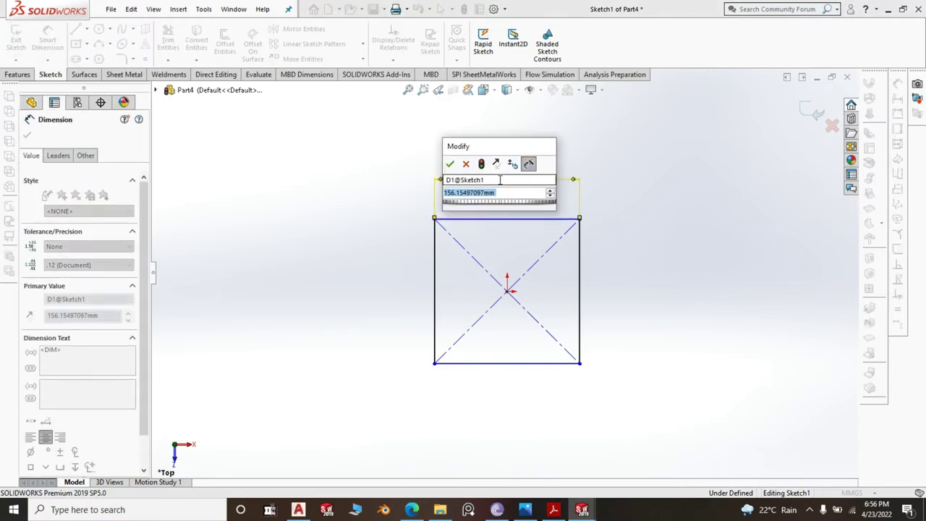
{"action": "type", "text": "918"}
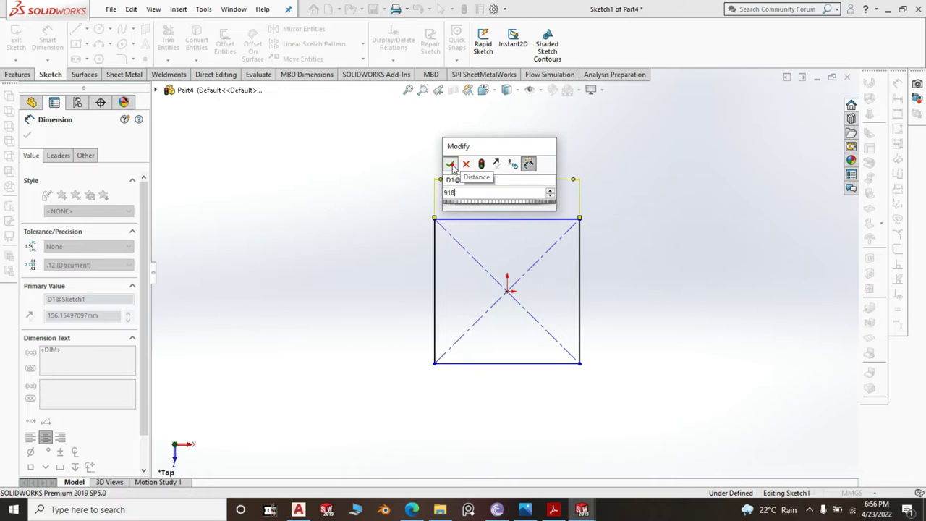
{"action": "left_click", "coordinate": [450, 164]}
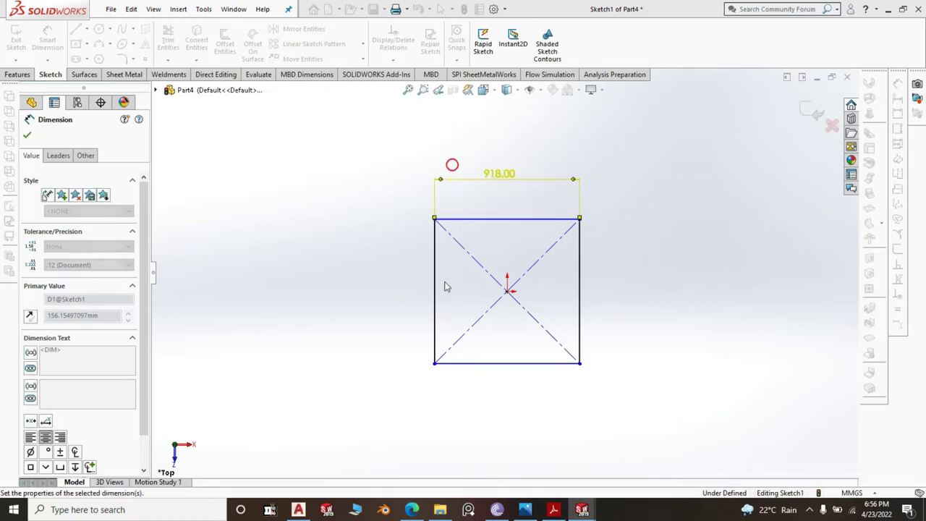
{"action": "left_click", "coordinate": [436, 278]}
{"action": "left_click", "coordinate": [379, 293]}
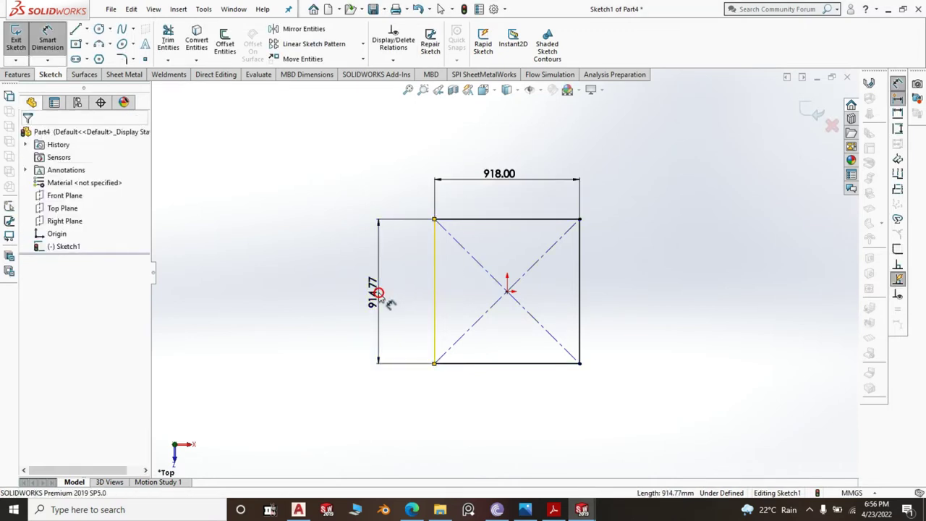
{"action": "type", "text": "718"}
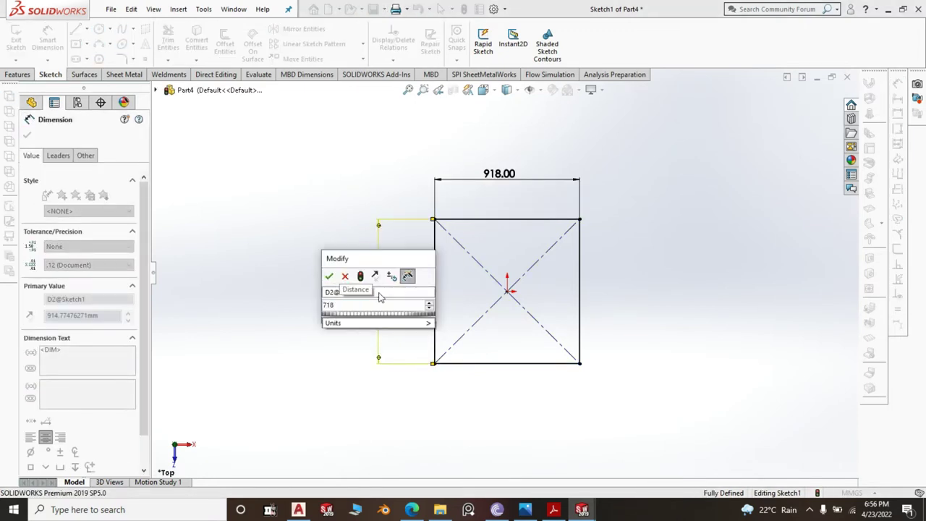
{"action": "left_click", "coordinate": [329, 276]}
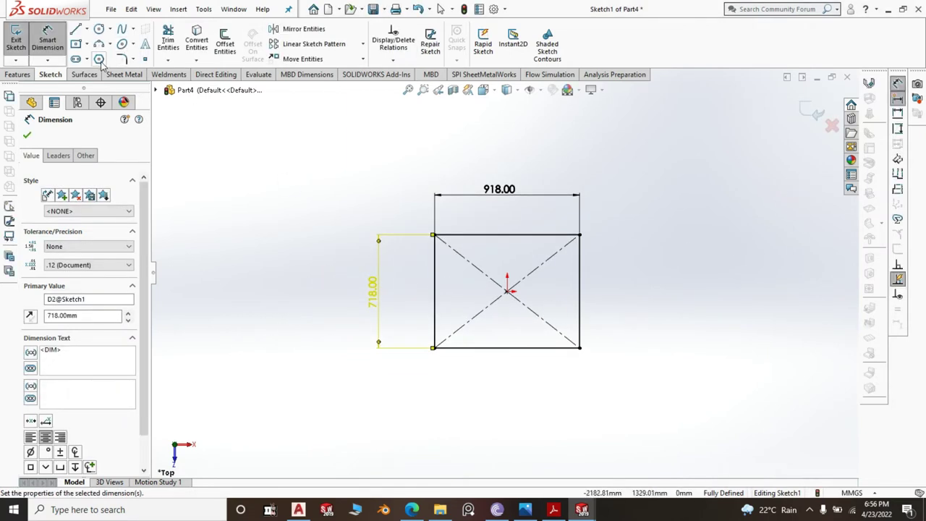
{"action": "left_click", "coordinate": [124, 74]}
- Turn the 918 × 718 rectangle into Base-Flange1 with a 1.2 mm sheet thickness
{"action": "left_click", "coordinate": [22, 42]}
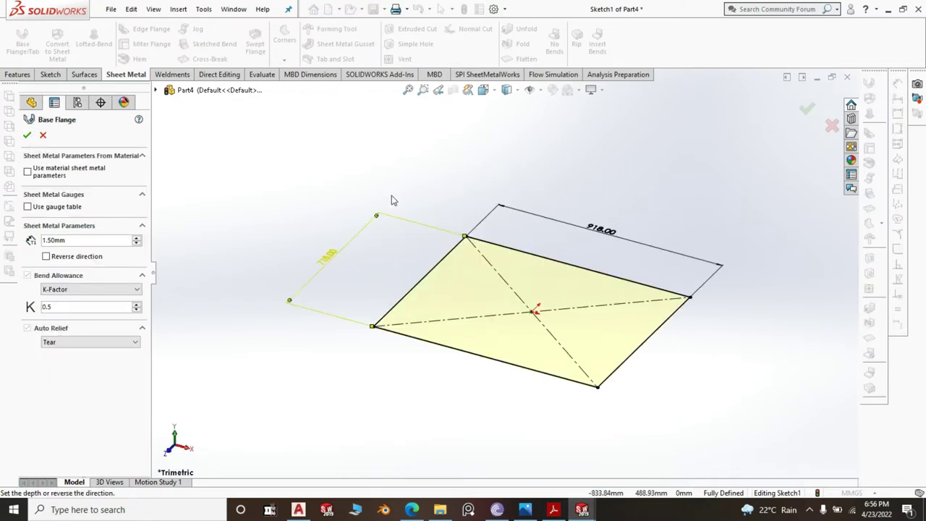
{"action": "type", "text": "1.2"}
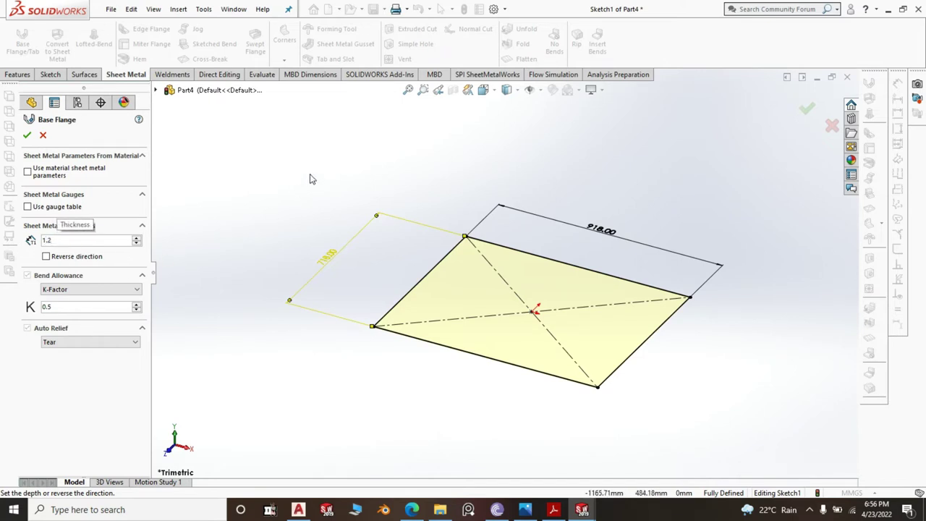
{"action": "left_click", "coordinate": [309, 178]}
{"action": "right_click", "coordinate": [309, 178]}
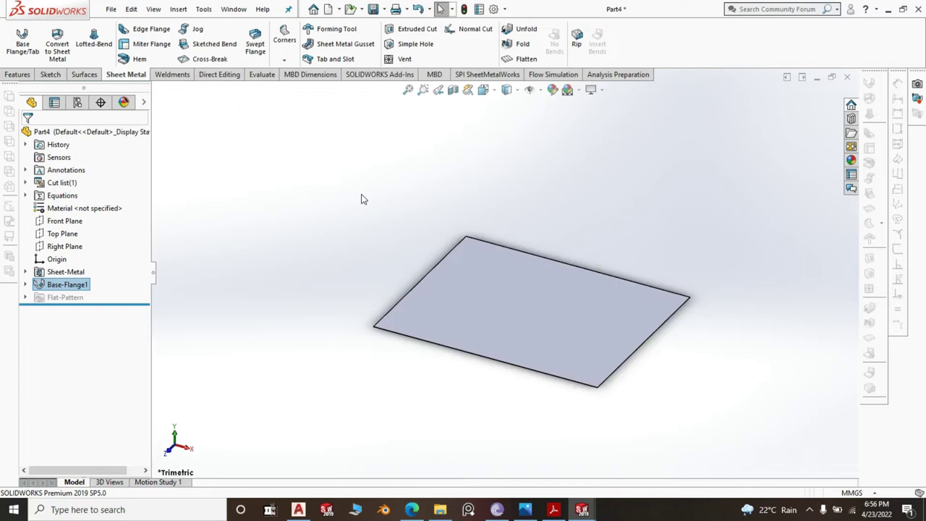
- Create Edge-Flange1 with 30 mm flanges on all four edges of the plate
{"action": "scroll", "coordinate": [626, 373], "scroll_direction": "down", "scroll_amount": 2}
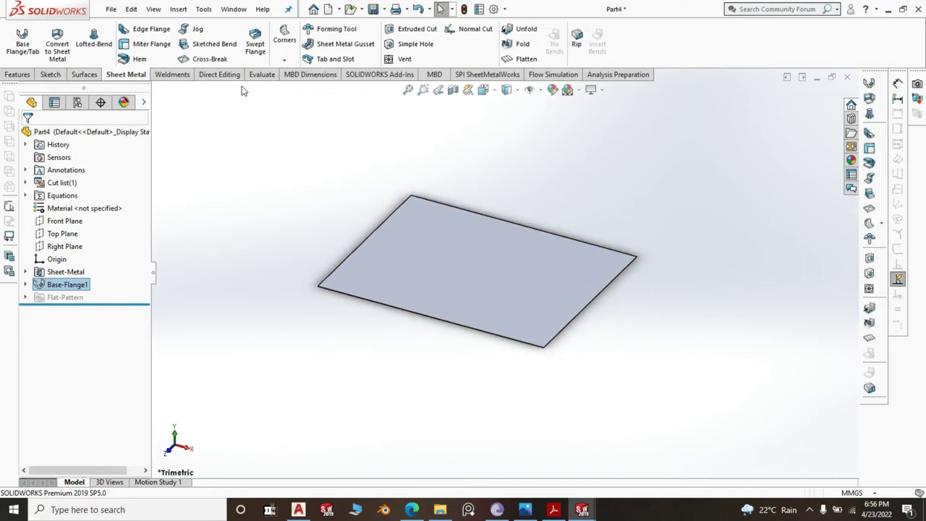
{"action": "left_click", "coordinate": [149, 29]}
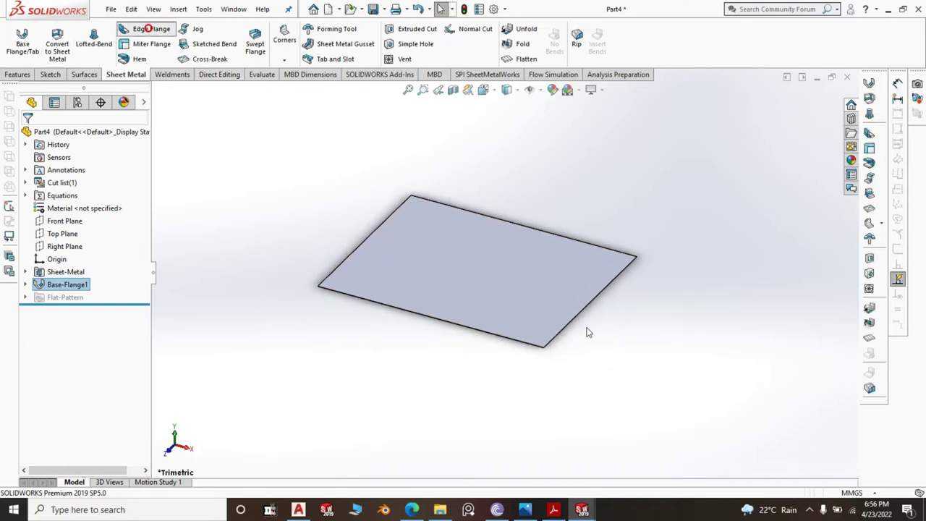
{"action": "scroll", "coordinate": [575, 316], "scroll_direction": "down", "scroll_amount": 3}
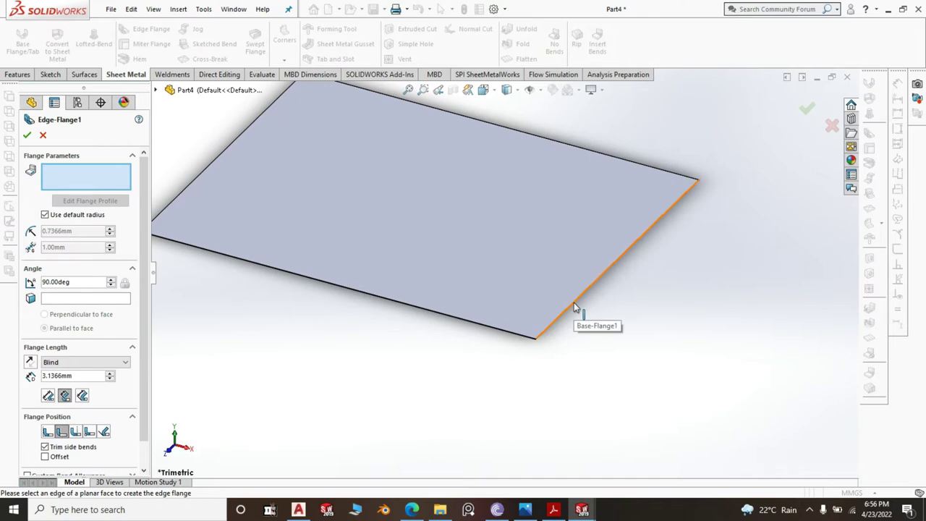
{"action": "left_click", "coordinate": [573, 304]}
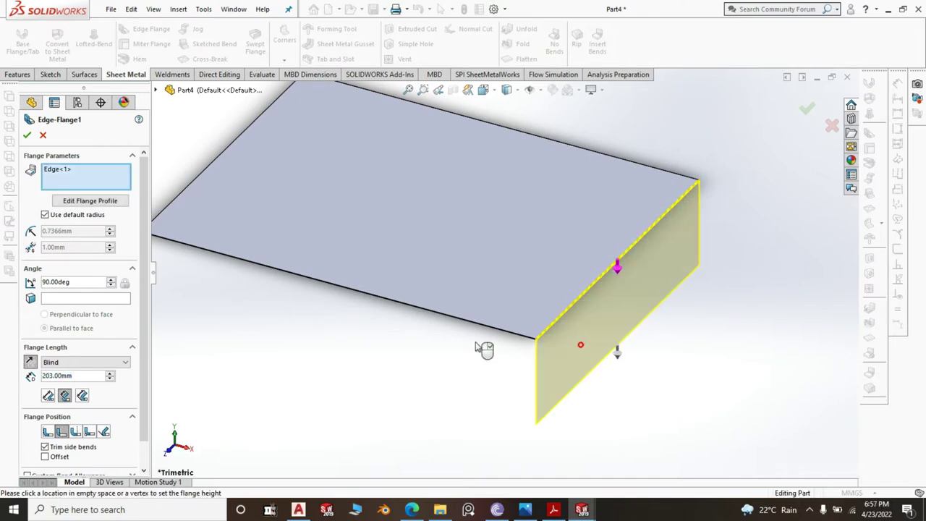
{"action": "left_click", "coordinate": [491, 328]}
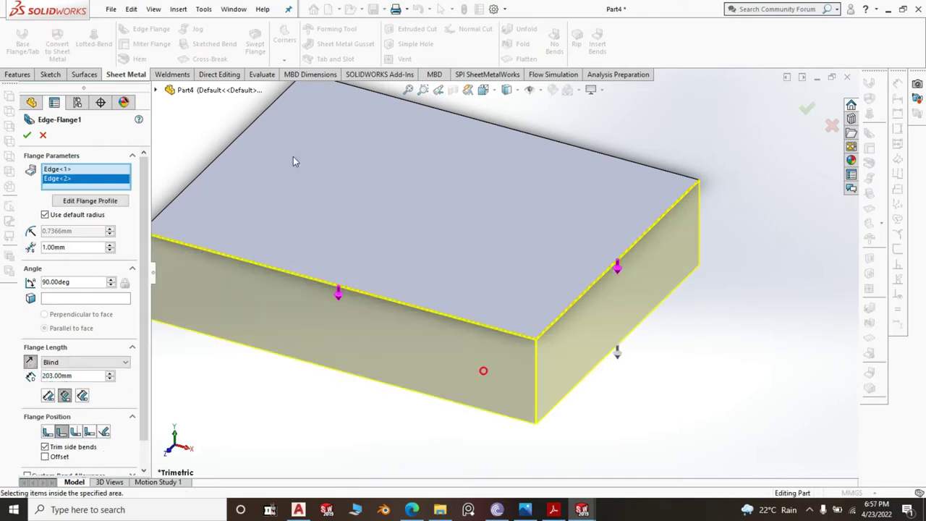
{"action": "left_click", "coordinate": [221, 149]}
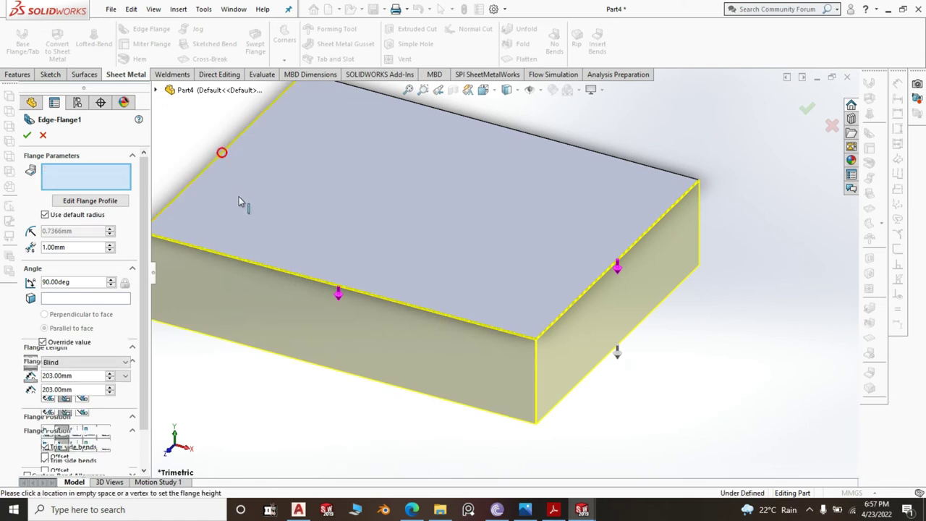
{"action": "left_click", "coordinate": [494, 126]}
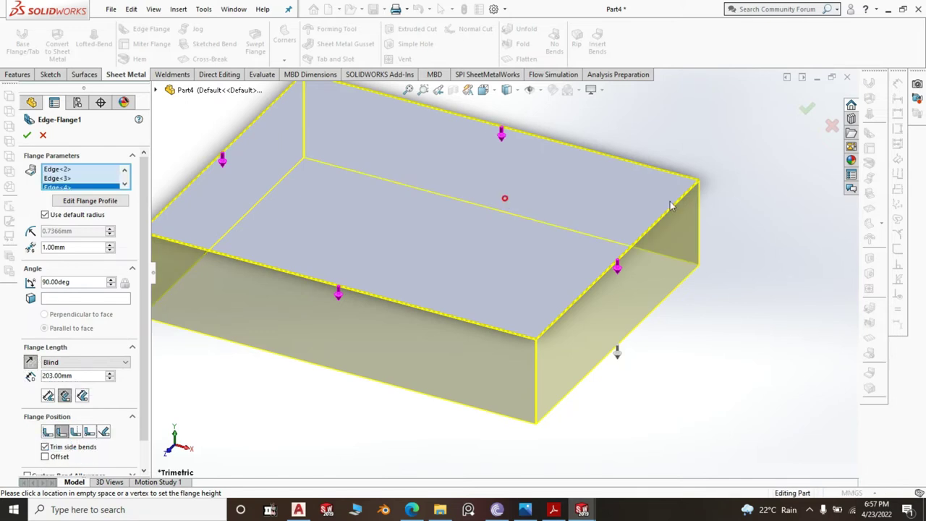
{"action": "scroll", "coordinate": [728, 202], "scroll_direction": "up", "scroll_amount": 5}
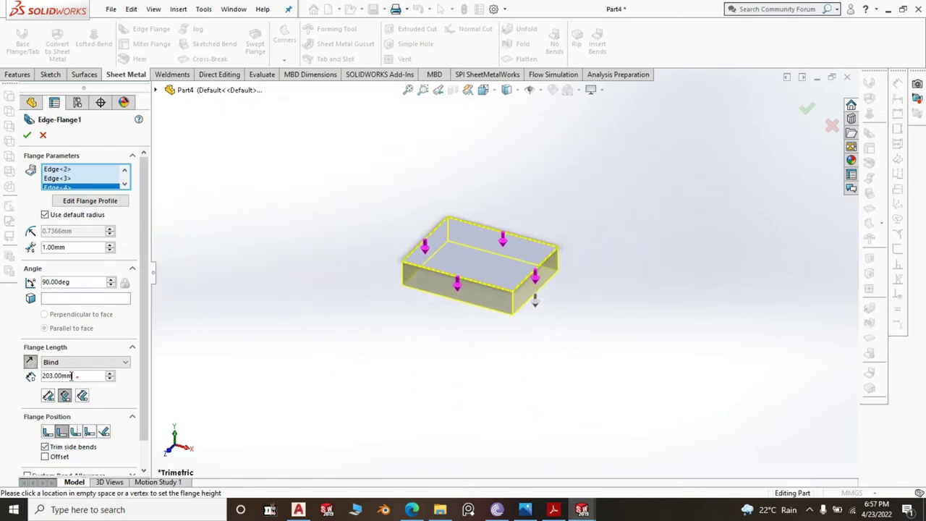
{"action": "type", "text": "30"}
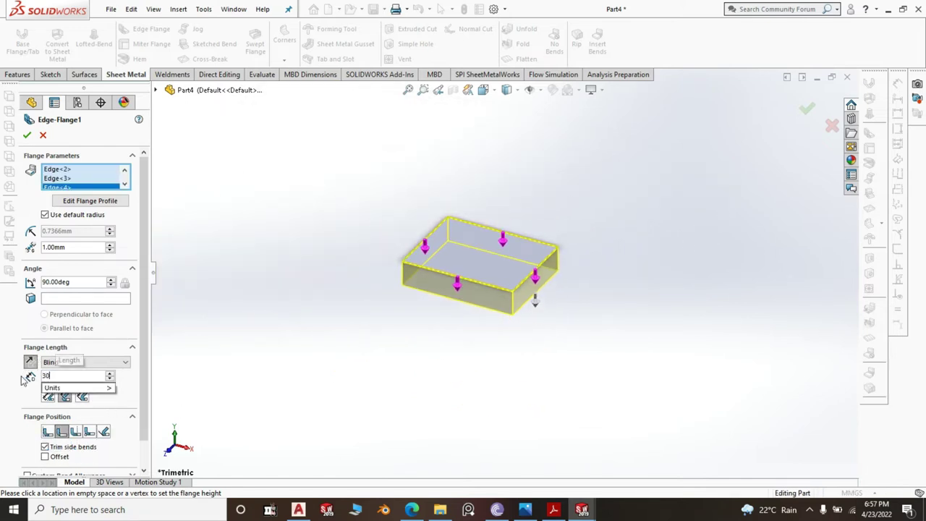
{"action": "key", "text": "Return"}
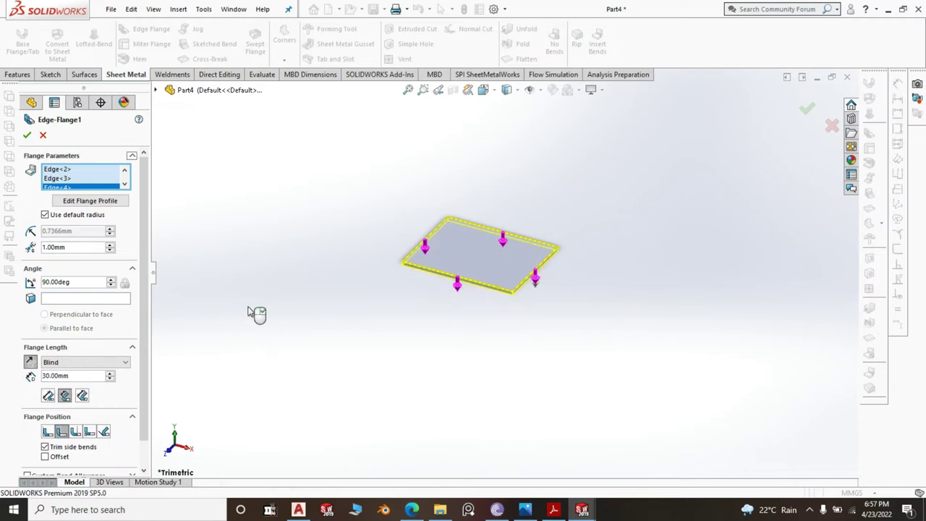
{"action": "right_click", "coordinate": [253, 311]}
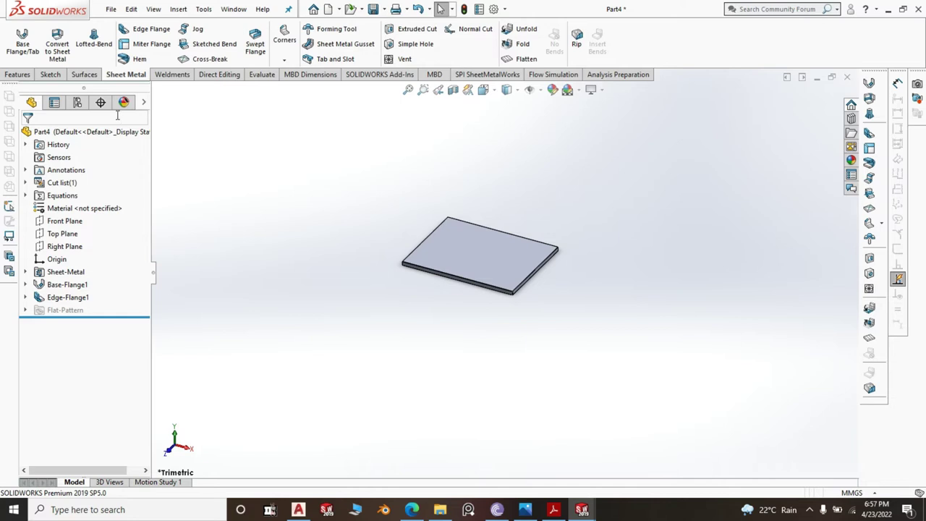
- Create Edge-Flange2 with 15 mm flanges on the four edges of the opposite face
{"action": "left_click", "coordinate": [148, 29]}
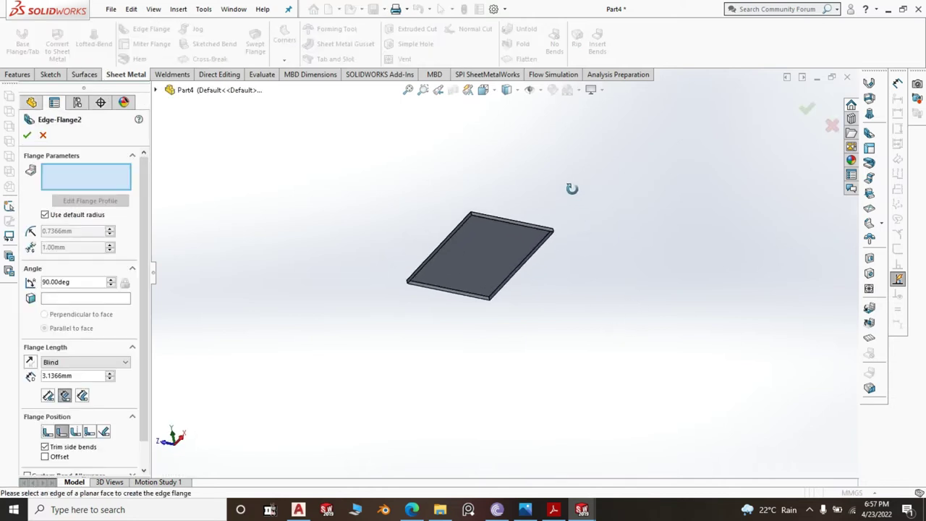
{"action": "scroll", "coordinate": [491, 237], "scroll_direction": "down", "scroll_amount": 5}
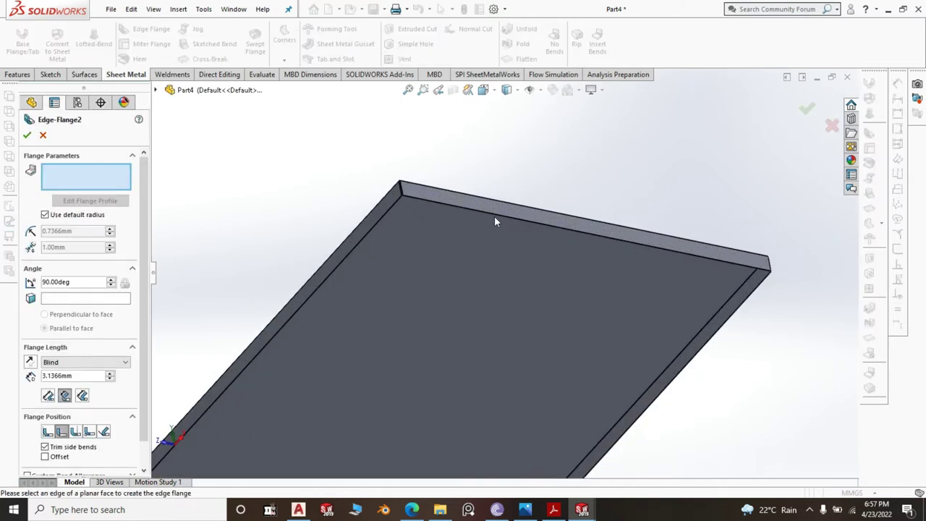
{"action": "scroll", "coordinate": [493, 225], "scroll_direction": "down", "scroll_amount": 2}
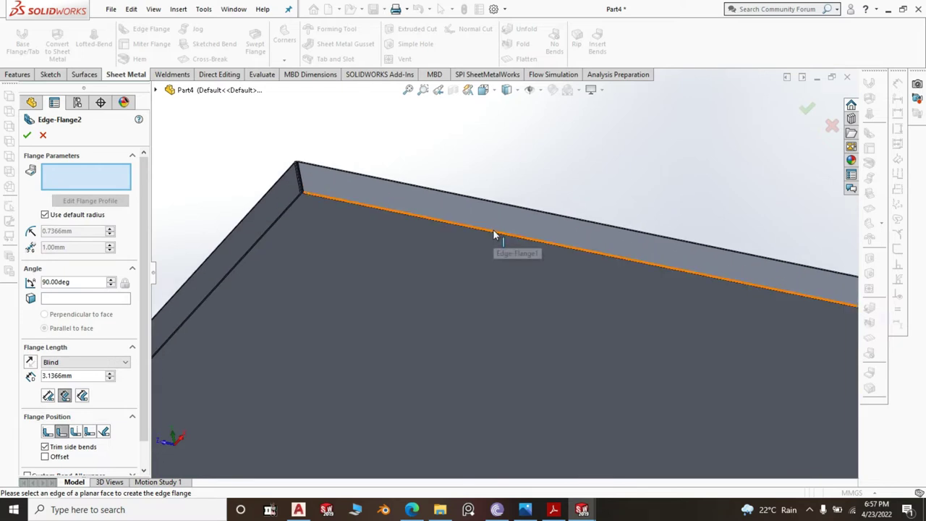
{"action": "left_click", "coordinate": [493, 231]}
{"action": "left_click", "coordinate": [196, 309]}
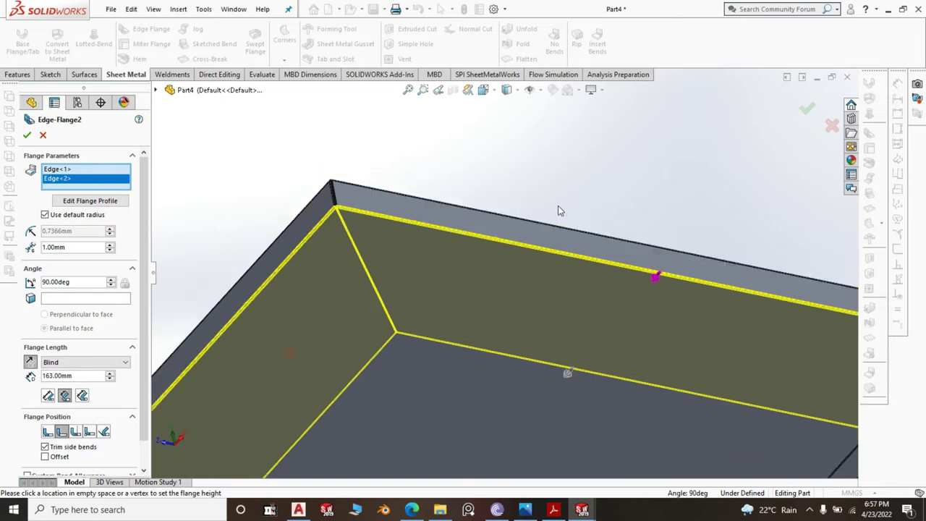
{"action": "scroll", "coordinate": [560, 206], "scroll_direction": "up", "scroll_amount": 3}
{"action": "middle_click_drag", "start_coordinate": [529, 299], "coordinate": [459, 374]}
{"action": "scroll", "coordinate": [457, 361], "scroll_direction": "down", "scroll_amount": 3}
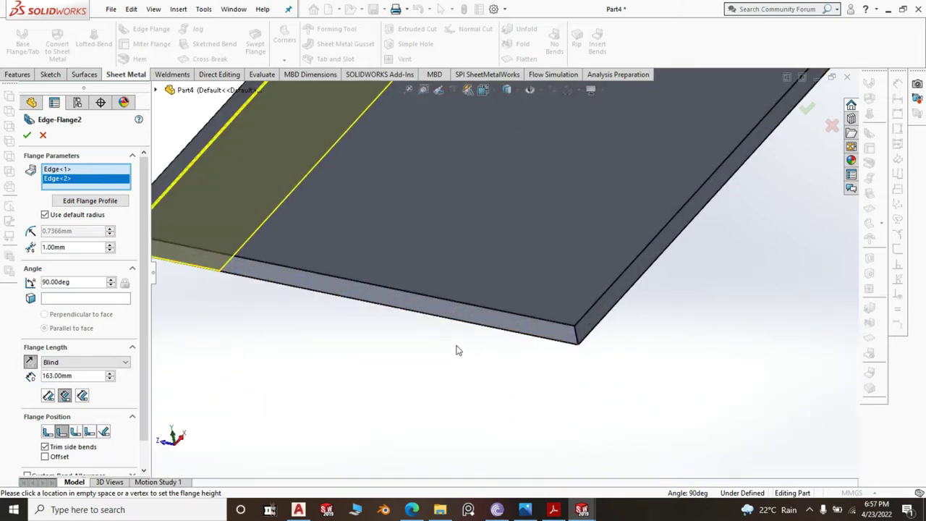
{"action": "left_click", "coordinate": [462, 327]}
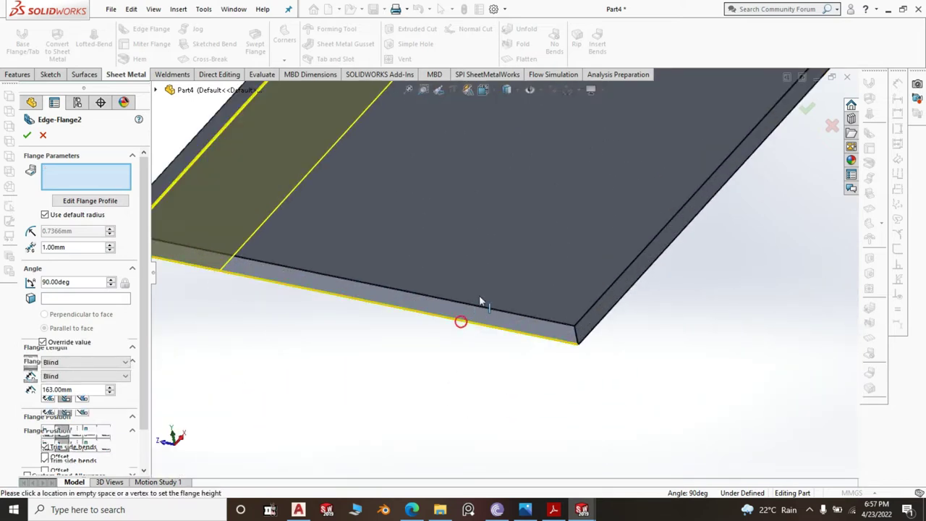
{"action": "left_click", "coordinate": [666, 252]}
{"action": "scroll", "coordinate": [516, 334], "scroll_direction": "up", "scroll_amount": 3}
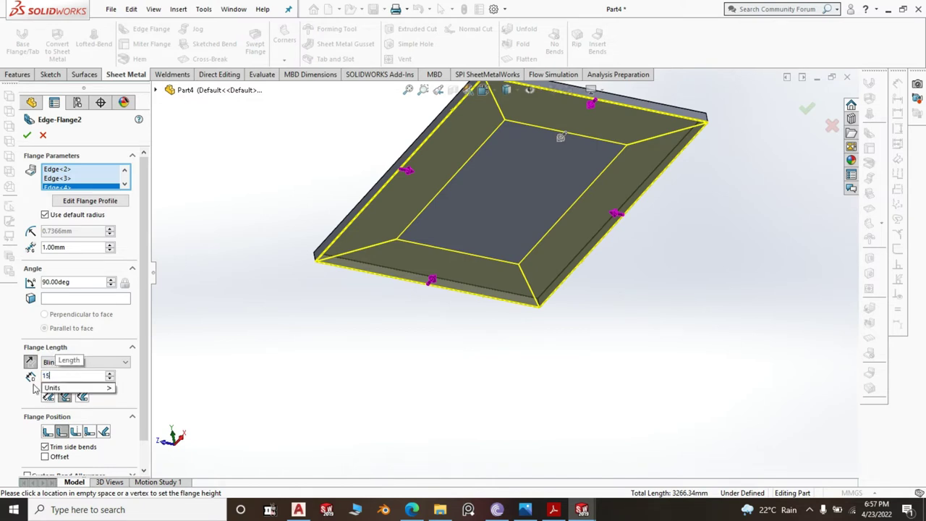
{"action": "key", "text": "Return"}
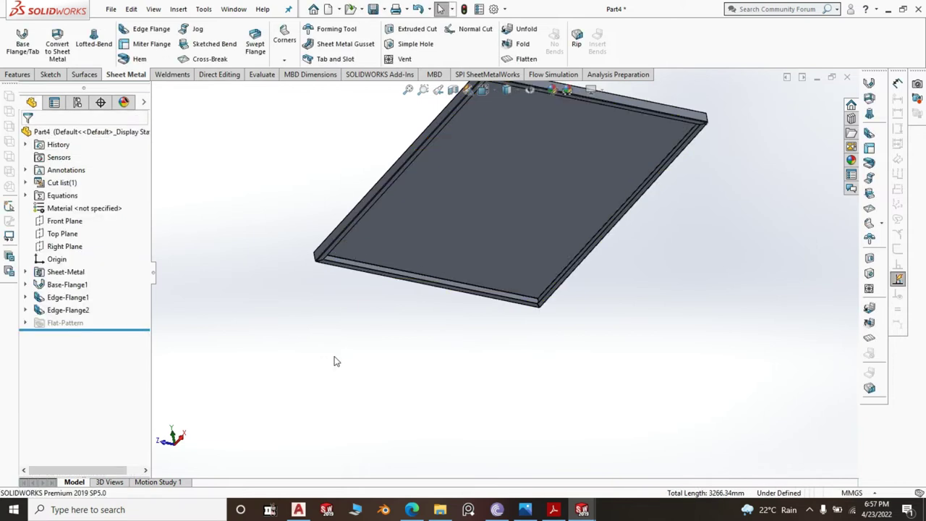
- Switch to the isometric view and start a sketch on the plate's top face
{"action": "key", "text": "space"}
{"action": "left_click", "coordinate": [433, 402]}
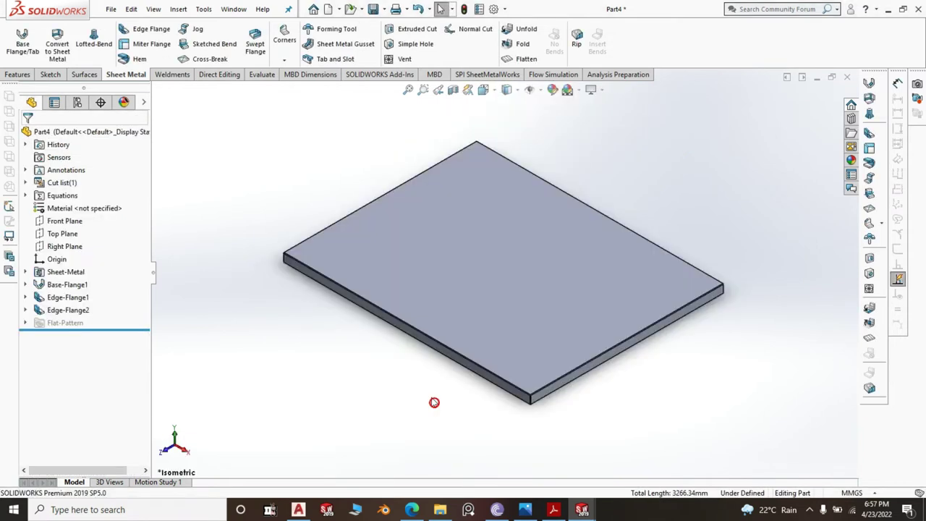
{"action": "left_click", "coordinate": [547, 342]}
{"action": "left_click", "coordinate": [598, 310]}
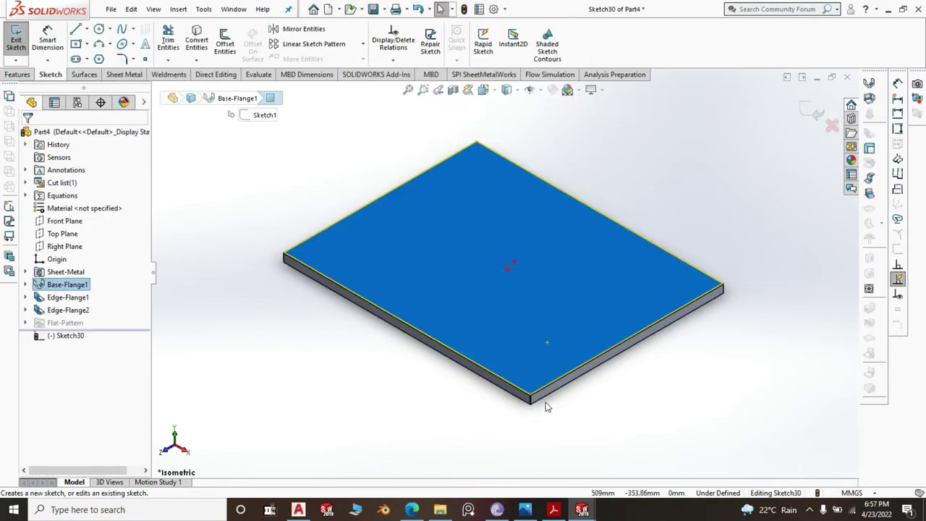
{"action": "scroll", "coordinate": [541, 397], "scroll_direction": "down", "scroll_amount": 4}
{"action": "scroll", "coordinate": [515, 350], "scroll_direction": "down", "scroll_amount": 2}
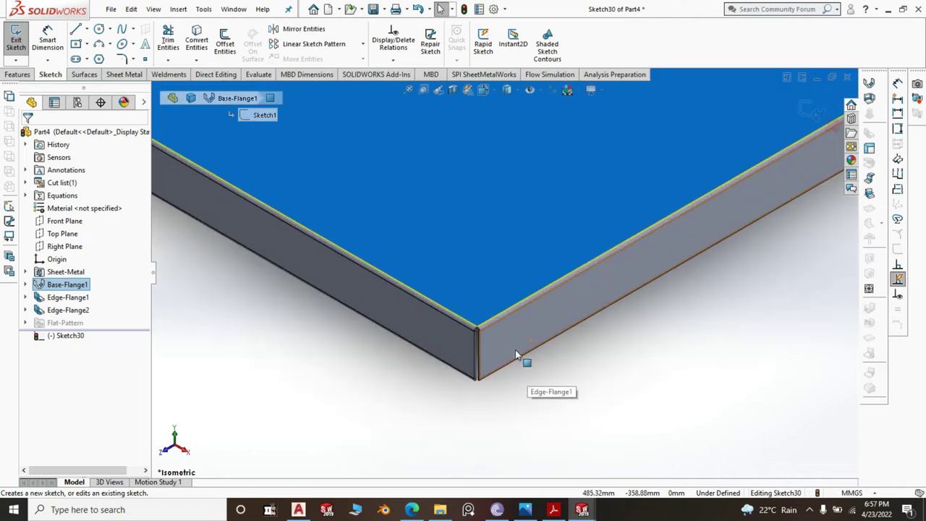
{"action": "scroll", "coordinate": [494, 335], "scroll_direction": "down", "scroll_amount": 2}
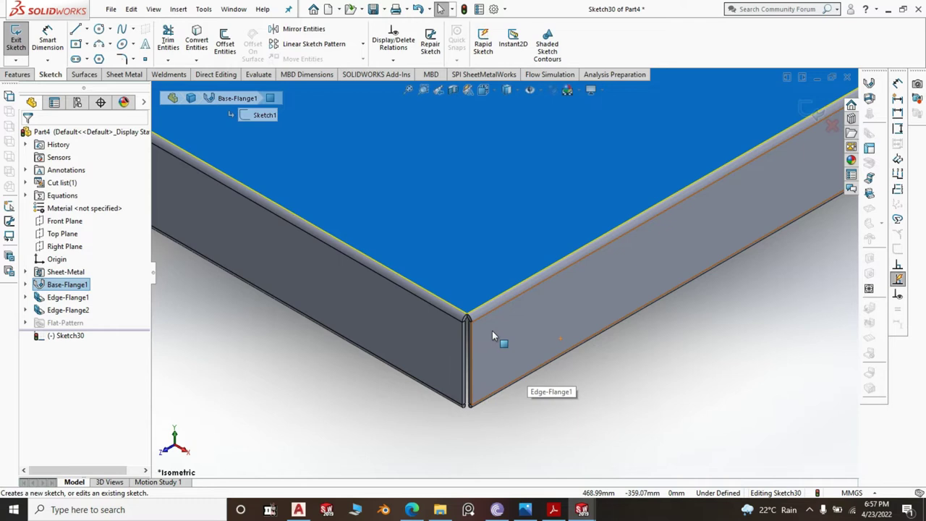
{"action": "scroll", "coordinate": [492, 330], "scroll_direction": "up", "scroll_amount": 8}
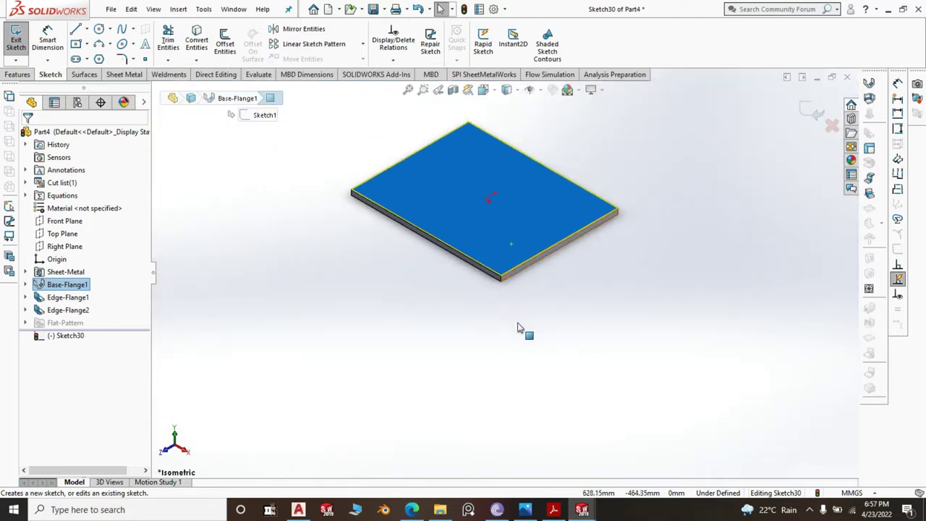
- Exit the unfinished Sketch30, discarding its changes
{"action": "left_click", "coordinate": [706, 198]}
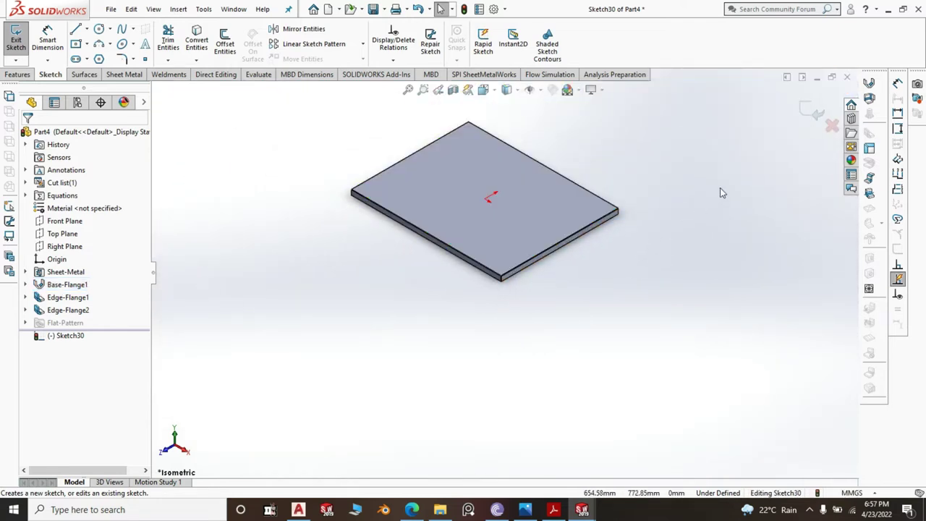
{"action": "scroll", "coordinate": [505, 288], "scroll_direction": "down", "scroll_amount": 3}
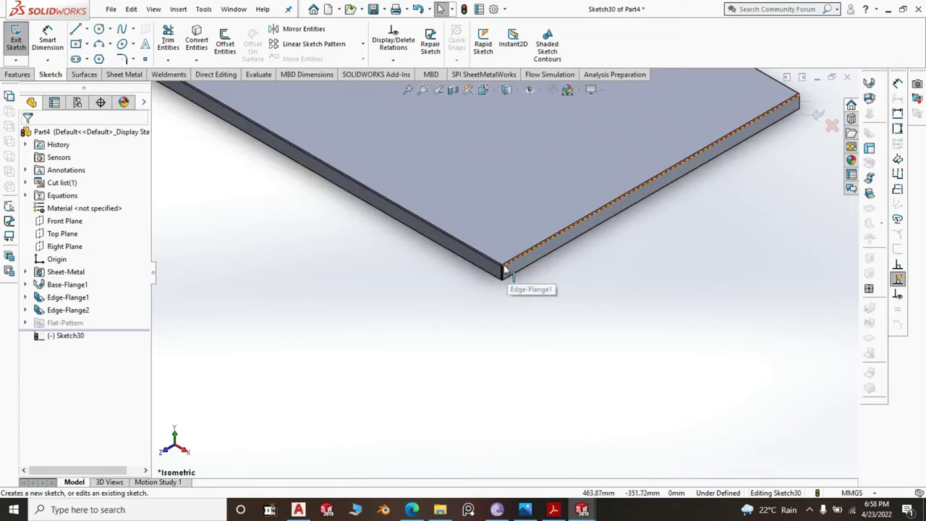
{"action": "scroll", "coordinate": [507, 270], "scroll_direction": "up", "scroll_amount": 2}
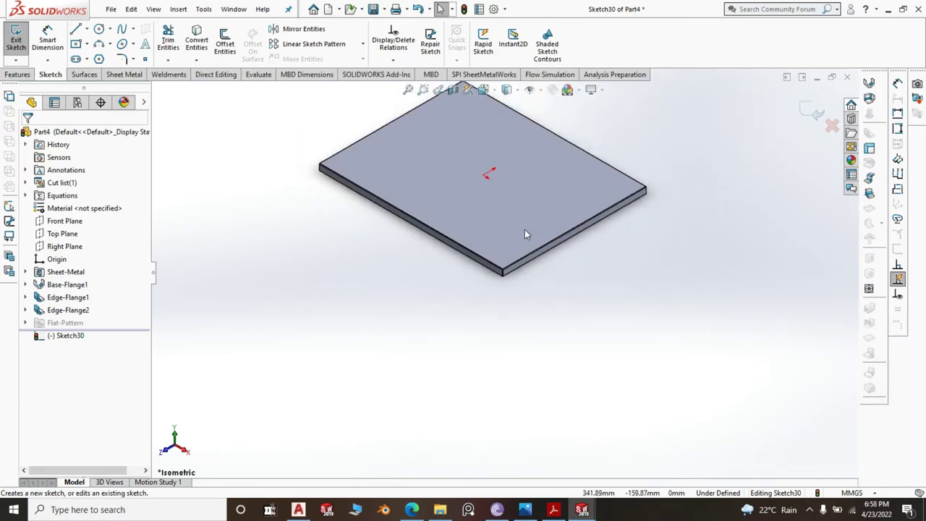
{"action": "left_click", "coordinate": [832, 125]}
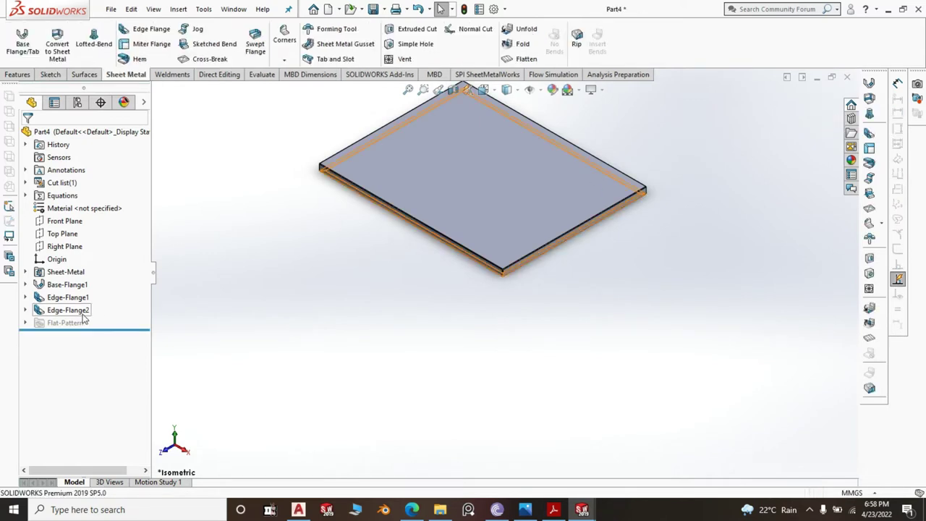
- Edit Base-Flange1's sketch and view it Normal To
{"action": "left_click", "coordinate": [72, 284]}
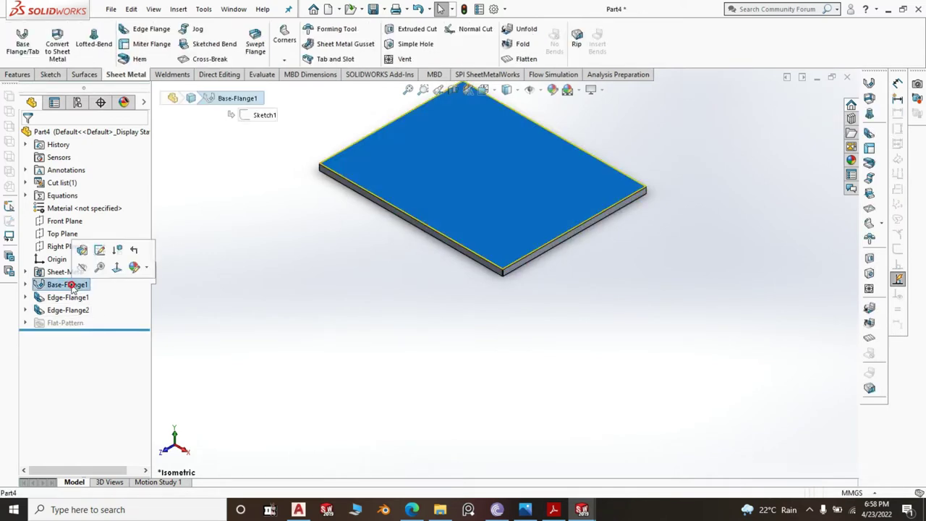
{"action": "left_click", "coordinate": [99, 250]}
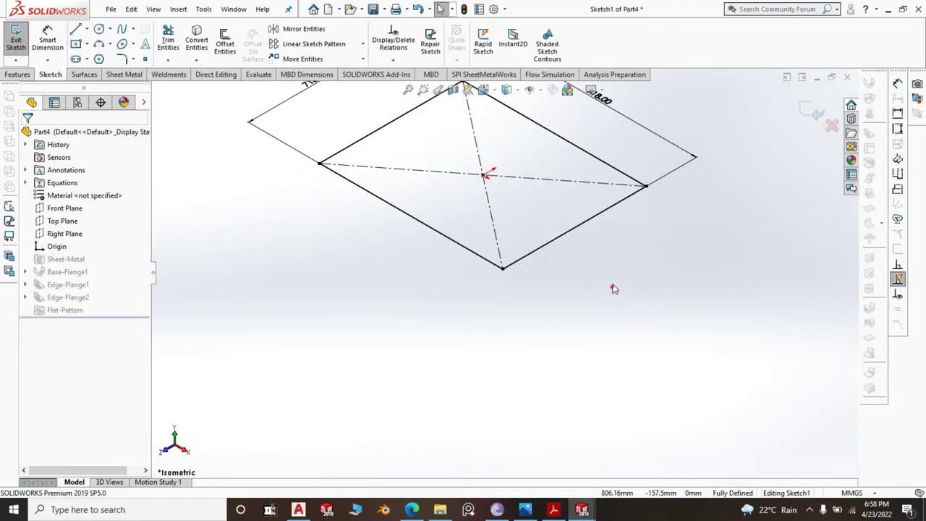
{"action": "key", "text": "space"}
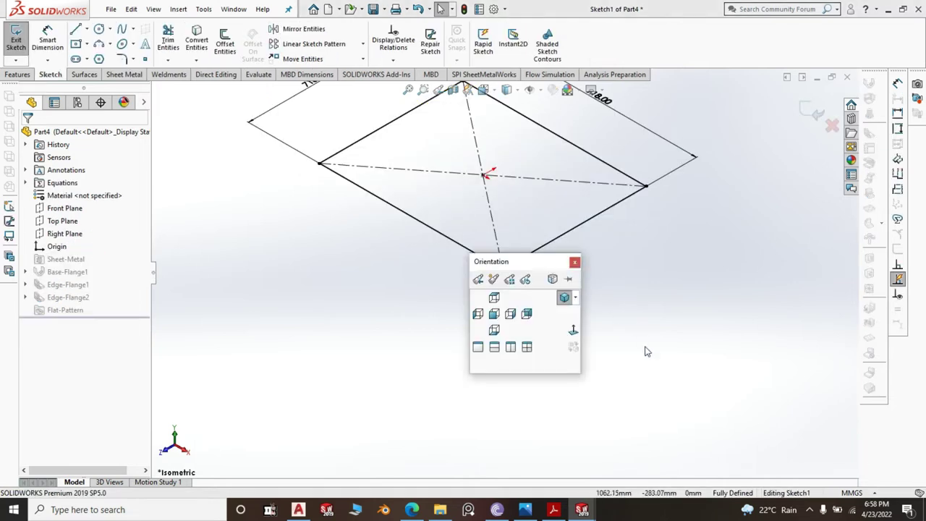
{"action": "left_click", "coordinate": [575, 332]}
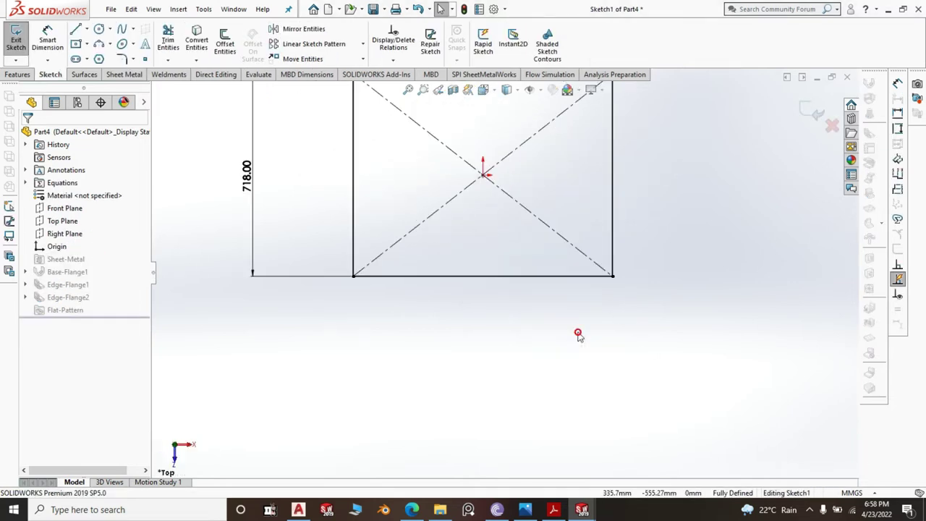
- Draw a small corner rectangle inside the outline's lower-right corner
{"action": "left_click", "coordinate": [87, 46]}
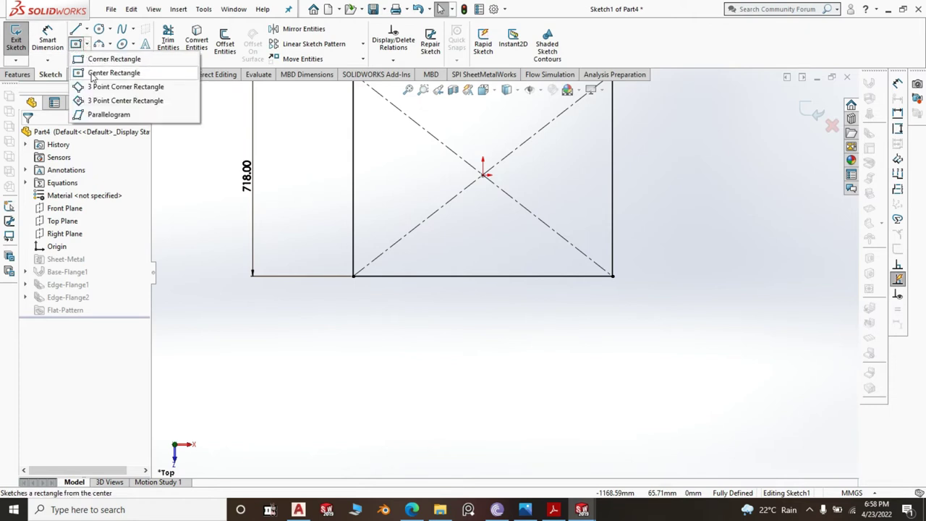
{"action": "left_click", "coordinate": [101, 72]}
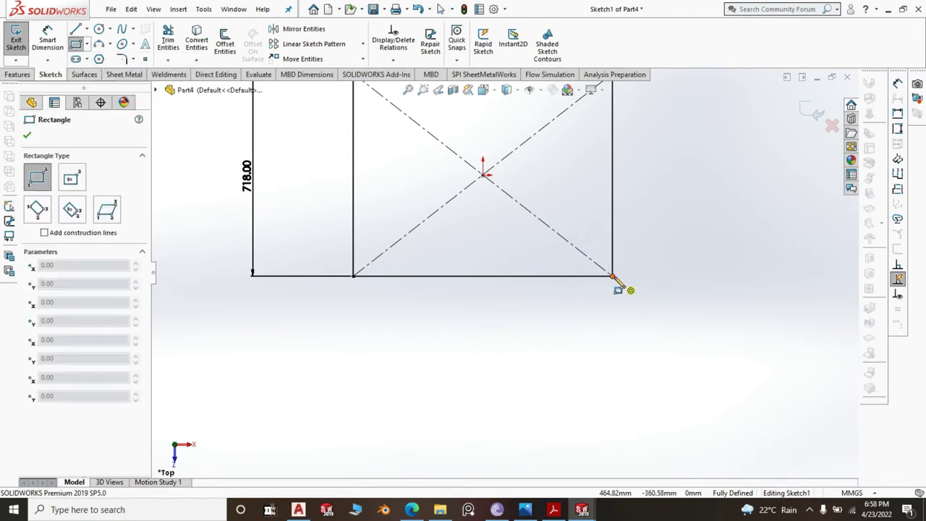
{"action": "left_click", "coordinate": [612, 276]}
{"action": "left_click", "coordinate": [559, 231]}
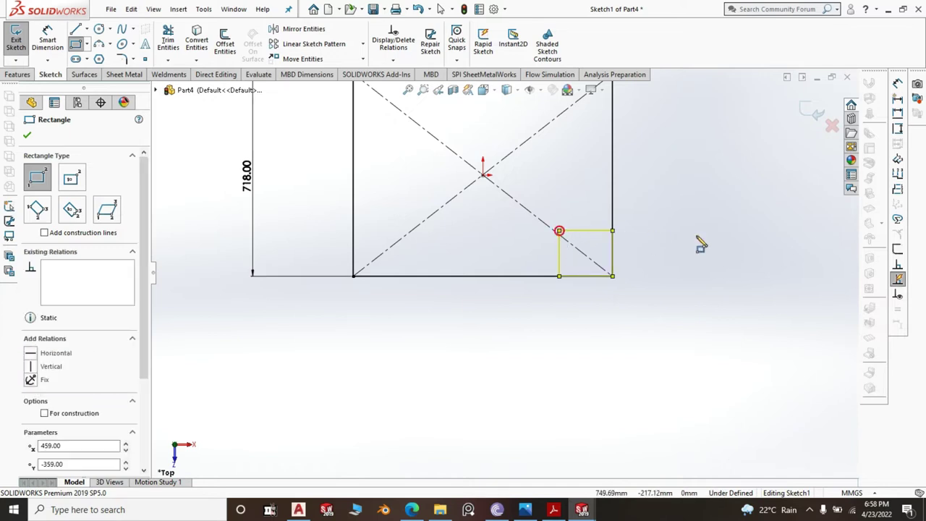
{"action": "right_click", "coordinate": [699, 238]}
{"action": "left_click", "coordinate": [751, 232]}
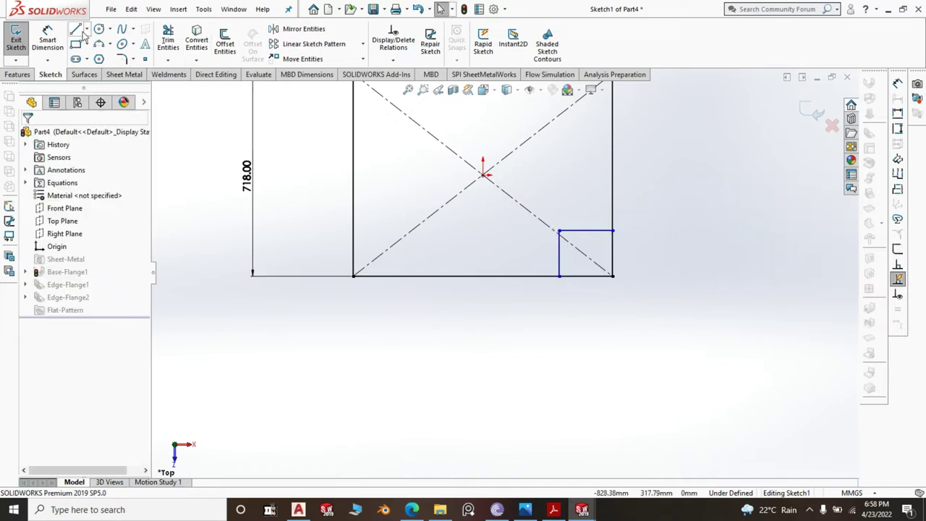
- Draw a vertical centerline from the origin down past the outline
{"action": "scroll", "coordinate": [506, 268], "scroll_direction": "up", "scroll_amount": 2}
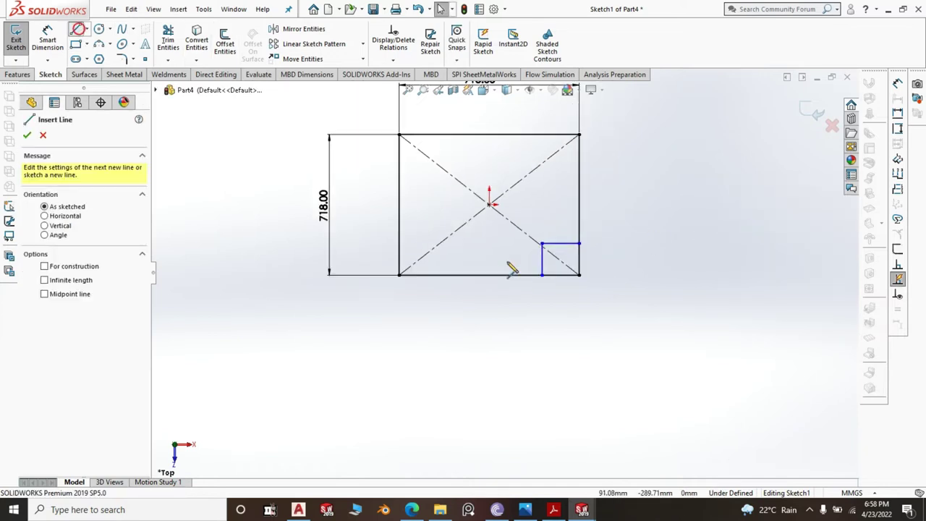
{"action": "left_click", "coordinate": [488, 205]}
{"action": "left_click", "coordinate": [489, 331]}
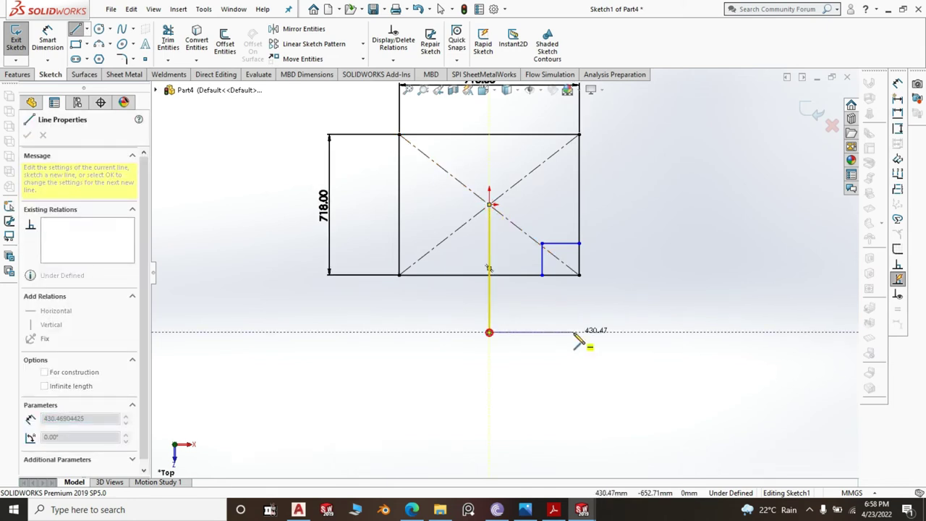
{"action": "right_click", "coordinate": [583, 334]}
{"action": "left_click", "coordinate": [600, 341]}
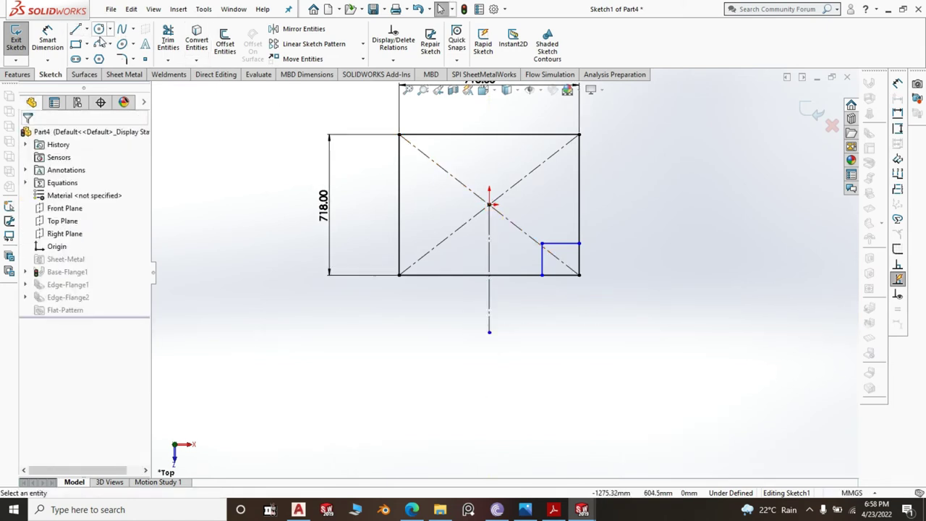
- Add a horizontal centerline from the origin, stretched out to the right
{"action": "left_click", "coordinate": [77, 30]}
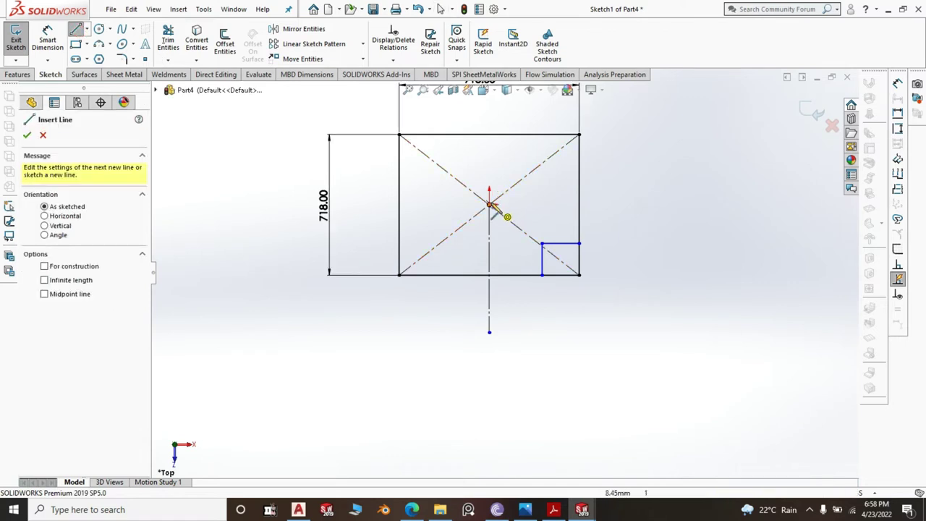
{"action": "left_click", "coordinate": [488, 205]}
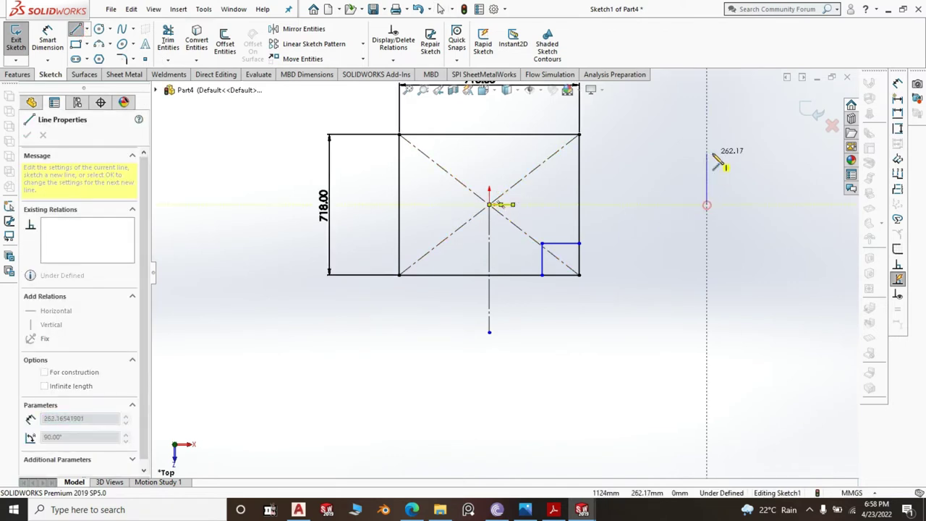
{"action": "right_click", "coordinate": [708, 205]}
{"action": "left_click", "coordinate": [741, 162]}
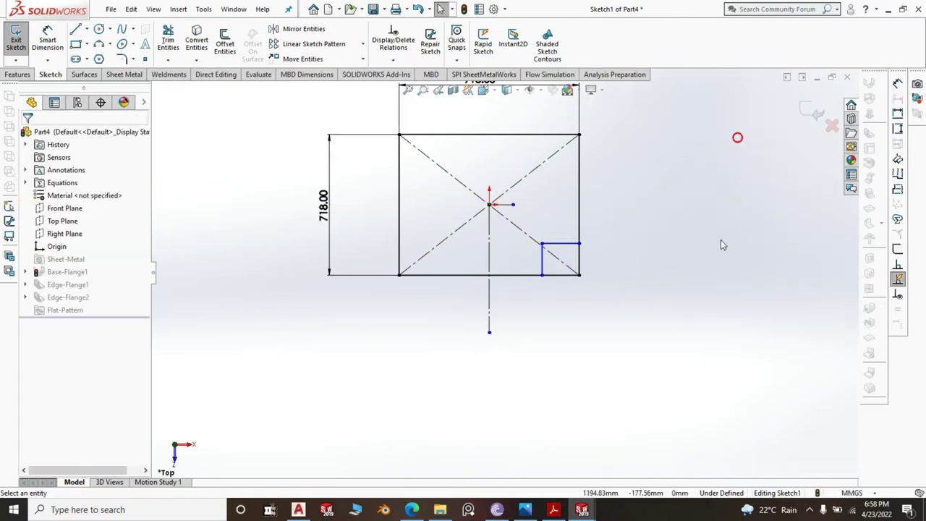
{"action": "scroll", "coordinate": [531, 217], "scroll_direction": "down", "scroll_amount": 3}
{"action": "left_click_drag", "start_coordinate": [495, 212], "coordinate": [698, 212]}
{"action": "left_click", "coordinate": [736, 259]}
- Make the small rectangle's sides equal and dimension them 41 mm
{"action": "scroll", "coordinate": [546, 253], "scroll_direction": "up", "scroll_amount": 1}
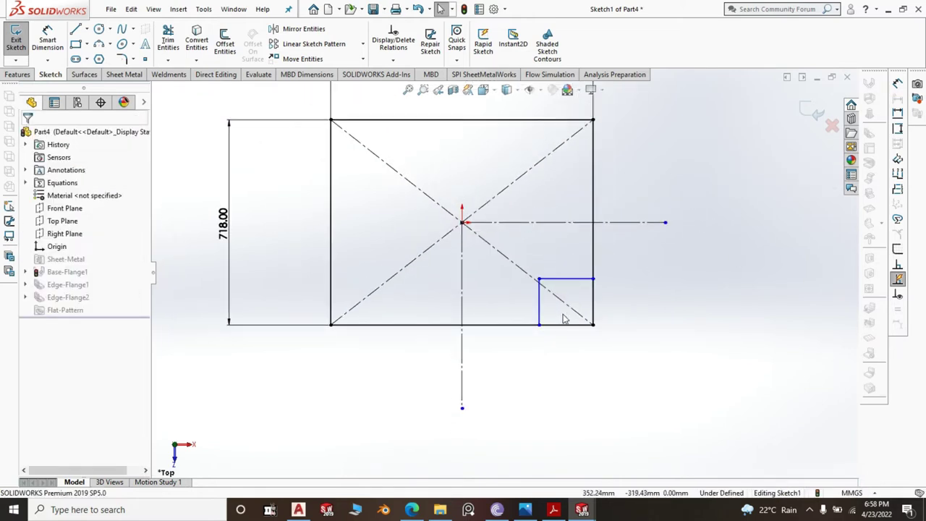
{"action": "left_click", "coordinate": [542, 310]}
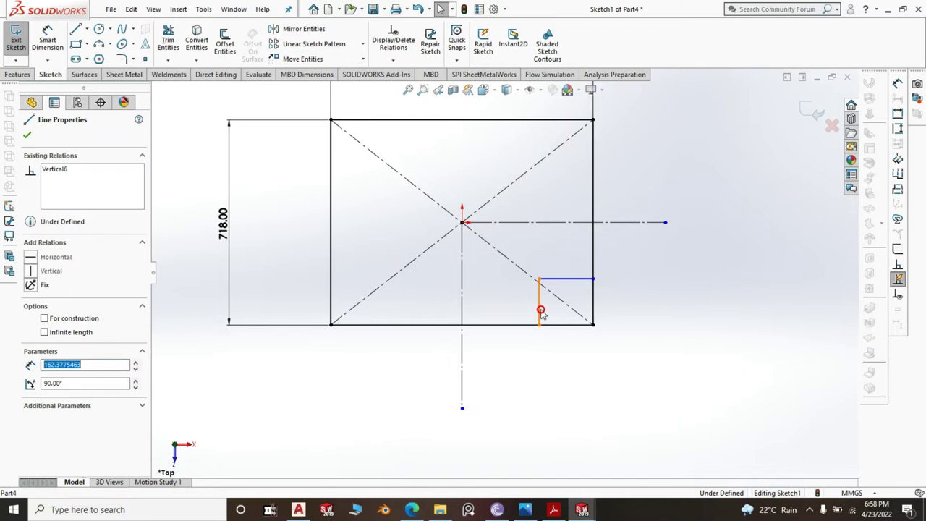
{"action": "left_click", "coordinate": [577, 280], "text": "ctrl"}
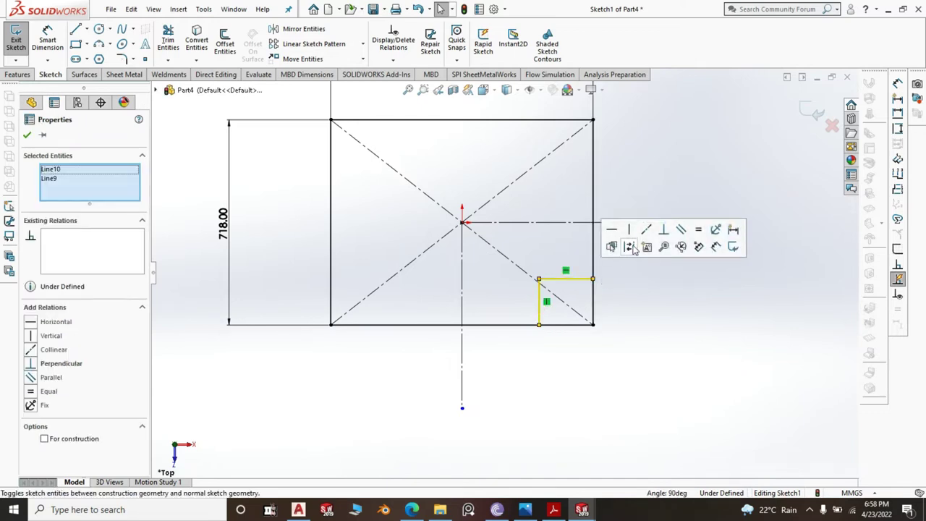
{"action": "left_click", "coordinate": [699, 232]}
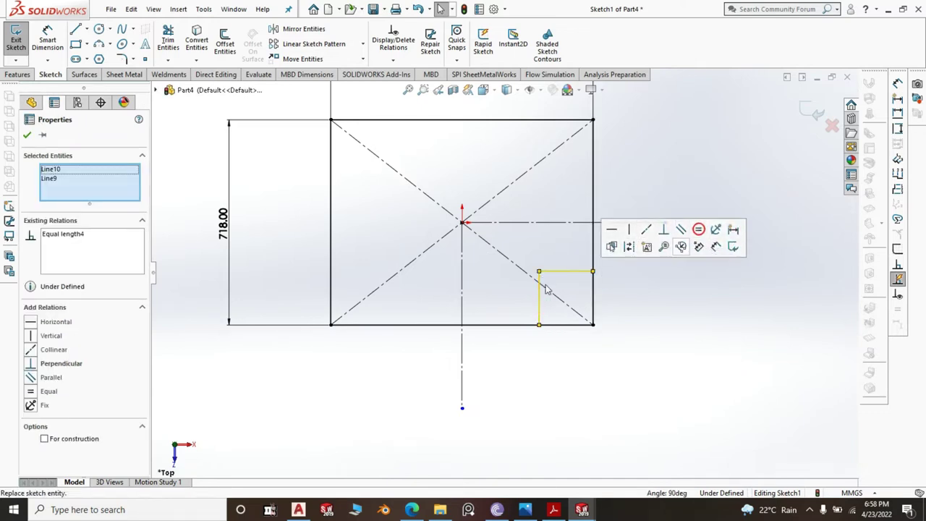
{"action": "left_click", "coordinate": [48, 34]}
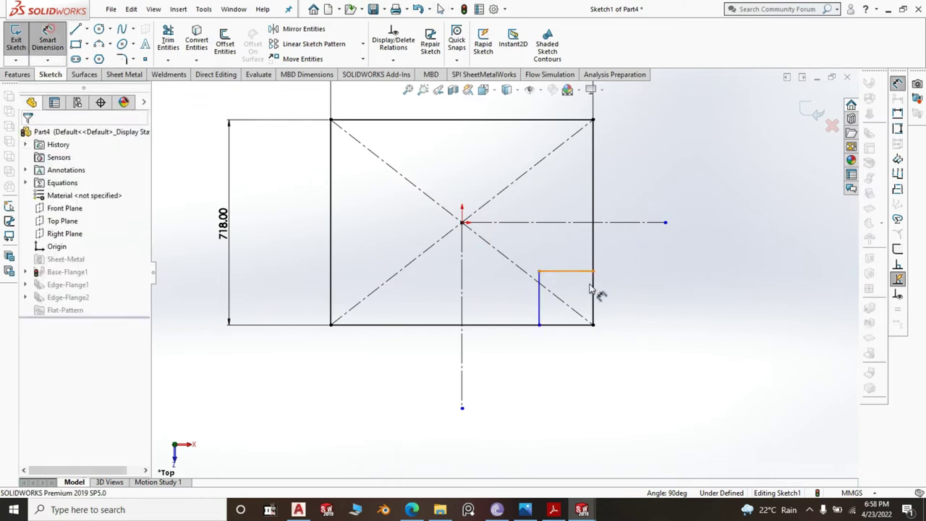
{"action": "left_click", "coordinate": [568, 272]}
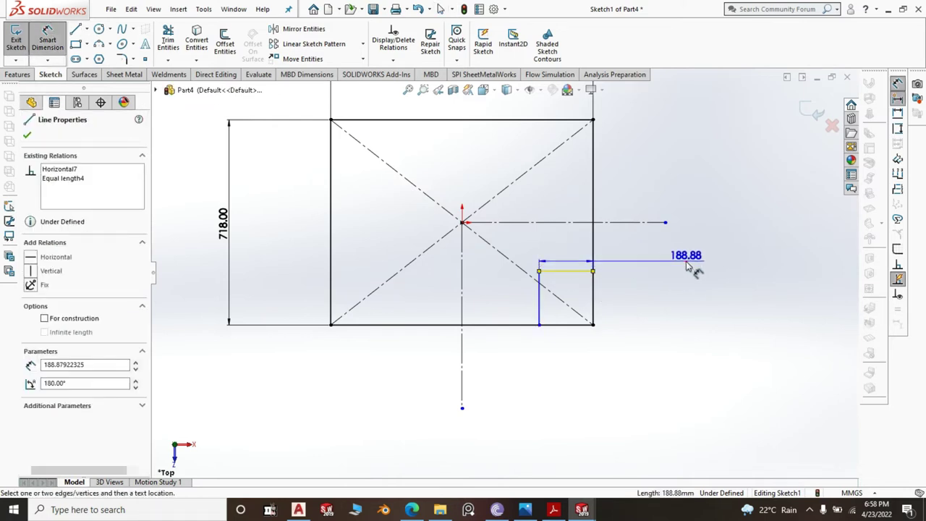
{"action": "left_click", "coordinate": [686, 262]}
{"action": "type", "text": "41"}
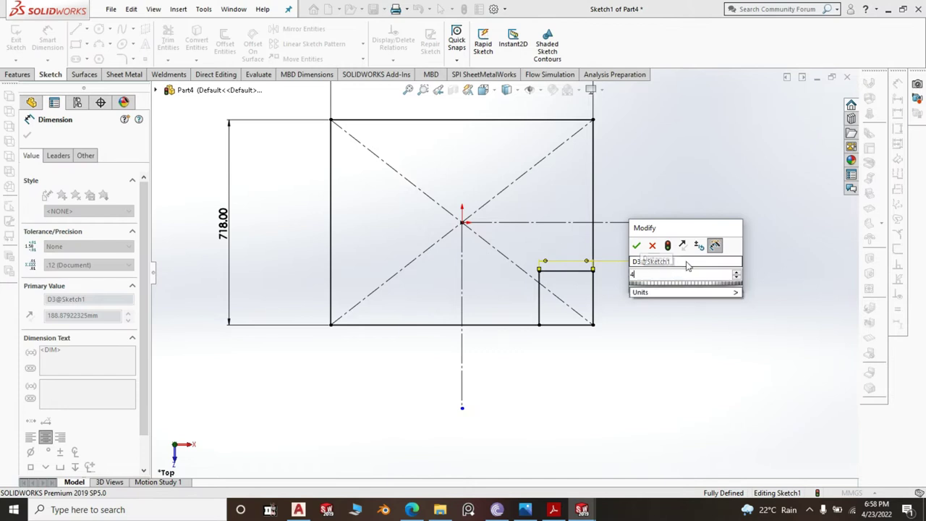
{"action": "left_click", "coordinate": [637, 245]}
{"action": "scroll", "coordinate": [621, 329], "scroll_direction": "down", "scroll_amount": 2}
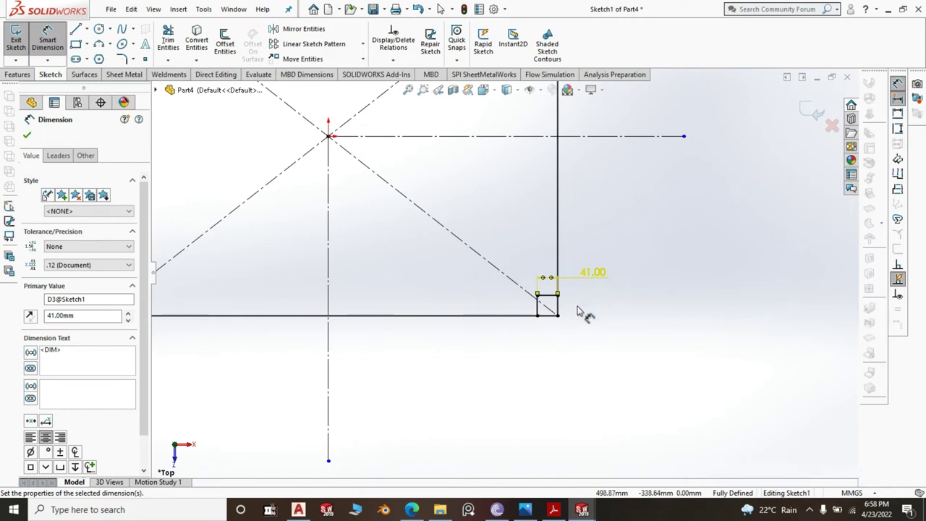
{"action": "key", "text": "z"}
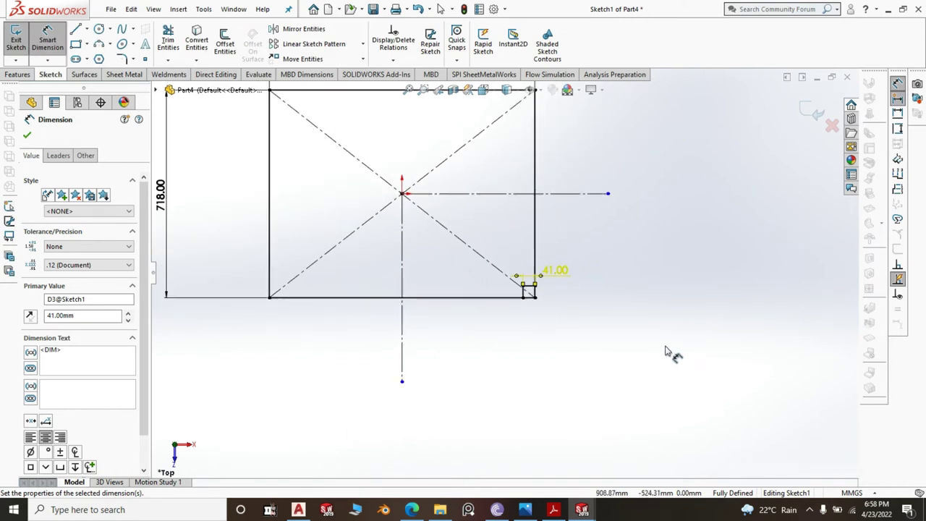
{"action": "left_click", "coordinate": [28, 136]}
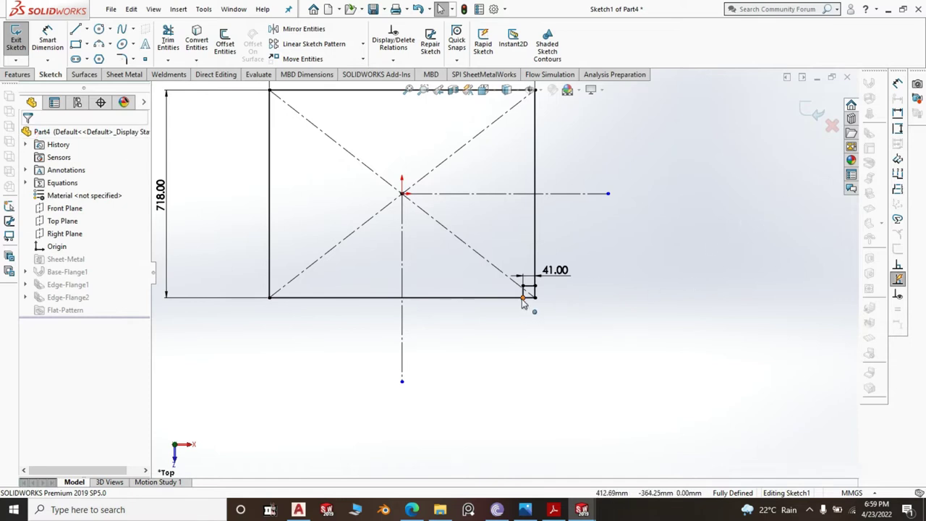
- Check the corner square's relations and select its two lines
{"action": "scroll", "coordinate": [524, 302], "scroll_direction": "down", "scroll_amount": 5}
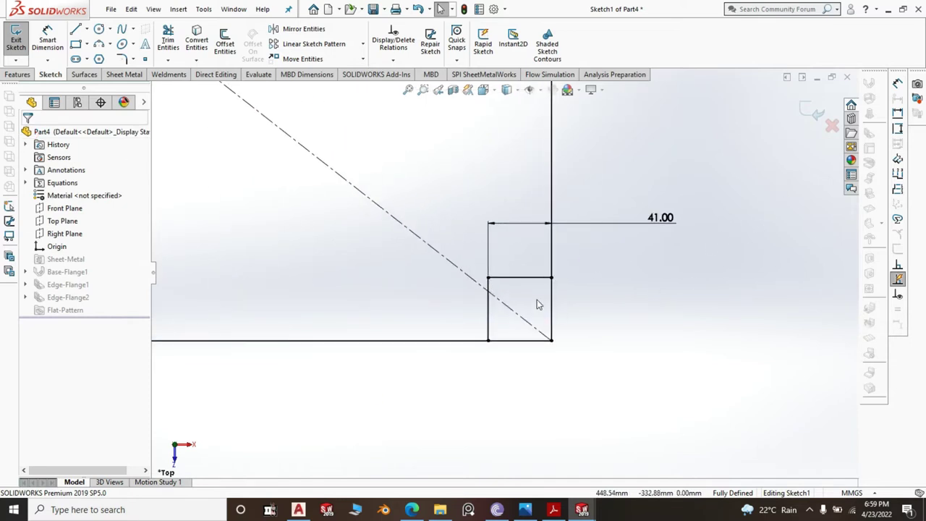
{"action": "mouse_move", "coordinate": [504, 287]}
{"action": "left_mouse_down"}
{"action": "mouse_move", "coordinate": [480, 274]}
{"action": "mouse_move", "coordinate": [508, 275]}
{"action": "left_mouse_up"}
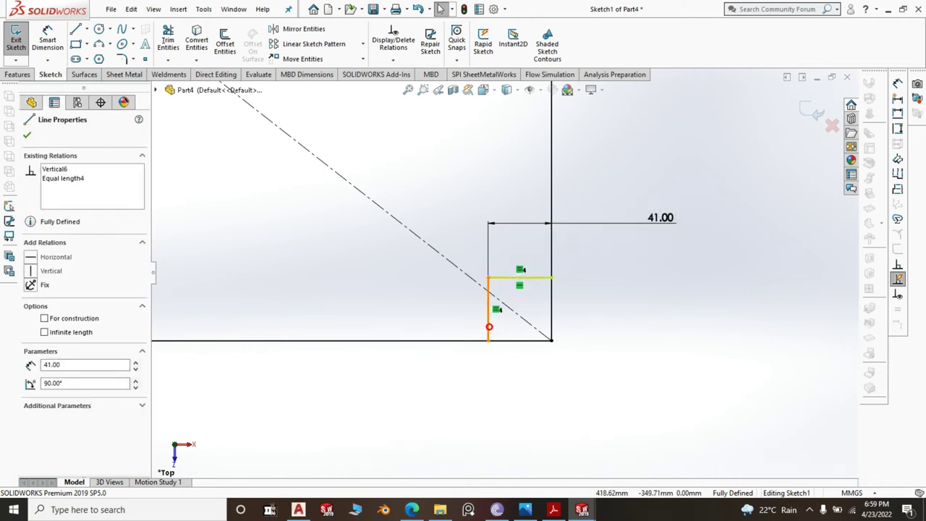
{"action": "left_click", "coordinate": [519, 341], "text": "ctrl"}
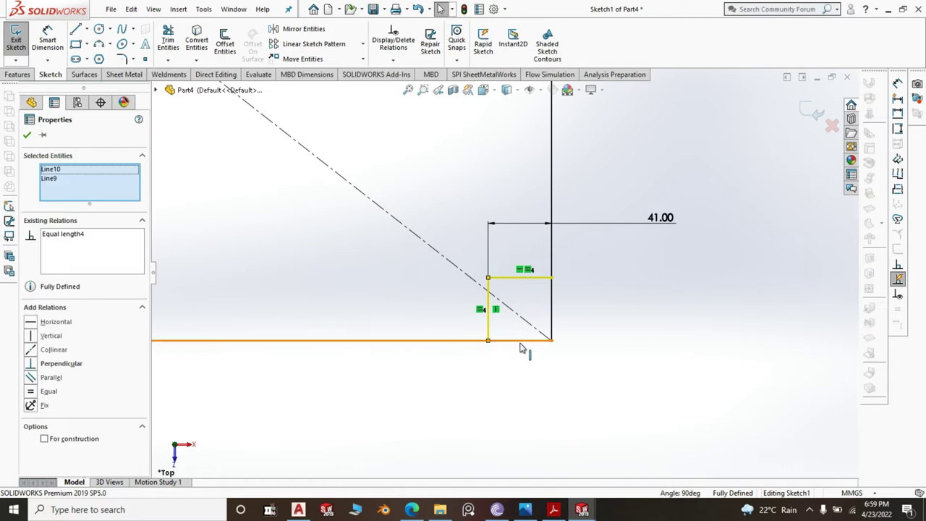
{"action": "left_click", "coordinate": [727, 350]}
{"action": "scroll", "coordinate": [721, 347], "scroll_direction": "up", "scroll_amount": 3}
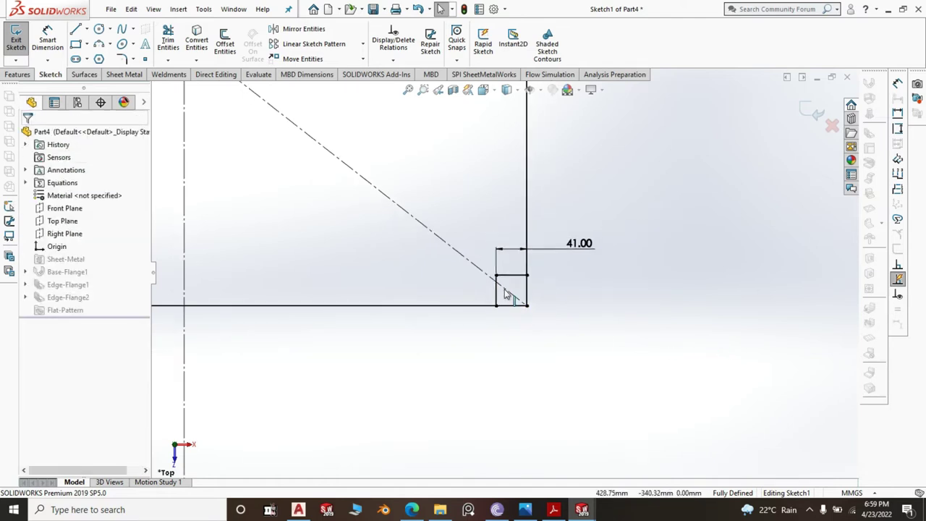
{"action": "scroll", "coordinate": [506, 293], "scroll_direction": "down", "scroll_amount": 5}
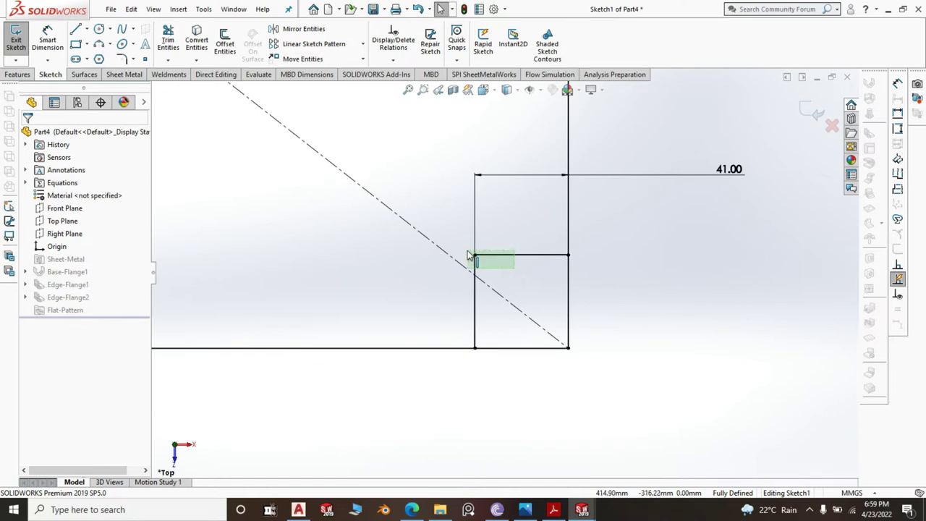
{"action": "left_click_drag", "start_coordinate": [514, 268], "coordinate": [466, 249]}
- Mirror the lower-right corner square about the horizontal centreline to the upper-right corner
{"action": "scroll", "coordinate": [655, 347], "scroll_direction": "up", "scroll_amount": 3}
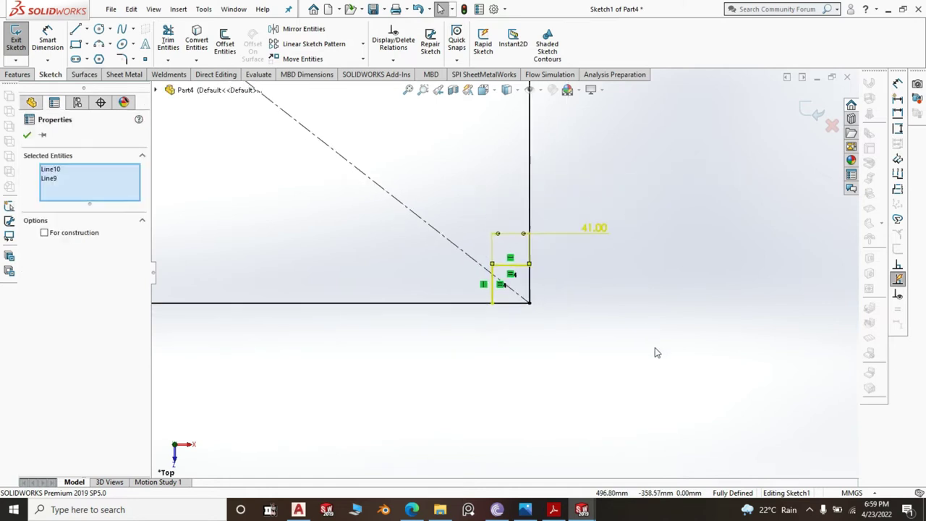
{"action": "left_click", "coordinate": [304, 29]}
{"action": "scroll", "coordinate": [597, 282], "scroll_direction": "up", "scroll_amount": 3}
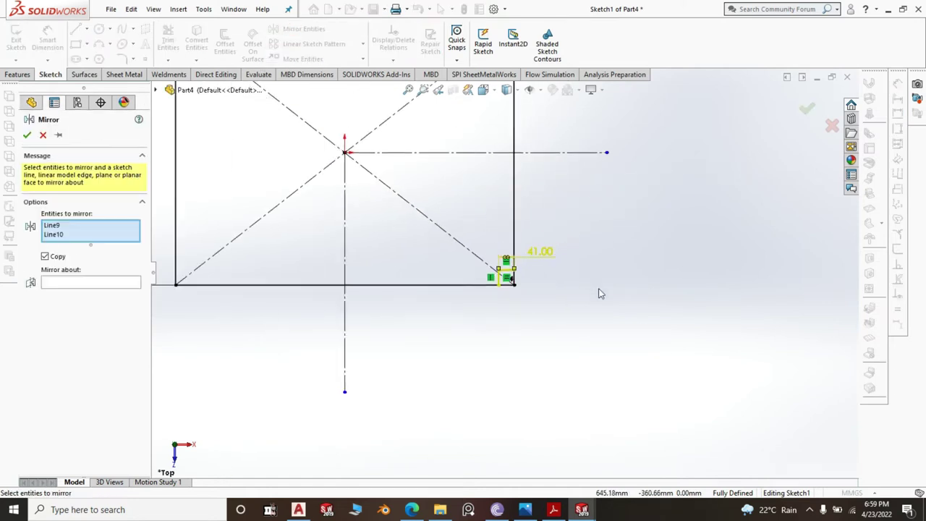
{"action": "left_click", "coordinate": [535, 205]}
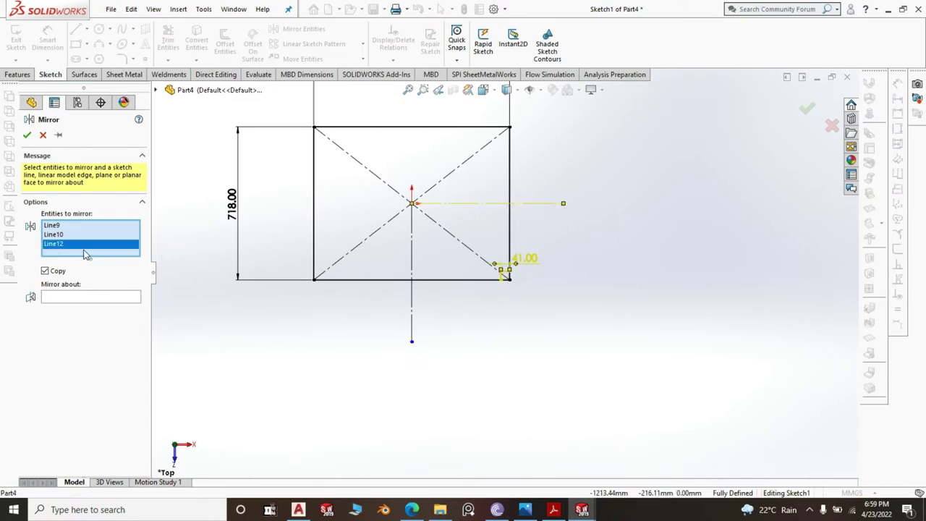
{"action": "right_click", "coordinate": [84, 250]}
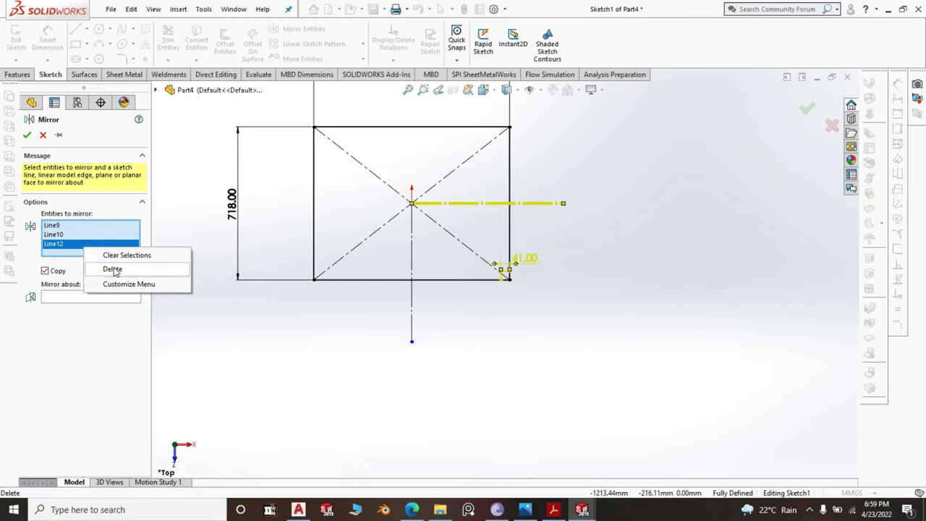
{"action": "left_click", "coordinate": [113, 267]}
{"action": "left_click", "coordinate": [95, 288]}
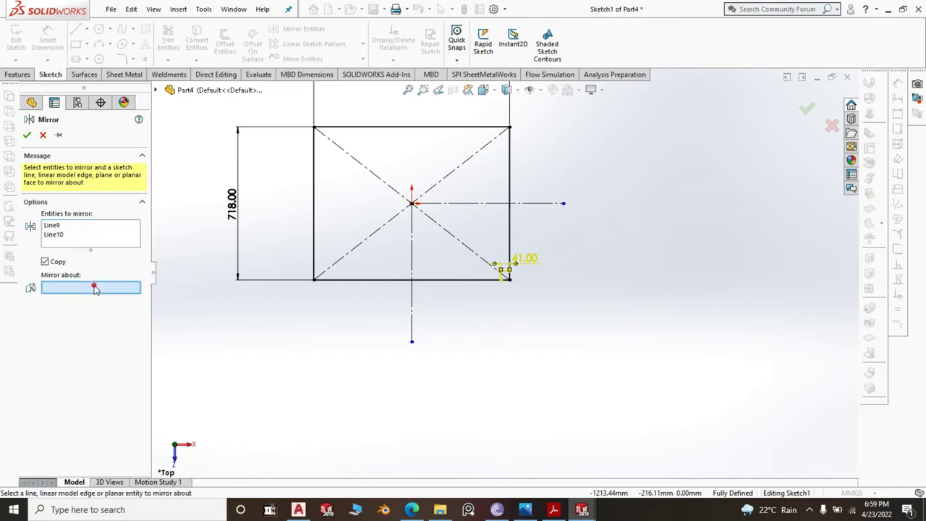
{"action": "left_click", "coordinate": [531, 205]}
{"action": "right_click", "coordinate": [528, 209]}
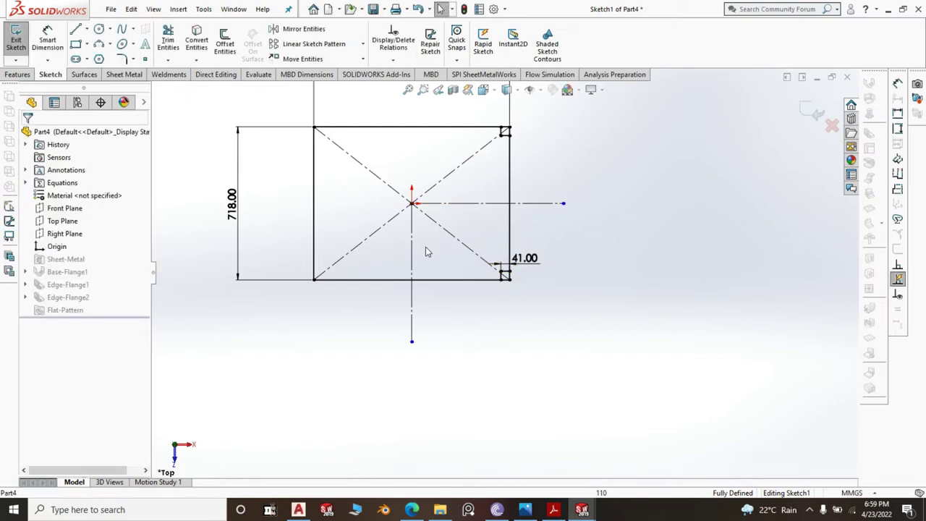
- Mirror both right-side corner squares about the vertical centreline to the left corners
{"action": "scroll", "coordinate": [507, 275], "scroll_direction": "down", "scroll_amount": 3}
{"action": "scroll", "coordinate": [495, 284], "scroll_direction": "down", "scroll_amount": 3}
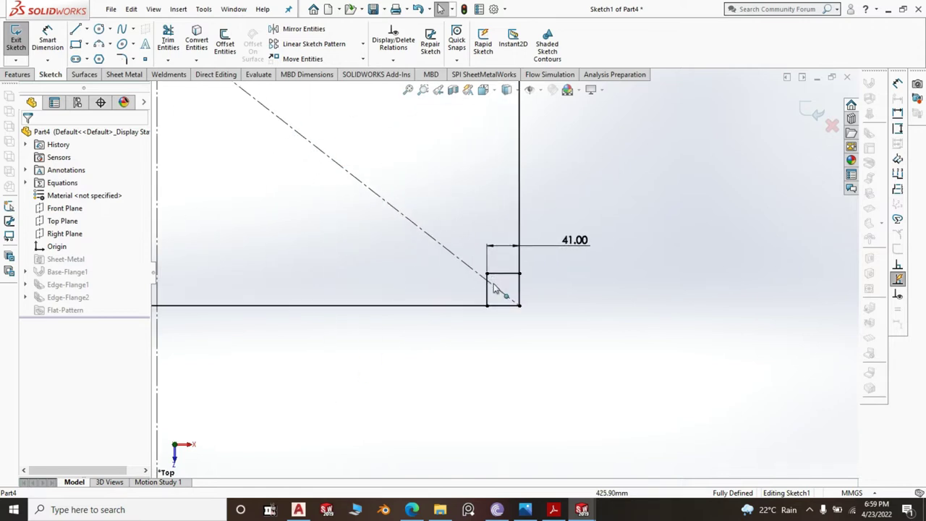
{"action": "left_click_drag", "start_coordinate": [497, 295], "coordinate": [470, 251]}
{"action": "scroll", "coordinate": [587, 326], "scroll_direction": "up", "scroll_amount": 8}
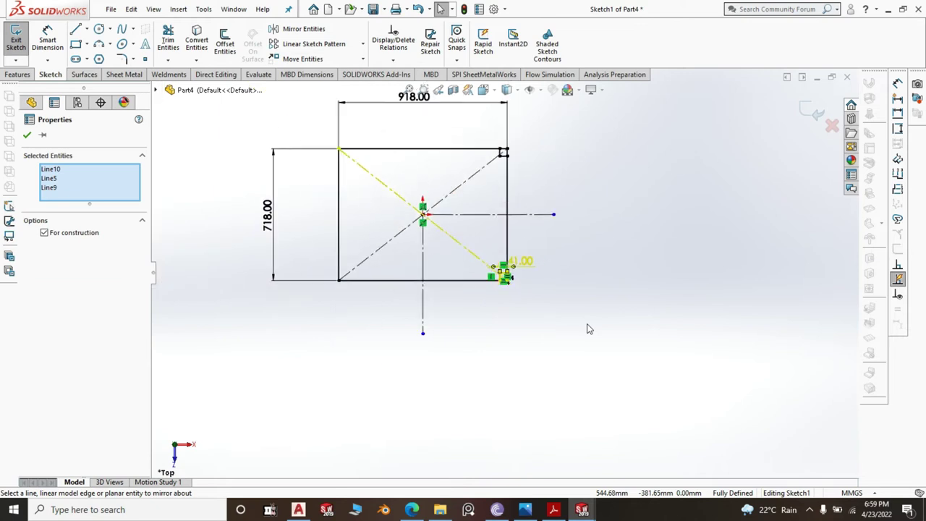
{"action": "scroll", "coordinate": [536, 199], "scroll_direction": "down", "scroll_amount": 8}
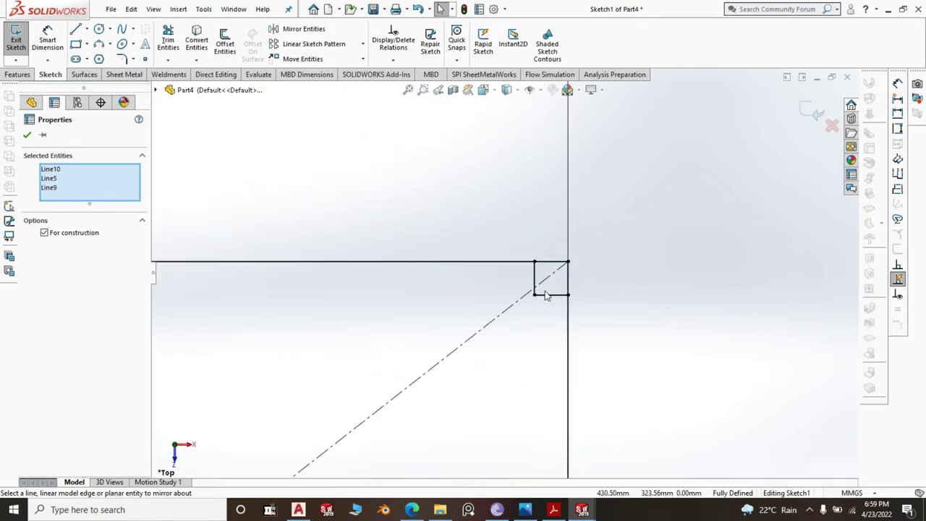
{"action": "left_click", "coordinate": [550, 295]}
{"action": "scroll", "coordinate": [690, 240], "scroll_direction": "up", "scroll_amount": 10}
{"action": "scroll", "coordinate": [690, 240], "scroll_direction": "up", "scroll_amount": 3}
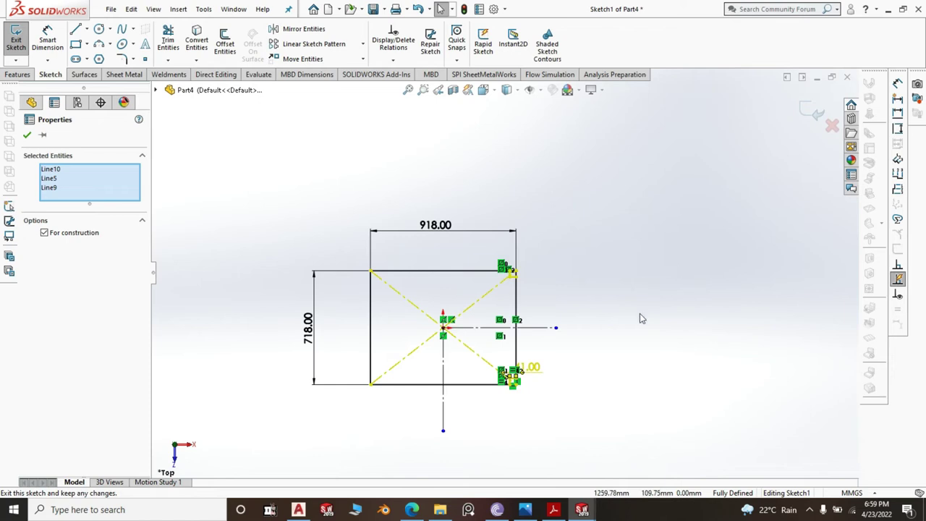
{"action": "left_click", "coordinate": [285, 29]}
{"action": "left_click", "coordinate": [101, 320]}
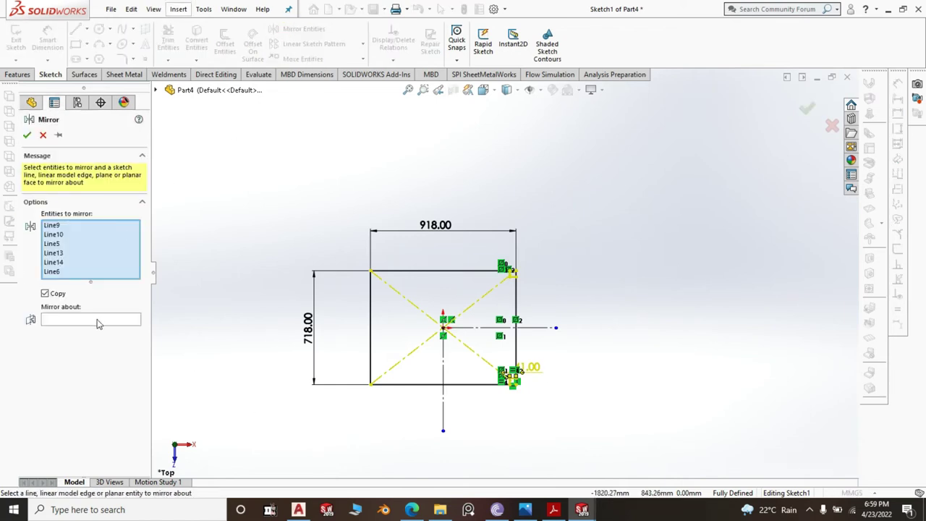
{"action": "left_click", "coordinate": [443, 416]}
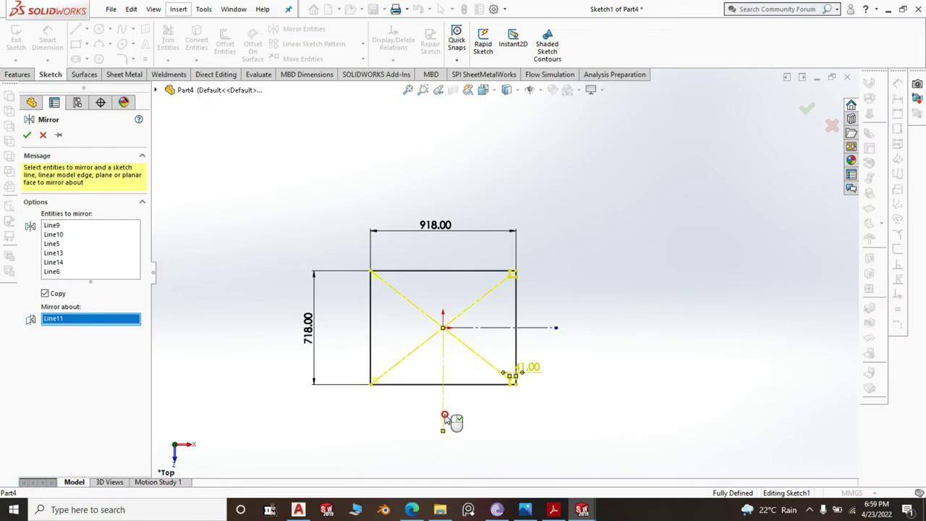
{"action": "right_click", "coordinate": [446, 420]}
{"action": "scroll", "coordinate": [388, 390], "scroll_direction": "down", "scroll_amount": 4}
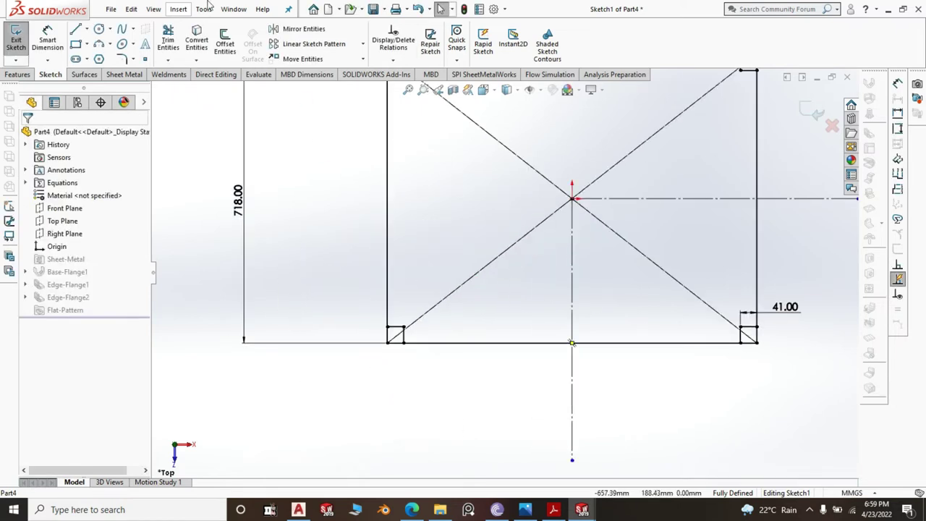
- Power-trim the excess outline at the lower-left and lower-right corner squares
{"action": "key", "text": "z"}
{"action": "left_click", "coordinate": [168, 40]}
{"action": "scroll", "coordinate": [445, 308], "scroll_direction": "down", "scroll_amount": 5}
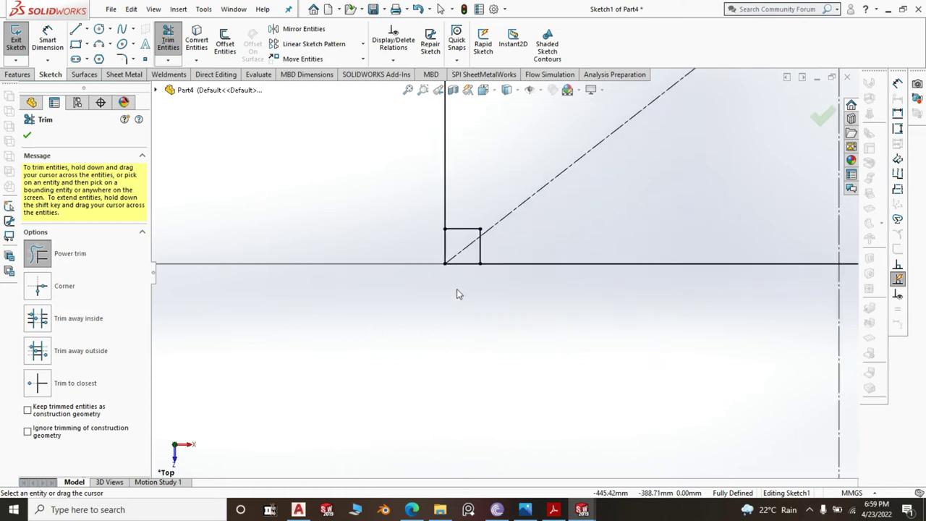
{"action": "mouse_move", "coordinate": [456, 285]}
{"action": "left_mouse_down"}
{"action": "mouse_move", "coordinate": [432, 252]}
{"action": "mouse_move", "coordinate": [448, 217]}
{"action": "left_mouse_up"}
{"action": "scroll", "coordinate": [343, 345], "scroll_direction": "up", "scroll_amount": 5}
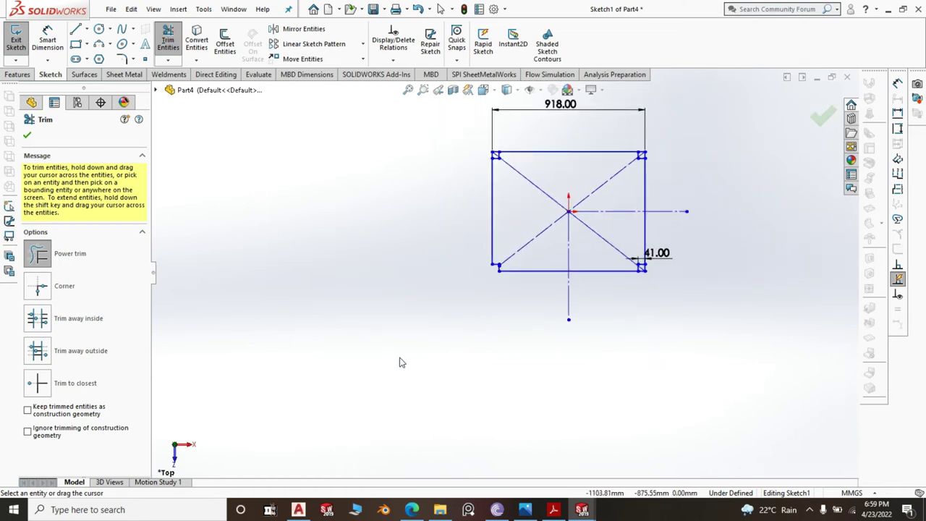
{"action": "scroll", "coordinate": [642, 279], "scroll_direction": "down", "scroll_amount": 5}
{"action": "left_click_drag", "start_coordinate": [588, 266], "coordinate": [564, 269]}
- Trim the left-edge segment at the top-left corner, then end trimming via right-click Select
{"action": "scroll", "coordinate": [588, 322], "scroll_direction": "up", "scroll_amount": 5}
{"action": "scroll", "coordinate": [521, 176], "scroll_direction": "down", "scroll_amount": 6}
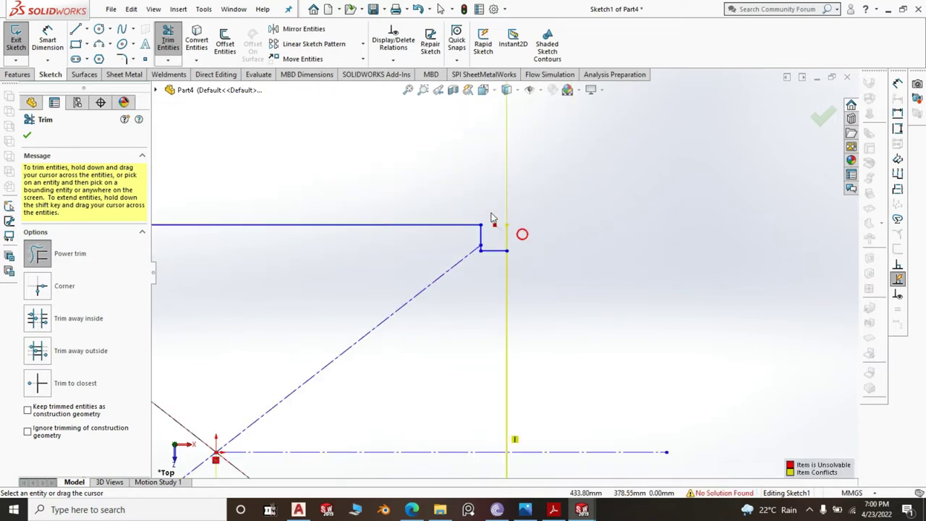
{"action": "scroll", "coordinate": [636, 241], "scroll_direction": "up", "scroll_amount": 5}
{"action": "scroll", "coordinate": [215, 255], "scroll_direction": "down", "scroll_amount": 6}
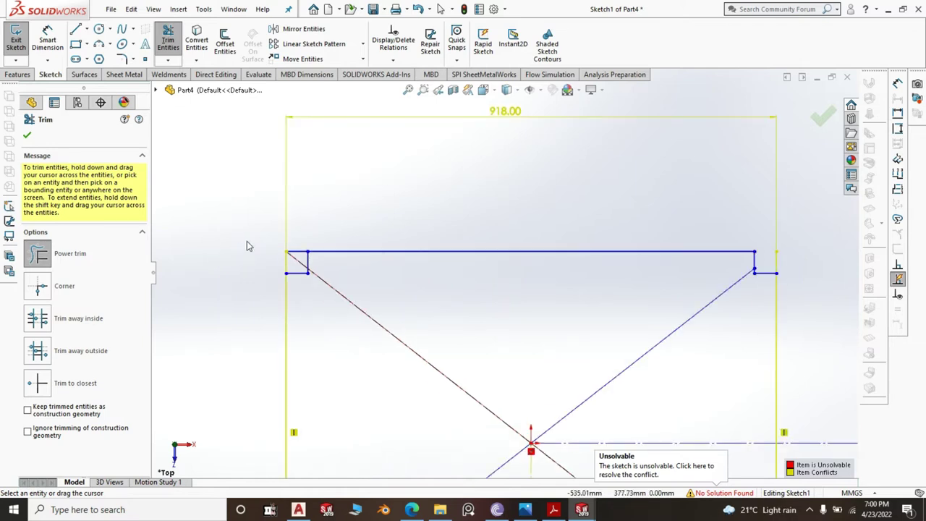
{"action": "mouse_move", "coordinate": [350, 290]}
{"action": "left_mouse_down"}
{"action": "mouse_move", "coordinate": [364, 277]}
{"action": "mouse_move", "coordinate": [378, 283]}
{"action": "mouse_move", "coordinate": [365, 252]}
{"action": "left_mouse_up"}
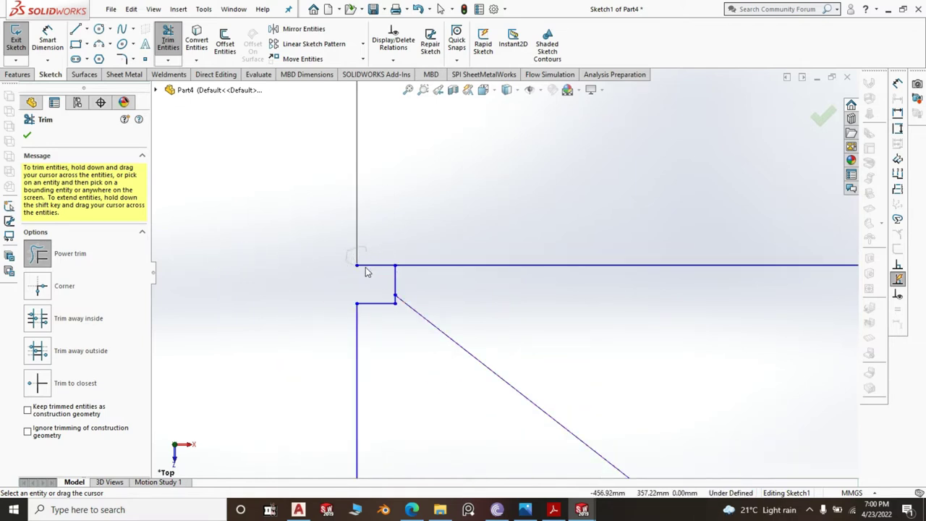
{"action": "scroll", "coordinate": [501, 271], "scroll_direction": "up", "scroll_amount": 6}
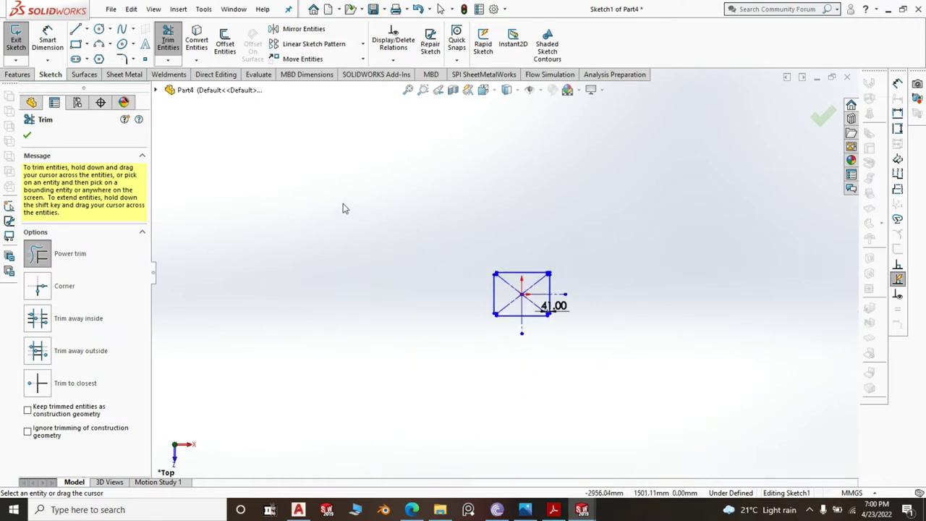
{"action": "scroll", "coordinate": [531, 314], "scroll_direction": "down", "scroll_amount": 4}
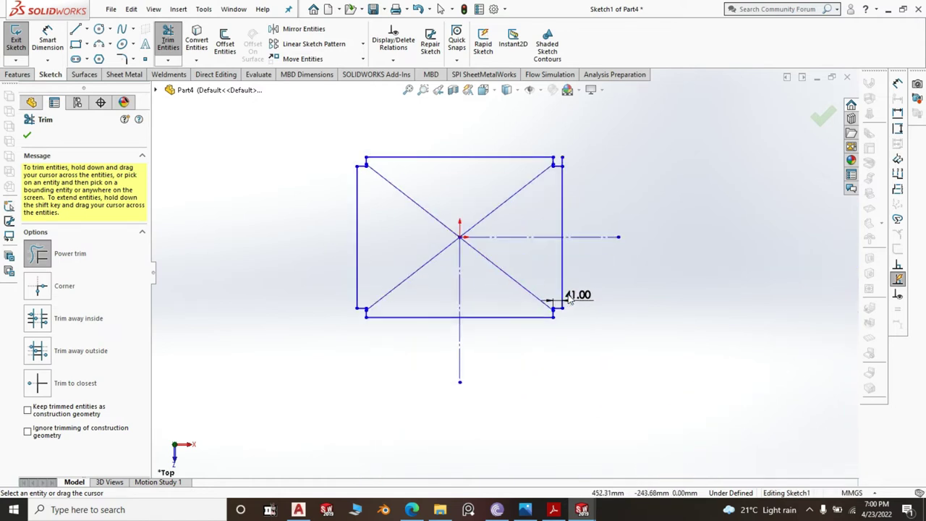
{"action": "right_click", "coordinate": [677, 281]}
{"action": "left_click", "coordinate": [712, 303]}
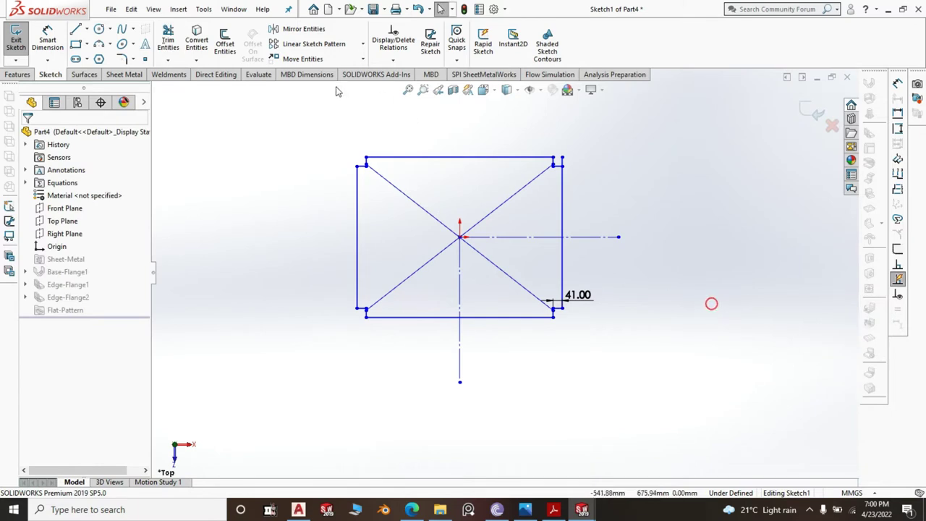
- Dimension the notched outline 918 mm wide and 718 mm tall
{"action": "left_click", "coordinate": [49, 37]}
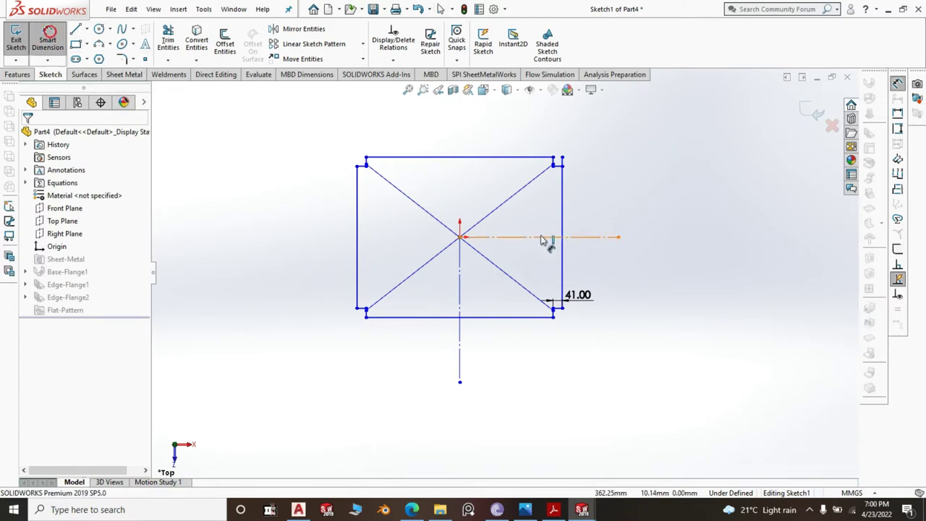
{"action": "left_click", "coordinate": [563, 211]}
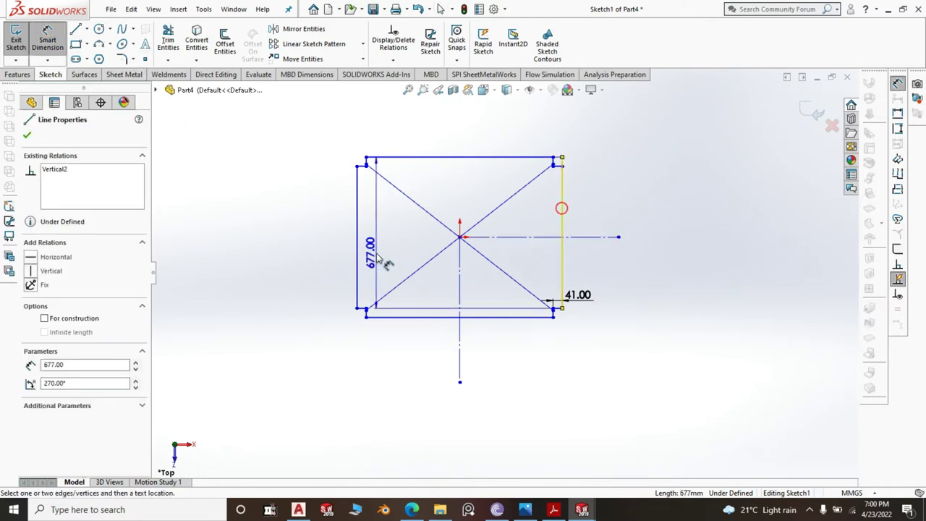
{"action": "left_click", "coordinate": [357, 248]}
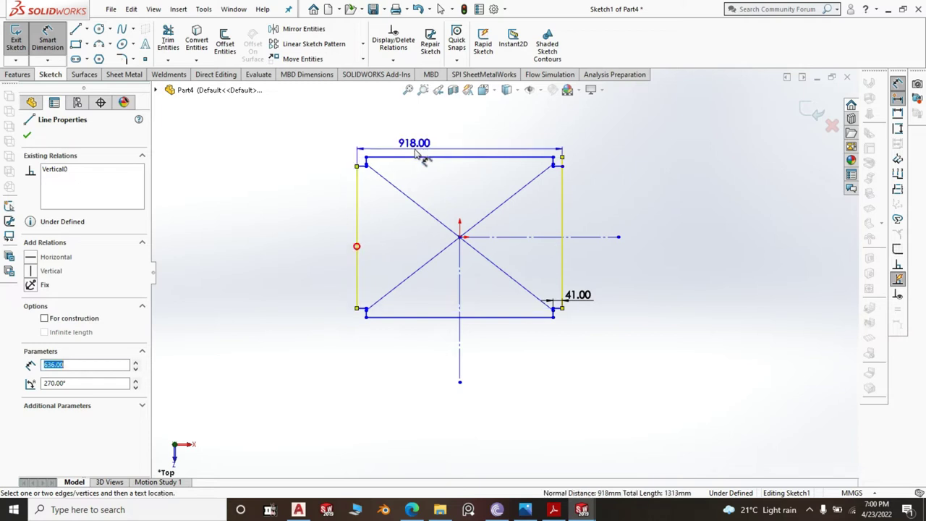
{"action": "left_click", "coordinate": [456, 126]}
{"action": "double_click", "coordinate": [457, 116]}
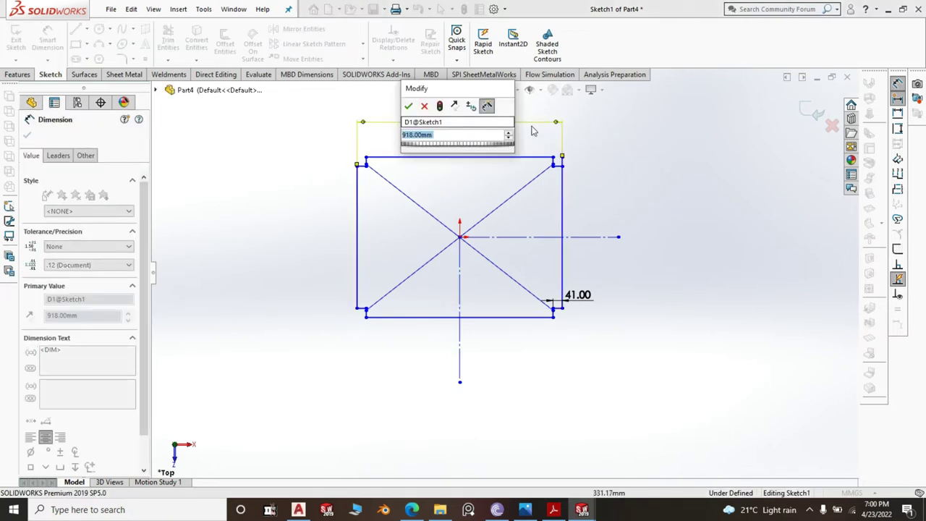
{"action": "left_click", "coordinate": [408, 107]}
{"action": "left_click", "coordinate": [437, 157]}
{"action": "left_click", "coordinate": [426, 316]}
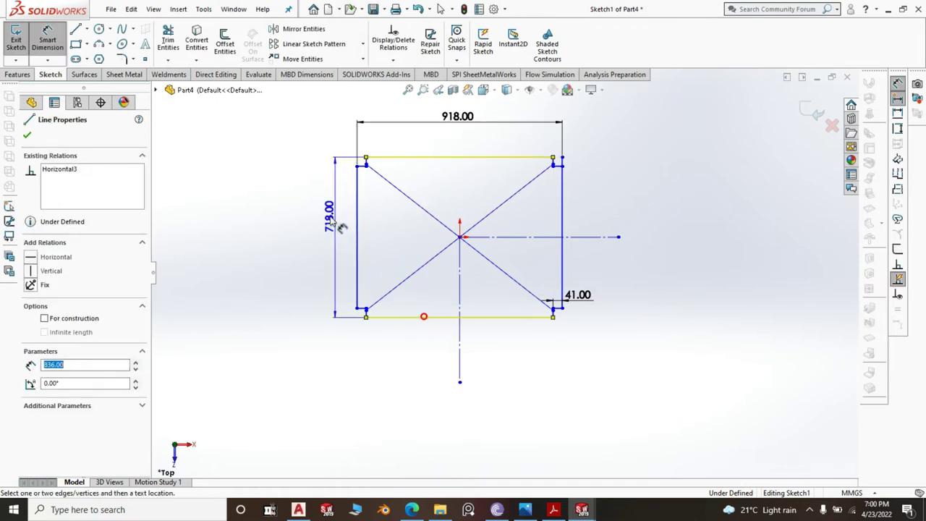
{"action": "left_click", "coordinate": [303, 219]}
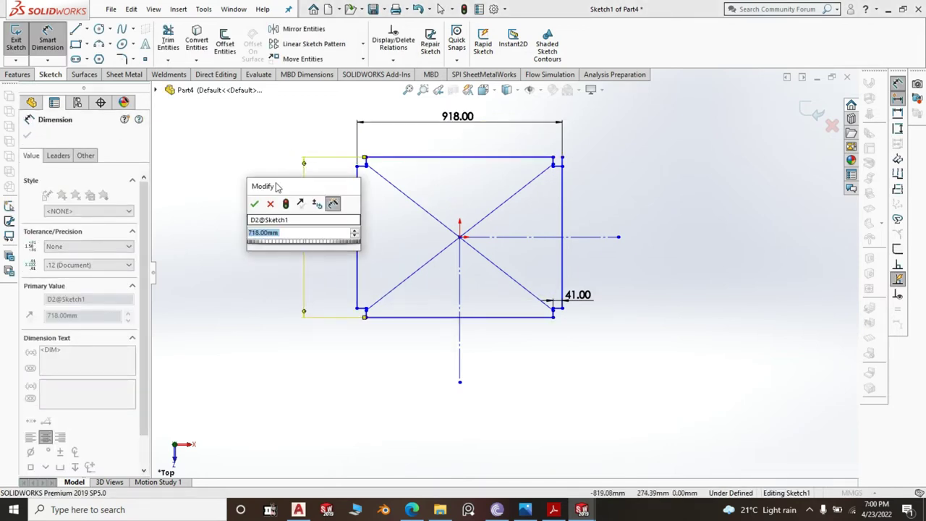
{"action": "left_click", "coordinate": [253, 202]}
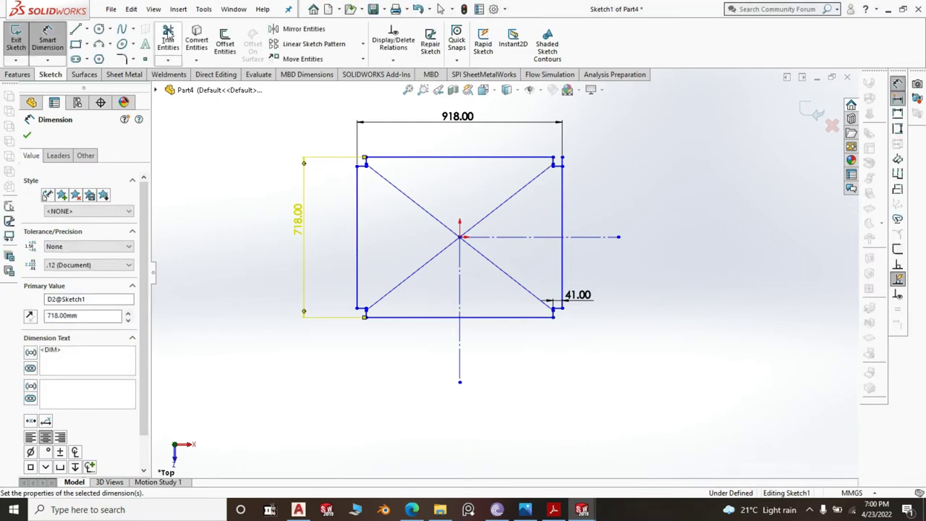
- Power-trim the short vertical segment left at the top-right corner
{"action": "left_click", "coordinate": [168, 36]}
{"action": "scroll", "coordinate": [572, 163], "scroll_direction": "down", "scroll_amount": 5}
{"action": "left_click_drag", "start_coordinate": [471, 258], "coordinate": [459, 250]}
{"action": "scroll", "coordinate": [566, 242], "scroll_direction": "up", "scroll_amount": 5}
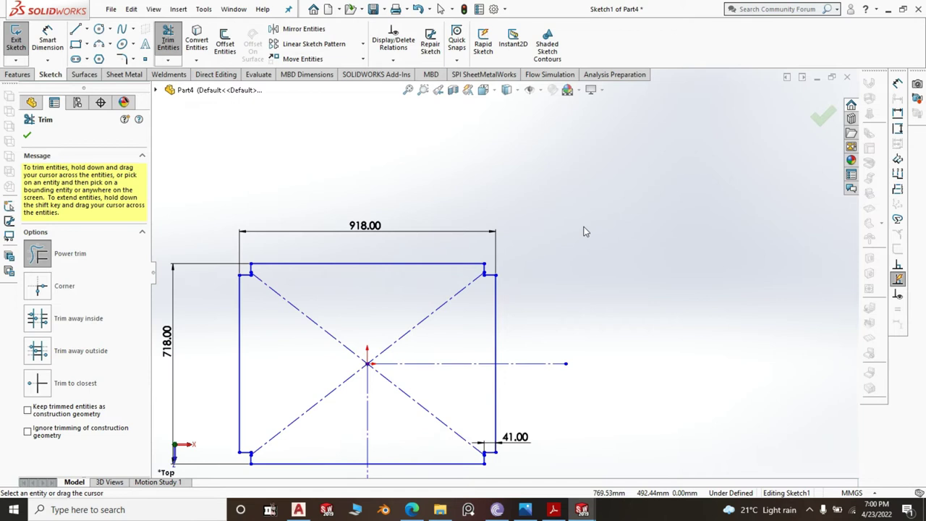
- Exit the sketch to rebuild the notched tray, then view it isometric and zoomed to fit
{"action": "left_click", "coordinate": [822, 117]}
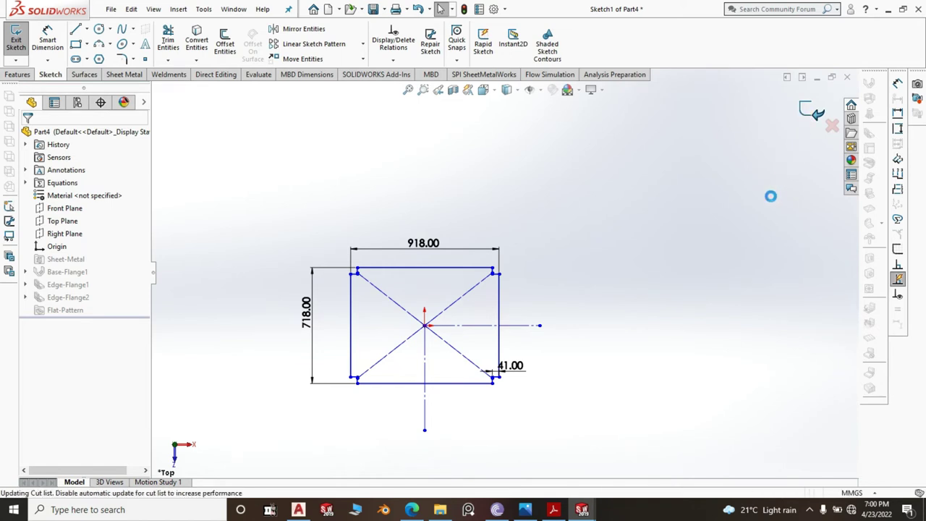
{"action": "middle_click_drag", "start_coordinate": [571, 367], "coordinate": [535, 264]}
{"action": "scroll", "coordinate": [492, 320], "scroll_direction": "down", "scroll_amount": 5}
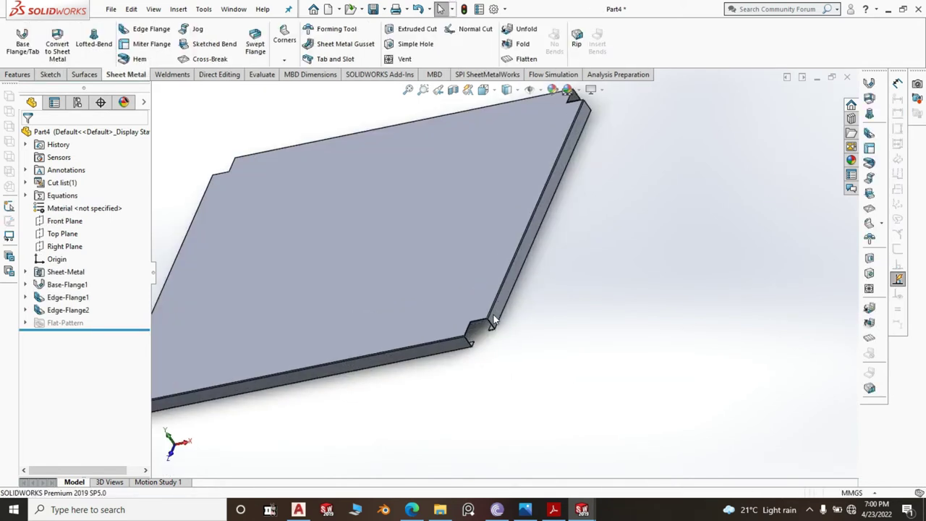
{"action": "key", "text": "space"}
{"action": "left_click", "coordinate": [685, 387]}
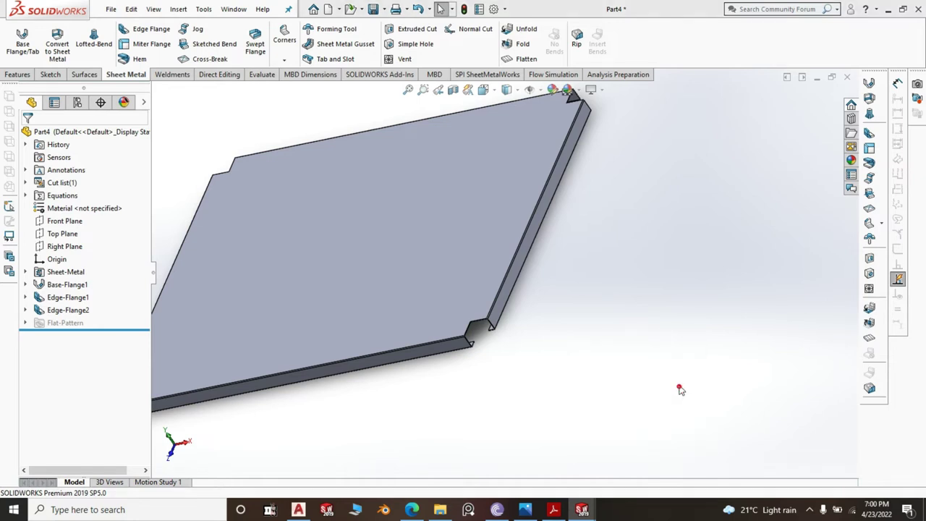
{"action": "scroll", "coordinate": [506, 387], "scroll_direction": "down", "scroll_amount": 3}
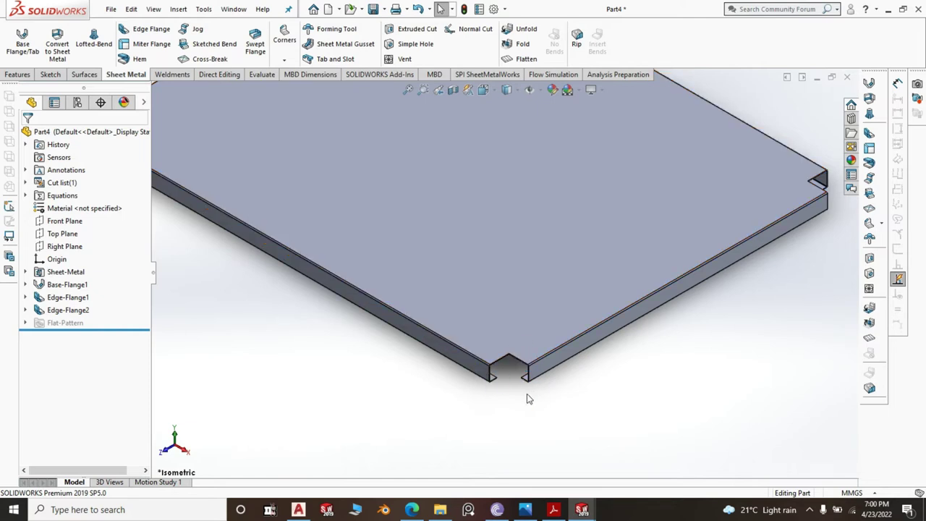
{"action": "key", "text": "f"}
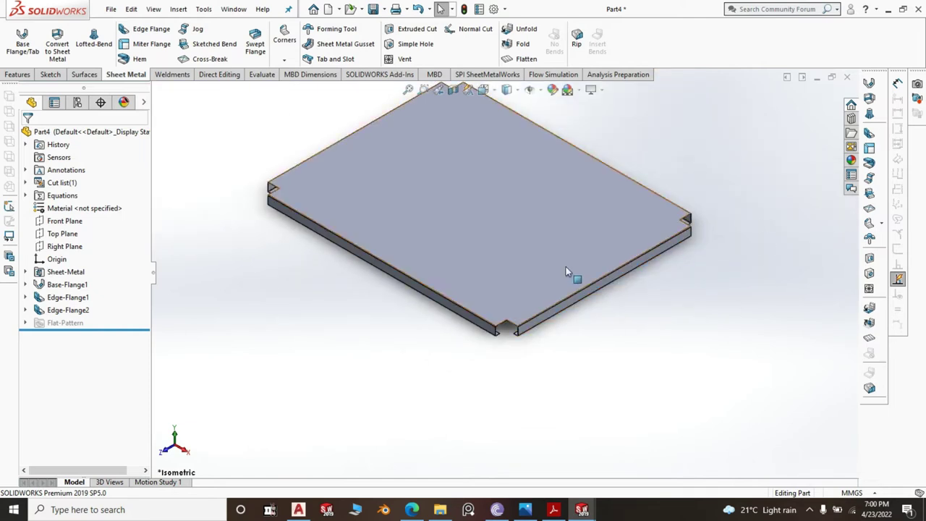
{"action": "scroll", "coordinate": [473, 329], "scroll_direction": "down", "scroll_amount": 3}
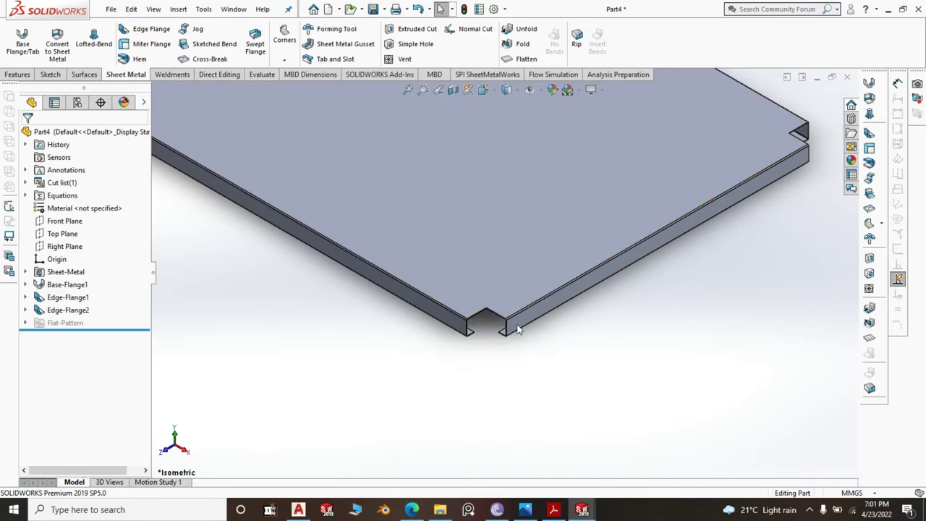
{"action": "scroll", "coordinate": [506, 322], "scroll_direction": "up", "scroll_amount": 10}
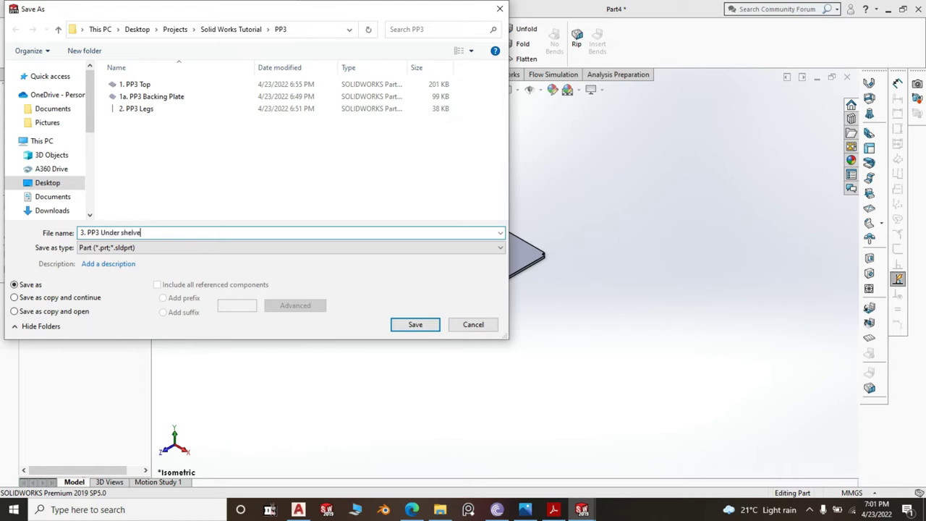
- Save the sheet-metal part as '3. PP3 Under shelve' in the PP3 folder
{"action": "left_click", "coordinate": [422, 327]}
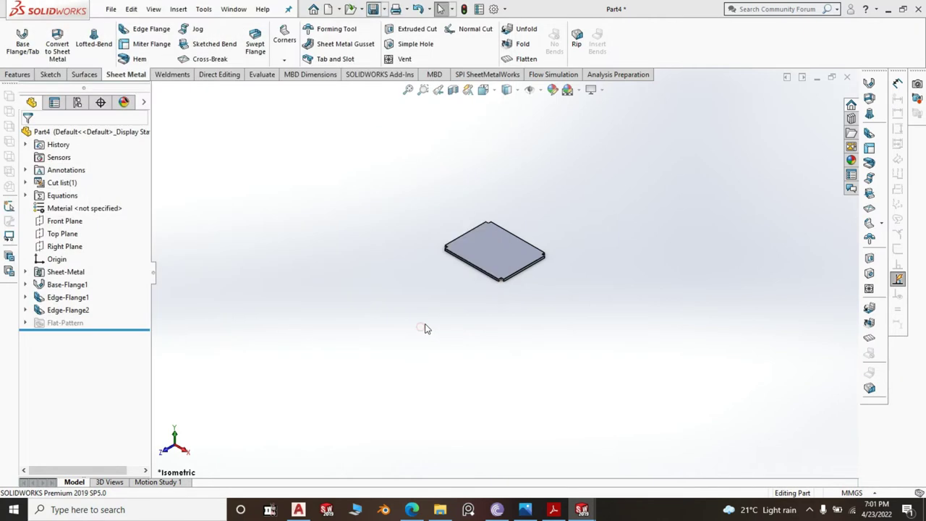
{"action": "mouse_move", "coordinate": [583, 510]}
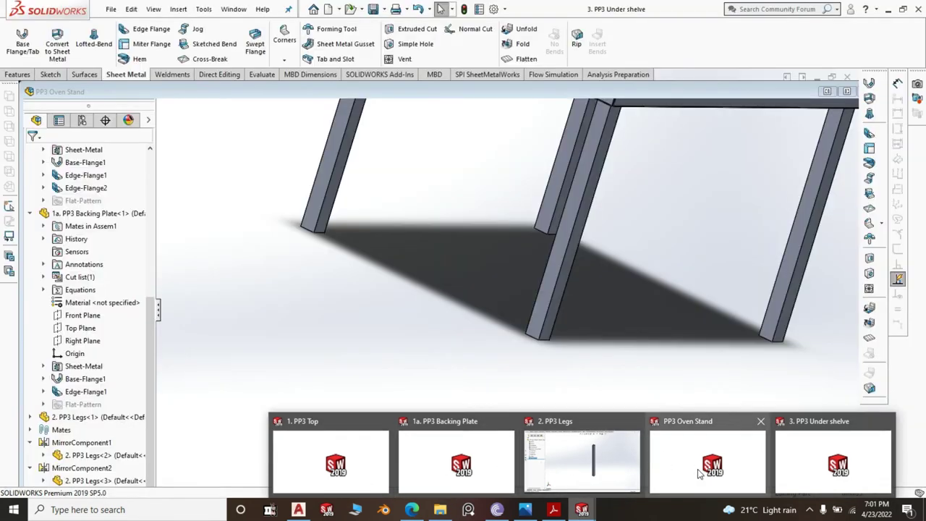
- Switch to the PP3 Oven Stand assembly and set an isometric view
{"action": "left_click", "coordinate": [700, 474]}
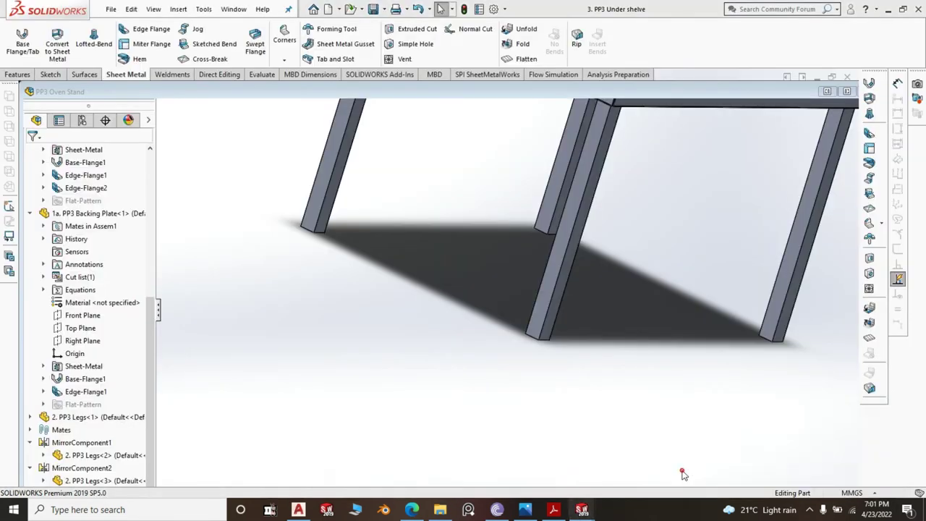
{"action": "key", "text": "space"}
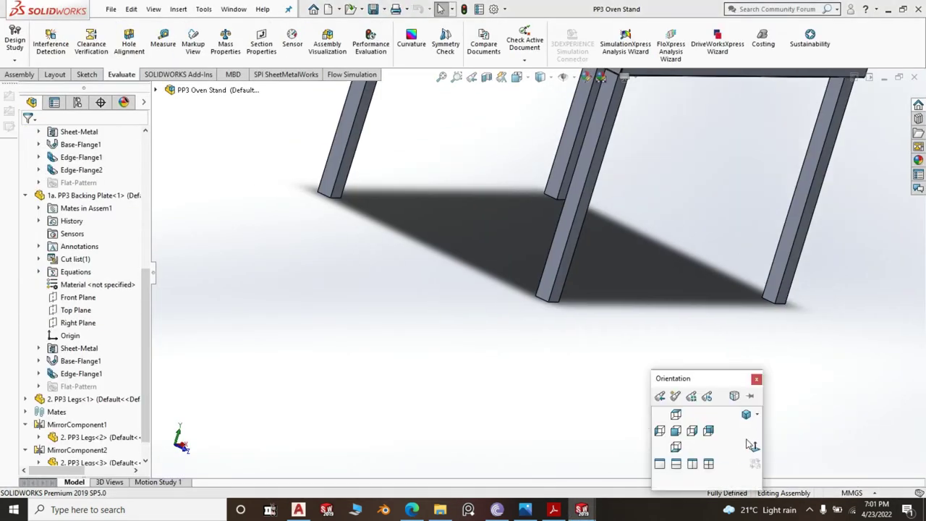
{"action": "left_click", "coordinate": [748, 416]}
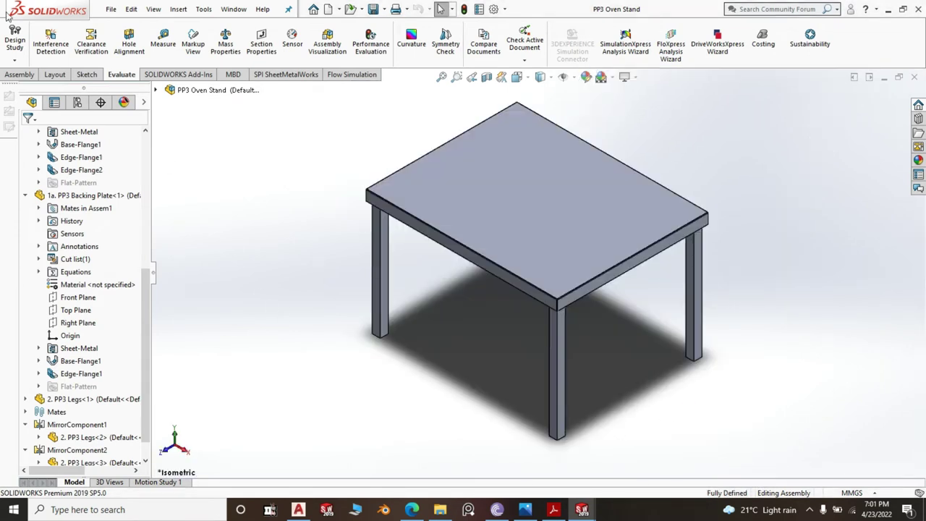
- Insert the '3. PP3 Under shelve' part and place it beside the table
{"action": "left_click", "coordinate": [19, 74]}
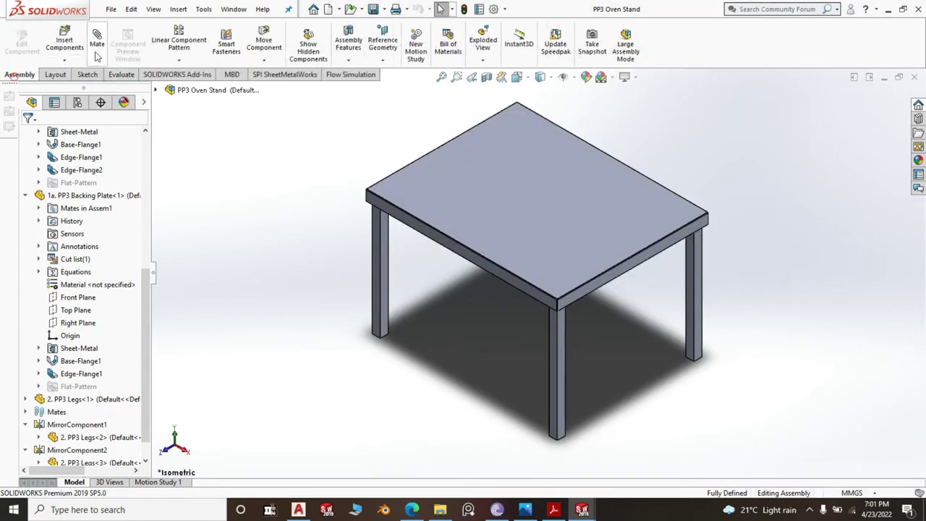
{"action": "left_click", "coordinate": [64, 42]}
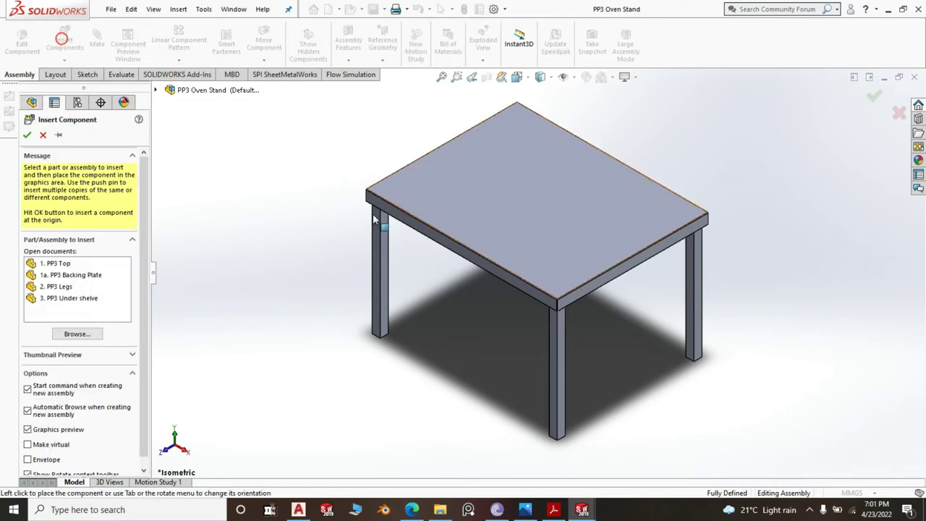
{"action": "left_click", "coordinate": [93, 299]}
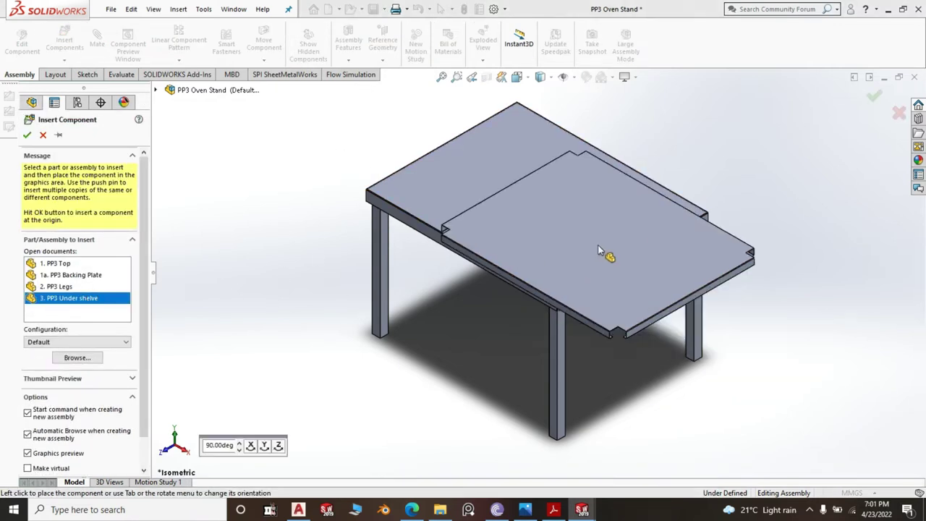
{"action": "left_click", "coordinate": [412, 313]}
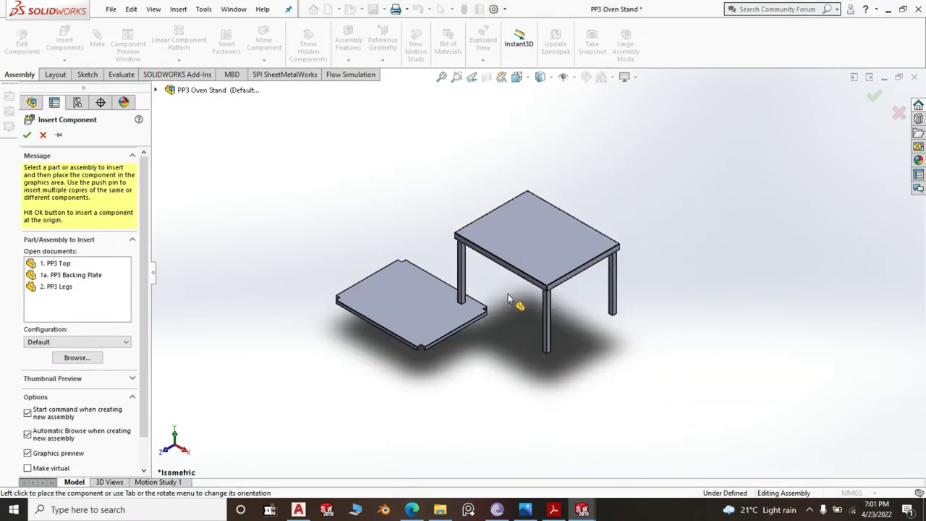
{"action": "scroll", "coordinate": [498, 308], "scroll_direction": "down", "scroll_amount": 2}
{"action": "scroll", "coordinate": [497, 303], "scroll_direction": "down", "scroll_amount": 1}
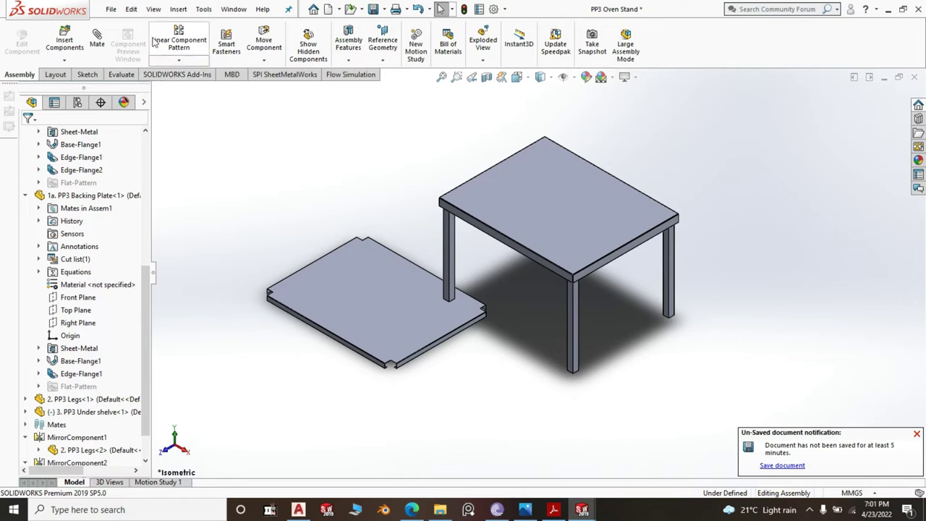
{"action": "left_click", "coordinate": [94, 40]}
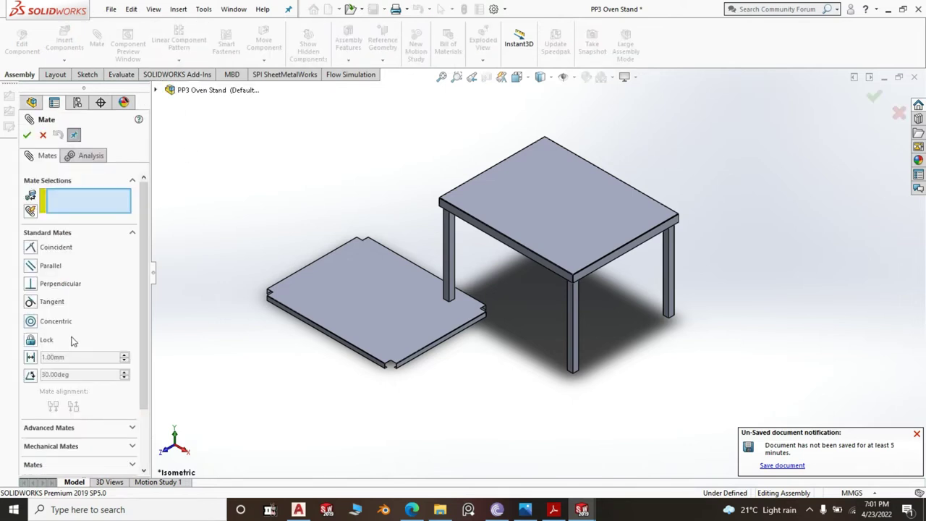
- Mate the under-shelf's Right Plane coincident with the PP3 Top's Right Plane
{"action": "left_click", "coordinate": [190, 91]}
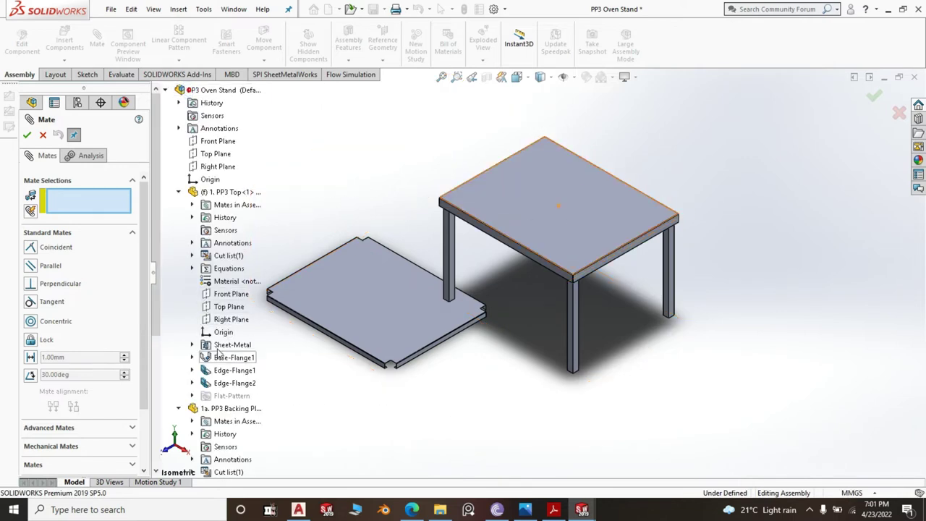
{"action": "left_click", "coordinate": [231, 320]}
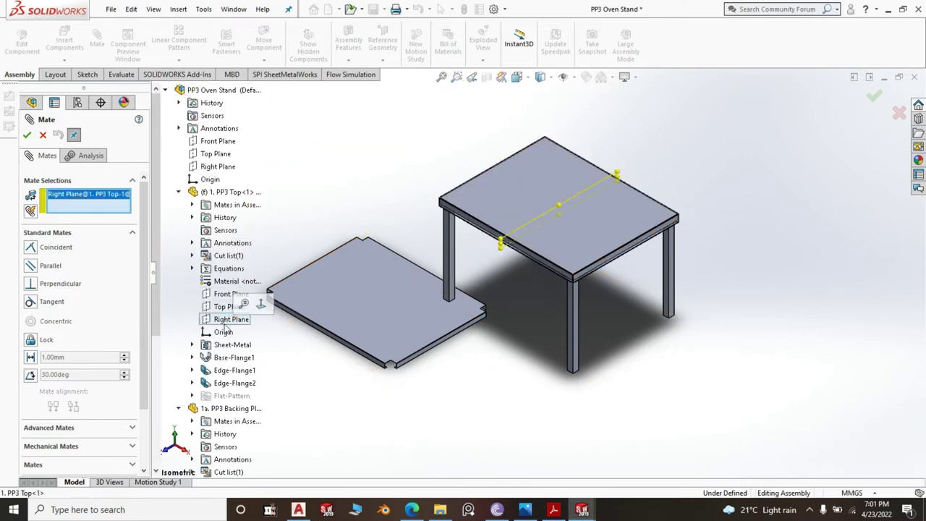
{"action": "scroll", "coordinate": [163, 212], "scroll_direction": "down", "scroll_amount": 5}
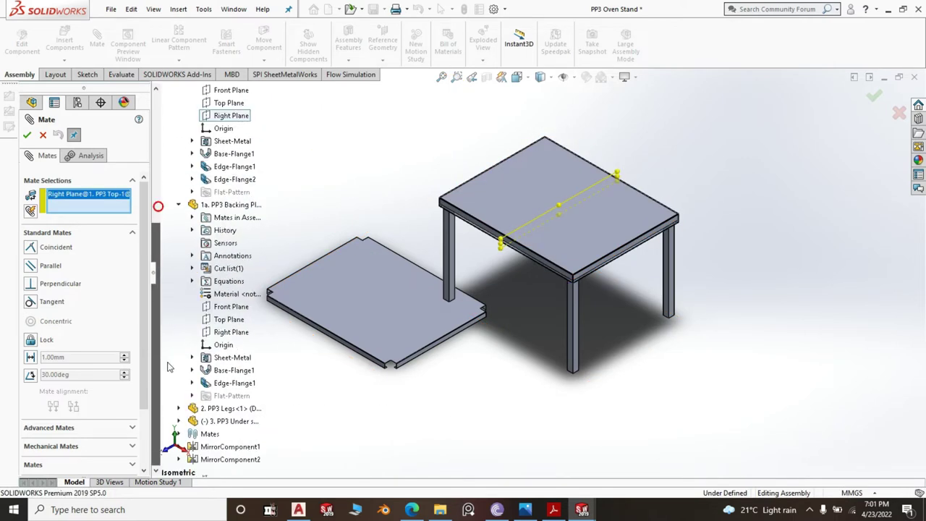
{"action": "left_click", "coordinate": [178, 421]}
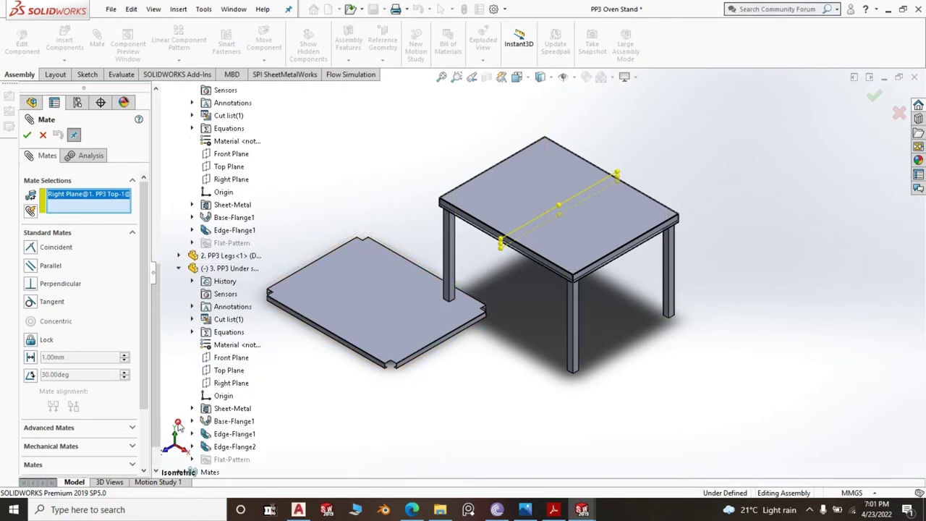
{"action": "left_click", "coordinate": [247, 387]}
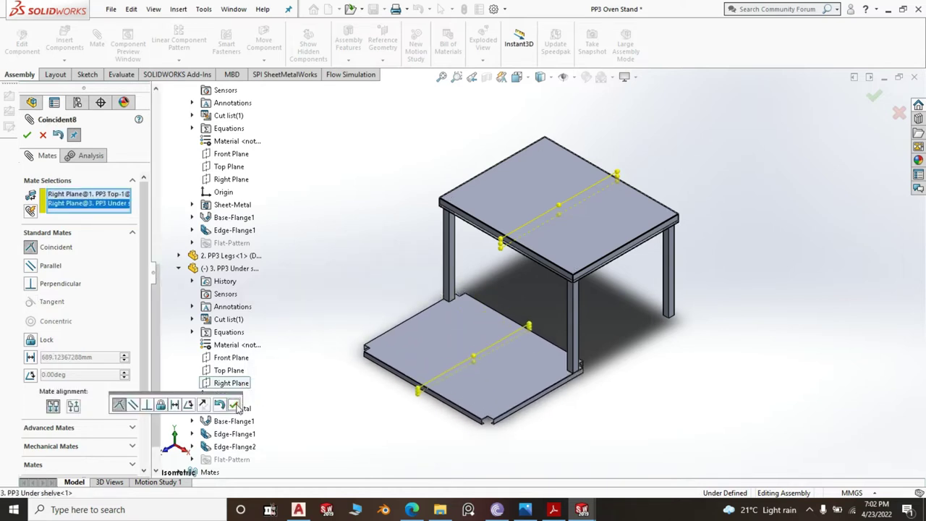
{"action": "left_click", "coordinate": [235, 407]}
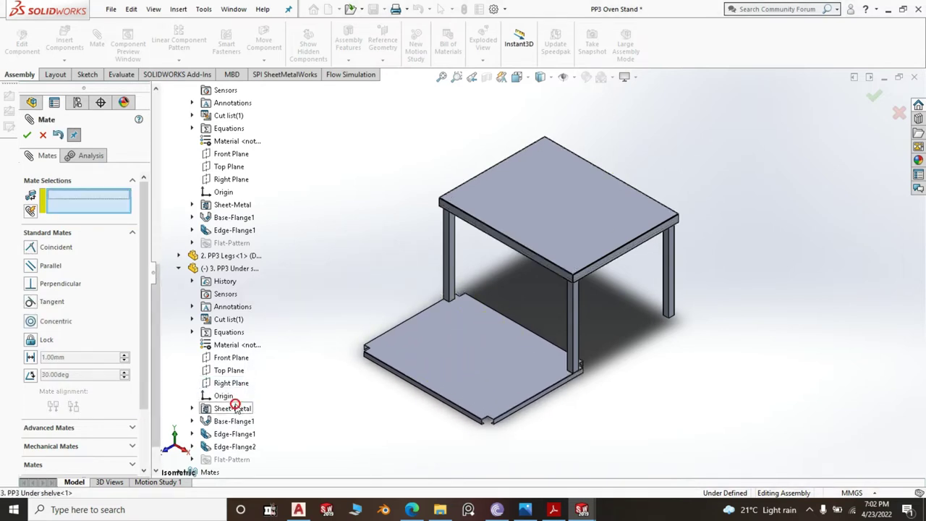
{"action": "key", "text": "z"}
{"action": "key", "text": "z"}
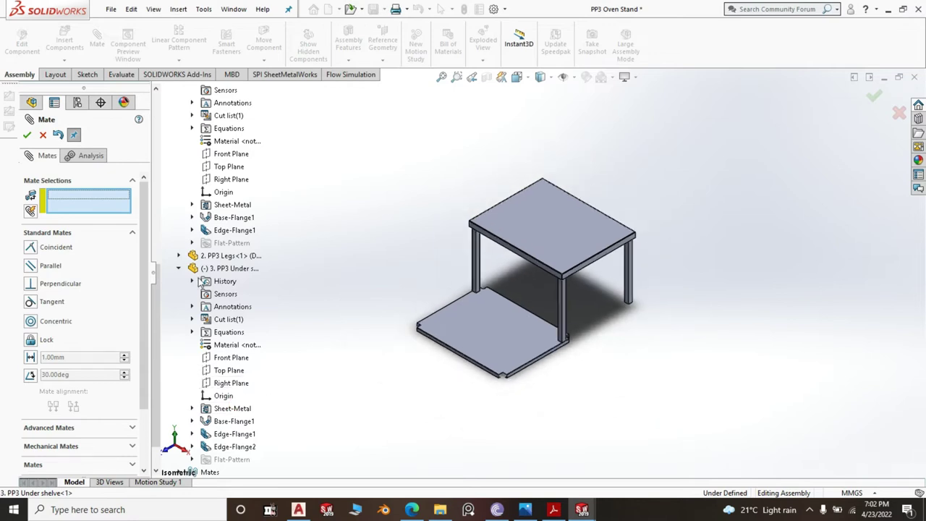
- Mate the under-shelf's Front Plane coincident with the backing plate's Front Plane
{"action": "left_click", "coordinate": [233, 358]}
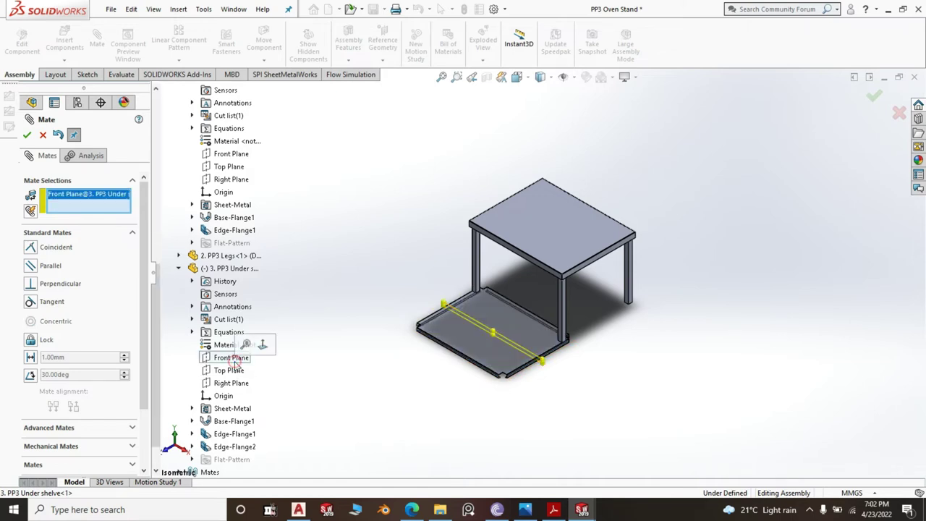
{"action": "left_click", "coordinate": [232, 154]}
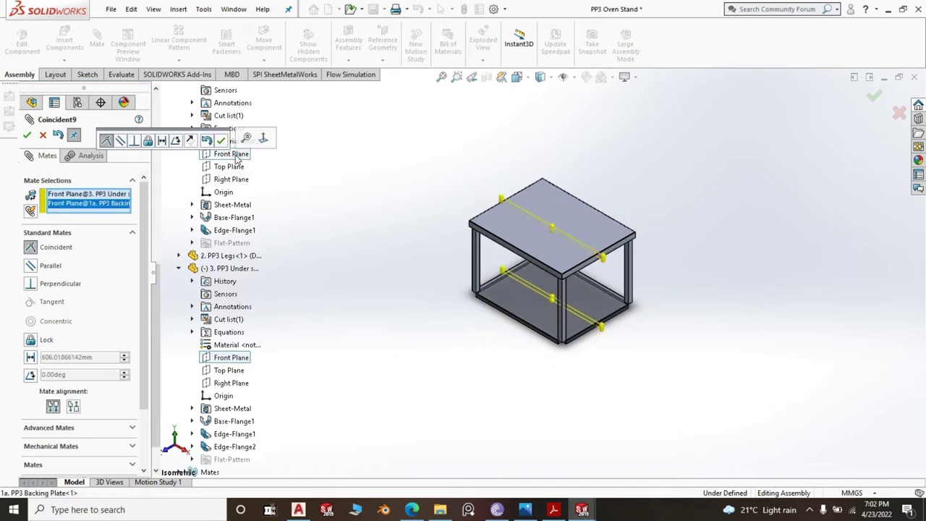
{"action": "scroll", "coordinate": [563, 342], "scroll_direction": "down", "scroll_amount": 3}
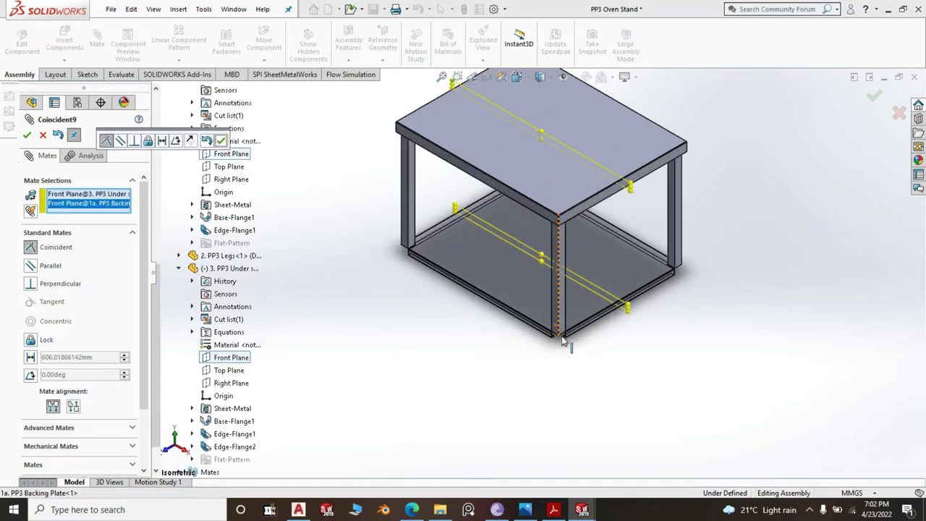
{"action": "left_click", "coordinate": [221, 141]}
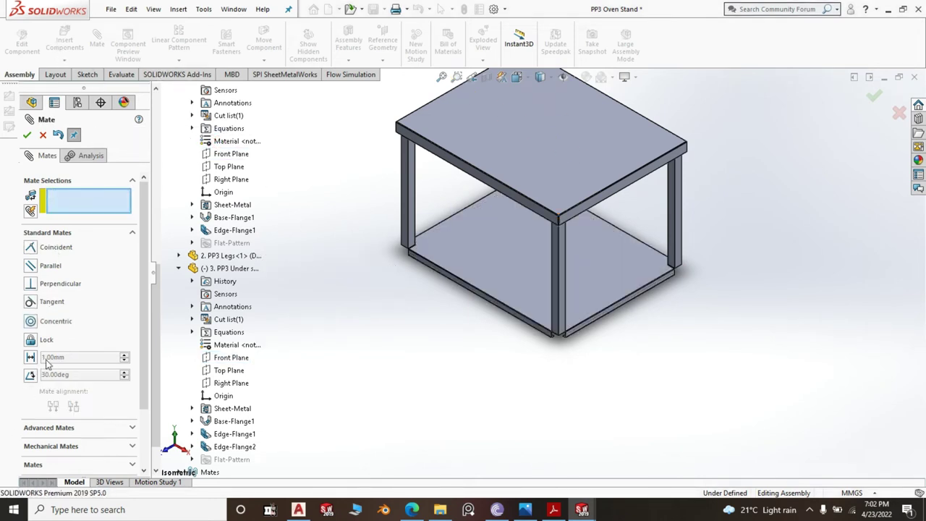
- Set up a 100 mm distance mate between the under-shelf face and a leg's end face
{"action": "left_click", "coordinate": [32, 358]}
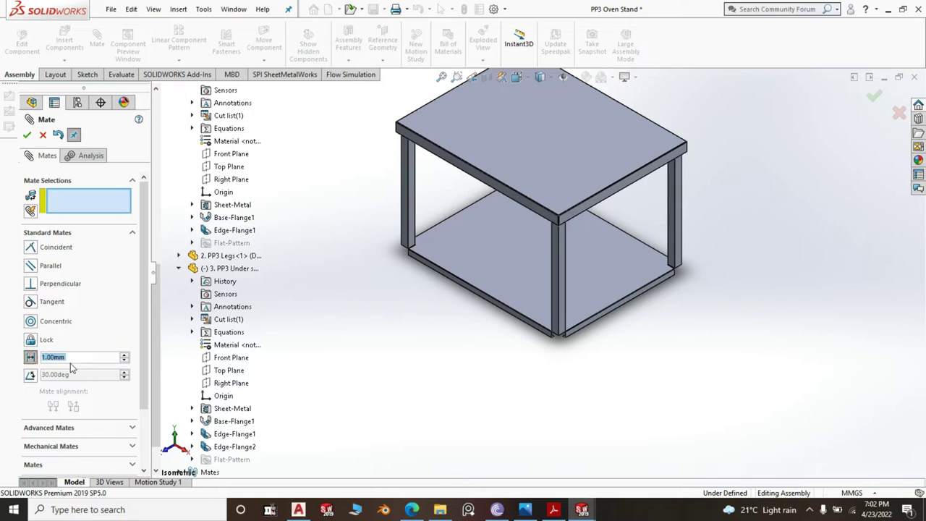
{"action": "type", "text": "1000"}
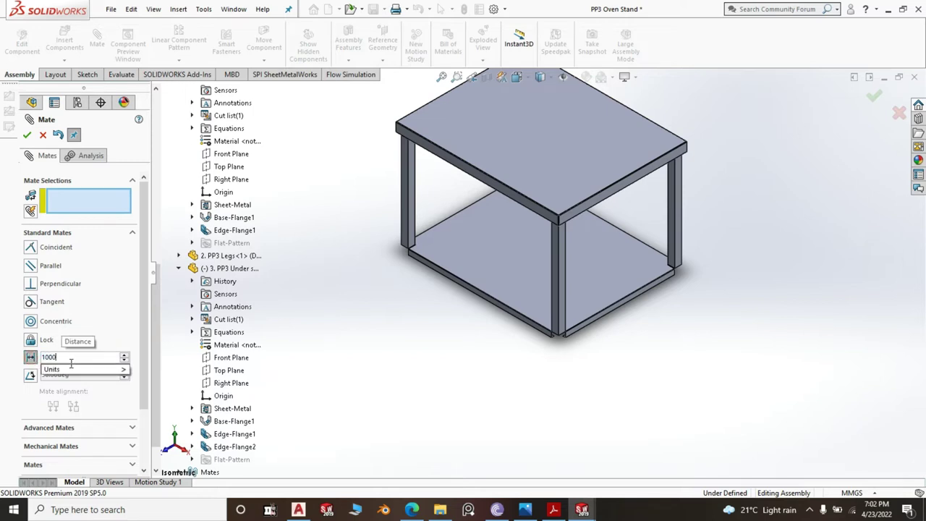
{"action": "key", "text": "BackSpace"}
{"action": "left_click", "coordinate": [466, 245]}
{"action": "left_click", "coordinate": [489, 294]}
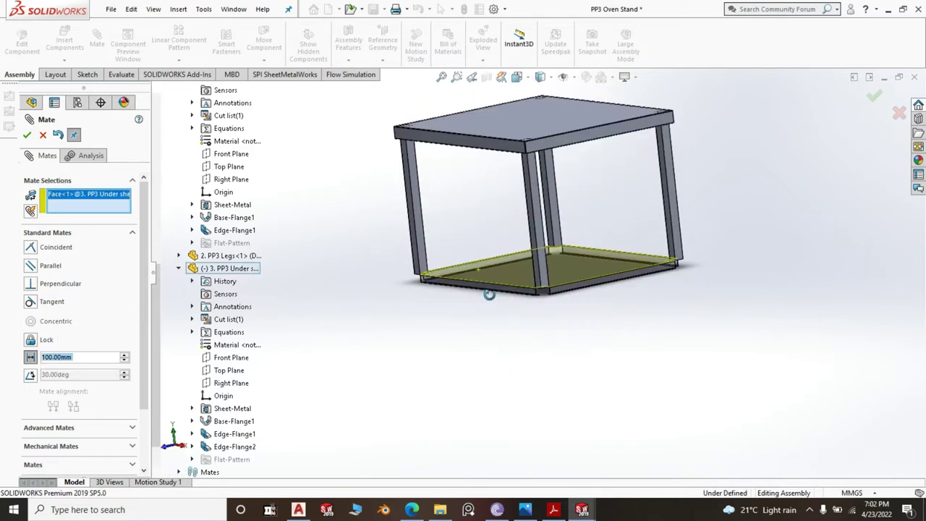
{"action": "scroll", "coordinate": [560, 283], "scroll_direction": "down", "scroll_amount": 10}
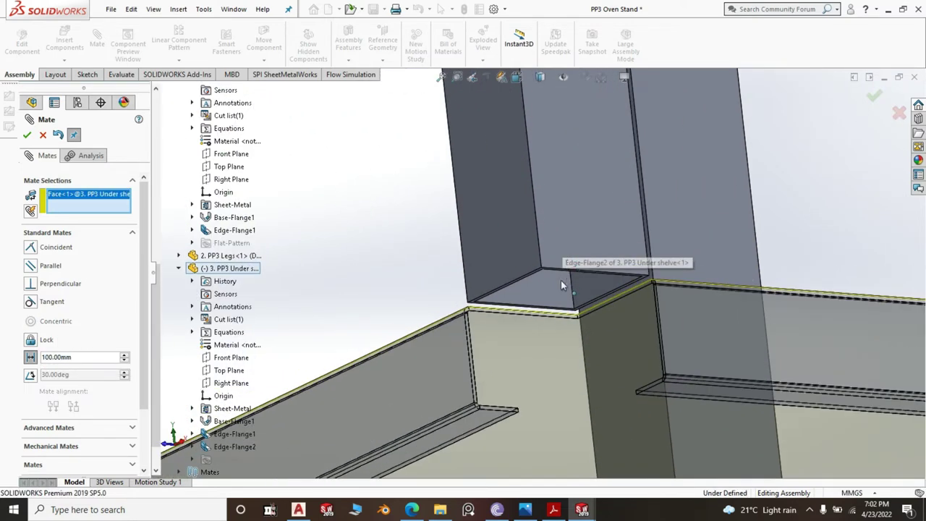
{"action": "scroll", "coordinate": [561, 279], "scroll_direction": "down", "scroll_amount": 3}
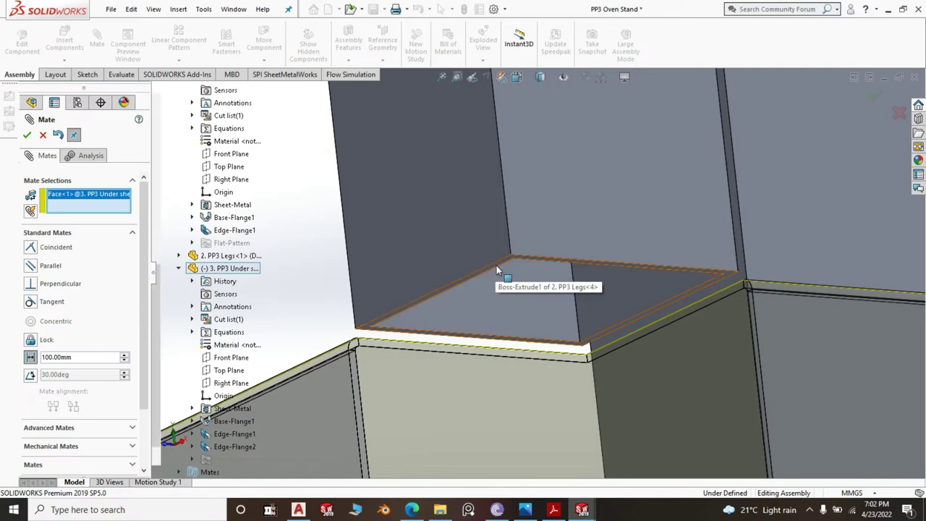
{"action": "left_click", "coordinate": [497, 270]}
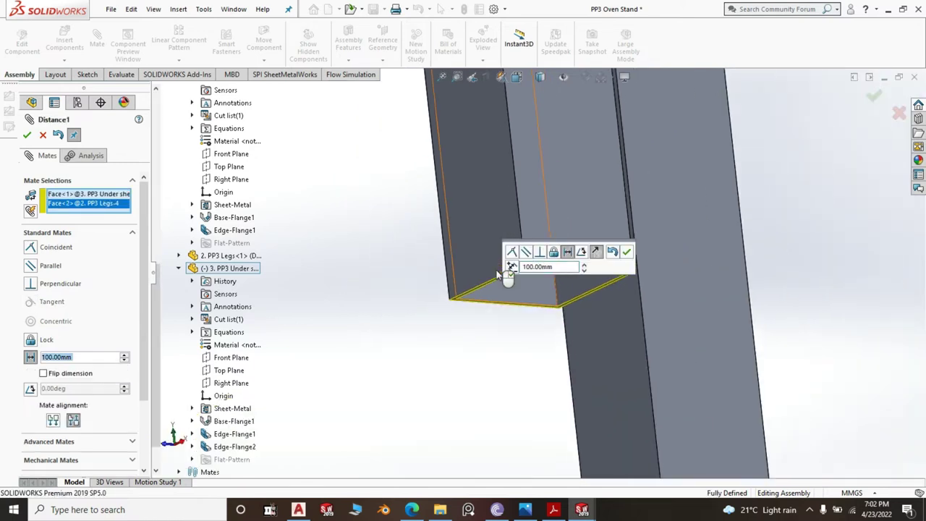
- Flip the distance mate alignment, dismiss the reversal warning, and close the mate settings
{"action": "scroll", "coordinate": [530, 296], "scroll_direction": "up", "scroll_amount": 15}
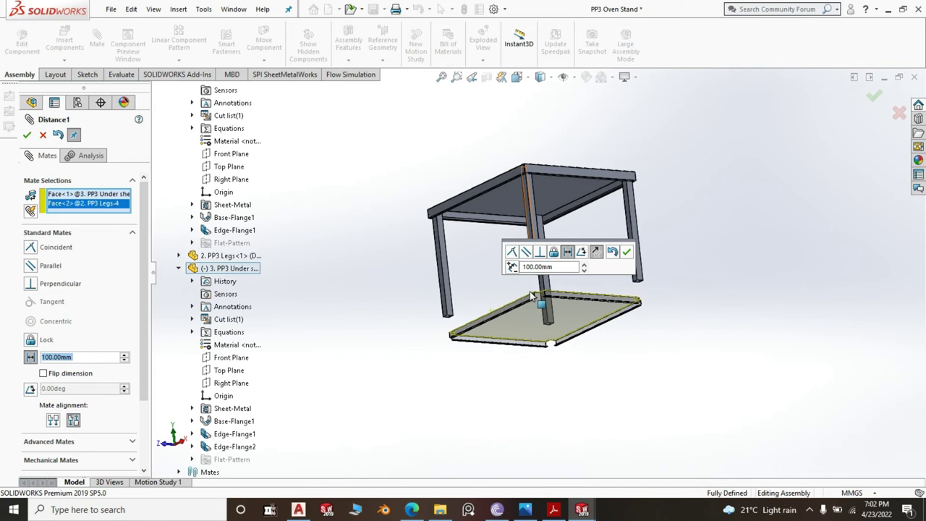
{"action": "middle_click_drag", "start_coordinate": [465, 372], "coordinate": [474, 431]}
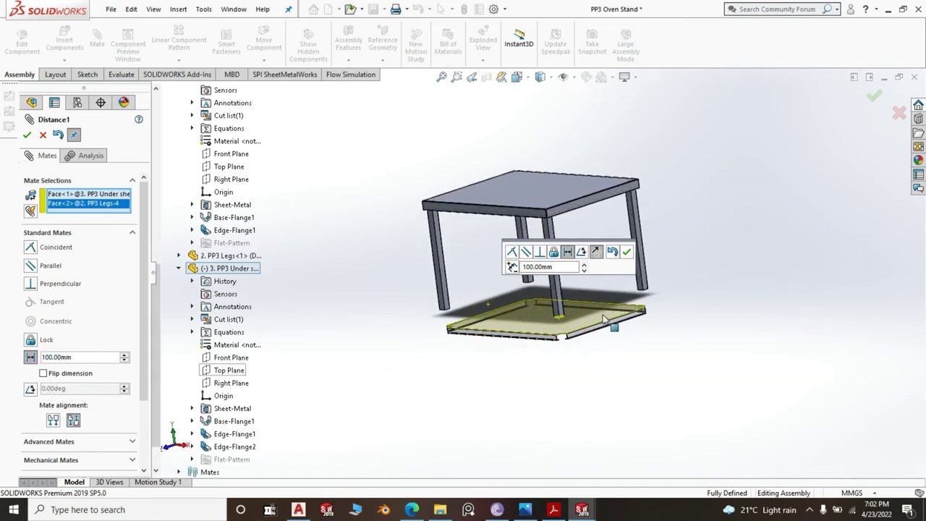
{"action": "left_click", "coordinate": [595, 252]}
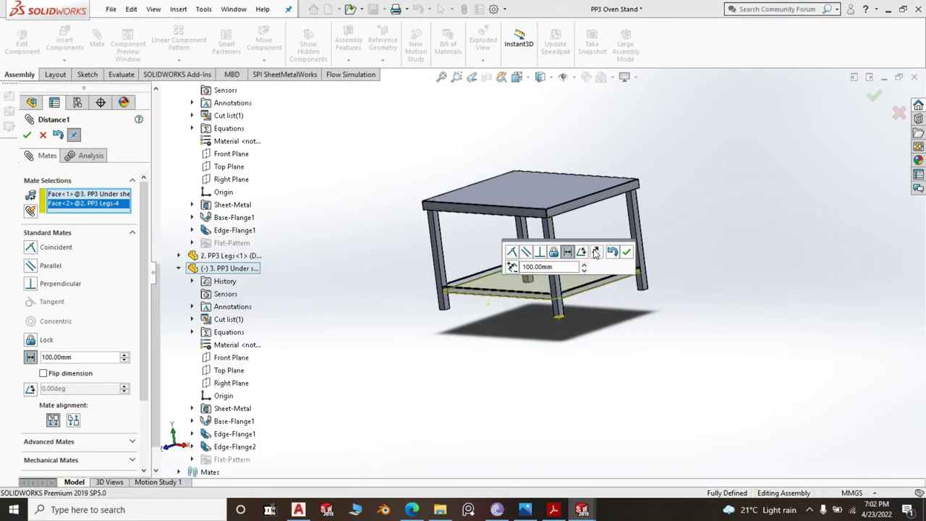
{"action": "left_click", "coordinate": [553, 346]}
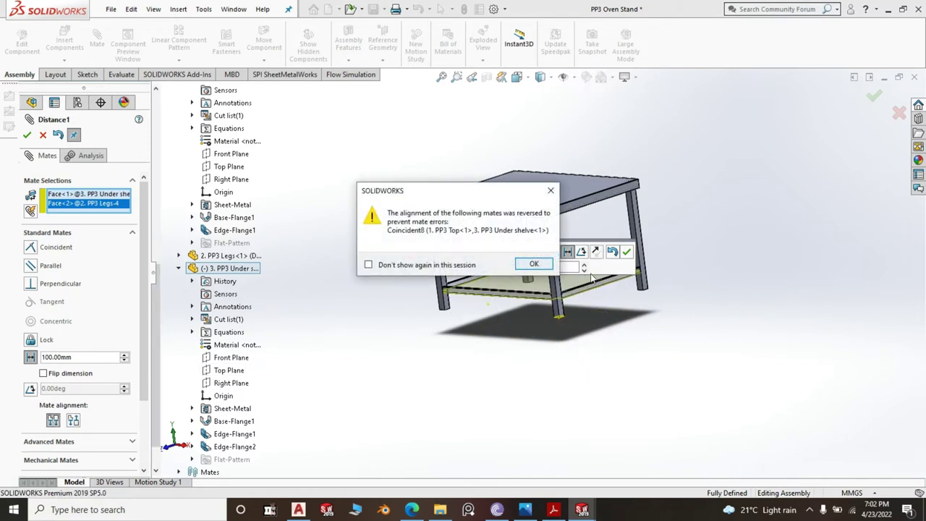
{"action": "left_click", "coordinate": [550, 190]}
{"action": "scroll", "coordinate": [481, 283], "scroll_direction": "down", "scroll_amount": 5}
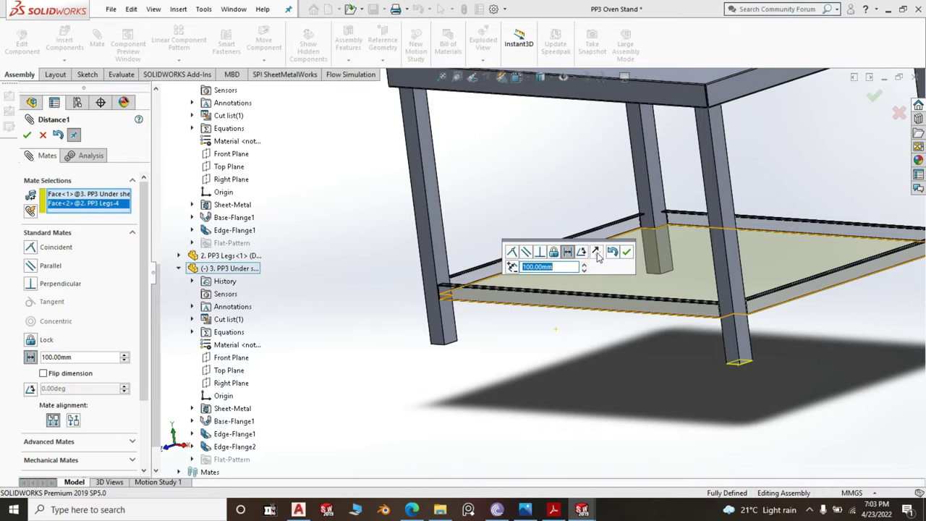
{"action": "left_click", "coordinate": [614, 251]}
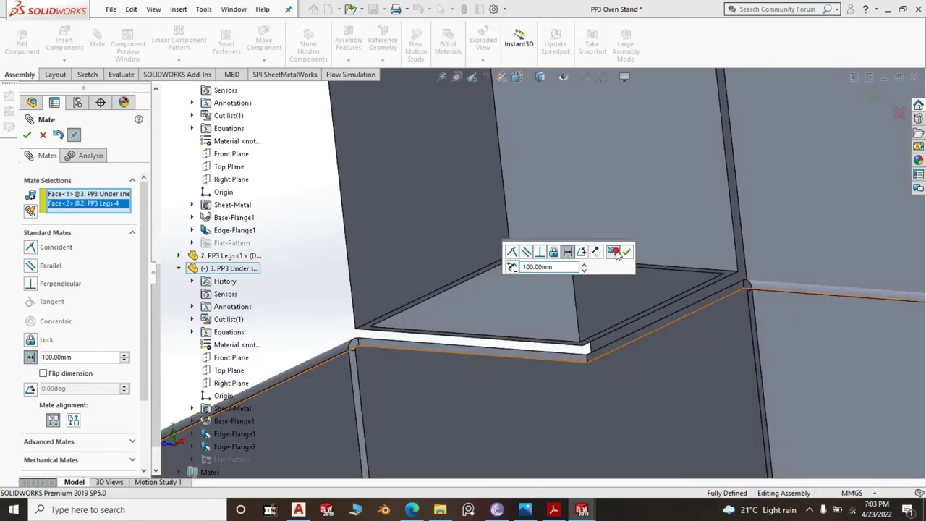
{"action": "key", "text": "Return"}
{"action": "middle_click_drag", "start_coordinate": [549, 264], "coordinate": [511, 258]}
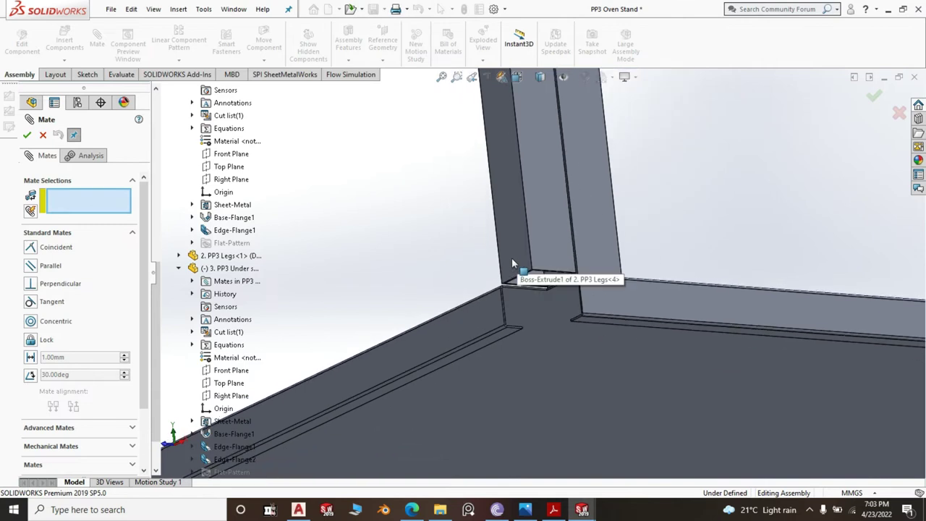
{"action": "key", "text": "f"}
{"action": "middle_click_drag", "start_coordinate": [442, 388], "coordinate": [453, 441]}
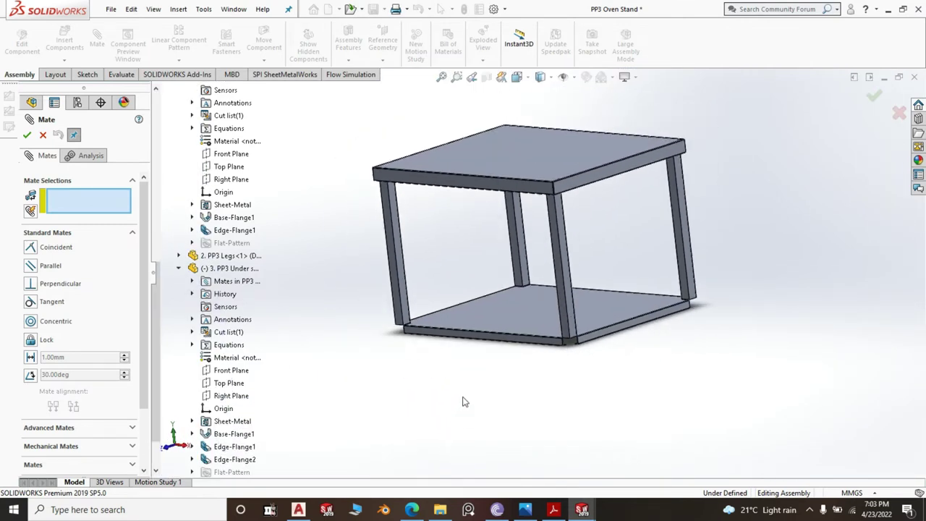
{"action": "left_click", "coordinate": [44, 136]}
- Add a 520 mm distance mate between the under-shelf face and the tabletop face
{"action": "middle_click_drag", "start_coordinate": [410, 347], "coordinate": [428, 348]}
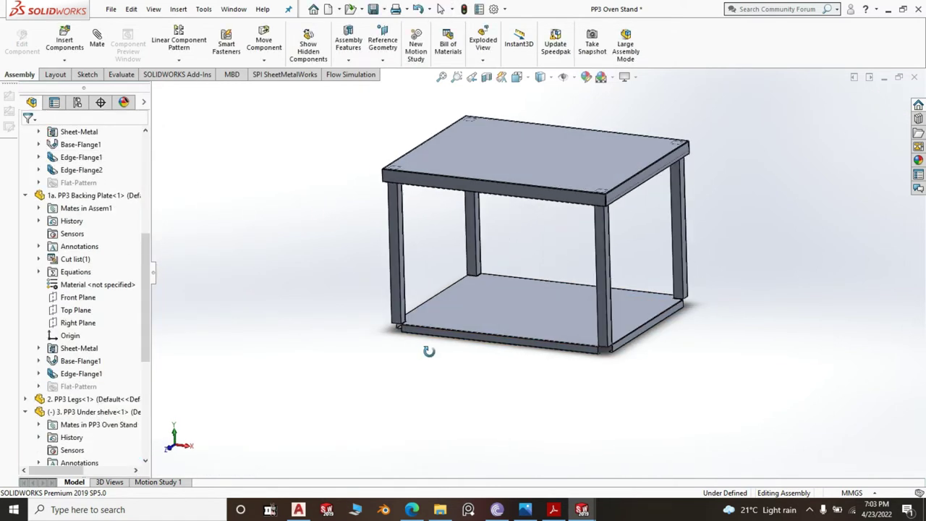
{"action": "scroll", "coordinate": [628, 329], "scroll_direction": "down", "scroll_amount": 3}
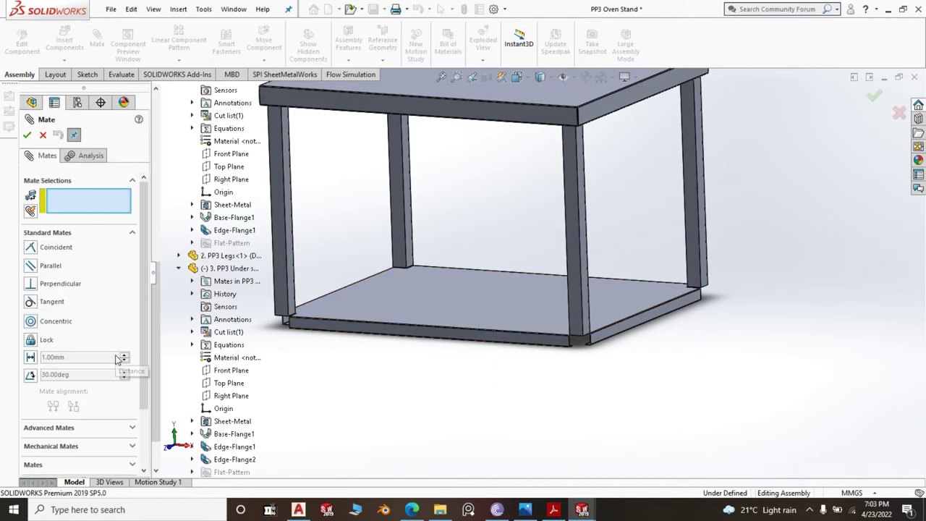
{"action": "left_click", "coordinate": [52, 362]}
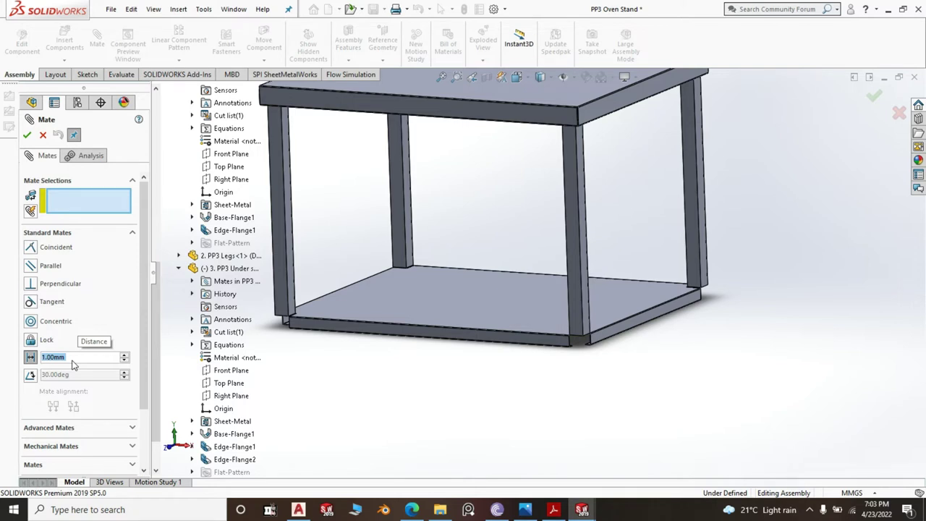
{"action": "type", "text": "520"}
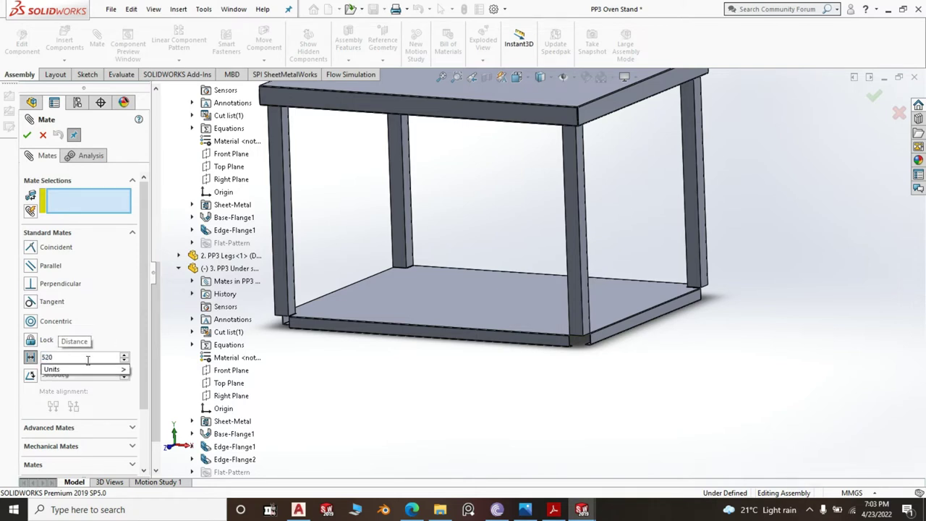
{"action": "left_click", "coordinate": [444, 404]}
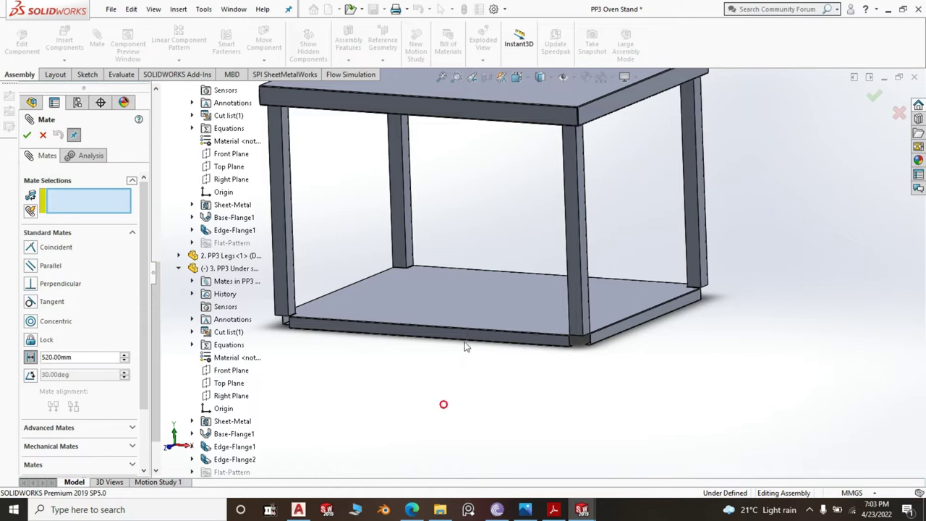
{"action": "left_click", "coordinate": [483, 313]}
{"action": "scroll", "coordinate": [470, 383], "scroll_direction": "up", "scroll_amount": 3}
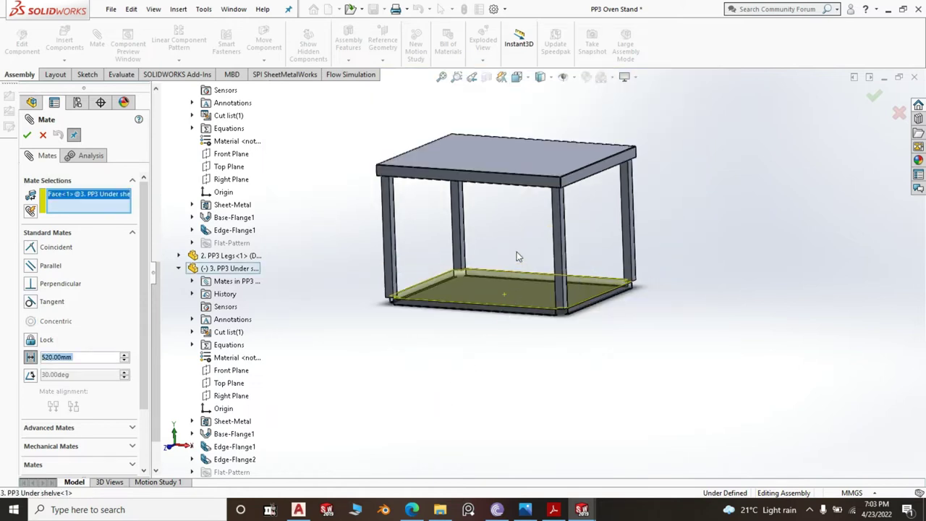
{"action": "key", "text": "ctrl+7"}
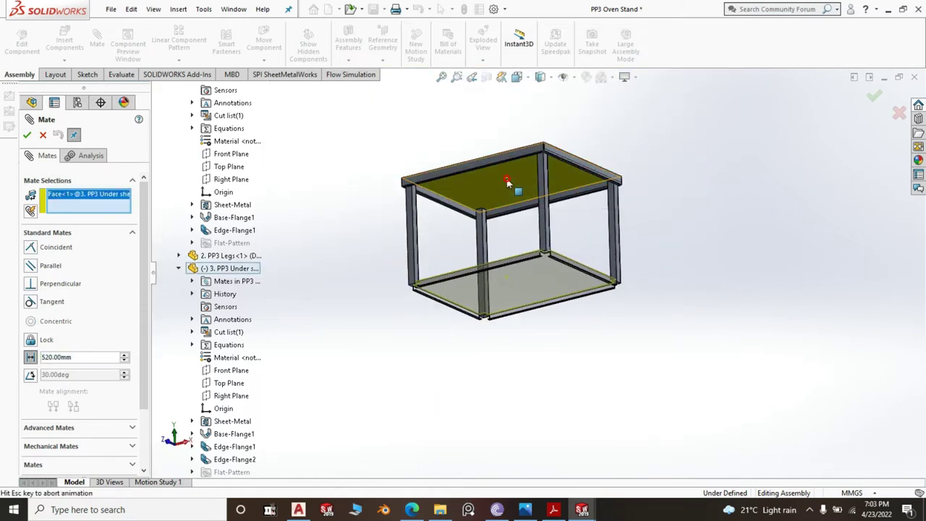
{"action": "left_click", "coordinate": [507, 182]}
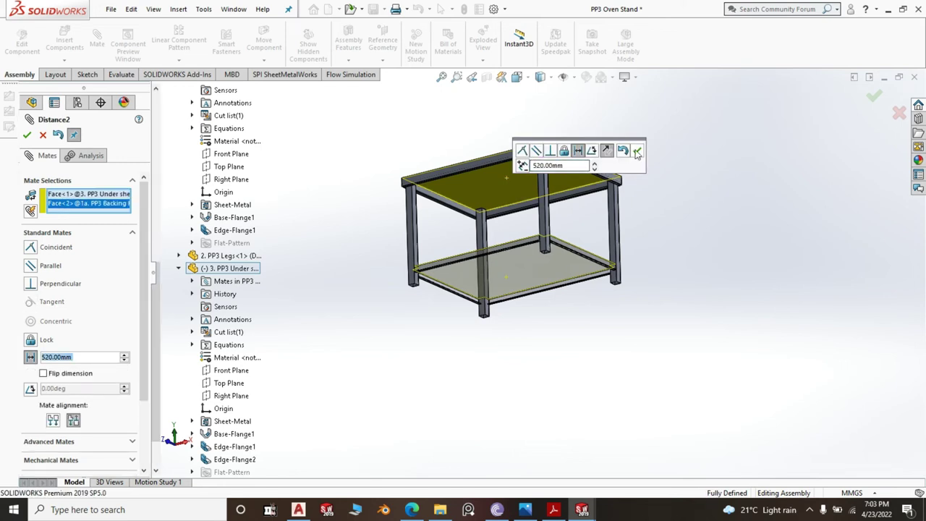
{"action": "left_click", "coordinate": [636, 150]}
{"action": "middle_click_drag", "start_coordinate": [692, 217], "coordinate": [711, 337]}
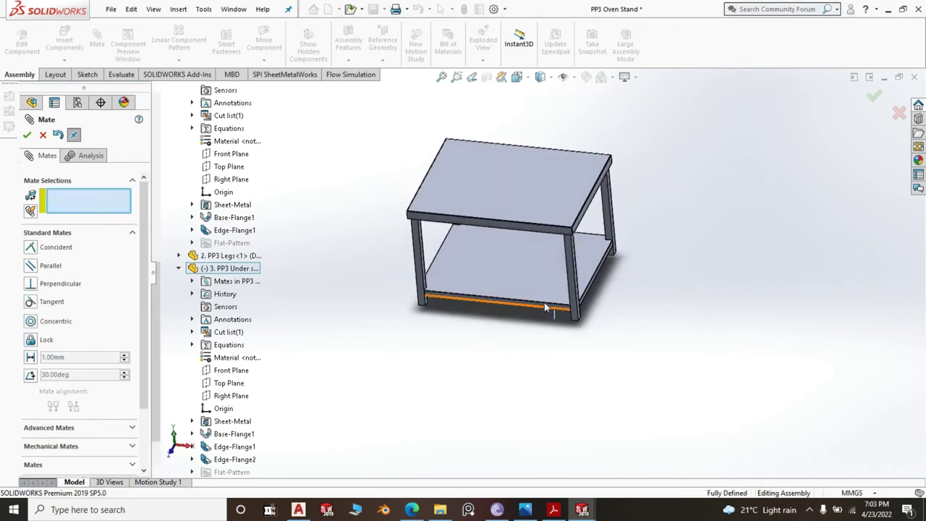
{"action": "left_click", "coordinate": [27, 135]}
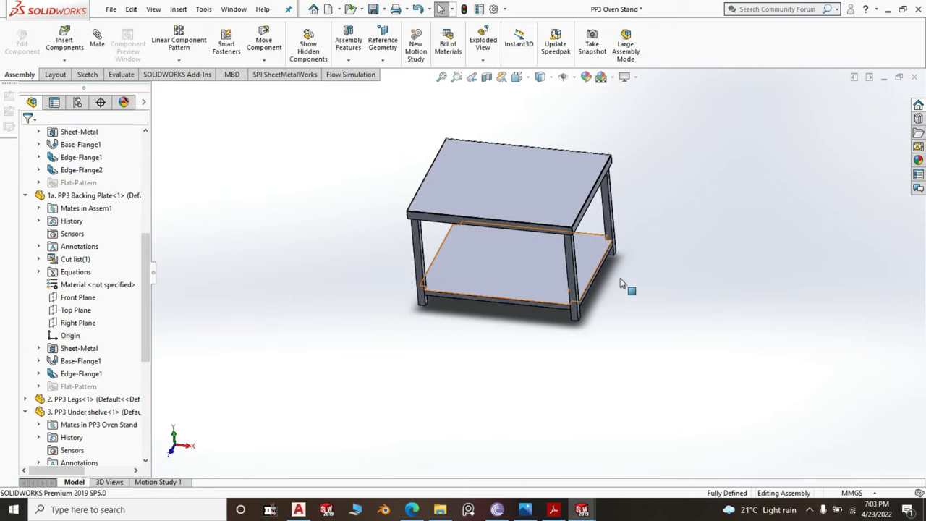
{"action": "scroll", "coordinate": [620, 278], "scroll_direction": "down", "scroll_amount": 5}
{"action": "middle_click_drag", "start_coordinate": [636, 205], "coordinate": [576, 277]}
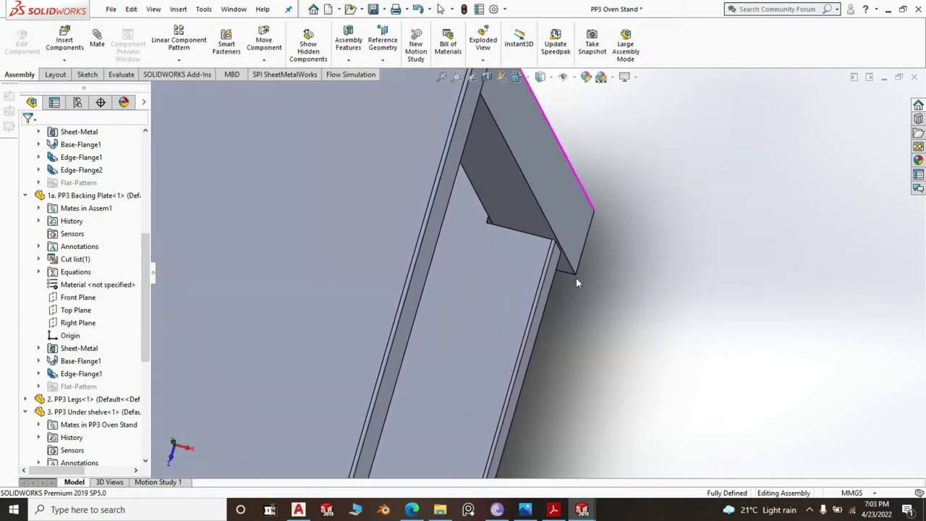
{"action": "scroll", "coordinate": [490, 227], "scroll_direction": "down", "scroll_amount": 5}
{"action": "scroll", "coordinate": [531, 255], "scroll_direction": "down", "scroll_amount": 3}
{"action": "middle_click_drag", "start_coordinate": [531, 254], "coordinate": [504, 287]}
{"action": "scroll", "coordinate": [523, 275], "scroll_direction": "down", "scroll_amount": 3}
{"action": "scroll", "coordinate": [513, 290], "scroll_direction": "up", "scroll_amount": 3}
{"action": "scroll", "coordinate": [510, 285], "scroll_direction": "up", "scroll_amount": 5}
{"action": "middle_click_drag", "start_coordinate": [645, 210], "coordinate": [657, 269]}
{"action": "scroll", "coordinate": [532, 244], "scroll_direction": "down", "scroll_amount": 4}
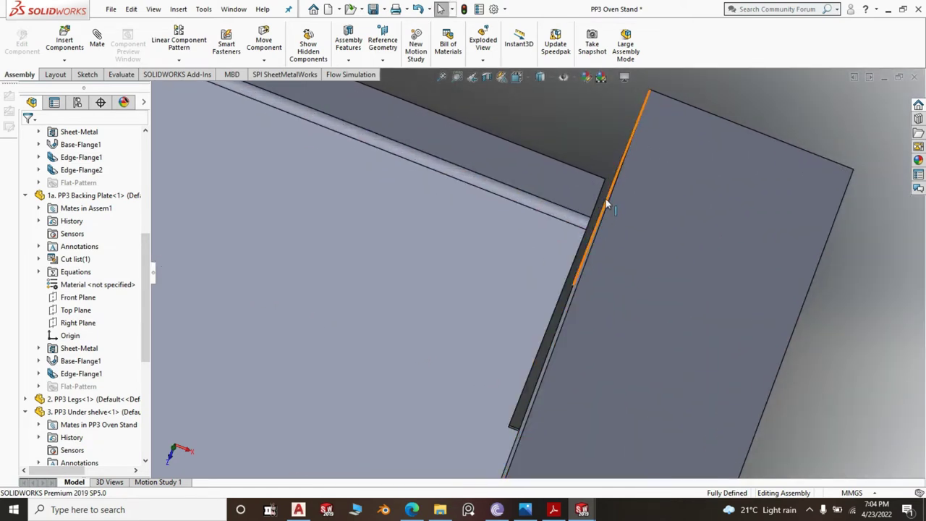
{"action": "scroll", "coordinate": [599, 225], "scroll_direction": "up", "scroll_amount": 1}
{"action": "scroll", "coordinate": [600, 210], "scroll_direction": "up", "scroll_amount": 3}
{"action": "middle_click_drag", "start_coordinate": [603, 196], "coordinate": [554, 377]}
{"action": "scroll", "coordinate": [554, 377], "scroll_direction": "up", "scroll_amount": 5}
{"action": "scroll", "coordinate": [572, 192], "scroll_direction": "down", "scroll_amount": 10}
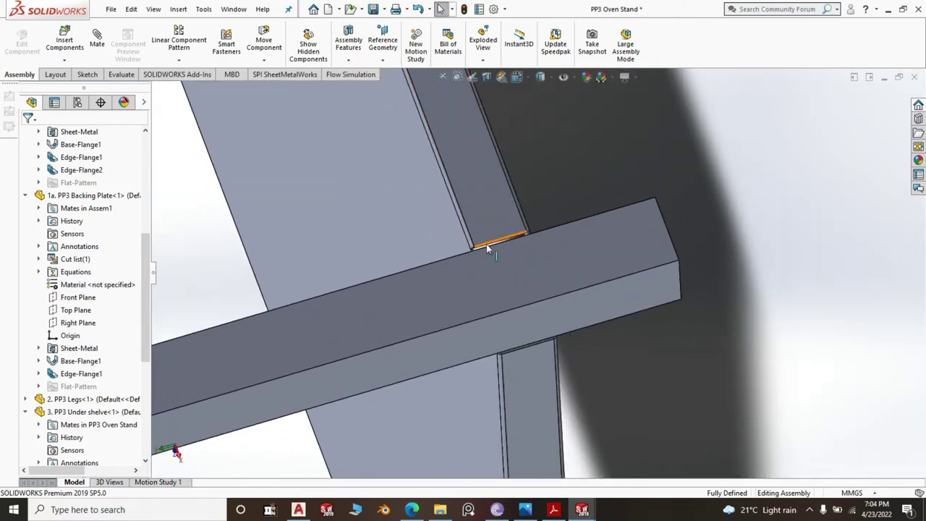
{"action": "middle_click_drag", "start_coordinate": [557, 362], "coordinate": [601, 340]}
{"action": "scroll", "coordinate": [431, 298], "scroll_direction": "up", "scroll_amount": 10}
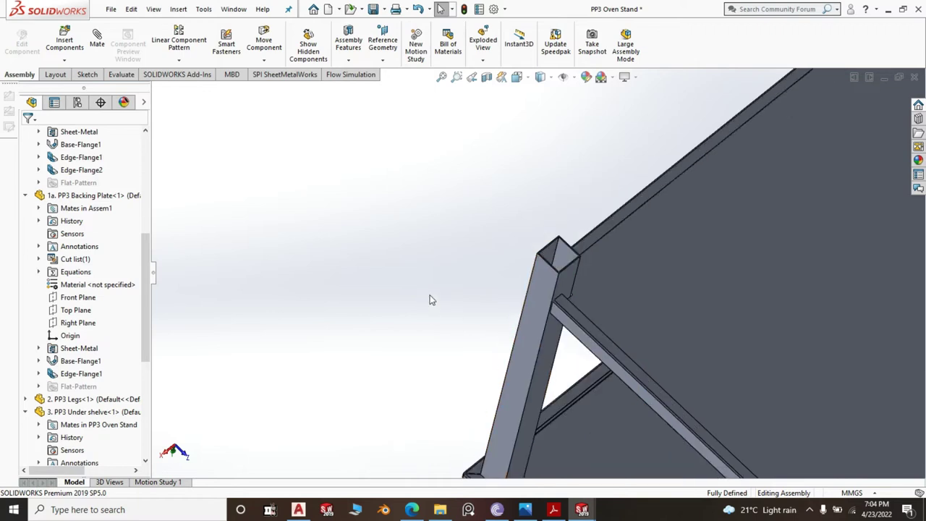
{"action": "middle_click_drag", "start_coordinate": [409, 310], "coordinate": [488, 266]}
{"action": "middle_click_drag", "start_coordinate": [535, 121], "coordinate": [549, 217]}
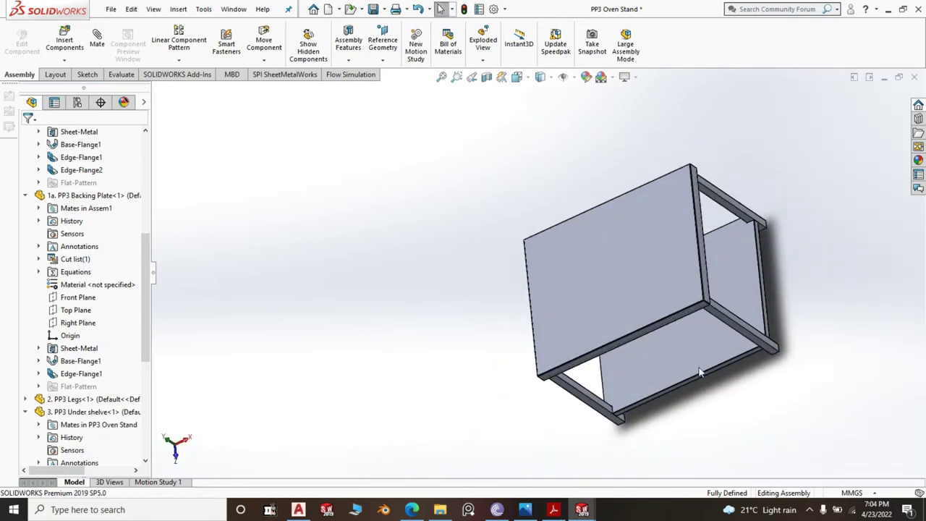
{"action": "scroll", "coordinate": [559, 304], "scroll_direction": "down", "scroll_amount": 6}
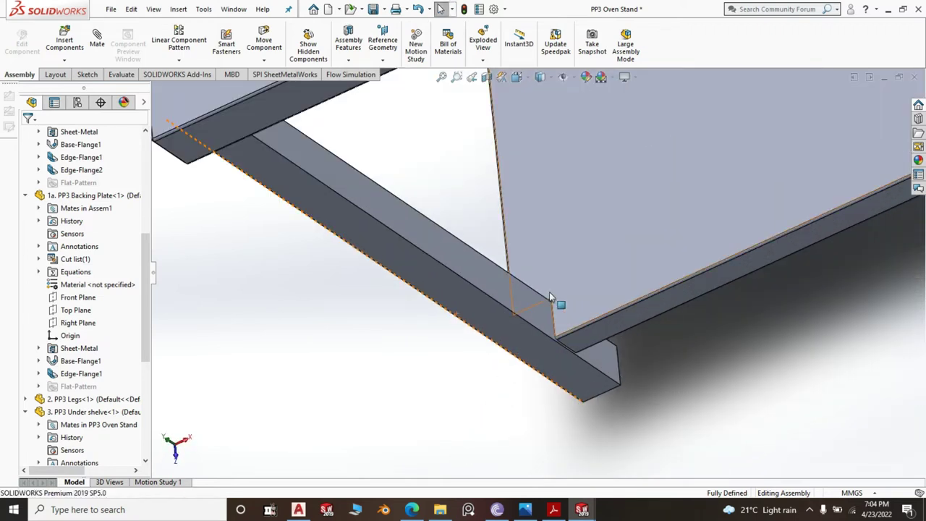
{"action": "scroll", "coordinate": [572, 357], "scroll_direction": "down", "scroll_amount": 8}
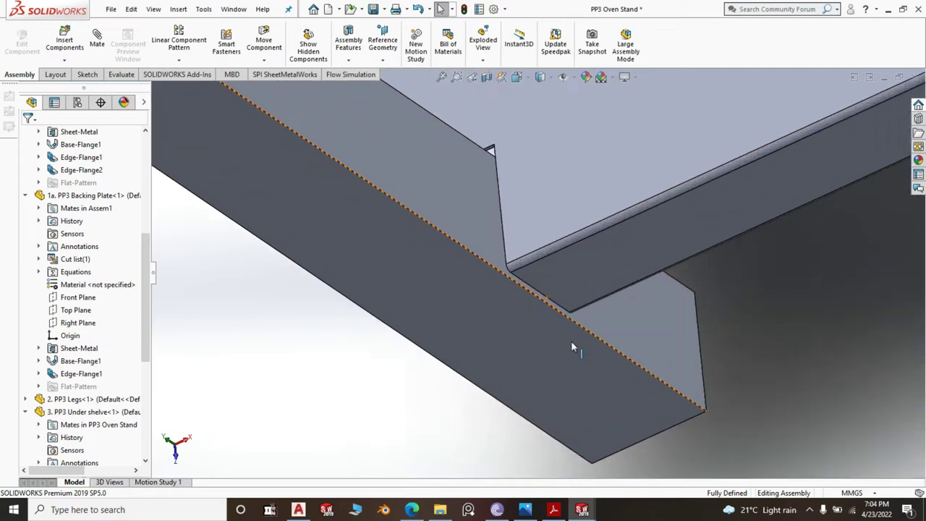
{"action": "scroll", "coordinate": [506, 283], "scroll_direction": "up", "scroll_amount": 8}
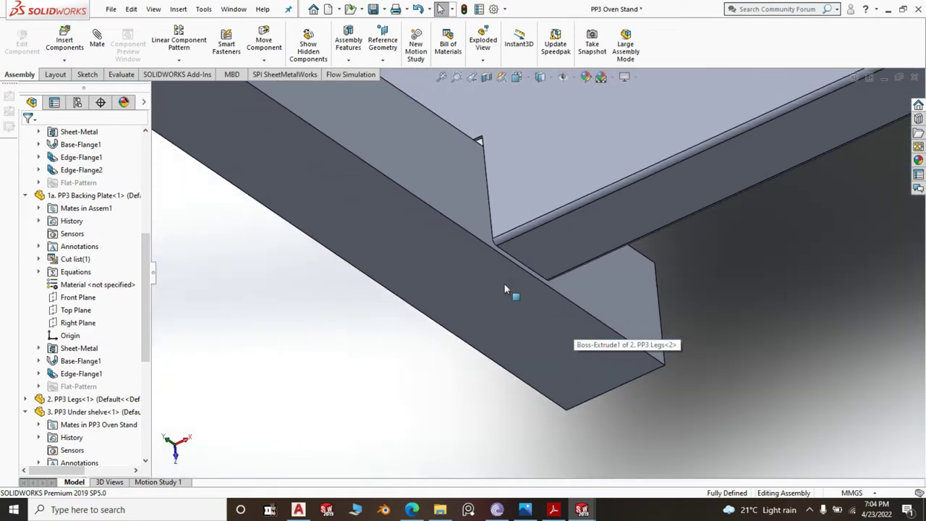
{"action": "middle_click_drag", "start_coordinate": [489, 301], "coordinate": [464, 316]}
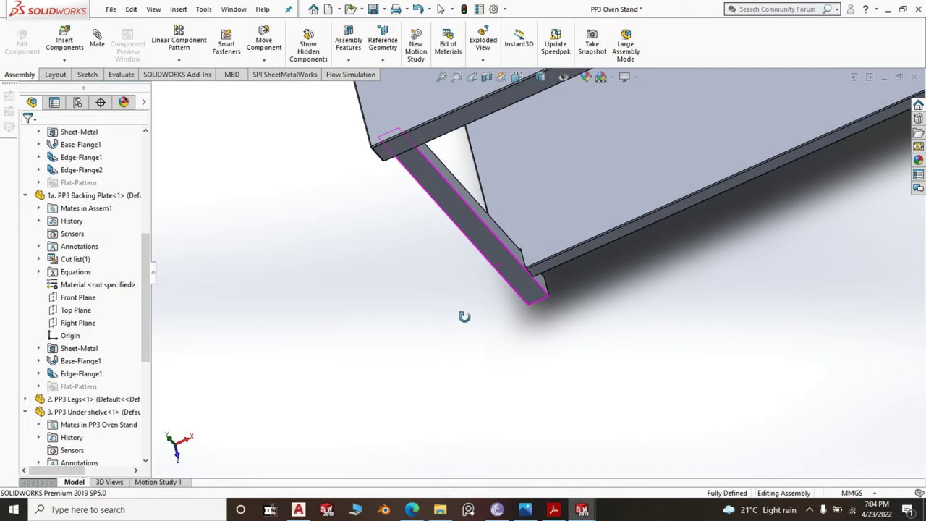
{"action": "left_click", "coordinate": [633, 164]}
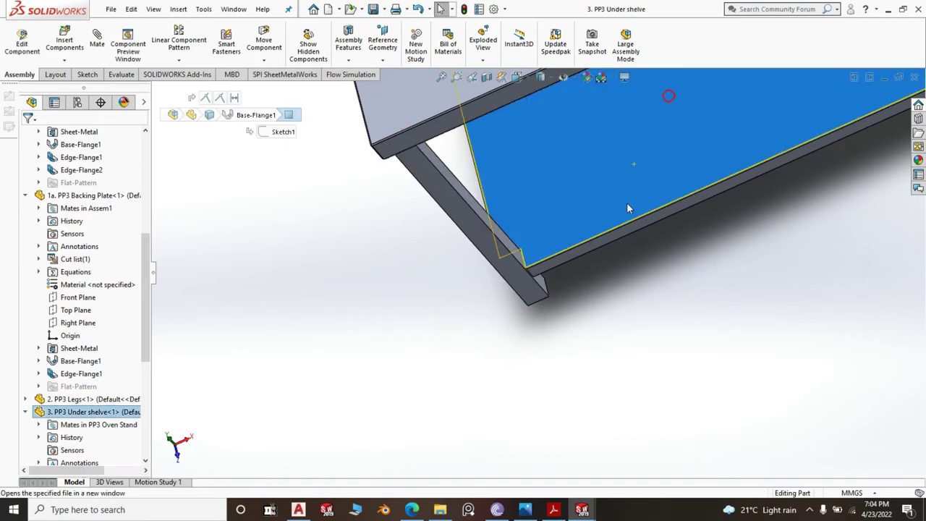
- Open the under-shelf part and change its 918 mm sketch length to 920 mm
{"action": "left_click", "coordinate": [515, 252]}
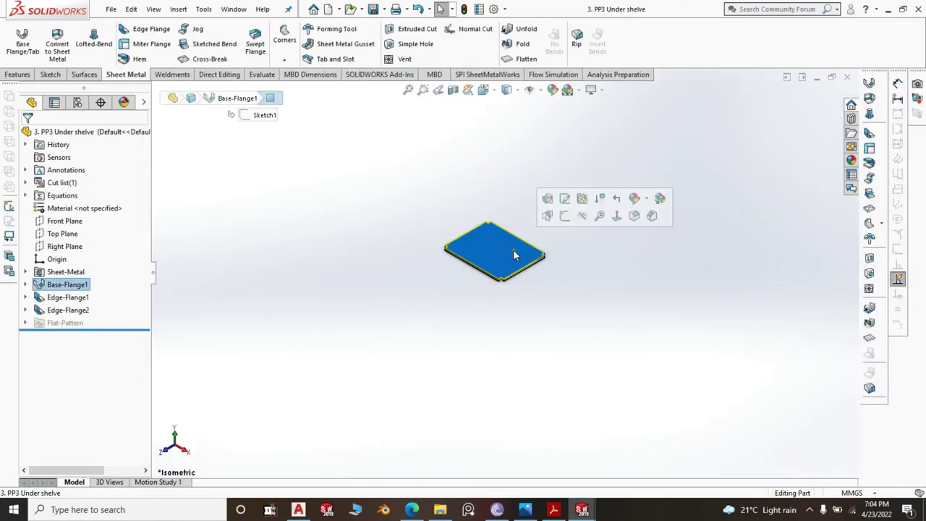
{"action": "left_click", "coordinate": [564, 199]}
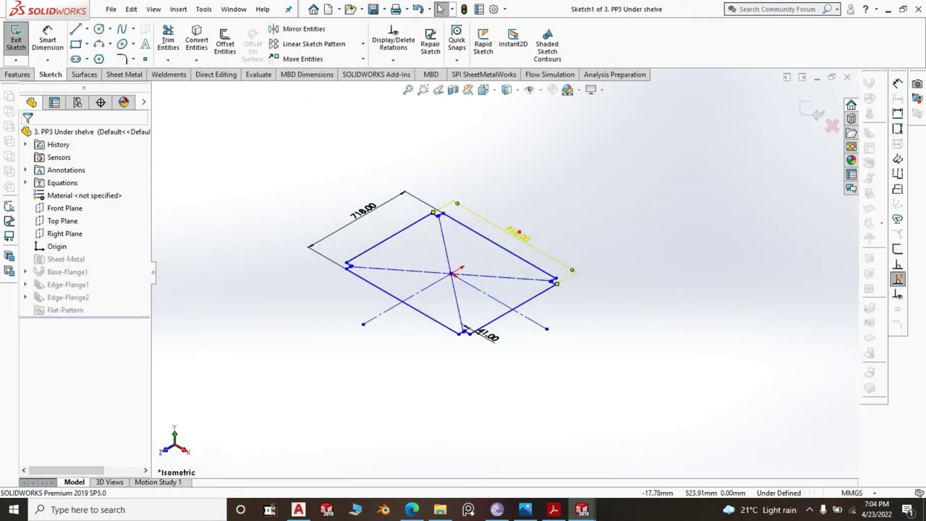
{"action": "double_click", "coordinate": [519, 231]}
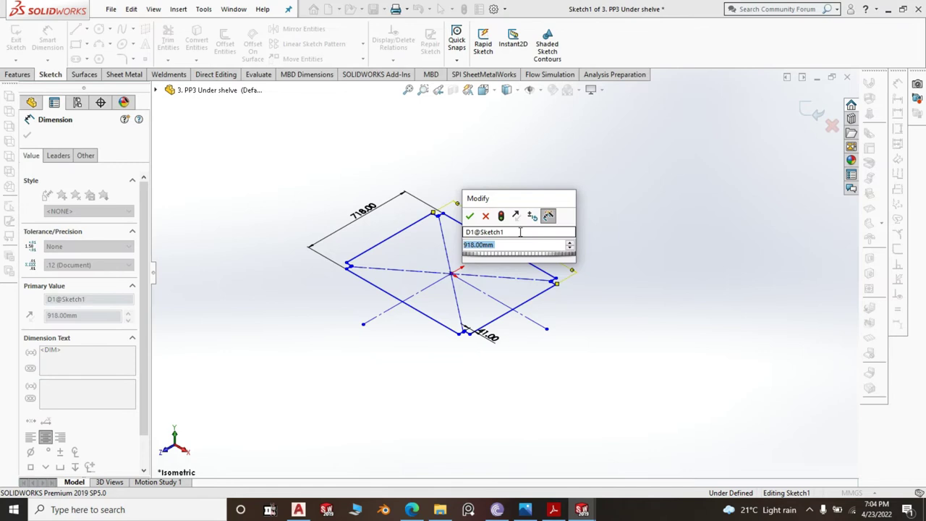
{"action": "type", "text": "9"}
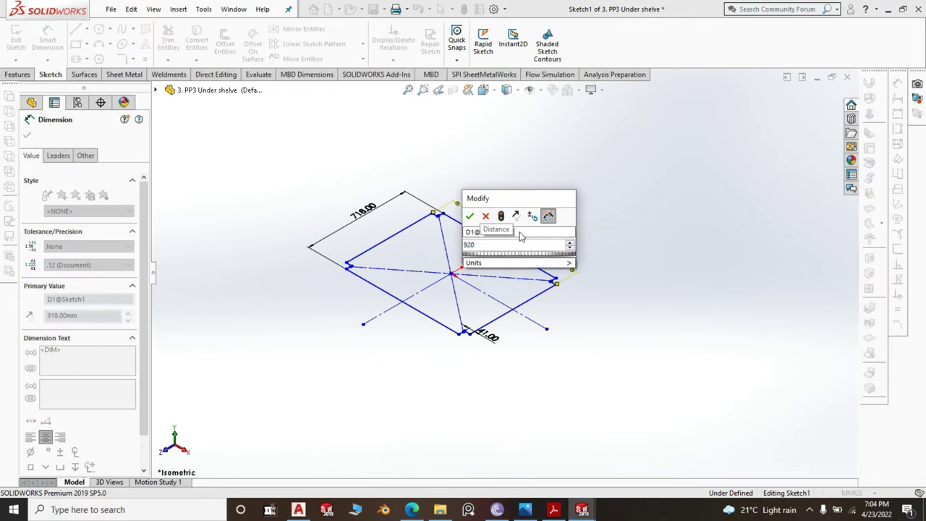
{"action": "type", "text": "20"}
{"action": "left_click", "coordinate": [470, 216]}
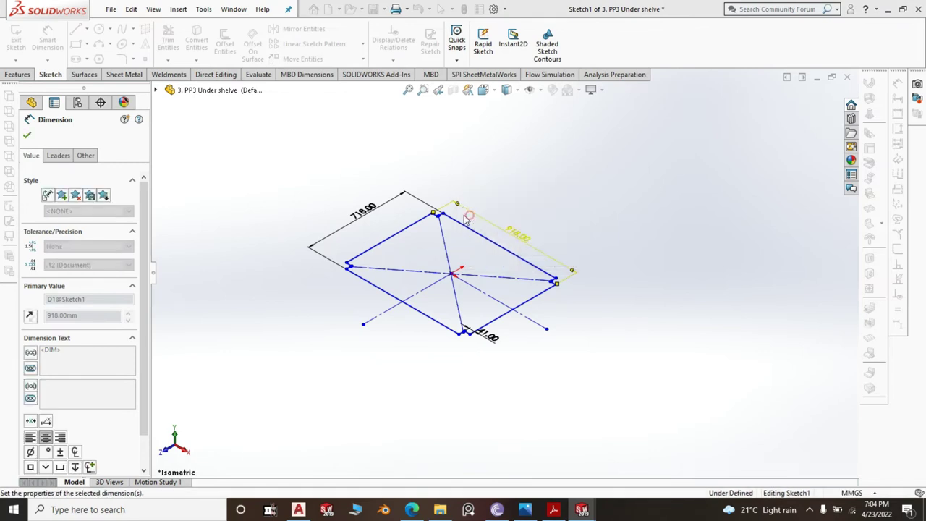
- Change the 718 mm width to 720 mm, rebuild the shelf, and return to PP3 Oven Stand
{"action": "left_click", "coordinate": [370, 207]}
{"action": "double_click", "coordinate": [370, 207]}
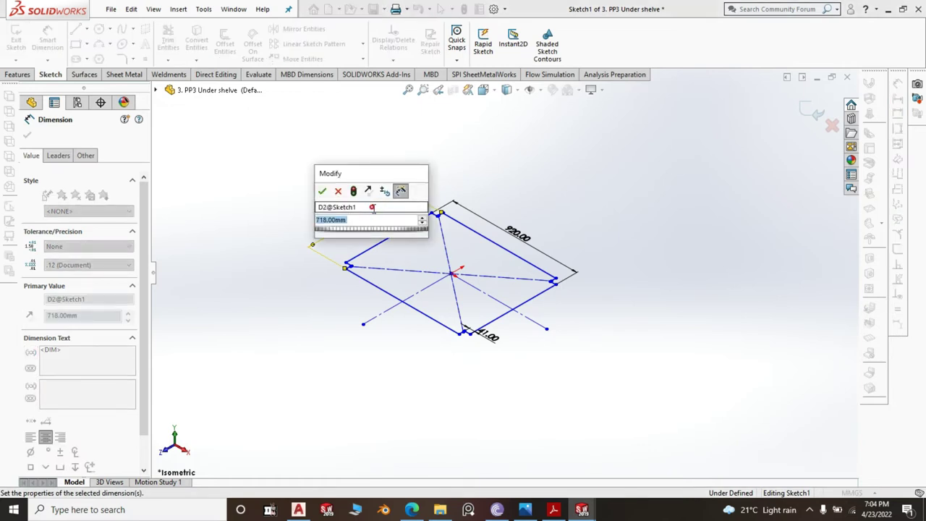
{"action": "type", "text": "720"}
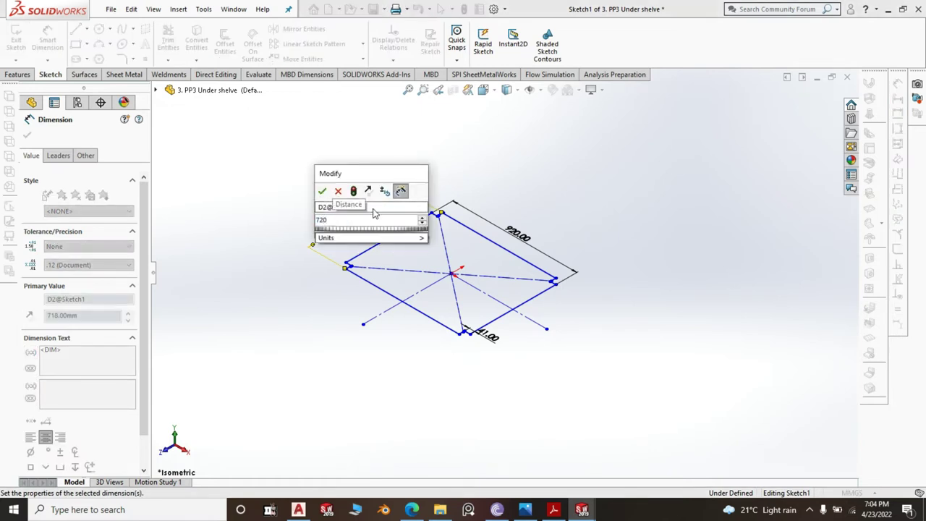
{"action": "left_click", "coordinate": [321, 192]}
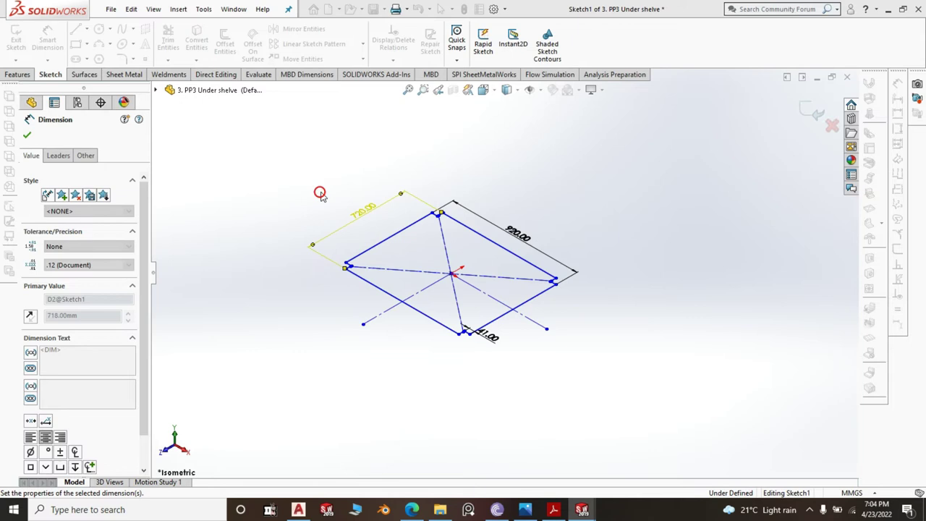
{"action": "left_click", "coordinate": [803, 111]}
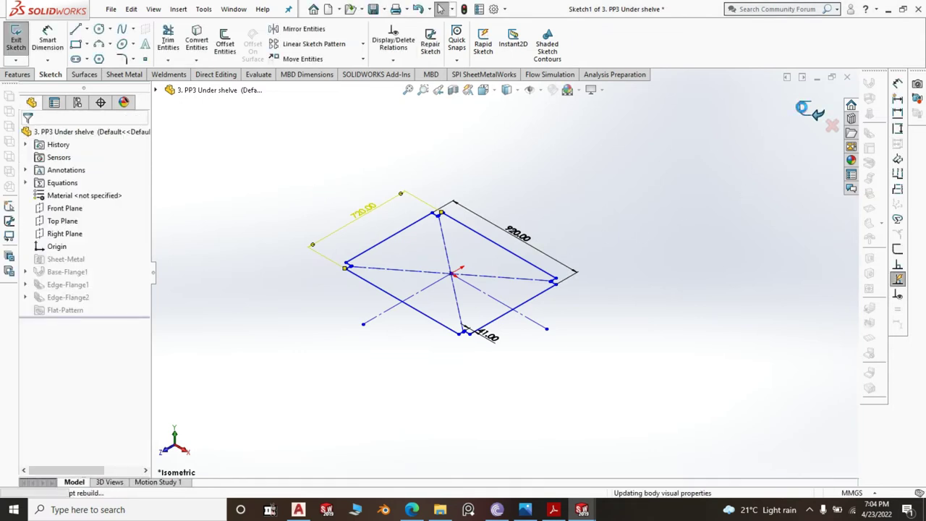
{"action": "left_click", "coordinate": [803, 108]}
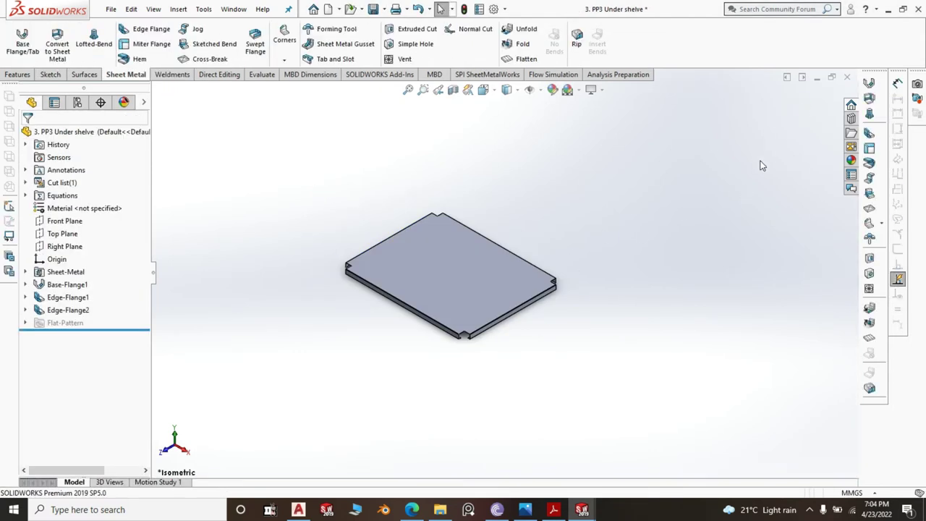
{"action": "left_click", "coordinate": [579, 510]}
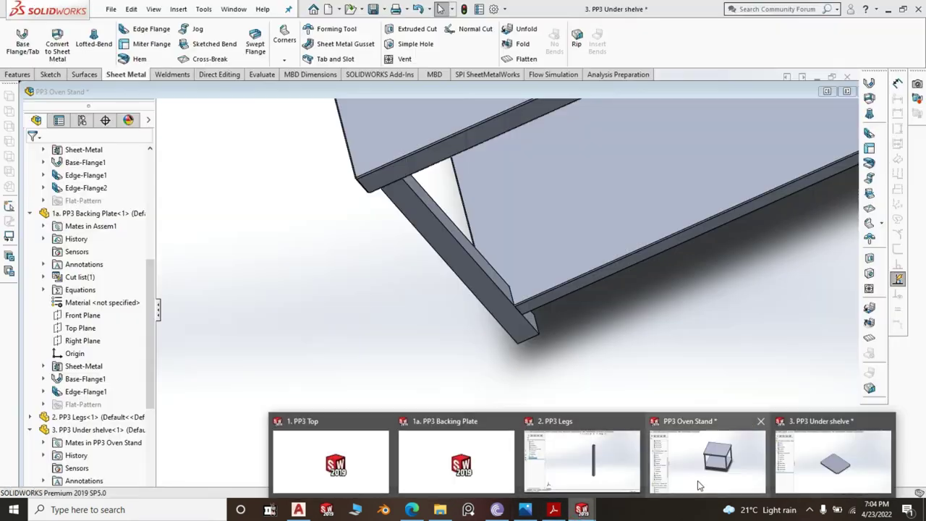
{"action": "left_click", "coordinate": [698, 481]}
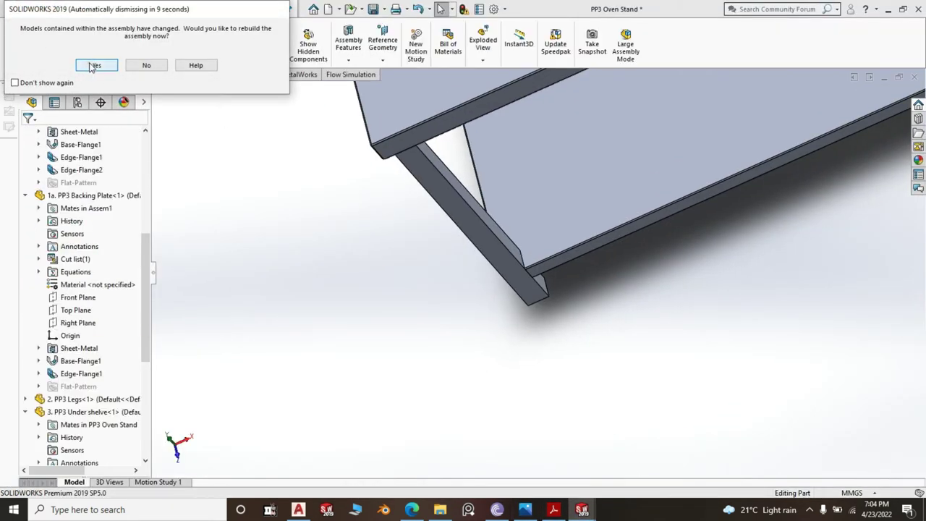
- Rebuild the assembly with the resized shelf and zoom into a corner to check its thickness
{"action": "left_click", "coordinate": [93, 65]}
{"action": "scroll", "coordinate": [515, 291], "scroll_direction": "down", "scroll_amount": 5}
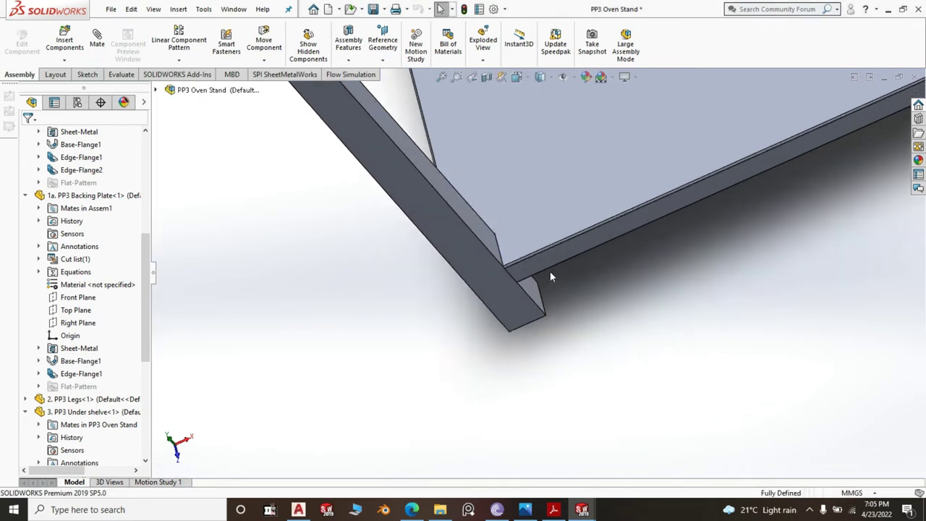
{"action": "scroll", "coordinate": [611, 320], "scroll_direction": "down", "scroll_amount": 2}
{"action": "scroll", "coordinate": [600, 312], "scroll_direction": "down", "scroll_amount": 3}
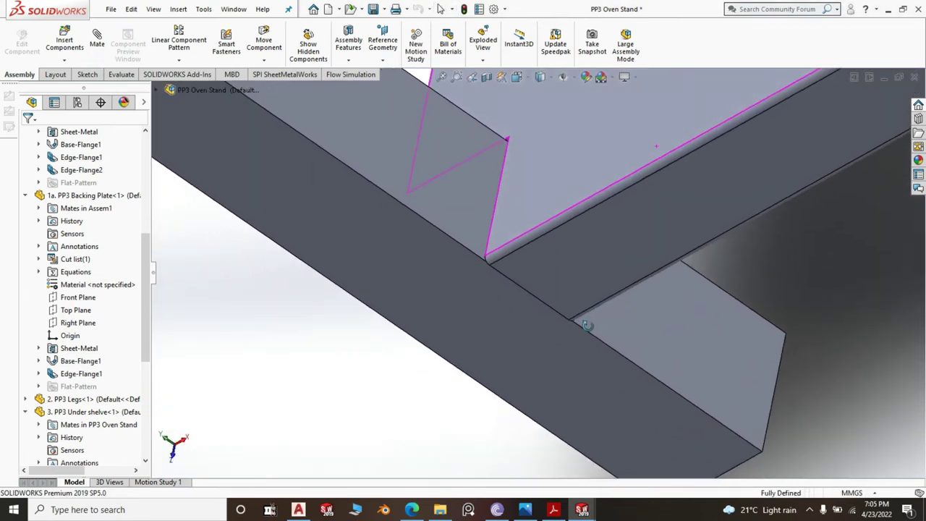
{"action": "scroll", "coordinate": [454, 200], "scroll_direction": "down", "scroll_amount": 5}
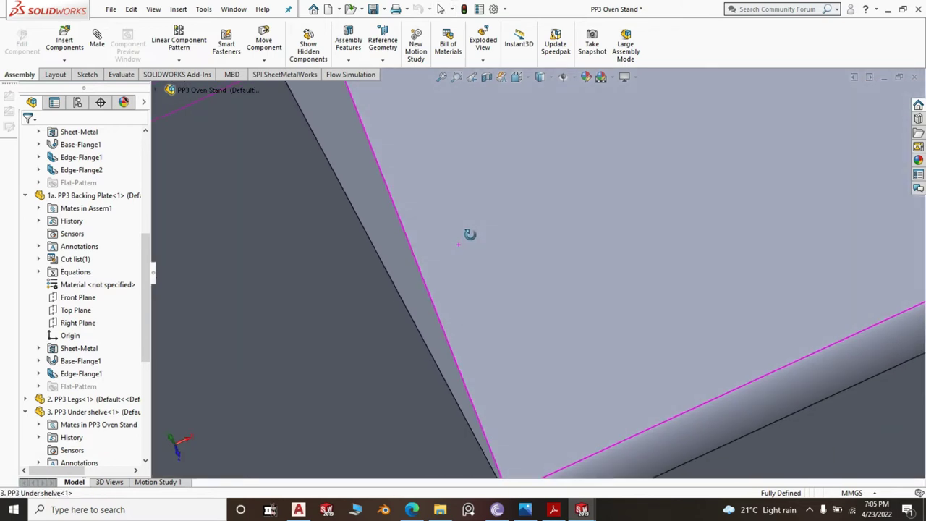
{"action": "middle_click_drag", "start_coordinate": [469, 234], "coordinate": [522, 329]}
- Orbit and zoom around the stand from below to inspect the shelf's fit between the legs
{"action": "scroll", "coordinate": [522, 333], "scroll_direction": "up", "scroll_amount": 10}
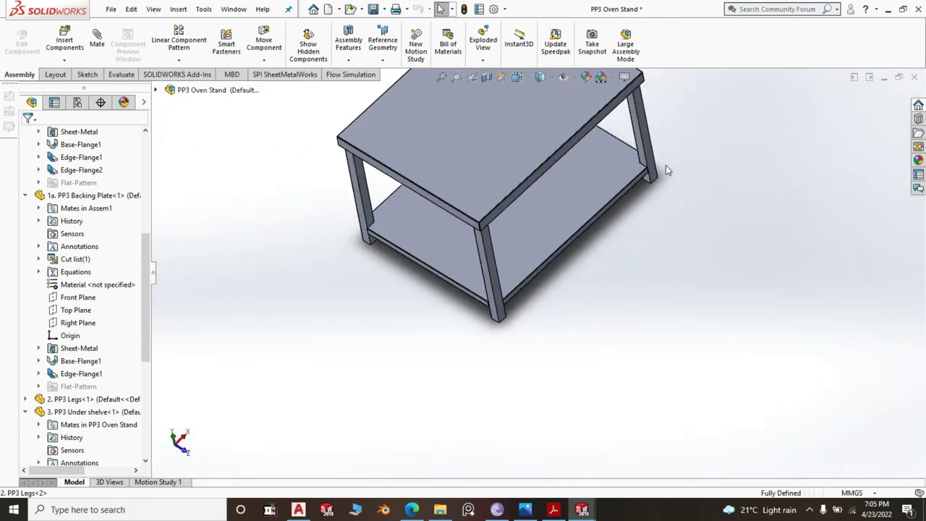
{"action": "middle_click_drag", "start_coordinate": [655, 170], "coordinate": [532, 290]}
{"action": "scroll", "coordinate": [641, 192], "scroll_direction": "down", "scroll_amount": 10}
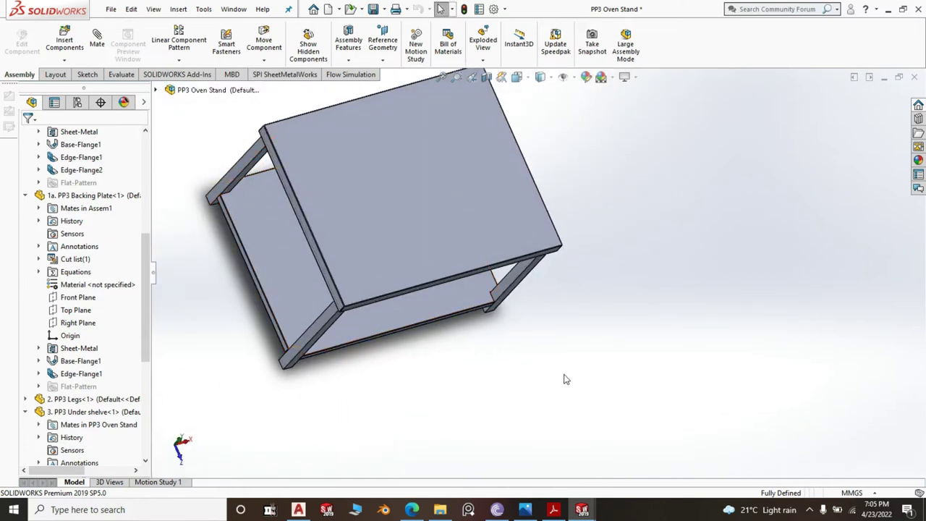
{"action": "scroll", "coordinate": [285, 238], "scroll_direction": "up", "scroll_amount": 4}
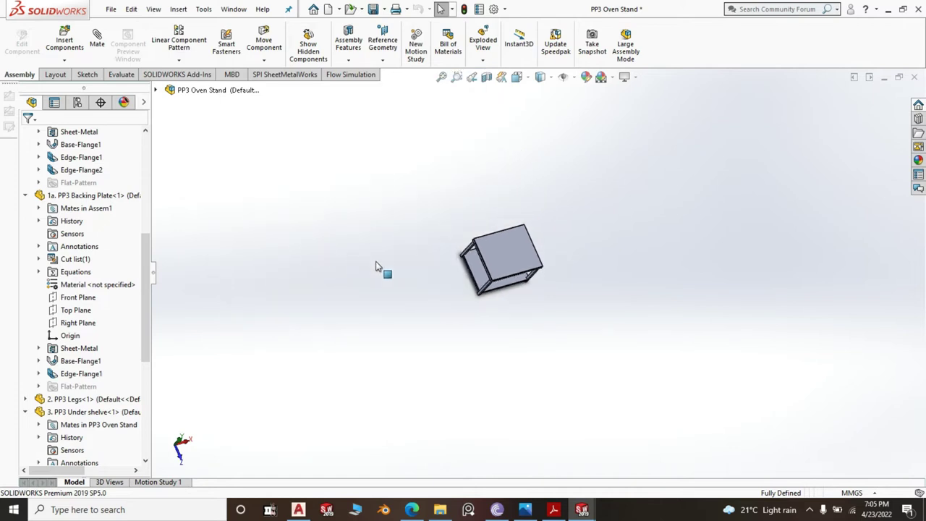
{"action": "scroll", "coordinate": [473, 263], "scroll_direction": "down", "scroll_amount": 8}
{"action": "scroll", "coordinate": [446, 225], "scroll_direction": "down", "scroll_amount": 5}
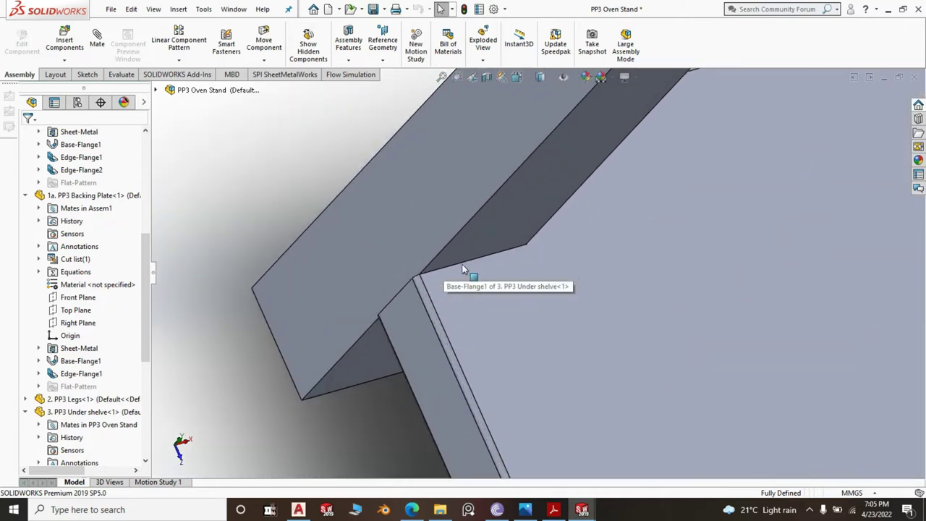
{"action": "middle_click_drag", "start_coordinate": [458, 280], "coordinate": [436, 363]}
{"action": "scroll", "coordinate": [402, 306], "scroll_direction": "up", "scroll_amount": 6}
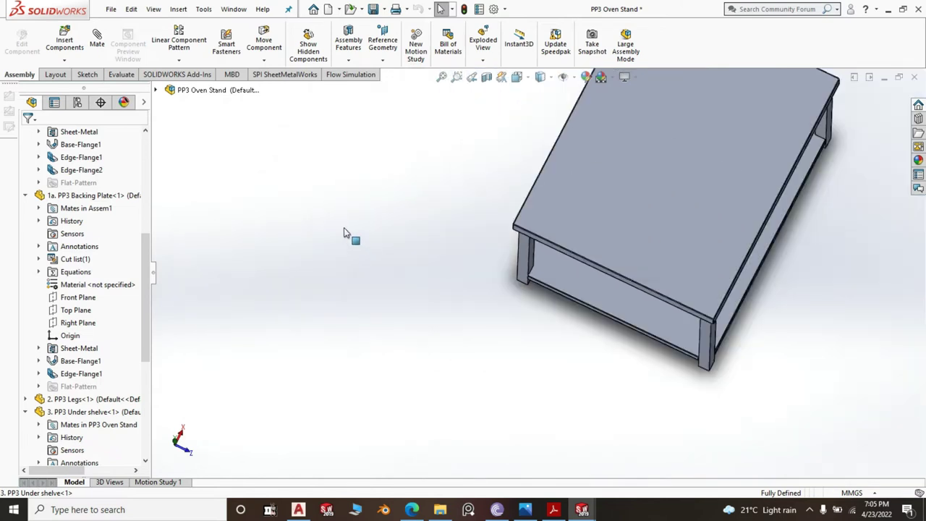
{"action": "scroll", "coordinate": [653, 356], "scroll_direction": "down", "scroll_amount": 2}
{"action": "scroll", "coordinate": [653, 355], "scroll_direction": "up", "scroll_amount": 2}
- Open the under-shelf part from the assembly and edit its base sketch
{"action": "left_click", "coordinate": [636, 213]}
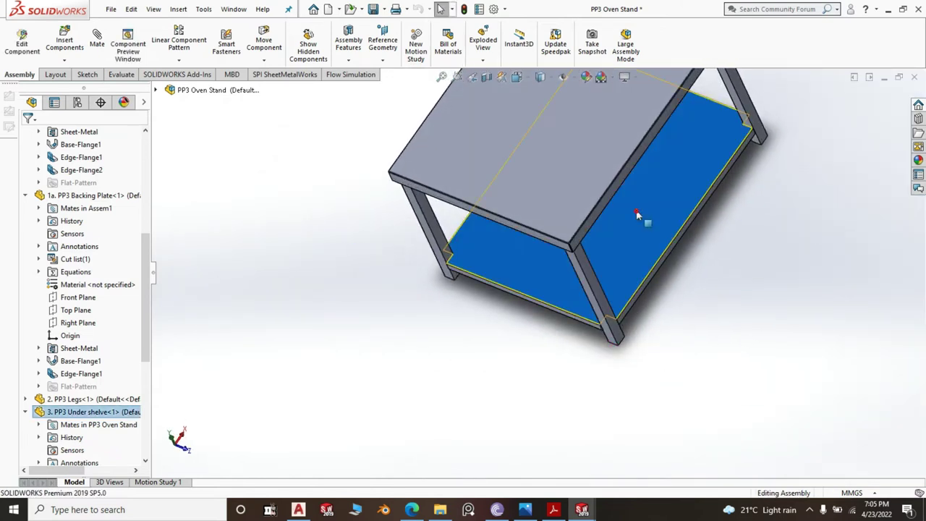
{"action": "left_click", "coordinate": [670, 142]}
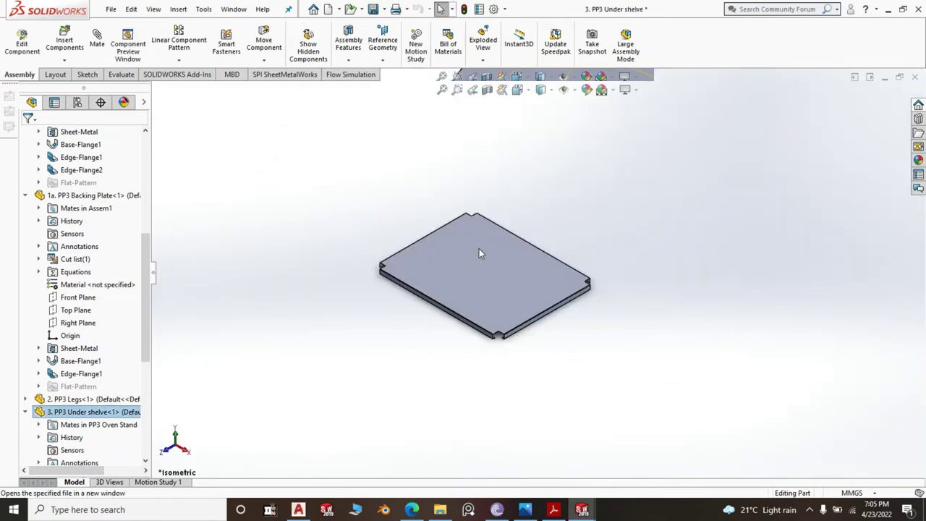
{"action": "left_click", "coordinate": [456, 266]}
{"action": "left_click", "coordinate": [684, 166]}
{"action": "left_click", "coordinate": [473, 282]}
{"action": "left_click", "coordinate": [508, 221]}
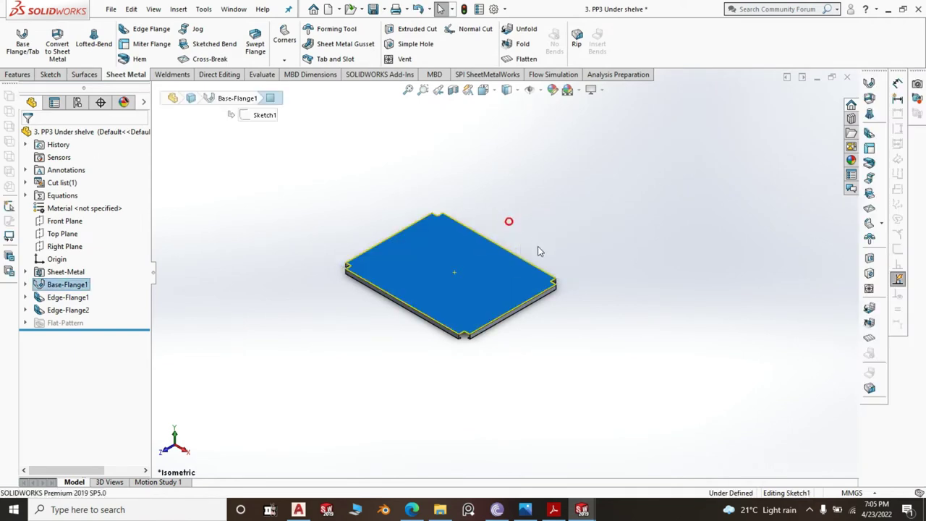
- Change the shelf sketch dimensions from 920 to 919 and from 720 to 719
{"action": "double_click", "coordinate": [520, 235]}
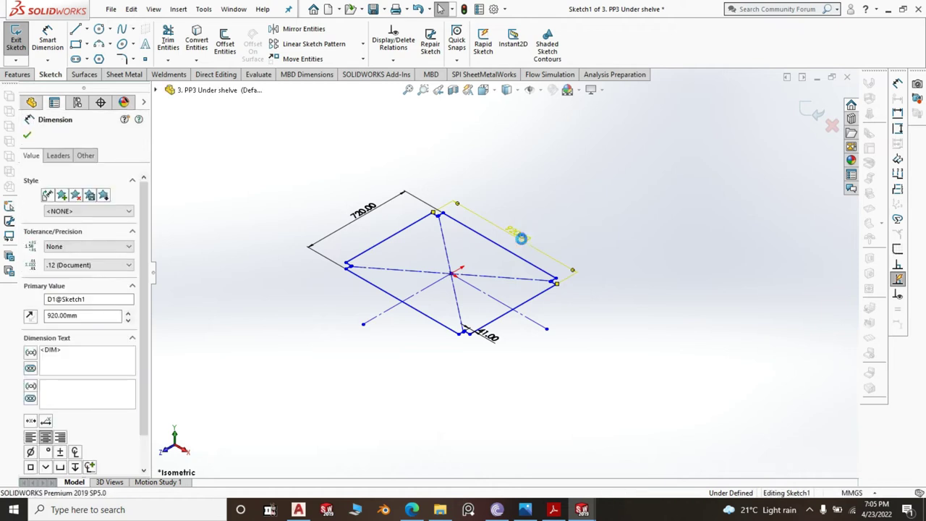
{"action": "type", "text": "919"}
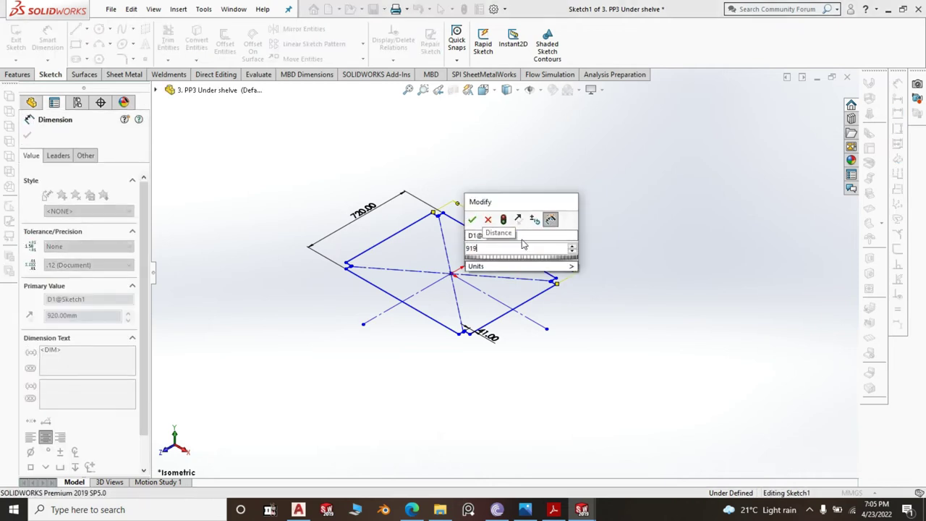
{"action": "left_click", "coordinate": [472, 219]}
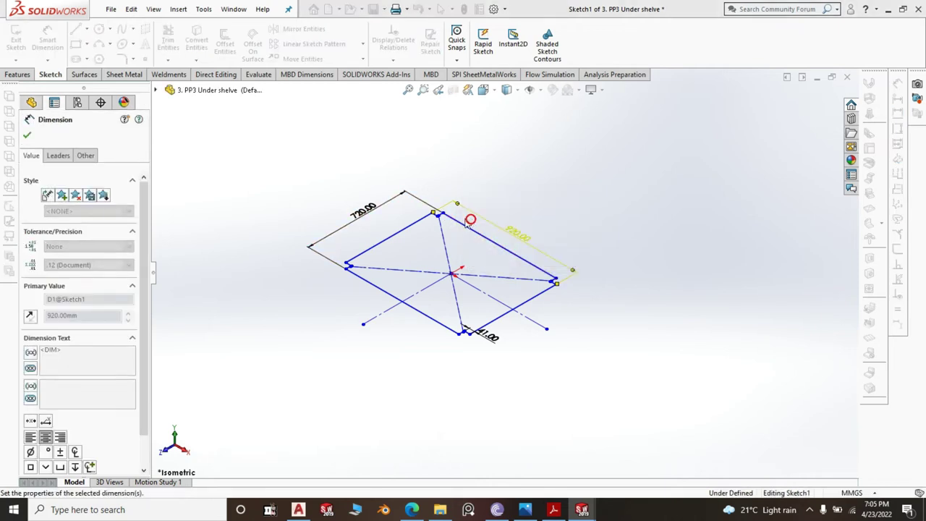
{"action": "double_click", "coordinate": [364, 217]}
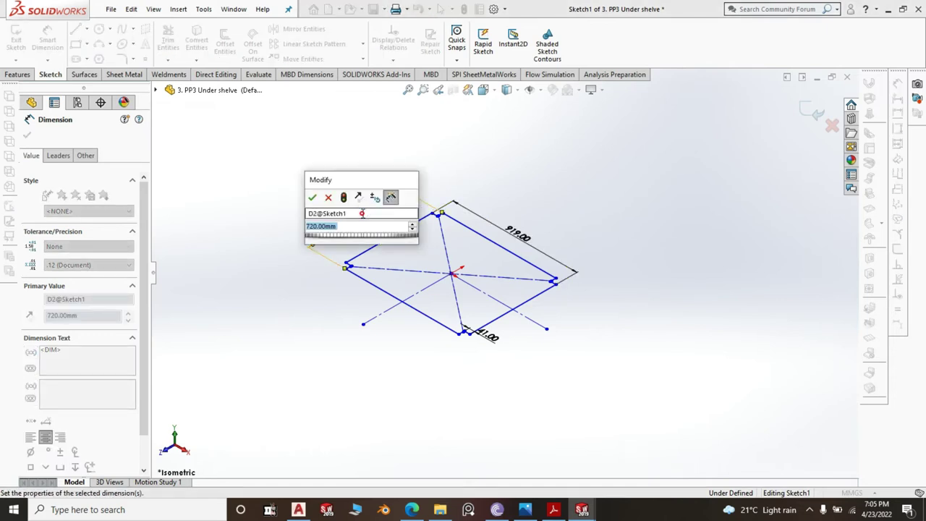
{"action": "type", "text": "7"}
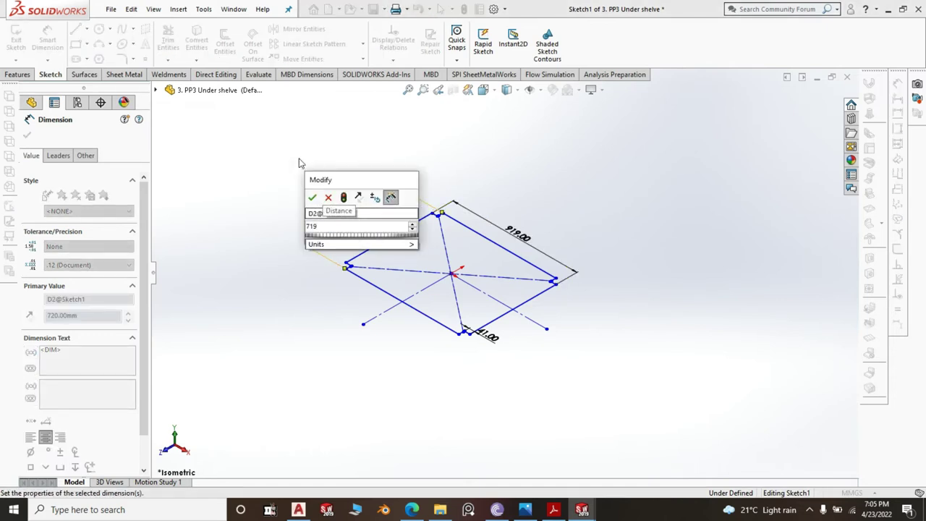
{"action": "type", "text": "19"}
{"action": "left_click", "coordinate": [312, 197]}
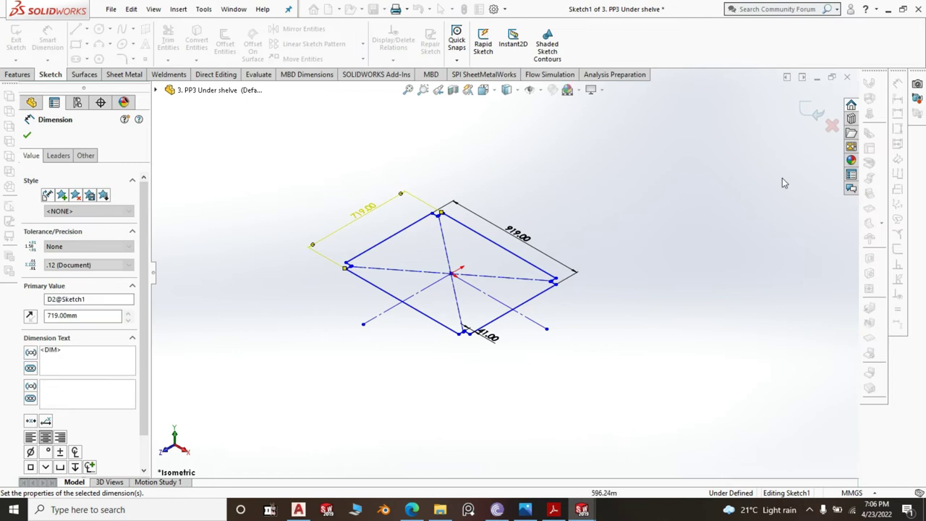
- Exit the sketch to rebuild the sheet-metal plate and save the part
{"action": "left_click", "coordinate": [814, 114]}
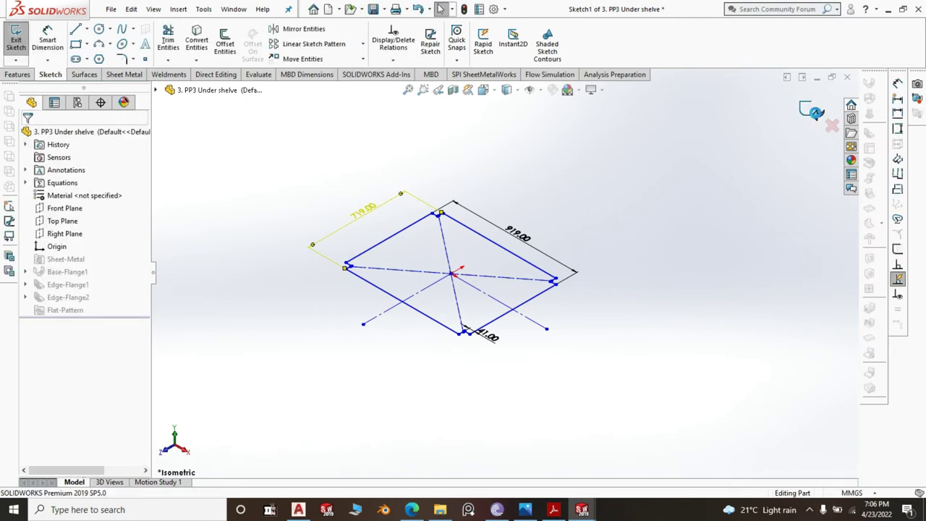
{"action": "left_click", "coordinate": [815, 113]}
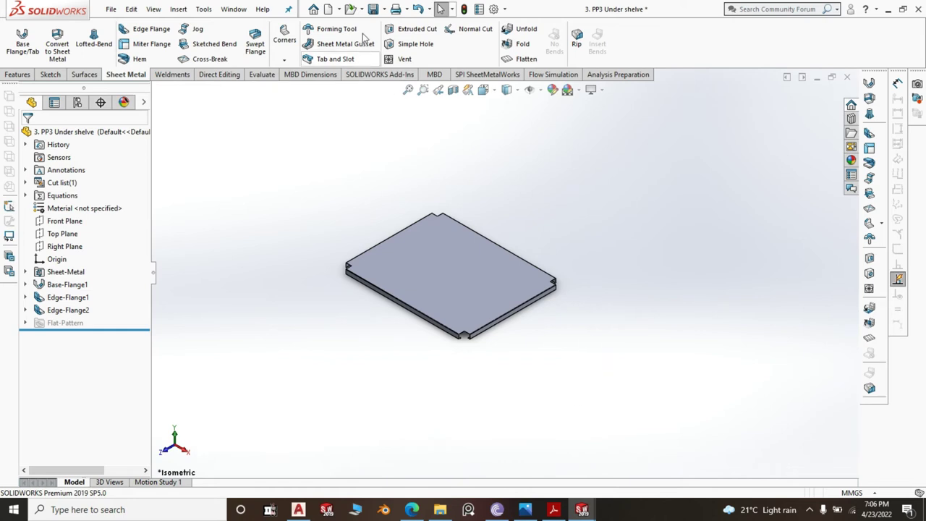
{"action": "left_click", "coordinate": [373, 9]}
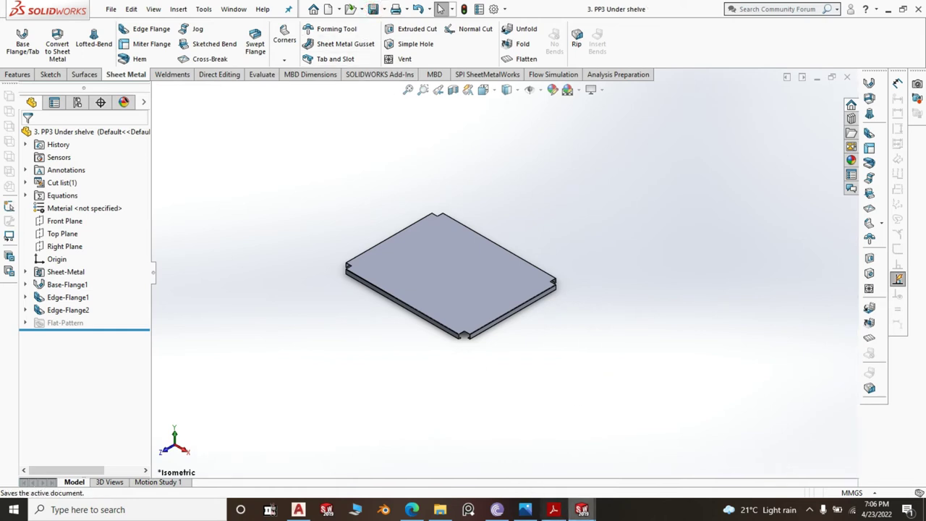
- Switch to the PP3 Oven Stand assembly and rebuild it with the changed under-shelf
{"action": "mouse_move", "coordinate": [582, 511]}
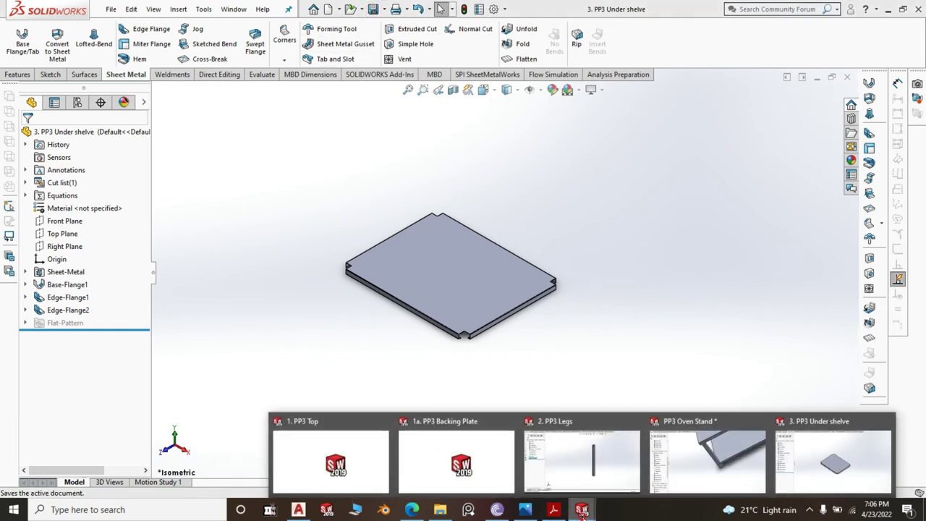
{"action": "left_click", "coordinate": [706, 474]}
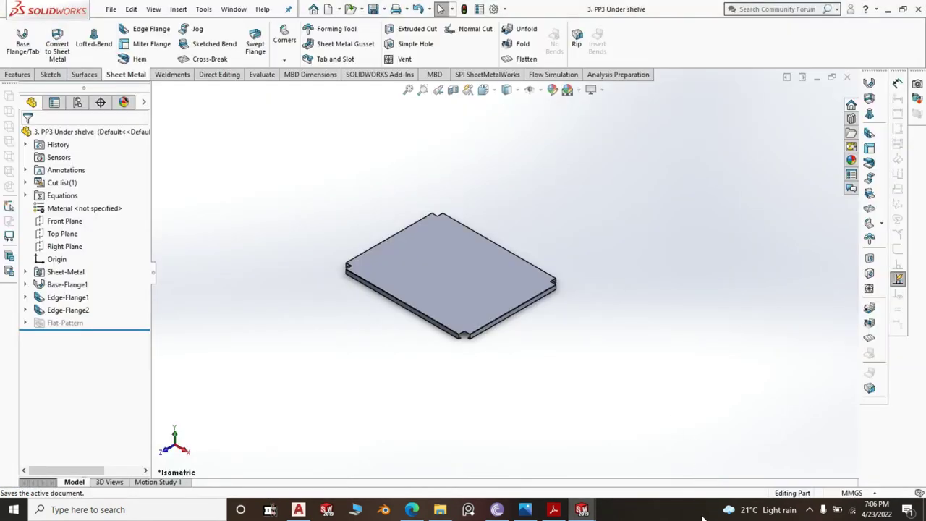
{"action": "mouse_move", "coordinate": [583, 510]}
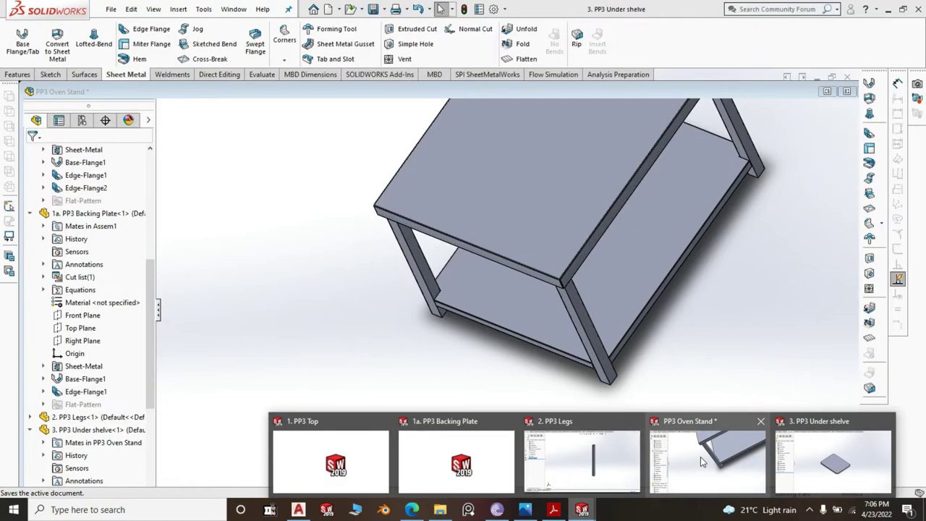
{"action": "left_click", "coordinate": [700, 461]}
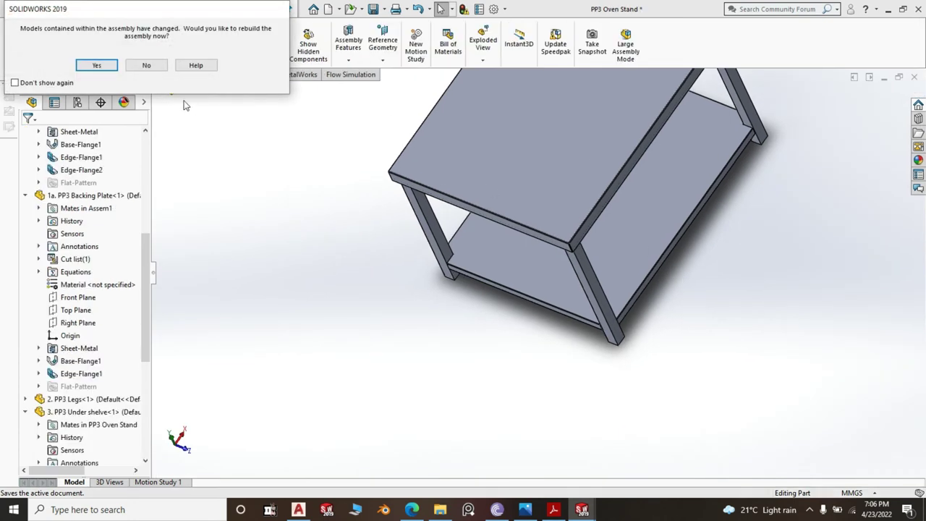
{"action": "left_click", "coordinate": [98, 65]}
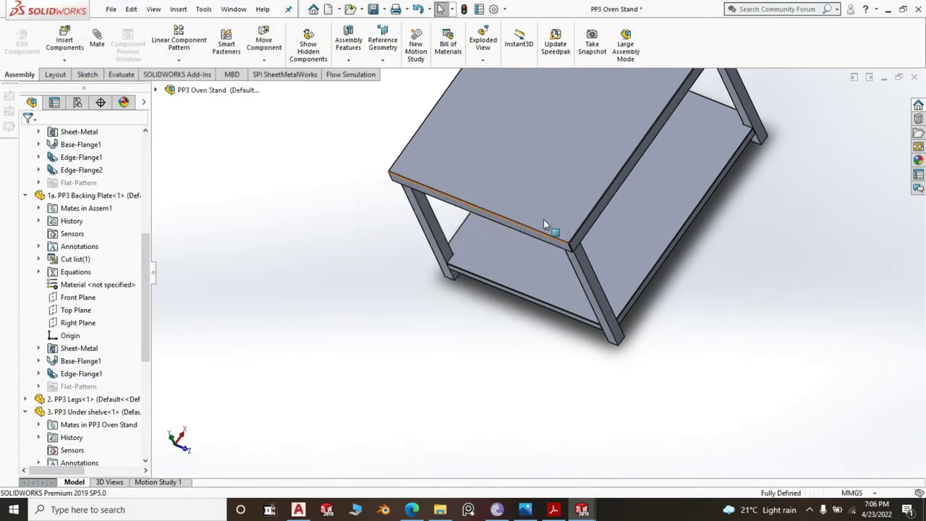
- Zoom and orbit to check the shelf fits between the legs, then return to Isometric view
{"action": "scroll", "coordinate": [611, 328], "scroll_direction": "down", "scroll_amount": 2}
{"action": "scroll", "coordinate": [611, 328], "scroll_direction": "down", "scroll_amount": 3}
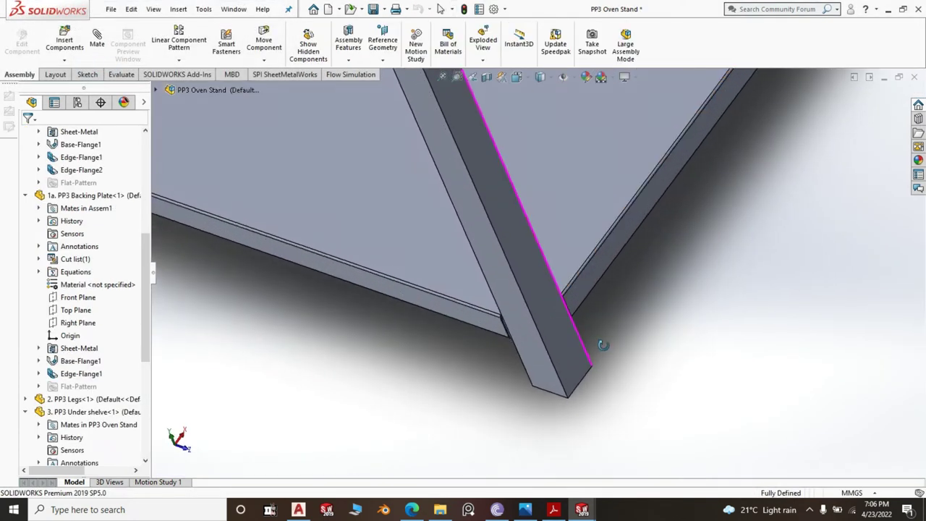
{"action": "scroll", "coordinate": [593, 318], "scroll_direction": "down", "scroll_amount": 2}
{"action": "scroll", "coordinate": [573, 299], "scroll_direction": "down", "scroll_amount": 3}
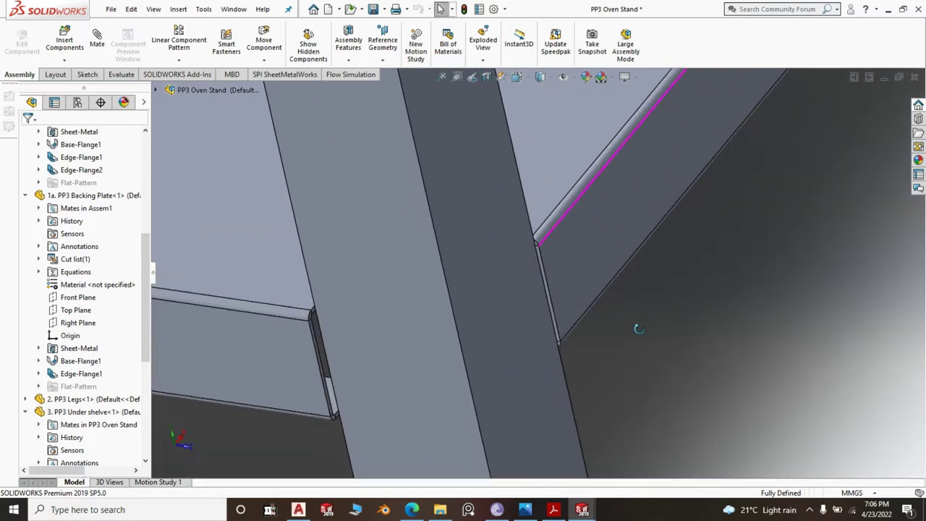
{"action": "scroll", "coordinate": [599, 214], "scroll_direction": "down", "scroll_amount": 3}
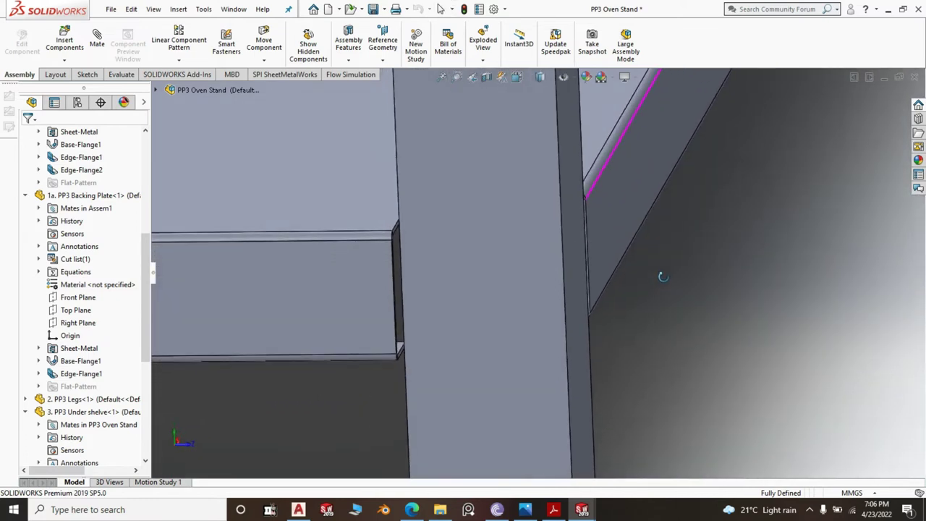
{"action": "scroll", "coordinate": [545, 236], "scroll_direction": "down", "scroll_amount": 3}
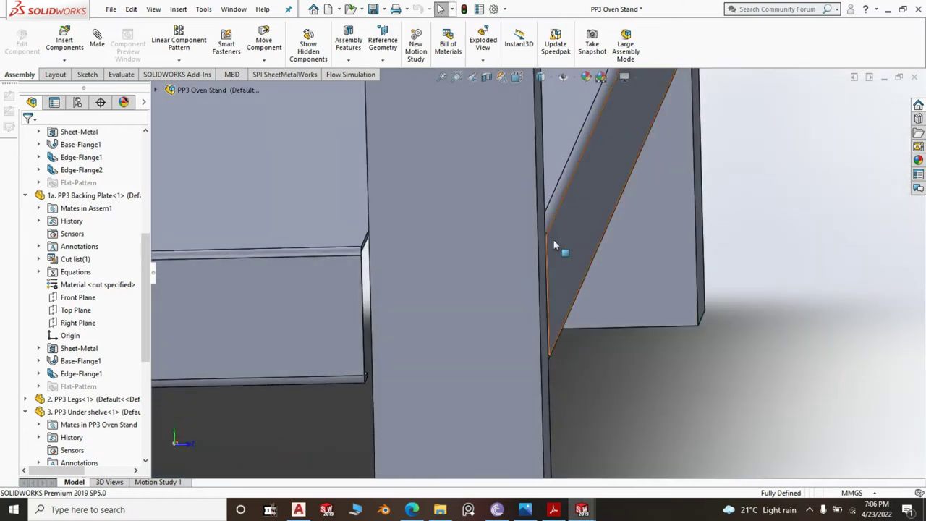
{"action": "scroll", "coordinate": [587, 341], "scroll_direction": "up", "scroll_amount": 3}
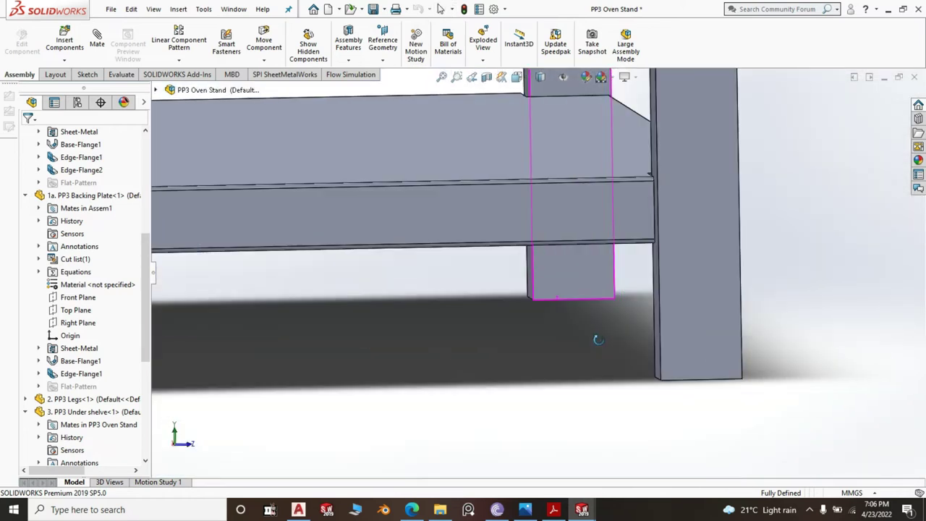
{"action": "scroll", "coordinate": [598, 341], "scroll_direction": "down", "scroll_amount": 3}
{"action": "scroll", "coordinate": [651, 282], "scroll_direction": "down", "scroll_amount": 3}
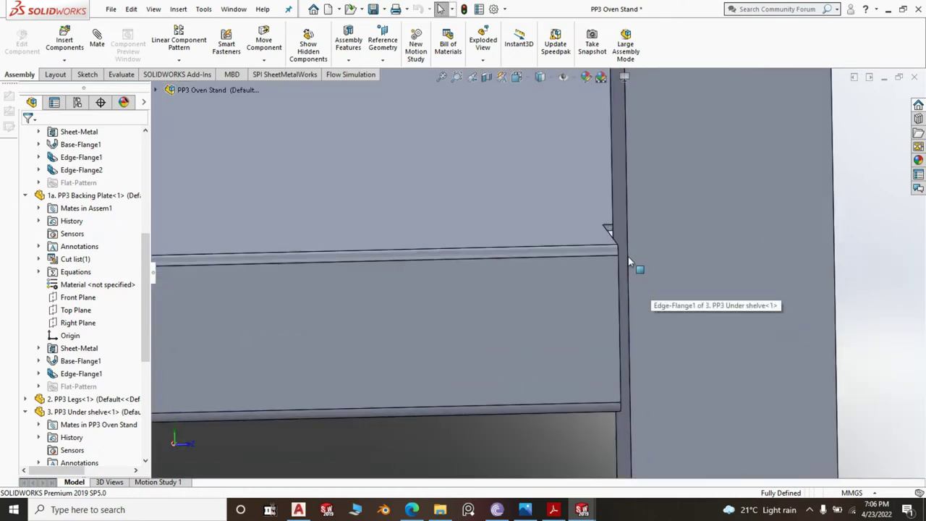
{"action": "middle_click_drag", "start_coordinate": [620, 267], "coordinate": [758, 302]}
{"action": "key", "text": "space"}
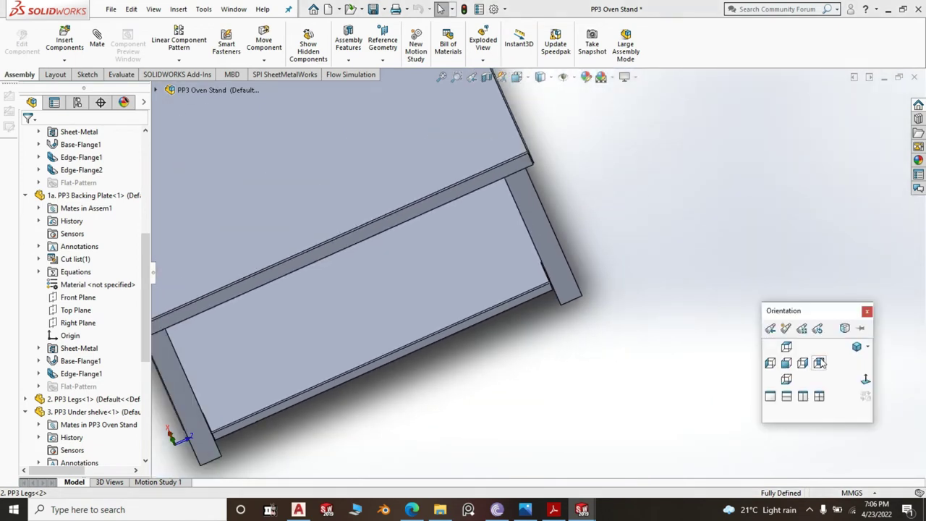
{"action": "left_click", "coordinate": [857, 347]}
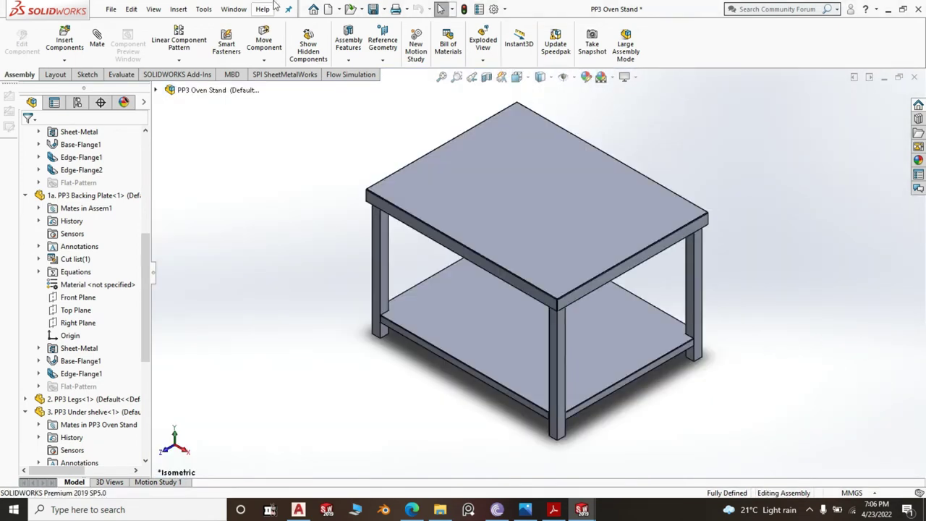
{"action": "left_click", "coordinate": [554, 509]}
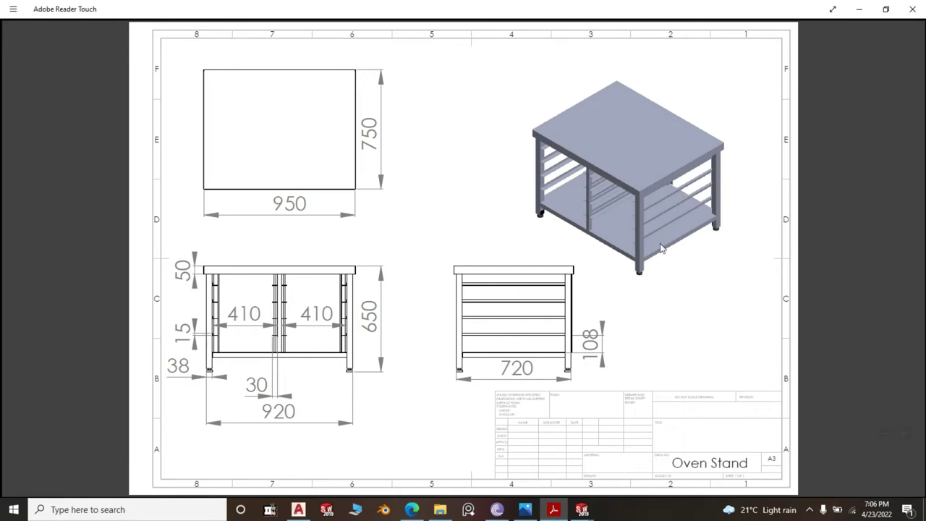
- Create a new part, Part5, from the Part2 template and select its Top Plane
{"action": "left_click", "coordinate": [858, 9]}
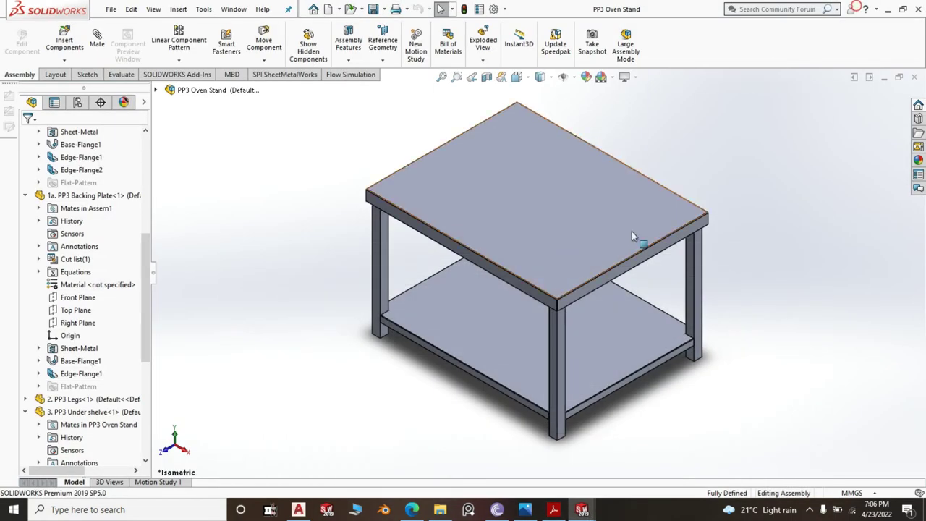
{"action": "left_click", "coordinate": [112, 9]}
{"action": "left_click", "coordinate": [114, 10]}
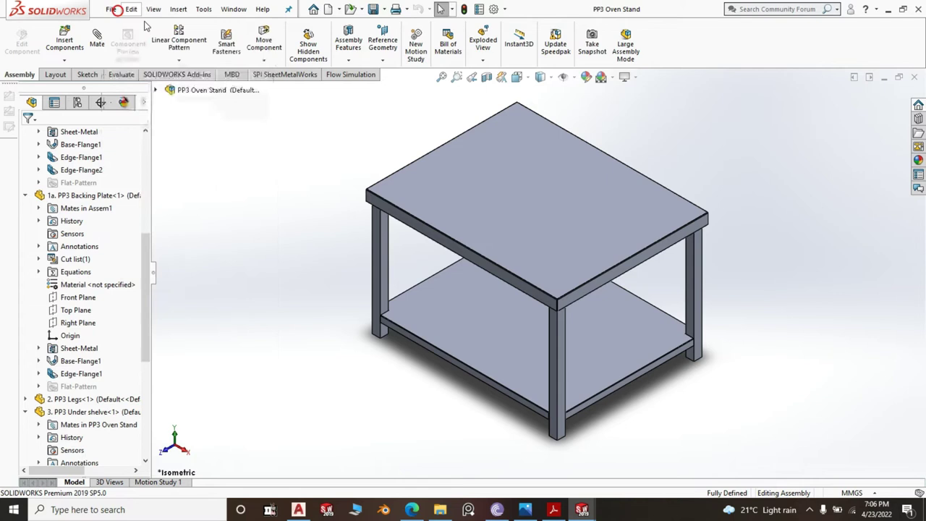
{"action": "left_click", "coordinate": [131, 9]}
{"action": "mouse_move", "coordinate": [116, 11]}
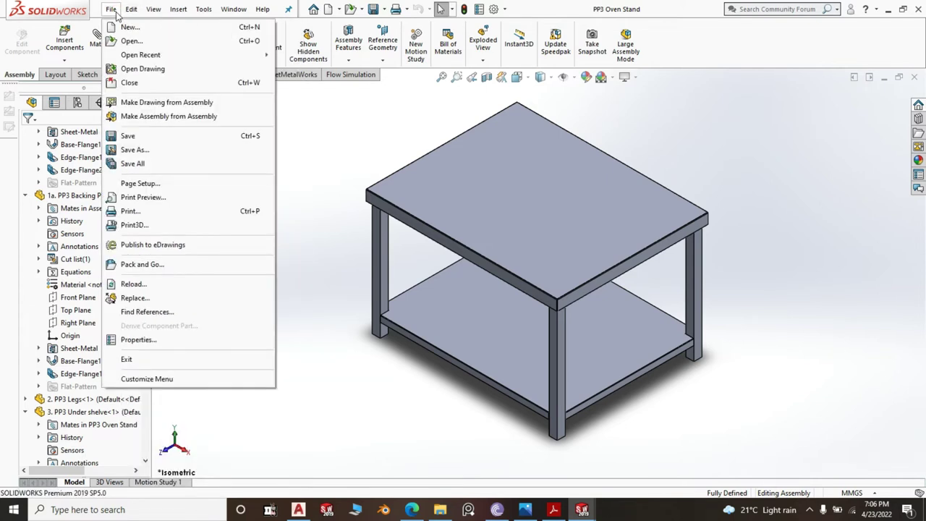
{"action": "left_click", "coordinate": [127, 28]}
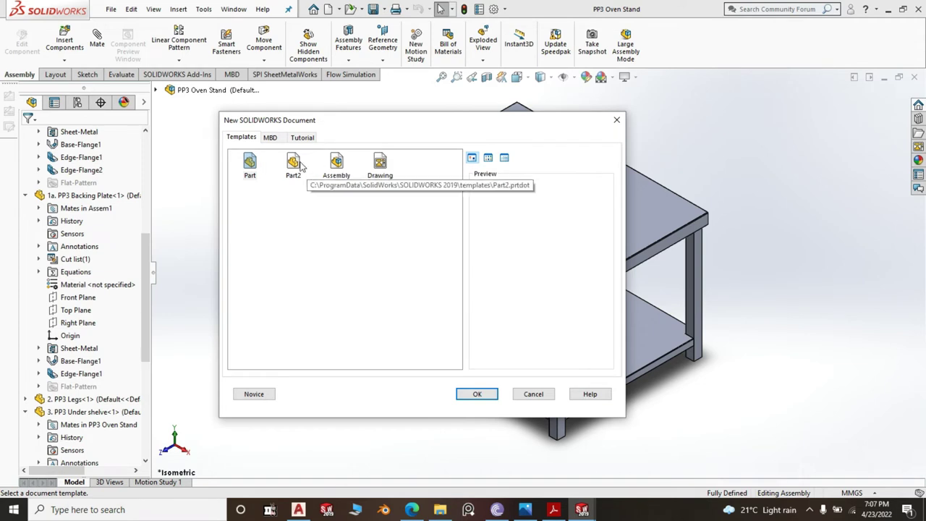
{"action": "left_click", "coordinate": [294, 162]}
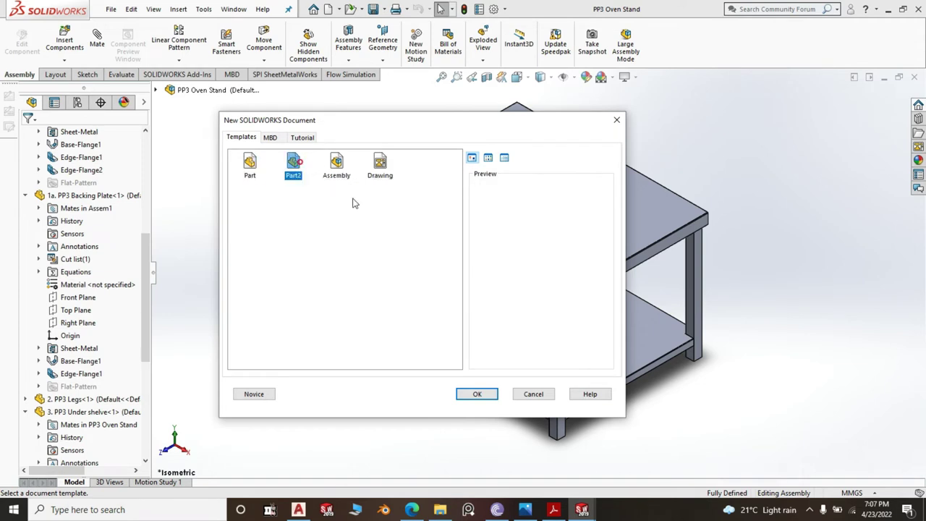
{"action": "left_click", "coordinate": [477, 394]}
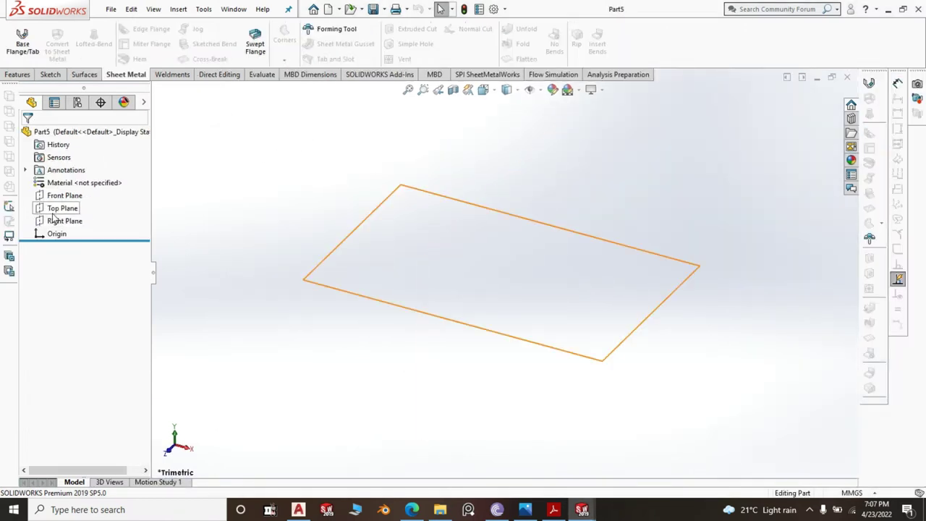
{"action": "left_click", "coordinate": [58, 210]}
- Sketch a center rectangle on the Top Plane centred at the origin
{"action": "left_click", "coordinate": [66, 193]}
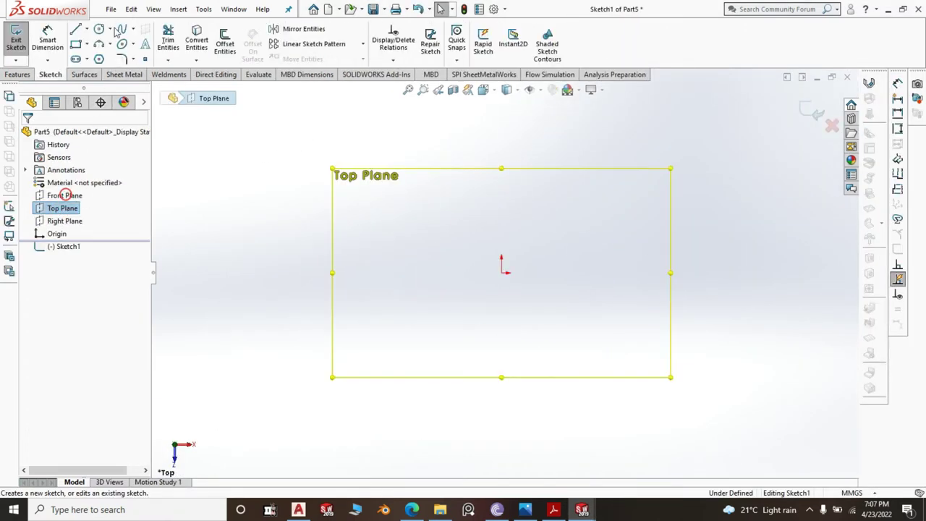
{"action": "left_click", "coordinate": [77, 46]}
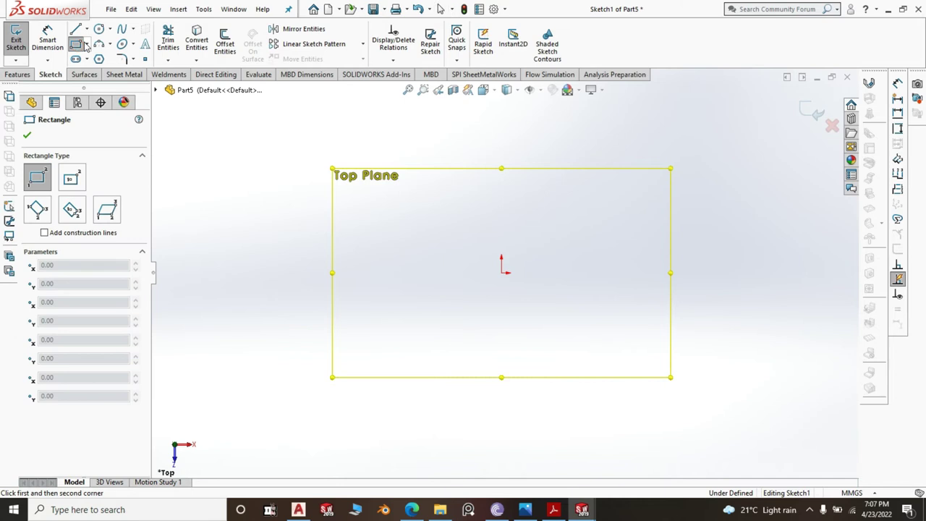
{"action": "left_click", "coordinate": [86, 45]}
{"action": "left_click", "coordinate": [101, 75]}
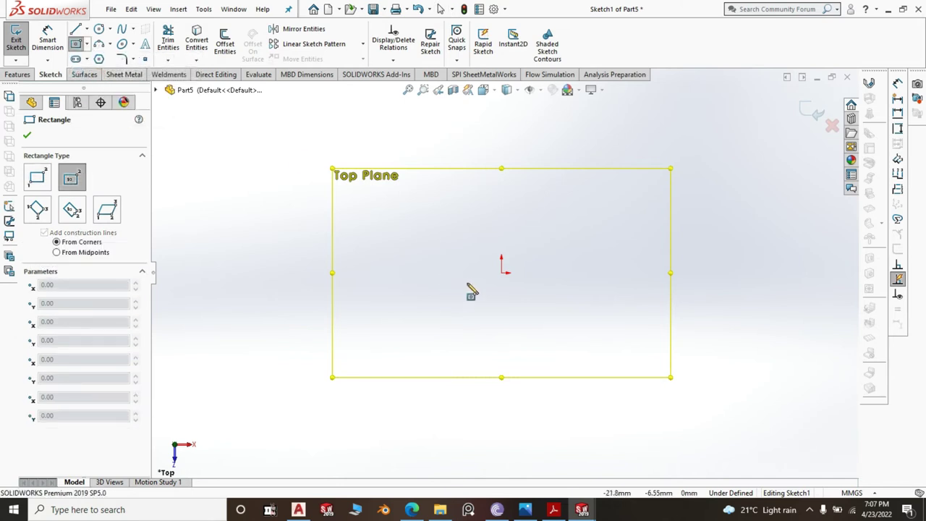
{"action": "left_click", "coordinate": [502, 272]}
{"action": "left_click", "coordinate": [516, 288]}
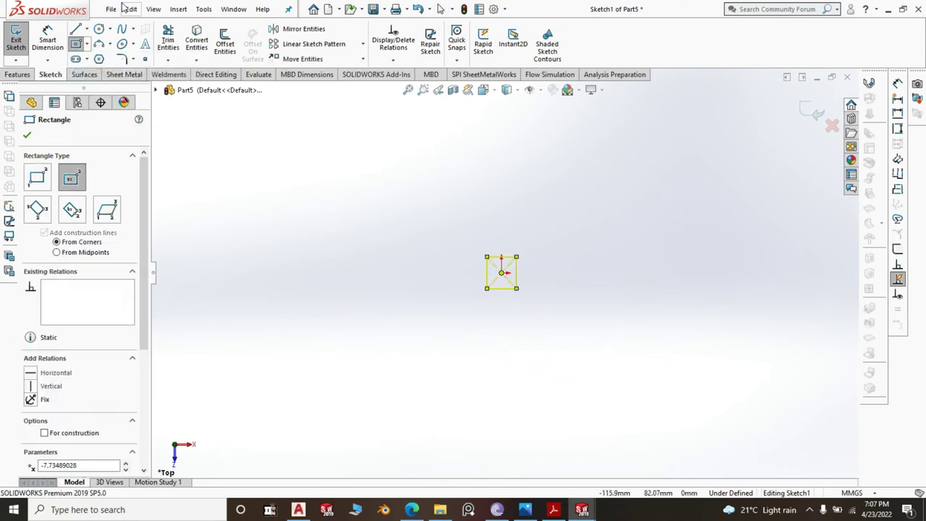
- Dimension the rectangle's width and height to 25 mm each
{"action": "left_click", "coordinate": [51, 32]}
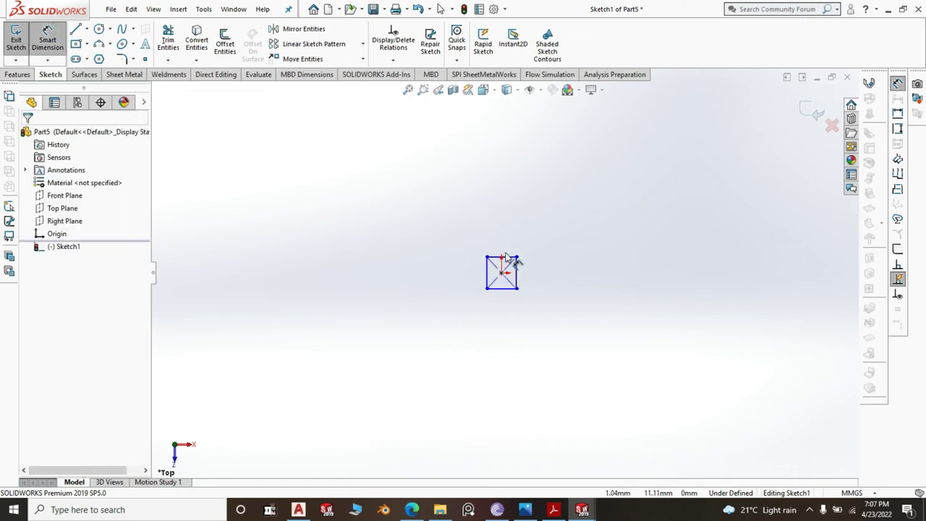
{"action": "left_click", "coordinate": [503, 256]}
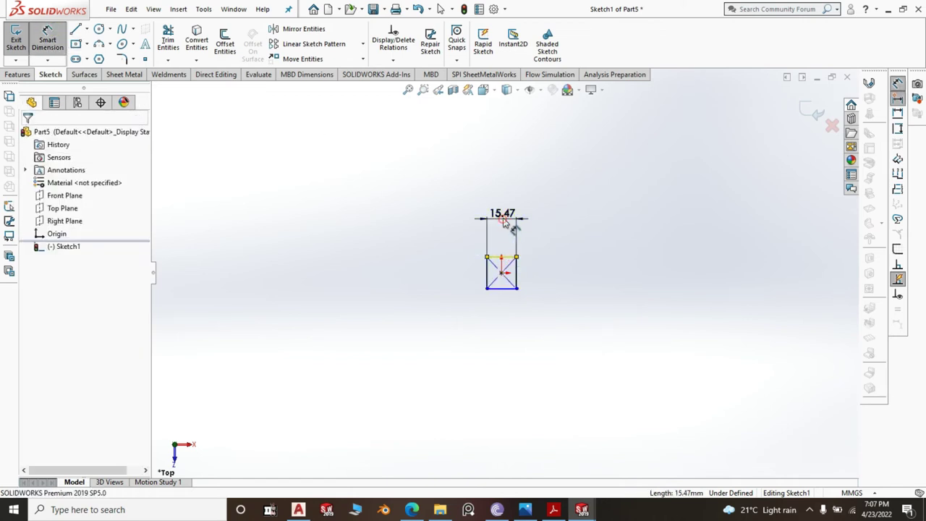
{"action": "left_click", "coordinate": [509, 221]}
{"action": "type", "text": "25"}
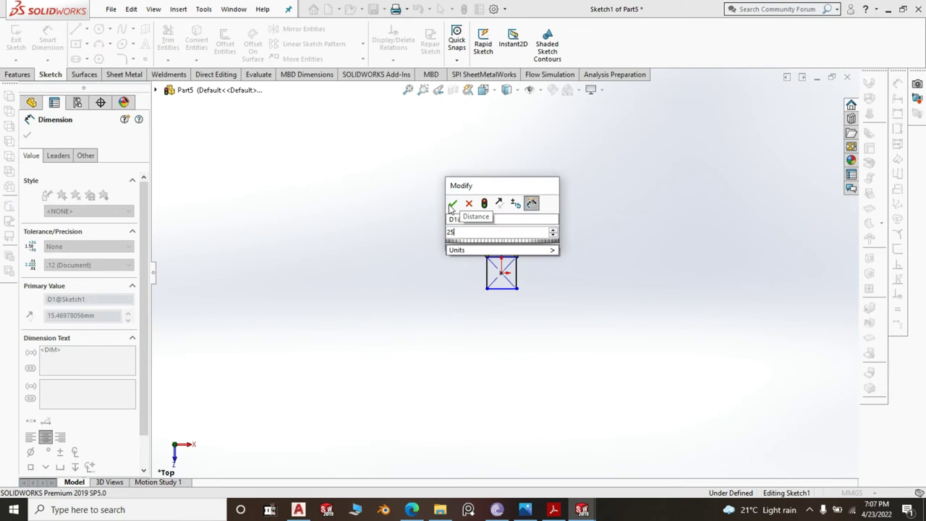
{"action": "left_click", "coordinate": [452, 204]}
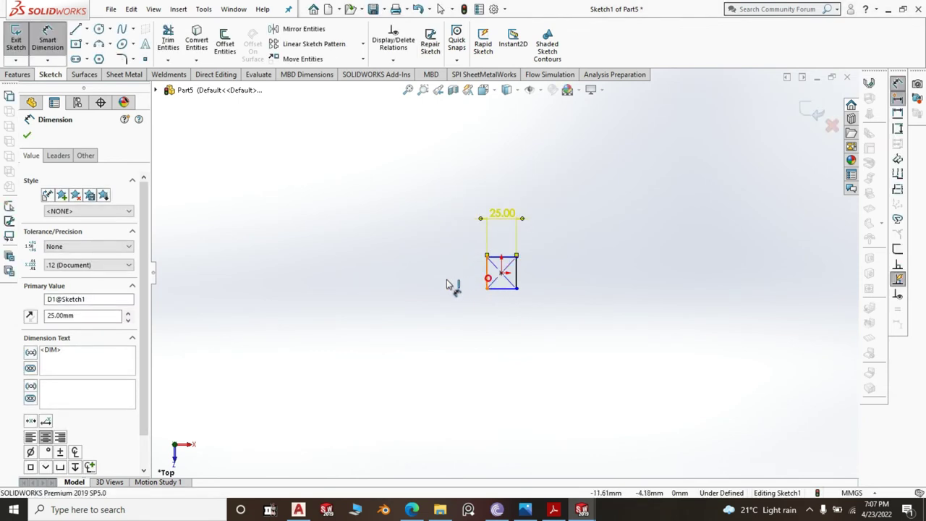
{"action": "left_click", "coordinate": [487, 274]}
{"action": "left_click", "coordinate": [444, 278]}
{"action": "type", "text": "25"}
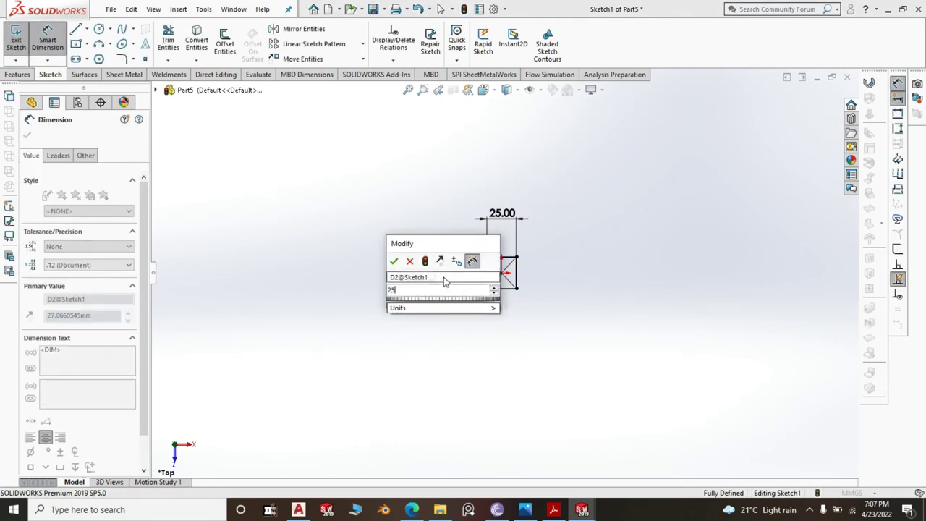
{"action": "left_click", "coordinate": [394, 261]}
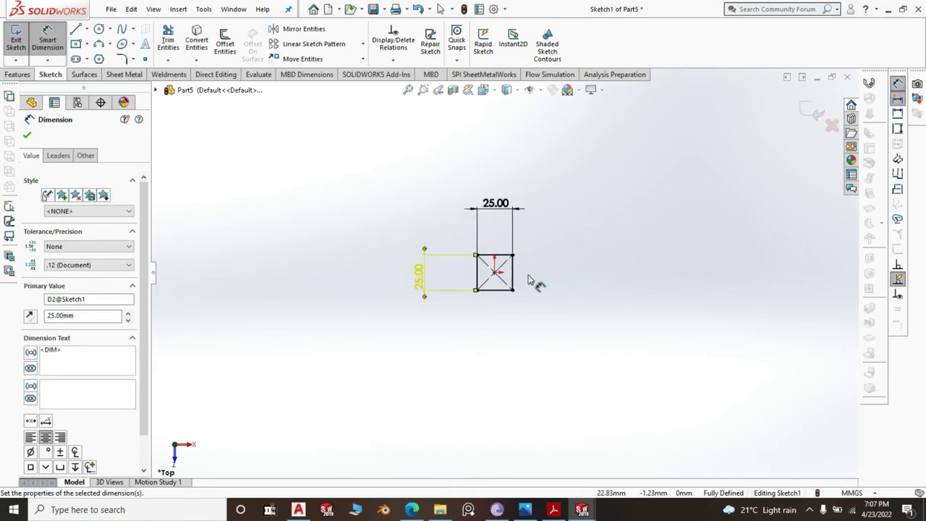
- Offset the square's outline 1.20 mm inward
{"action": "scroll", "coordinate": [528, 281], "scroll_direction": "down", "scroll_amount": 3}
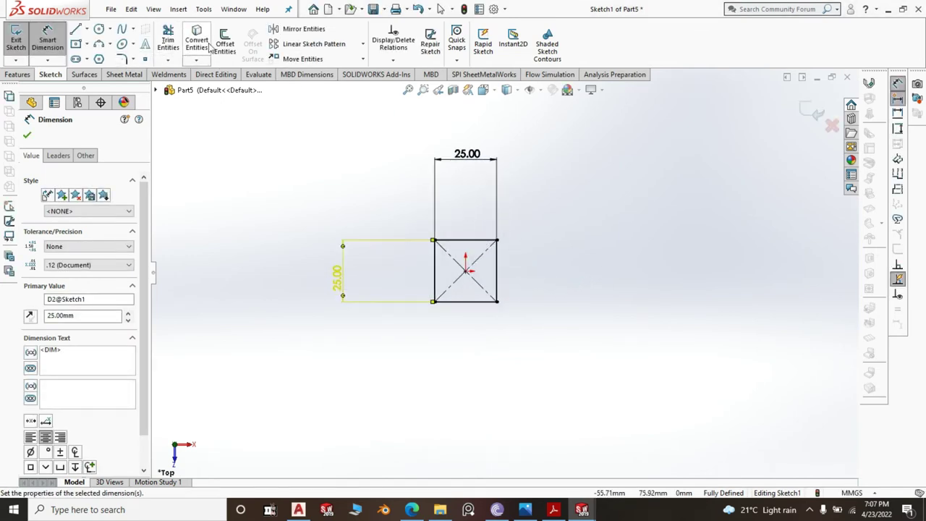
{"action": "left_click", "coordinate": [224, 38]}
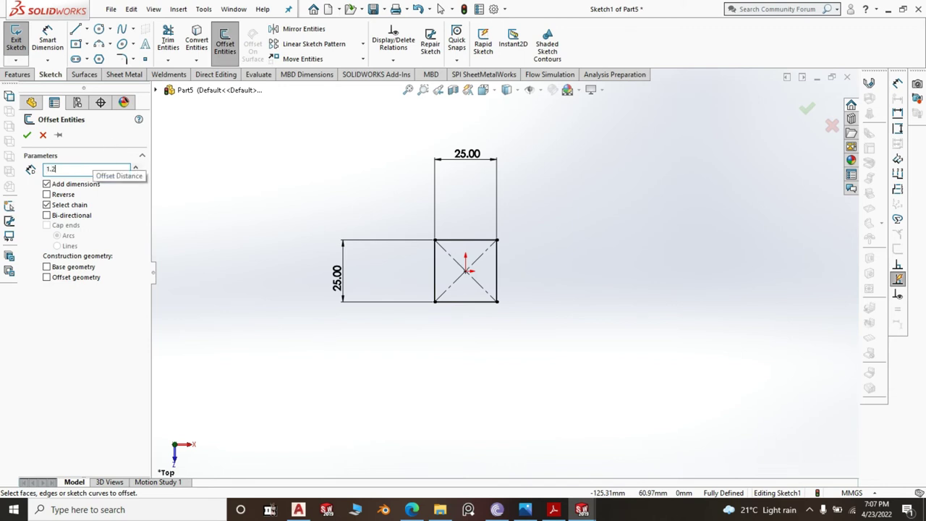
{"action": "left_click", "coordinate": [470, 303]}
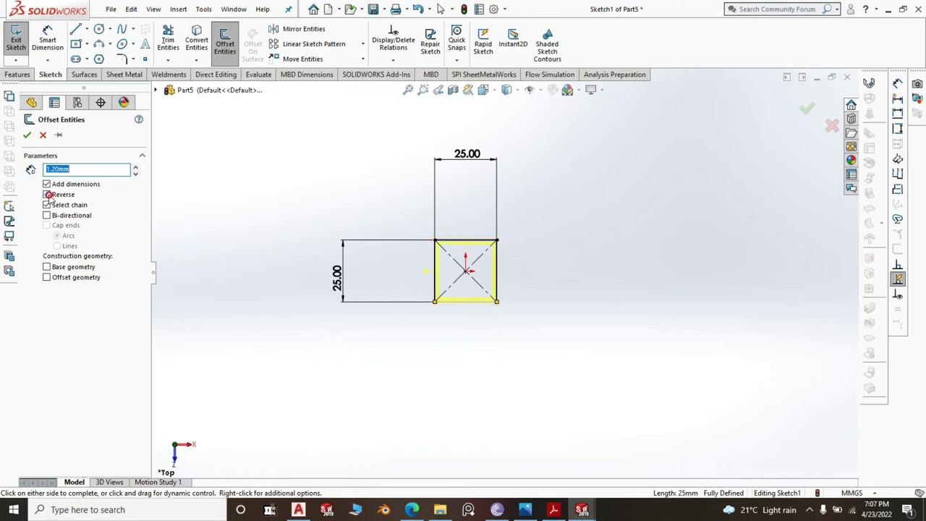
{"action": "left_click", "coordinate": [27, 136]}
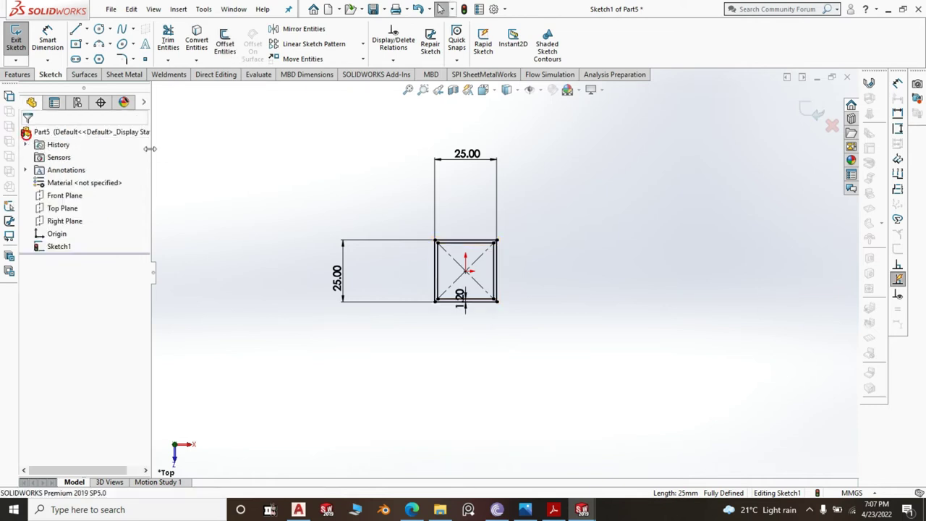
- Extrude the square ring sketch blind to 518 mm depth as Boss-Extrude1
{"action": "left_click", "coordinate": [21, 76]}
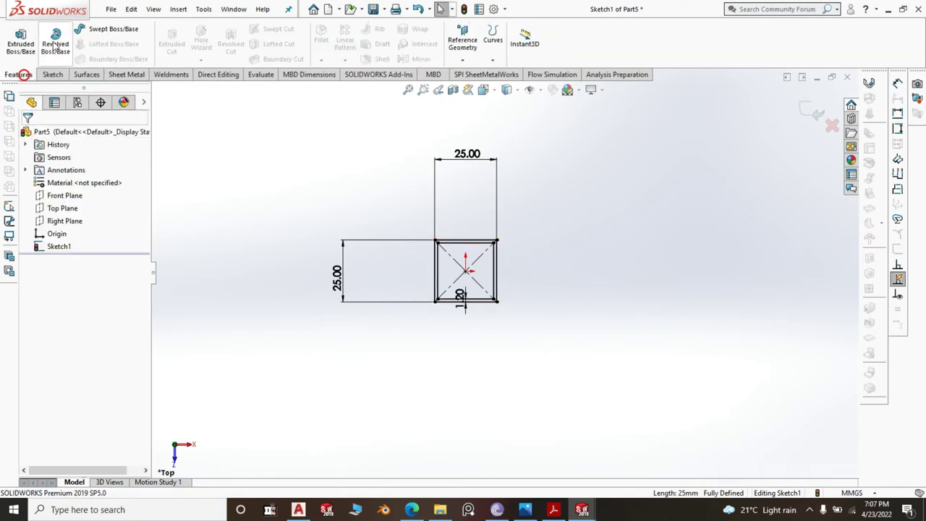
{"action": "left_click", "coordinate": [20, 42]}
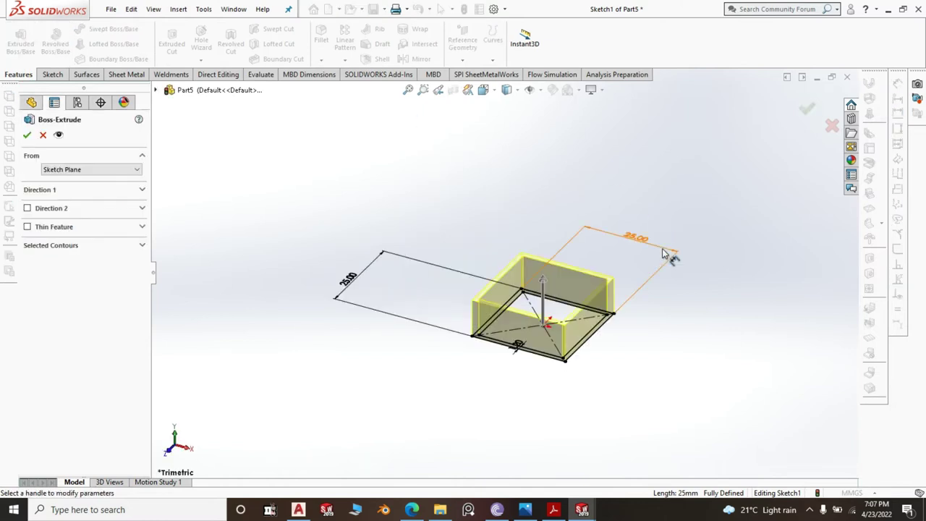
{"action": "left_click", "coordinate": [127, 191]}
{"action": "double_click", "coordinate": [72, 245]}
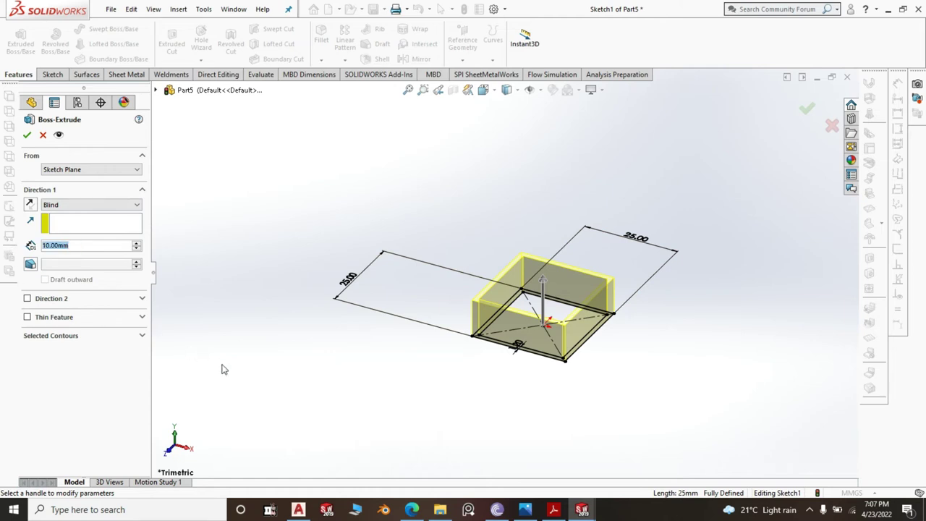
{"action": "type", "text": "520"}
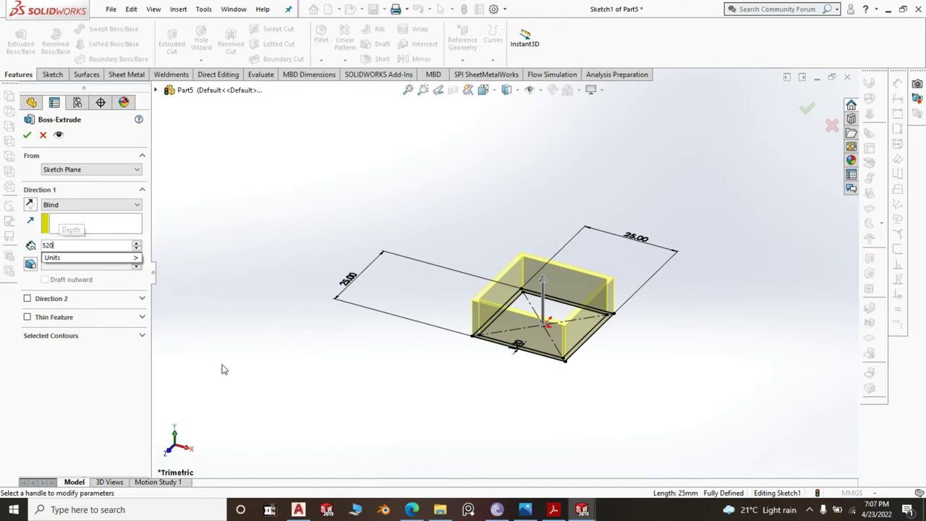
{"action": "left_click", "coordinate": [423, 213]}
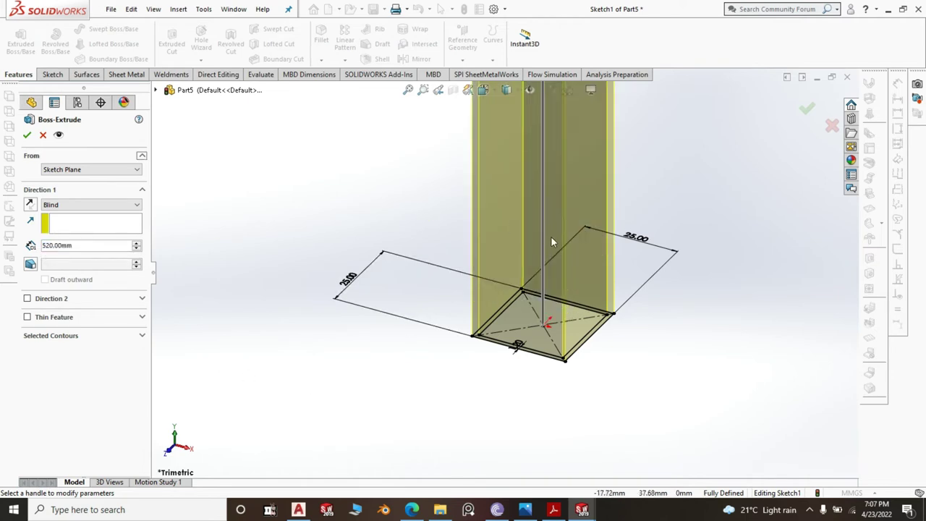
{"action": "double_click", "coordinate": [84, 245]}
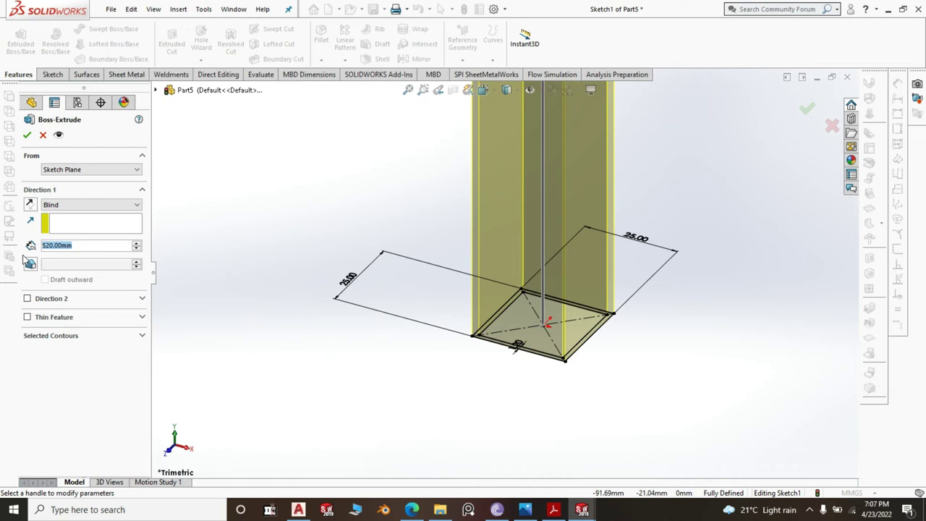
{"action": "type", "text": "518"}
{"action": "left_click", "coordinate": [250, 213]}
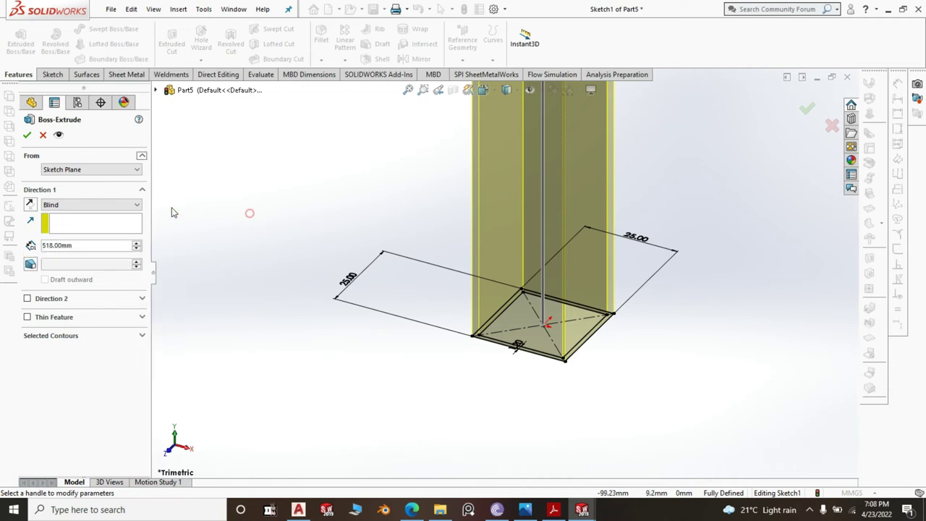
{"action": "left_click", "coordinate": [26, 135]}
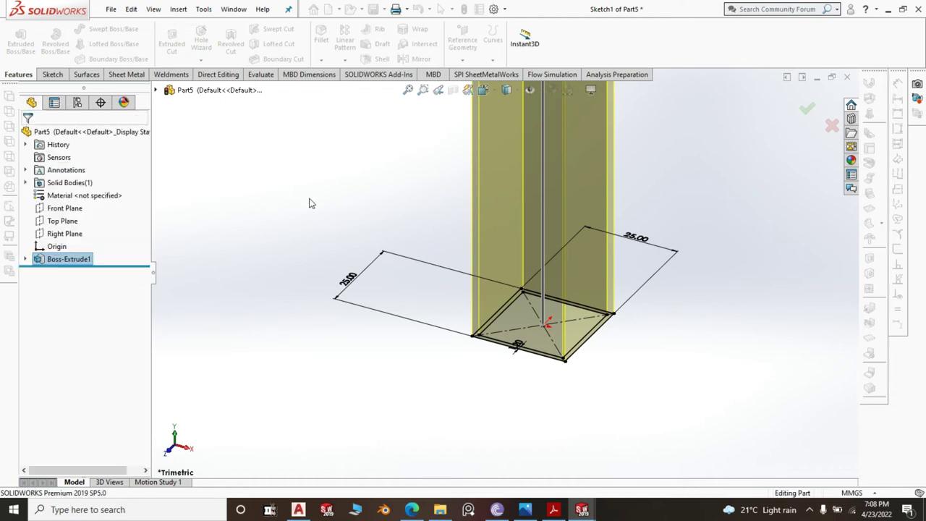
- Zoom to view the whole 518 mm tube, then bring up Save As with Ctrl+S
{"action": "key", "text": "super+d"}
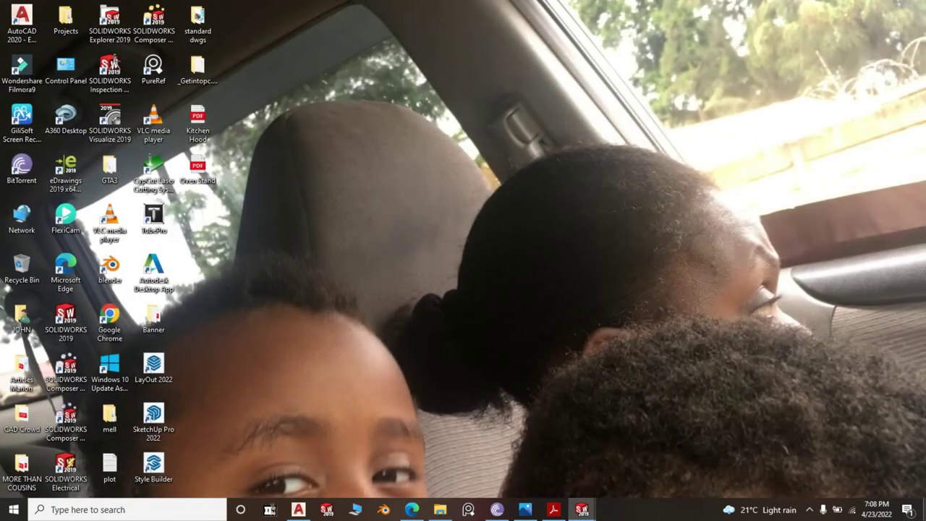
{"action": "key", "text": "super+d"}
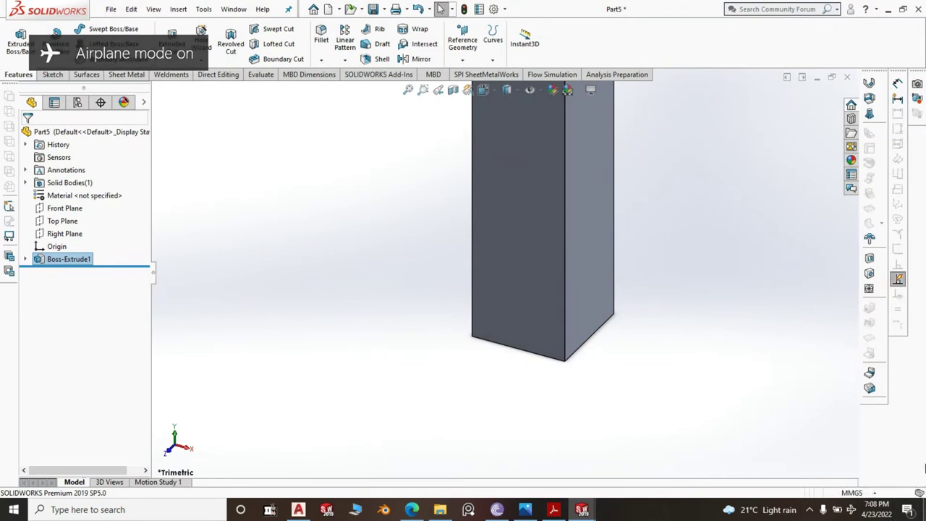
{"action": "left_click", "coordinate": [732, 373]}
{"action": "scroll", "coordinate": [506, 378], "scroll_direction": "down", "scroll_amount": 3}
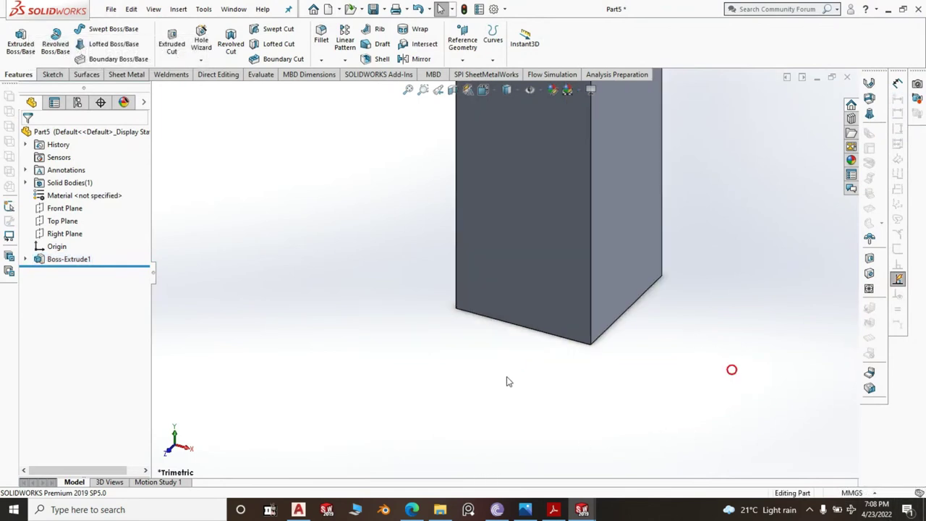
{"action": "scroll", "coordinate": [479, 343], "scroll_direction": "up", "scroll_amount": 5}
{"action": "scroll", "coordinate": [478, 340], "scroll_direction": "up", "scroll_amount": 6}
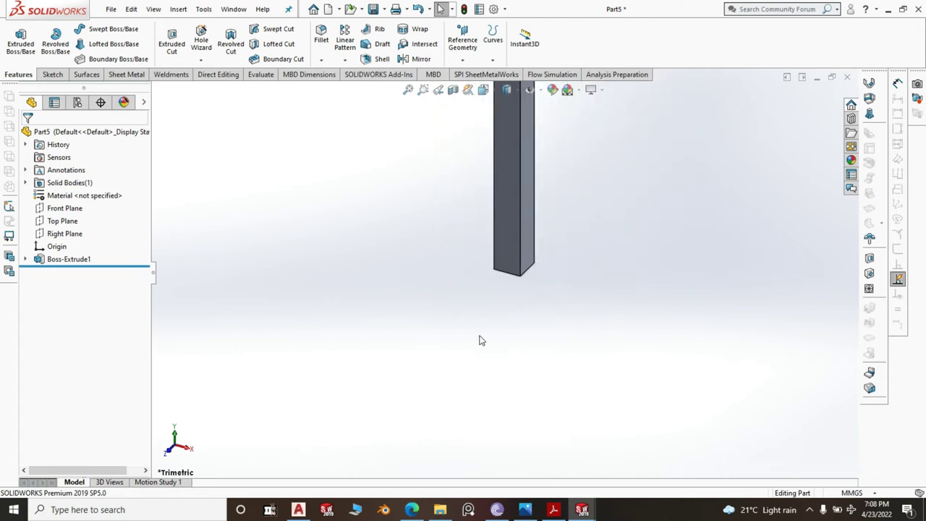
{"action": "scroll", "coordinate": [517, 141], "scroll_direction": "down", "scroll_amount": 2}
{"action": "scroll", "coordinate": [510, 159], "scroll_direction": "down", "scroll_amount": 3}
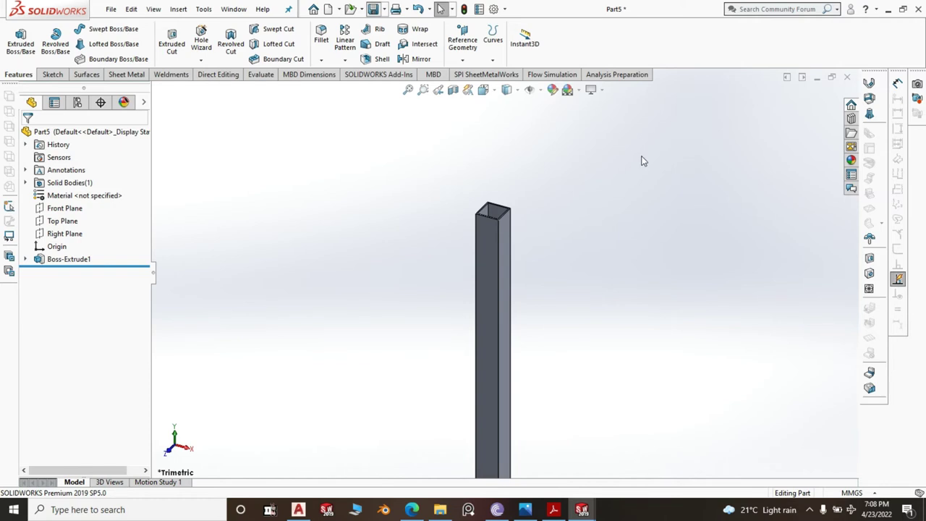
{"action": "key", "text": "ctrl+s"}
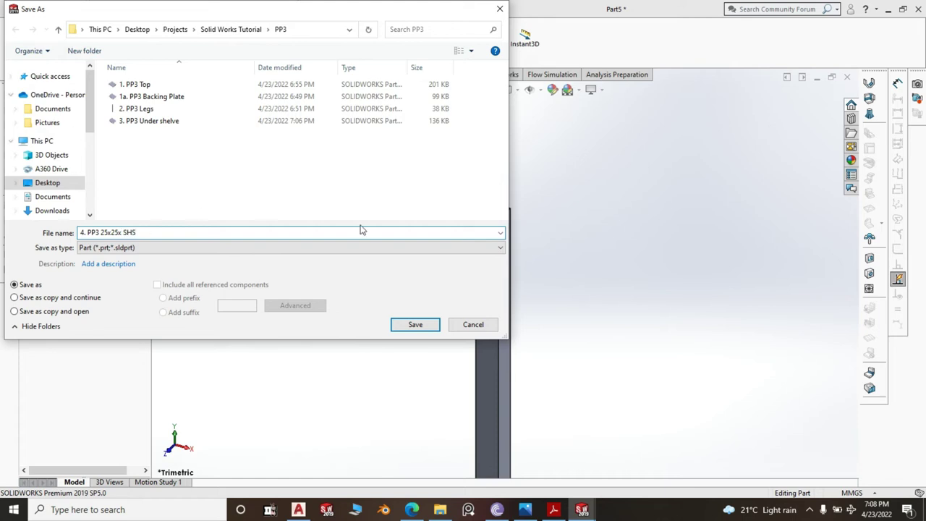
- Save the tube part as '4. PP3 25x25x SHS' and create new Part6 from the Part2 template
{"action": "left_click", "coordinate": [415, 325]}
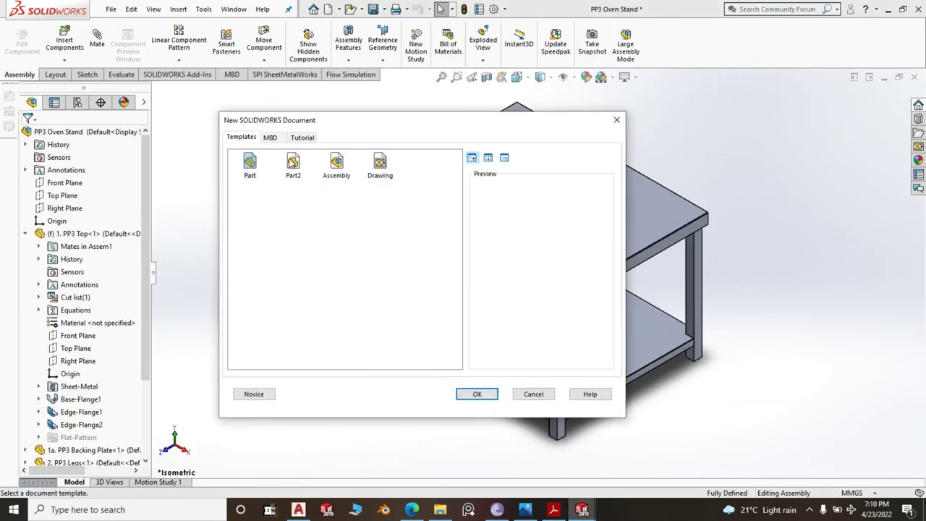
{"action": "left_click", "coordinate": [292, 163]}
{"action": "left_click", "coordinate": [477, 393]}
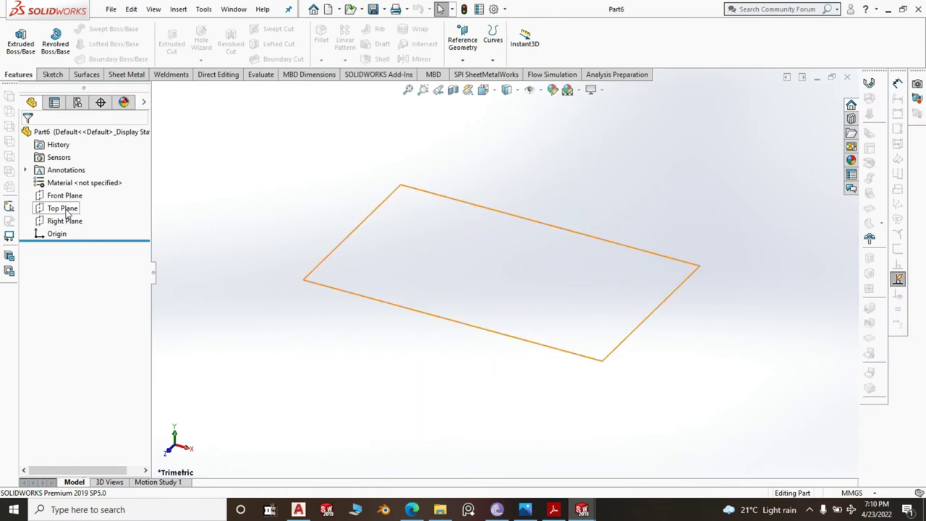
- Sketch a center rectangle on the Top Plane centred on the origin
{"action": "left_click", "coordinate": [64, 209]}
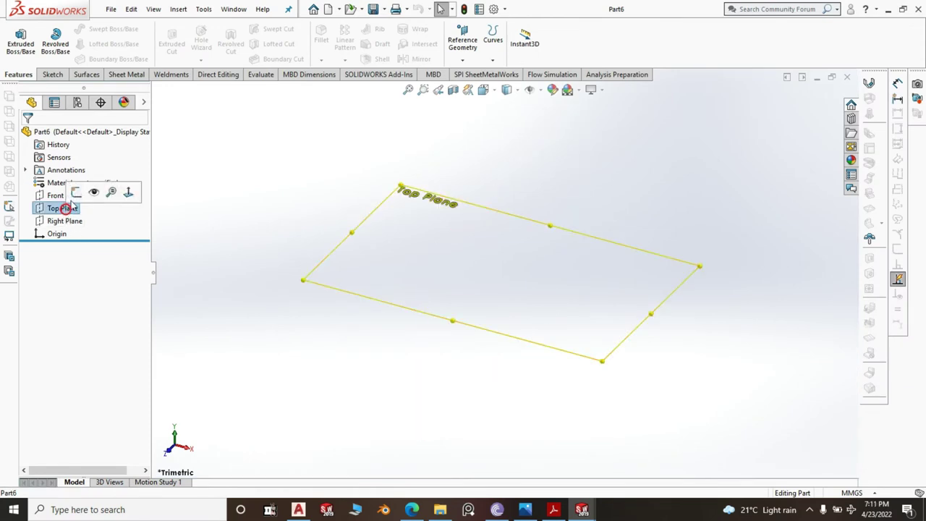
{"action": "left_click", "coordinate": [77, 193]}
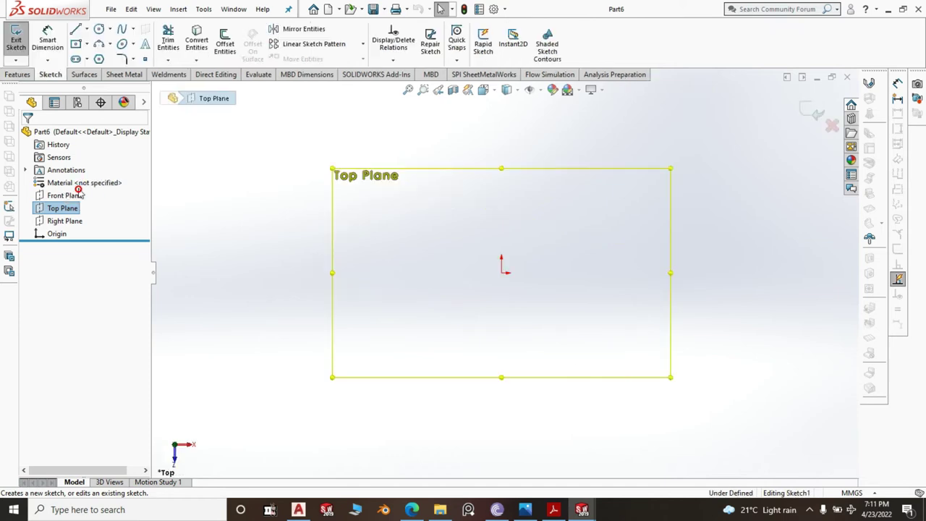
{"action": "left_click", "coordinate": [75, 44]}
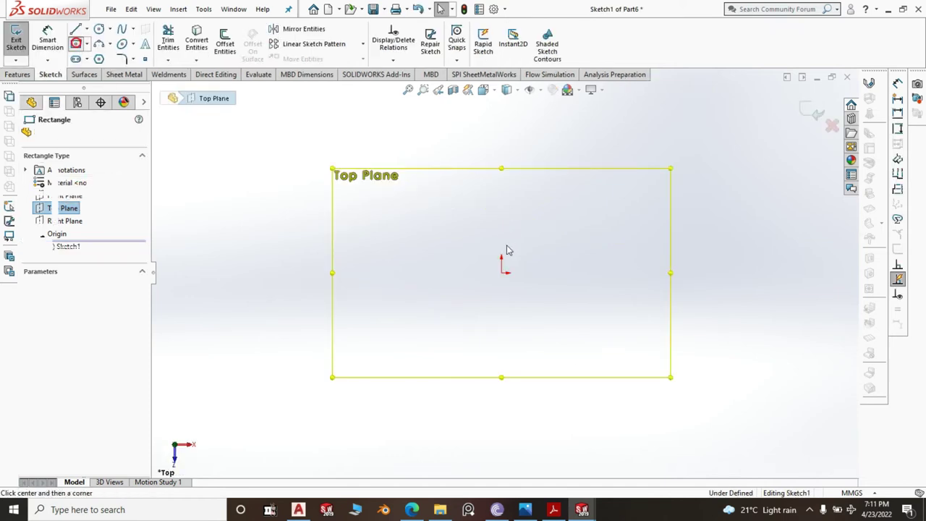
{"action": "left_click", "coordinate": [501, 272]}
{"action": "left_click", "coordinate": [516, 414]}
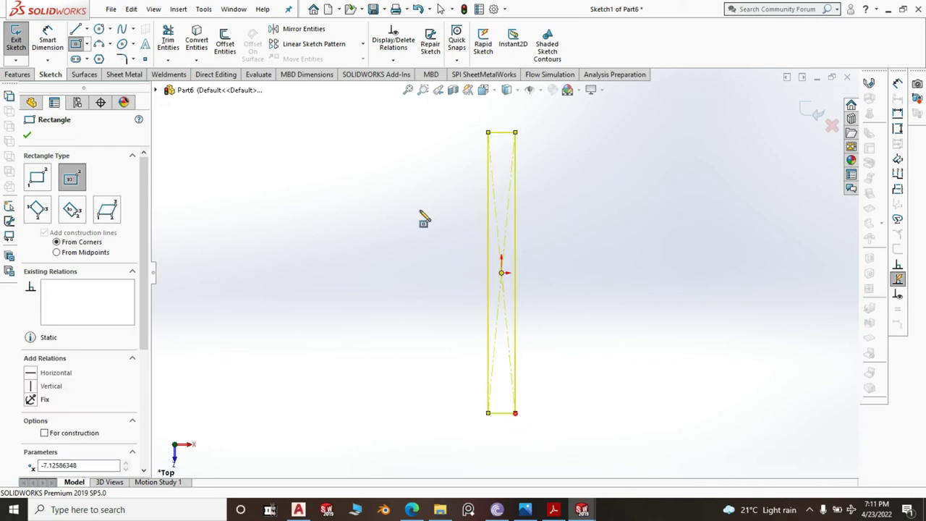
- Dimension the rectangle 720 mm long and 30 mm wide
{"action": "left_click", "coordinate": [48, 44]}
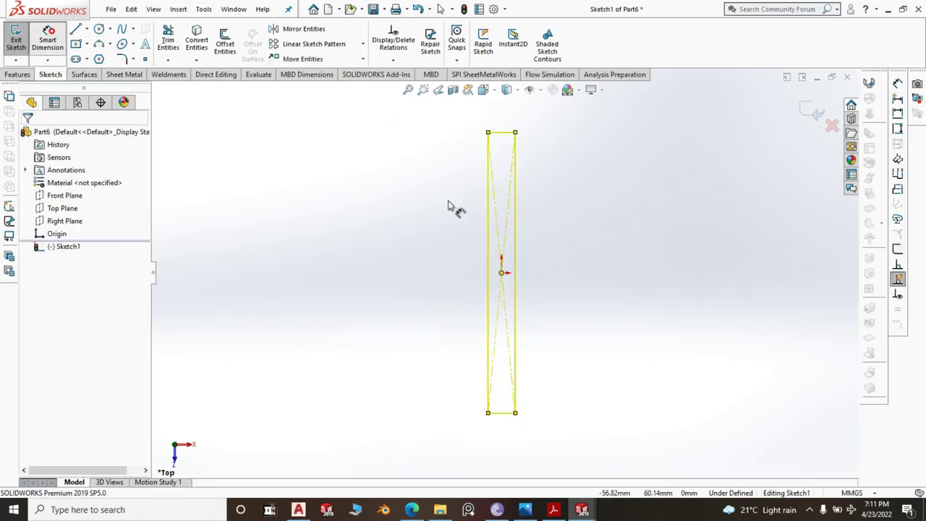
{"action": "left_click", "coordinate": [489, 279]}
{"action": "left_click", "coordinate": [435, 286]}
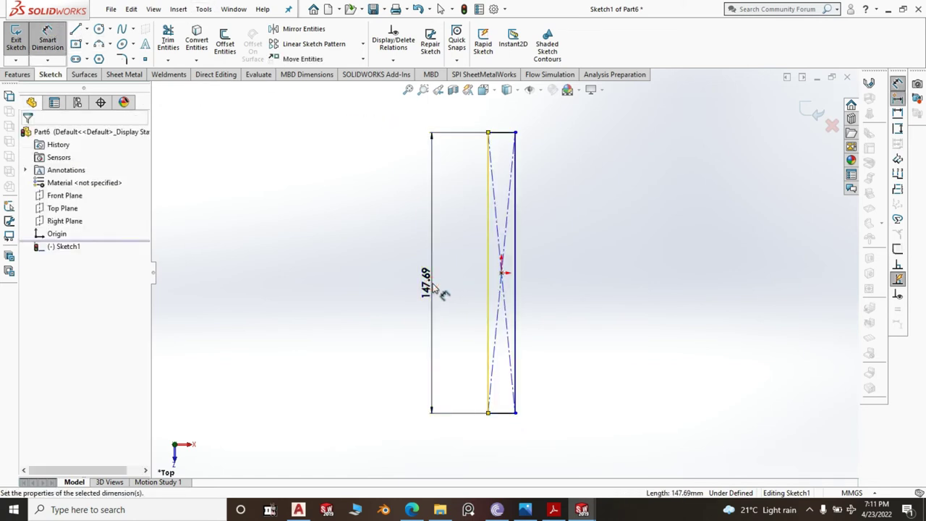
{"action": "type", "text": "7"}
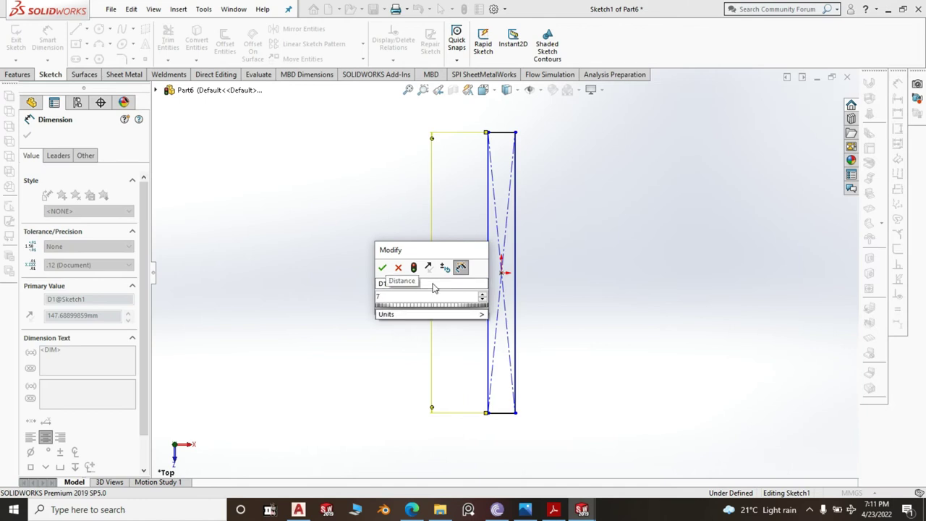
{"action": "type", "text": "20"}
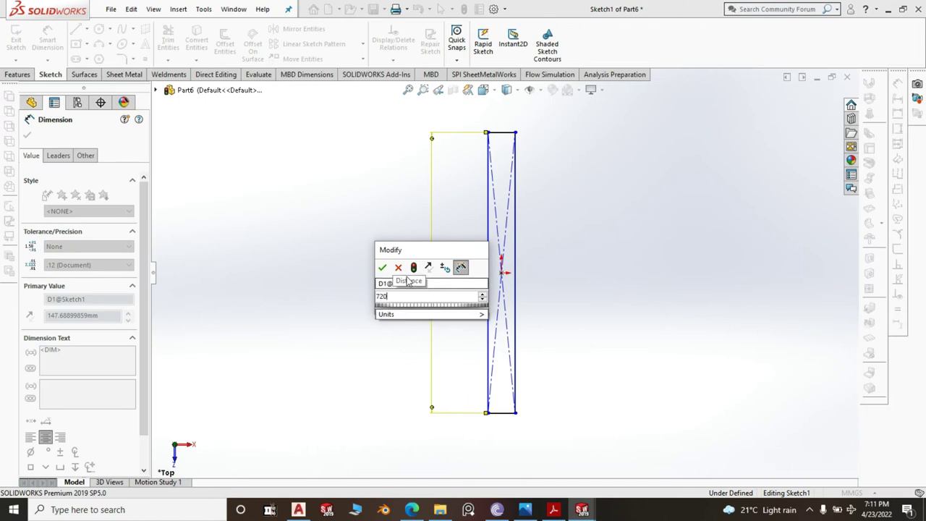
{"action": "left_click", "coordinate": [382, 268]}
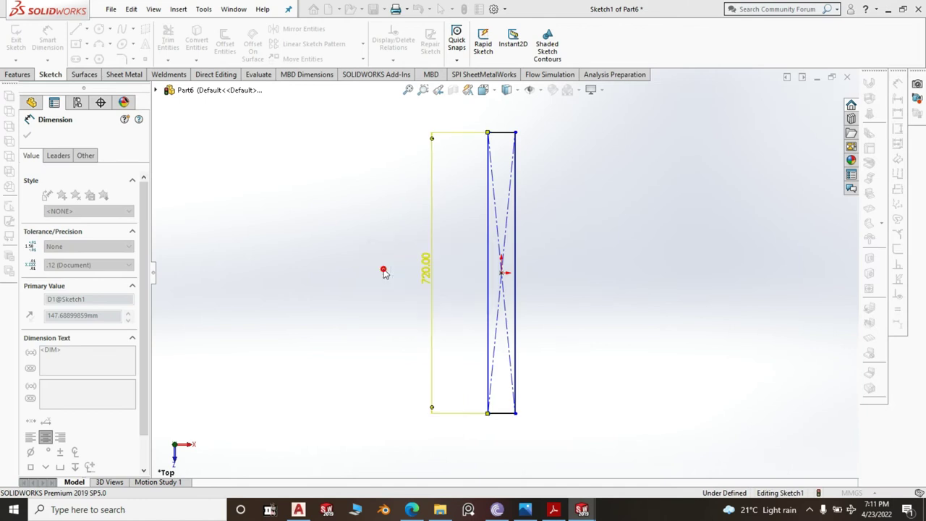
{"action": "left_click", "coordinate": [502, 415]}
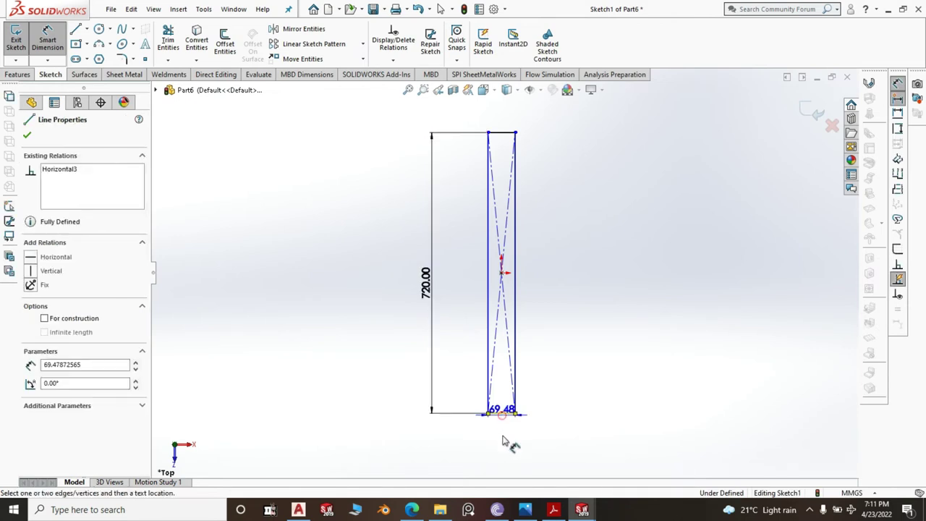
{"action": "left_click", "coordinate": [504, 441]}
{"action": "type", "text": "30"}
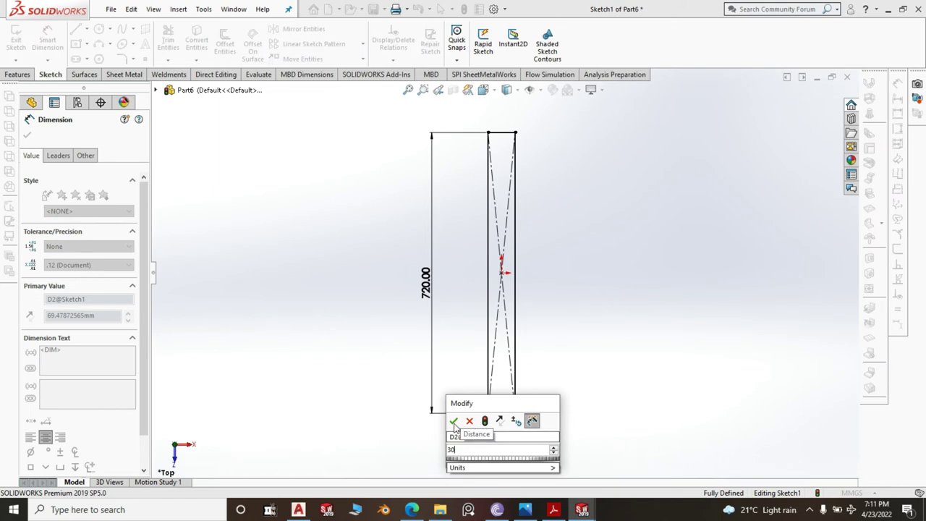
{"action": "key", "text": "Return"}
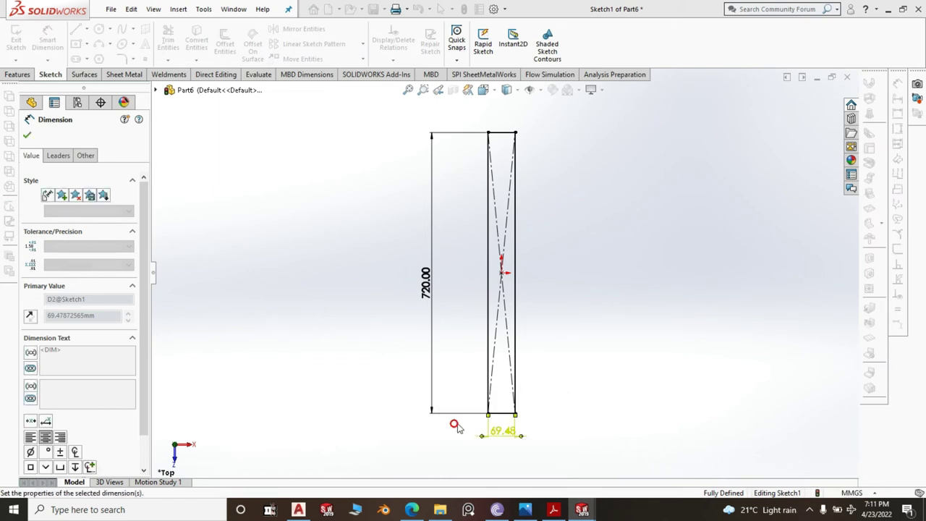
- Turn the 720 × 30 sketch into a sheet-metal Base Flange
{"action": "left_click", "coordinate": [125, 74]}
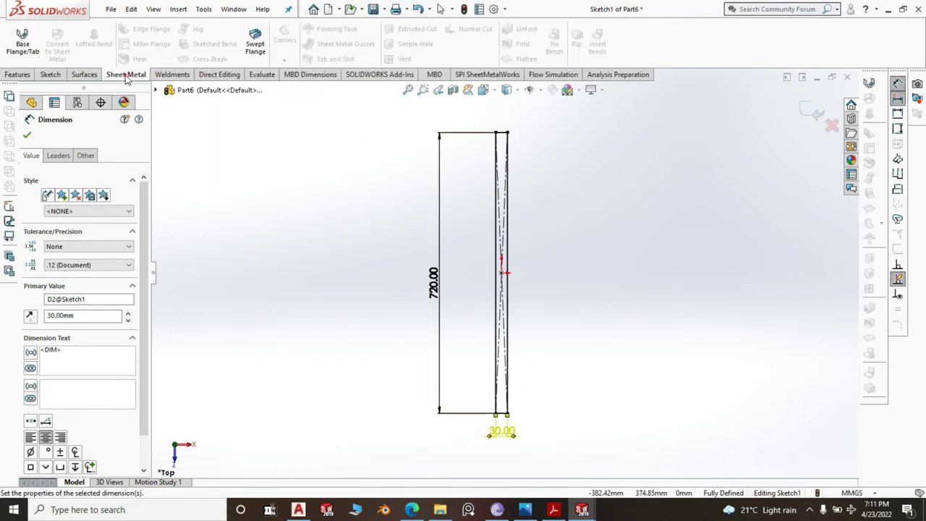
{"action": "left_click", "coordinate": [31, 43]}
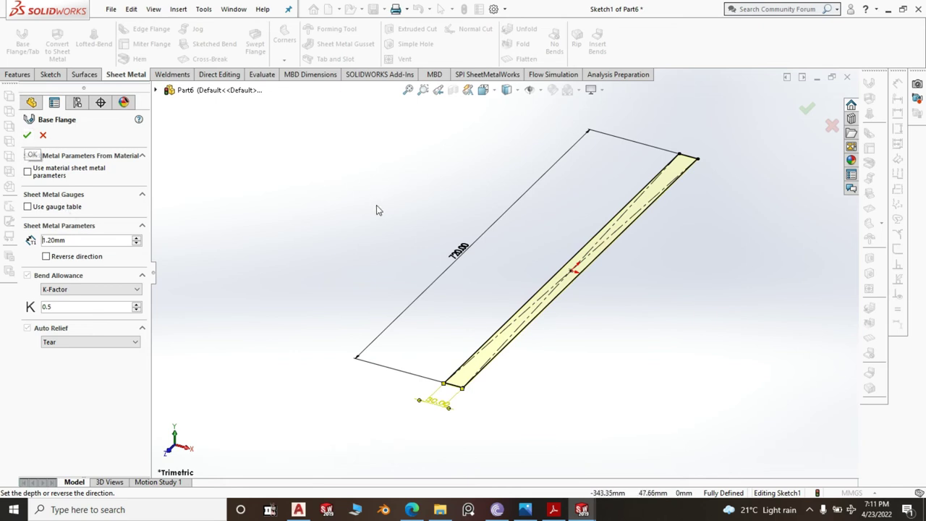
{"action": "left_click", "coordinate": [27, 137]}
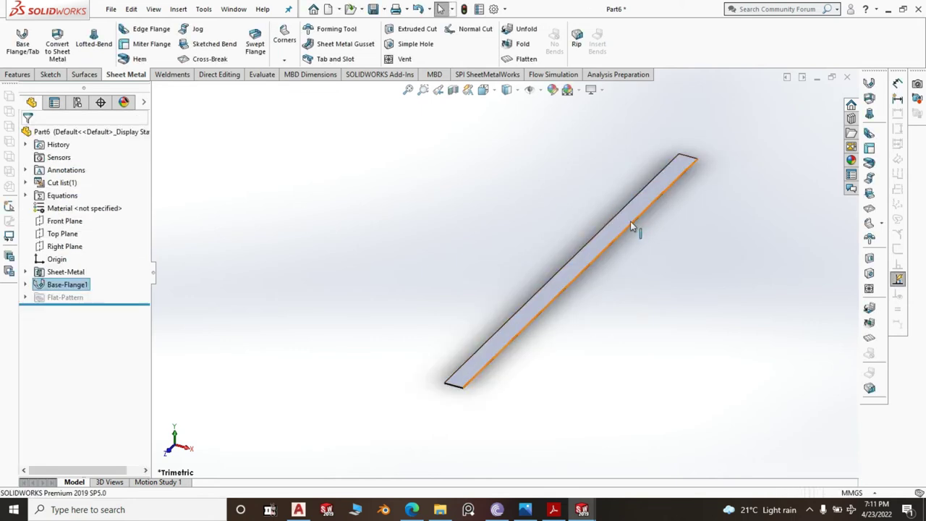
- Add a 15 mm edge flange along one long edge of the strip
{"action": "left_click", "coordinate": [144, 31]}
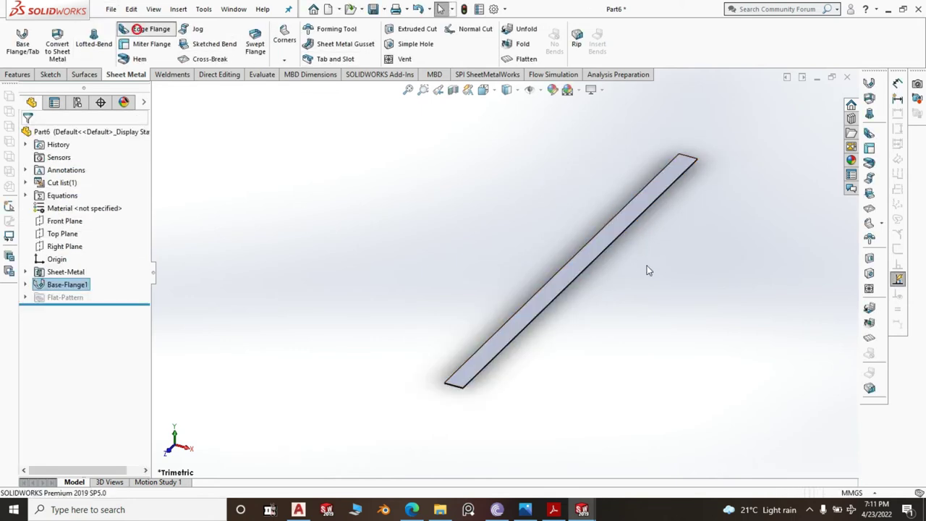
{"action": "left_click", "coordinate": [562, 266]}
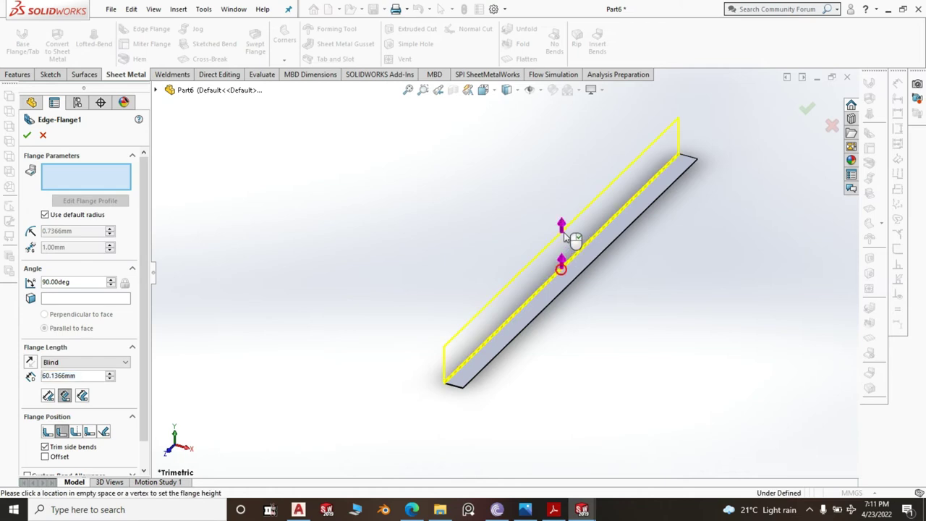
{"action": "left_click_drag", "start_coordinate": [87, 374], "coordinate": [38, 375]}
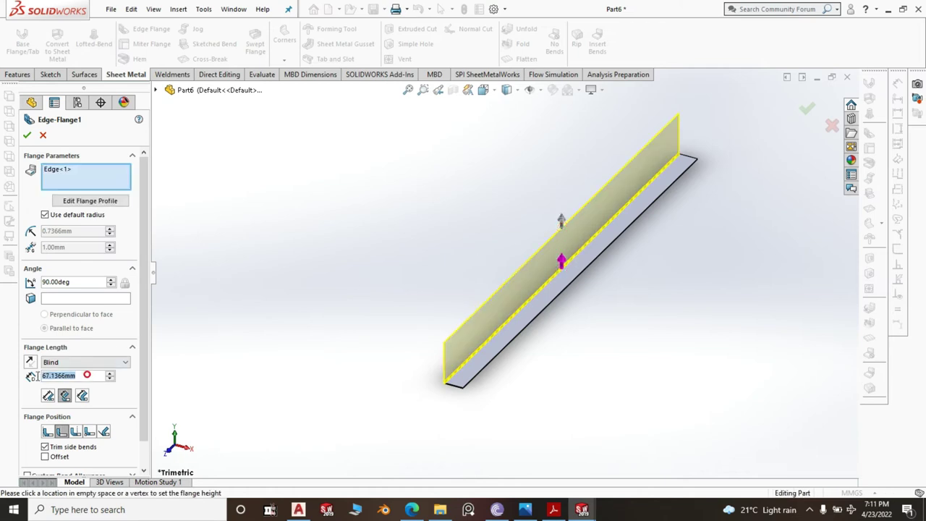
{"action": "type", "text": "15"}
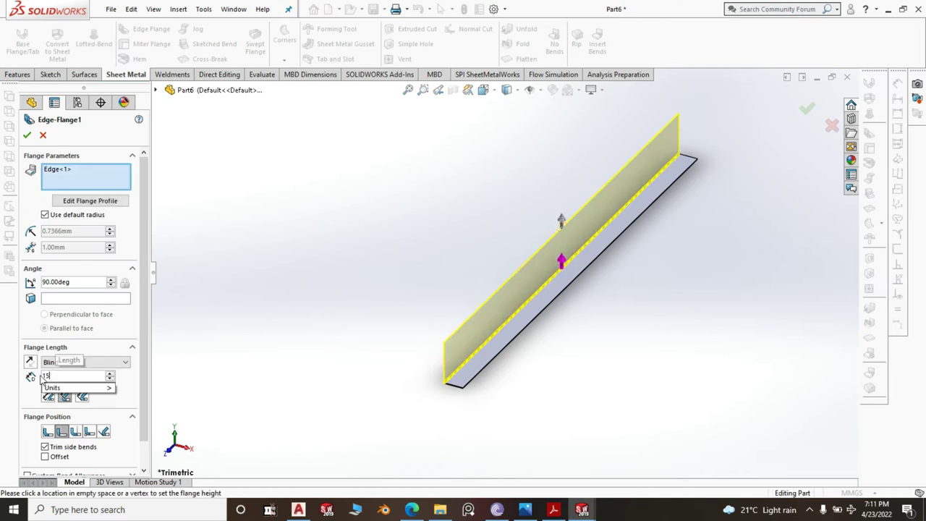
{"action": "key", "text": "Return"}
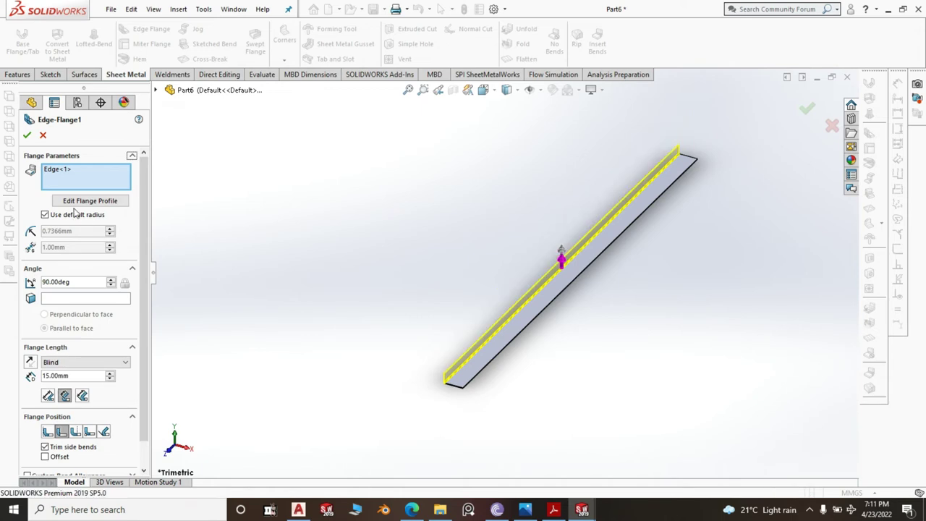
{"action": "left_click", "coordinate": [27, 136]}
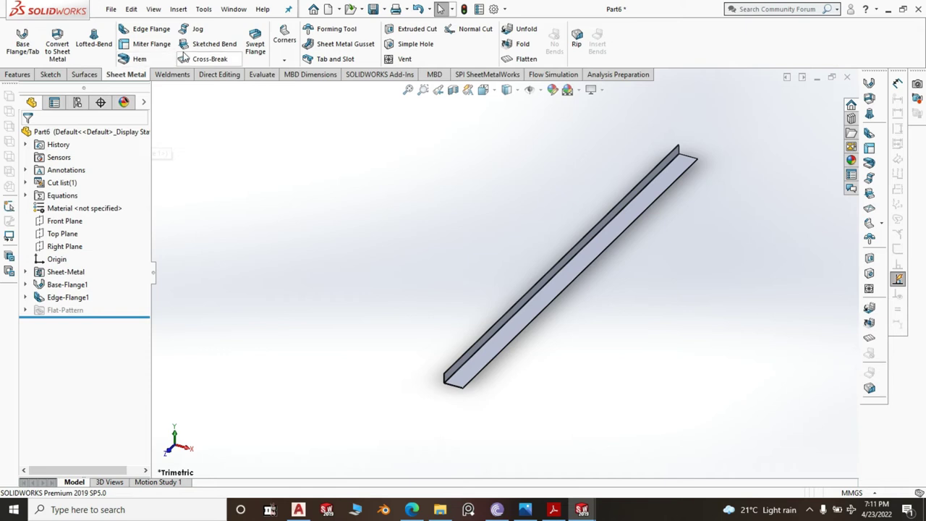
- Start a 2 mm fillet on the strip's end corner edge
{"action": "left_click", "coordinate": [18, 77]}
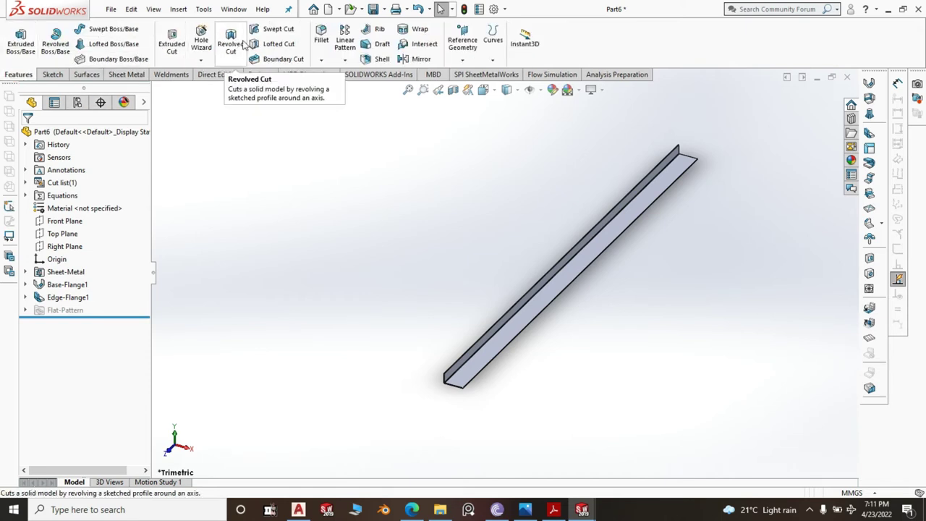
{"action": "left_click", "coordinate": [321, 36]}
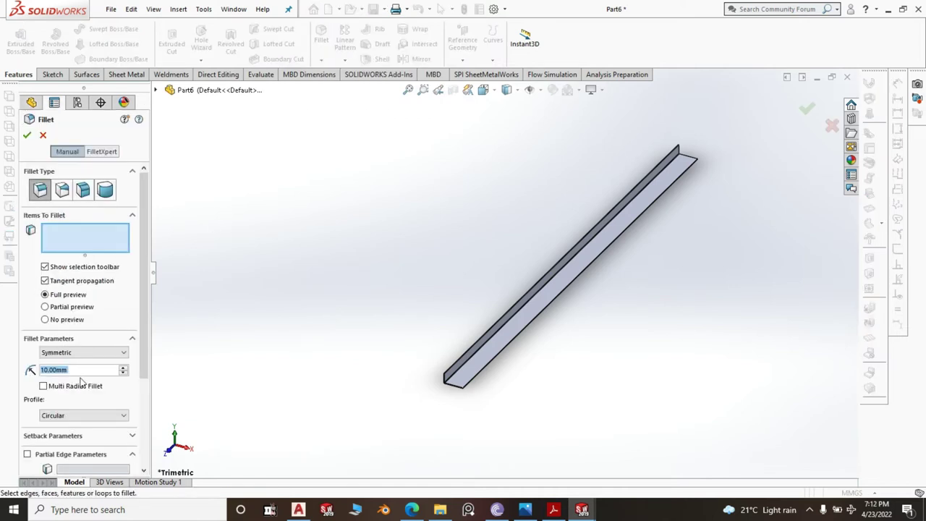
{"action": "type", "text": "2"}
{"action": "scroll", "coordinate": [487, 373], "scroll_direction": "down", "scroll_amount": 5}
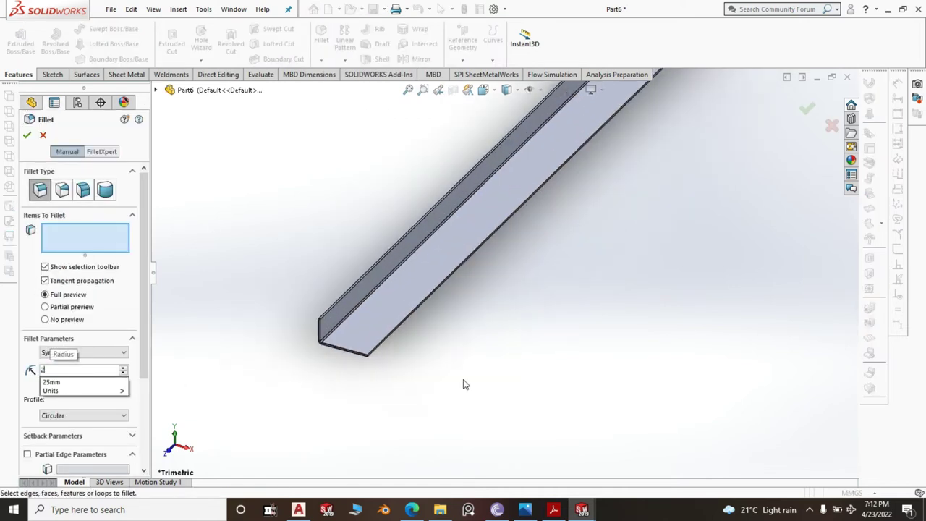
{"action": "scroll", "coordinate": [369, 361], "scroll_direction": "down", "scroll_amount": 6}
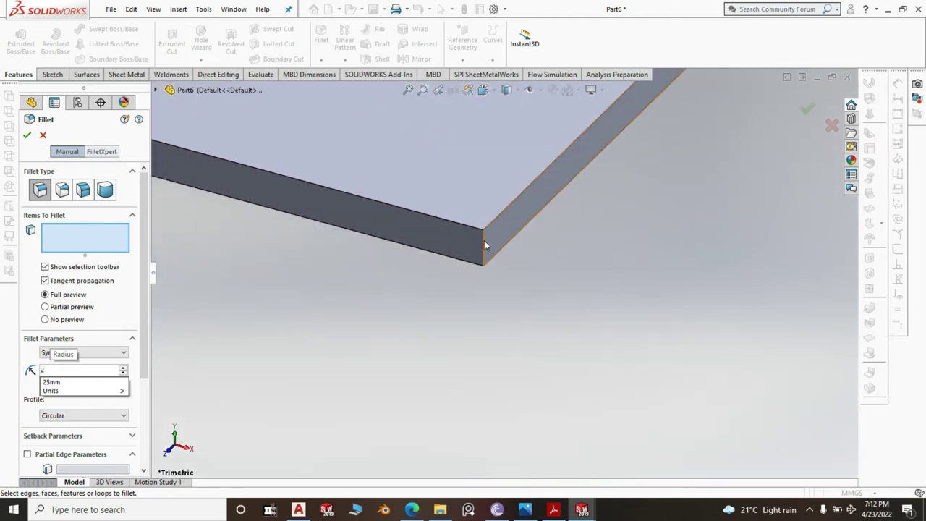
{"action": "left_click", "coordinate": [484, 248]}
- Add the flange's vertical corner edge and create Fillet1
{"action": "scroll", "coordinate": [436, 311], "scroll_direction": "up", "scroll_amount": 5}
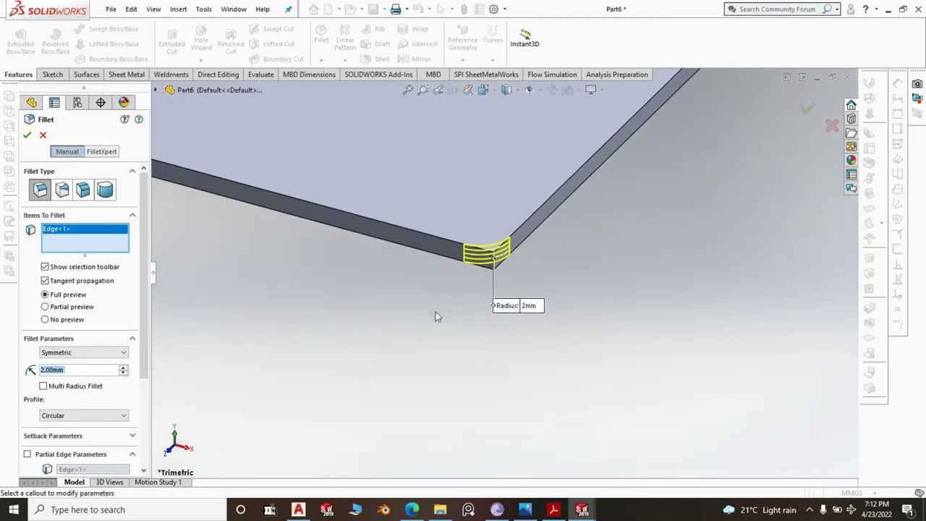
{"action": "scroll", "coordinate": [434, 318], "scroll_direction": "up", "scroll_amount": 5}
{"action": "scroll", "coordinate": [641, 237], "scroll_direction": "up", "scroll_amount": 3}
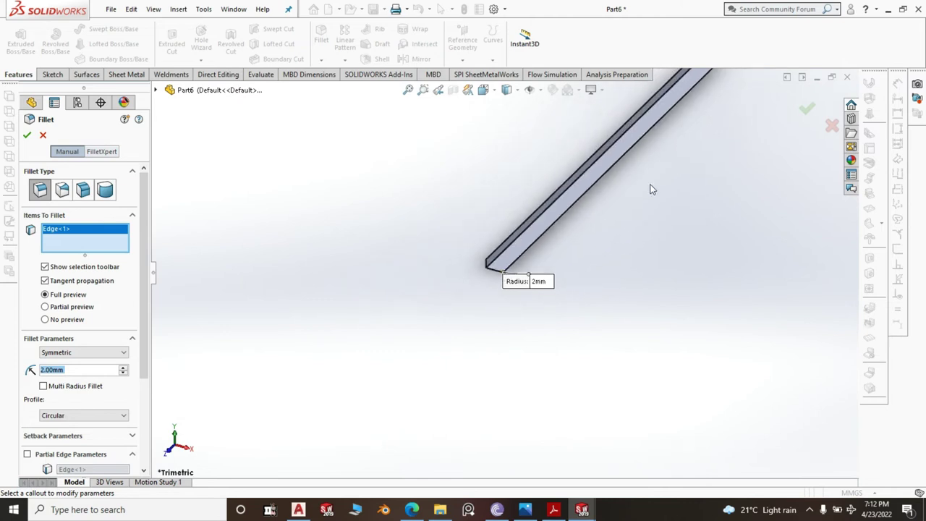
{"action": "scroll", "coordinate": [599, 209], "scroll_direction": "down", "scroll_amount": 10}
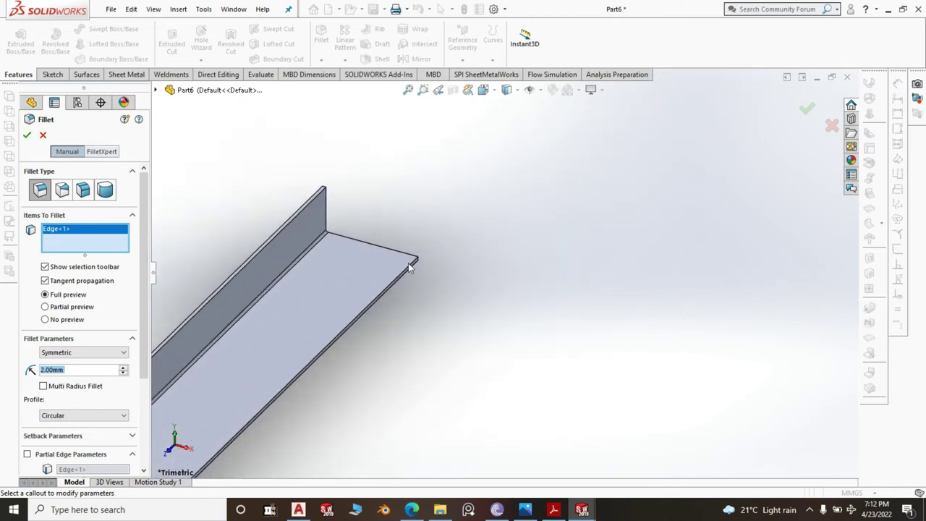
{"action": "scroll", "coordinate": [478, 260], "scroll_direction": "down", "scroll_amount": 5}
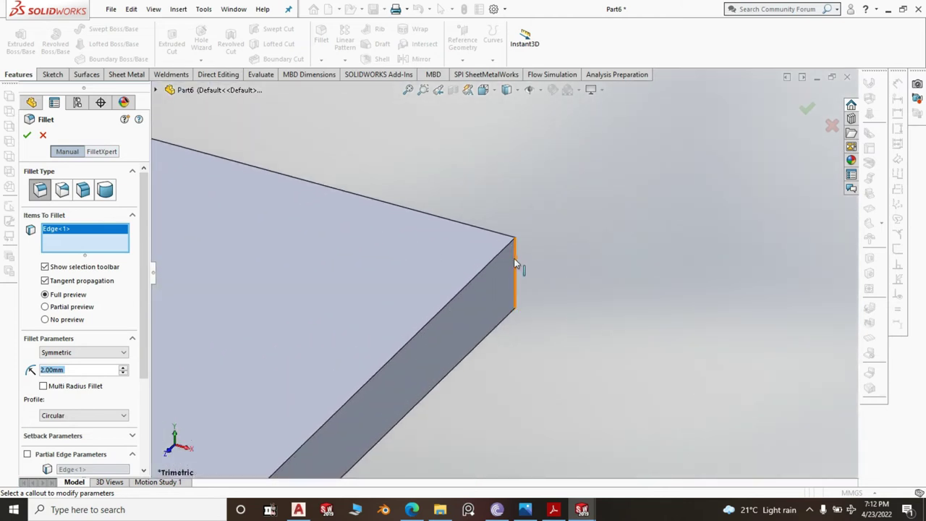
{"action": "left_click", "coordinate": [514, 262]}
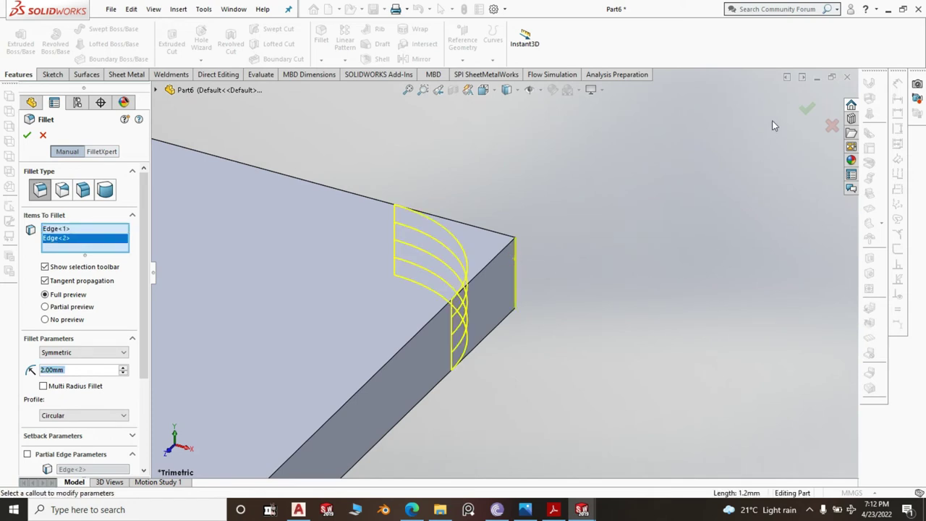
{"action": "left_click", "coordinate": [807, 111]}
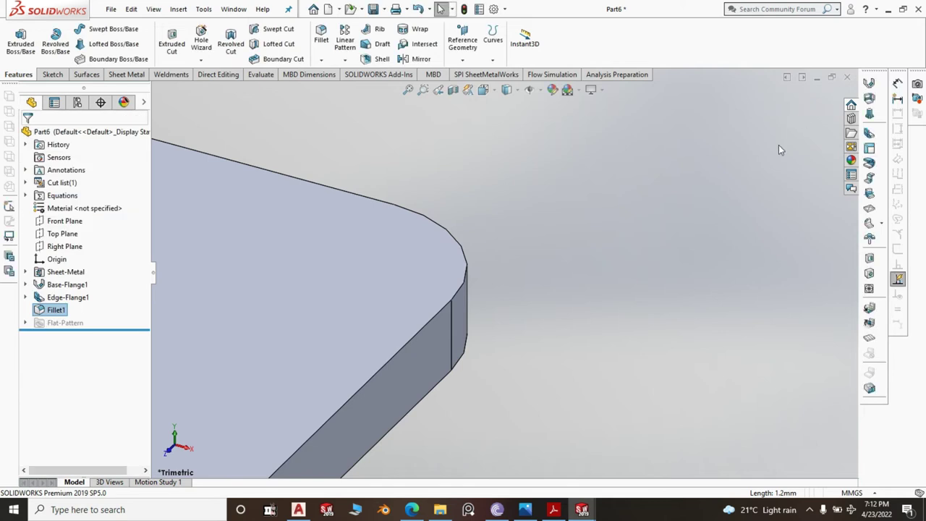
{"action": "scroll", "coordinate": [733, 220], "scroll_direction": "up", "scroll_amount": 5}
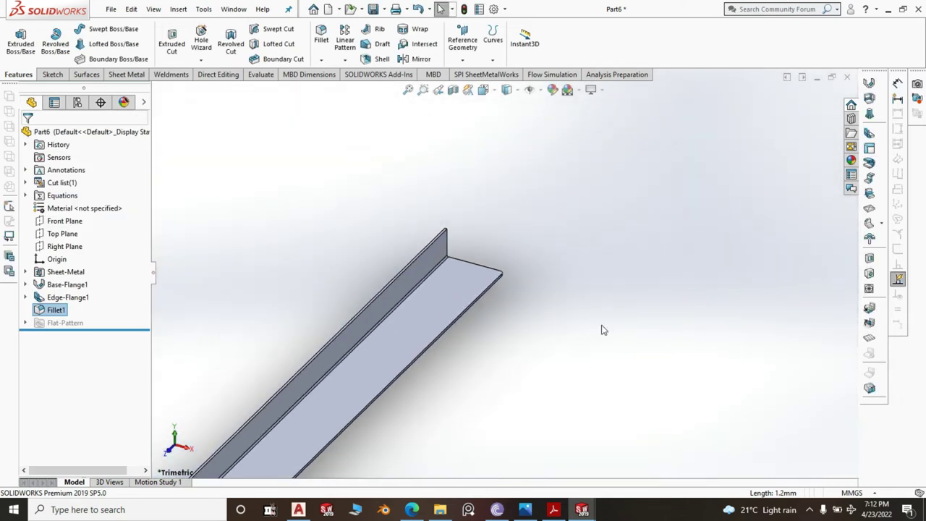
{"action": "scroll", "coordinate": [526, 289], "scroll_direction": "up", "scroll_amount": 2}
{"action": "scroll", "coordinate": [353, 453], "scroll_direction": "up", "scroll_amount": 2}
{"action": "scroll", "coordinate": [354, 449], "scroll_direction": "down", "scroll_amount": 6}
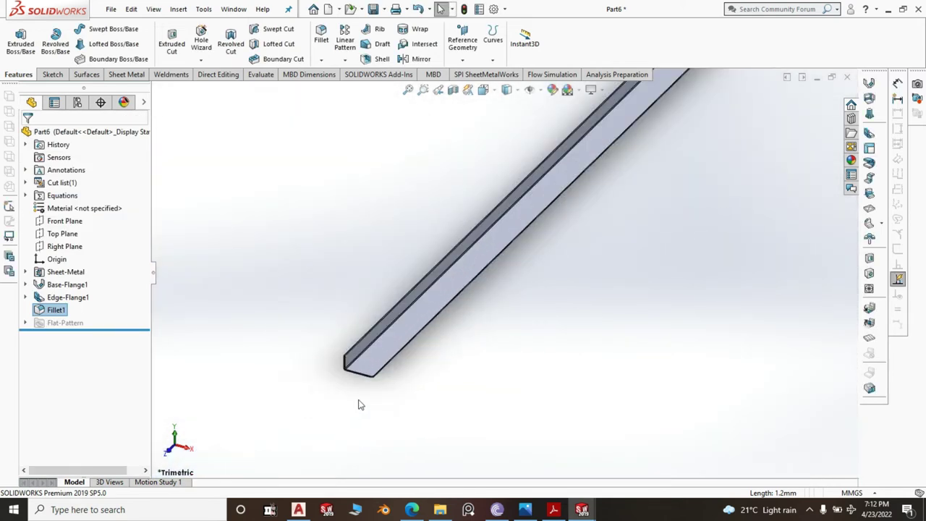
{"action": "scroll", "coordinate": [440, 335], "scroll_direction": "down", "scroll_amount": 2}
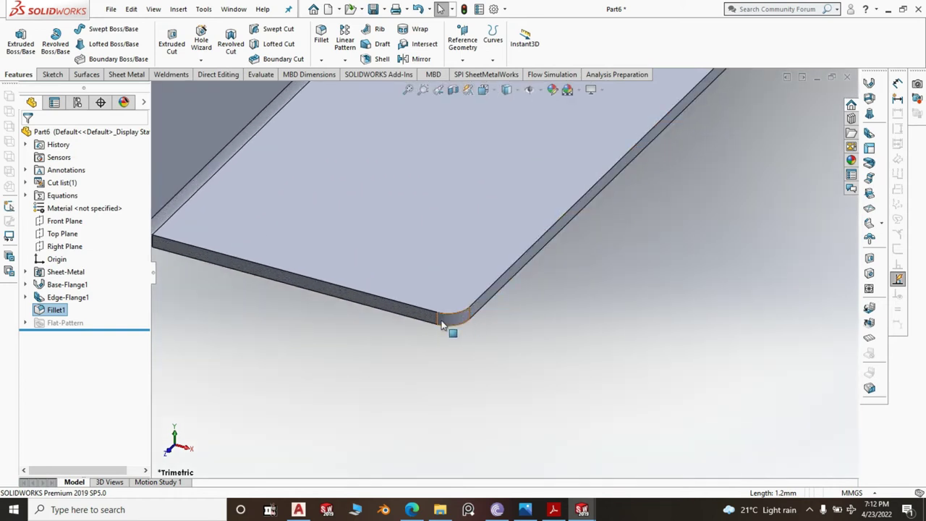
{"action": "scroll", "coordinate": [456, 337], "scroll_direction": "up", "scroll_amount": 2}
{"action": "scroll", "coordinate": [521, 318], "scroll_direction": "up", "scroll_amount": 3}
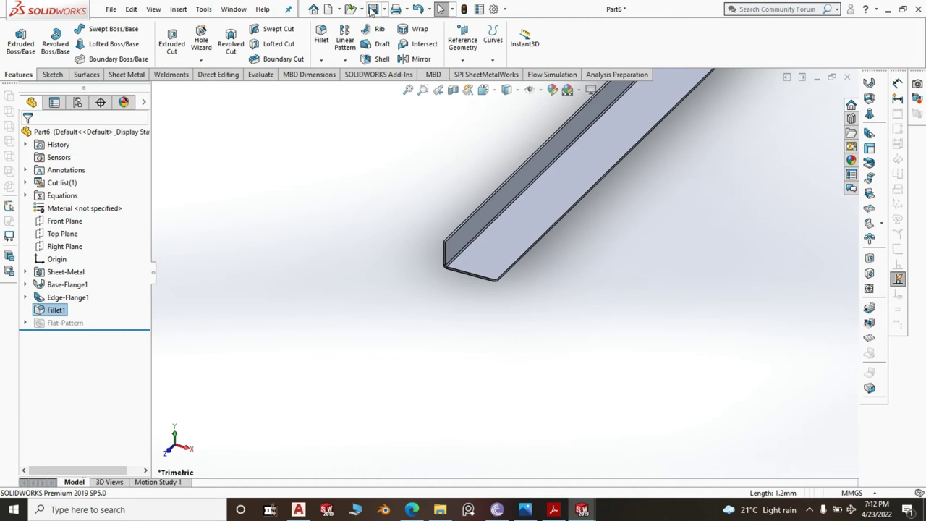
- Save the part as '5. PP3 Rails' and insert it into the oven stand assembly beside the stand
{"action": "left_click", "coordinate": [373, 10]}
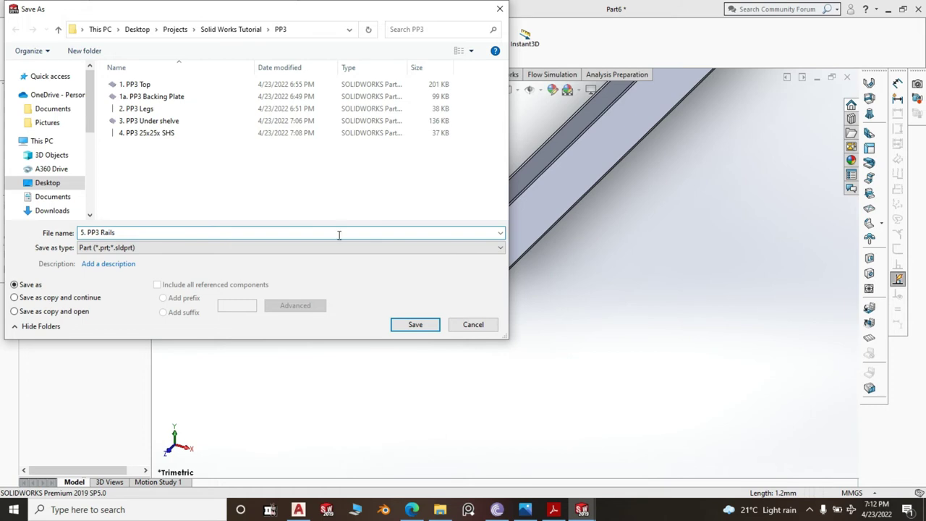
{"action": "left_click", "coordinate": [419, 326]}
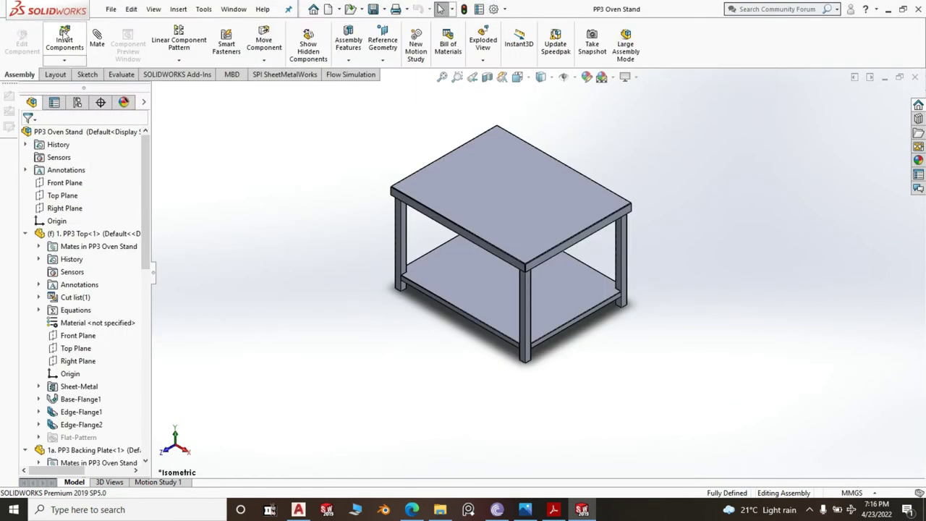
{"action": "left_click", "coordinate": [64, 38]}
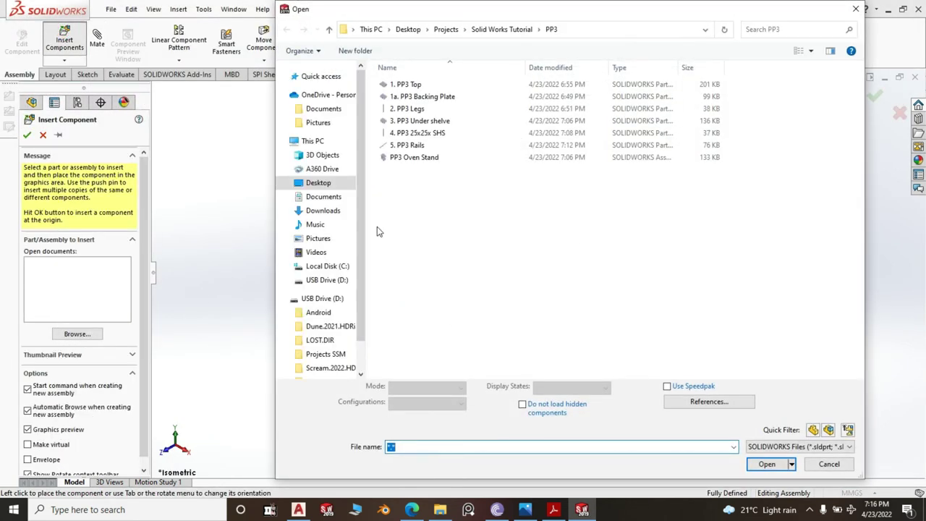
{"action": "left_click", "coordinate": [414, 147]}
{"action": "left_click", "coordinate": [765, 455]}
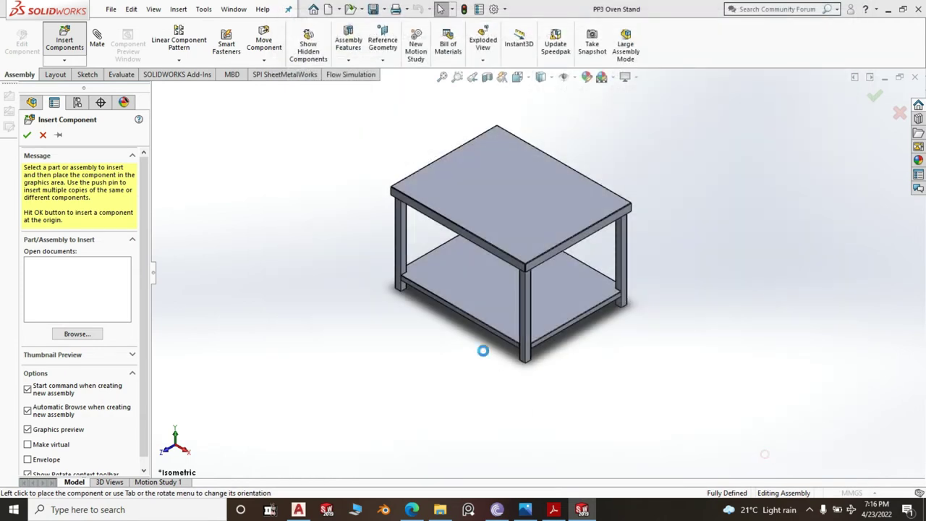
{"action": "scroll", "coordinate": [337, 271], "scroll_direction": "down", "scroll_amount": 2}
{"action": "left_click", "coordinate": [355, 243]}
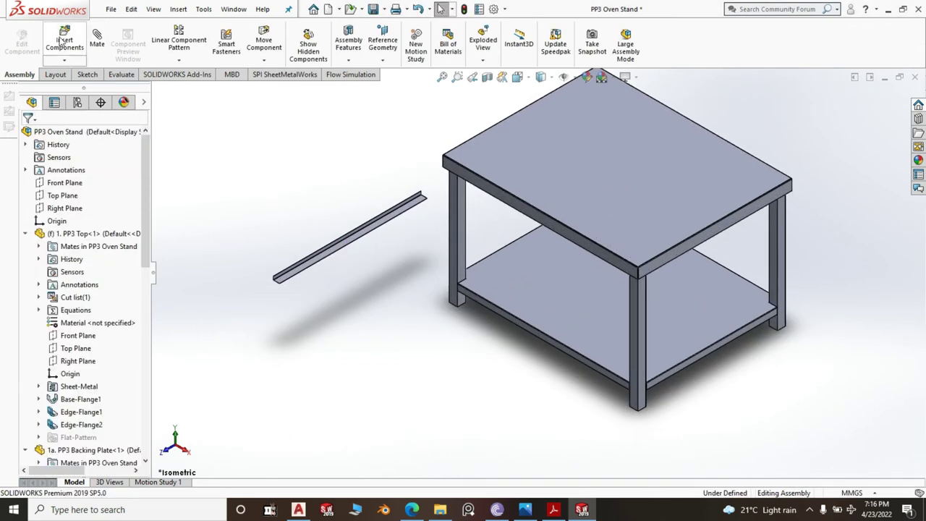
- Mate the rail's end face coincident with the leg face
{"action": "scroll", "coordinate": [289, 281], "scroll_direction": "down", "scroll_amount": 8}
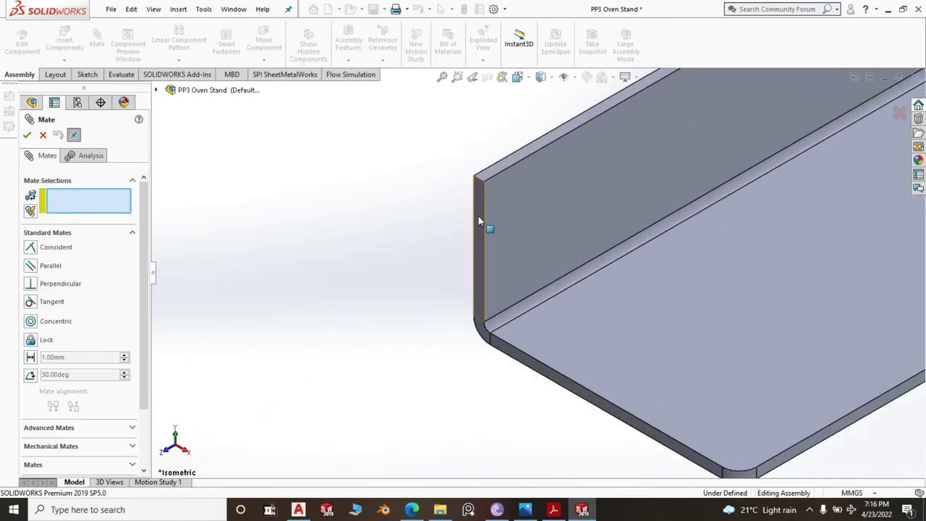
{"action": "left_click", "coordinate": [479, 214]}
{"action": "scroll", "coordinate": [380, 289], "scroll_direction": "up", "scroll_amount": 10}
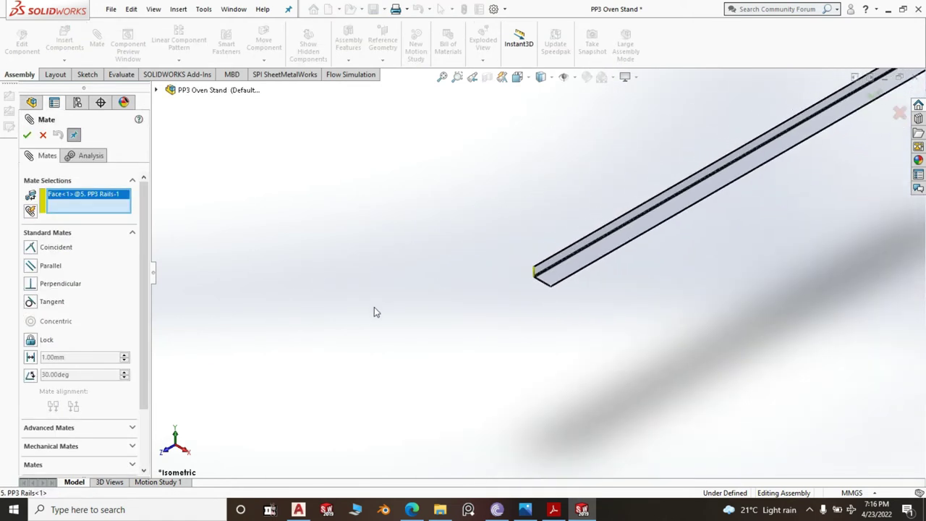
{"action": "scroll", "coordinate": [531, 278], "scroll_direction": "down", "scroll_amount": 10}
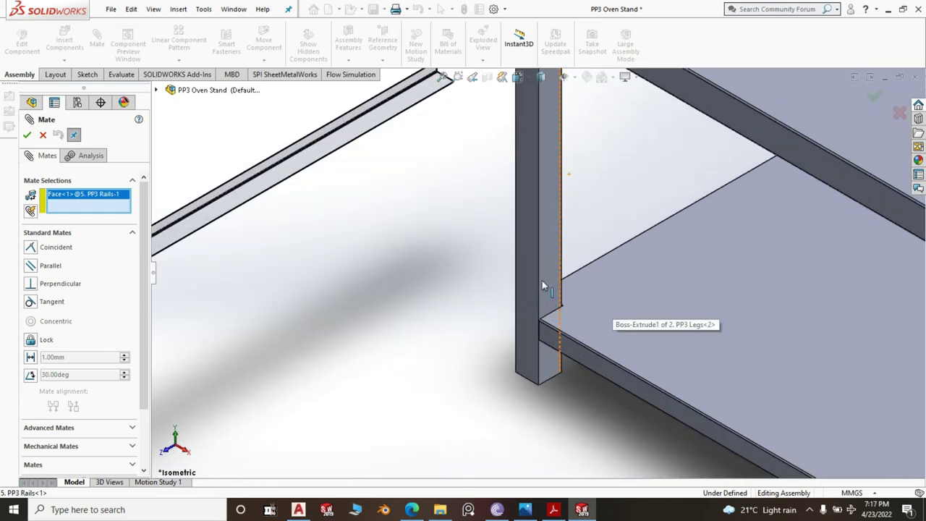
{"action": "left_click", "coordinate": [526, 273]}
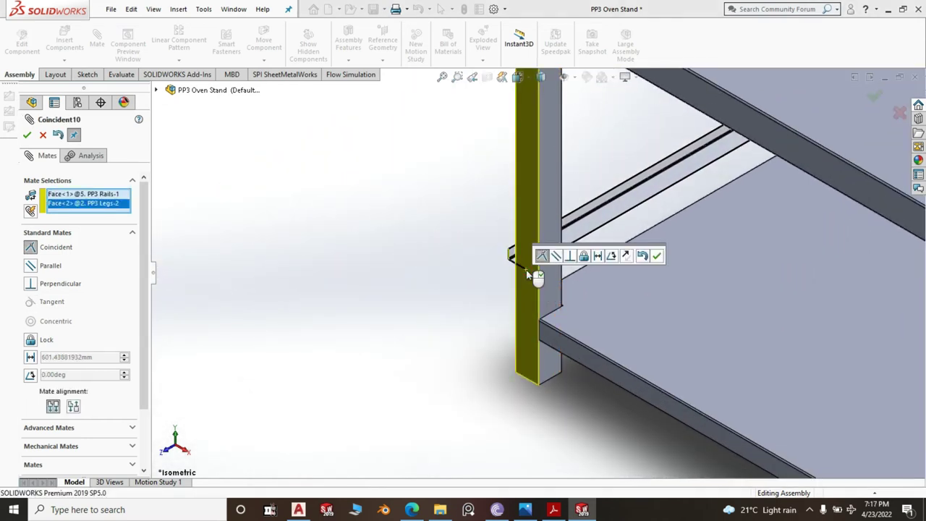
{"action": "key", "text": "Return"}
- Add a second coincident mate between another rail face and a leg face
{"action": "middle_click_drag", "start_coordinate": [508, 282], "coordinate": [521, 250]}
{"action": "scroll", "coordinate": [521, 246], "scroll_direction": "down", "scroll_amount": 3}
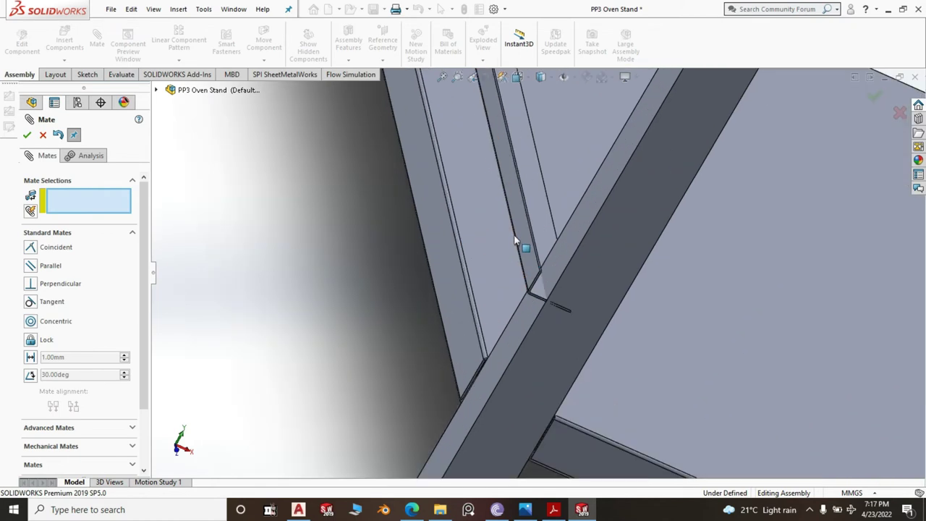
{"action": "left_click", "coordinate": [519, 229]}
{"action": "scroll", "coordinate": [397, 311], "scroll_direction": "up", "scroll_amount": 8}
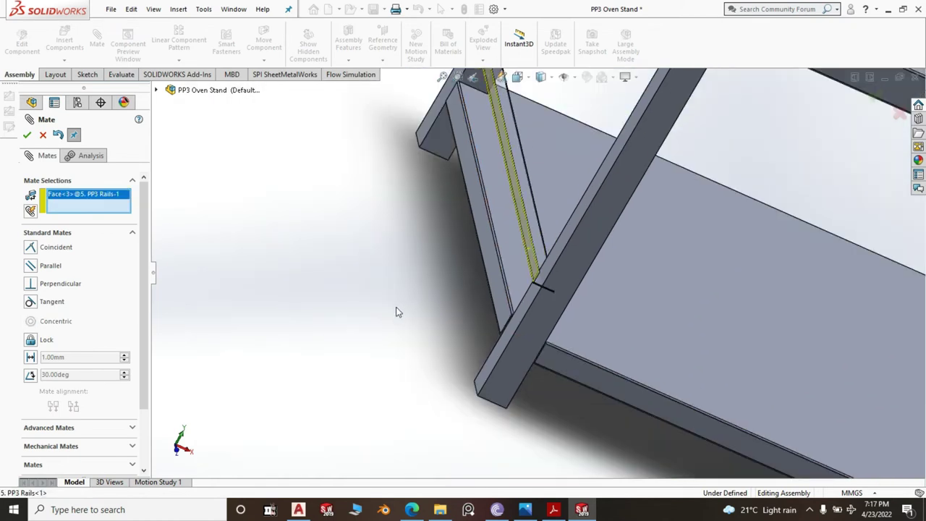
{"action": "middle_click_drag", "start_coordinate": [397, 311], "coordinate": [337, 267]}
{"action": "left_click", "coordinate": [392, 242]}
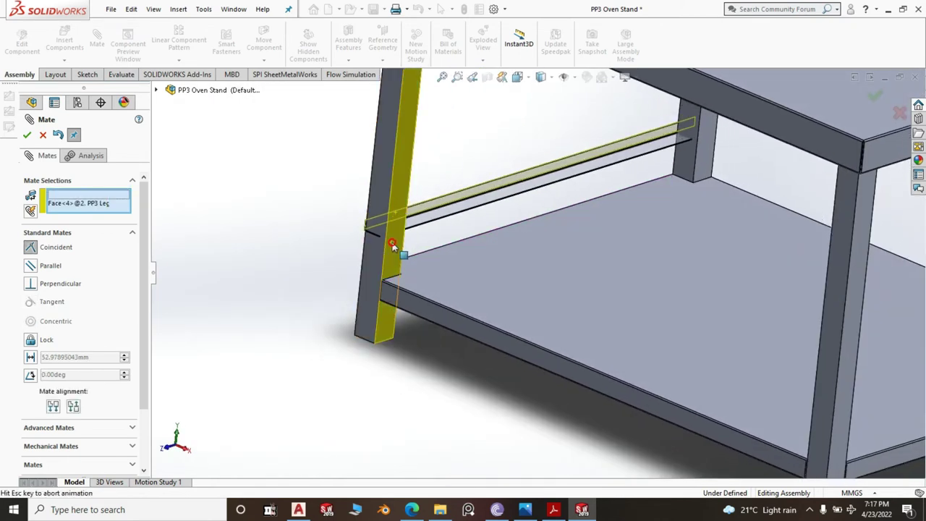
{"action": "left_click", "coordinate": [377, 228]}
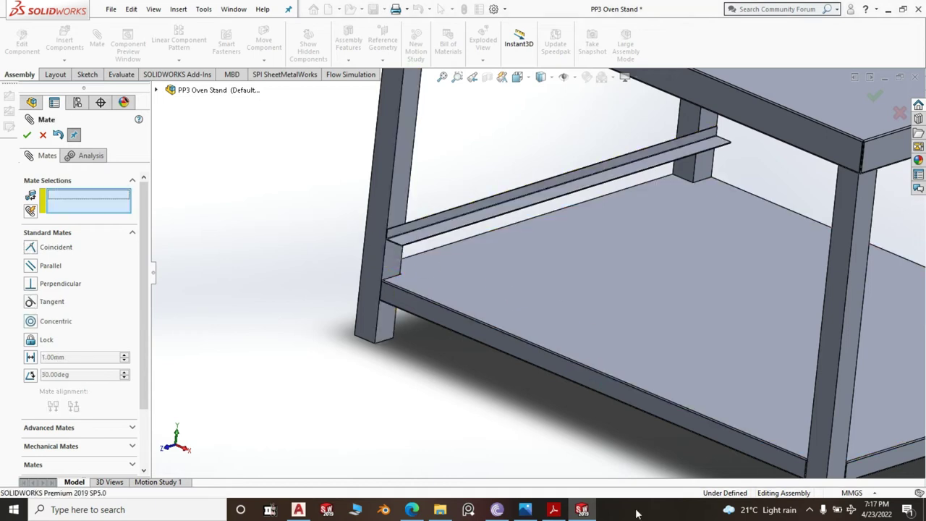
- Switch to the Oven Stand drawing PDF in Adobe Reader Touch
{"action": "left_click", "coordinate": [552, 510]}
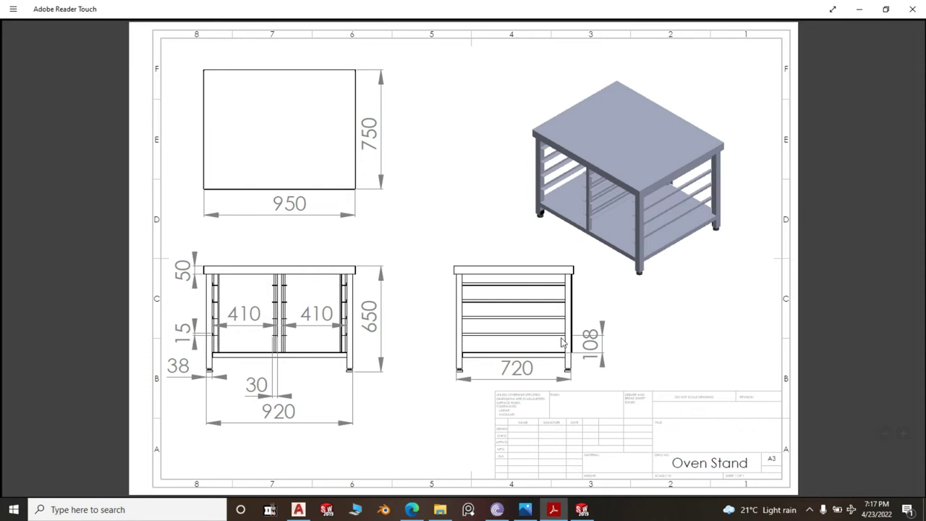
- Add a 105 mm distance mate between the under-shelf face and the rail face
{"action": "left_click", "coordinate": [581, 509]}
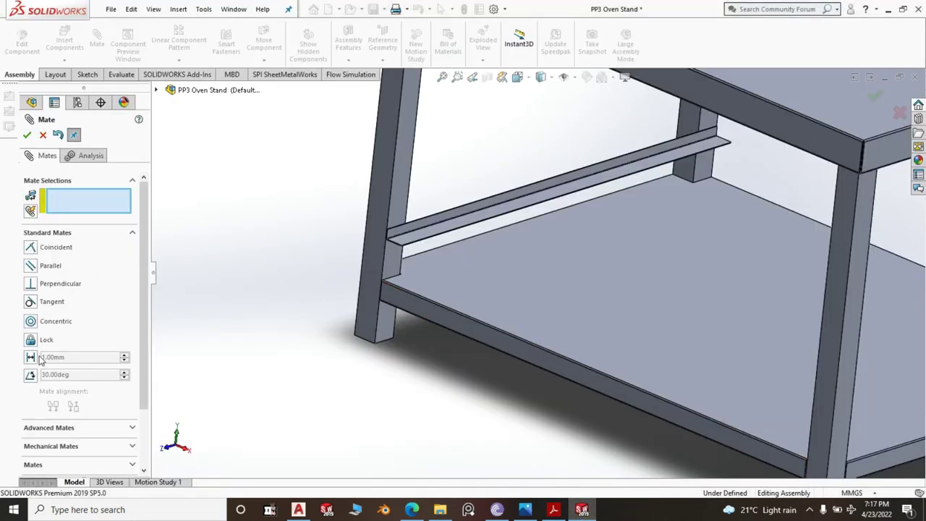
{"action": "left_click", "coordinate": [31, 357]}
{"action": "type", "text": "10"}
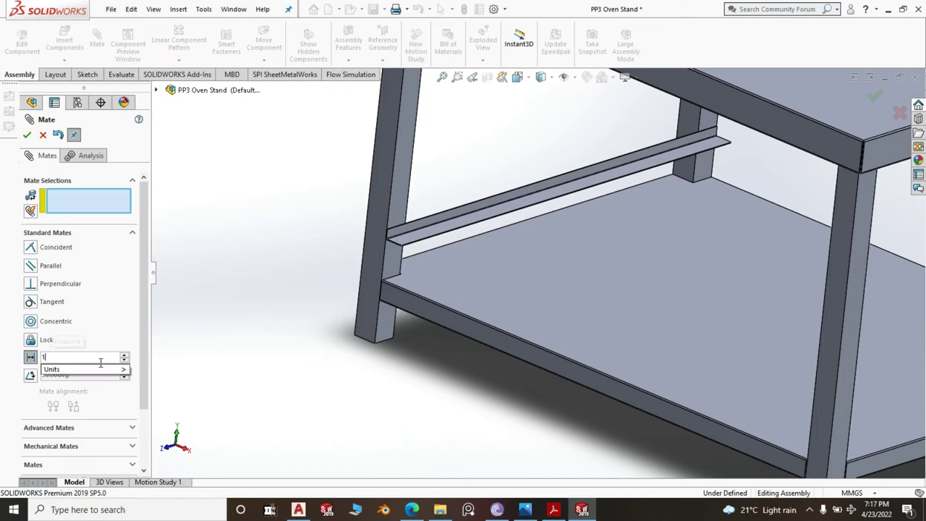
{"action": "key", "text": "Return"}
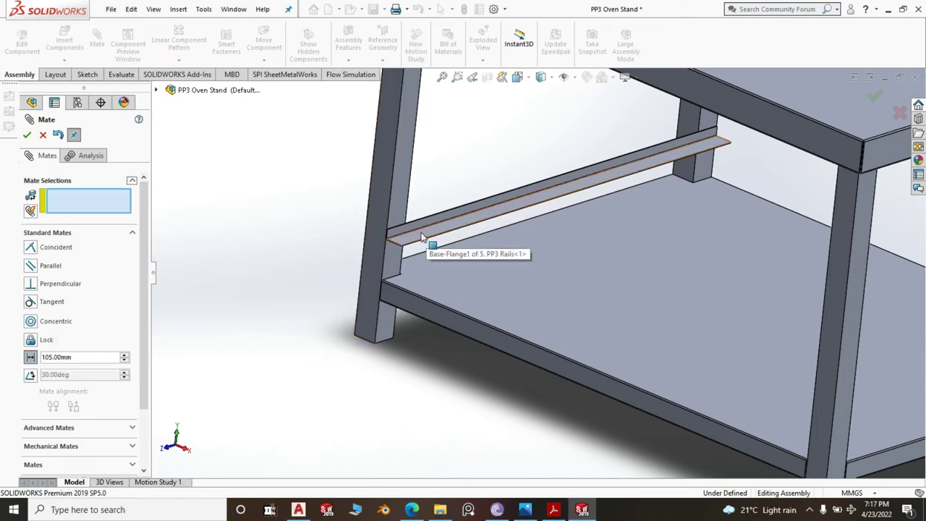
{"action": "scroll", "coordinate": [424, 237], "scroll_direction": "down", "scroll_amount": 2}
{"action": "scroll", "coordinate": [405, 274], "scroll_direction": "down", "scroll_amount": 3}
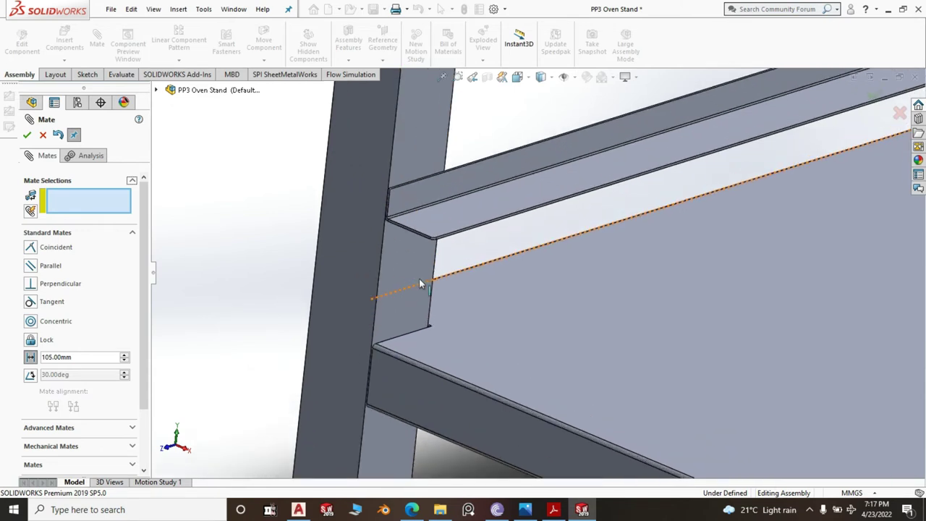
{"action": "left_click", "coordinate": [565, 338]}
{"action": "middle_click_drag", "start_coordinate": [322, 316], "coordinate": [300, 218]}
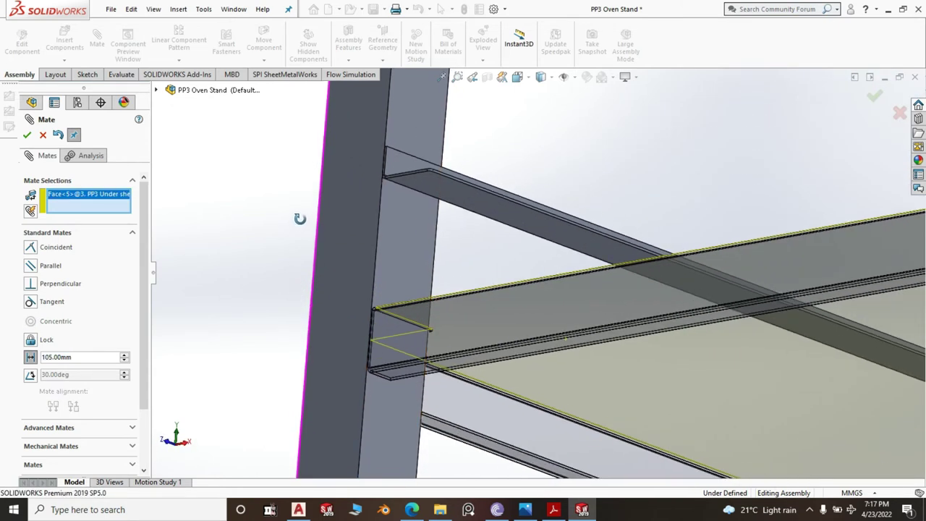
{"action": "left_click", "coordinate": [450, 189]}
{"action": "key", "text": "Return"}
- Close the Mate tool and show the whole stand in isometric view
{"action": "middle_click_drag", "start_coordinate": [454, 196], "coordinate": [253, 225]}
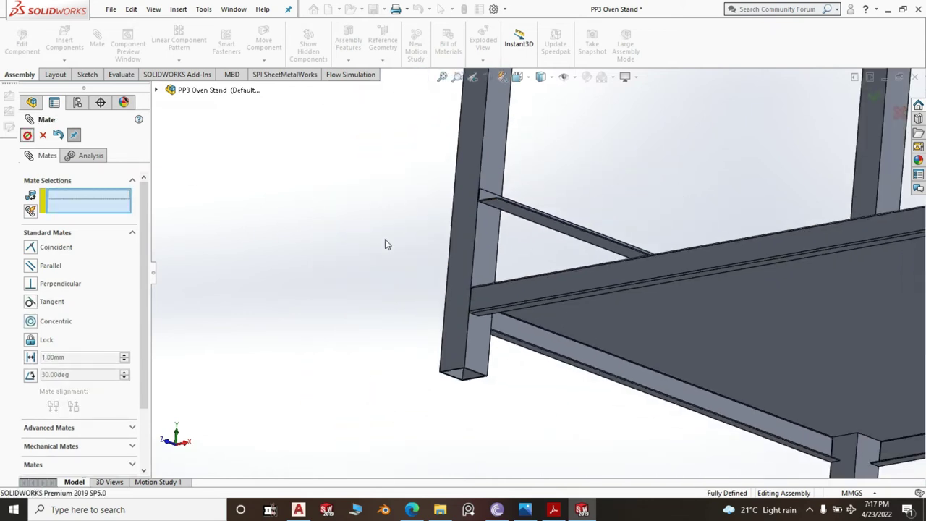
{"action": "key", "text": "Escape"}
{"action": "key", "text": "space"}
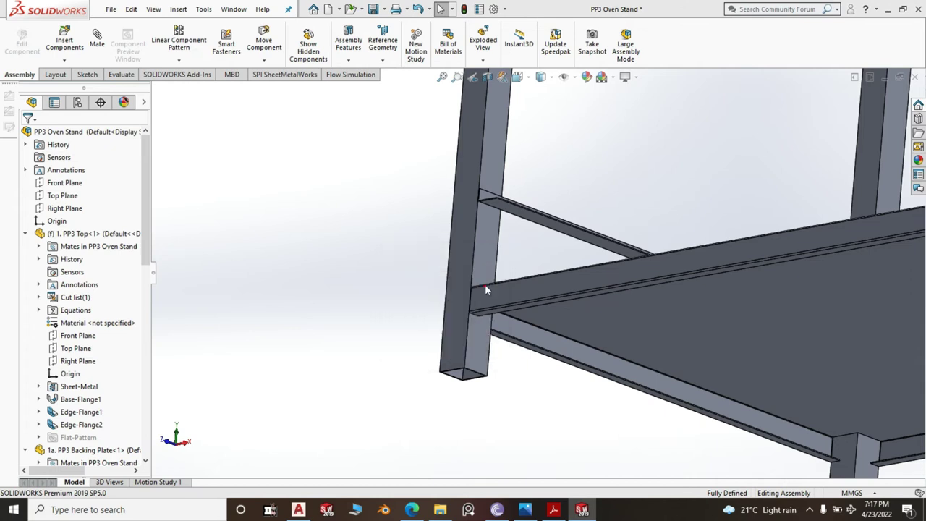
{"action": "key", "text": "ctrl+7"}
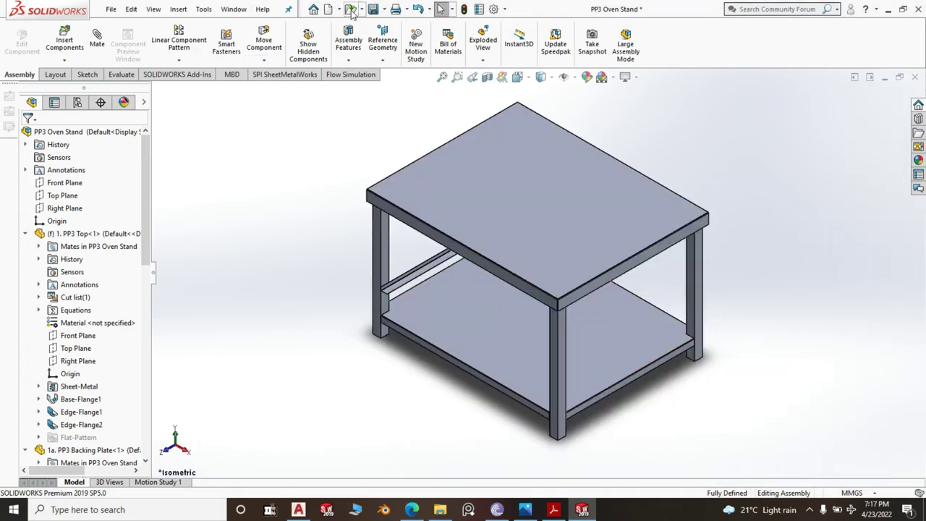
- Save the assembly and place a second 5. PP3 Rails, rotated 90°, beneath the tabletop
{"action": "left_click", "coordinate": [373, 8]}
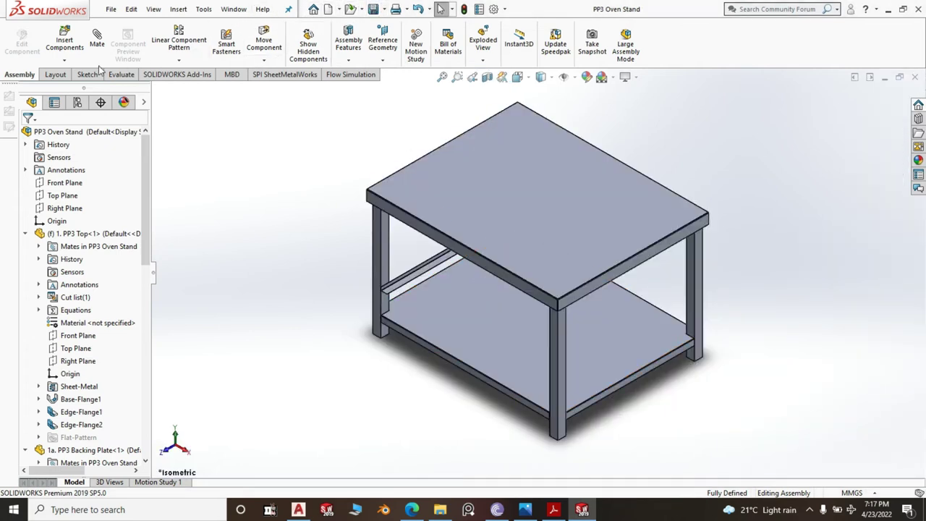
{"action": "left_click", "coordinate": [75, 47]}
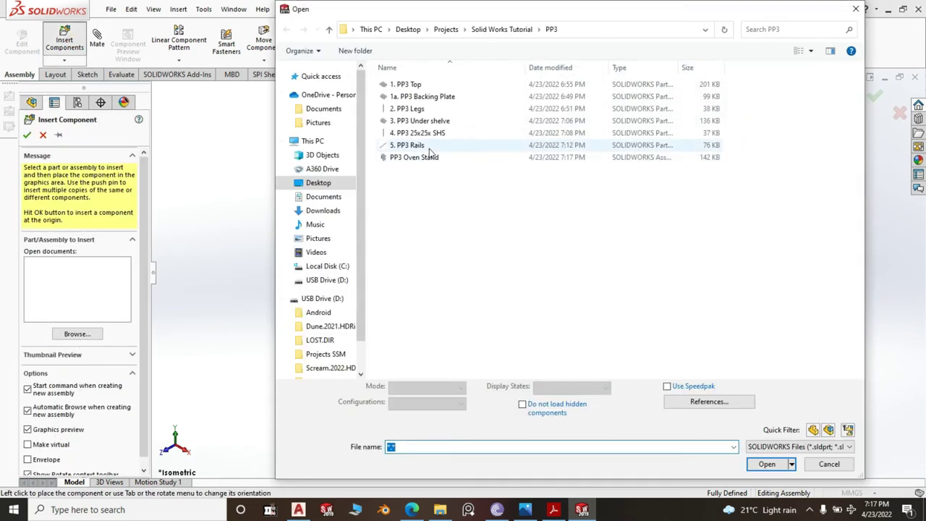
{"action": "left_click", "coordinate": [429, 147]}
{"action": "left_click", "coordinate": [766, 456]}
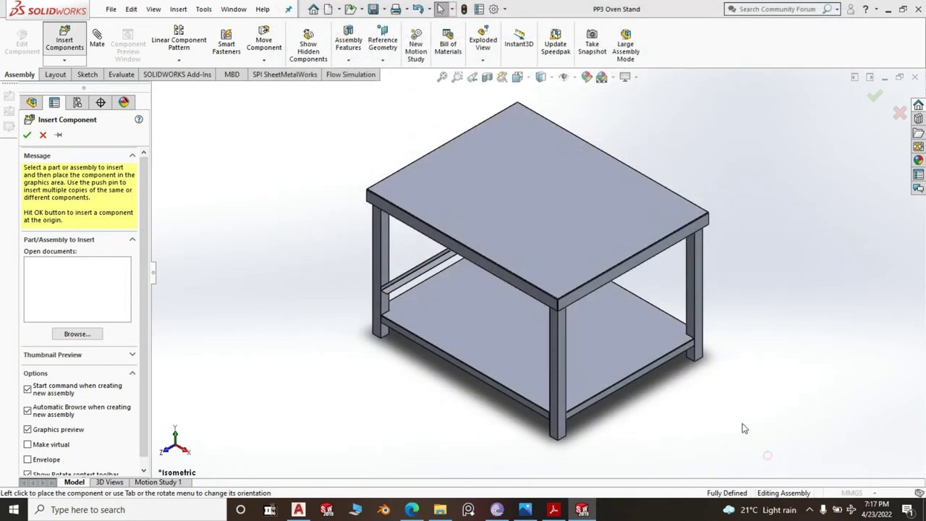
{"action": "left_click", "coordinate": [265, 446]}
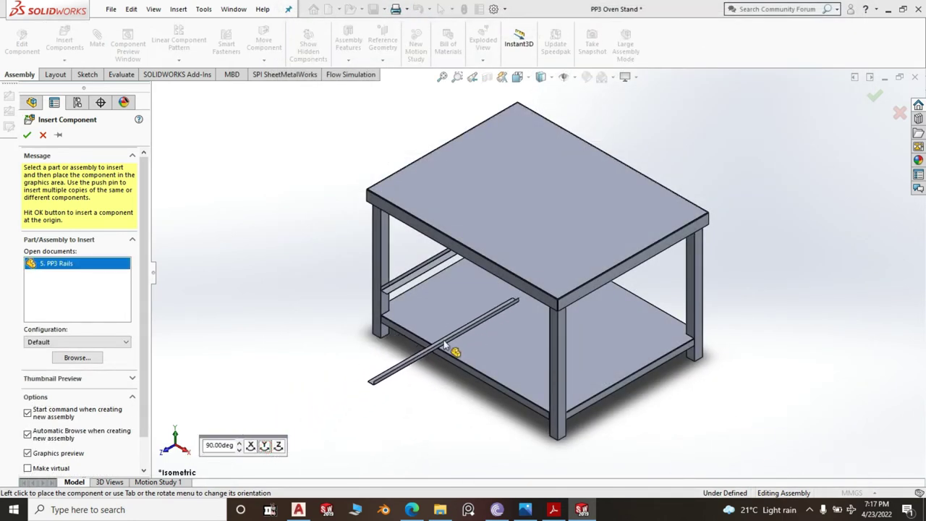
{"action": "left_click", "coordinate": [463, 345]}
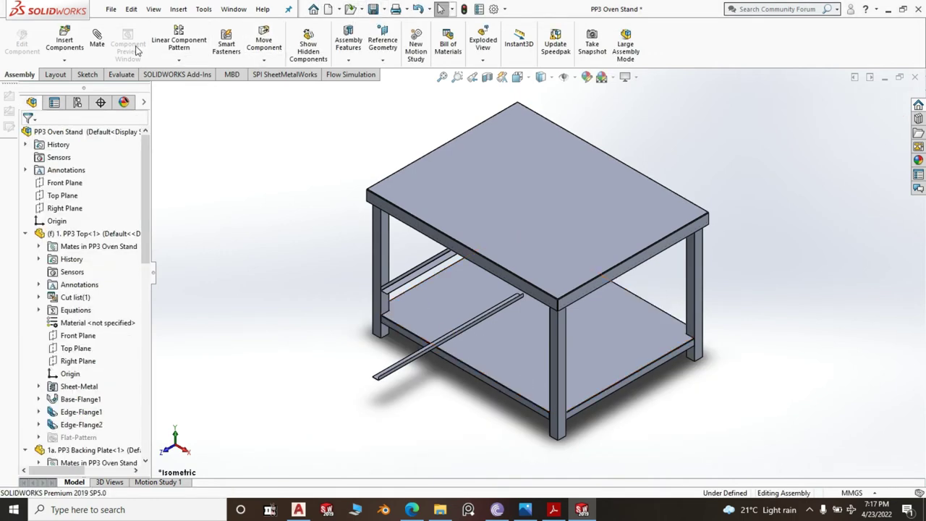
- Mate the flange faces of PP3 Rails-1 and PP3 Rails-2 coincident
{"action": "left_click", "coordinate": [101, 43]}
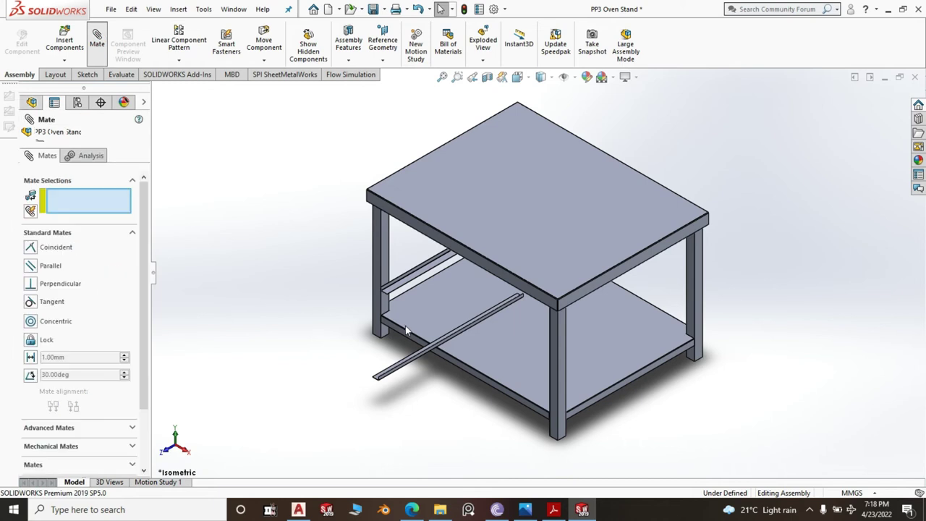
{"action": "scroll", "coordinate": [403, 372], "scroll_direction": "down", "scroll_amount": 10}
{"action": "scroll", "coordinate": [420, 246], "scroll_direction": "down", "scroll_amount": 3}
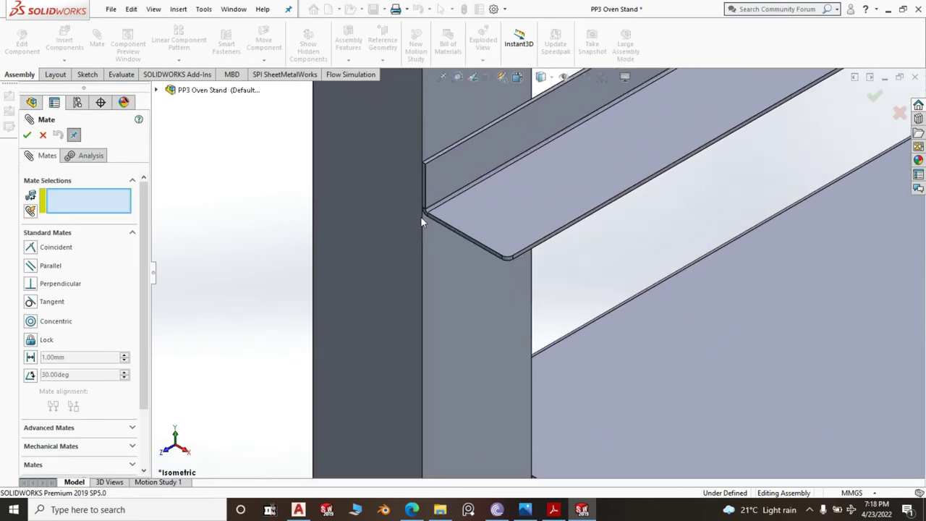
{"action": "scroll", "coordinate": [425, 197], "scroll_direction": "down", "scroll_amount": 3}
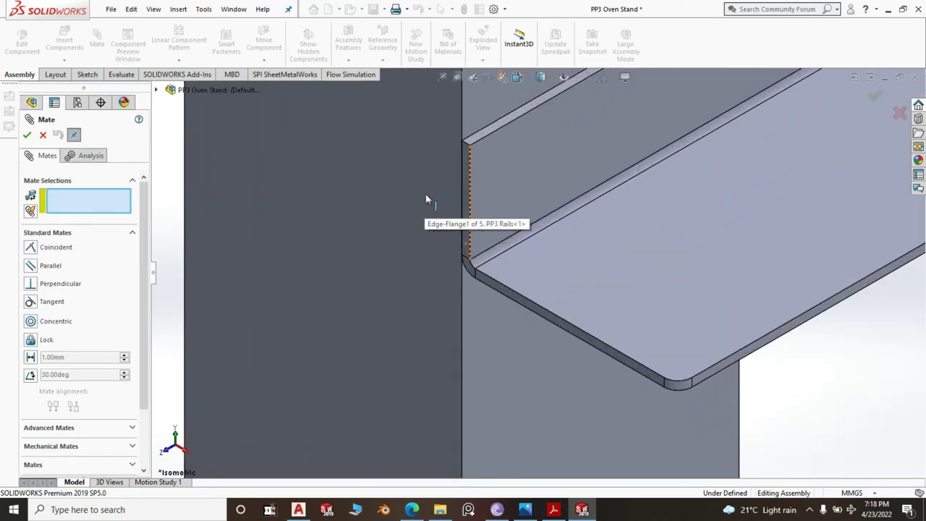
{"action": "left_click", "coordinate": [465, 160]}
{"action": "scroll", "coordinate": [466, 152], "scroll_direction": "up", "scroll_amount": 10}
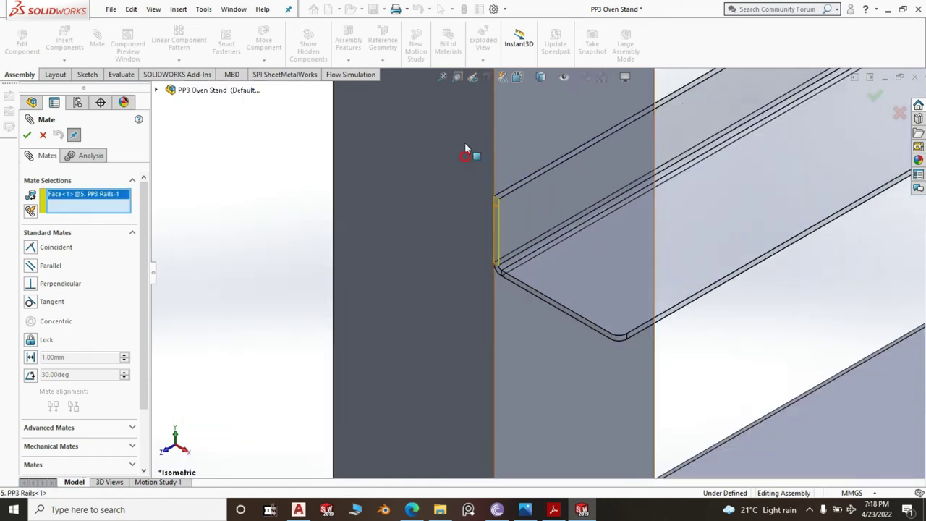
{"action": "scroll", "coordinate": [565, 294], "scroll_direction": "down", "scroll_amount": 10}
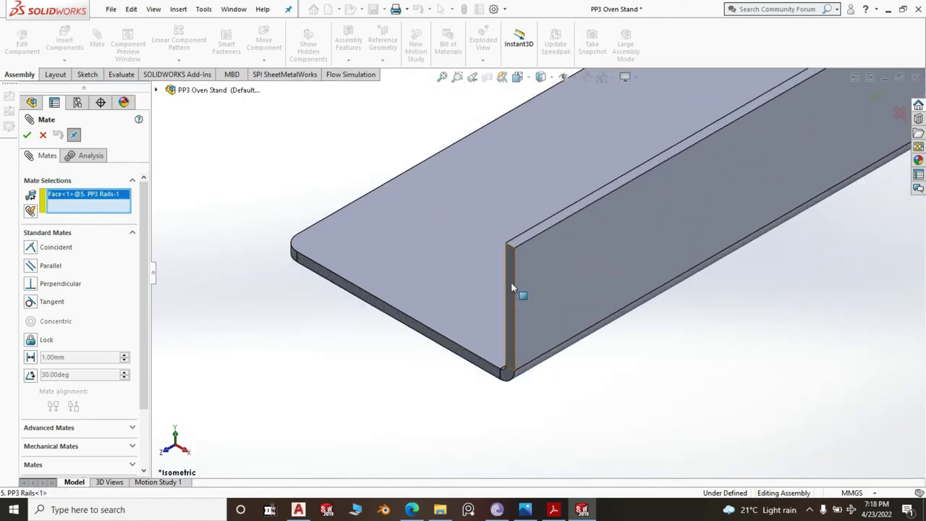
{"action": "left_click", "coordinate": [511, 284]}
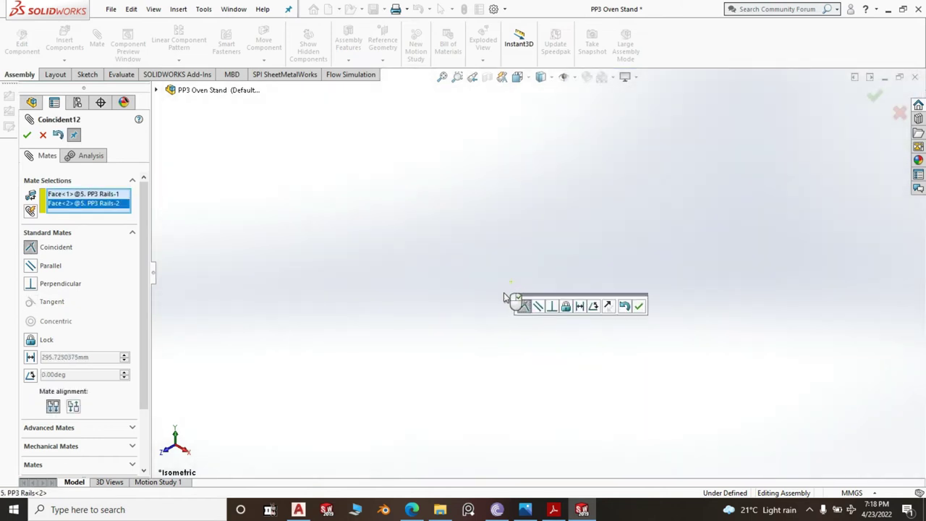
{"action": "scroll", "coordinate": [506, 304], "scroll_direction": "up", "scroll_amount": 5}
{"action": "scroll", "coordinate": [501, 303], "scroll_direction": "up", "scroll_amount": 3}
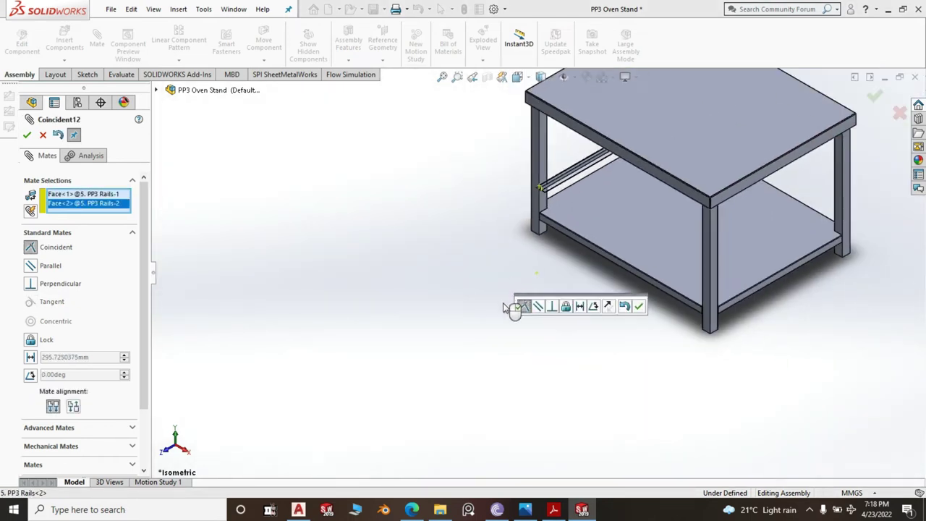
{"action": "left_click", "coordinate": [640, 307]}
- Undo the rail-to-rail coincident mate
{"action": "scroll", "coordinate": [553, 231], "scroll_direction": "down", "scroll_amount": 8}
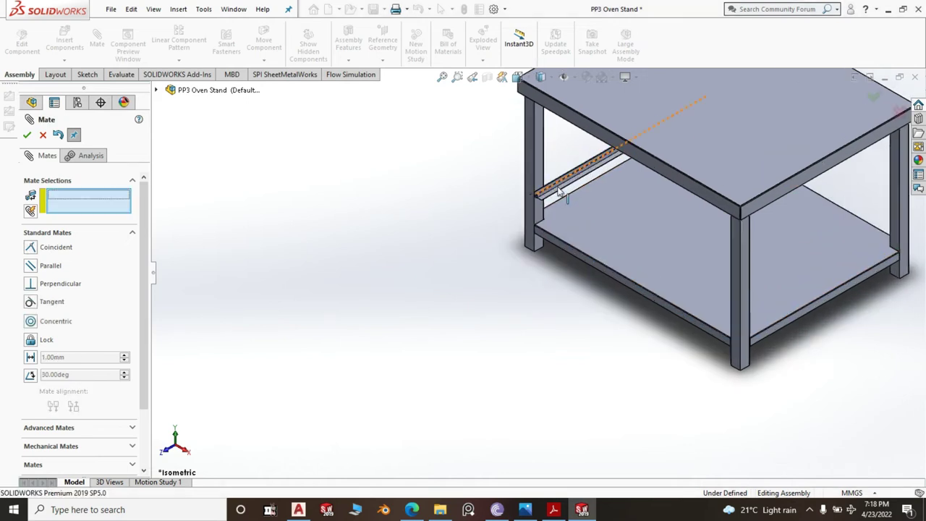
{"action": "scroll", "coordinate": [547, 247], "scroll_direction": "down", "scroll_amount": 2}
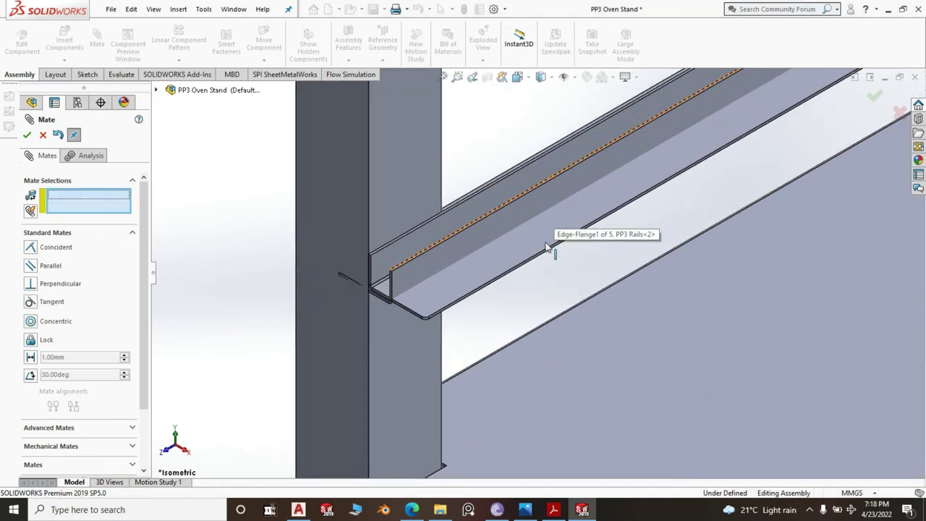
{"action": "scroll", "coordinate": [440, 348], "scroll_direction": "down", "scroll_amount": 1}
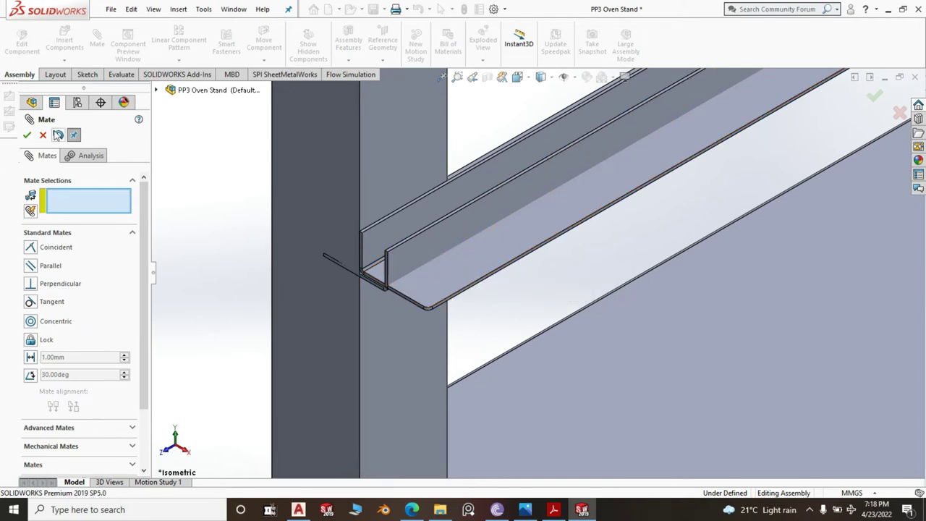
{"action": "left_click", "coordinate": [58, 136]}
{"action": "scroll", "coordinate": [396, 259], "scroll_direction": "up", "scroll_amount": 3}
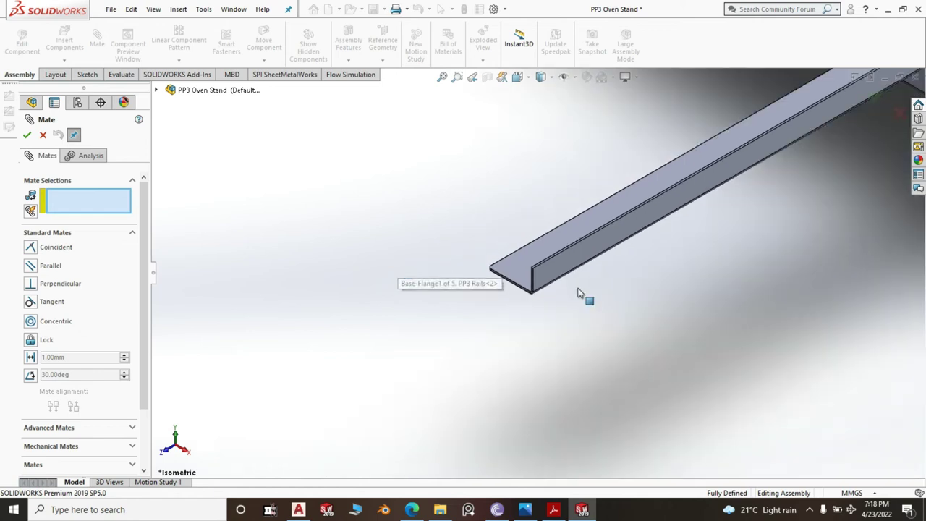
{"action": "scroll", "coordinate": [552, 270], "scroll_direction": "down", "scroll_amount": 2}
{"action": "left_click", "coordinate": [533, 258]}
{"action": "scroll", "coordinate": [465, 285], "scroll_direction": "up", "scroll_amount": 3}
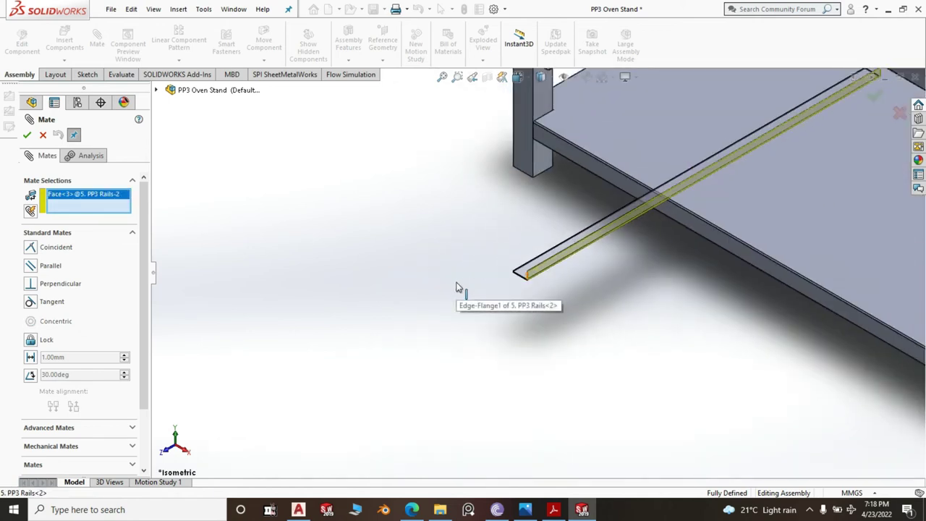
{"action": "scroll", "coordinate": [455, 287], "scroll_direction": "up", "scroll_amount": 3}
{"action": "middle_click_drag", "start_coordinate": [511, 341], "coordinate": [673, 273]}
{"action": "scroll", "coordinate": [662, 261], "scroll_direction": "down", "scroll_amount": 4}
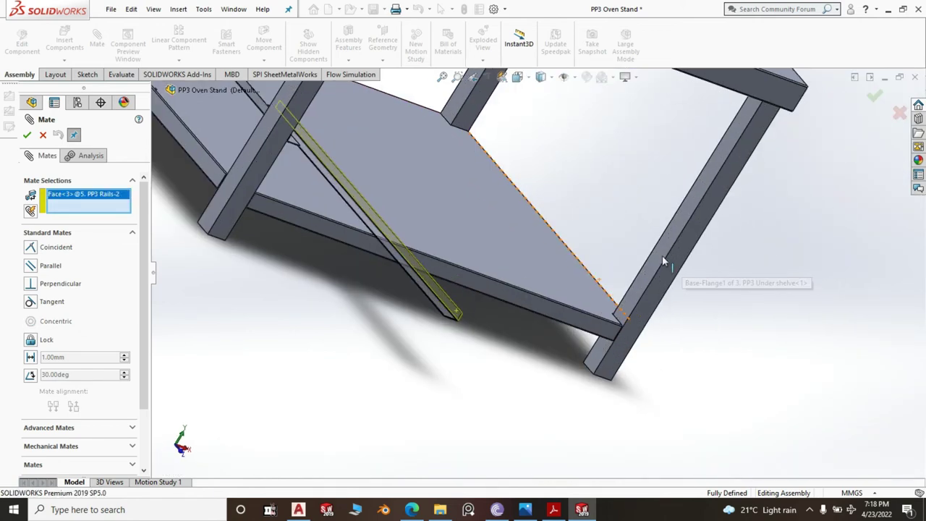
{"action": "left_click", "coordinate": [662, 262]}
{"action": "left_click", "coordinate": [796, 233]}
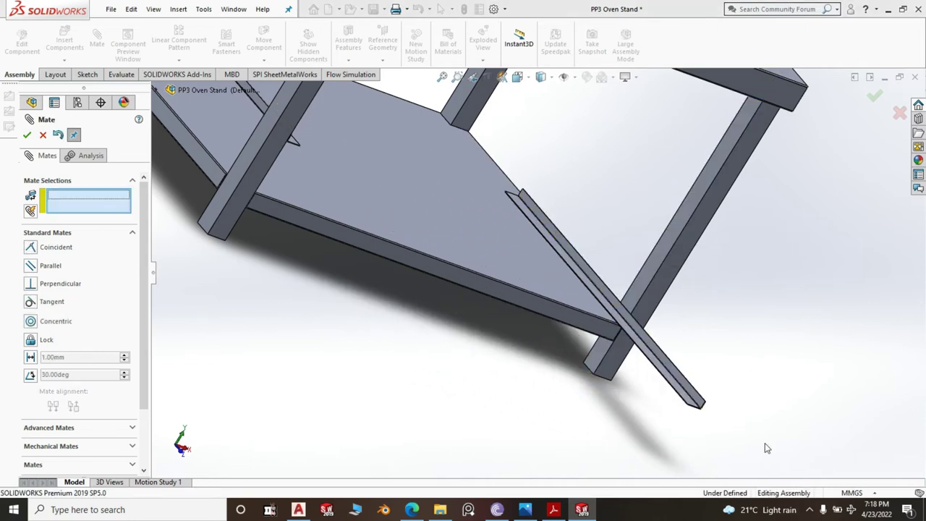
{"action": "scroll", "coordinate": [697, 421], "scroll_direction": "down", "scroll_amount": 4}
{"action": "scroll", "coordinate": [666, 310], "scroll_direction": "down", "scroll_amount": 3}
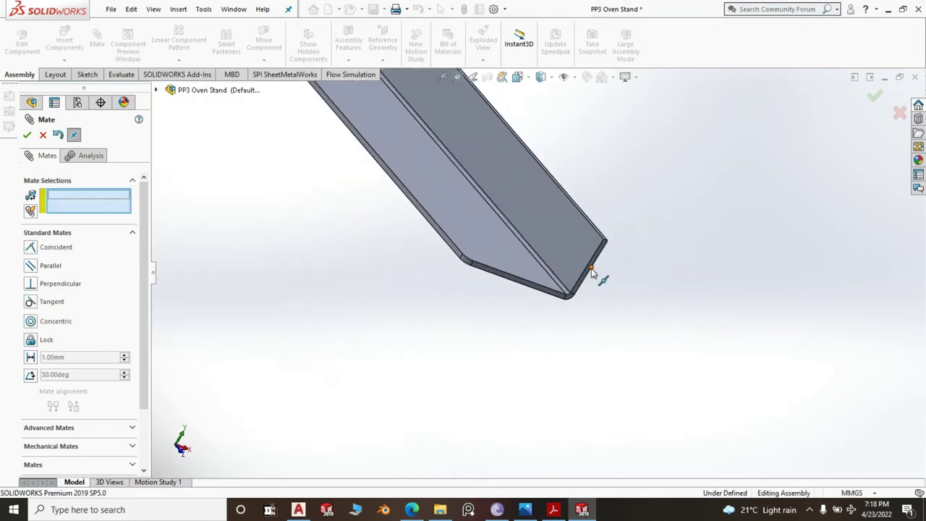
{"action": "scroll", "coordinate": [589, 281], "scroll_direction": "down", "scroll_amount": 3}
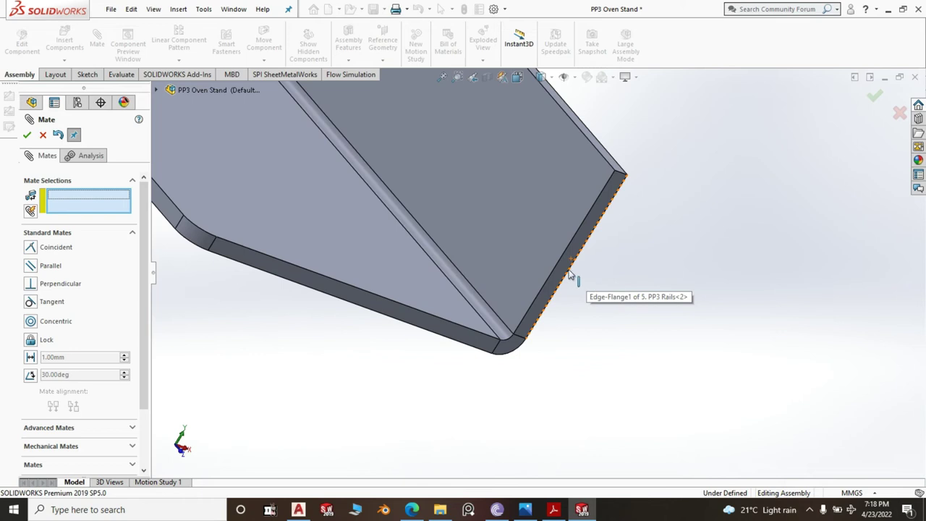
{"action": "left_click", "coordinate": [554, 287]}
{"action": "scroll", "coordinate": [516, 357], "scroll_direction": "up", "scroll_amount": 8}
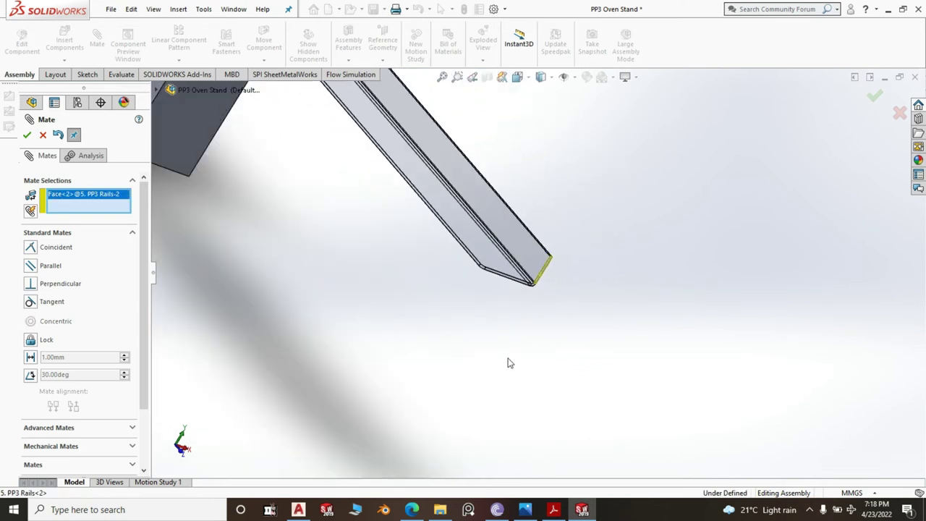
{"action": "left_click", "coordinate": [496, 192]}
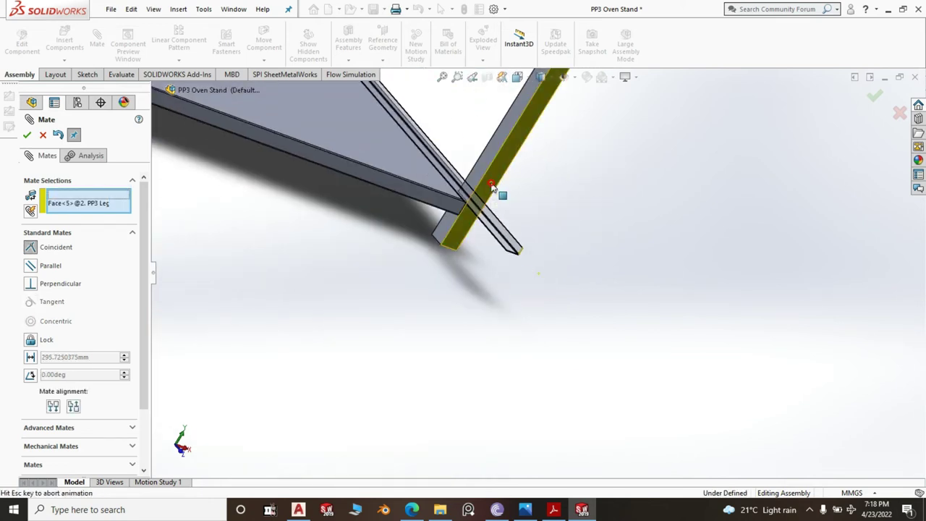
{"action": "scroll", "coordinate": [671, 304], "scroll_direction": "up", "scroll_amount": 5}
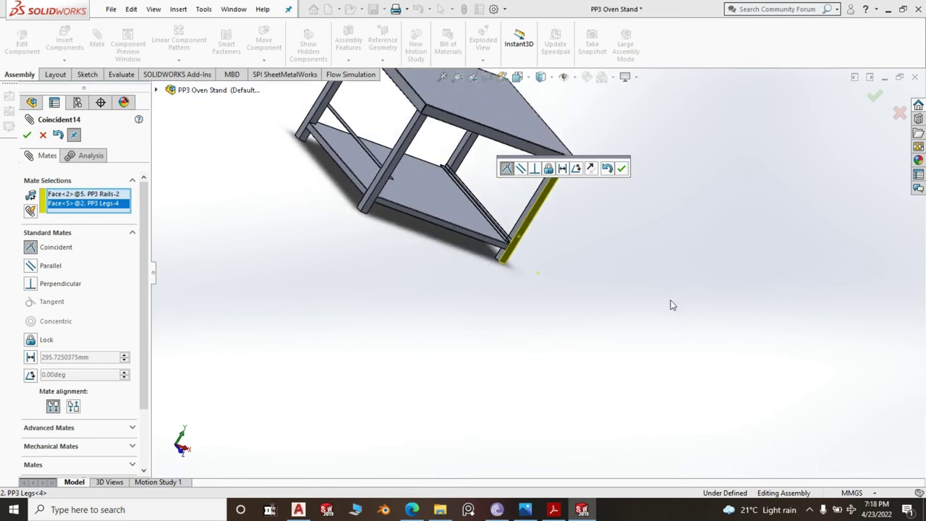
{"action": "left_click", "coordinate": [621, 168]}
{"action": "scroll", "coordinate": [511, 232], "scroll_direction": "down", "scroll_amount": 8}
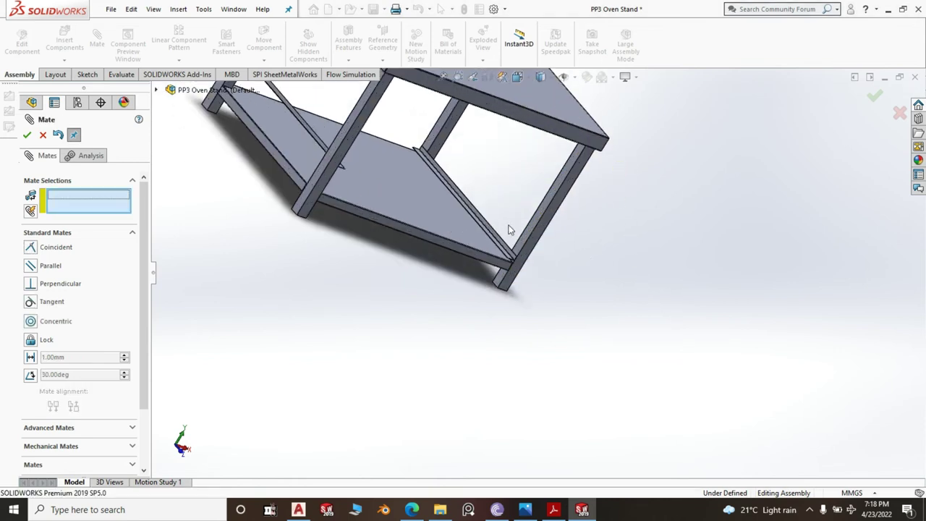
{"action": "scroll", "coordinate": [628, 282], "scroll_direction": "down", "scroll_amount": 3}
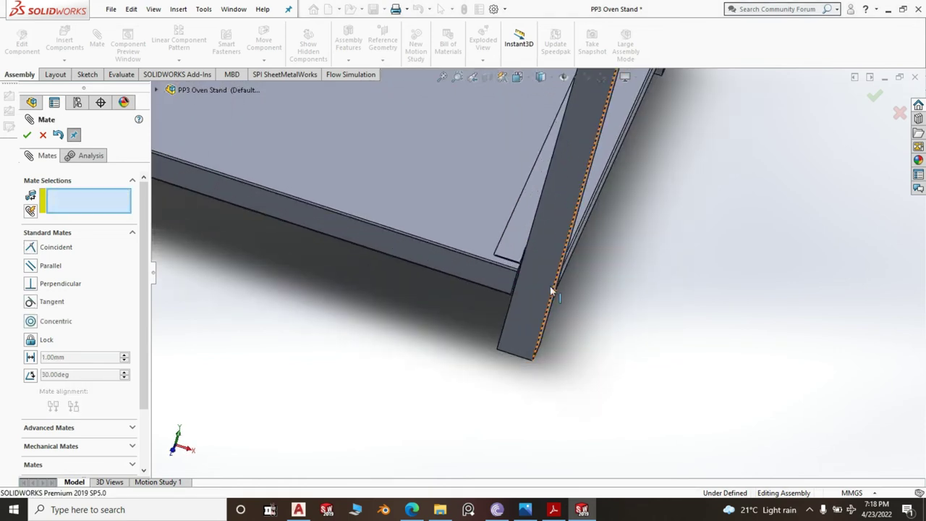
{"action": "left_click", "coordinate": [517, 248]}
{"action": "scroll", "coordinate": [668, 319], "scroll_direction": "up", "scroll_amount": 8}
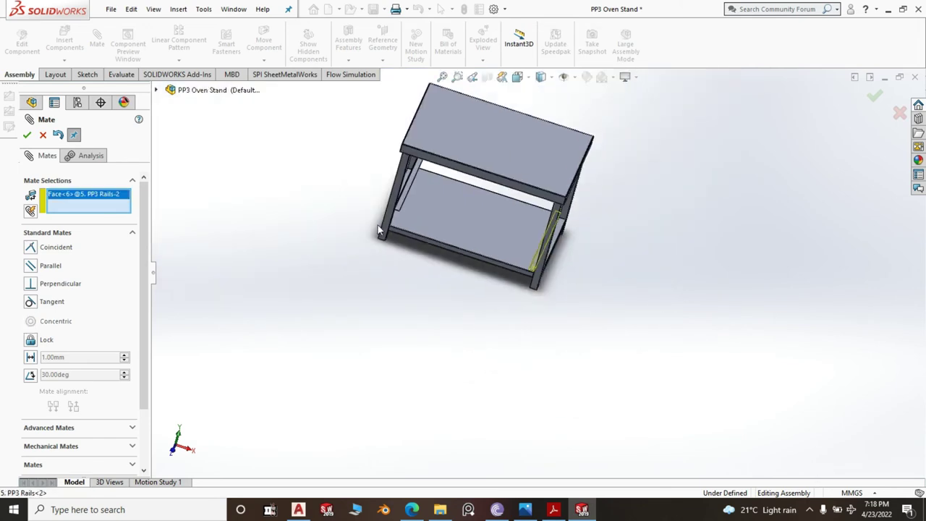
{"action": "scroll", "coordinate": [515, 226], "scroll_direction": "down", "scroll_amount": 8}
{"action": "left_click", "coordinate": [522, 218]}
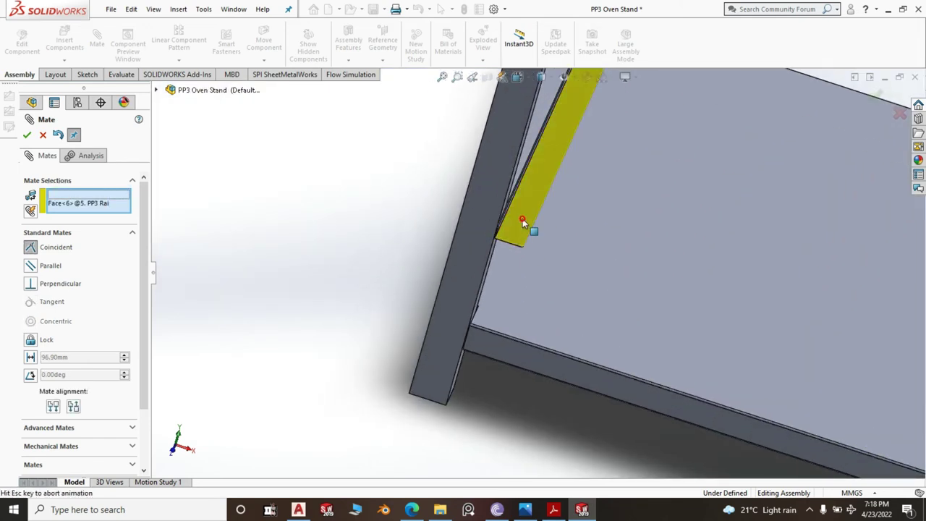
{"action": "key", "text": "Return"}
{"action": "scroll", "coordinate": [410, 246], "scroll_direction": "up", "scroll_amount": 10}
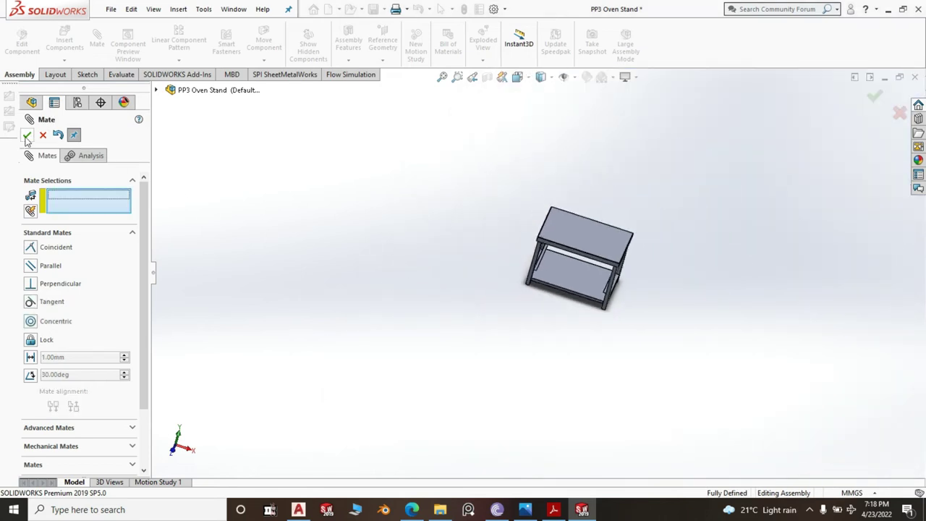
{"action": "key", "text": "Escape"}
{"action": "key", "text": "space"}
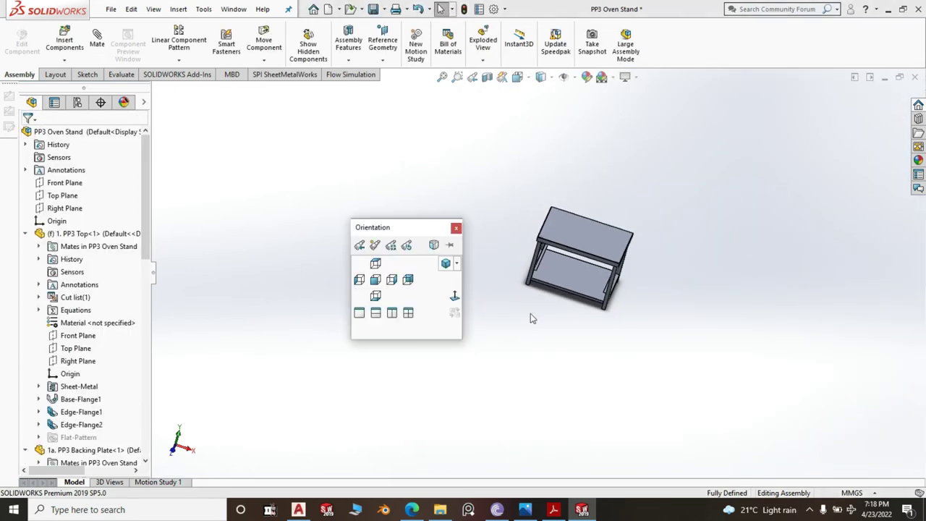
{"action": "left_click", "coordinate": [446, 264]}
{"action": "scroll", "coordinate": [607, 369], "scroll_direction": "down", "scroll_amount": 5}
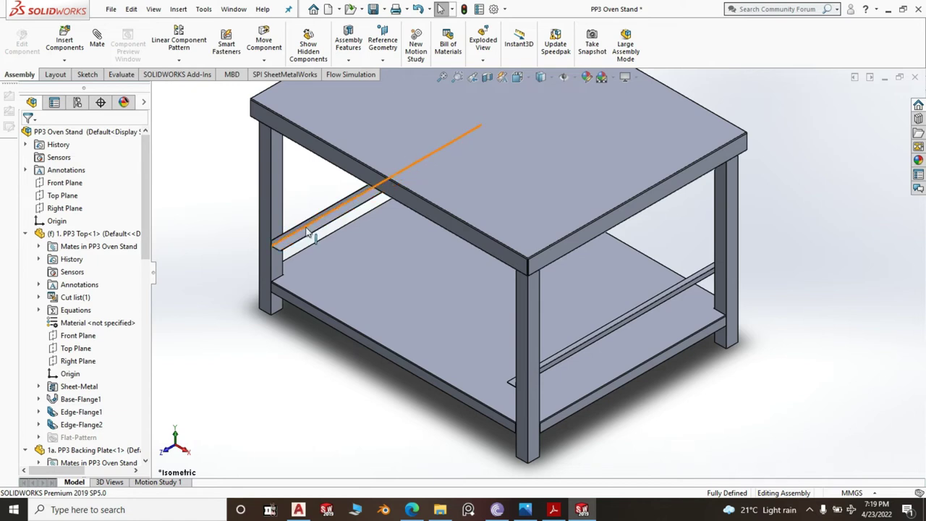
{"action": "scroll", "coordinate": [301, 234], "scroll_direction": "down", "scroll_amount": 6}
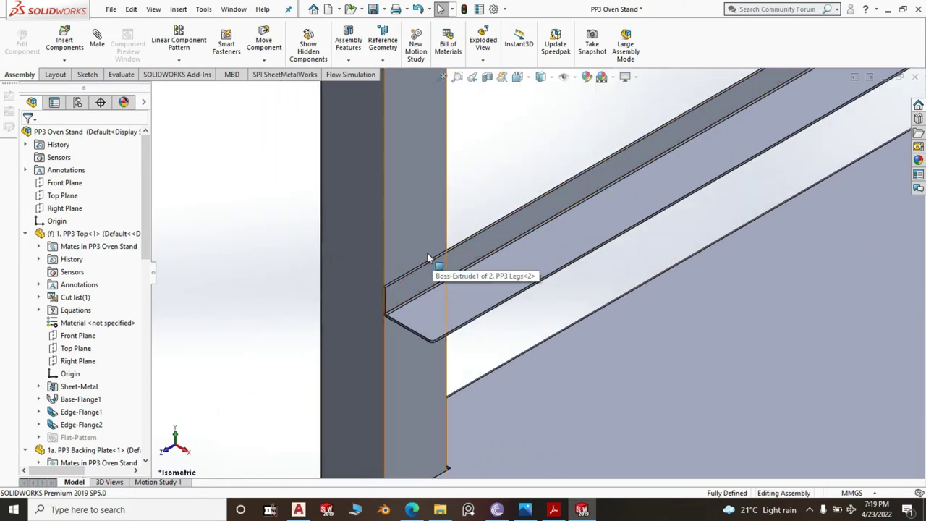
{"action": "scroll", "coordinate": [425, 257], "scroll_direction": "up", "scroll_amount": 8}
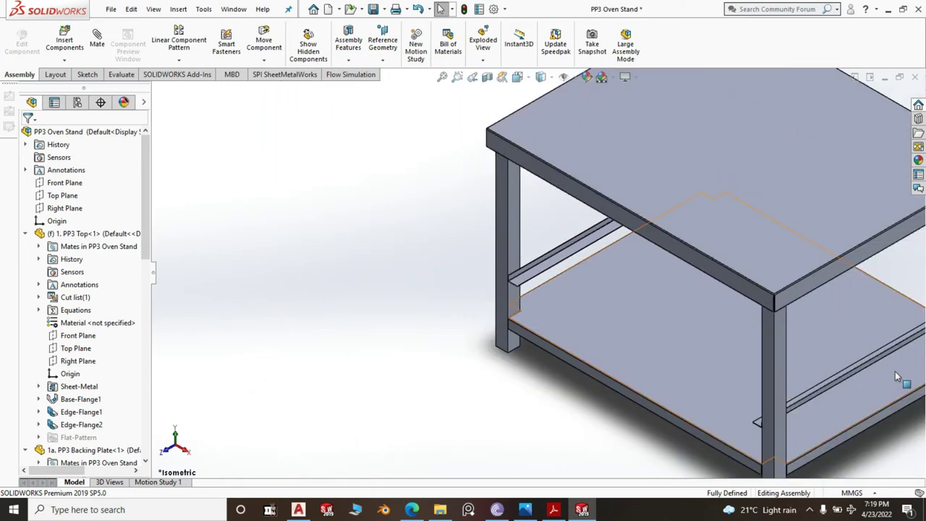
{"action": "scroll", "coordinate": [756, 396], "scroll_direction": "down", "scroll_amount": 6}
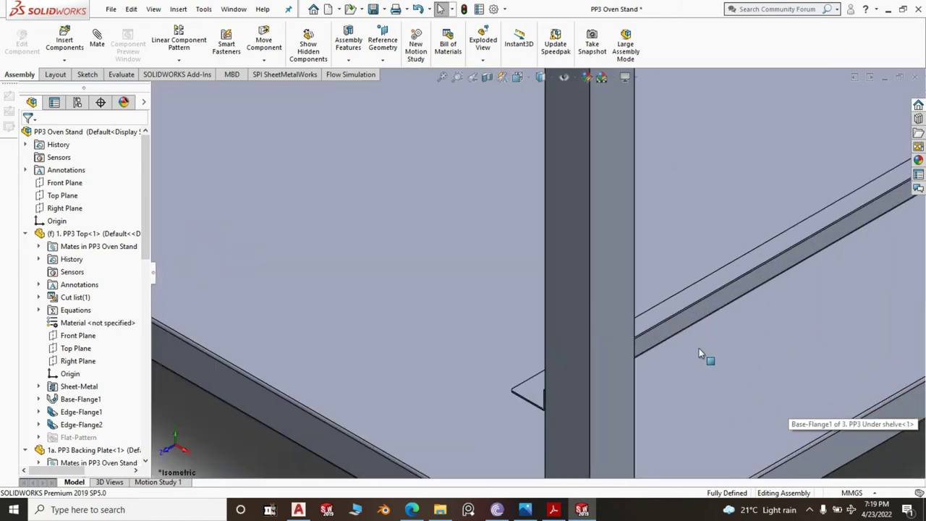
{"action": "scroll", "coordinate": [654, 361], "scroll_direction": "up", "scroll_amount": 3}
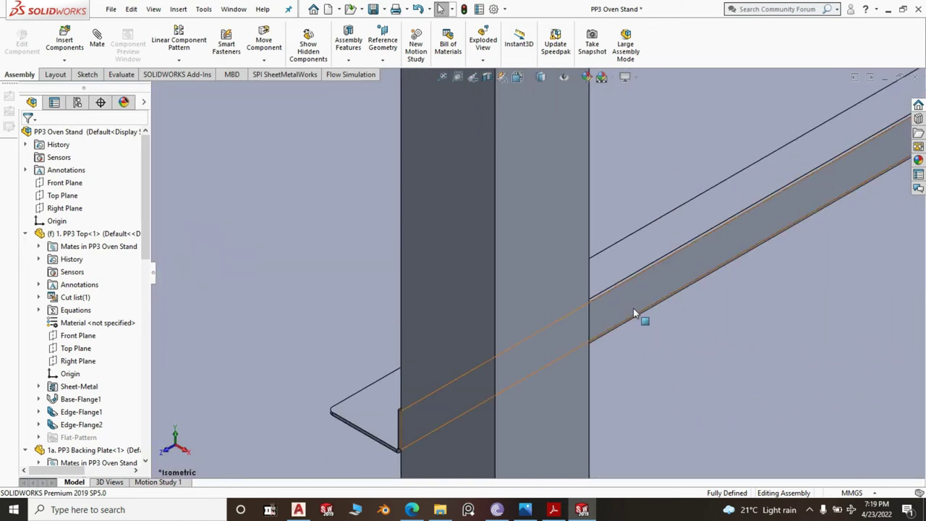
{"action": "scroll", "coordinate": [635, 303], "scroll_direction": "up", "scroll_amount": 3}
{"action": "scroll", "coordinate": [636, 299], "scroll_direction": "up", "scroll_amount": 5}
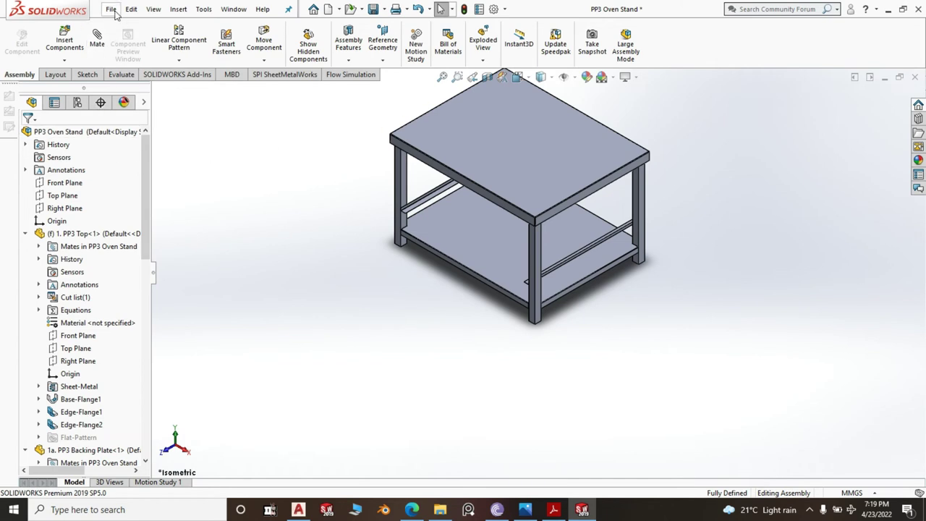
- Insert the 4. PP3 25x25x SHS part and place it beside the stand
{"action": "left_click", "coordinate": [65, 40]}
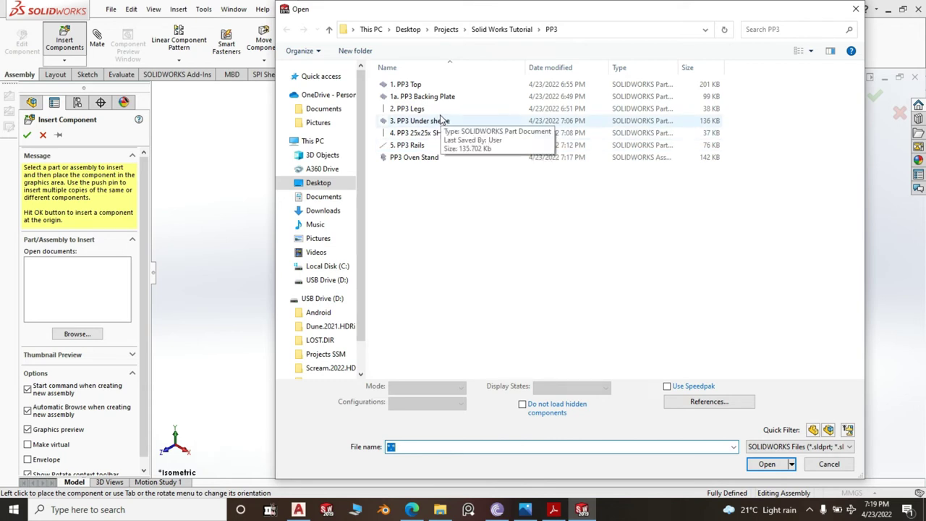
{"action": "left_click", "coordinate": [428, 134]}
{"action": "left_click", "coordinate": [767, 455]}
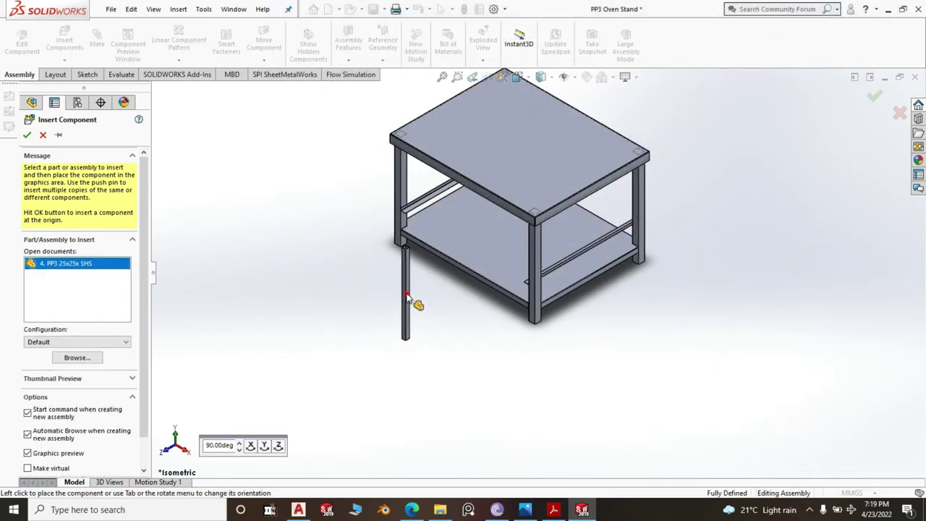
{"action": "left_click", "coordinate": [407, 296]}
- Mate a side face of the SHS upright coincident with the existing leg face
{"action": "left_click", "coordinate": [97, 38]}
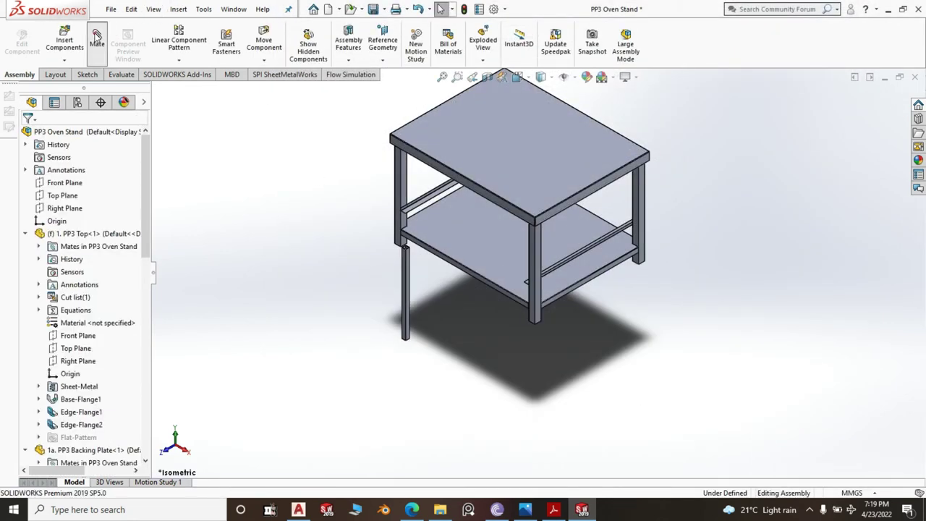
{"action": "scroll", "coordinate": [425, 345], "scroll_direction": "down", "scroll_amount": 5}
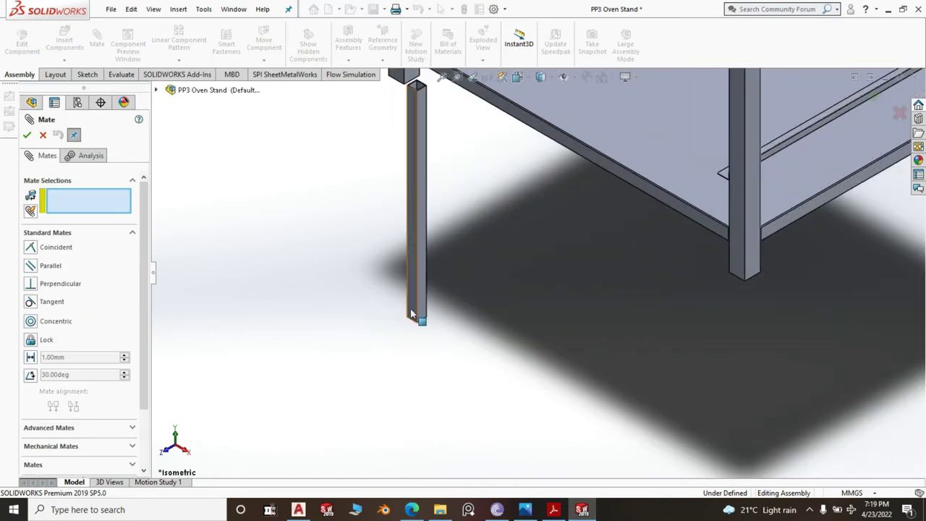
{"action": "left_click", "coordinate": [410, 306]}
{"action": "left_click", "coordinate": [736, 263]}
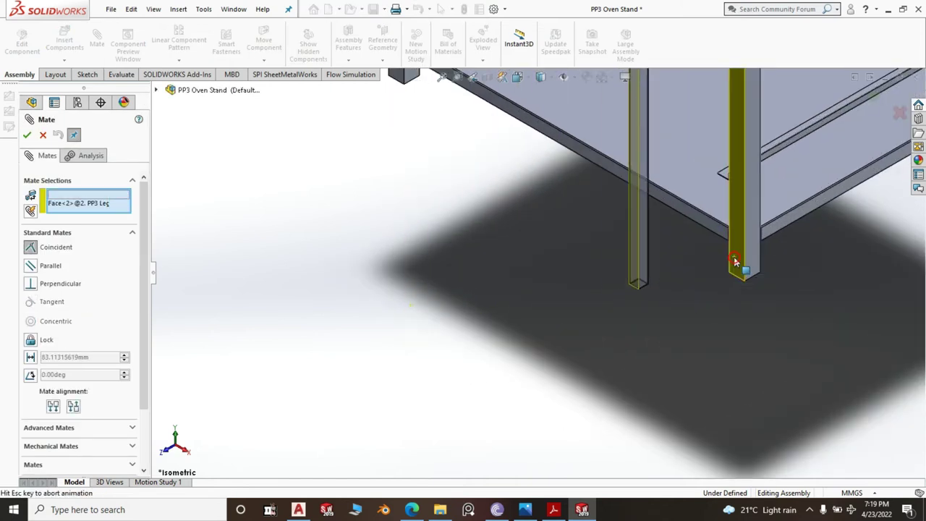
{"action": "right_click", "coordinate": [736, 263]}
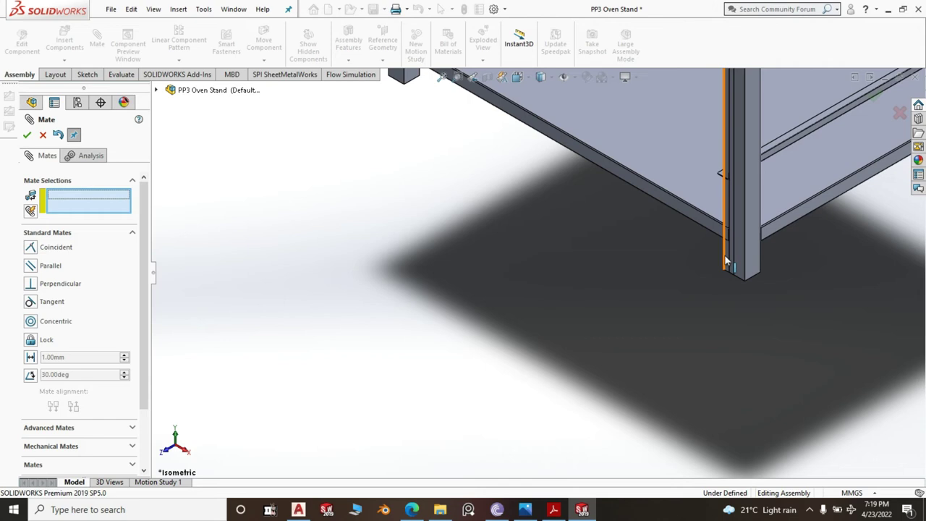
{"action": "scroll", "coordinate": [726, 262], "scroll_direction": "up", "scroll_amount": 3}
{"action": "scroll", "coordinate": [668, 246], "scroll_direction": "down", "scroll_amount": 4}
{"action": "middle_click_drag", "start_coordinate": [670, 249], "coordinate": [703, 427]}
{"action": "scroll", "coordinate": [529, 274], "scroll_direction": "down", "scroll_amount": 4}
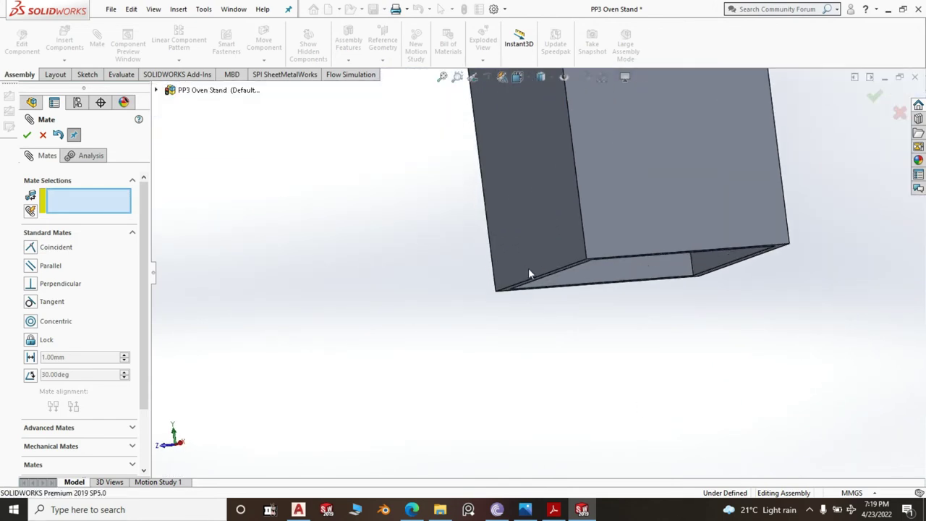
{"action": "scroll", "coordinate": [529, 275], "scroll_direction": "down", "scroll_amount": 2}
- Try pairing the upright's bottom face with the shelf plate face, then clear those selections
{"action": "left_click", "coordinate": [552, 274]}
{"action": "scroll", "coordinate": [552, 308], "scroll_direction": "up", "scroll_amount": 6}
{"action": "middle_click_drag", "start_coordinate": [552, 308], "coordinate": [500, 357]}
{"action": "scroll", "coordinate": [514, 368], "scroll_direction": "up", "scroll_amount": 2}
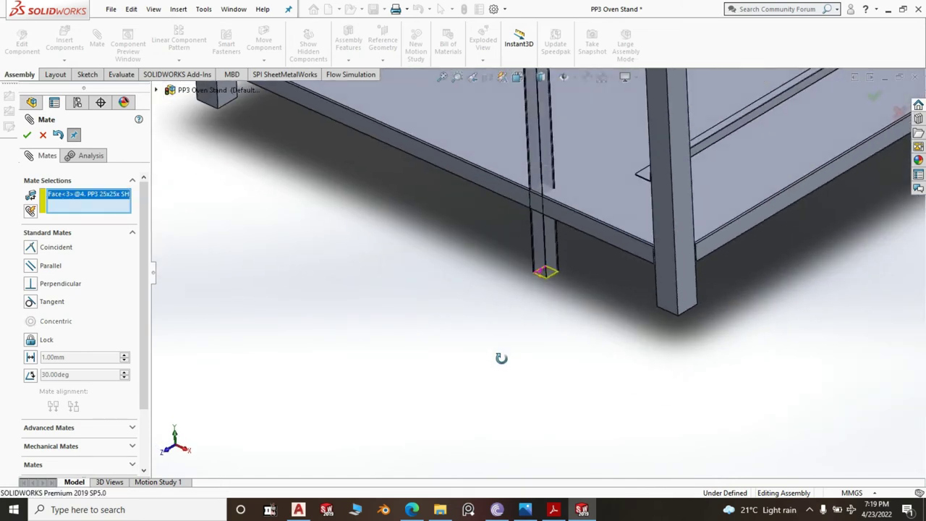
{"action": "left_click", "coordinate": [477, 154]}
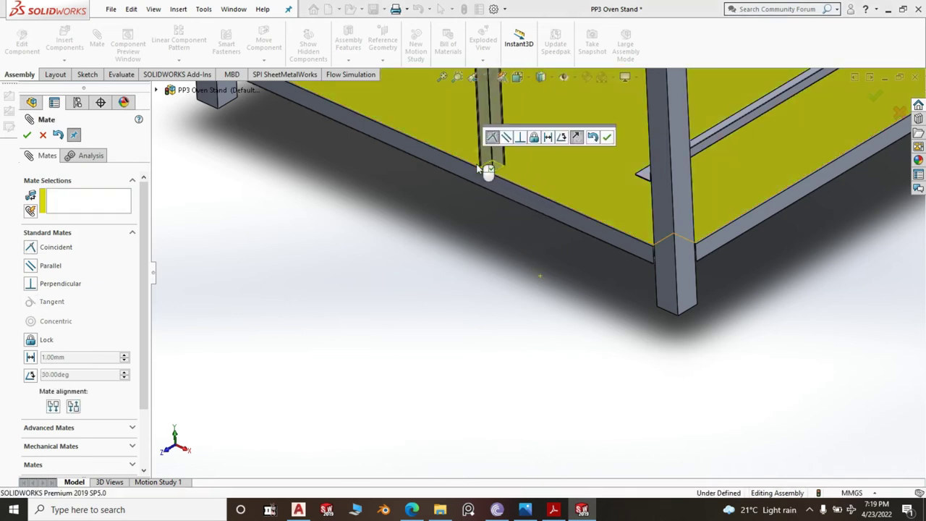
{"action": "left_click", "coordinate": [489, 290]}
{"action": "scroll", "coordinate": [489, 290], "scroll_direction": "up", "scroll_amount": 5}
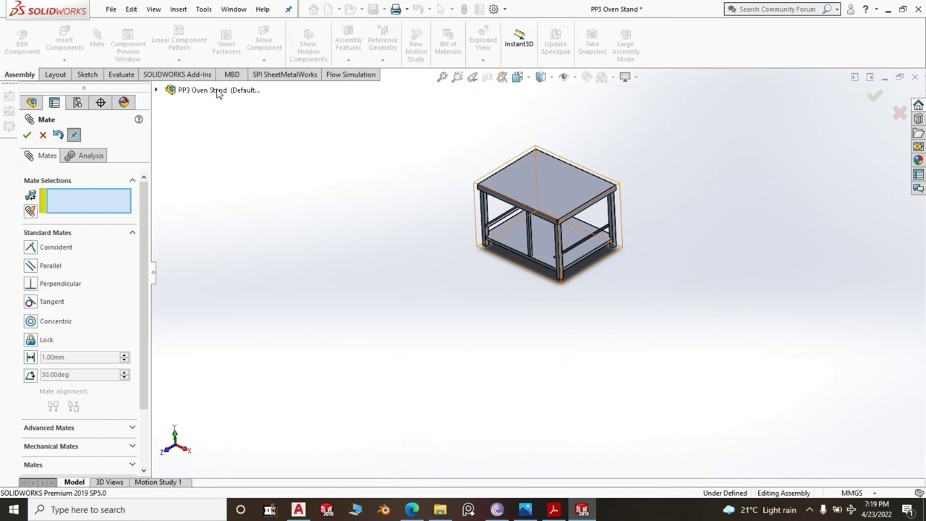
- Mate PP3 Top's Right Plane coincident with the SHS upright's Right Plane
{"action": "left_click", "coordinate": [215, 92]}
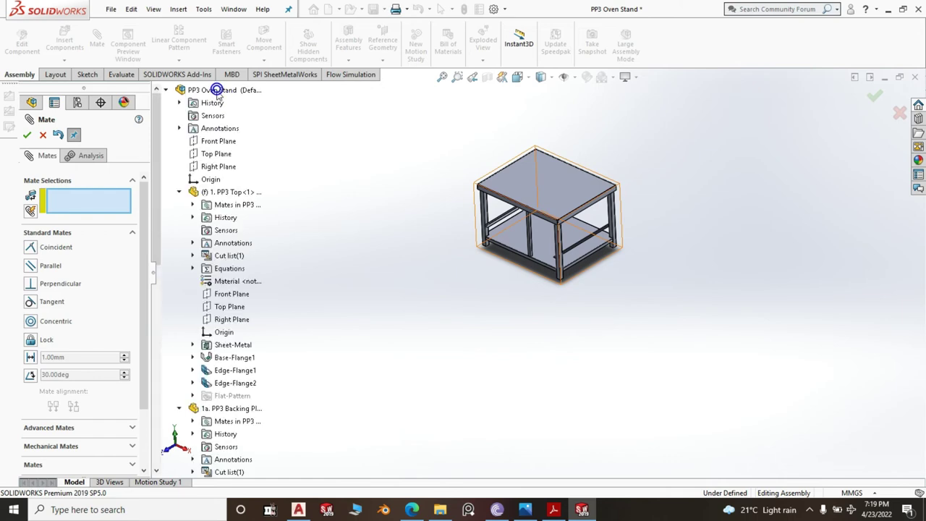
{"action": "left_click", "coordinate": [237, 320]}
{"action": "left_click_drag", "start_coordinate": [160, 152], "coordinate": [174, 365]}
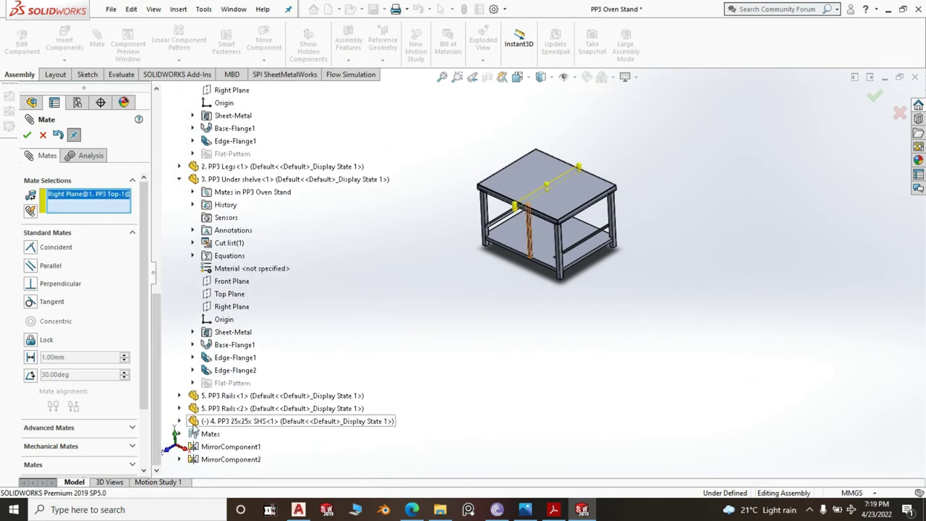
{"action": "left_click", "coordinate": [179, 421]}
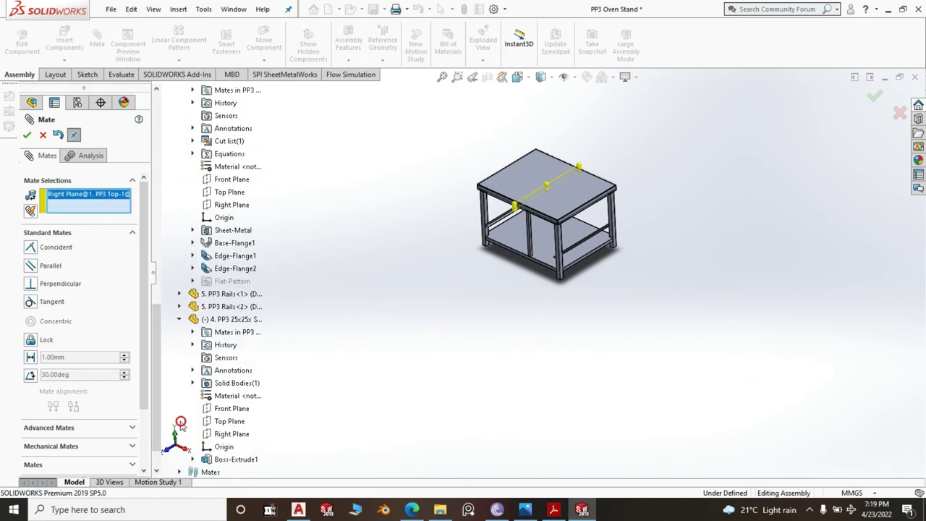
{"action": "left_click", "coordinate": [231, 434]}
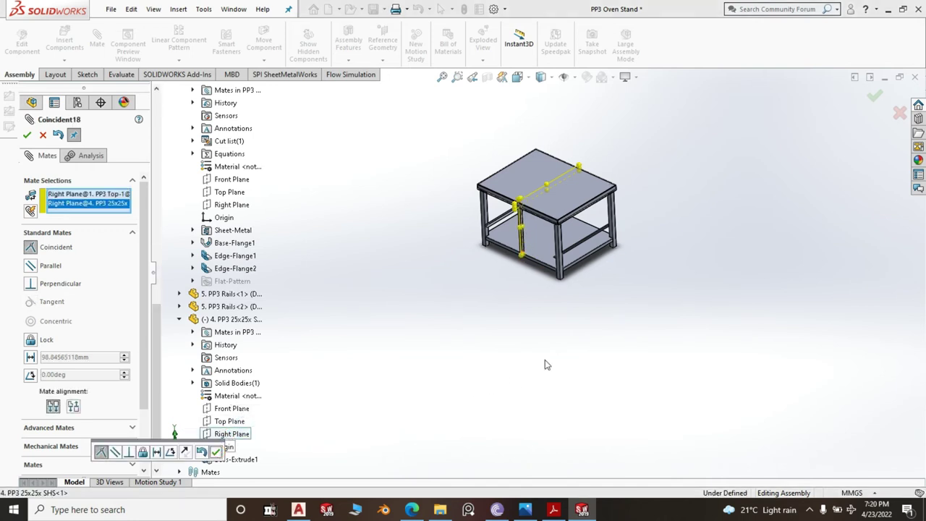
{"action": "left_click", "coordinate": [215, 452]}
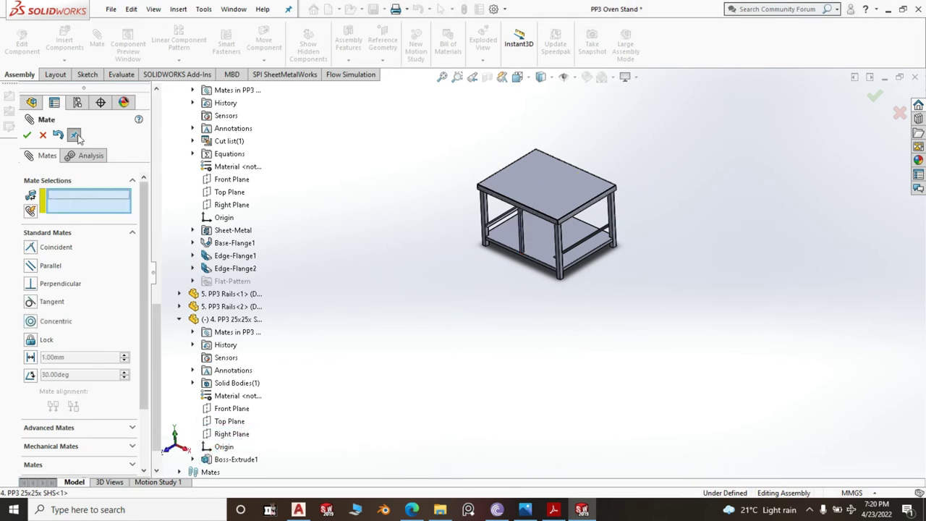
- Close the mates and use Mirror Components on the 25x25 SHS upright about PP3 Top's Front Plane
{"action": "left_click", "coordinate": [27, 136]}
{"action": "scroll", "coordinate": [623, 211], "scroll_direction": "down", "scroll_amount": 3}
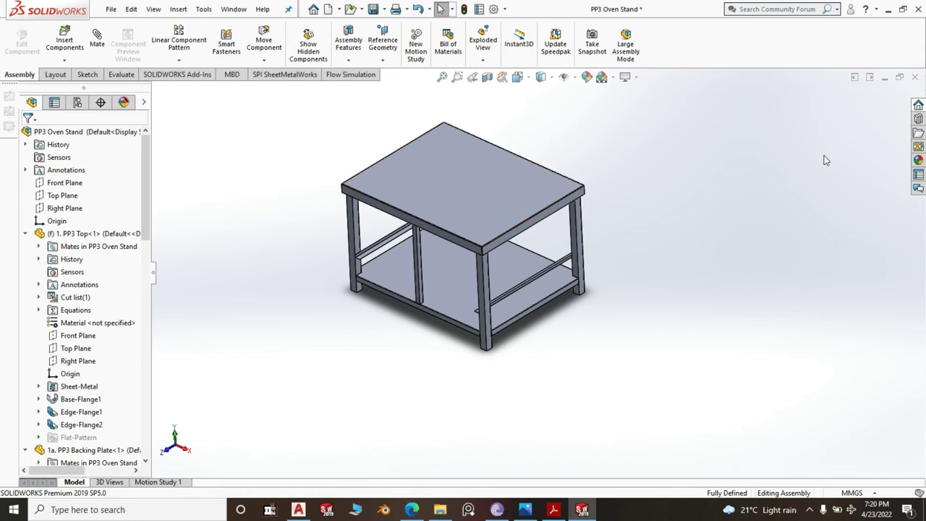
{"action": "left_click", "coordinate": [76, 336]}
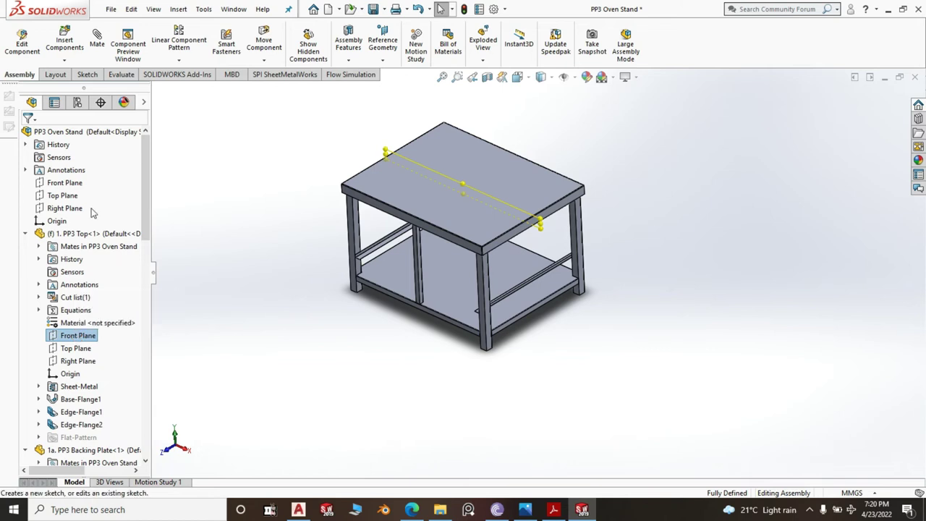
{"action": "left_click", "coordinate": [179, 63]}
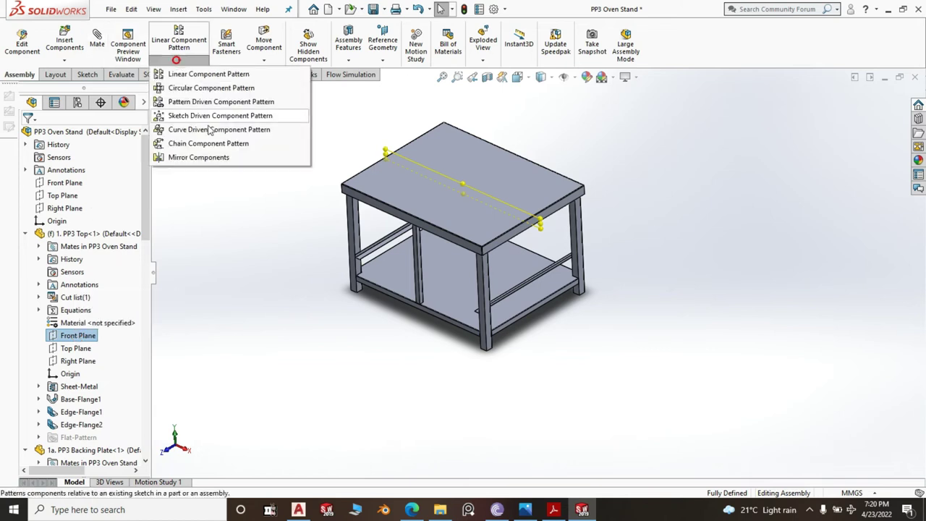
{"action": "left_click", "coordinate": [191, 159]}
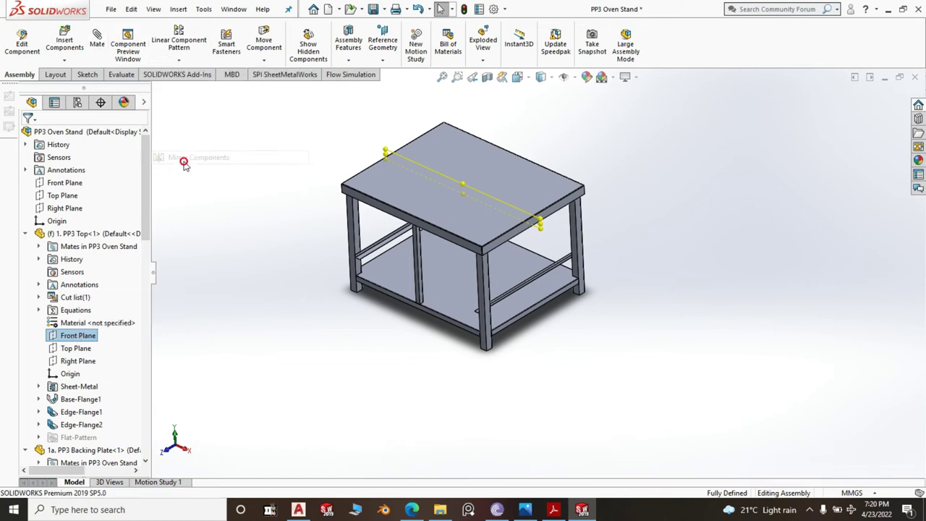
{"action": "left_click", "coordinate": [418, 286]}
{"action": "right_click", "coordinate": [422, 287]}
{"action": "middle_click_drag", "start_coordinate": [530, 285], "coordinate": [427, 333]}
- Orbit and zoom around the stand to inspect the shelf edge and middle of the frame
{"action": "scroll", "coordinate": [434, 336], "scroll_direction": "down", "scroll_amount": 8}
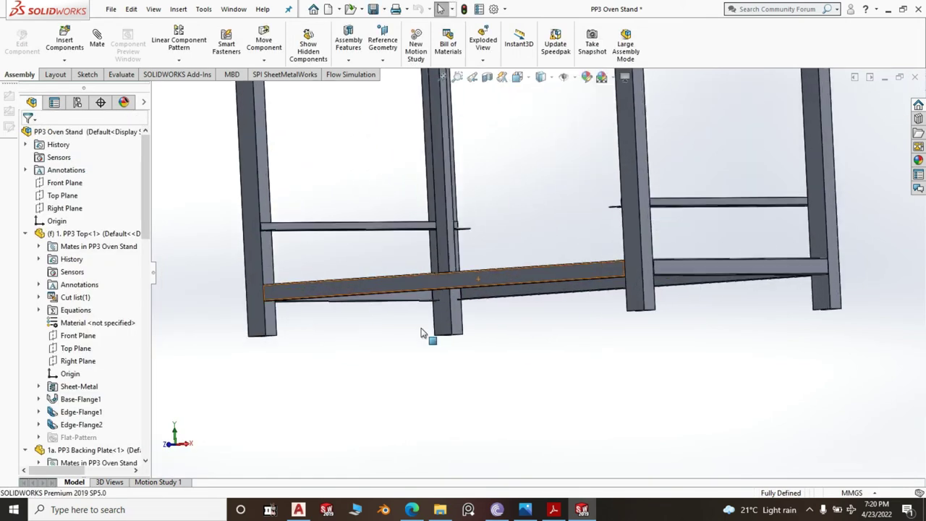
{"action": "scroll", "coordinate": [548, 368], "scroll_direction": "up", "scroll_amount": 5}
{"action": "scroll", "coordinate": [618, 293], "scroll_direction": "down", "scroll_amount": 10}
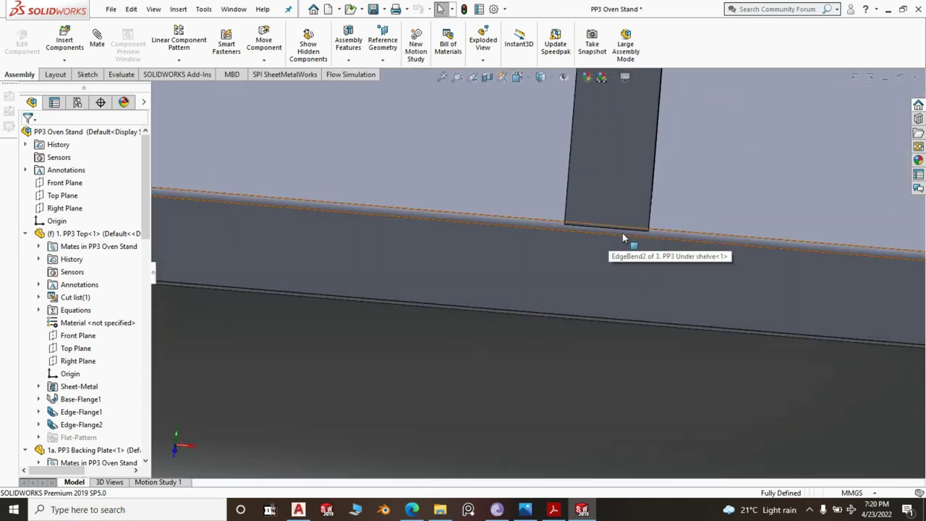
{"action": "mouse_move", "coordinate": [567, 227]}
{"action": "middle_mouse_down"}
{"action": "mouse_move", "coordinate": [638, 231]}
{"action": "mouse_move", "coordinate": [557, 269]}
{"action": "mouse_move", "coordinate": [599, 264]}
{"action": "mouse_move", "coordinate": [569, 275]}
{"action": "mouse_move", "coordinate": [605, 238]}
{"action": "mouse_move", "coordinate": [554, 316]}
{"action": "mouse_move", "coordinate": [564, 311]}
{"action": "mouse_move", "coordinate": [504, 280]}
{"action": "middle_mouse_up"}
{"action": "scroll", "coordinate": [504, 296], "scroll_direction": "up", "scroll_amount": 5}
{"action": "middle_click_drag", "start_coordinate": [506, 355], "coordinate": [509, 247]}
{"action": "scroll", "coordinate": [538, 303], "scroll_direction": "down", "scroll_amount": 8}
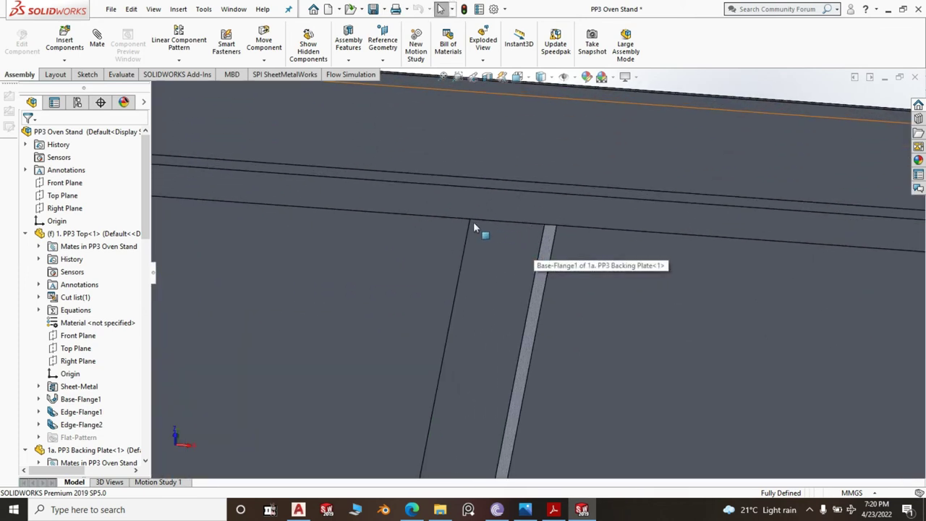
{"action": "middle_click_drag", "start_coordinate": [591, 297], "coordinate": [582, 185]}
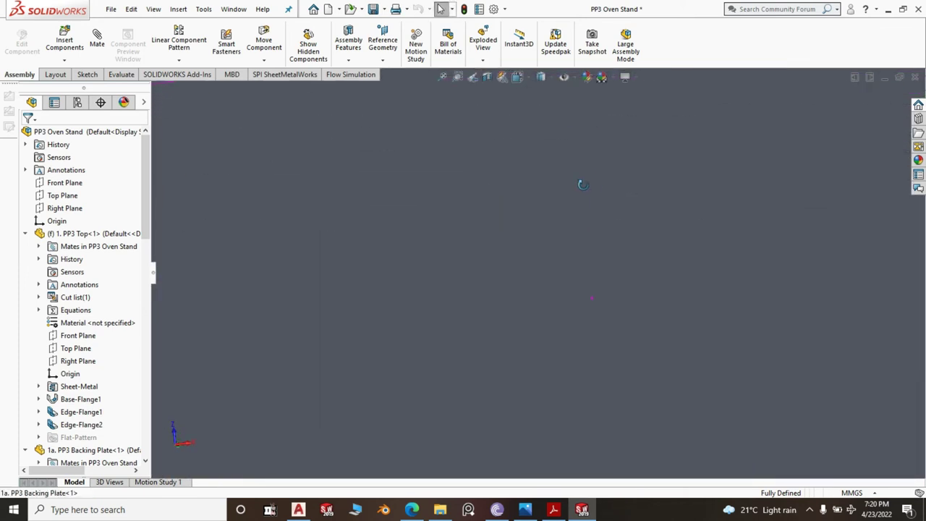
{"action": "scroll", "coordinate": [574, 260], "scroll_direction": "up", "scroll_amount": 10}
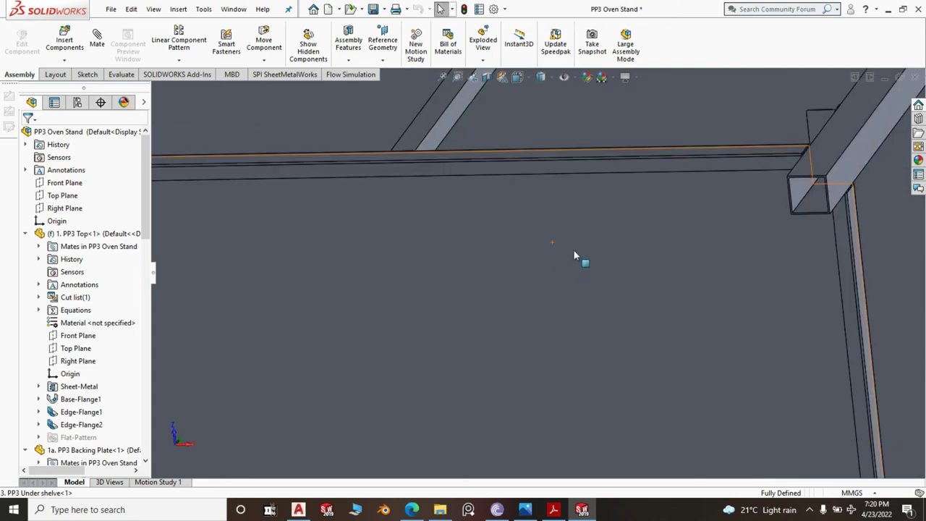
{"action": "scroll", "coordinate": [577, 224], "scroll_direction": "down", "scroll_amount": 8}
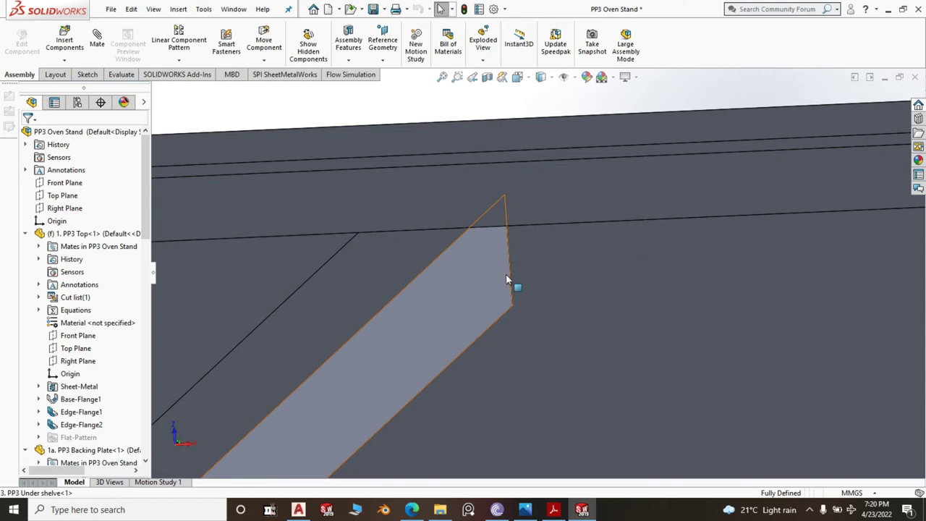
{"action": "scroll", "coordinate": [498, 301], "scroll_direction": "up", "scroll_amount": 8}
{"action": "scroll", "coordinate": [531, 322], "scroll_direction": "up", "scroll_amount": 10}
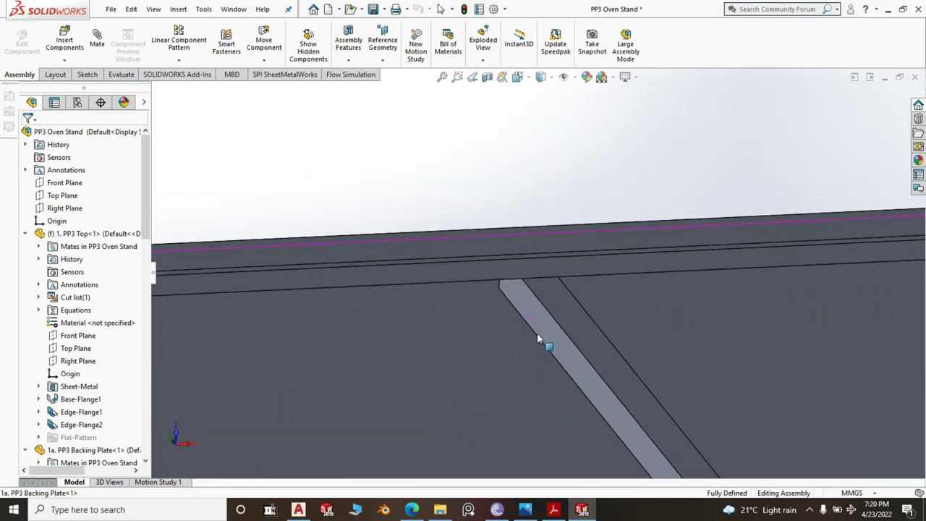
- Switch the view to Isometric from the Spacebar orientation menu
{"action": "key", "text": "space"}
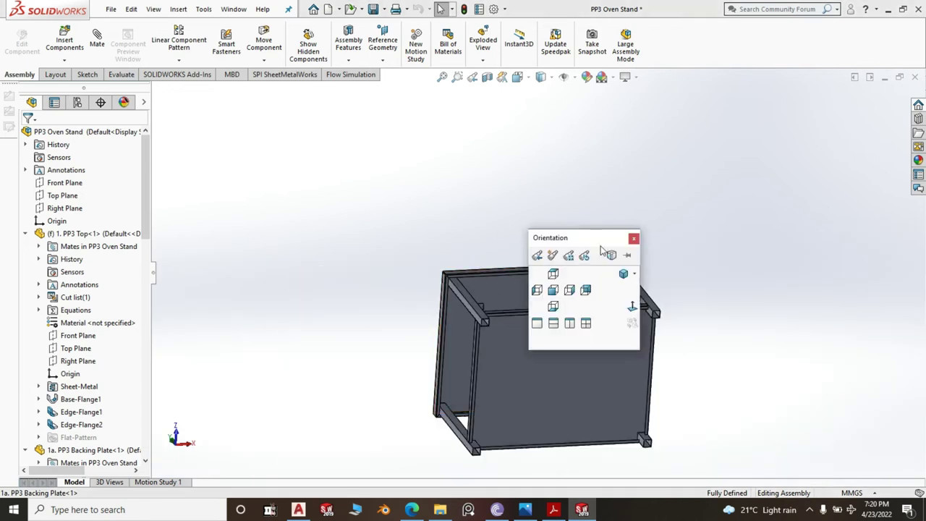
{"action": "left_click", "coordinate": [621, 276]}
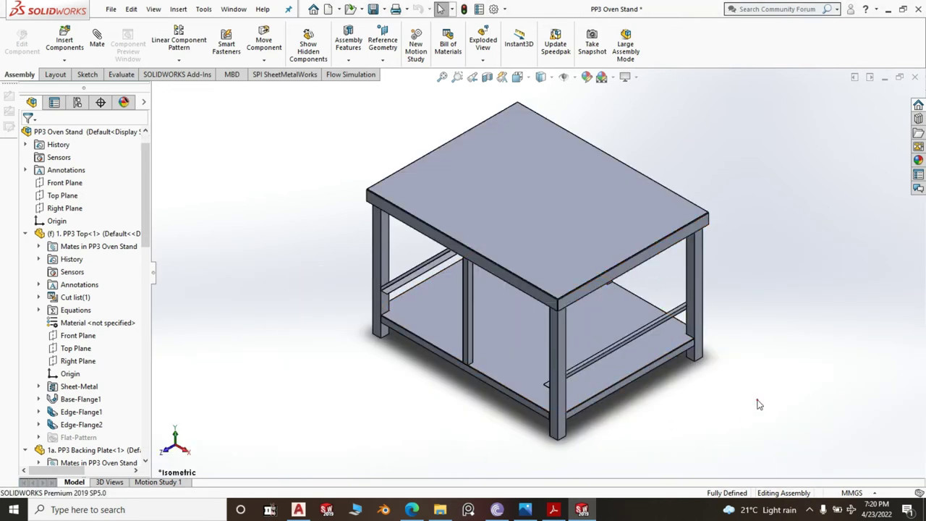
{"action": "left_click", "coordinate": [757, 401]}
- Insert the 5. PP3 Rails part and place it beside the stand
{"action": "left_click", "coordinate": [62, 40]}
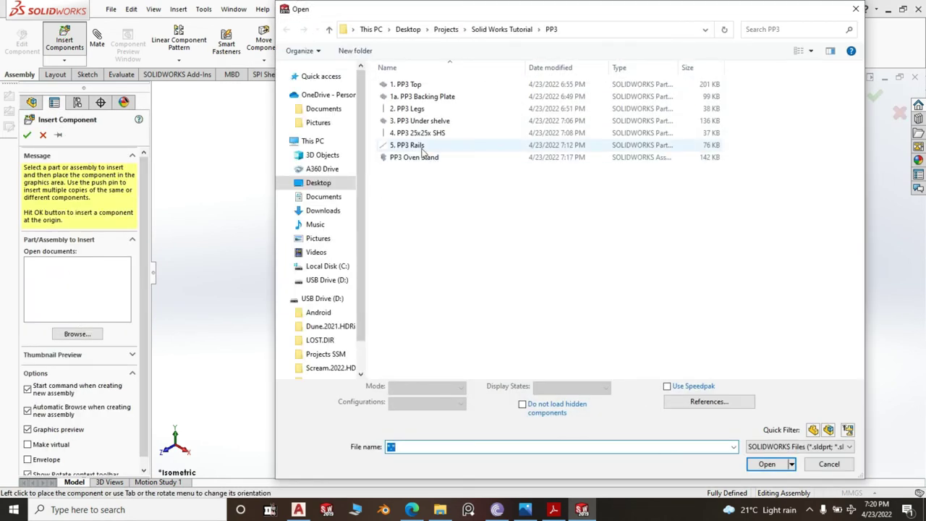
{"action": "left_click", "coordinate": [419, 146]}
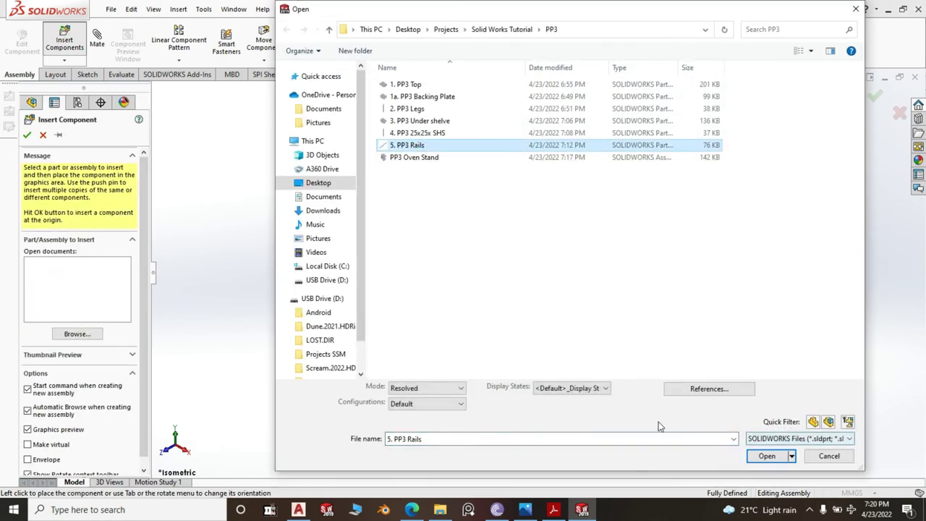
{"action": "left_click", "coordinate": [766, 455]}
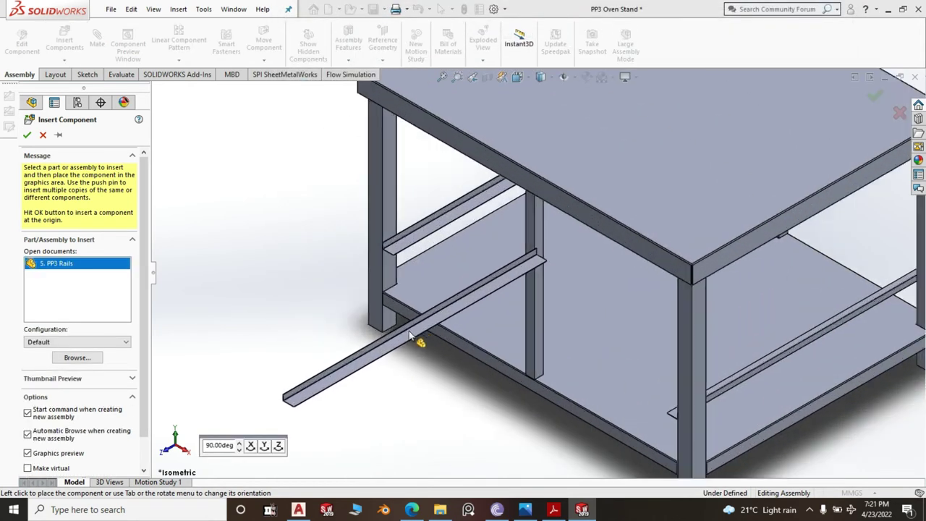
{"action": "scroll", "coordinate": [388, 246], "scroll_direction": "up", "scroll_amount": 2}
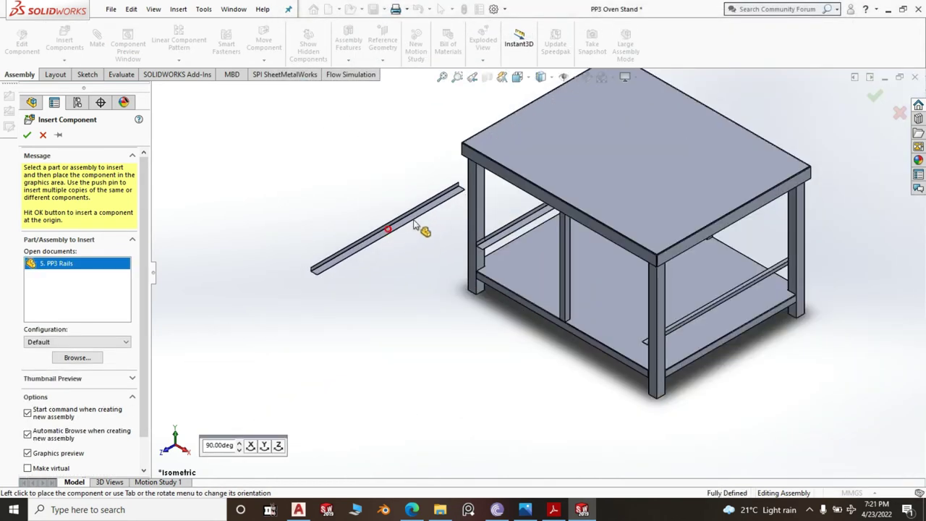
{"action": "left_click", "coordinate": [413, 224]}
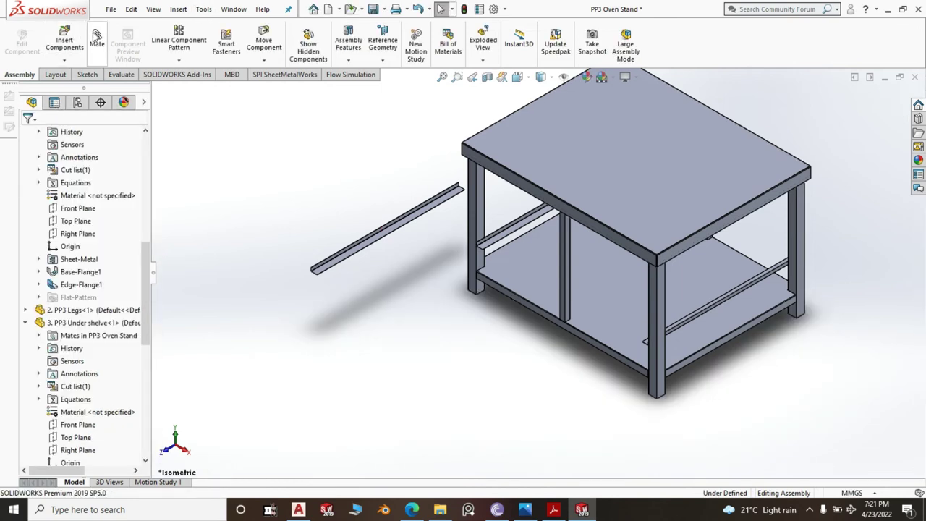
- Mate the rail's end face coincident with the centre post face
{"action": "left_click", "coordinate": [96, 36]}
{"action": "scroll", "coordinate": [372, 270], "scroll_direction": "down", "scroll_amount": 5}
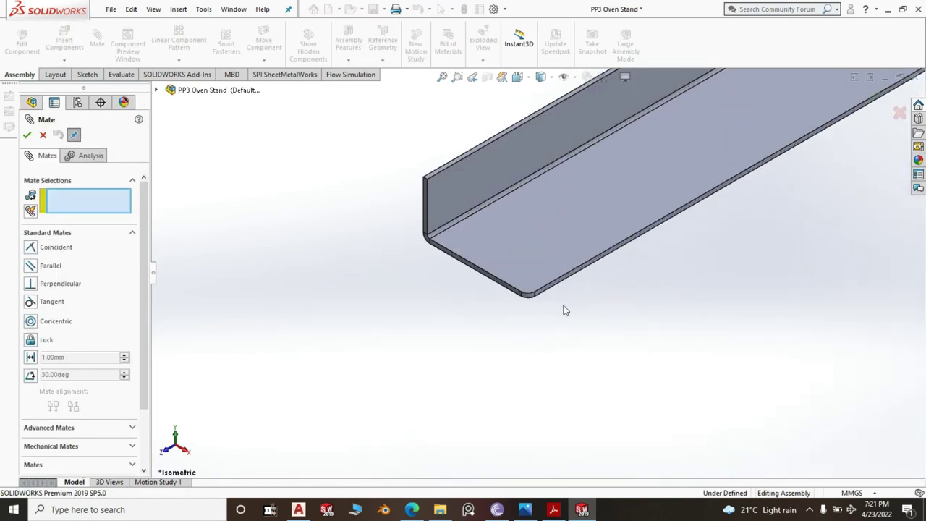
{"action": "scroll", "coordinate": [437, 205], "scroll_direction": "down", "scroll_amount": 3}
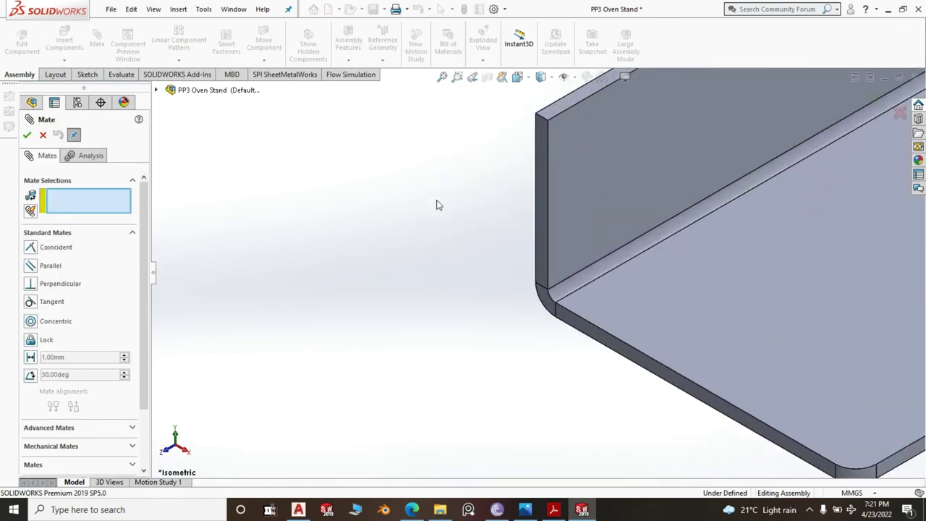
{"action": "left_click", "coordinate": [539, 205]}
{"action": "scroll", "coordinate": [356, 259], "scroll_direction": "up", "scroll_amount": 8}
{"action": "scroll", "coordinate": [335, 266], "scroll_direction": "up", "scroll_amount": 3}
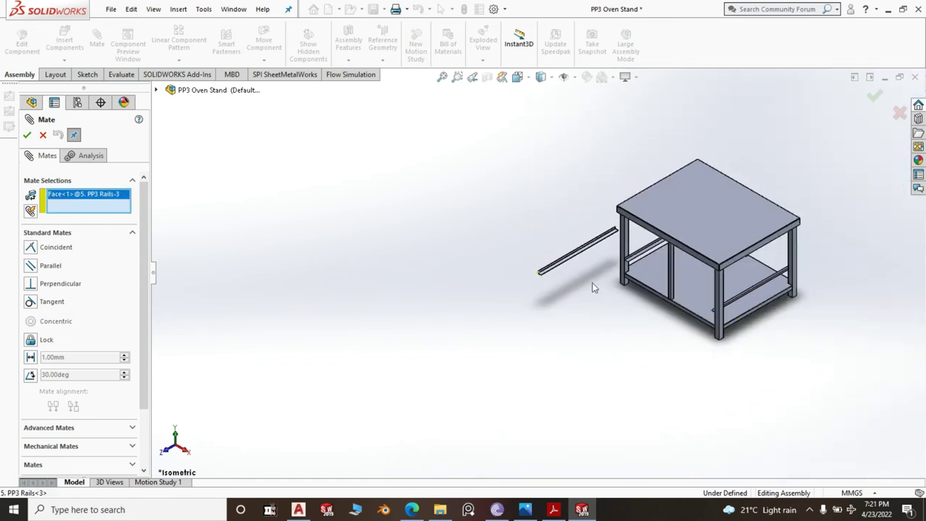
{"action": "scroll", "coordinate": [629, 289], "scroll_direction": "down", "scroll_amount": 8}
{"action": "left_click", "coordinate": [602, 277]}
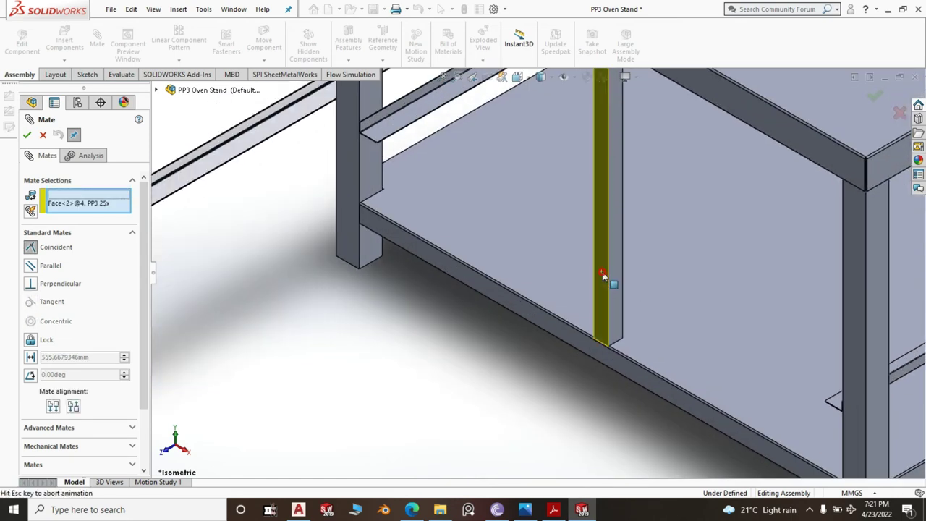
{"action": "key", "text": "Return"}
- Add two more coincident mates between rail faces and post faces, fully defining the rail
{"action": "scroll", "coordinate": [627, 260], "scroll_direction": "down", "scroll_amount": 6}
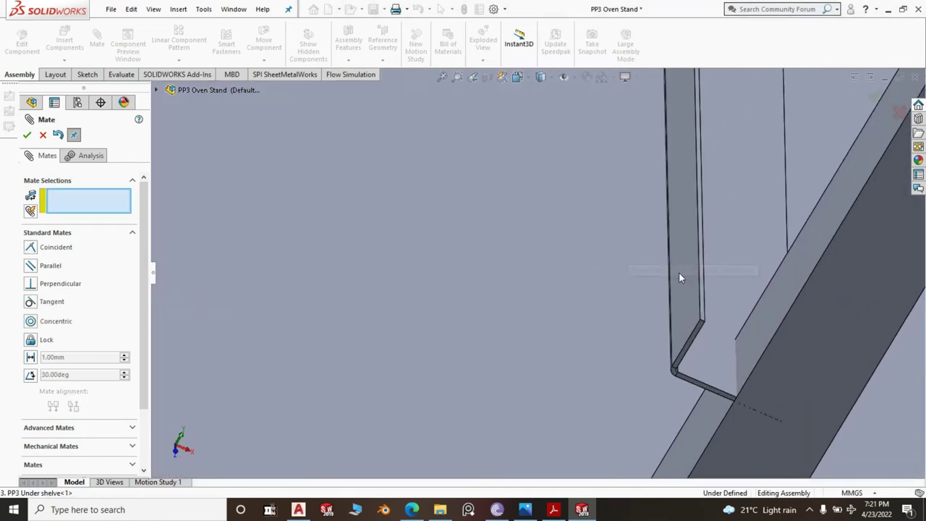
{"action": "left_click", "coordinate": [679, 273]}
{"action": "scroll", "coordinate": [594, 288], "scroll_direction": "up", "scroll_amount": 4}
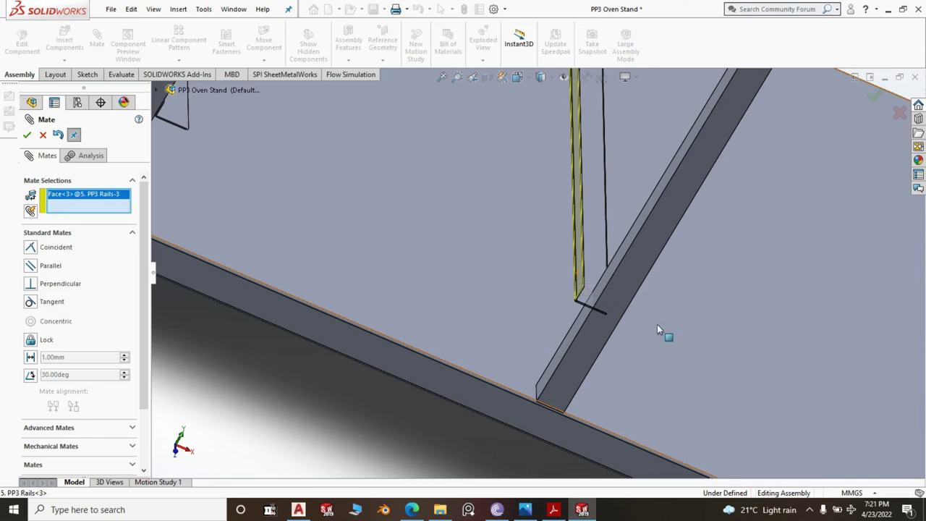
{"action": "scroll", "coordinate": [637, 304], "scroll_direction": "up", "scroll_amount": 4}
{"action": "left_click", "coordinate": [463, 247]}
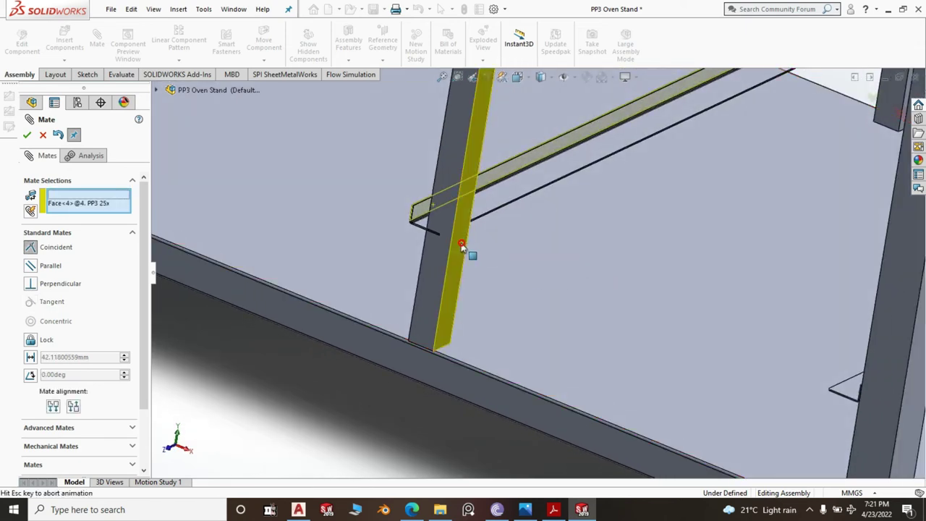
{"action": "right_click", "coordinate": [463, 248]}
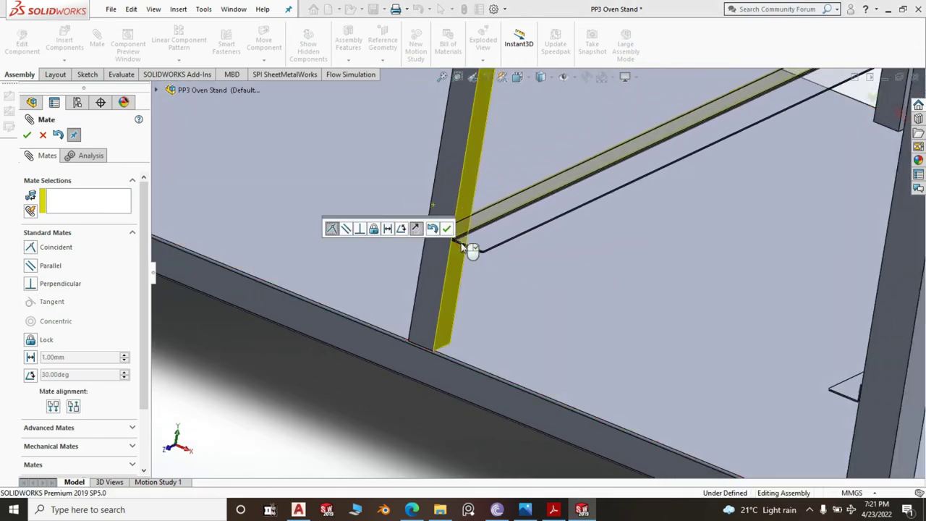
{"action": "left_click", "coordinate": [495, 243]}
{"action": "scroll", "coordinate": [496, 246], "scroll_direction": "up", "scroll_amount": 4}
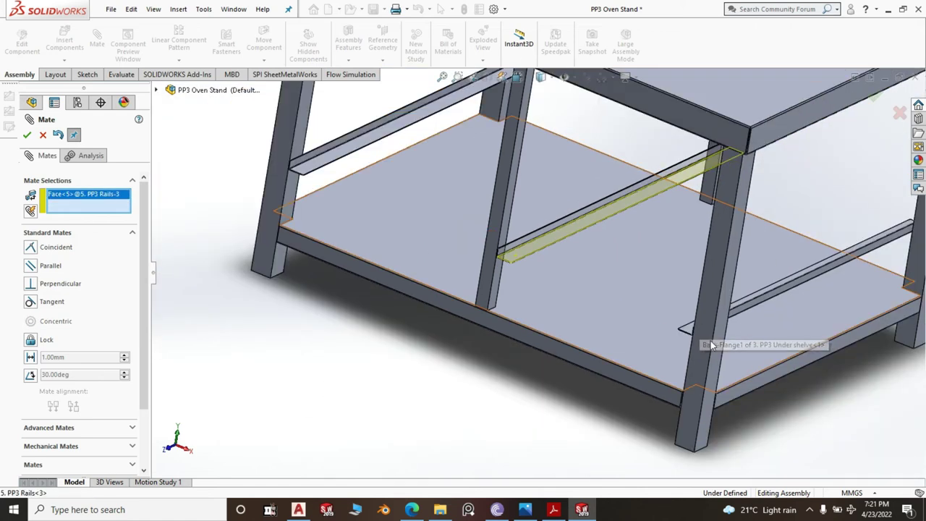
{"action": "scroll", "coordinate": [695, 332], "scroll_direction": "down", "scroll_amount": 5}
{"action": "left_click", "coordinate": [640, 322]}
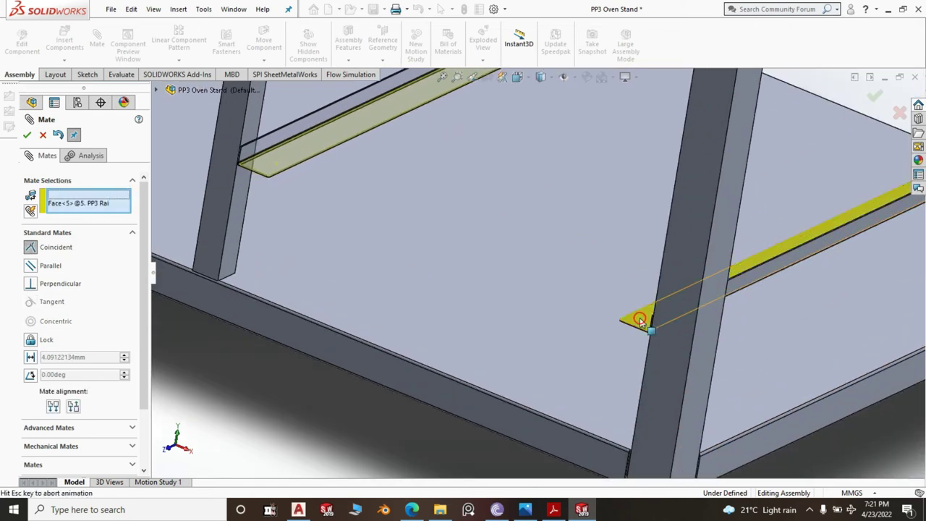
{"action": "key", "text": "Return"}
{"action": "scroll", "coordinate": [638, 318], "scroll_direction": "up", "scroll_amount": 5}
{"action": "scroll", "coordinate": [639, 318], "scroll_direction": "up", "scroll_amount": 2}
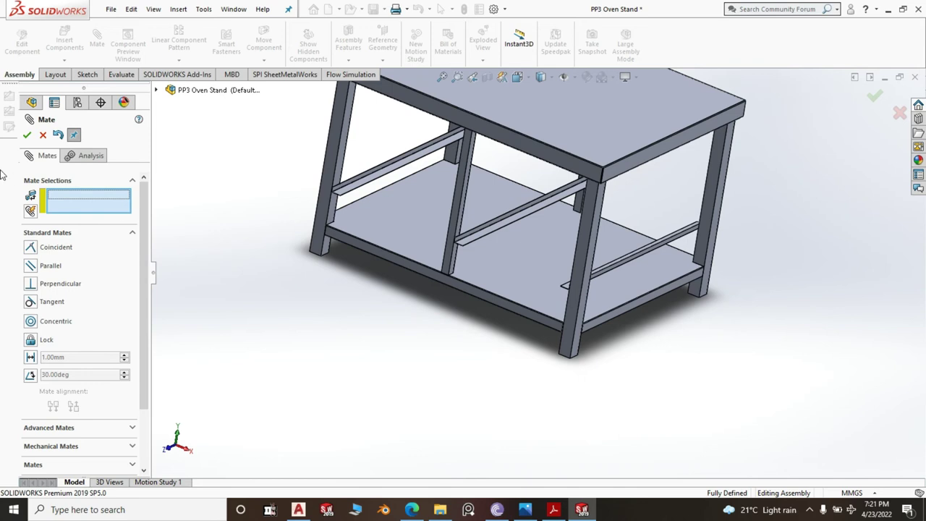
{"action": "key", "text": "Escape"}
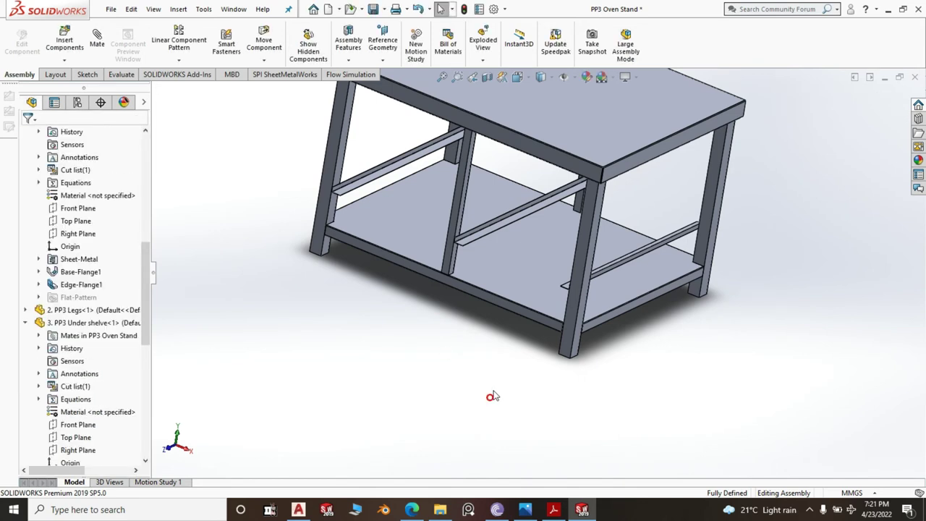
- Mirror 5. PP3 Rails-3 about the 4. PP3 25x25x SHS Right Plane with Mirror Components
{"action": "key", "text": "space"}
{"action": "left_click", "coordinate": [593, 414]}
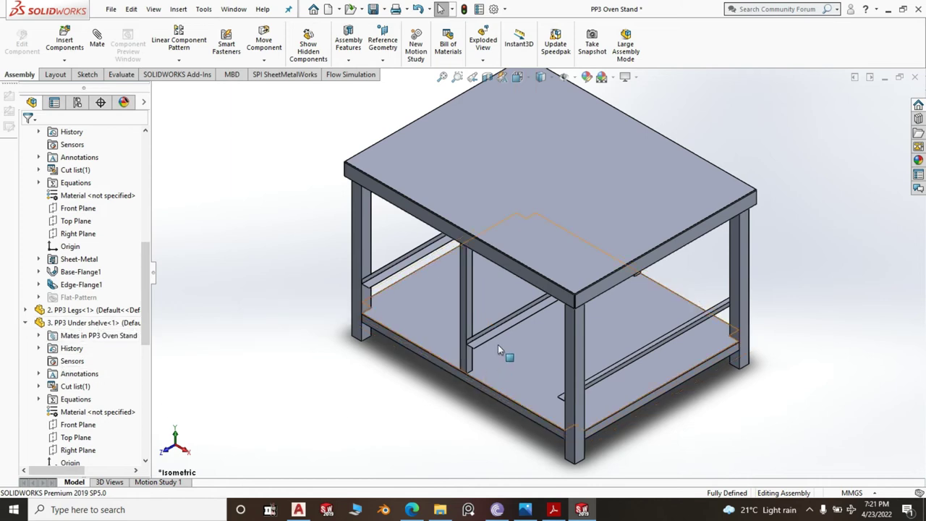
{"action": "scroll", "coordinate": [145, 293], "scroll_direction": "down", "scroll_amount": 8}
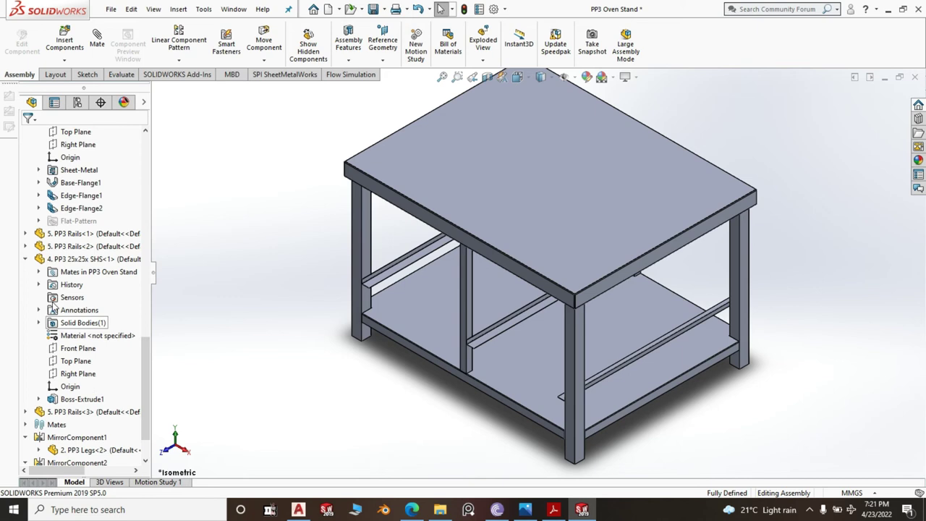
{"action": "left_click", "coordinate": [78, 374]}
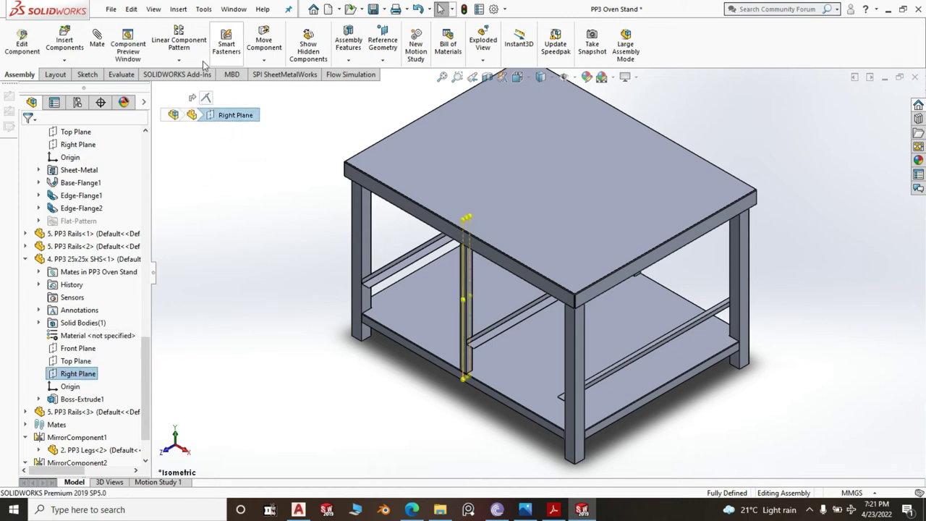
{"action": "left_click", "coordinate": [178, 60]}
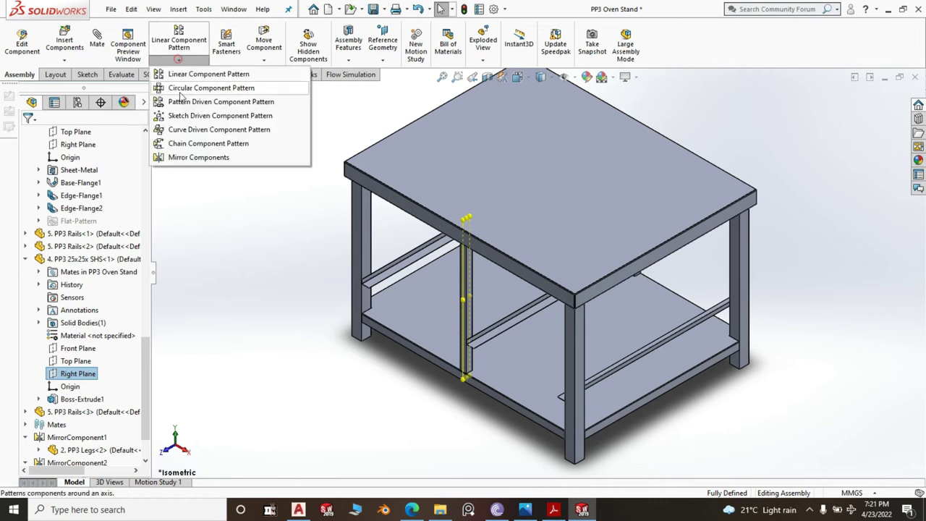
{"action": "left_click", "coordinate": [192, 159]}
{"action": "scroll", "coordinate": [500, 356], "scroll_direction": "down", "scroll_amount": 5}
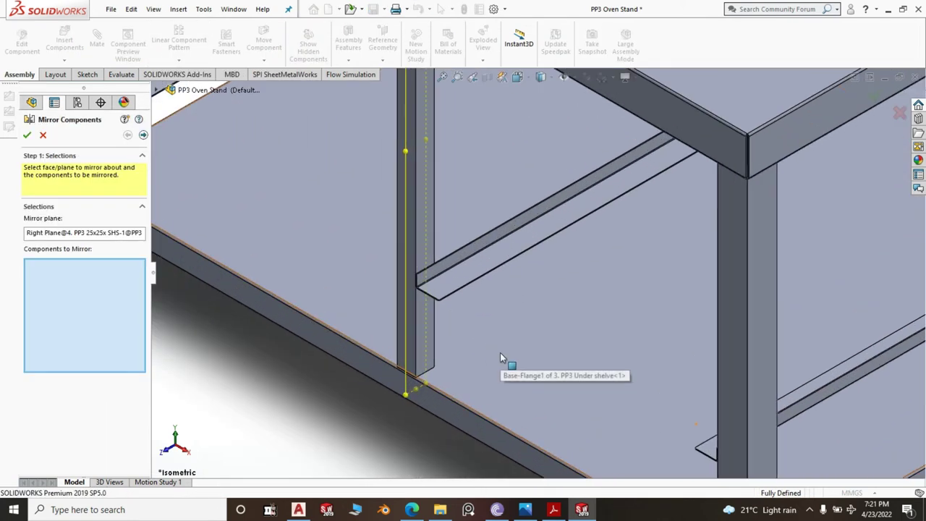
{"action": "left_click", "coordinate": [477, 267]}
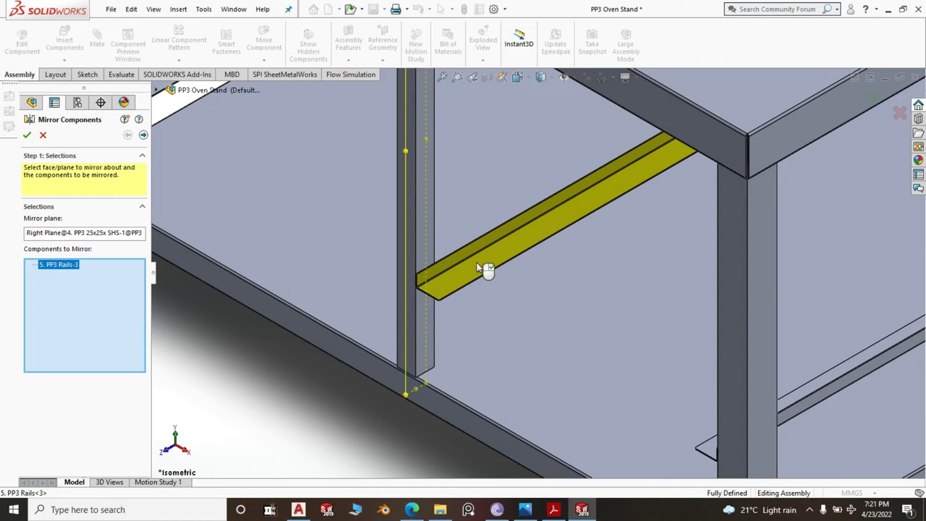
{"action": "right_click", "coordinate": [477, 268]}
{"action": "scroll", "coordinate": [475, 263], "scroll_direction": "down", "scroll_amount": 3}
{"action": "middle_click_drag", "start_coordinate": [424, 303], "coordinate": [525, 378]}
{"action": "scroll", "coordinate": [505, 337], "scroll_direction": "up", "scroll_amount": 5}
{"action": "scroll", "coordinate": [515, 322], "scroll_direction": "up", "scroll_amount": 8}
{"action": "scroll", "coordinate": [556, 244], "scroll_direction": "down", "scroll_amount": 3}
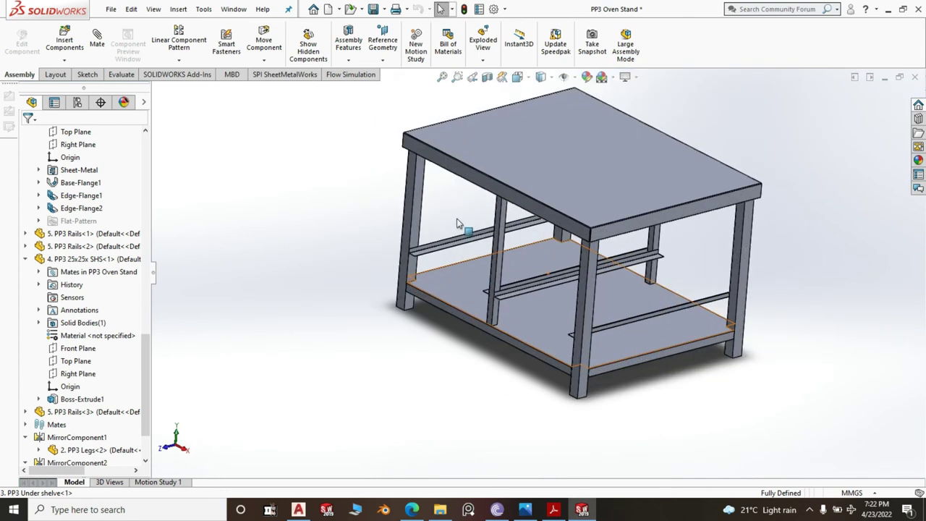
- Set up a Linear Component Pattern along the front-left leg edge with 105 mm spacing and 4 instances
{"action": "left_click", "coordinate": [182, 44]}
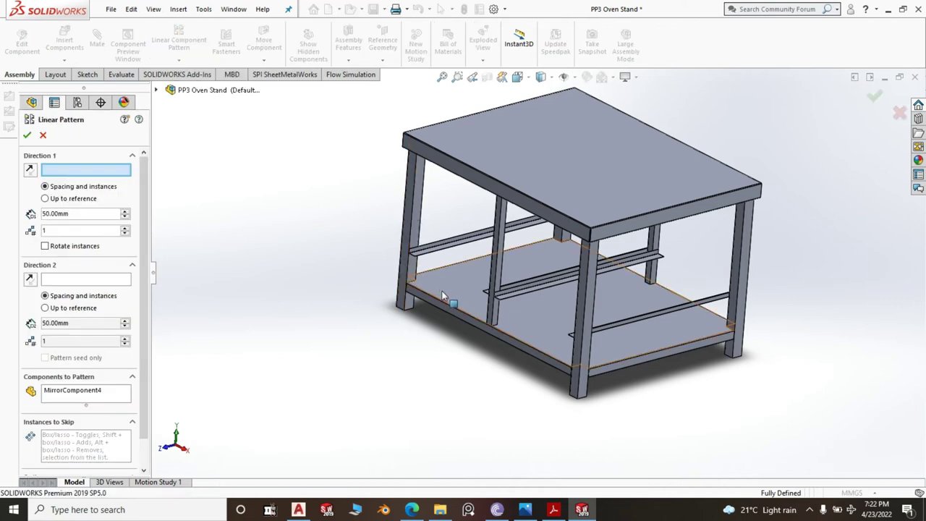
{"action": "scroll", "coordinate": [444, 296], "scroll_direction": "down", "scroll_amount": 5}
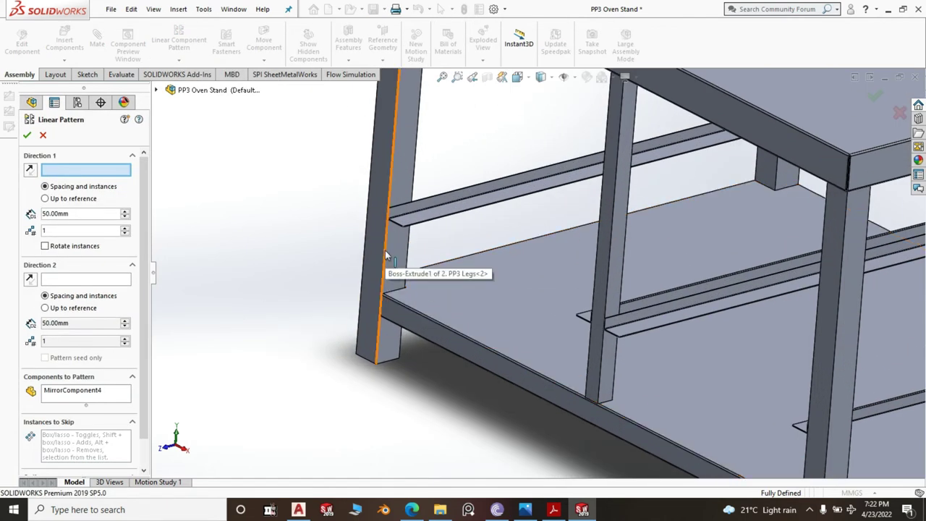
{"action": "left_click", "coordinate": [386, 254]}
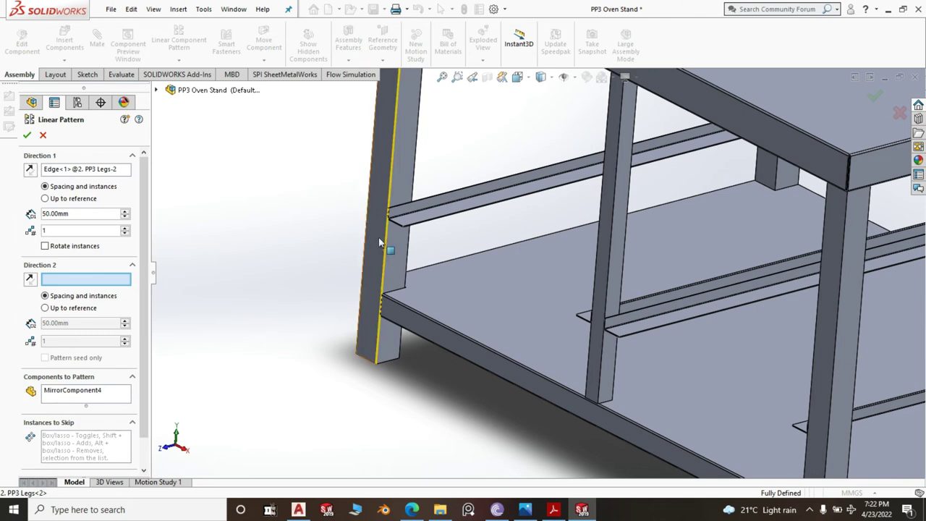
{"action": "scroll", "coordinate": [314, 269], "scroll_direction": "up", "scroll_amount": 4}
{"action": "middle_click_drag", "start_coordinate": [353, 279], "coordinate": [370, 259]}
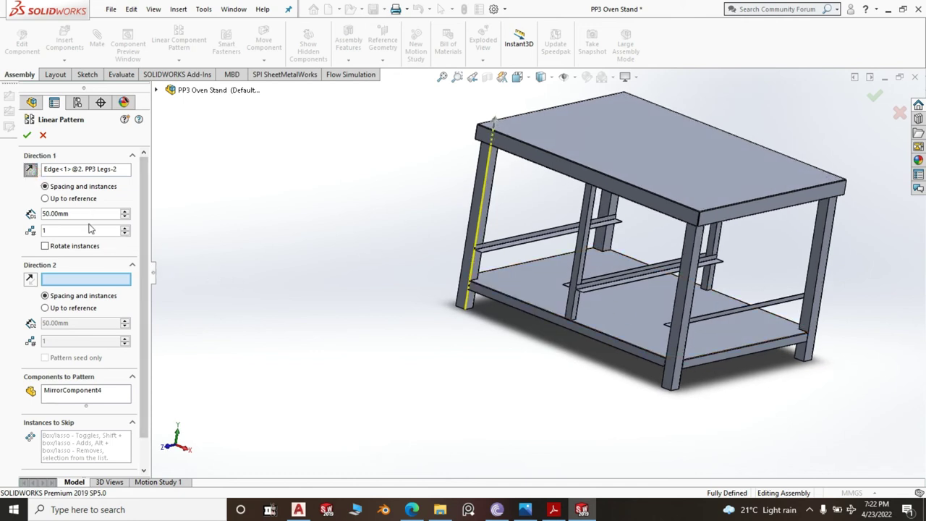
{"action": "type", "text": "105"}
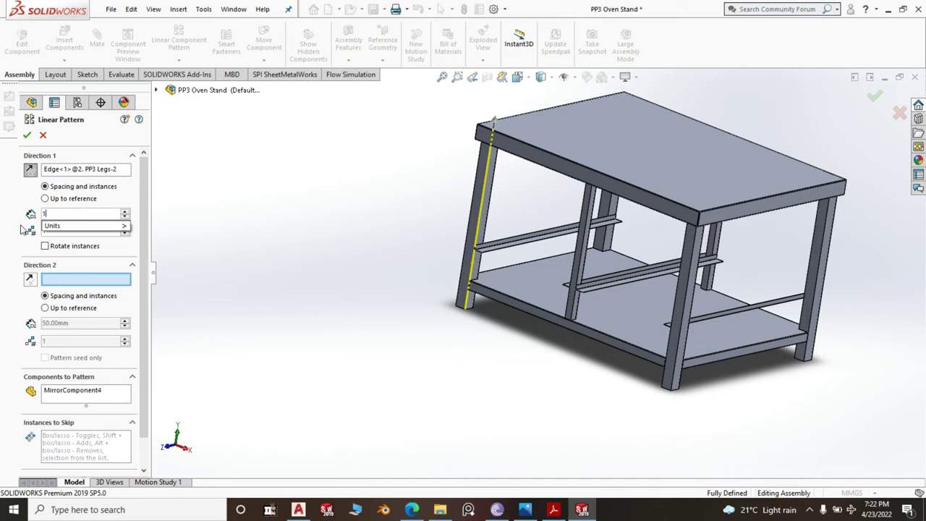
{"action": "left_click", "coordinate": [308, 266]}
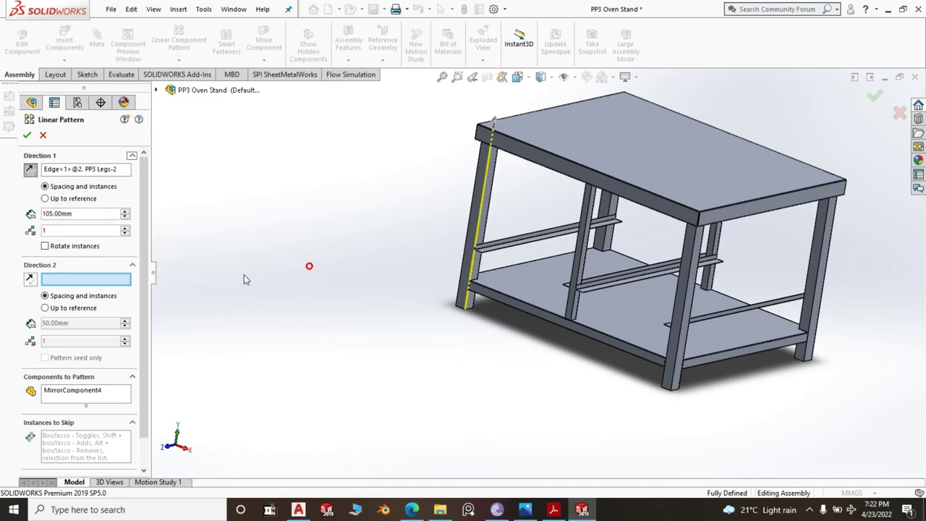
{"action": "double_click", "coordinate": [61, 230]}
{"action": "type", "text": "4"}
{"action": "left_click", "coordinate": [270, 306]}
{"action": "scroll", "coordinate": [446, 296], "scroll_direction": "down", "scroll_amount": 4}
{"action": "middle_click_drag", "start_coordinate": [489, 367], "coordinate": [449, 376]}
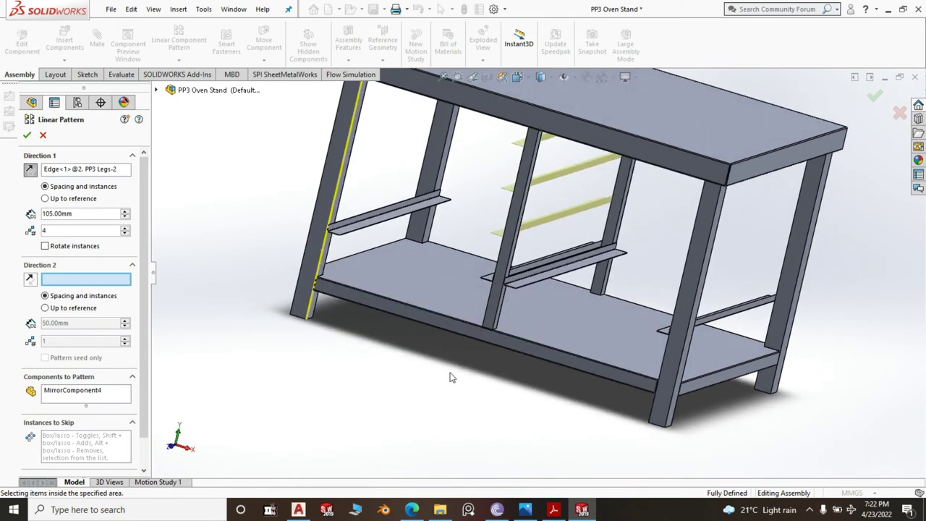
- Choose the middle, left and right rails as the patterned components and accept
{"action": "left_click", "coordinate": [81, 398]}
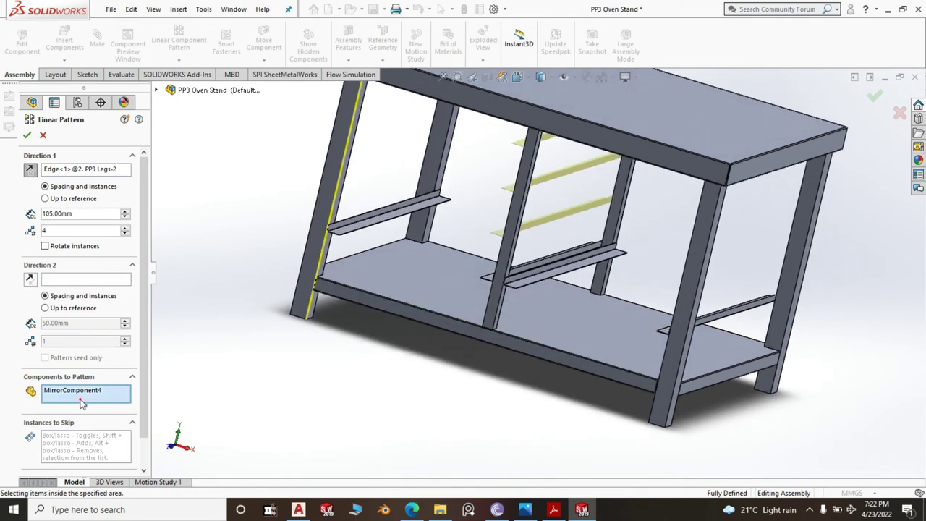
{"action": "left_click", "coordinate": [532, 285]}
{"action": "left_click", "coordinate": [362, 227]}
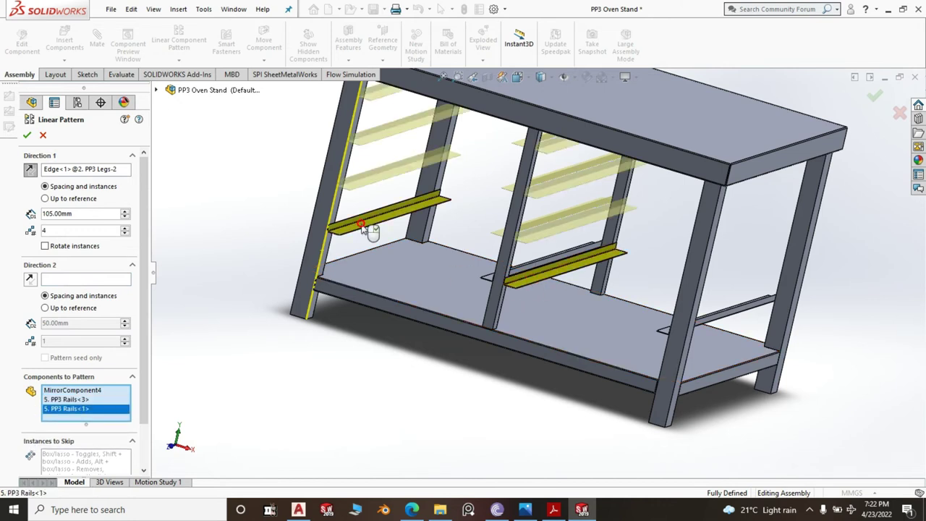
{"action": "left_click", "coordinate": [716, 318]}
{"action": "middle_click_drag", "start_coordinate": [566, 435], "coordinate": [559, 410]}
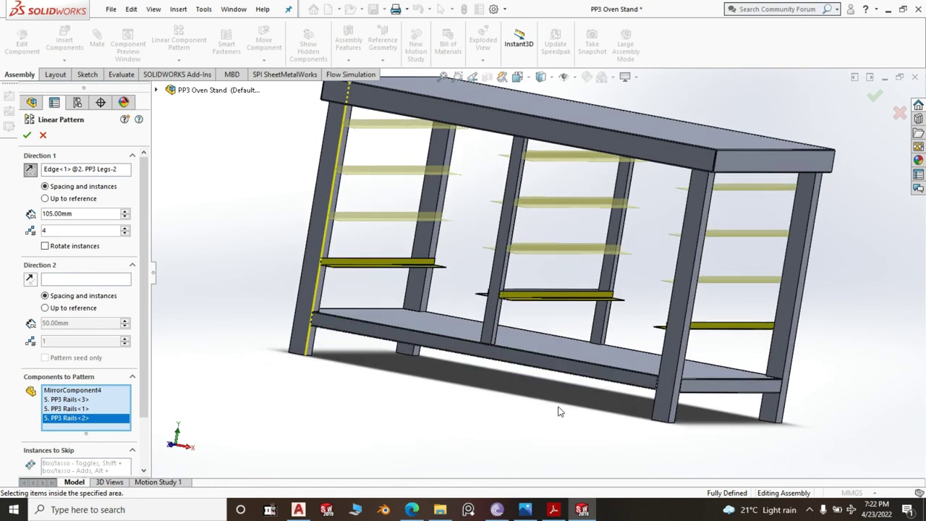
{"action": "left_click", "coordinate": [26, 135]}
{"action": "scroll", "coordinate": [522, 286], "scroll_direction": "up", "scroll_amount": 5}
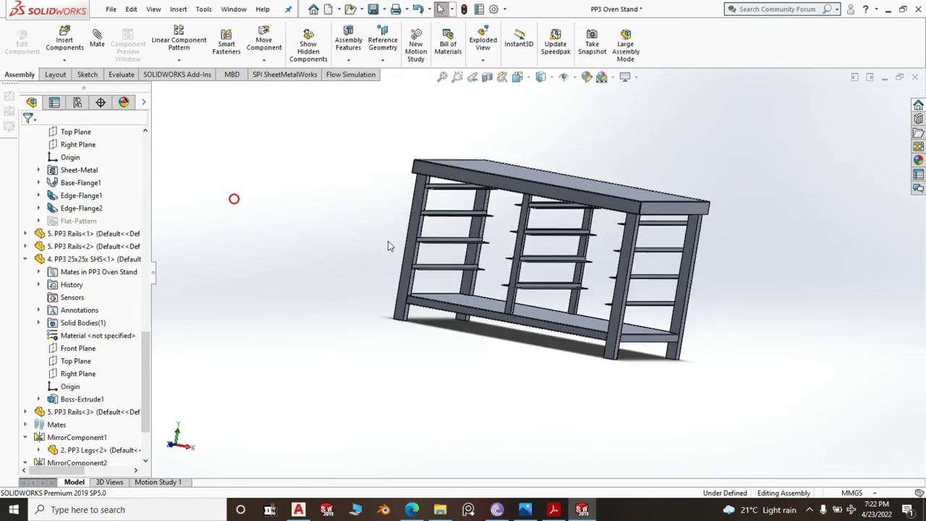
{"action": "key", "text": "space"}
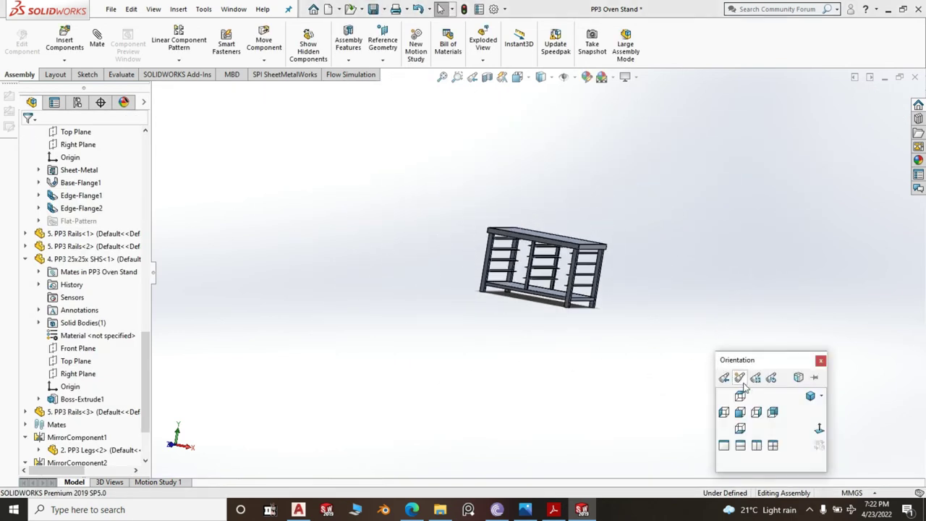
{"action": "left_click", "coordinate": [811, 399]}
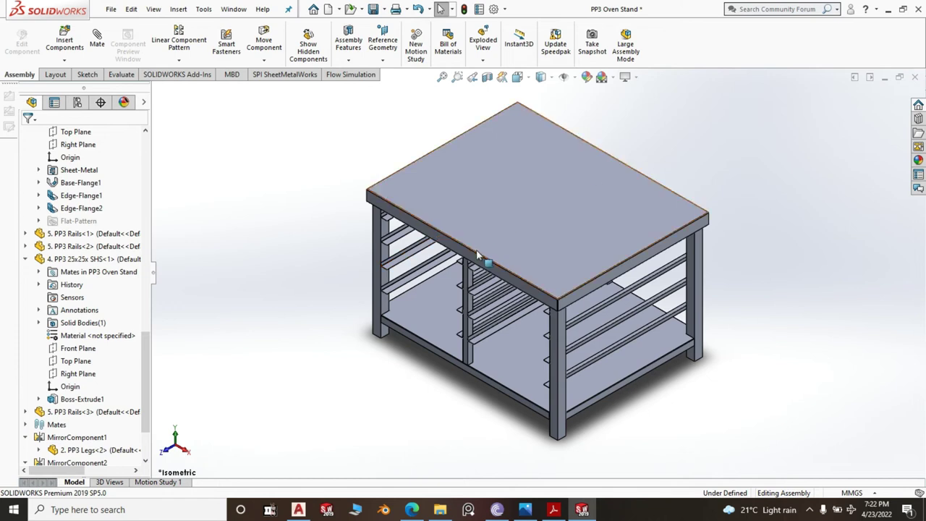
{"action": "scroll", "coordinate": [463, 258], "scroll_direction": "down", "scroll_amount": 2}
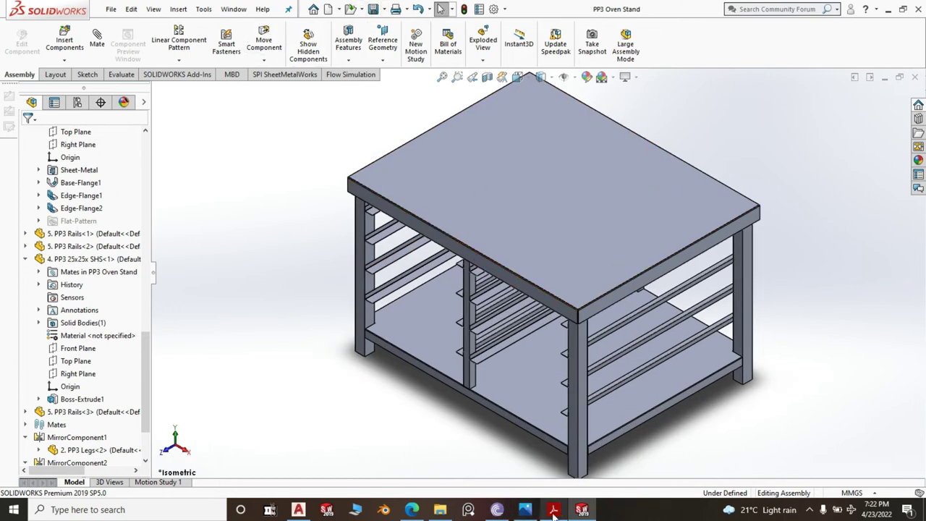
{"action": "left_click", "coordinate": [527, 508]}
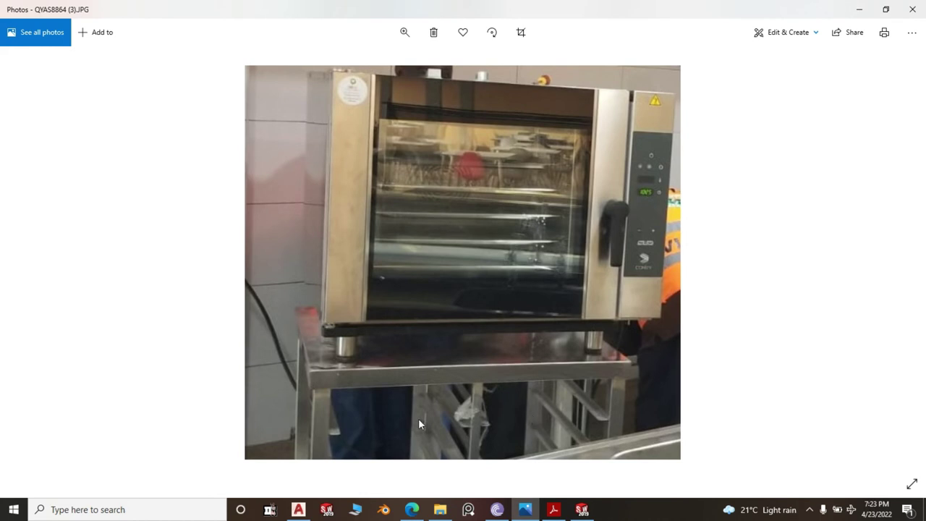
{"action": "left_click", "coordinate": [581, 509]}
{"action": "scroll", "coordinate": [568, 340], "scroll_direction": "down", "scroll_amount": 2}
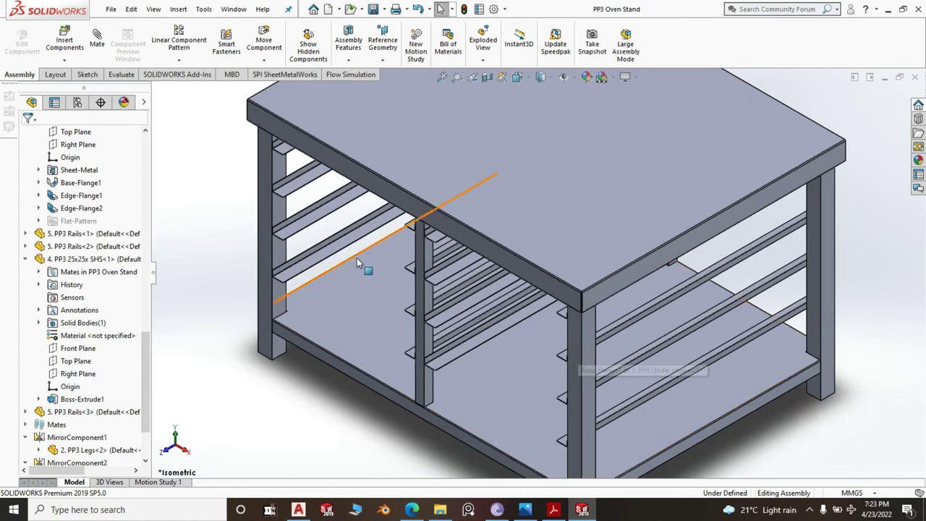
{"action": "scroll", "coordinate": [354, 264], "scroll_direction": "up", "scroll_amount": 3}
{"action": "middle_click_drag", "start_coordinate": [638, 363], "coordinate": [502, 429]}
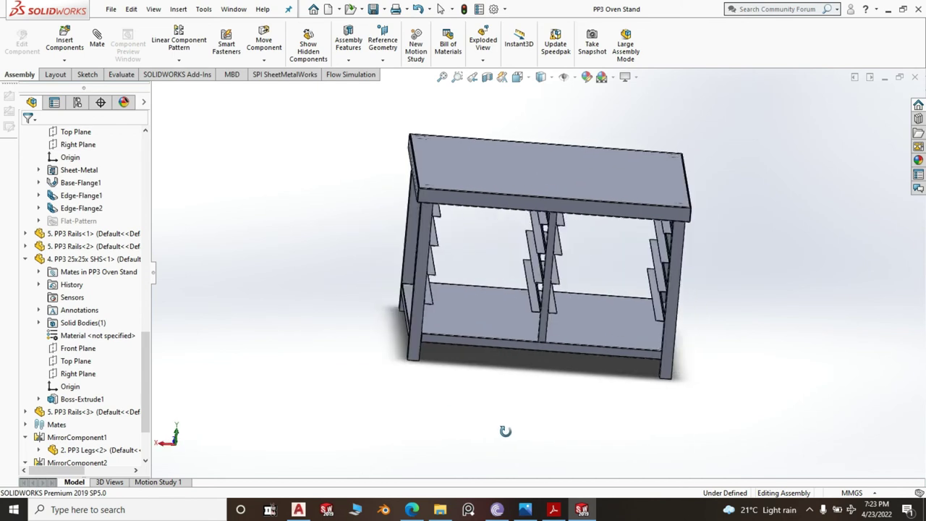
{"action": "middle_click_drag", "start_coordinate": [504, 302], "coordinate": [410, 300]}
{"action": "scroll", "coordinate": [571, 226], "scroll_direction": "down", "scroll_amount": 2}
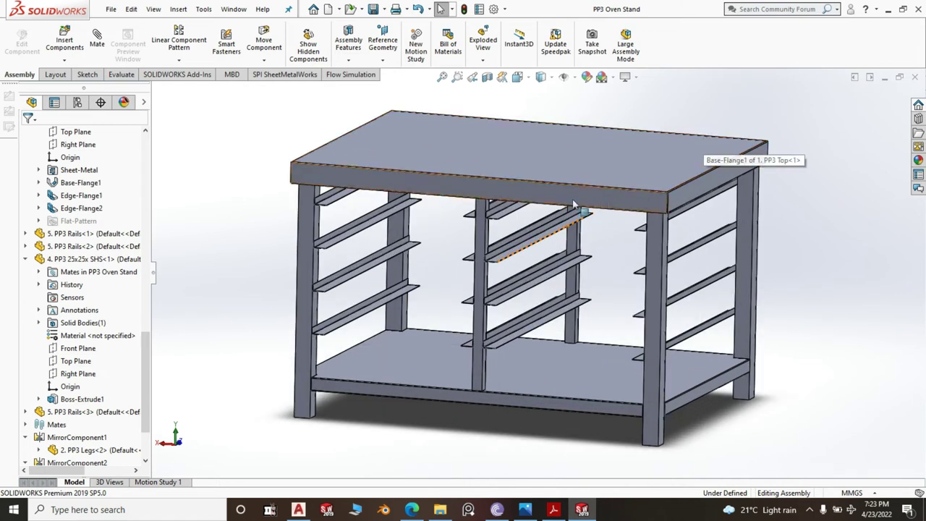
{"action": "scroll", "coordinate": [586, 237], "scroll_direction": "up", "scroll_amount": 3}
{"action": "middle_click_drag", "start_coordinate": [669, 292], "coordinate": [711, 327]}
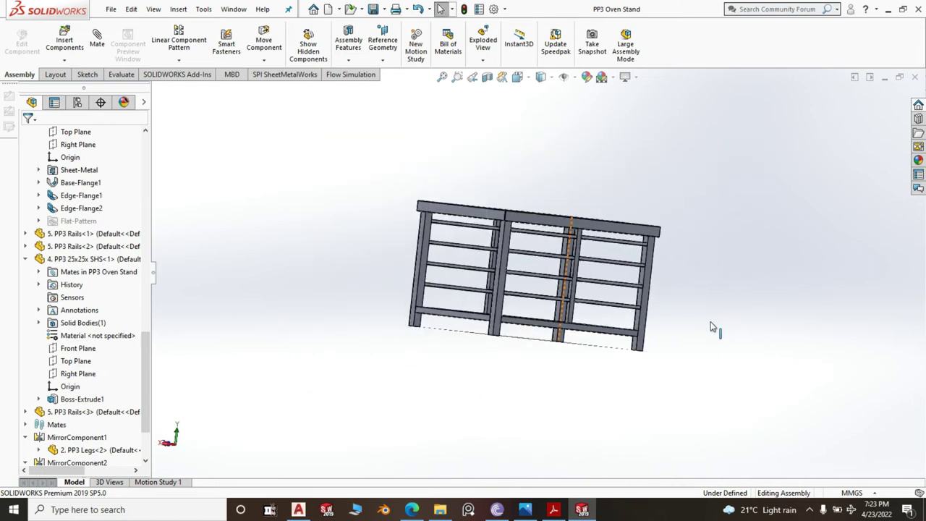
{"action": "key", "text": "space"}
{"action": "left_click", "coordinate": [714, 410]}
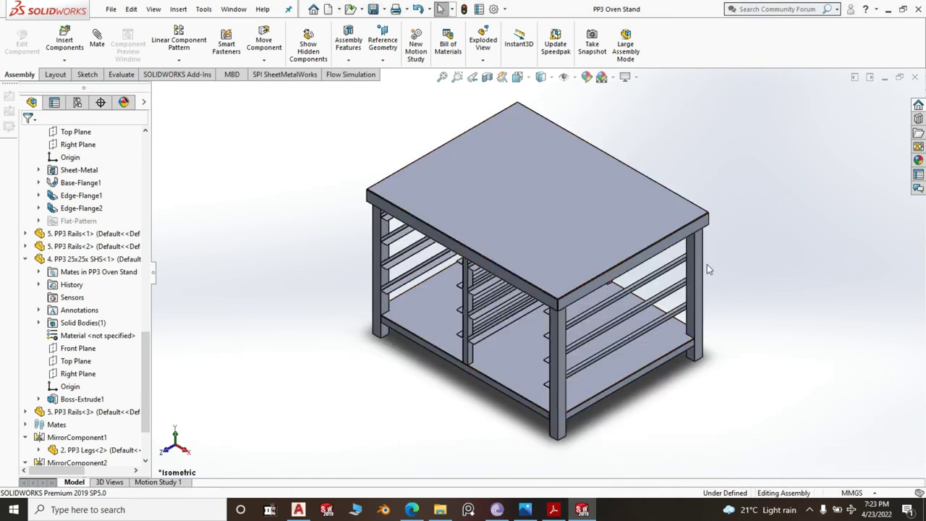
{"action": "key", "text": "f"}
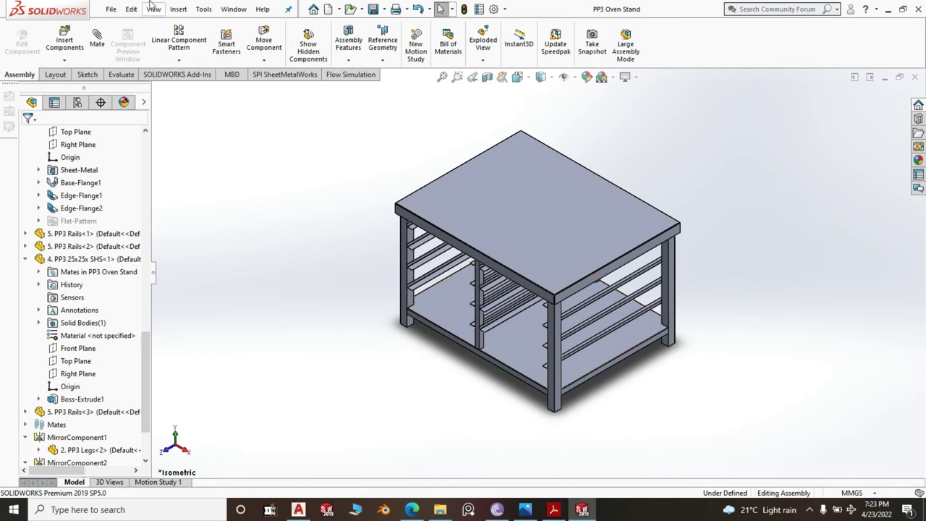
- Create a new part and sketch a centre rectangle on the Front Plane
{"action": "left_click", "coordinate": [110, 10]}
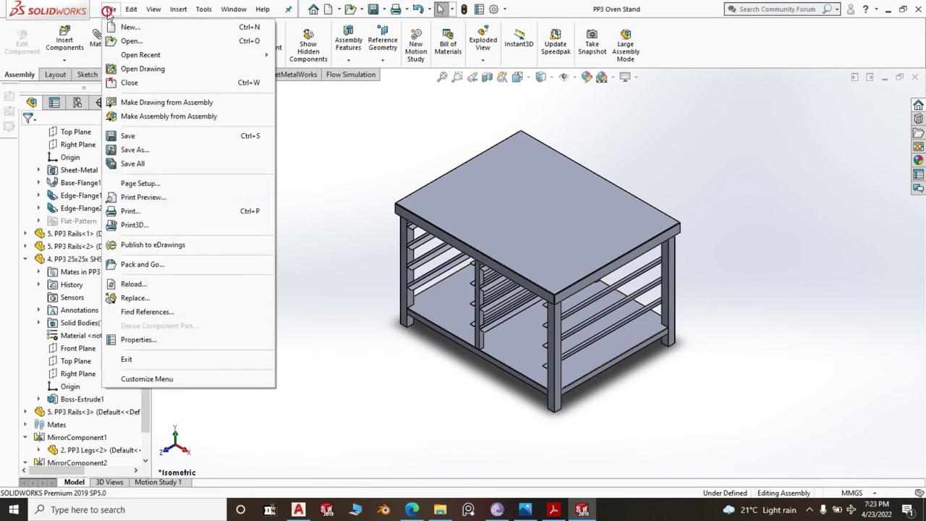
{"action": "left_click", "coordinate": [130, 27]}
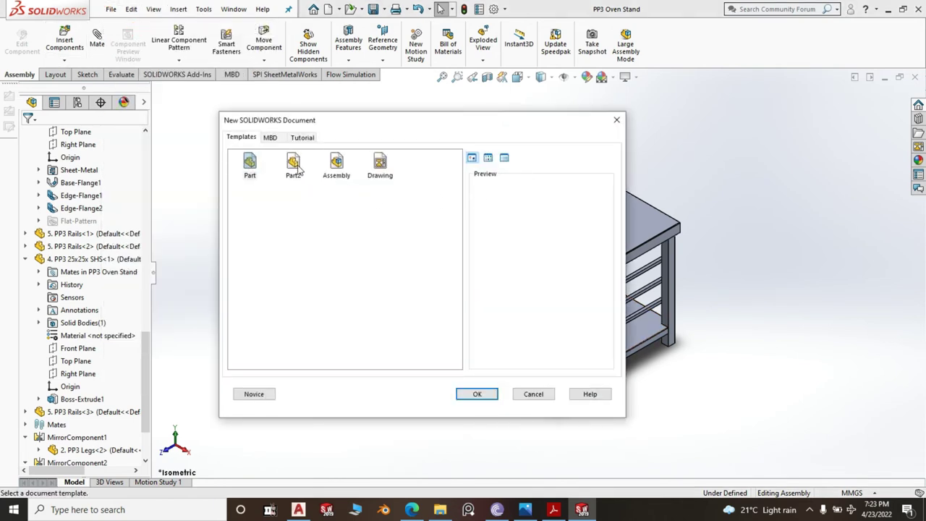
{"action": "left_click", "coordinate": [476, 394]}
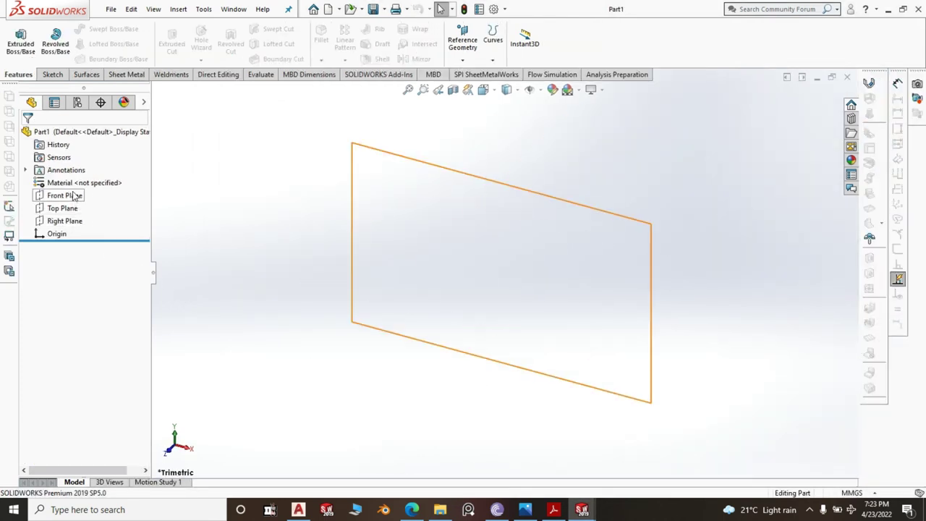
{"action": "left_click", "coordinate": [75, 195]}
{"action": "left_click", "coordinate": [80, 178]}
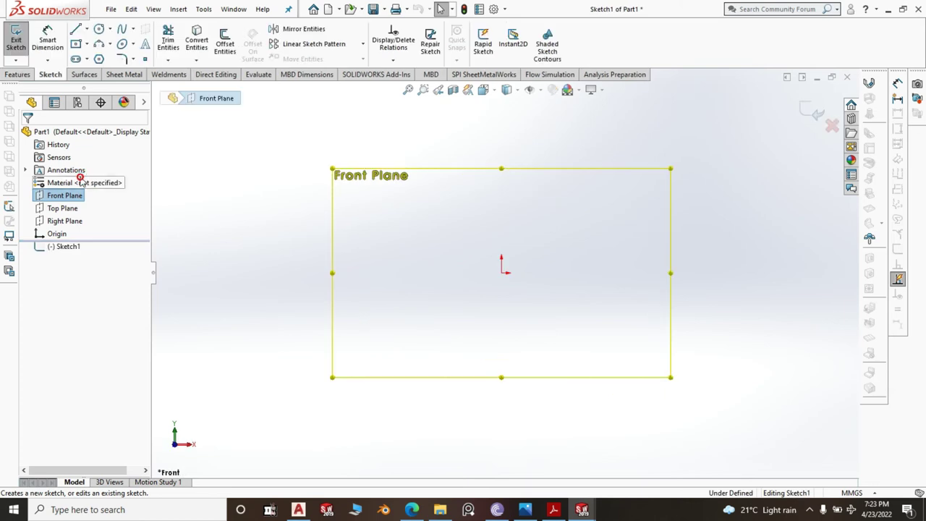
{"action": "left_click", "coordinate": [75, 44]}
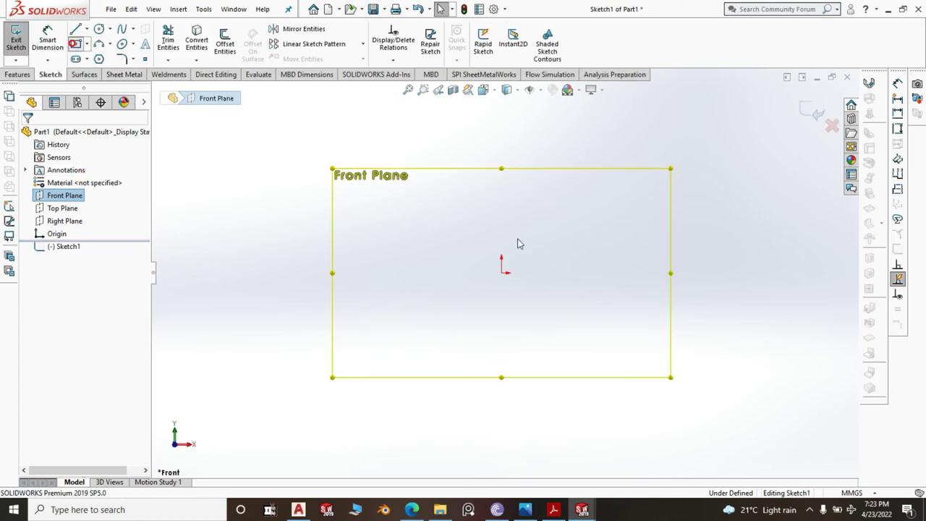
{"action": "left_click", "coordinate": [501, 273]}
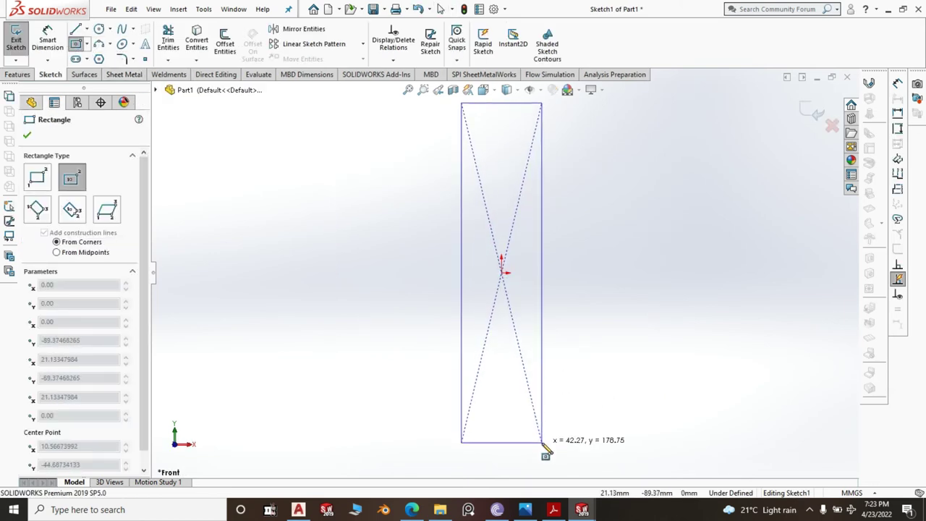
{"action": "left_click", "coordinate": [542, 445]}
- Dimension the rectangle's left edge to a 518 mm height
{"action": "left_click", "coordinate": [65, 38]}
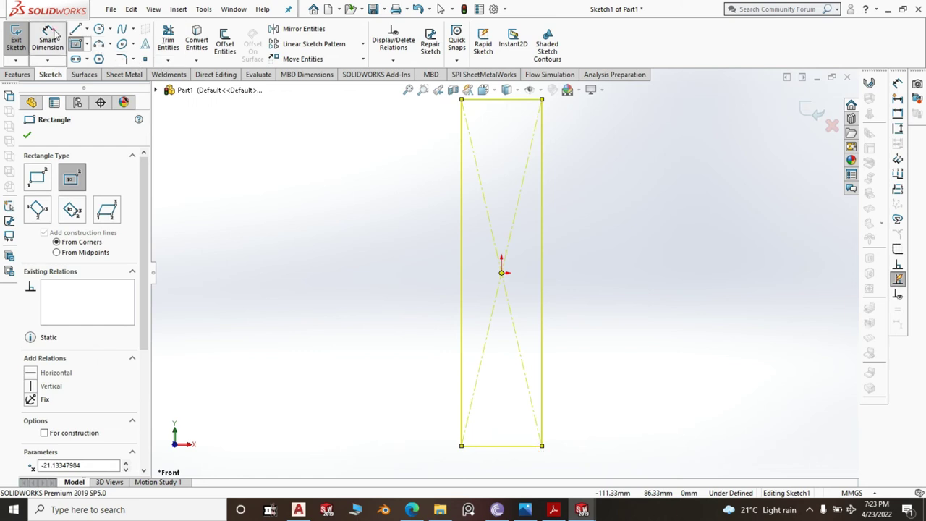
{"action": "left_click", "coordinate": [461, 282]}
{"action": "left_click", "coordinate": [383, 290]}
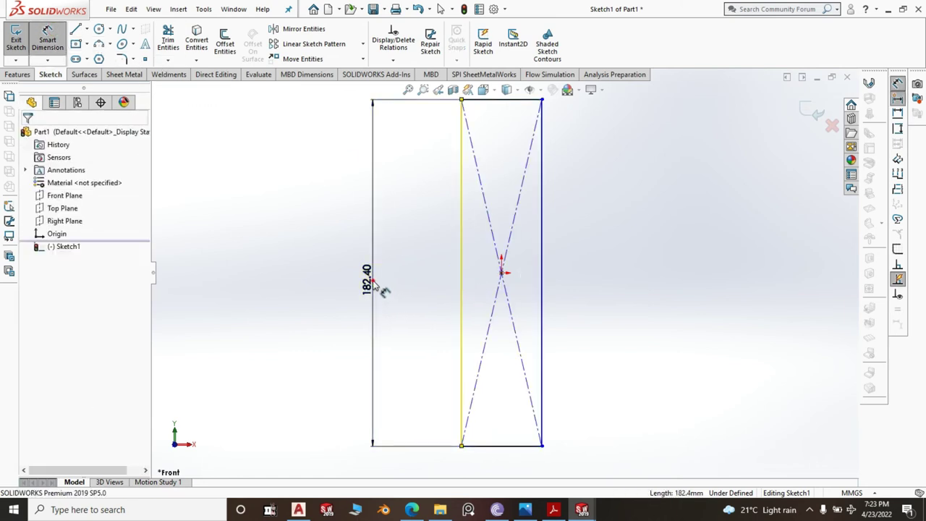
{"action": "type", "text": "52"}
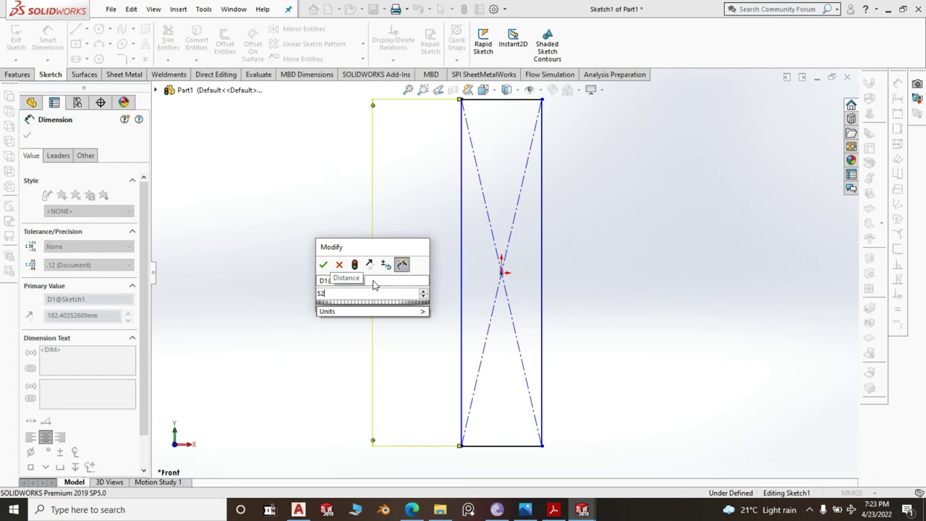
{"action": "key", "text": "BackSpace"}
{"action": "key", "text": "BackSpace"}
{"action": "left_click", "coordinate": [324, 264]}
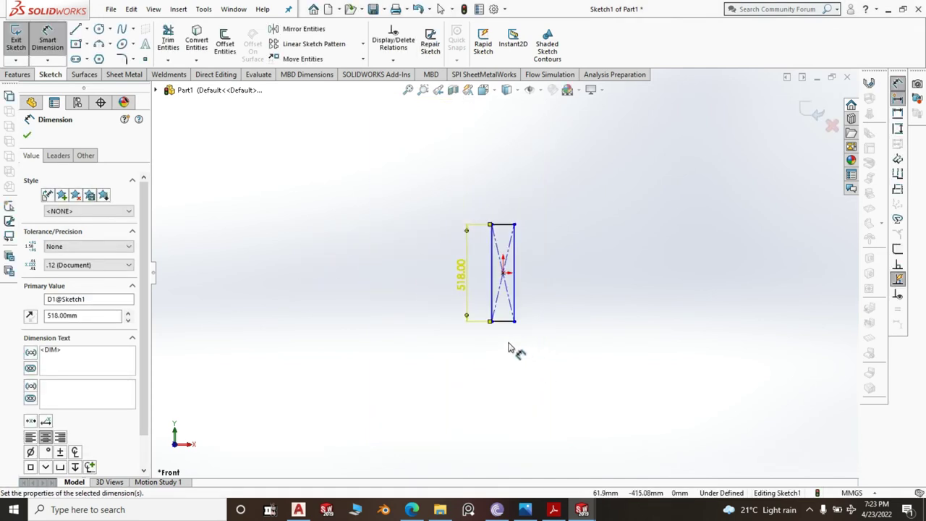
- Dimension the rectangle's bottom edge to a 25 mm width
{"action": "scroll", "coordinate": [509, 348], "scroll_direction": "down", "scroll_amount": 3}
{"action": "left_click", "coordinate": [496, 282]}
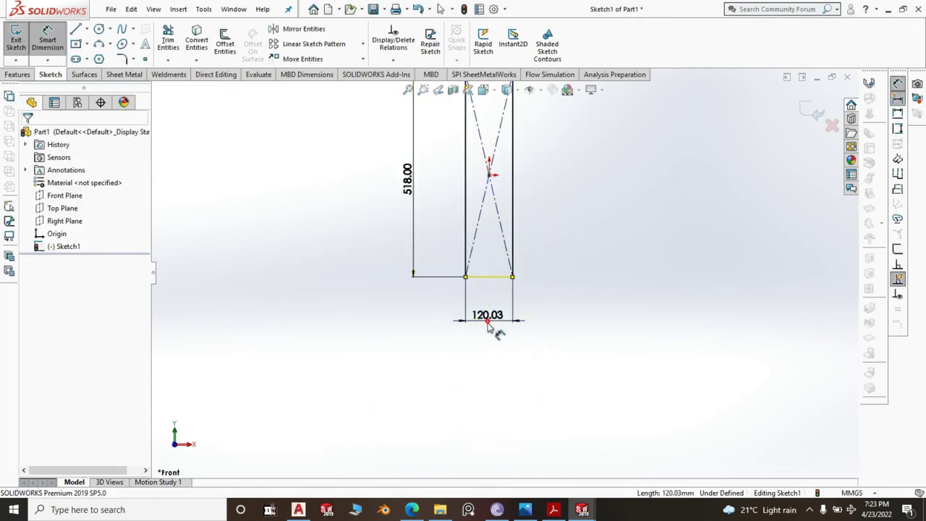
{"action": "left_click", "coordinate": [491, 329]}
{"action": "type", "text": "25"}
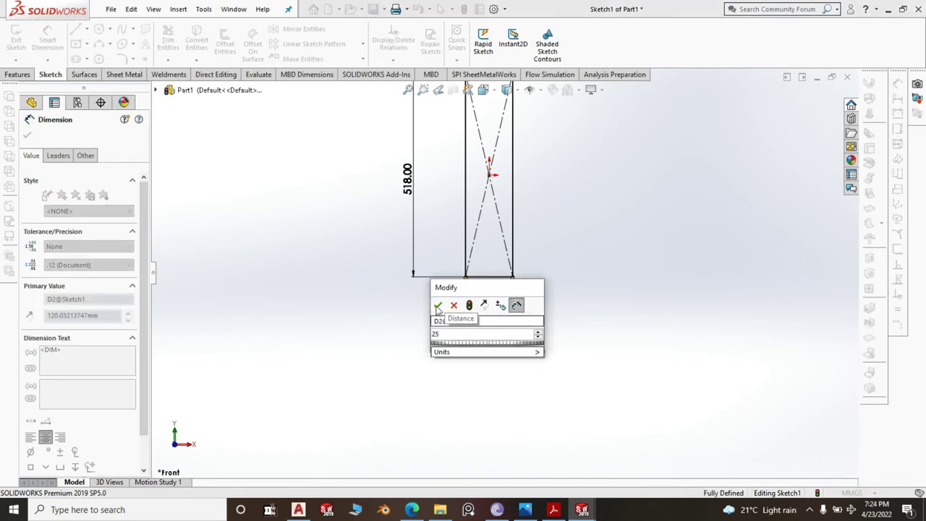
{"action": "left_click", "coordinate": [438, 307]}
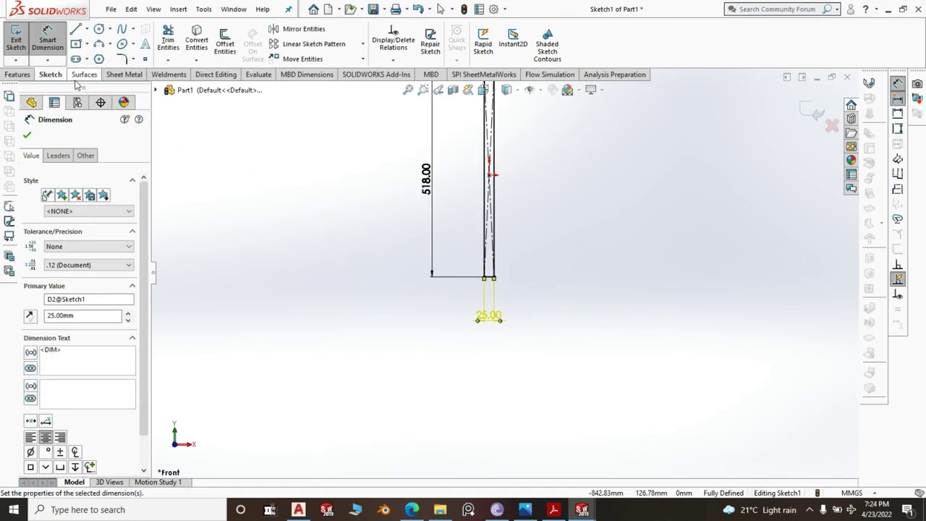
{"action": "left_click", "coordinate": [118, 75]}
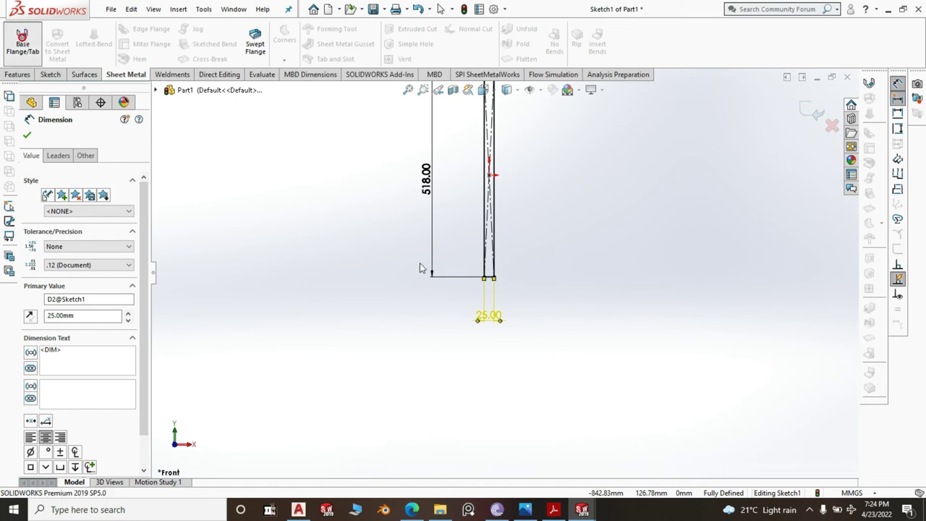
- Turn the 25 mm sketch into a base flange and select both long edges for edge flanges
{"action": "left_click", "coordinate": [23, 42]}
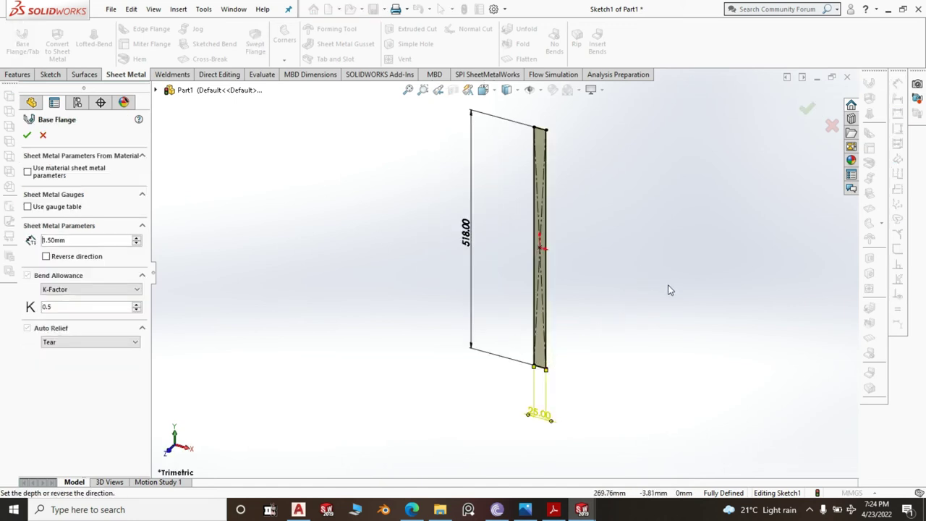
{"action": "left_click", "coordinate": [28, 136]}
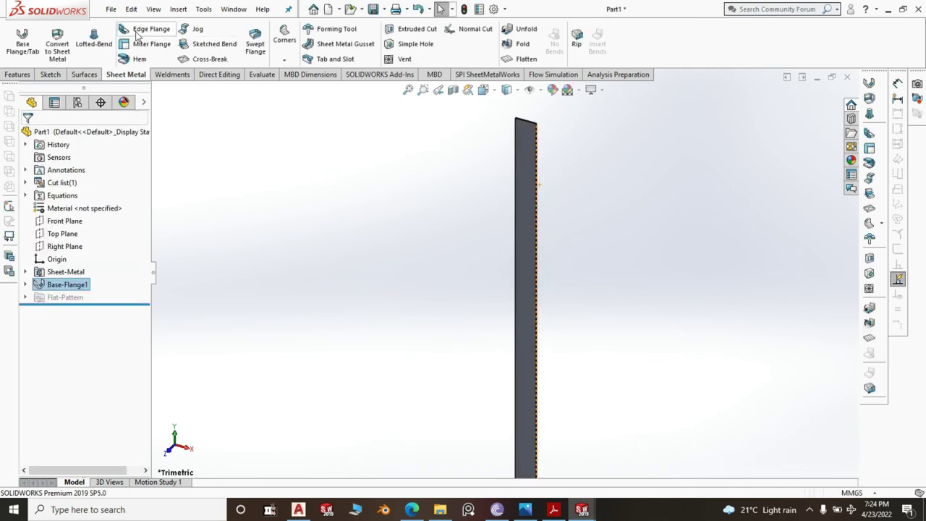
{"action": "left_click", "coordinate": [139, 30]}
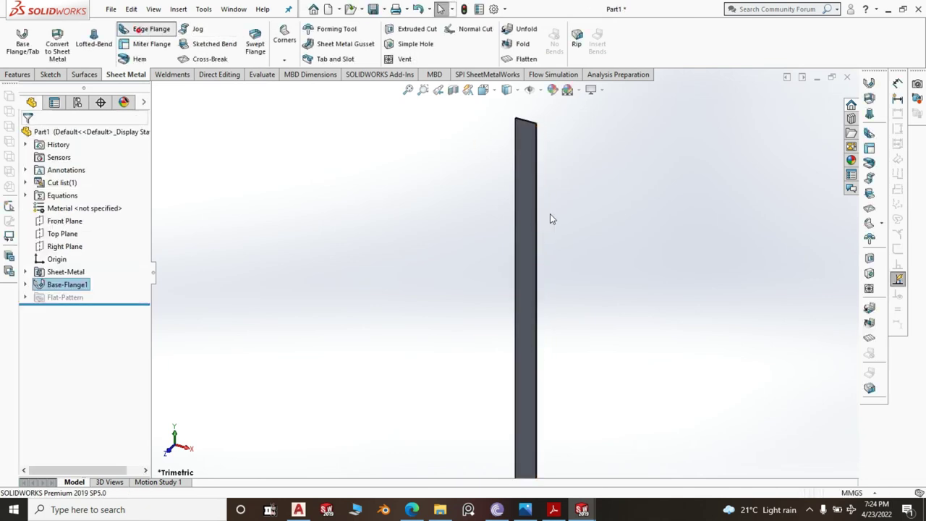
{"action": "left_click", "coordinate": [514, 257]}
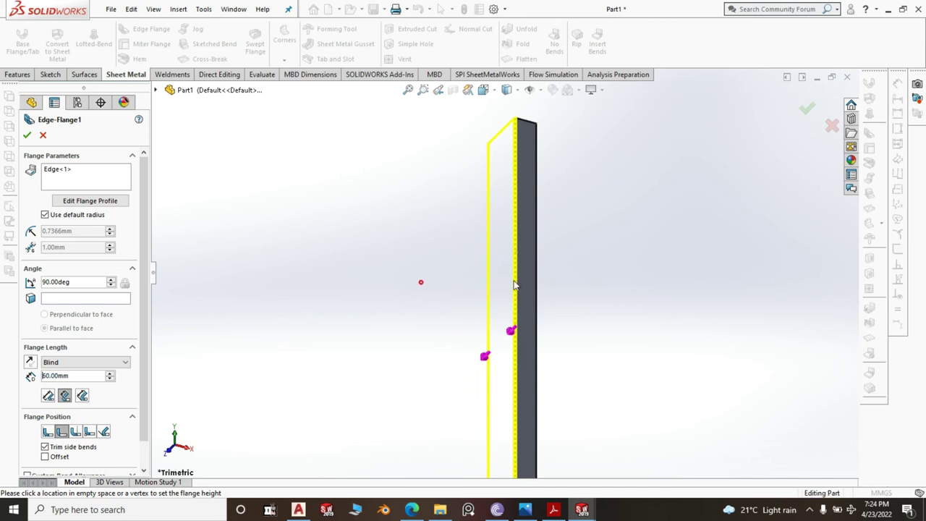
{"action": "left_click", "coordinate": [514, 284]}
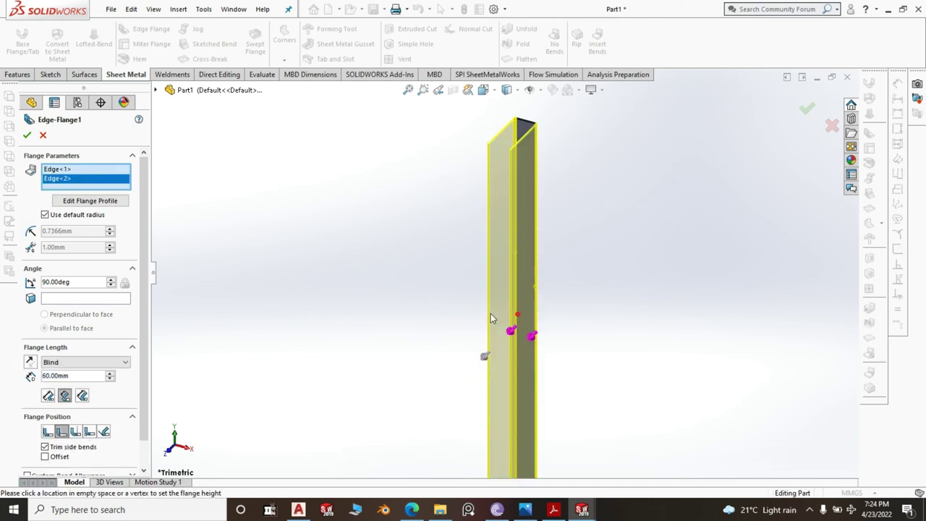
- Give both edge flanges a 10 mm length and a 30° angle, and confirm
{"action": "type", "text": "10"}
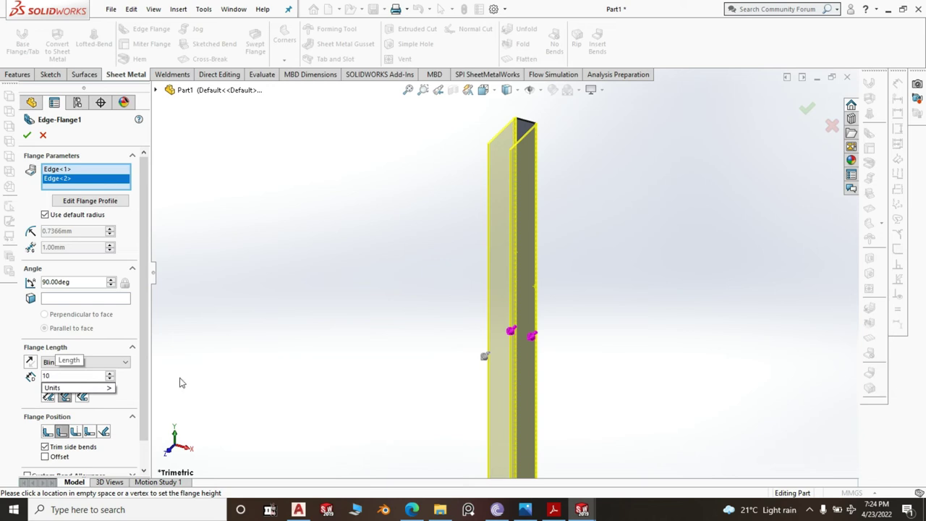
{"action": "key", "text": "Return"}
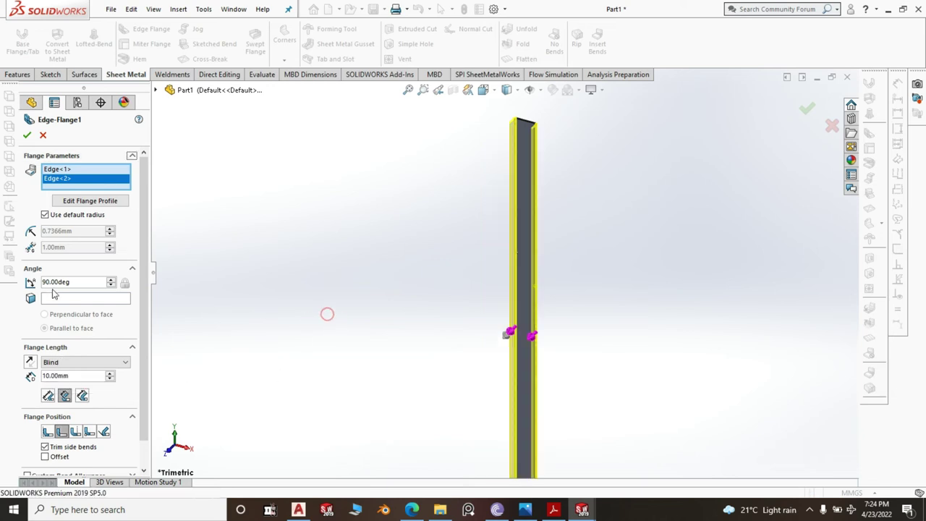
{"action": "double_click", "coordinate": [80, 281]}
{"action": "type", "text": "3"}
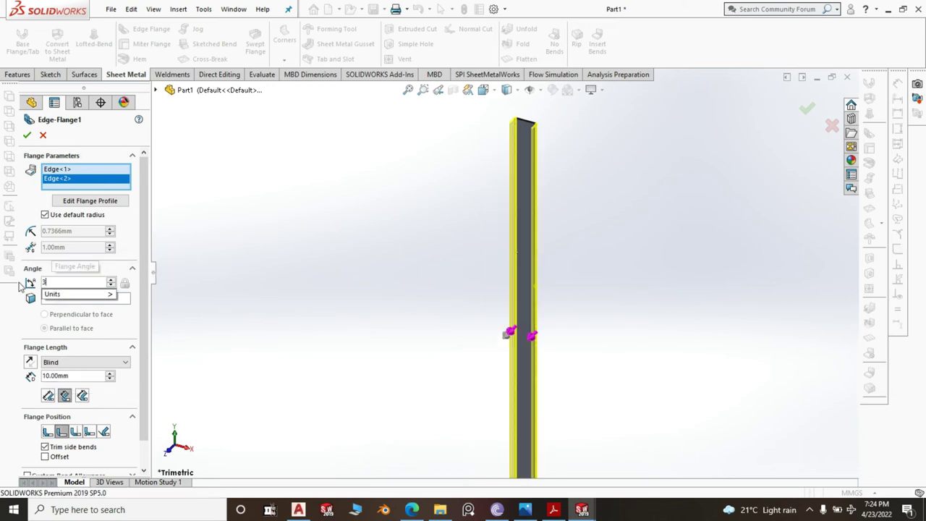
{"action": "type", "text": "0"}
{"action": "key", "text": "Return"}
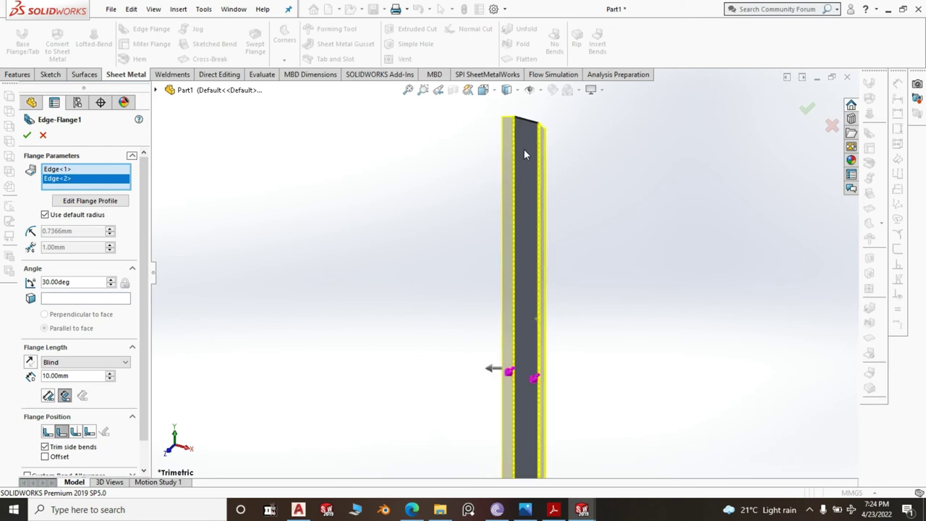
{"action": "scroll", "coordinate": [526, 139], "scroll_direction": "down", "scroll_amount": 5}
{"action": "scroll", "coordinate": [458, 155], "scroll_direction": "up", "scroll_amount": 5}
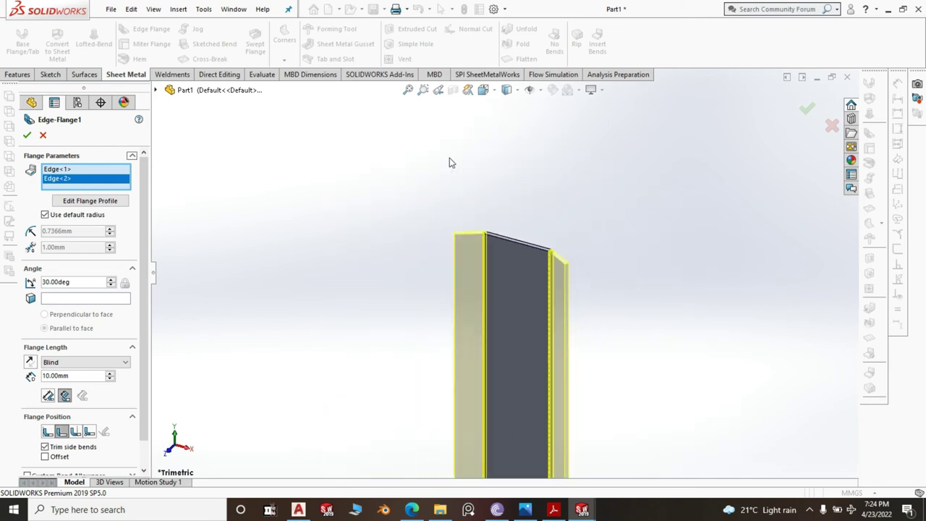
{"action": "left_click", "coordinate": [26, 136]}
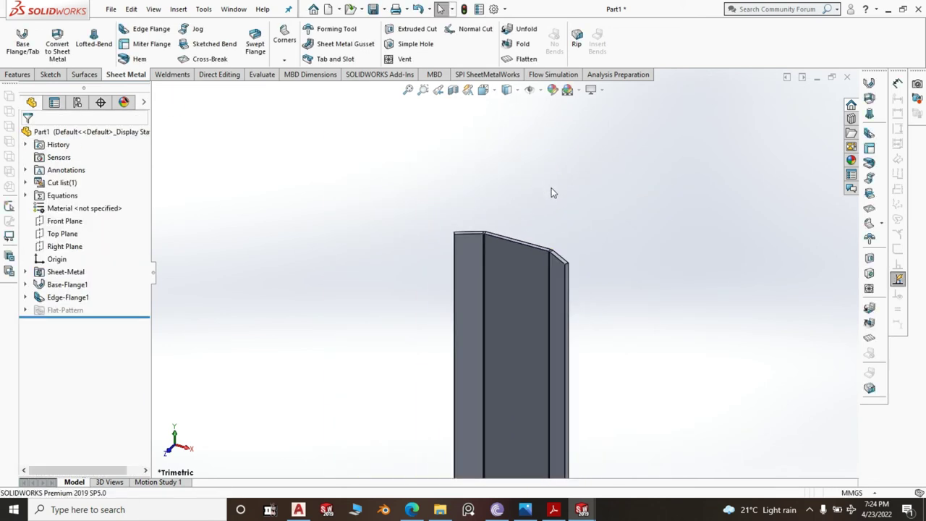
- Save Part1 as '6. PP3 Stopper' in the PP3 folder
{"action": "left_click", "coordinate": [373, 9]}
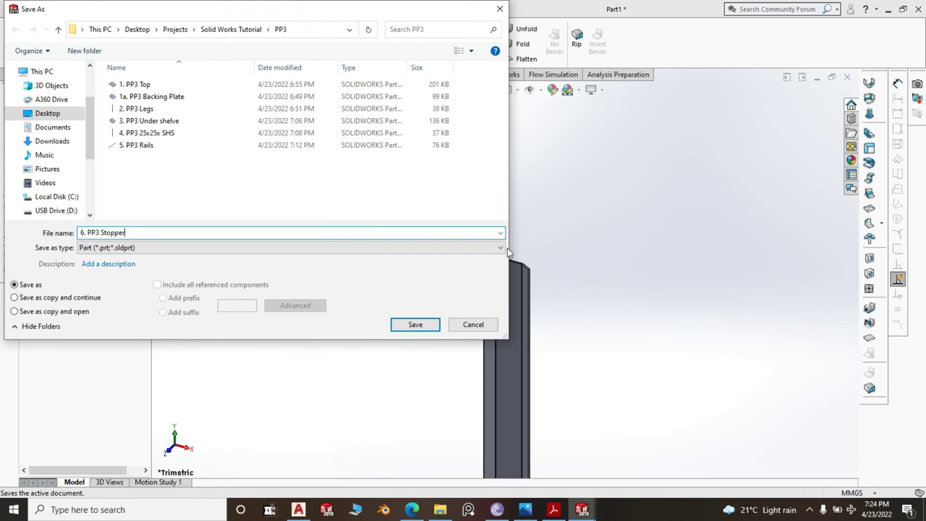
{"action": "left_click", "coordinate": [419, 327]}
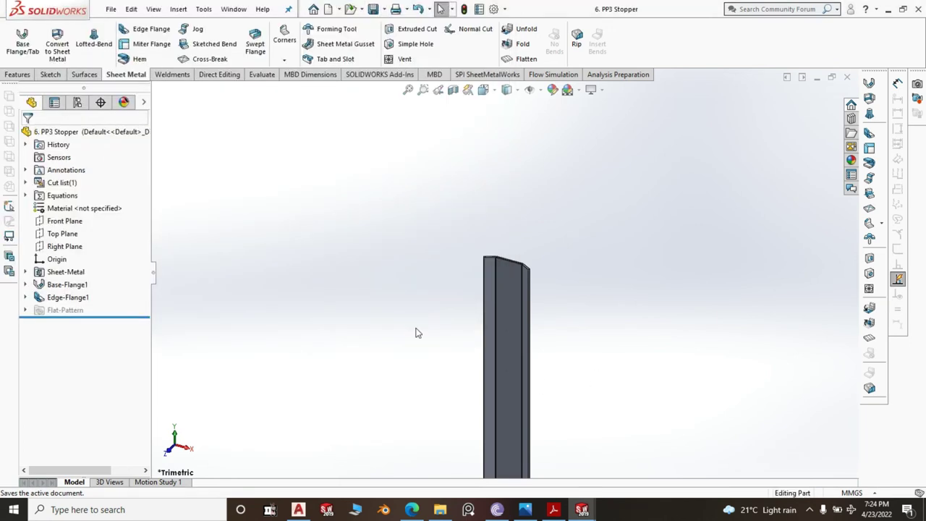
{"action": "scroll", "coordinate": [514, 250], "scroll_direction": "up", "scroll_amount": 5}
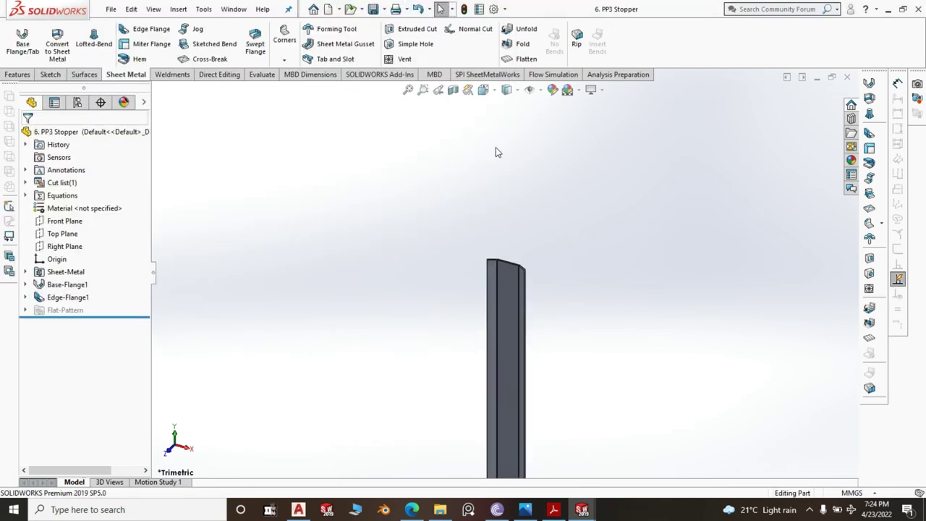
{"action": "scroll", "coordinate": [514, 340], "scroll_direction": "down", "scroll_amount": 2}
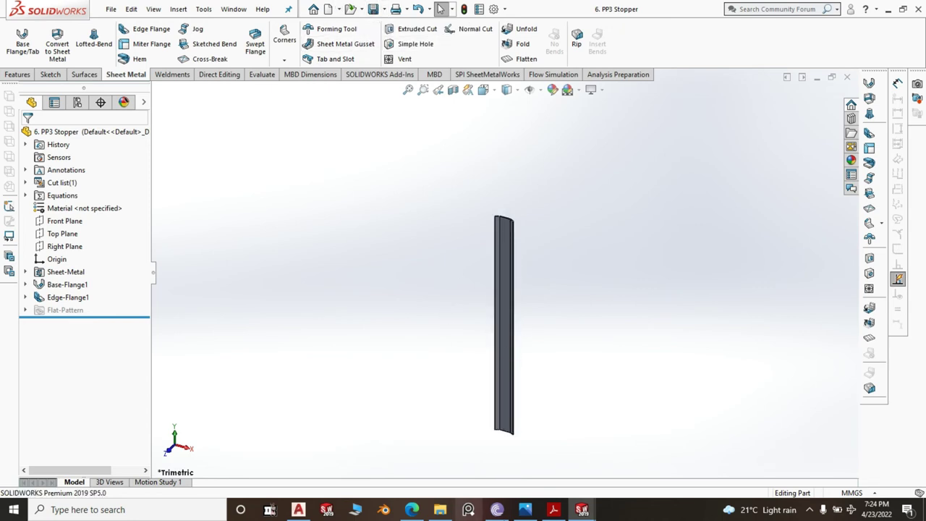
- In the PP3 Oven Stand assembly, insert 6. PP3 Stopper and place it beside the stand
{"action": "mouse_move", "coordinate": [579, 514]}
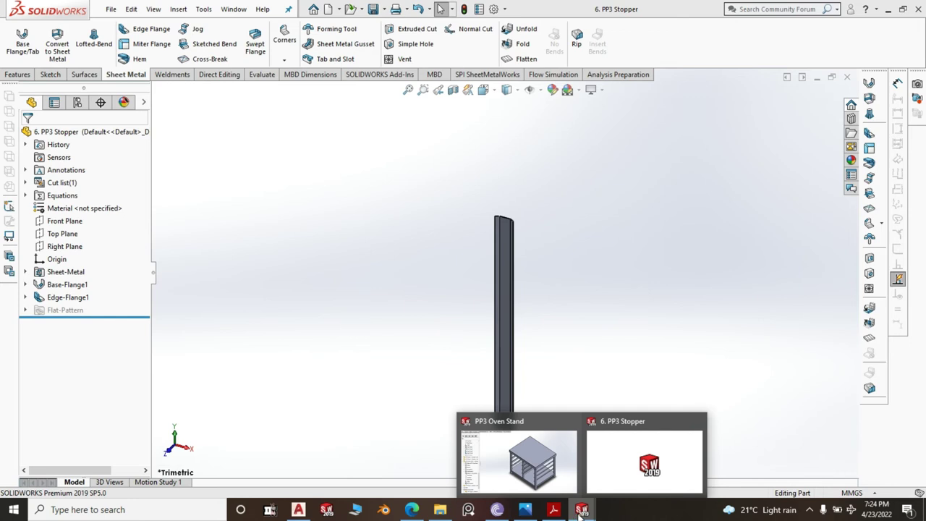
{"action": "left_click", "coordinate": [570, 465]}
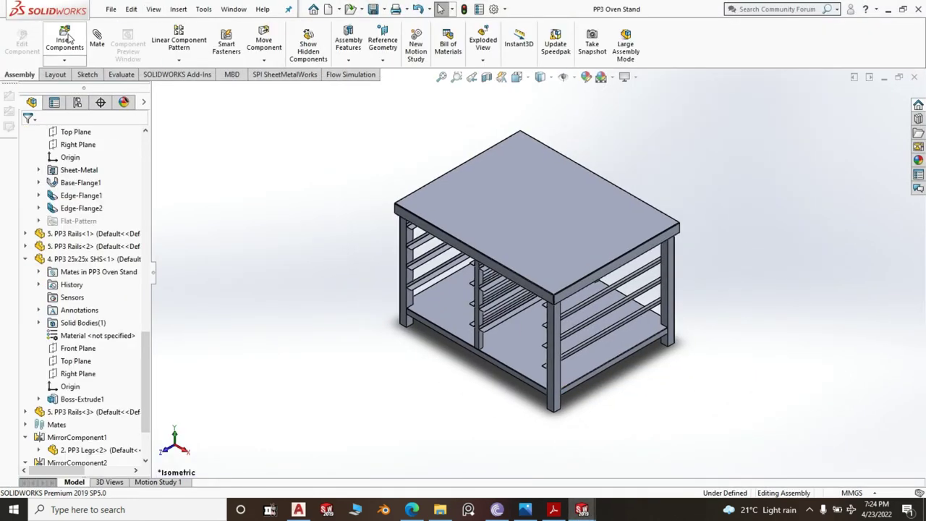
{"action": "left_click", "coordinate": [77, 48]}
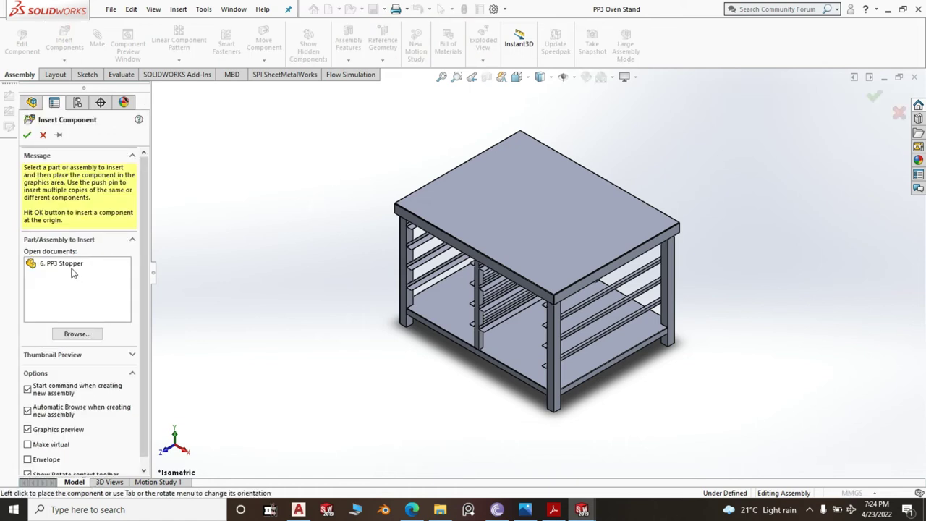
{"action": "left_click", "coordinate": [72, 264]}
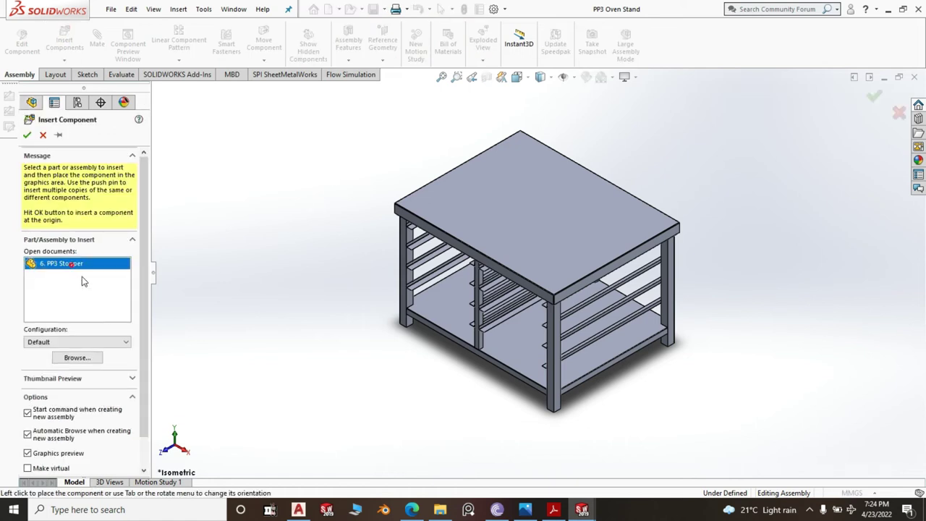
{"action": "left_click", "coordinate": [446, 230]}
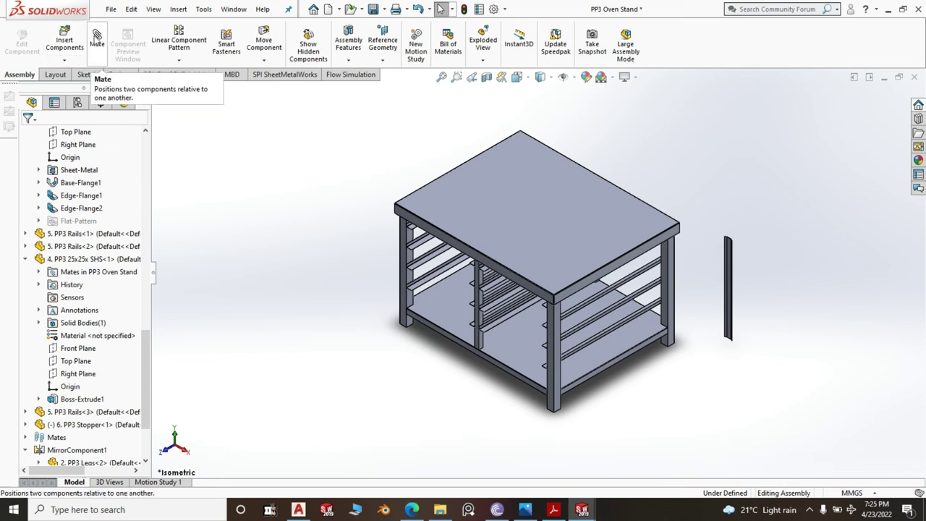
- Mate the stopper's long edge coincident with a PP3 Legs edge
{"action": "left_click", "coordinate": [96, 39]}
{"action": "scroll", "coordinate": [734, 357], "scroll_direction": "down", "scroll_amount": 4}
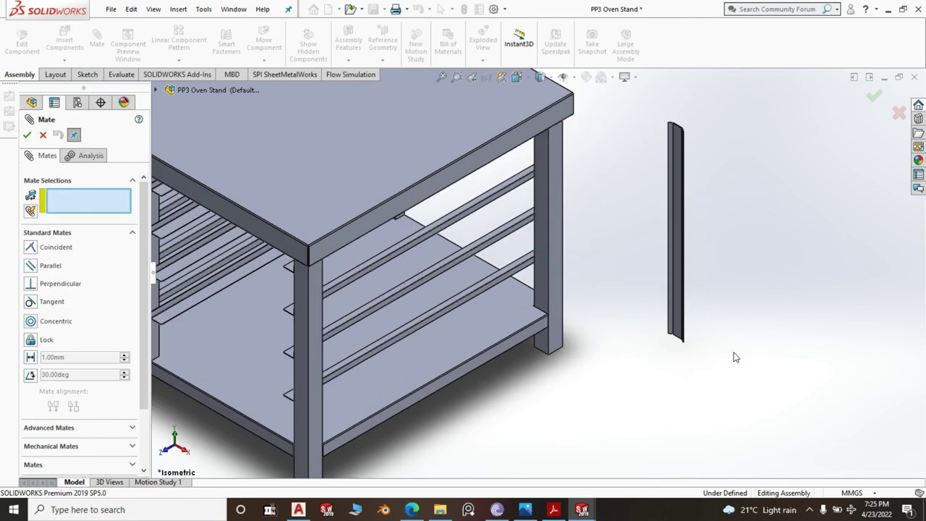
{"action": "scroll", "coordinate": [731, 331], "scroll_direction": "down", "scroll_amount": 8}
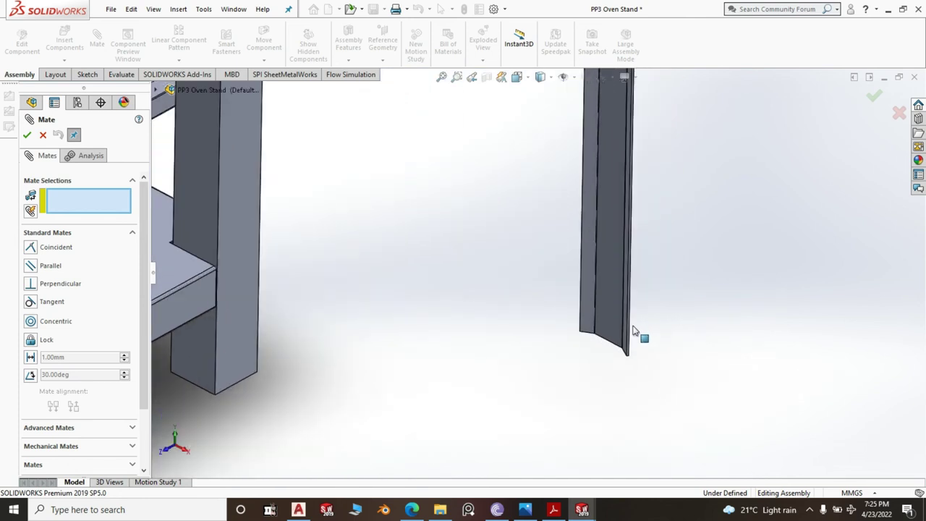
{"action": "left_click", "coordinate": [583, 337]}
{"action": "scroll", "coordinate": [698, 296], "scroll_direction": "up", "scroll_amount": 5}
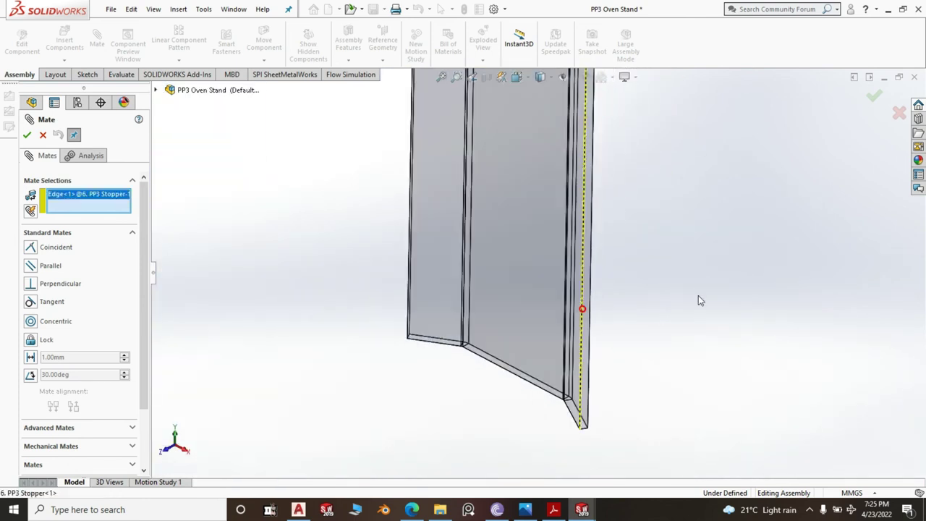
{"action": "scroll", "coordinate": [720, 315], "scroll_direction": "up", "scroll_amount": 3}
{"action": "middle_click_drag", "start_coordinate": [721, 315], "coordinate": [593, 347]}
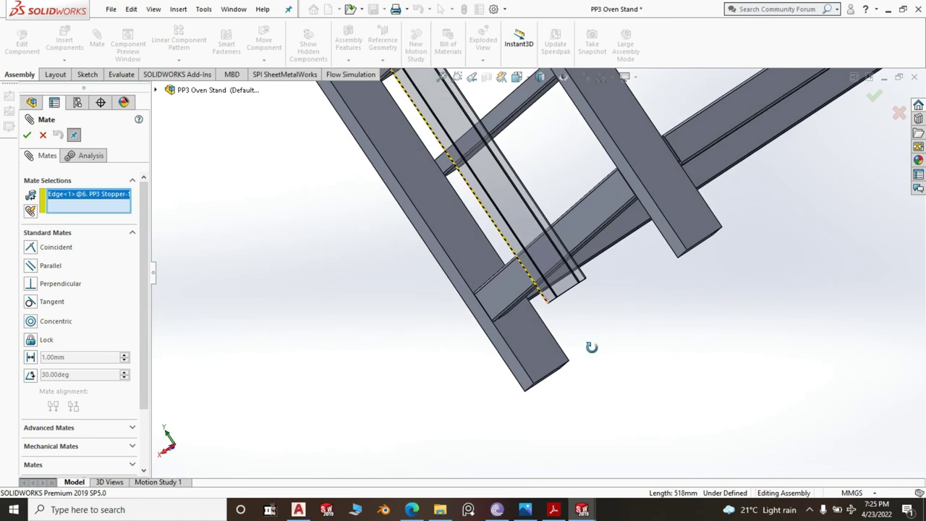
{"action": "scroll", "coordinate": [711, 122], "scroll_direction": "down", "scroll_amount": 3}
{"action": "scroll", "coordinate": [711, 126], "scroll_direction": "down", "scroll_amount": 2}
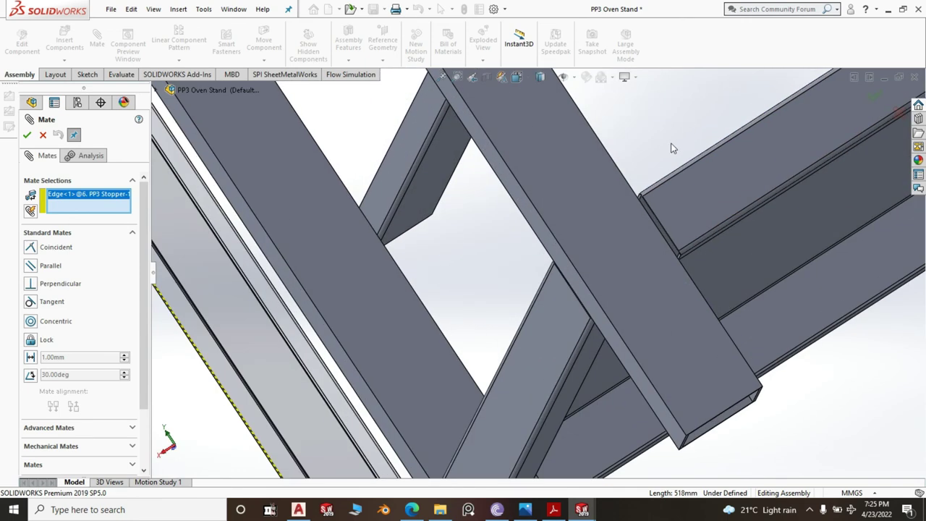
{"action": "left_click", "coordinate": [612, 163]}
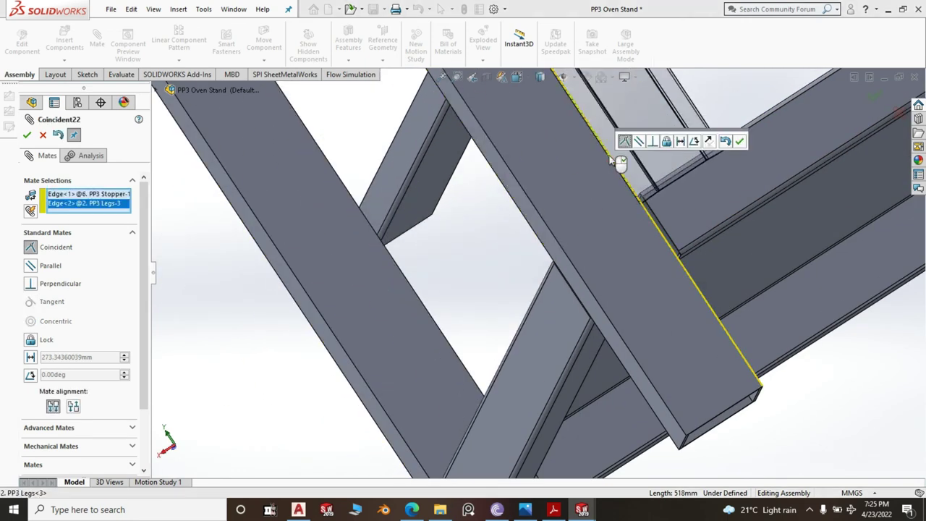
{"action": "key", "text": "Return"}
- Leave the Mate tool and orbit out to view the whole oven stand
{"action": "scroll", "coordinate": [636, 201], "scroll_direction": "up", "scroll_amount": 4}
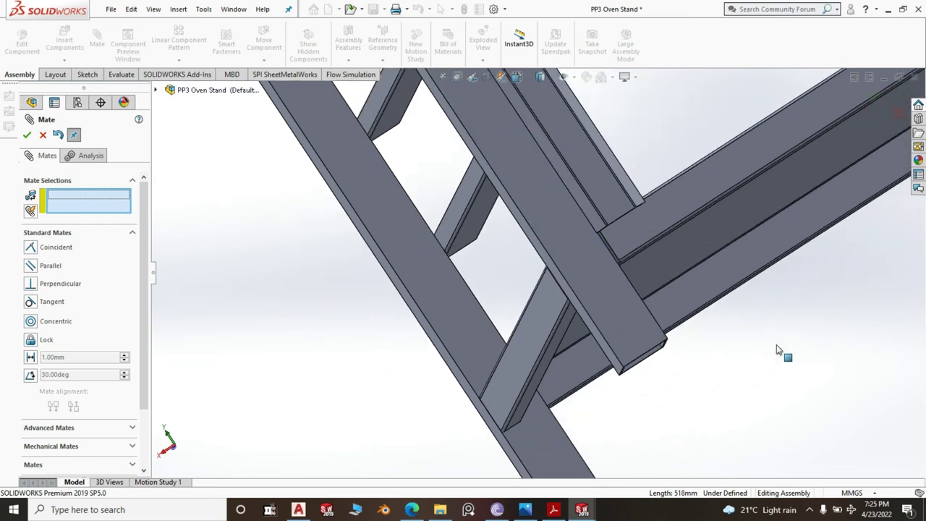
{"action": "scroll", "coordinate": [777, 349], "scroll_direction": "up", "scroll_amount": 8}
{"action": "middle_click_drag", "start_coordinate": [640, 376], "coordinate": [755, 277]}
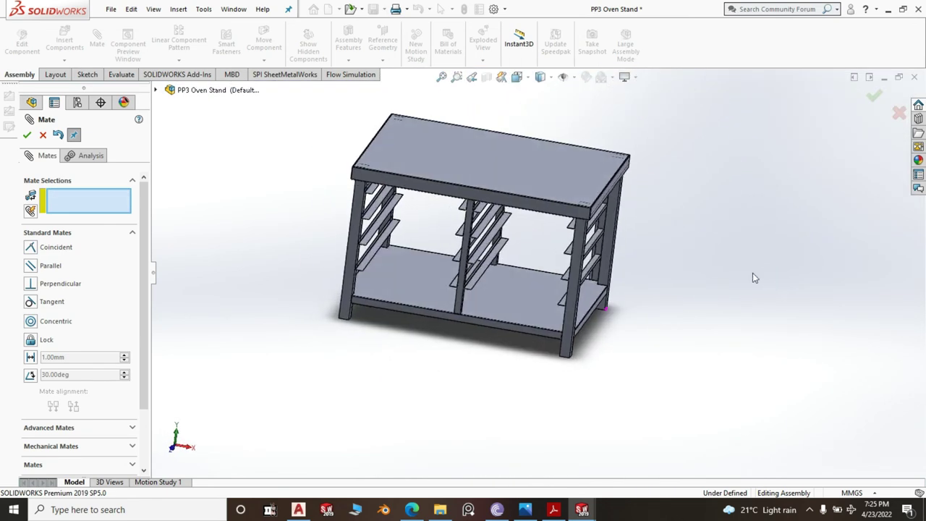
{"action": "scroll", "coordinate": [636, 211], "scroll_direction": "down", "scroll_amount": 4}
{"action": "middle_click_drag", "start_coordinate": [636, 211], "coordinate": [653, 239]}
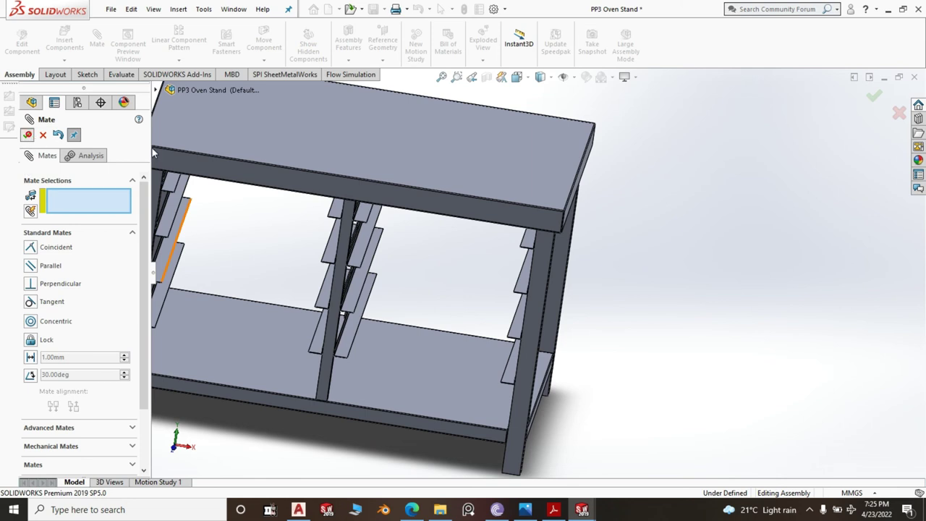
{"action": "key", "text": "Escape"}
{"action": "scroll", "coordinate": [672, 270], "scroll_direction": "up", "scroll_amount": 5}
{"action": "middle_click_drag", "start_coordinate": [680, 272], "coordinate": [501, 309]}
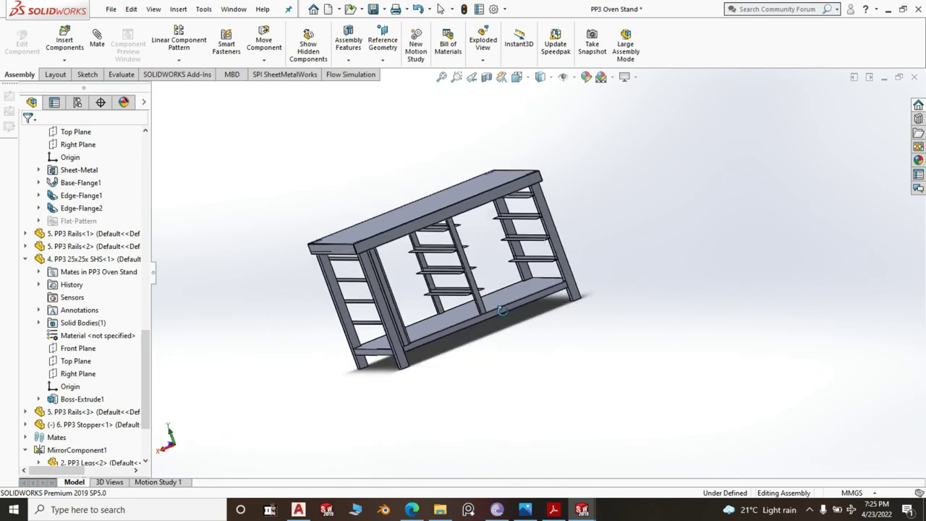
{"action": "scroll", "coordinate": [503, 307], "scroll_direction": "down", "scroll_amount": 8}
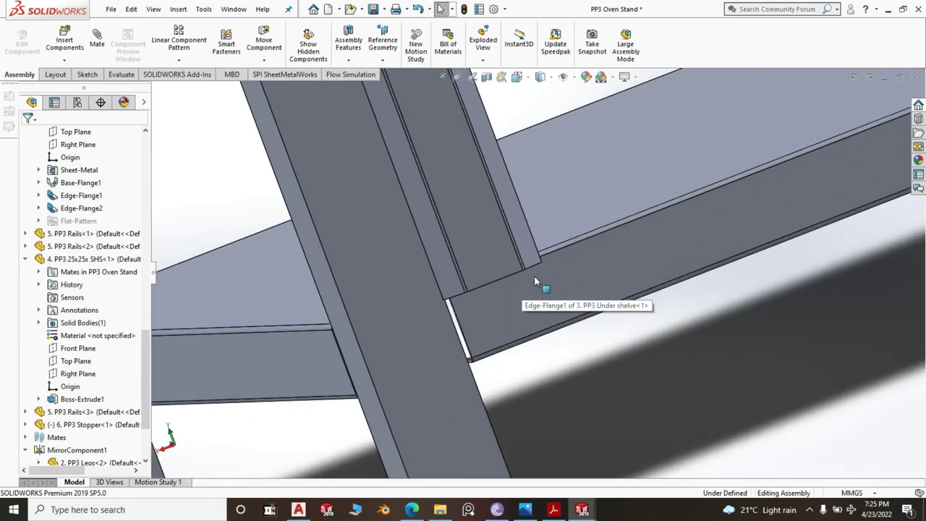
{"action": "scroll", "coordinate": [507, 300], "scroll_direction": "up", "scroll_amount": 2}
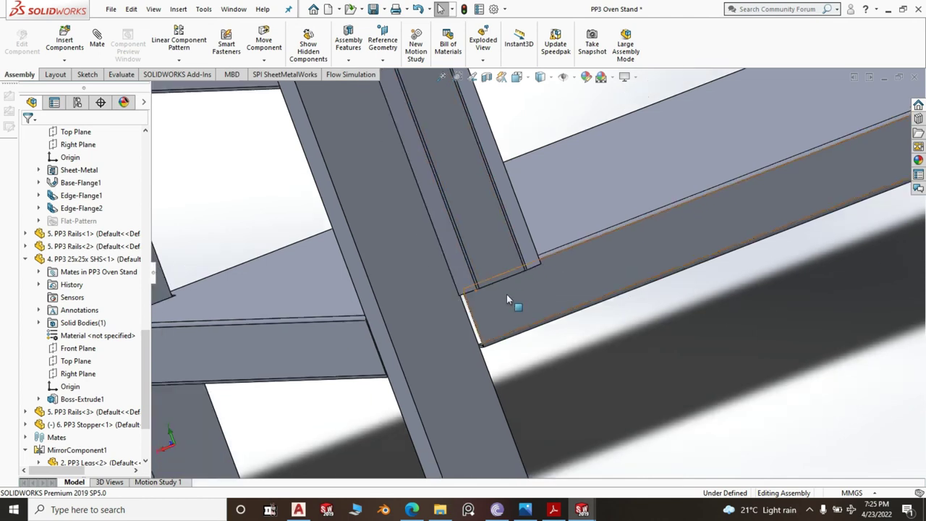
{"action": "scroll", "coordinate": [506, 299], "scroll_direction": "up", "scroll_amount": 2}
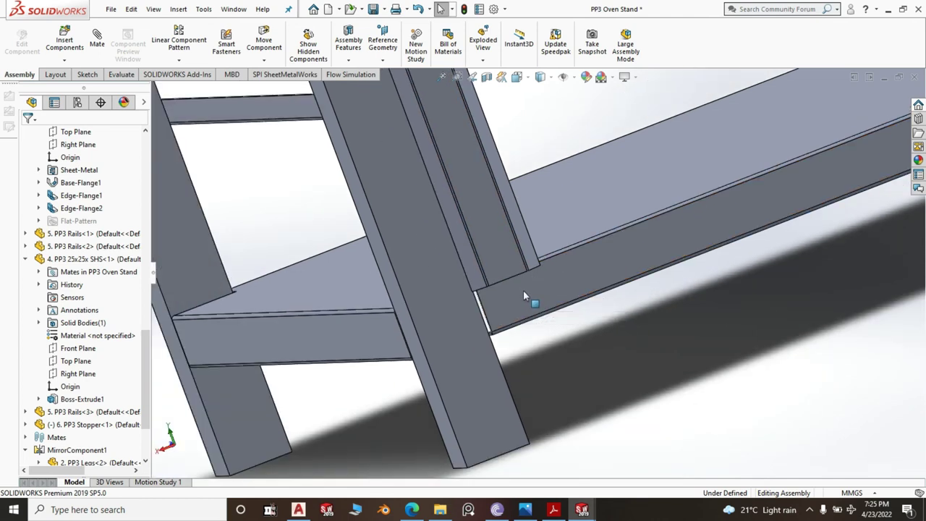
{"action": "scroll", "coordinate": [563, 340], "scroll_direction": "up", "scroll_amount": 3}
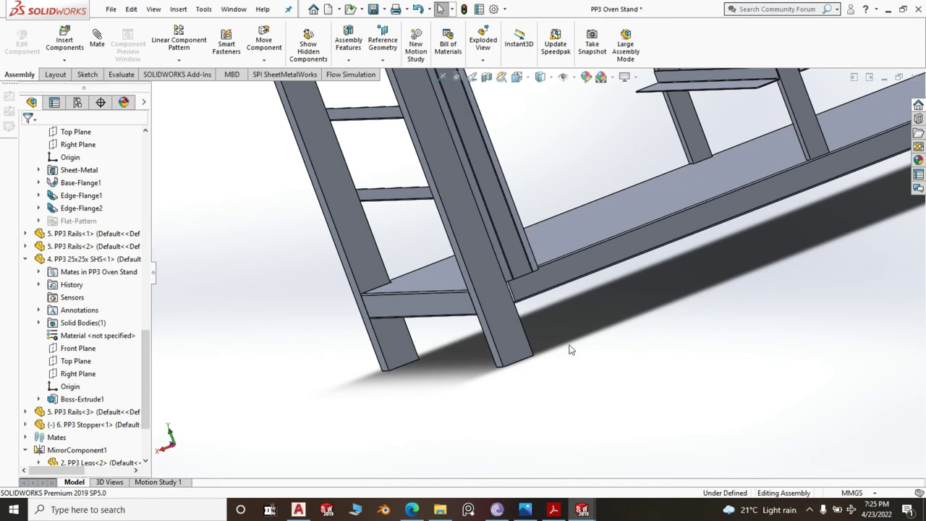
{"action": "scroll", "coordinate": [561, 289], "scroll_direction": "up", "scroll_amount": 6}
{"action": "scroll", "coordinate": [472, 192], "scroll_direction": "down", "scroll_amount": 10}
{"action": "middle_click_drag", "start_coordinate": [472, 189], "coordinate": [478, 347]}
{"action": "scroll", "coordinate": [445, 165], "scroll_direction": "up", "scroll_amount": 8}
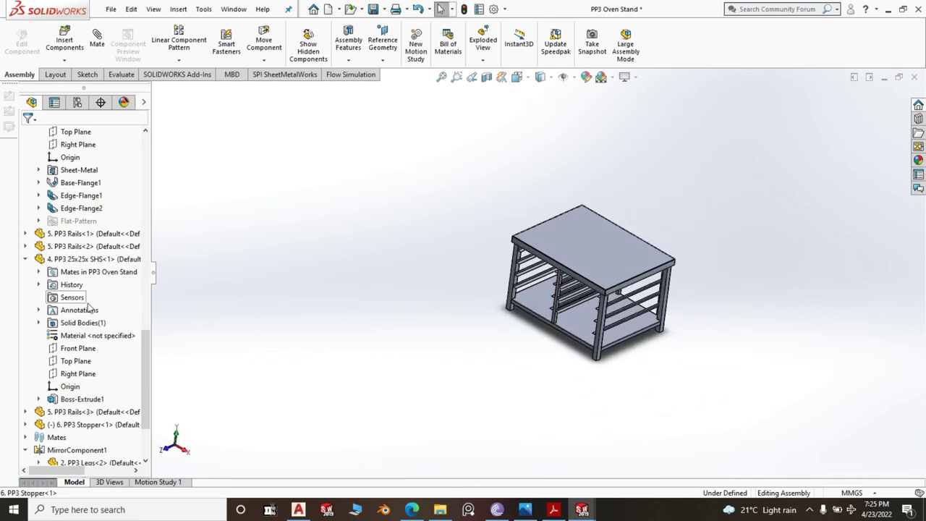
- Mirror 6. PP3 Stopper across the Right Plane of 4. PP3 25x25x SHS
{"action": "left_click", "coordinate": [78, 373]}
{"action": "left_click", "coordinate": [190, 63]}
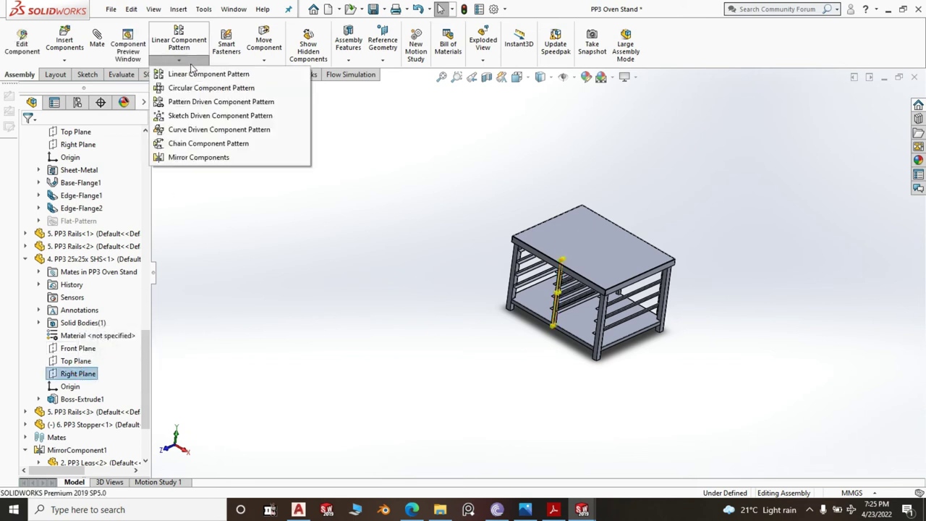
{"action": "left_click", "coordinate": [195, 157]}
{"action": "middle_click_drag", "start_coordinate": [746, 325], "coordinate": [579, 307]}
{"action": "scroll", "coordinate": [557, 305], "scroll_direction": "down", "scroll_amount": 8}
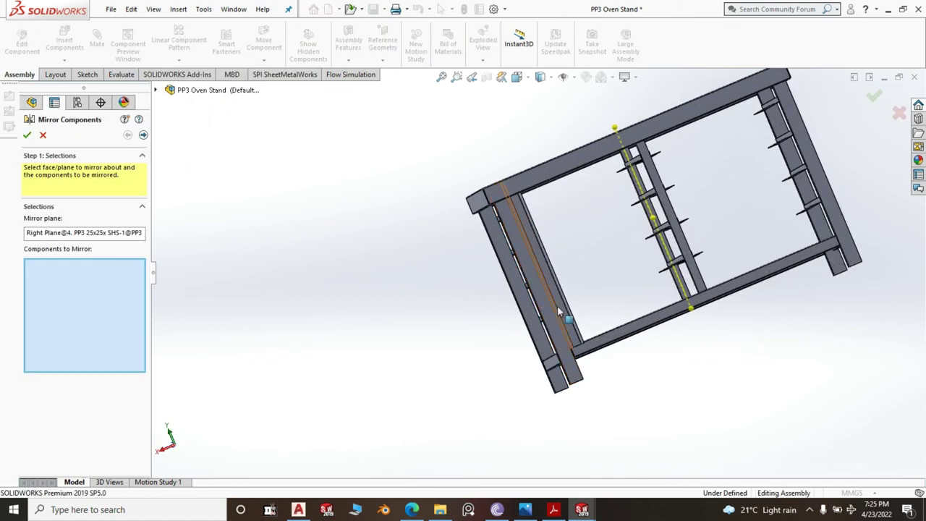
{"action": "left_click", "coordinate": [559, 297]}
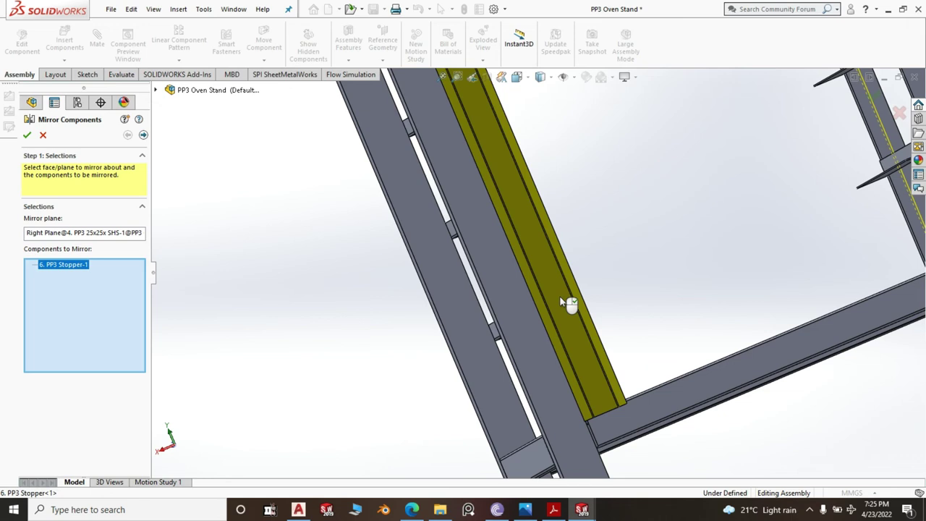
{"action": "right_click", "coordinate": [561, 297]}
- Orbit to inspect the mirrored stopper, then bring up the 6. PP3 Stopper part window
{"action": "scroll", "coordinate": [510, 299], "scroll_direction": "up", "scroll_amount": 8}
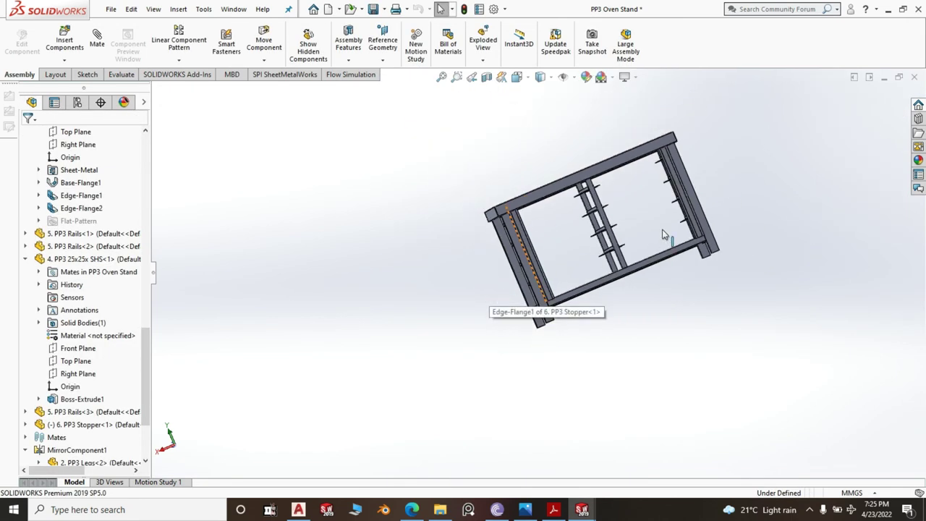
{"action": "scroll", "coordinate": [663, 235], "scroll_direction": "down", "scroll_amount": 6}
{"action": "scroll", "coordinate": [699, 197], "scroll_direction": "up", "scroll_amount": 2}
{"action": "middle_click_drag", "start_coordinate": [699, 197], "coordinate": [618, 287]}
{"action": "scroll", "coordinate": [681, 284], "scroll_direction": "down", "scroll_amount": 3}
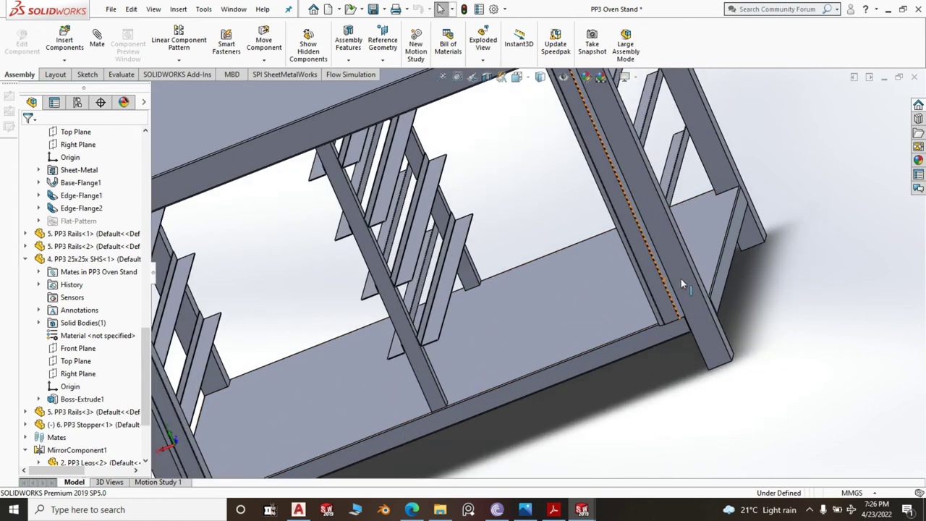
{"action": "scroll", "coordinate": [680, 284], "scroll_direction": "up", "scroll_amount": 10}
{"action": "middle_click_drag", "start_coordinate": [752, 248], "coordinate": [775, 307]}
{"action": "mouse_move", "coordinate": [583, 510]}
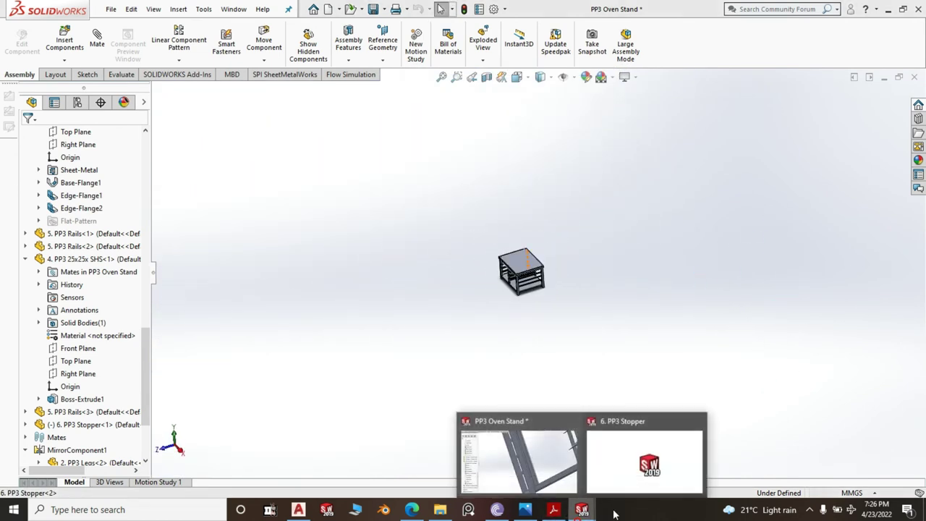
{"action": "left_click", "coordinate": [626, 485]}
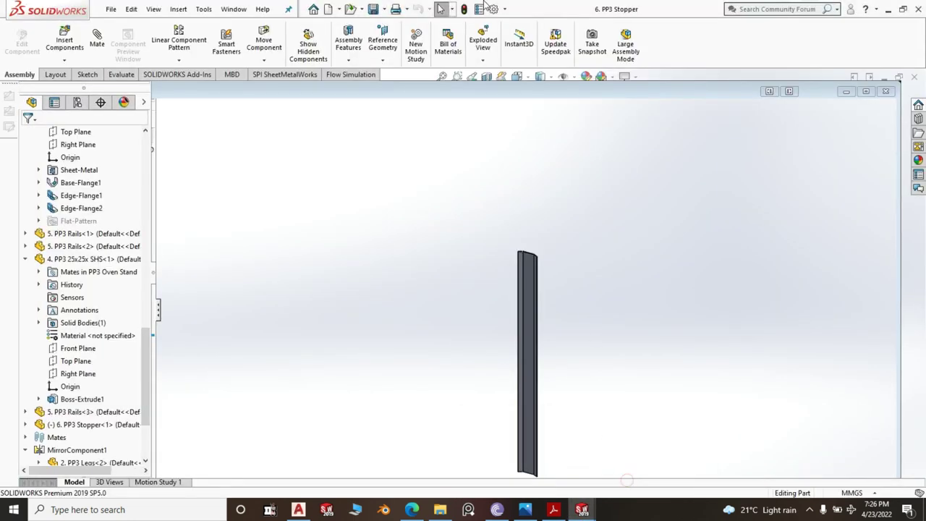
- Save the stopper as a copy named '6a. PP3 Mid Stopper' and open it
{"action": "left_click", "coordinate": [384, 8]}
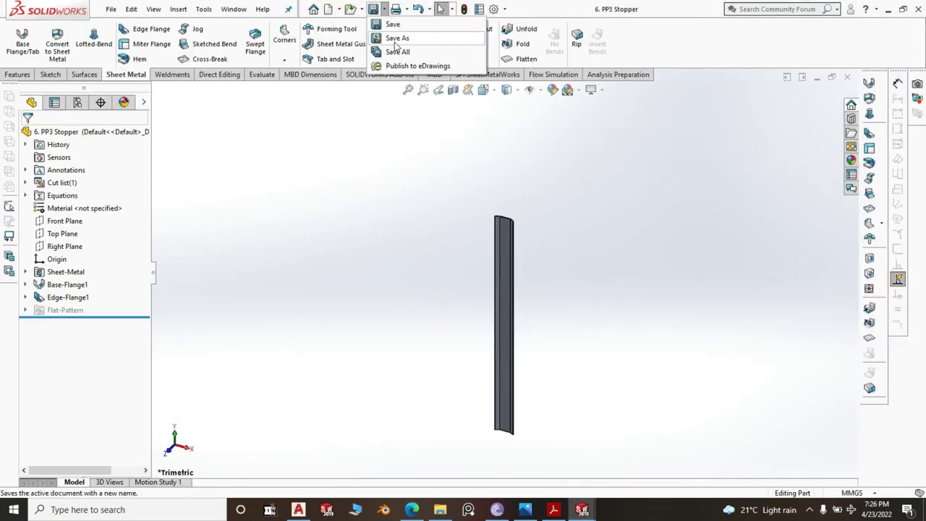
{"action": "left_click", "coordinate": [395, 44]}
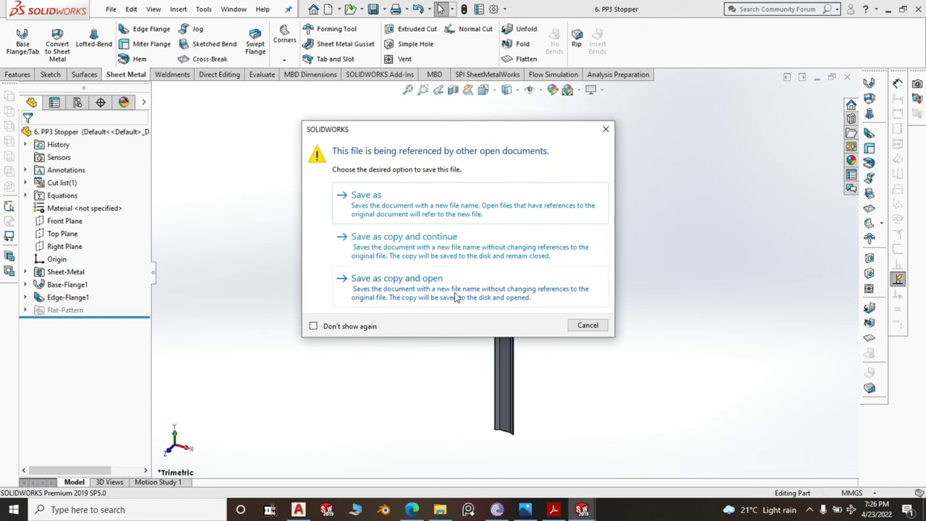
{"action": "left_click", "coordinate": [402, 289]}
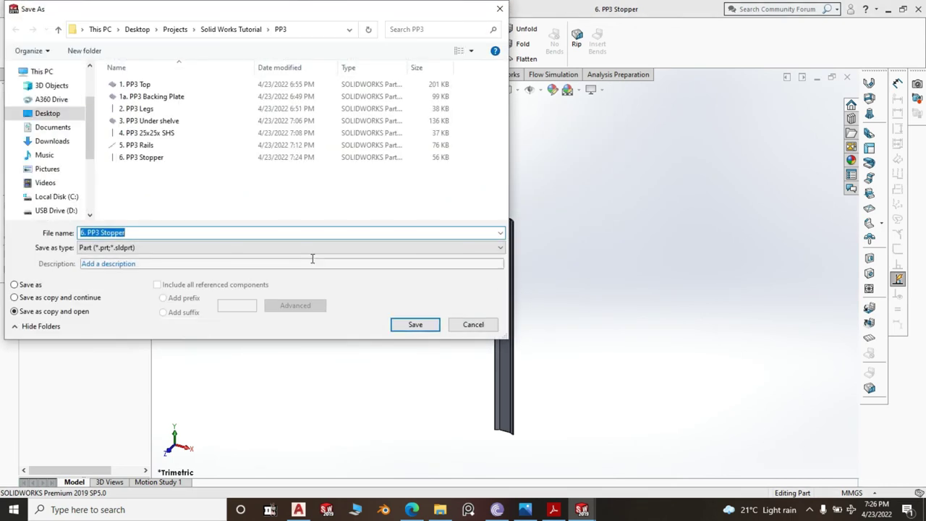
{"action": "type", "text": "6"}
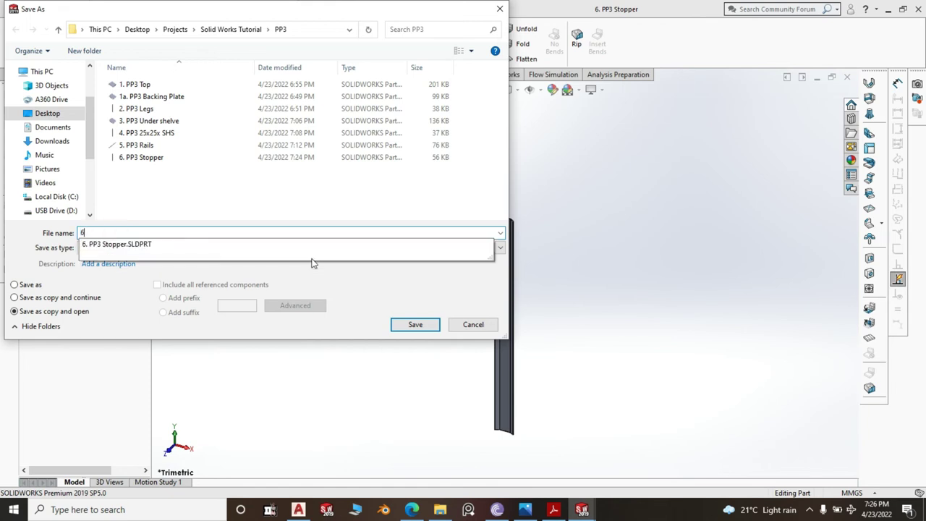
{"action": "type", "text": "a. PP3 Mid Stopper"}
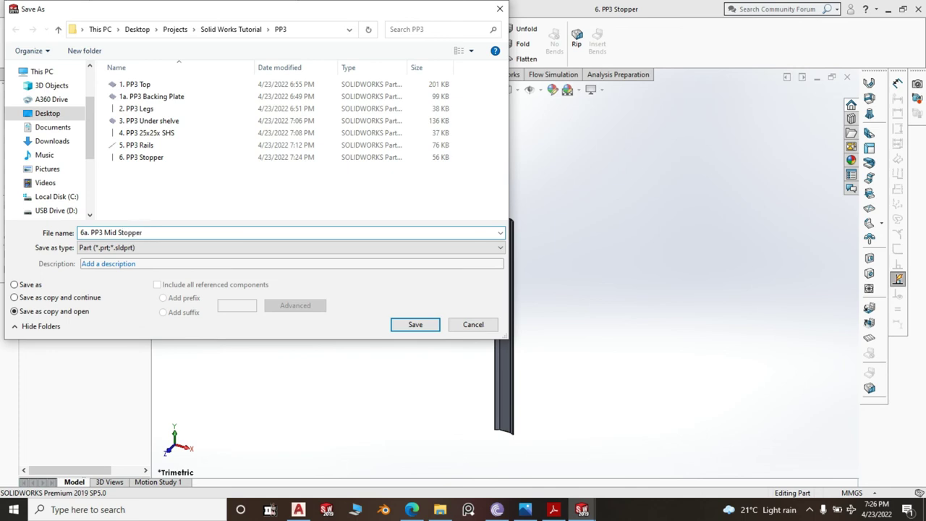
{"action": "left_click", "coordinate": [423, 324]}
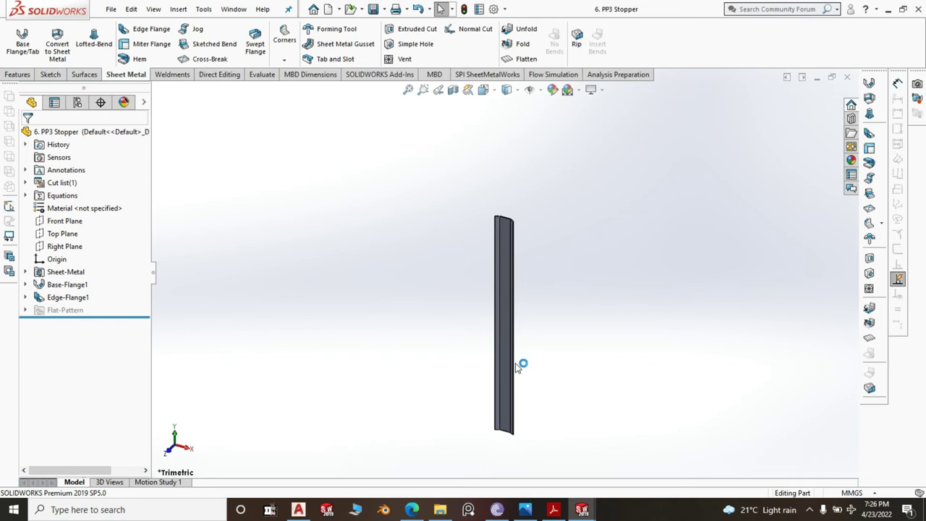
- Change the base flange sketch's 25.00 width dimension to 50 mm and rebuild
{"action": "left_click", "coordinate": [505, 310]}
{"action": "left_click", "coordinate": [555, 253]}
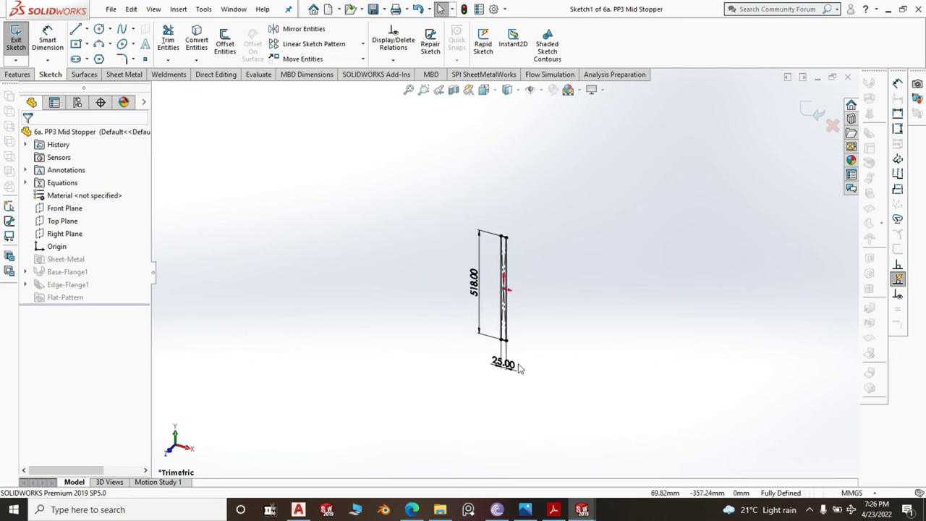
{"action": "scroll", "coordinate": [485, 351], "scroll_direction": "down", "scroll_amount": 1}
{"action": "double_click", "coordinate": [483, 338]}
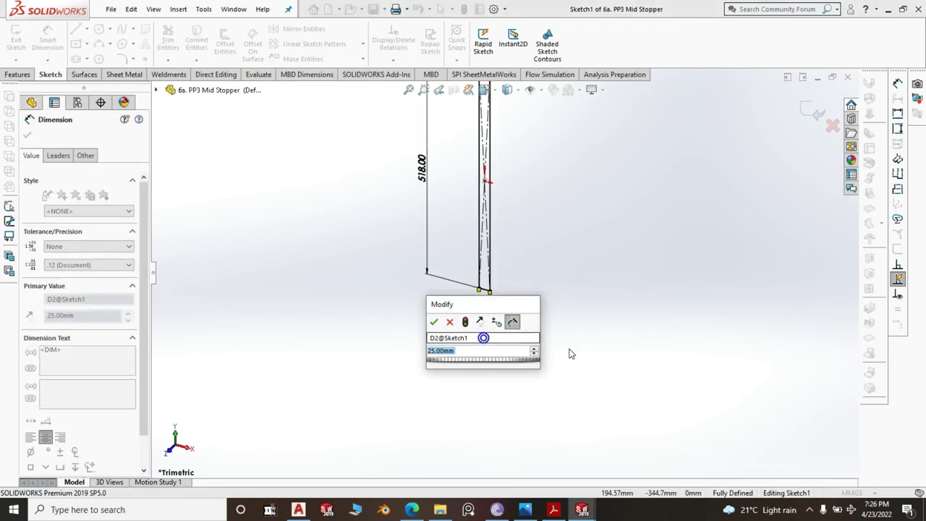
{"action": "type", "text": "50"}
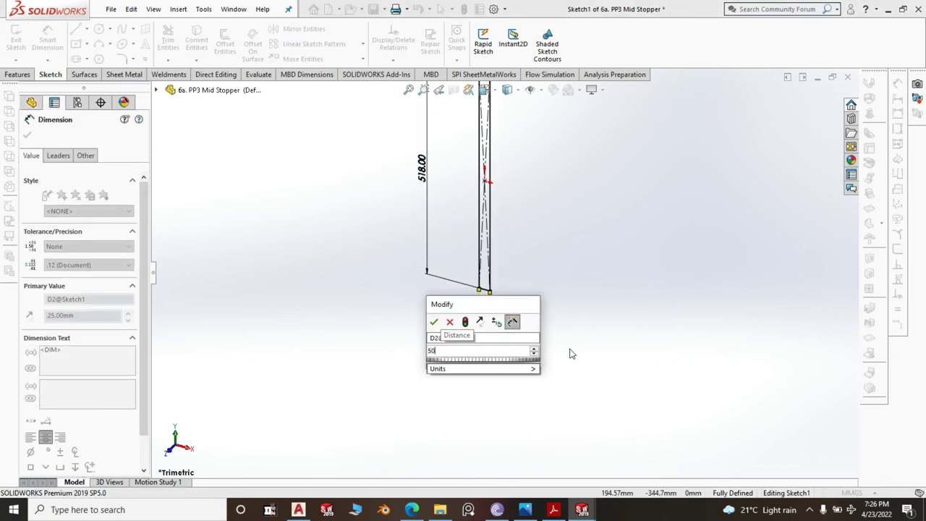
{"action": "left_click", "coordinate": [433, 321]}
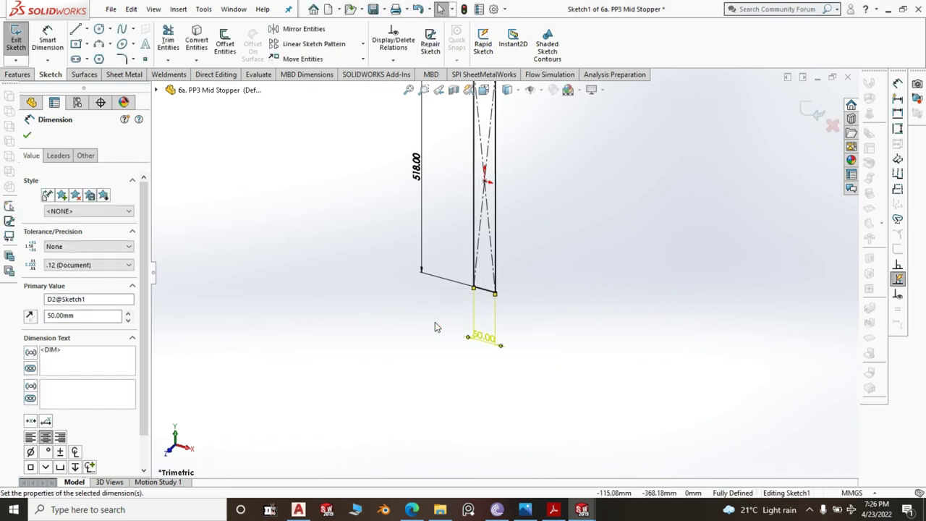
{"action": "left_click", "coordinate": [809, 114]}
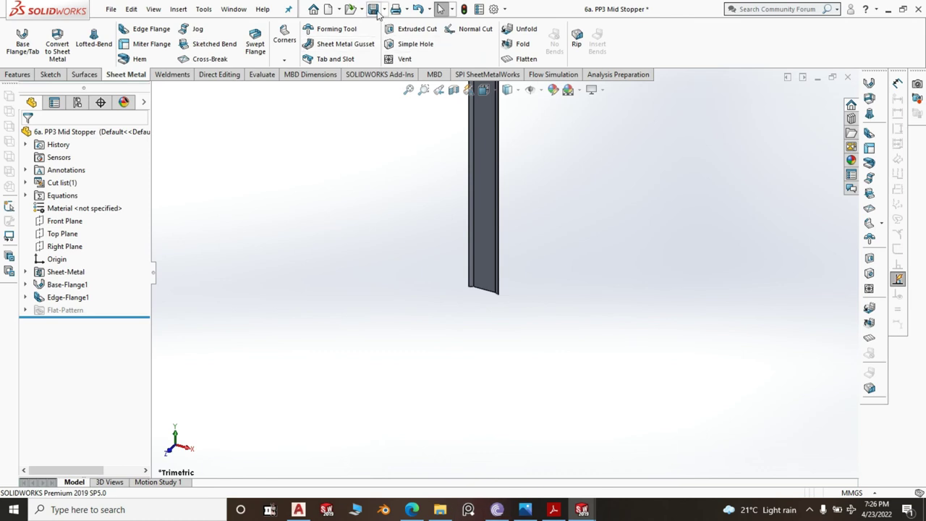
- Back in PP3 Oven Stand, insert 6a. PP3 Mid Stopper beside the frame
{"action": "mouse_move", "coordinate": [581, 512]}
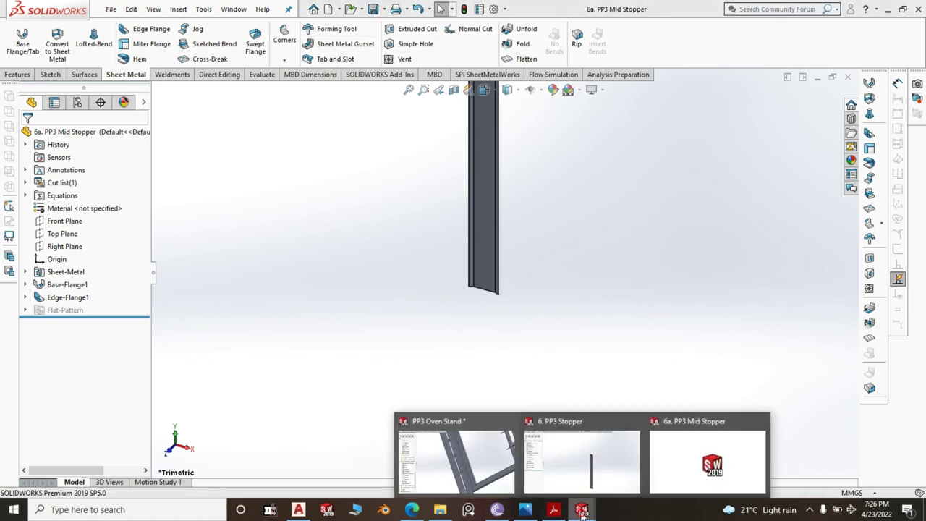
{"action": "left_click", "coordinate": [507, 472]}
{"action": "left_click", "coordinate": [506, 471]}
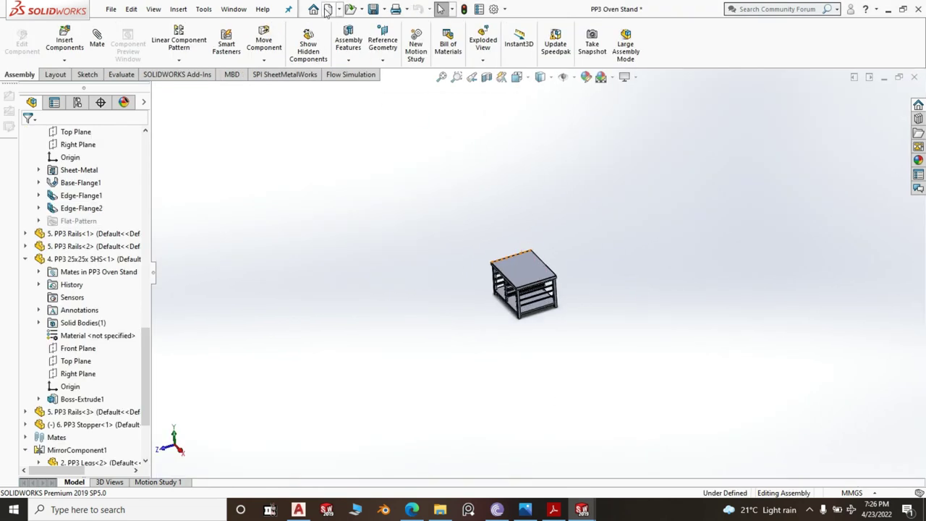
{"action": "left_click", "coordinate": [63, 38]}
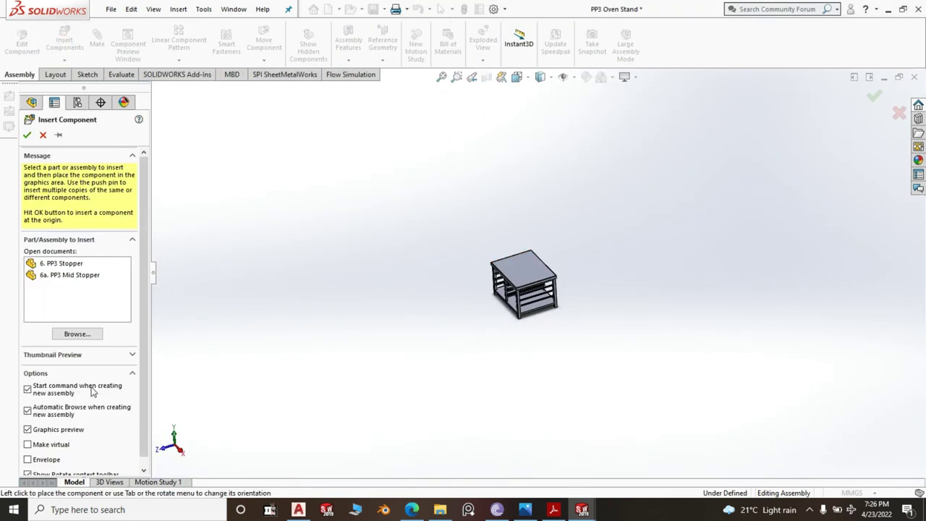
{"action": "left_click", "coordinate": [79, 275]}
{"action": "scroll", "coordinate": [579, 286], "scroll_direction": "up", "scroll_amount": 4}
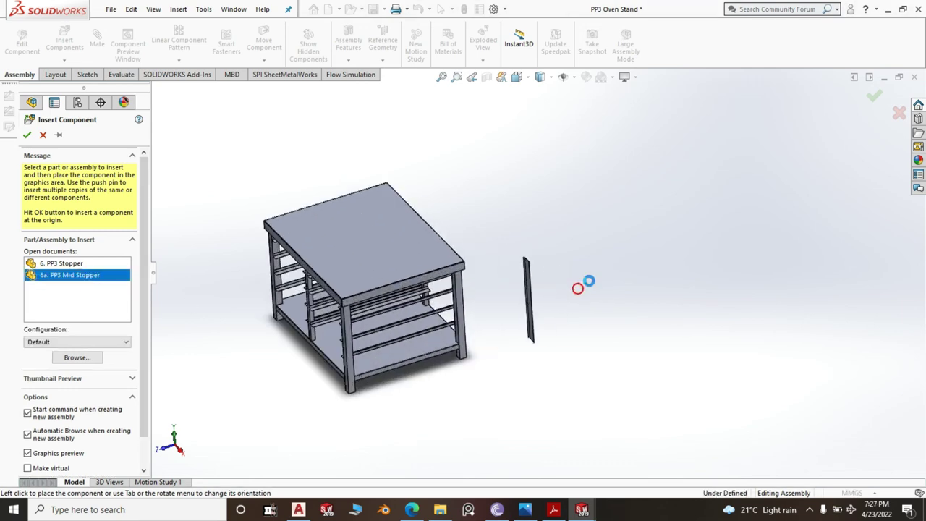
{"action": "left_click", "coordinate": [622, 289]}
{"action": "middle_click_drag", "start_coordinate": [609, 354], "coordinate": [509, 332]}
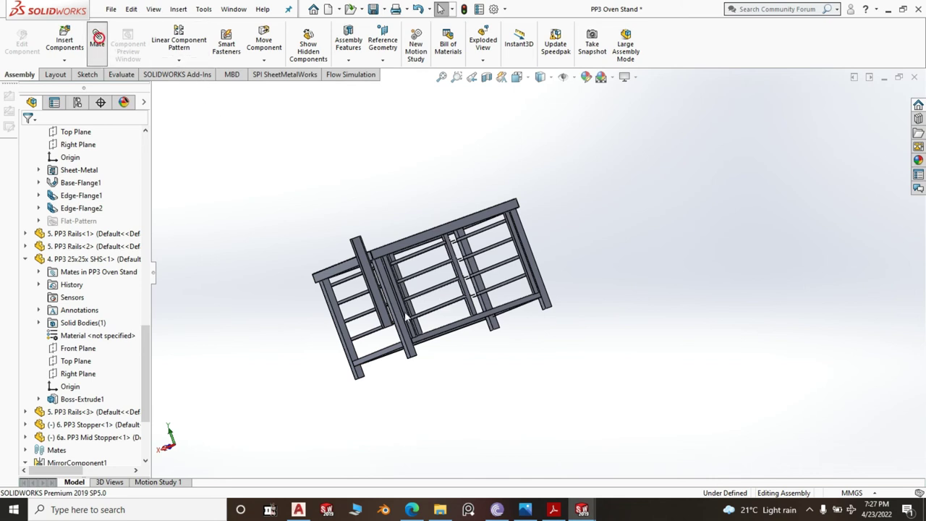
- Mate the mid stopper's face coincident with the PP3 Stopper face
{"action": "scroll", "coordinate": [396, 325], "scroll_direction": "up", "scroll_amount": 10}
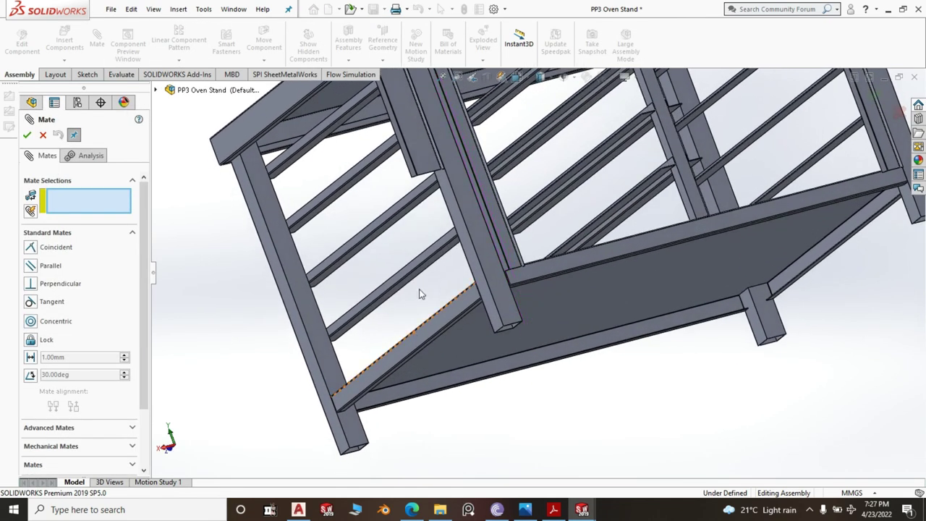
{"action": "scroll", "coordinate": [436, 316], "scroll_direction": "up", "scroll_amount": 8}
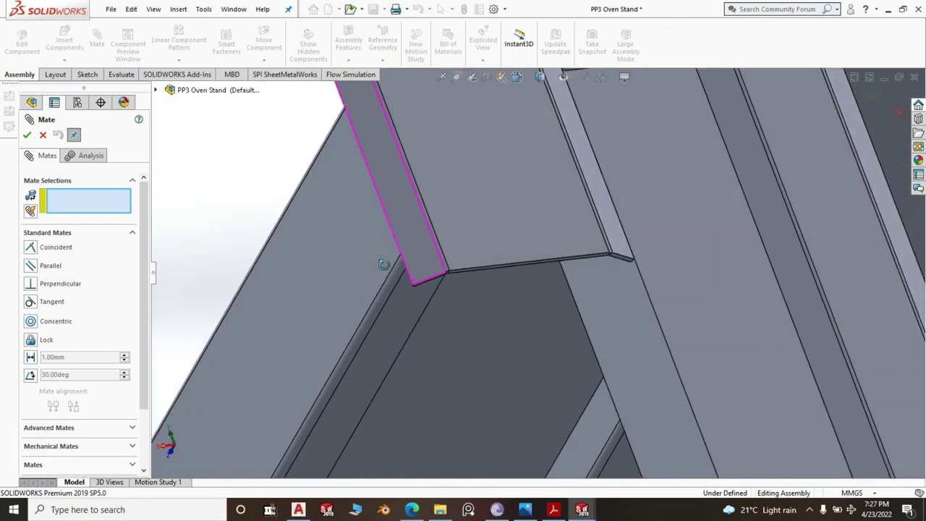
{"action": "scroll", "coordinate": [482, 282], "scroll_direction": "up", "scroll_amount": 3}
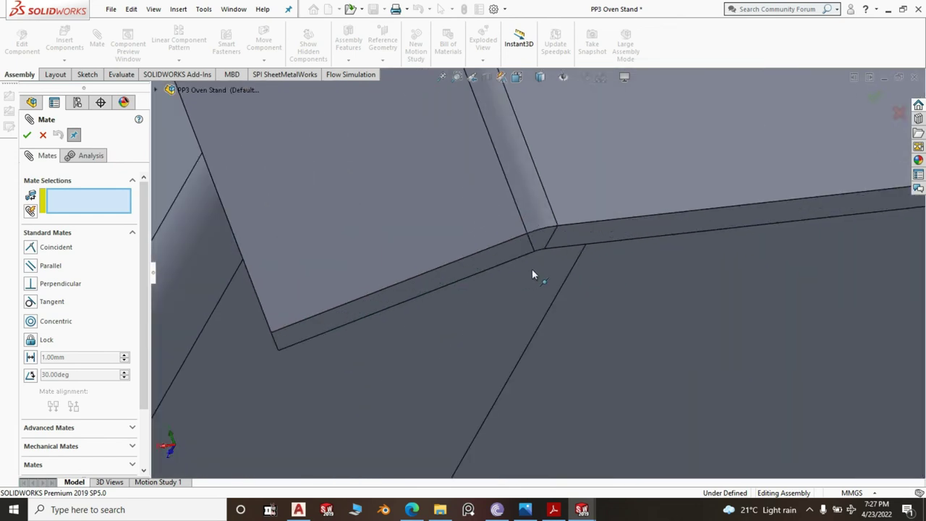
{"action": "left_click", "coordinate": [592, 231]}
{"action": "middle_click_drag", "start_coordinate": [409, 275], "coordinate": [389, 277]}
{"action": "scroll", "coordinate": [371, 273], "scroll_direction": "up", "scroll_amount": 8}
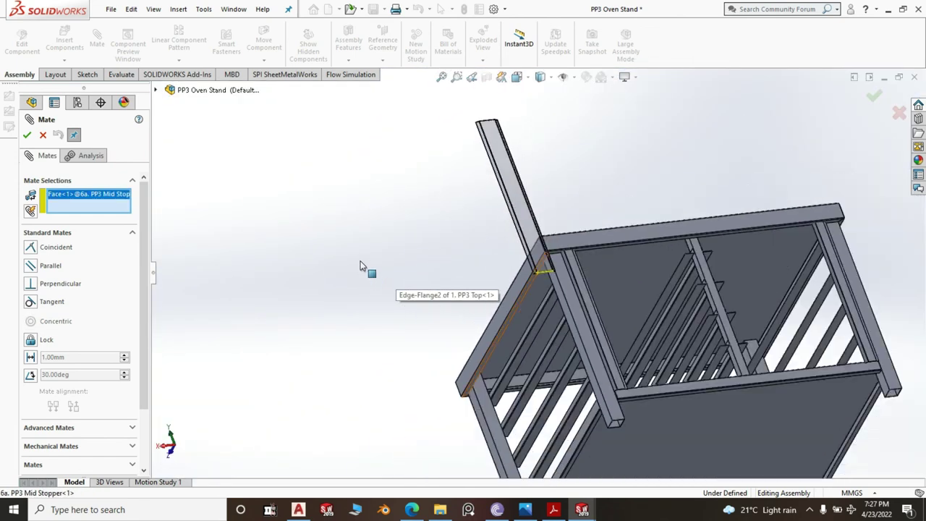
{"action": "scroll", "coordinate": [550, 304], "scroll_direction": "down", "scroll_amount": 10}
{"action": "scroll", "coordinate": [550, 304], "scroll_direction": "down", "scroll_amount": 6}
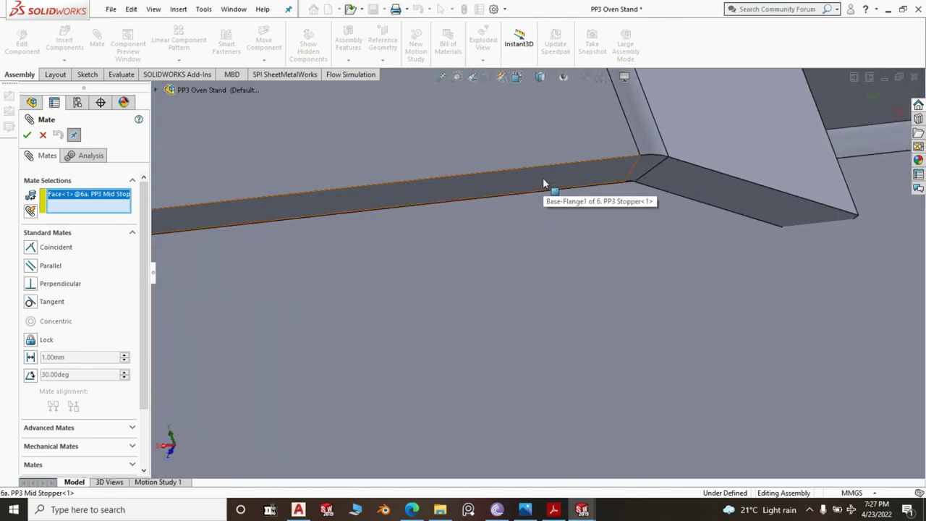
{"action": "left_click", "coordinate": [545, 181]}
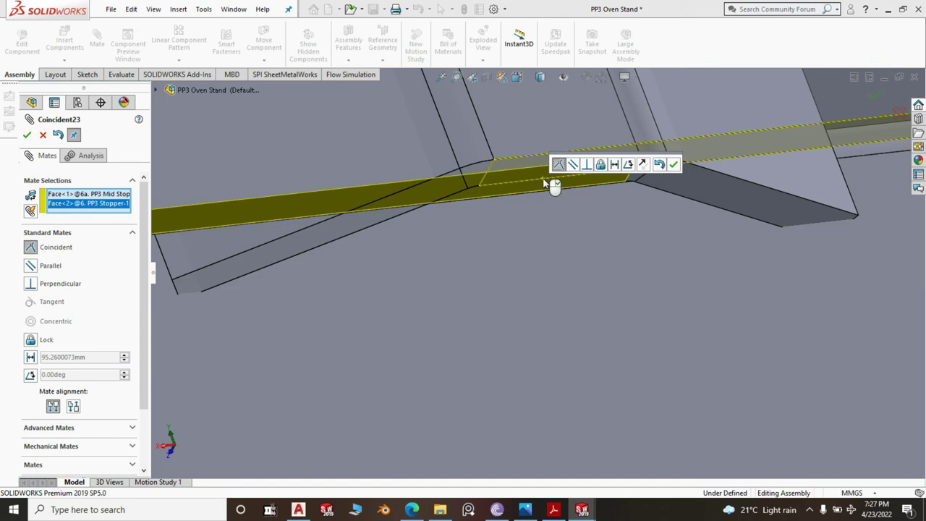
{"action": "key", "text": "Return"}
- Make the mid stopper's Right Plane coincident with PP3 Top's Right Plane to centre it
{"action": "scroll", "coordinate": [506, 229], "scroll_direction": "up", "scroll_amount": 6}
{"action": "scroll", "coordinate": [491, 264], "scroll_direction": "up", "scroll_amount": 5}
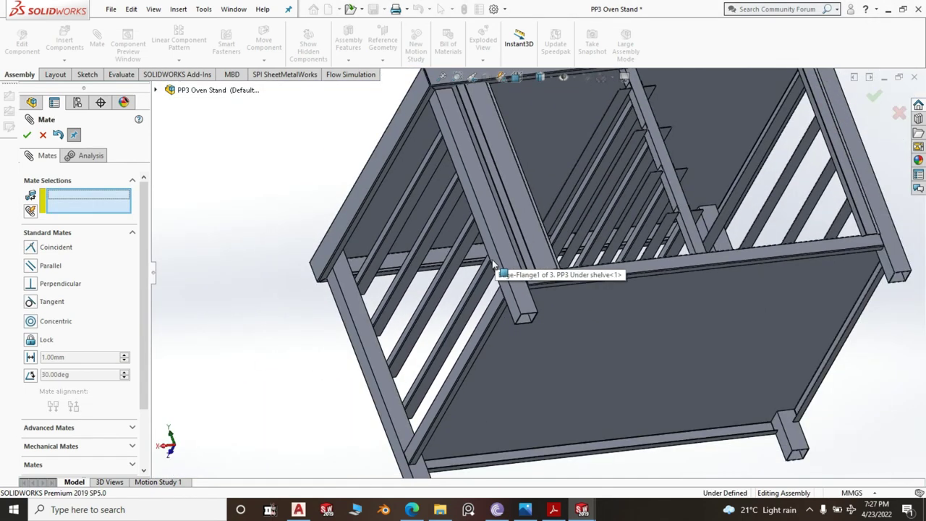
{"action": "middle_click_drag", "start_coordinate": [378, 339], "coordinate": [499, 412]}
{"action": "left_click", "coordinate": [196, 91]}
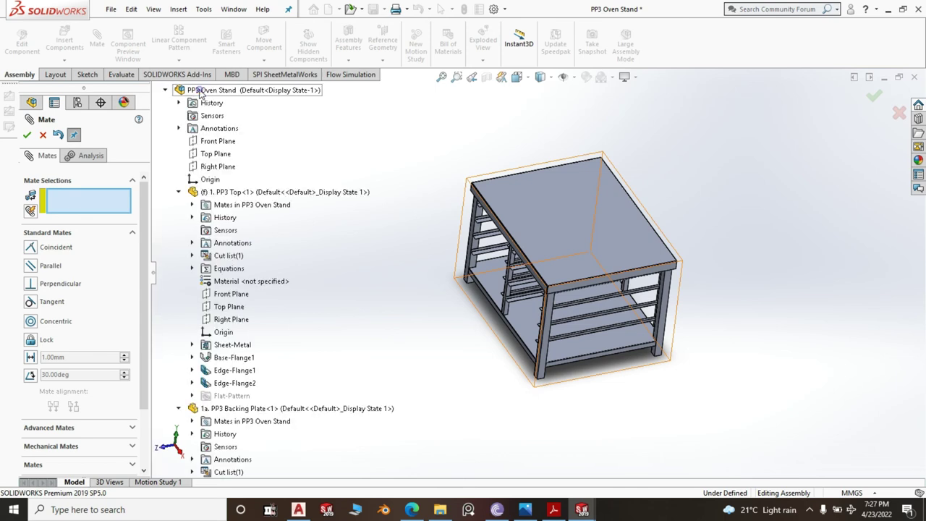
{"action": "left_click", "coordinate": [230, 321]}
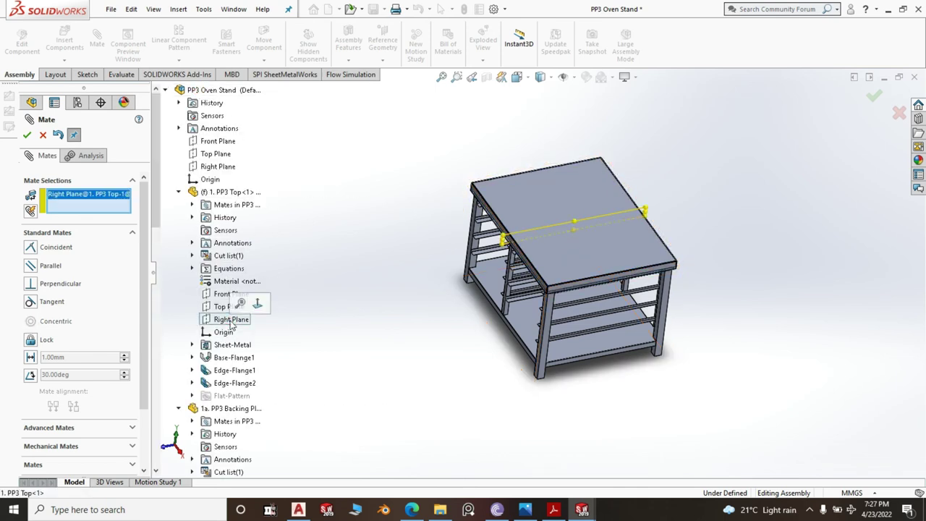
{"action": "scroll", "coordinate": [175, 422], "scroll_direction": "down", "scroll_amount": 10}
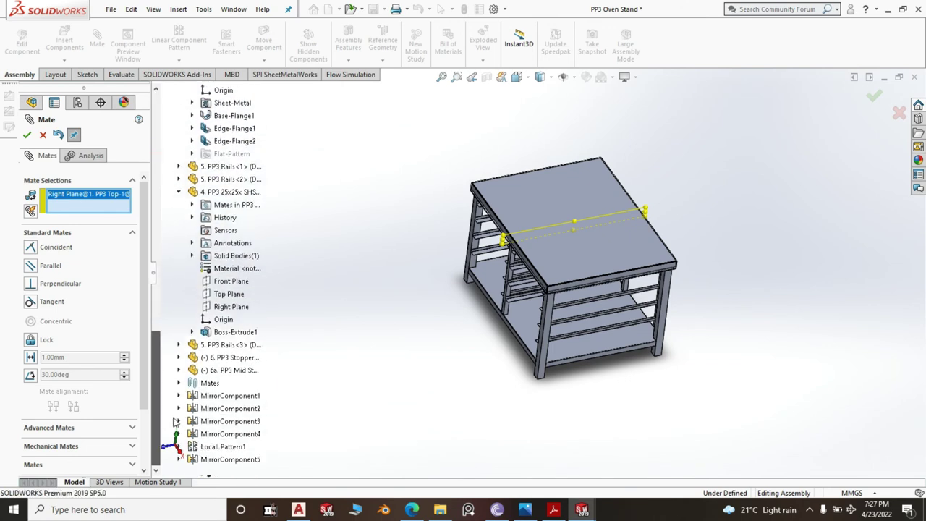
{"action": "left_click", "coordinate": [179, 369]}
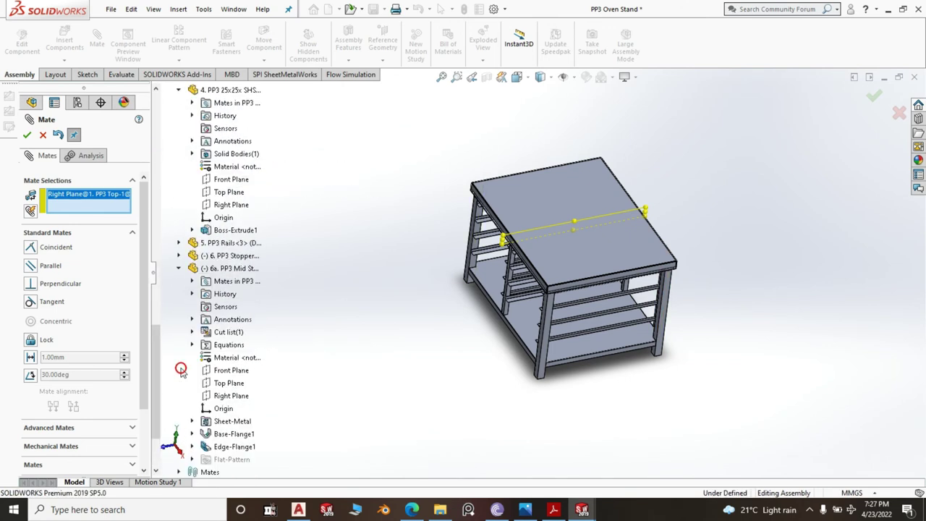
{"action": "left_click", "coordinate": [220, 396]}
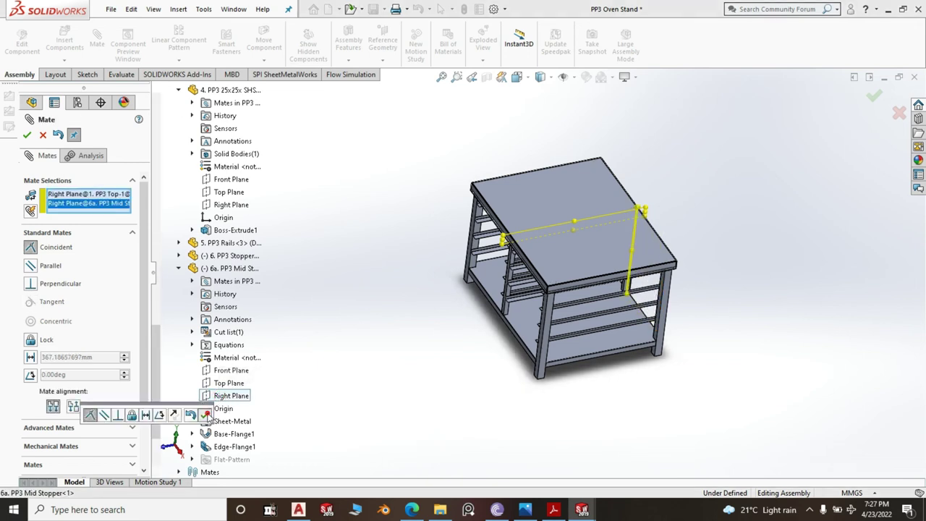
{"action": "left_click", "coordinate": [204, 414]}
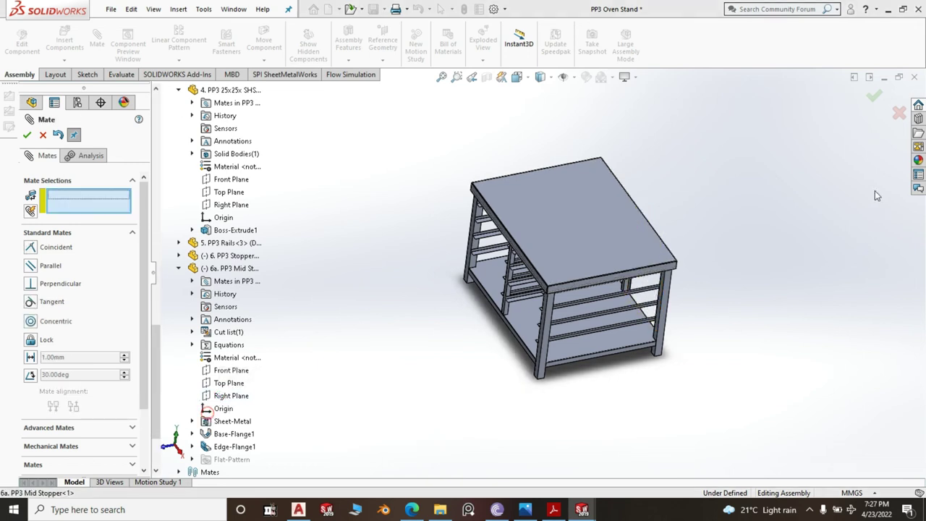
{"action": "left_click", "coordinate": [27, 137]}
{"action": "middle_click_drag", "start_coordinate": [614, 290], "coordinate": [557, 292]}
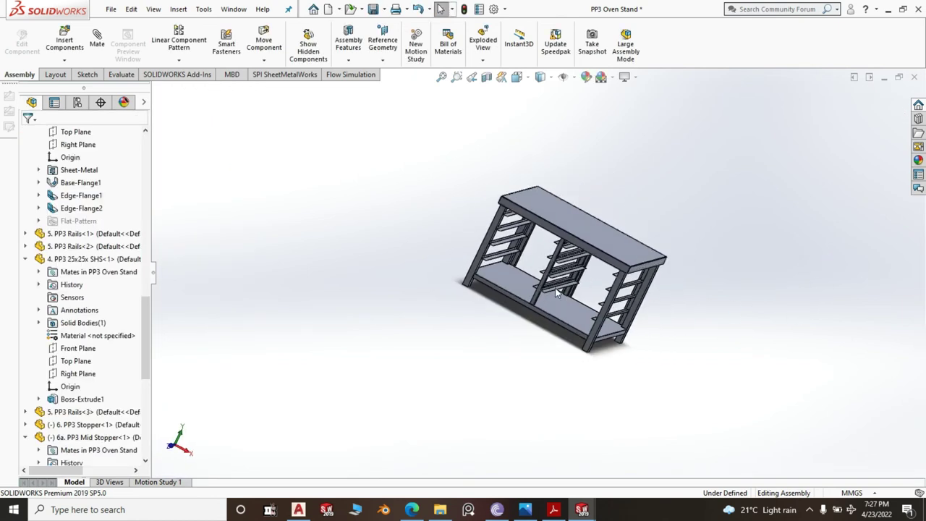
{"action": "scroll", "coordinate": [556, 293], "scroll_direction": "down", "scroll_amount": 3}
{"action": "middle_click_drag", "start_coordinate": [554, 324], "coordinate": [472, 367]}
{"action": "scroll", "coordinate": [575, 266], "scroll_direction": "down", "scroll_amount": 3}
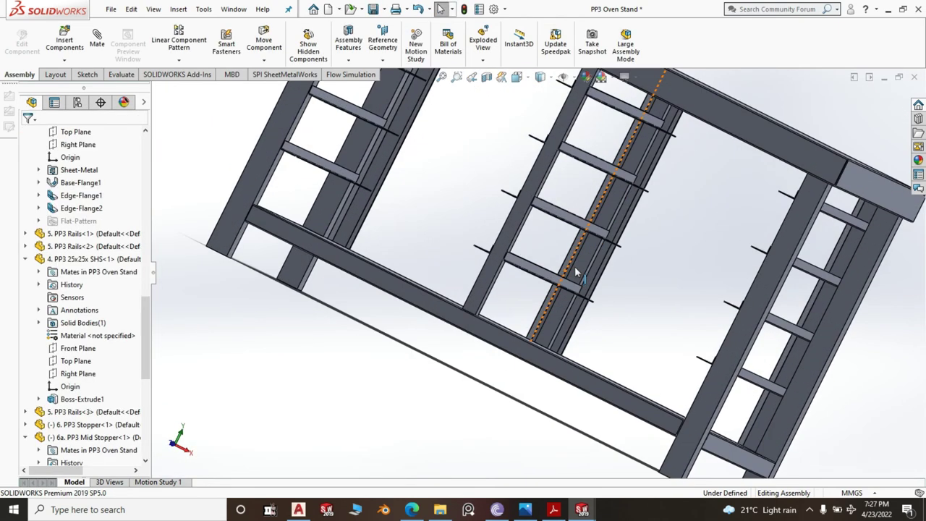
{"action": "middle_click_drag", "start_coordinate": [619, 275], "coordinate": [594, 325]}
{"action": "scroll", "coordinate": [591, 227], "scroll_direction": "down", "scroll_amount": 3}
{"action": "scroll", "coordinate": [592, 228], "scroll_direction": "down", "scroll_amount": 2}
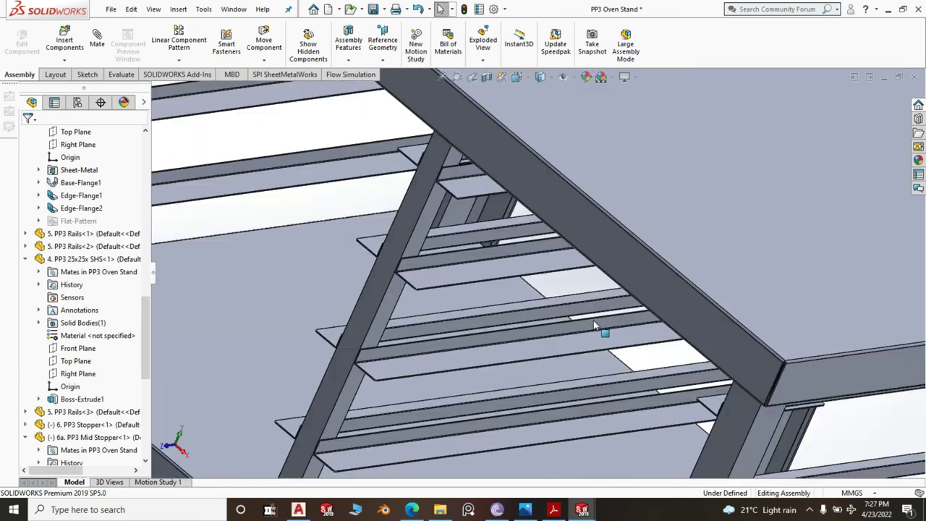
{"action": "key", "text": "ctrl+7"}
{"action": "key", "text": "space"}
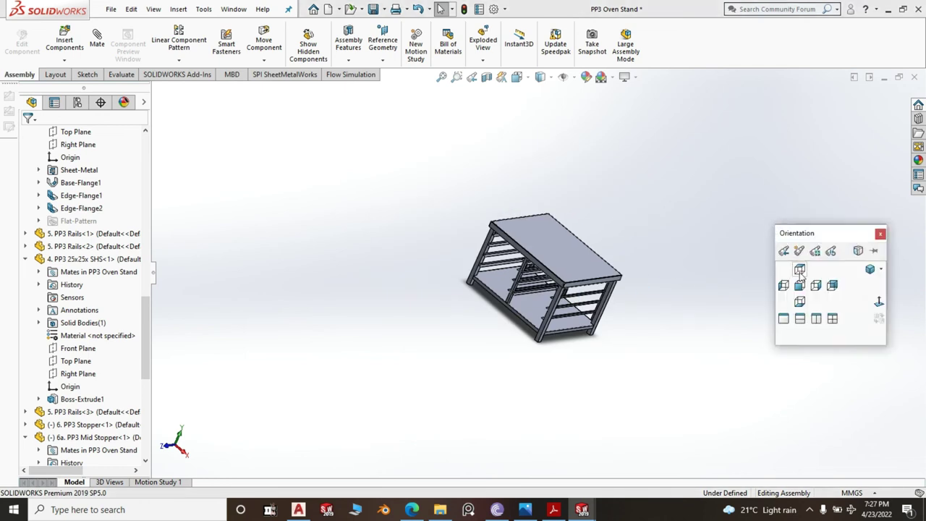
{"action": "left_click", "coordinate": [868, 270]}
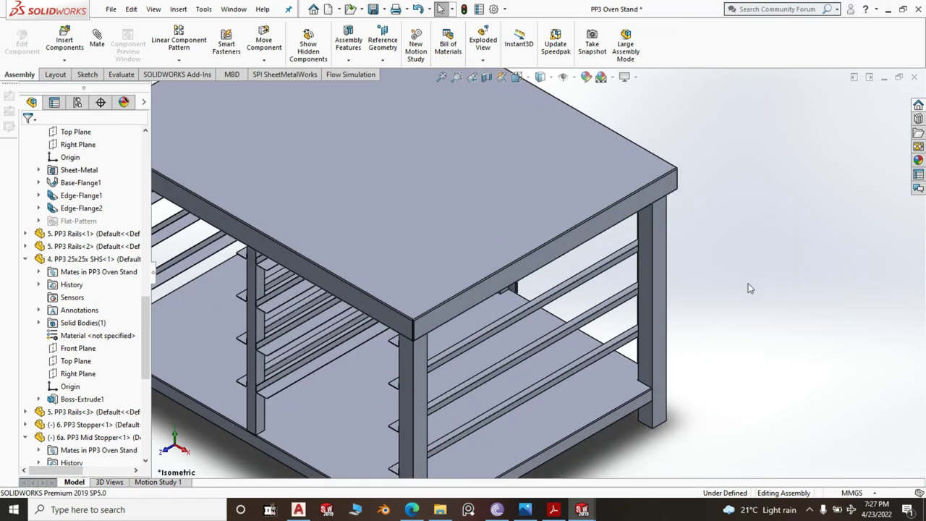
{"action": "scroll", "coordinate": [749, 287], "scroll_direction": "up", "scroll_amount": 5}
{"action": "middle_click_drag", "start_coordinate": [750, 286], "coordinate": [463, 315]}
{"action": "scroll", "coordinate": [454, 314], "scroll_direction": "down", "scroll_amount": 6}
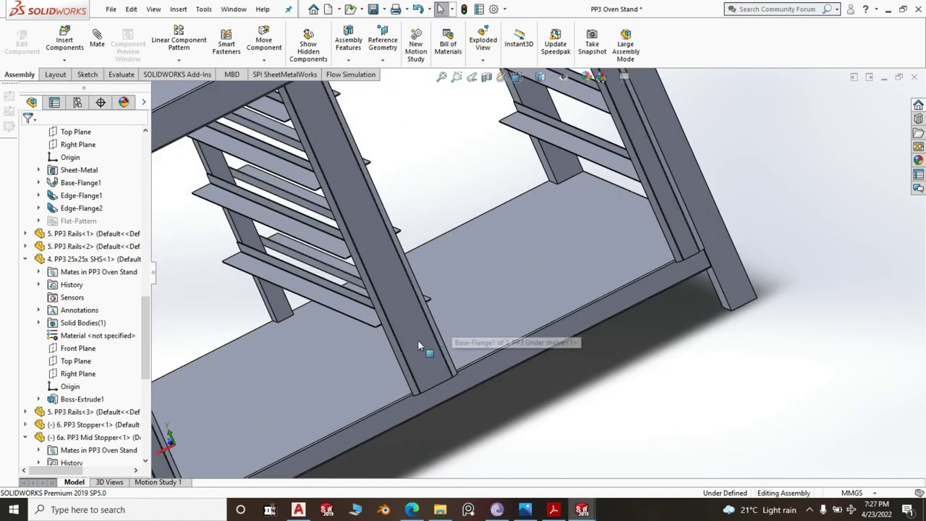
{"action": "scroll", "coordinate": [401, 332], "scroll_direction": "up", "scroll_amount": 5}
{"action": "middle_click_drag", "start_coordinate": [433, 323], "coordinate": [582, 293]}
{"action": "scroll", "coordinate": [502, 299], "scroll_direction": "down", "scroll_amount": 4}
{"action": "middle_click_drag", "start_coordinate": [502, 299], "coordinate": [501, 330]}
{"action": "scroll", "coordinate": [501, 330], "scroll_direction": "up", "scroll_amount": 5}
{"action": "key", "text": "space"}
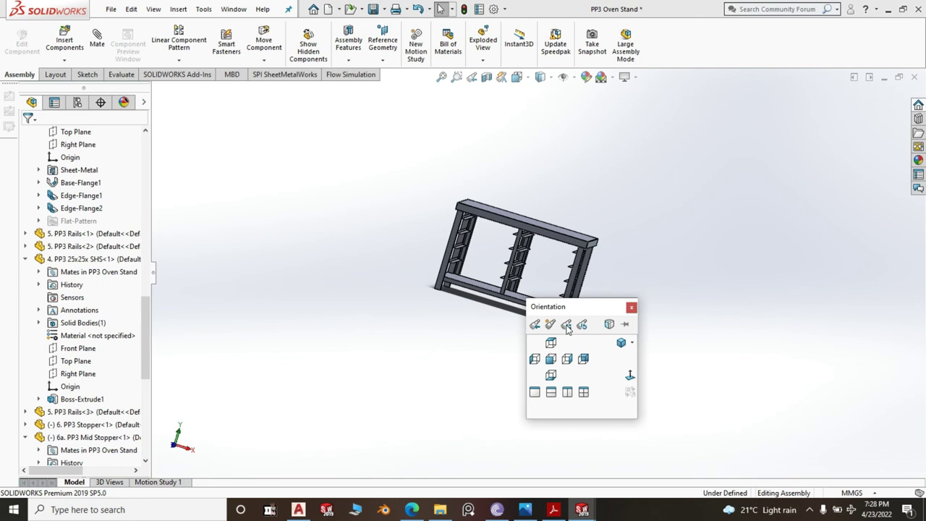
{"action": "left_click", "coordinate": [621, 342]}
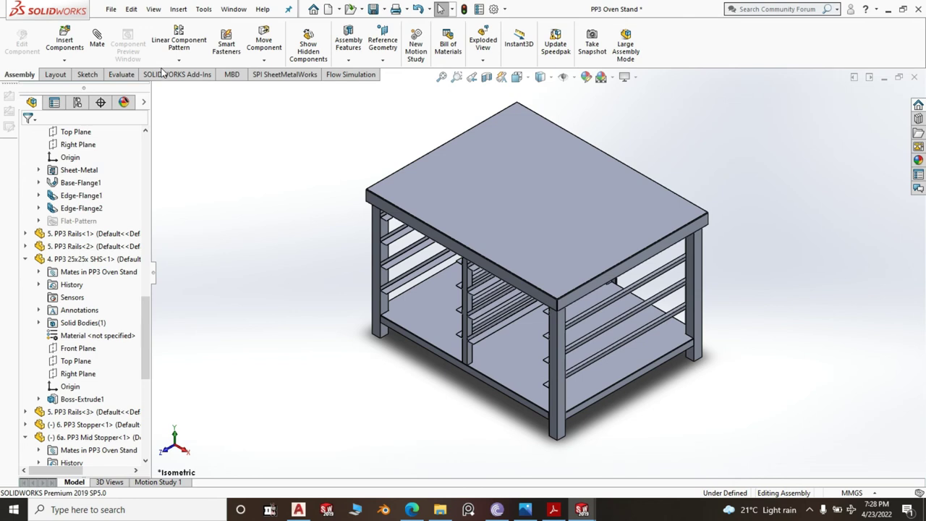
{"action": "left_click", "coordinate": [121, 75]}
- Measure between faces of PP3 Rails-3 and PP3 Rails-2: parallel, 405.1 mm apart
{"action": "left_click", "coordinate": [162, 42]}
{"action": "scroll", "coordinate": [528, 384], "scroll_direction": "down", "scroll_amount": 3}
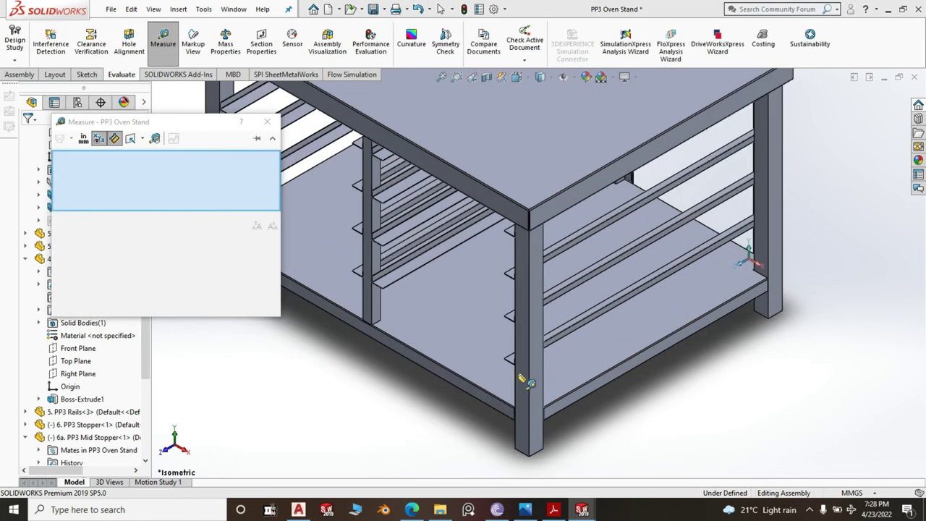
{"action": "scroll", "coordinate": [417, 306], "scroll_direction": "down", "scroll_amount": 2}
{"action": "scroll", "coordinate": [396, 267], "scroll_direction": "down", "scroll_amount": 2}
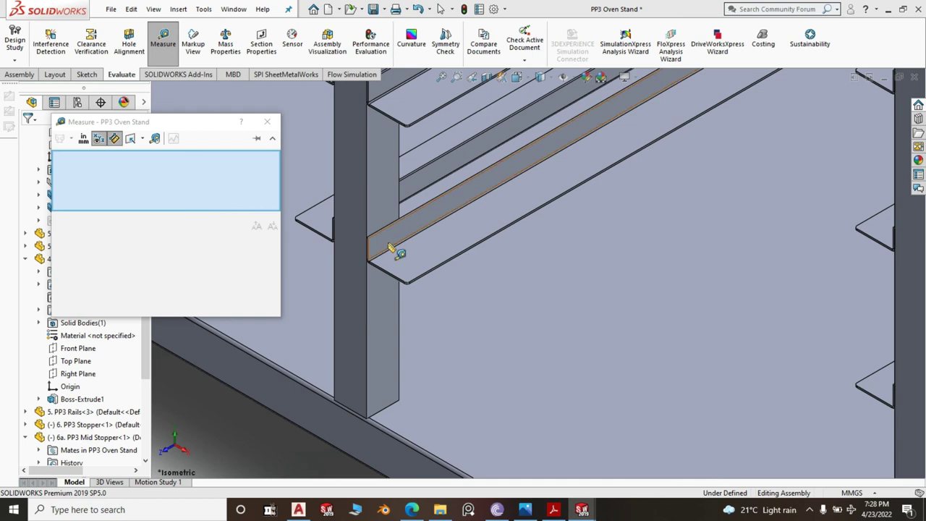
{"action": "left_click", "coordinate": [390, 249]}
{"action": "scroll", "coordinate": [394, 253], "scroll_direction": "up", "scroll_amount": 5}
{"action": "middle_click_drag", "start_coordinate": [438, 346], "coordinate": [525, 422]}
{"action": "middle_click_drag", "start_coordinate": [640, 358], "coordinate": [622, 303]}
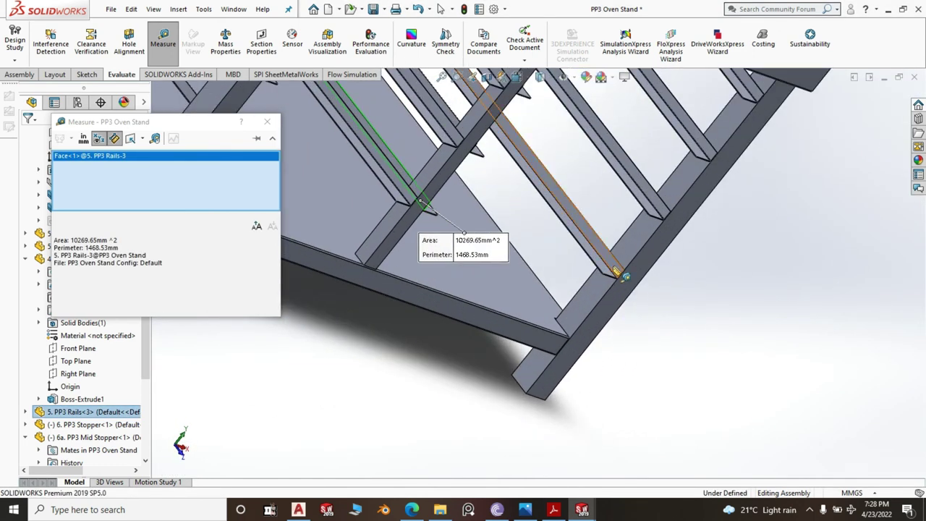
{"action": "left_click", "coordinate": [613, 266]}
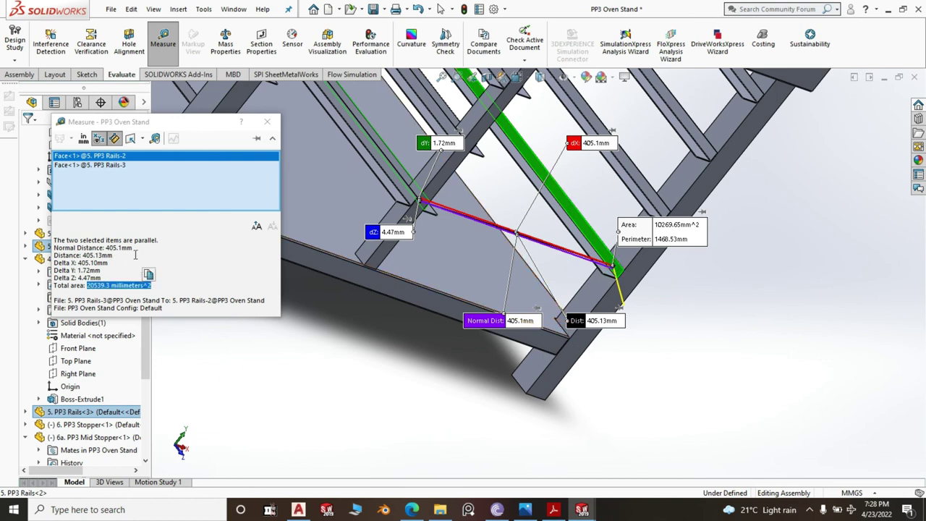
{"action": "scroll", "coordinate": [687, 371], "scroll_direction": "up", "scroll_amount": 4}
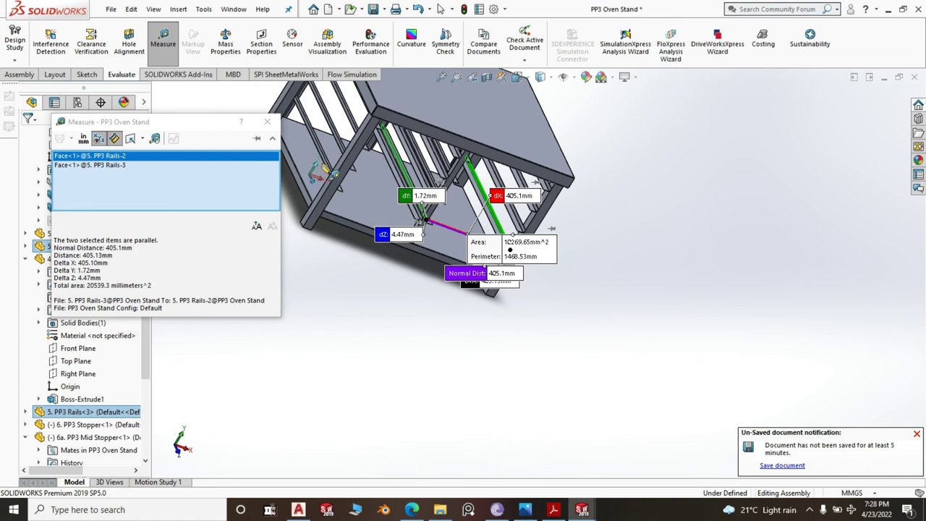
- Close the Measure dialog and orbit the stand to a new angle
{"action": "left_click", "coordinate": [267, 125]}
{"action": "middle_click_drag", "start_coordinate": [555, 267], "coordinate": [477, 237]}
{"action": "scroll", "coordinate": [505, 265], "scroll_direction": "down", "scroll_amount": 3}
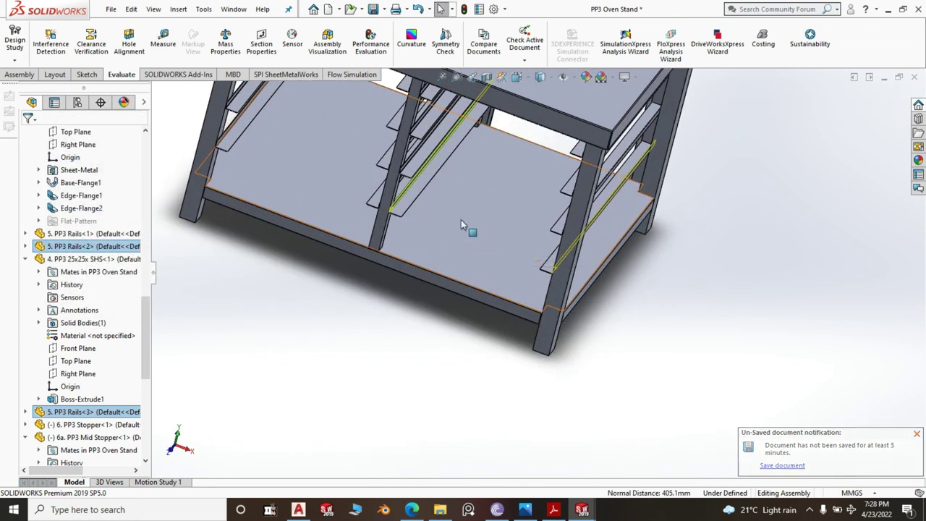
{"action": "scroll", "coordinate": [599, 289], "scroll_direction": "down", "scroll_amount": 2}
{"action": "scroll", "coordinate": [600, 321], "scroll_direction": "up", "scroll_amount": 2}
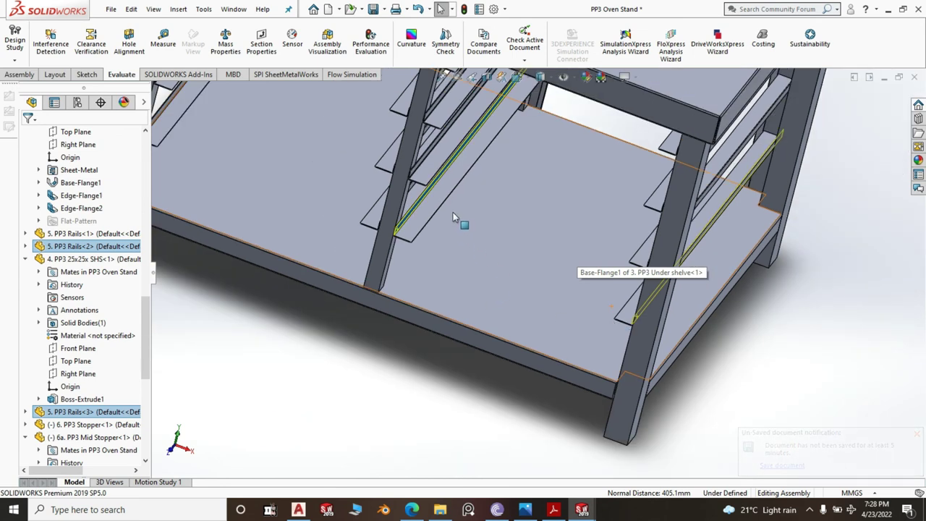
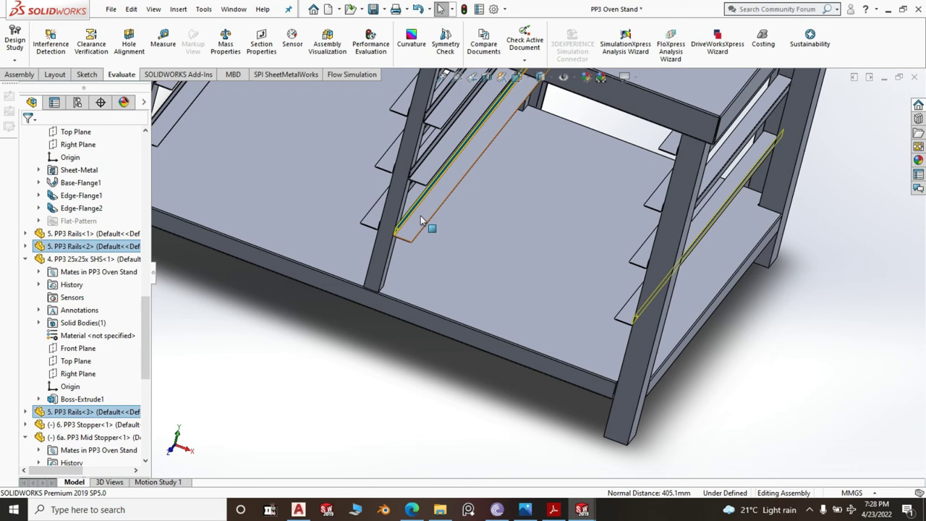
- Open the 4. PP3 25x25x SHS post part in its own window
{"action": "left_click", "coordinate": [376, 281]}
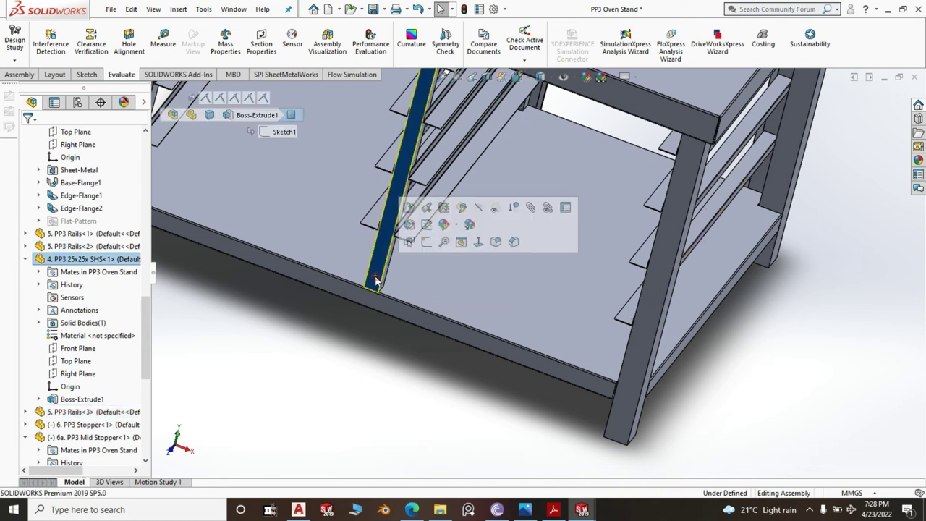
{"action": "left_click", "coordinate": [407, 211]}
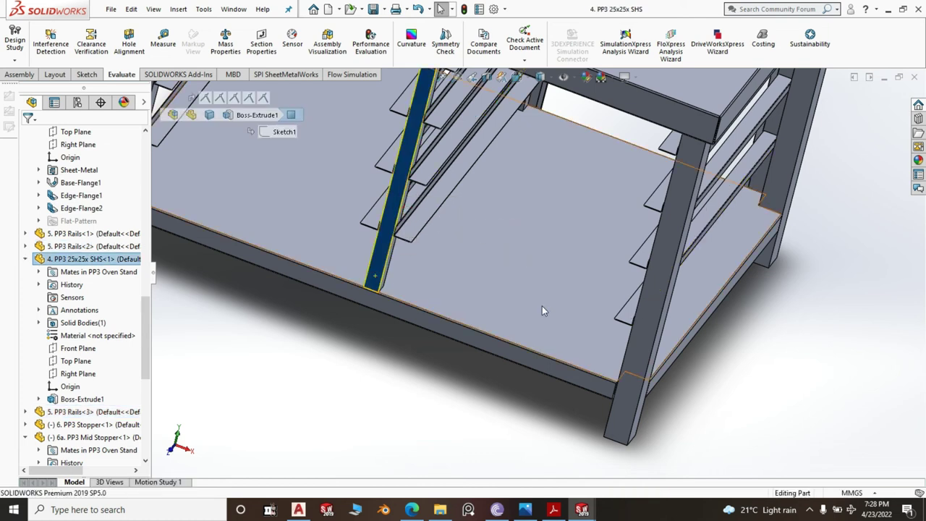
{"action": "scroll", "coordinate": [520, 317], "scroll_direction": "up", "scroll_amount": 3}
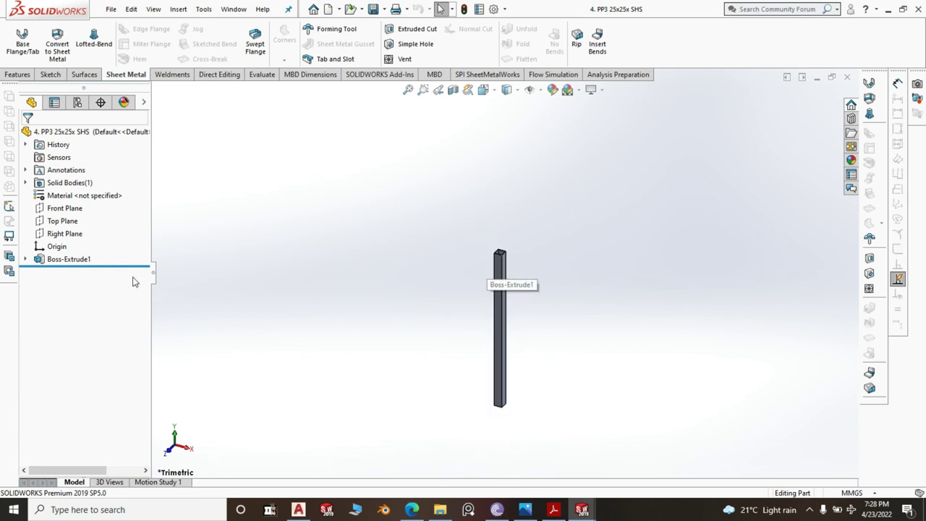
- Expand Boss-Extrude1 and edit the tube's Sketch1 square profile
{"action": "left_click", "coordinate": [25, 259]}
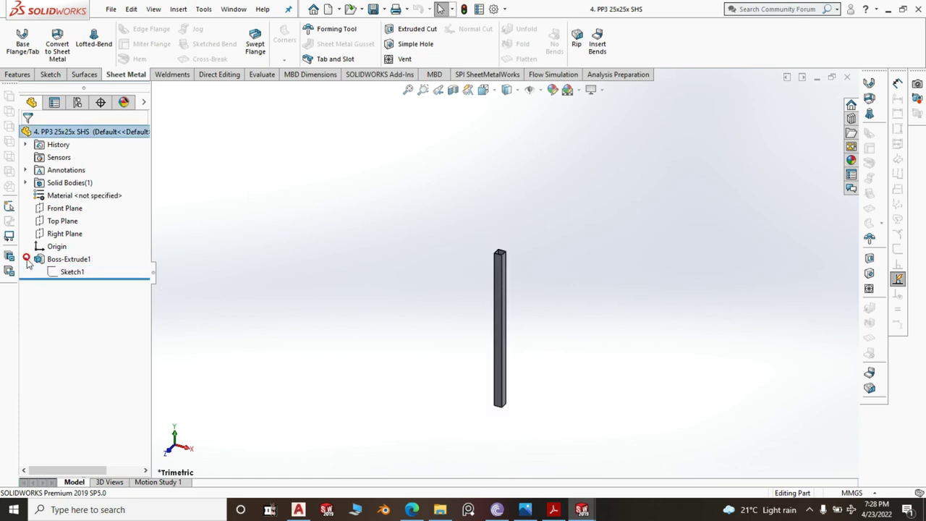
{"action": "left_click", "coordinate": [64, 273]}
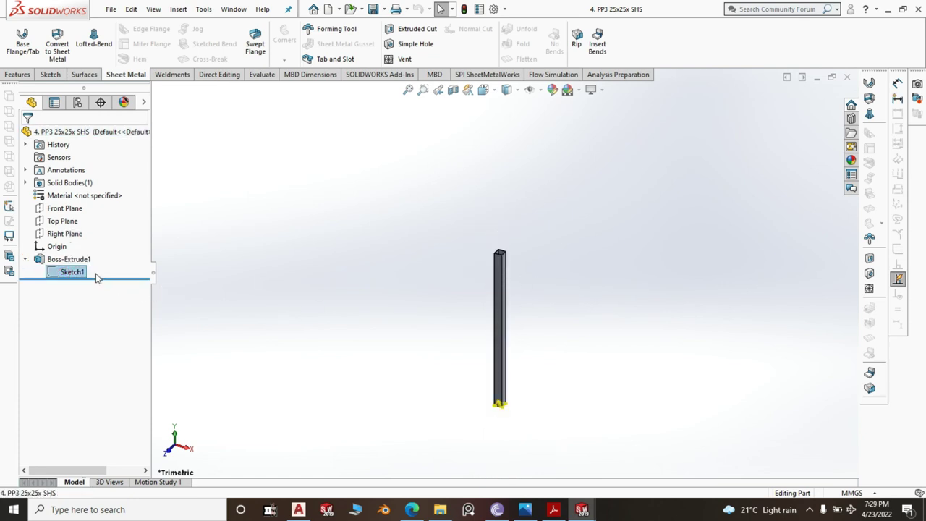
{"action": "left_click", "coordinate": [80, 272]}
{"action": "left_click", "coordinate": [252, 273]}
{"action": "left_click", "coordinate": [75, 271]}
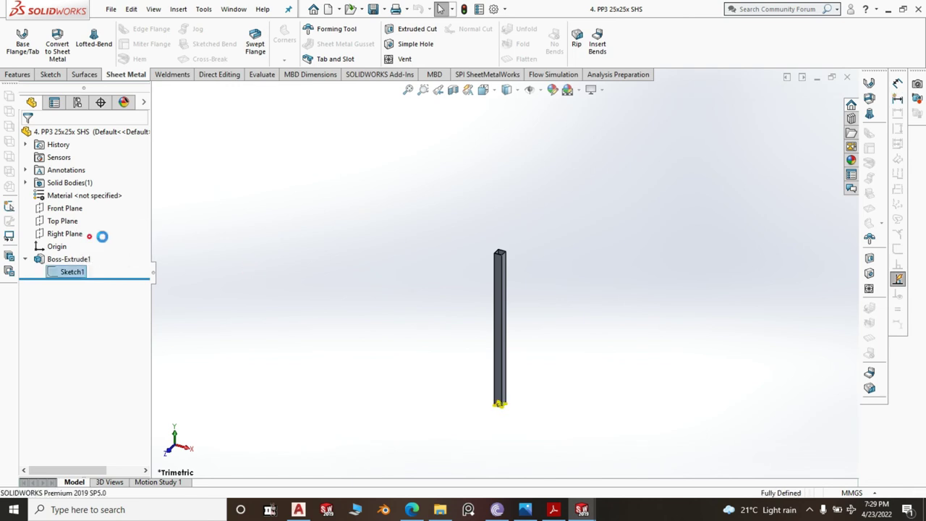
{"action": "left_click", "coordinate": [102, 236]}
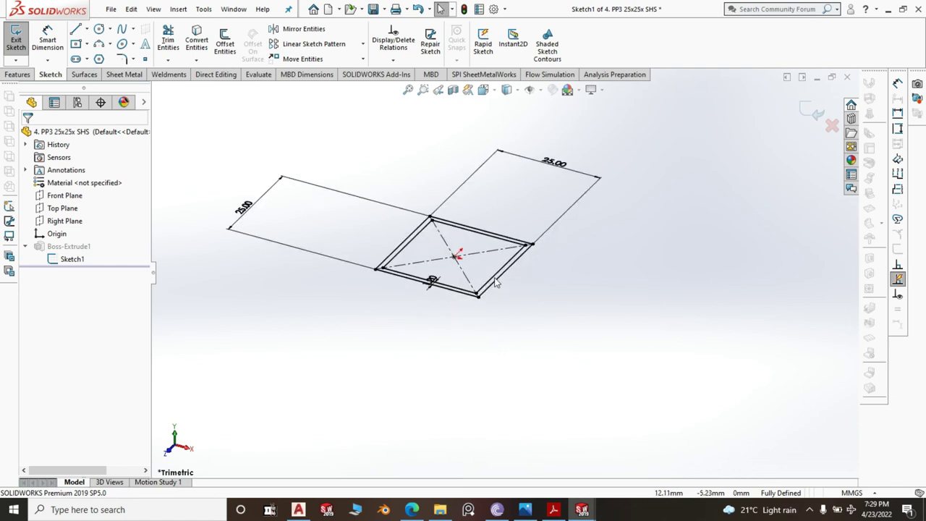
- Change both 25.00 profile dimensions to 20 mm and exit the sketch
{"action": "double_click", "coordinate": [553, 162]}
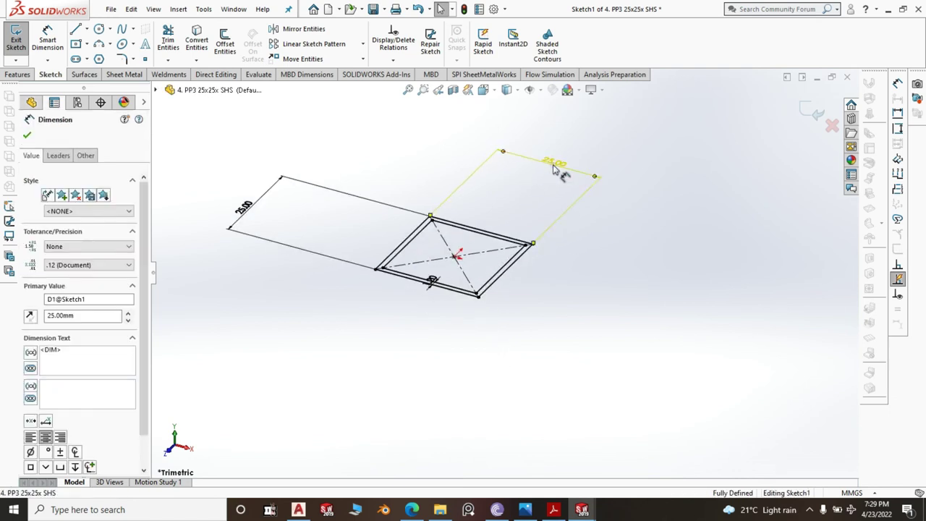
{"action": "type", "text": "20"}
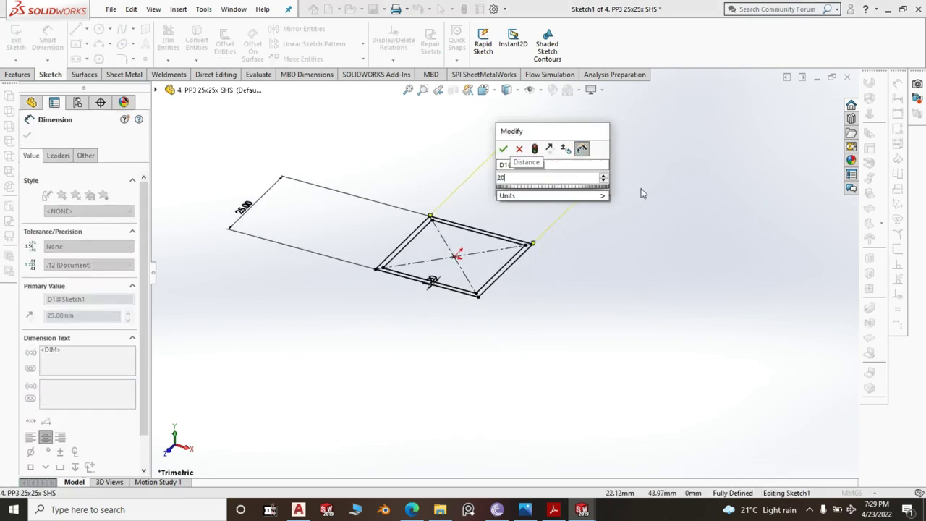
{"action": "left_click", "coordinate": [502, 150]}
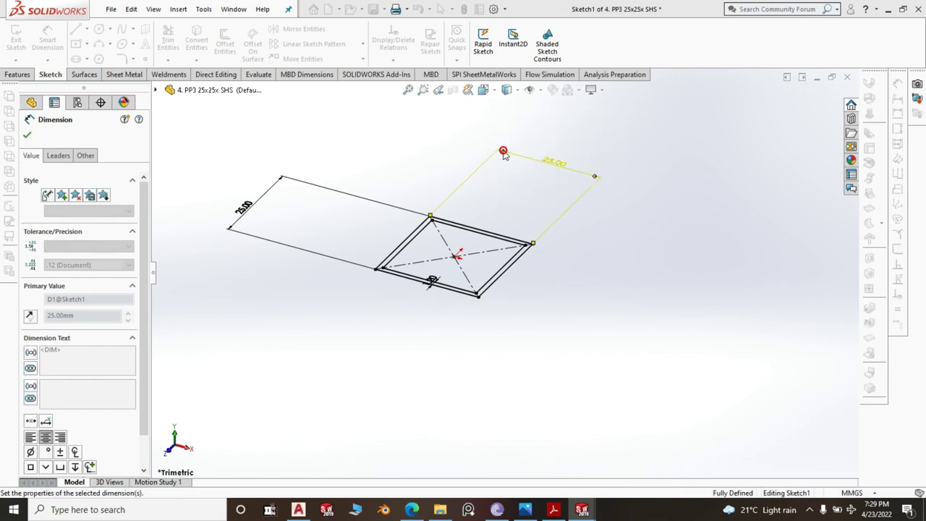
{"action": "double_click", "coordinate": [254, 208]}
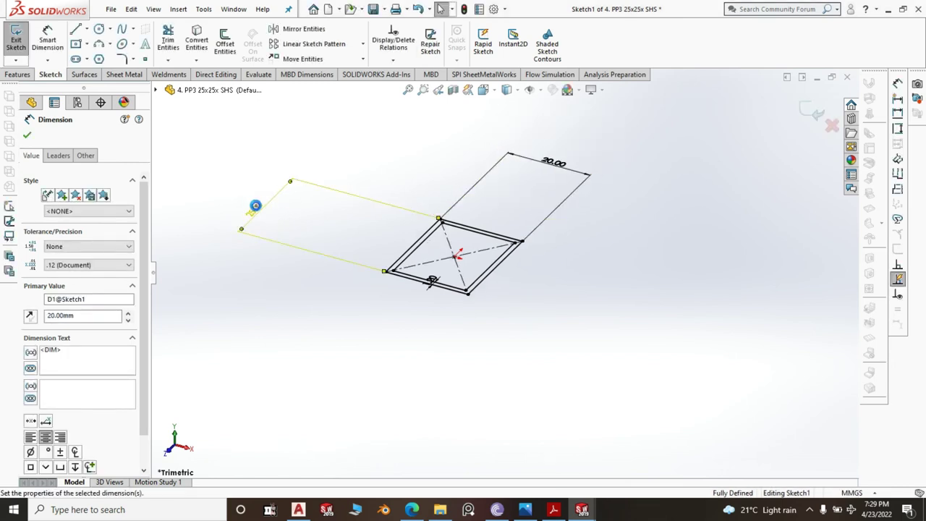
{"action": "type", "text": "20"}
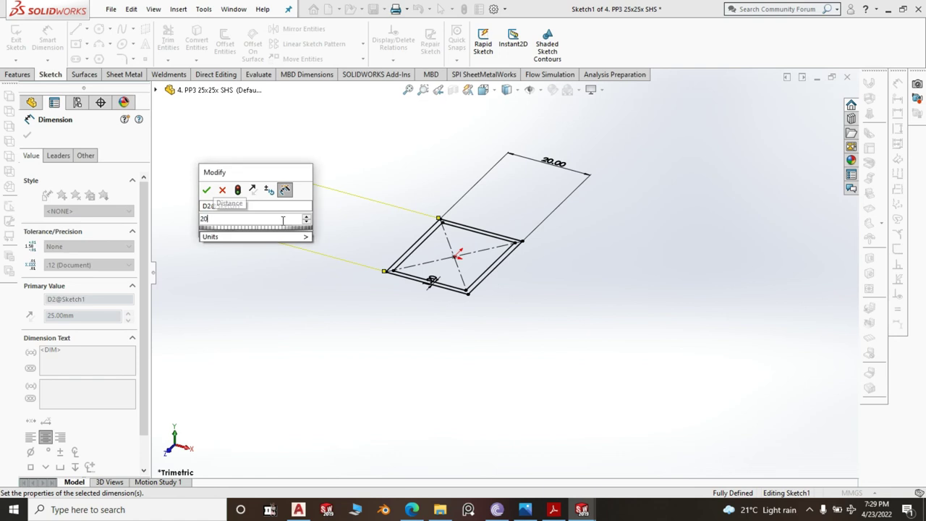
{"action": "left_click", "coordinate": [205, 190]}
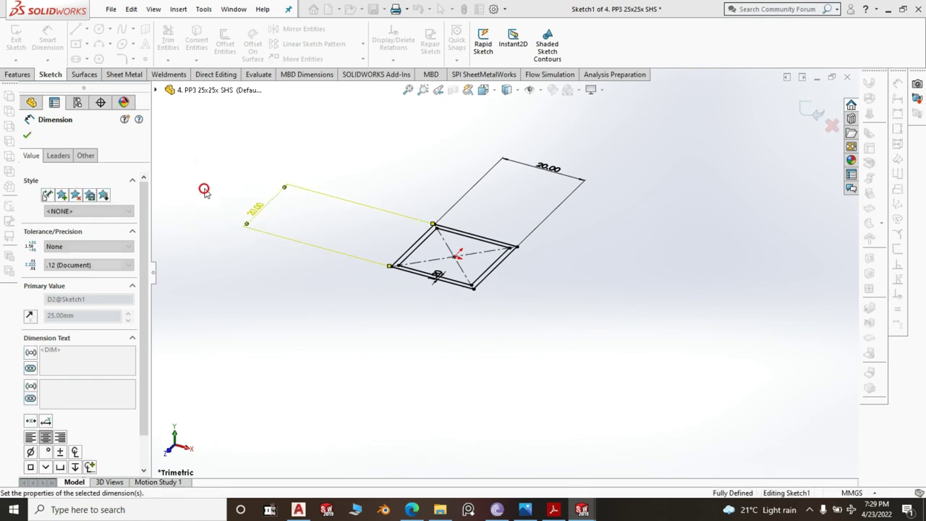
{"action": "left_click", "coordinate": [808, 115]}
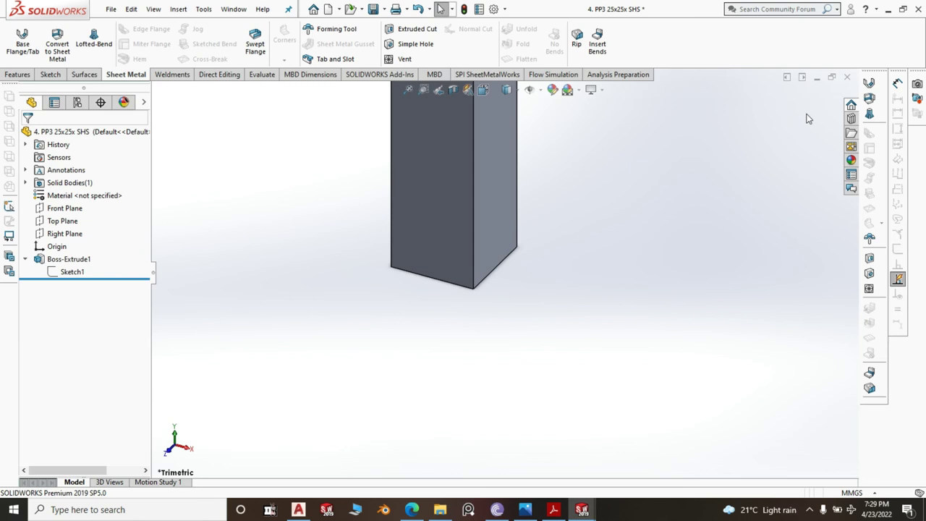
- Save the resized tube part and switch back to the PP3 Oven Stand assembly window
{"action": "left_click", "coordinate": [373, 9]}
{"action": "left_click", "coordinate": [576, 512]}
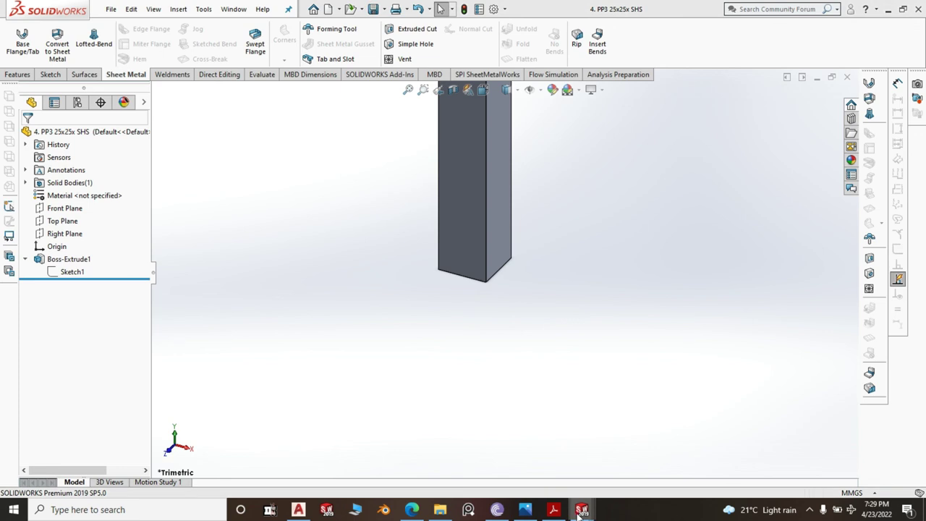
{"action": "left_click", "coordinate": [437, 444]}
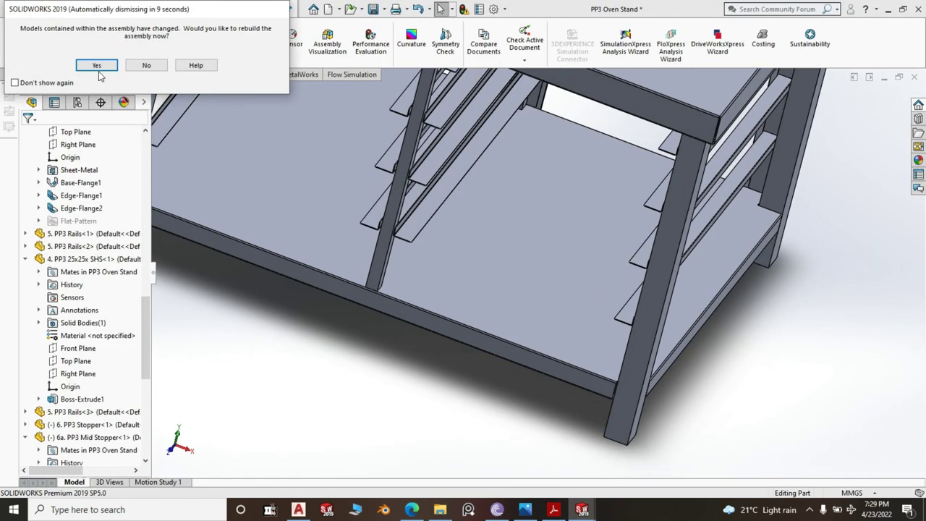
- Rebuild the assembly with the 20x20 posts, fit it in view and open Measure
{"action": "left_click", "coordinate": [99, 70]}
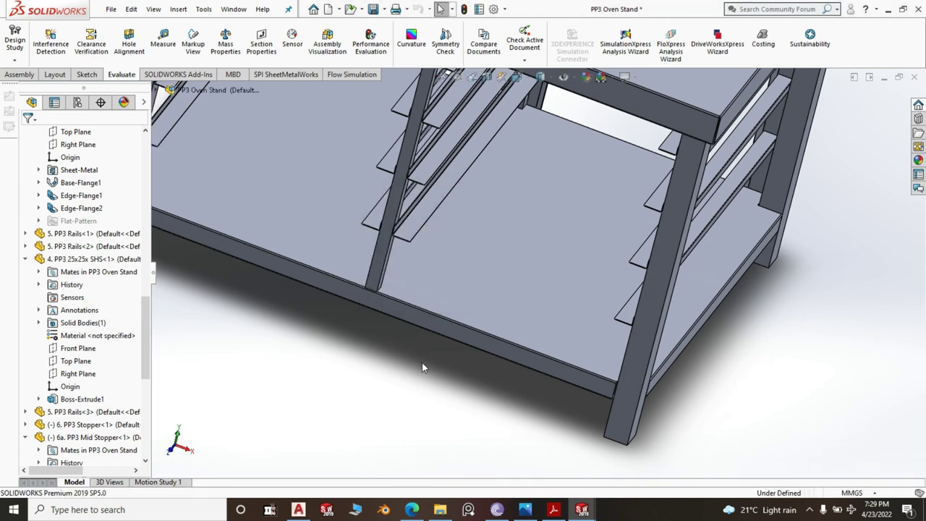
{"action": "key", "text": "f"}
{"action": "scroll", "coordinate": [525, 349], "scroll_direction": "down", "scroll_amount": 5}
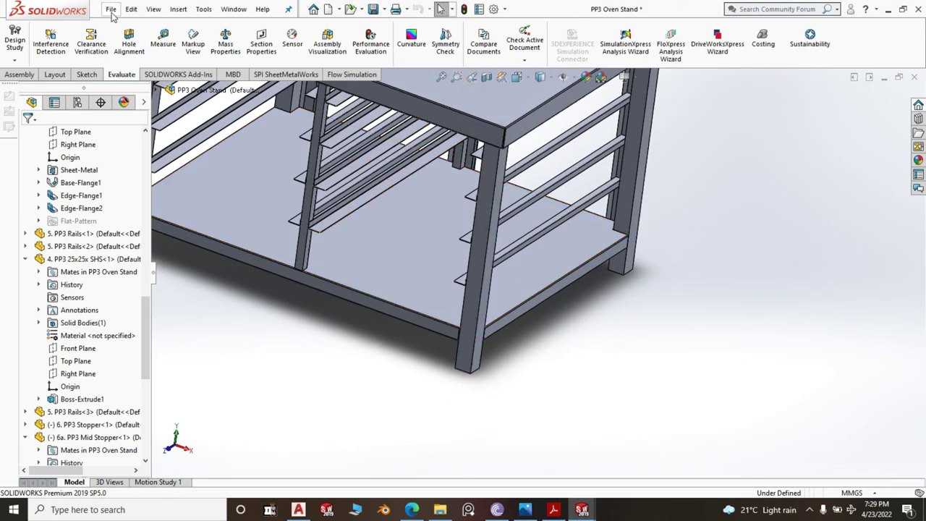
{"action": "left_click", "coordinate": [163, 37]}
{"action": "scroll", "coordinate": [340, 231], "scroll_direction": "down", "scroll_amount": 5}
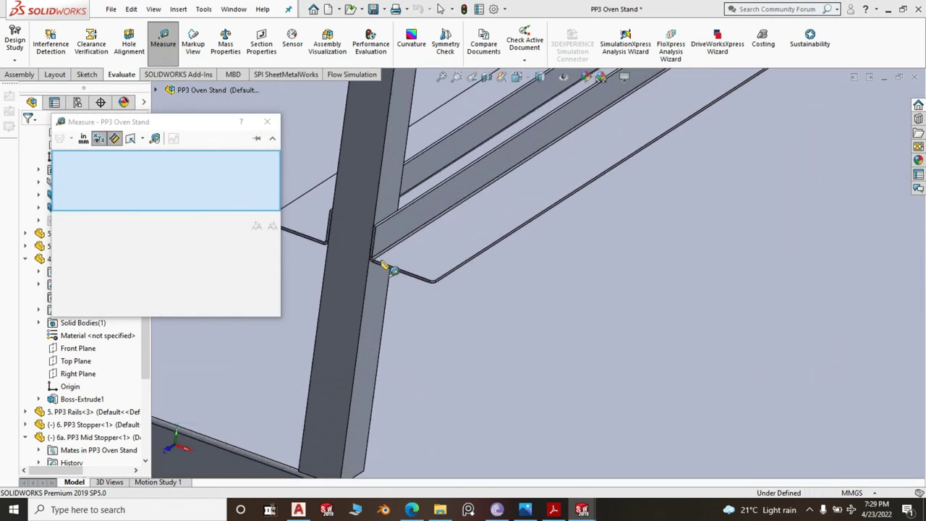
- Measure between two shelf rail faces, then clear the selections and restart Measure
{"action": "left_click", "coordinate": [397, 244]}
{"action": "scroll", "coordinate": [391, 244], "scroll_direction": "up", "scroll_amount": 5}
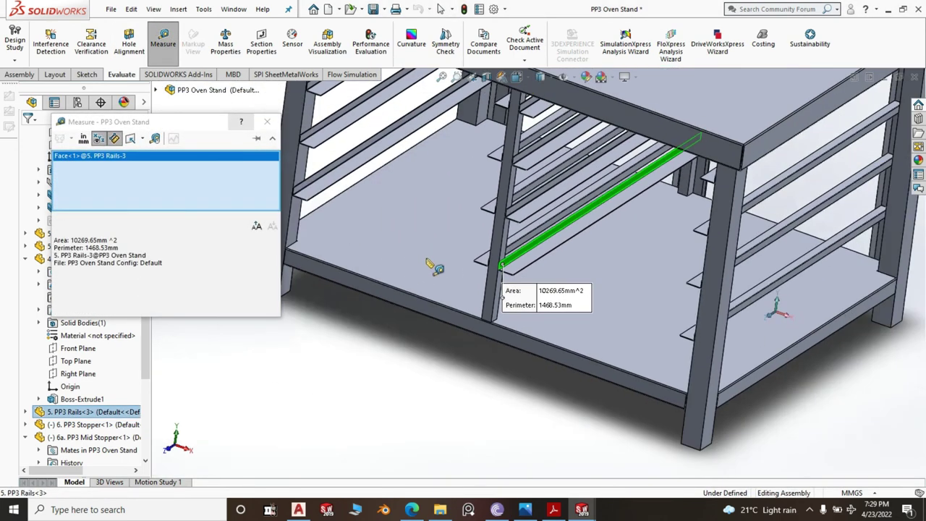
{"action": "scroll", "coordinate": [437, 379], "scroll_direction": "down", "scroll_amount": 6}
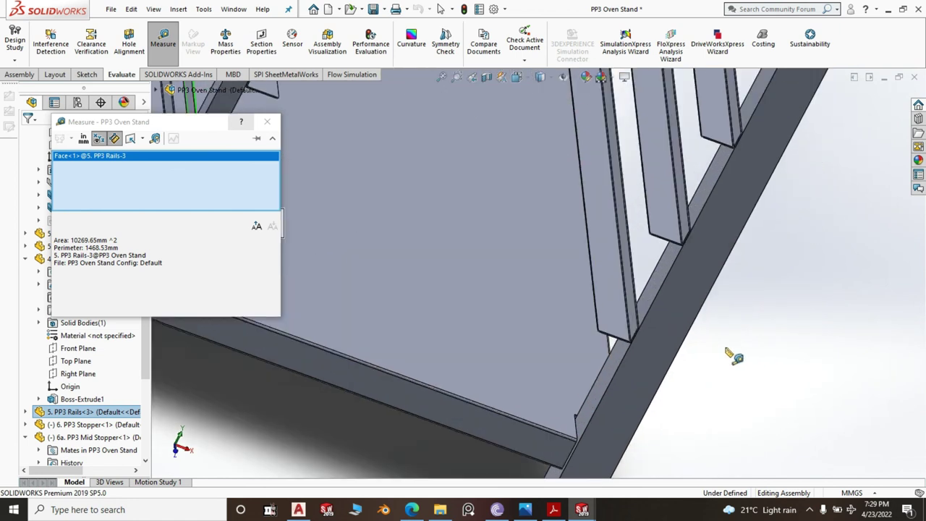
{"action": "left_click", "coordinate": [633, 321]}
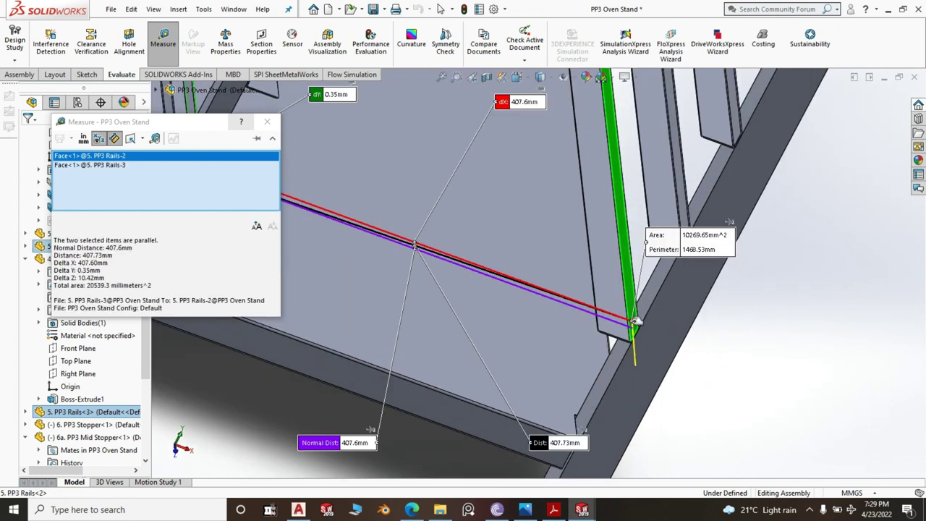
{"action": "mouse_move", "coordinate": [120, 268]}
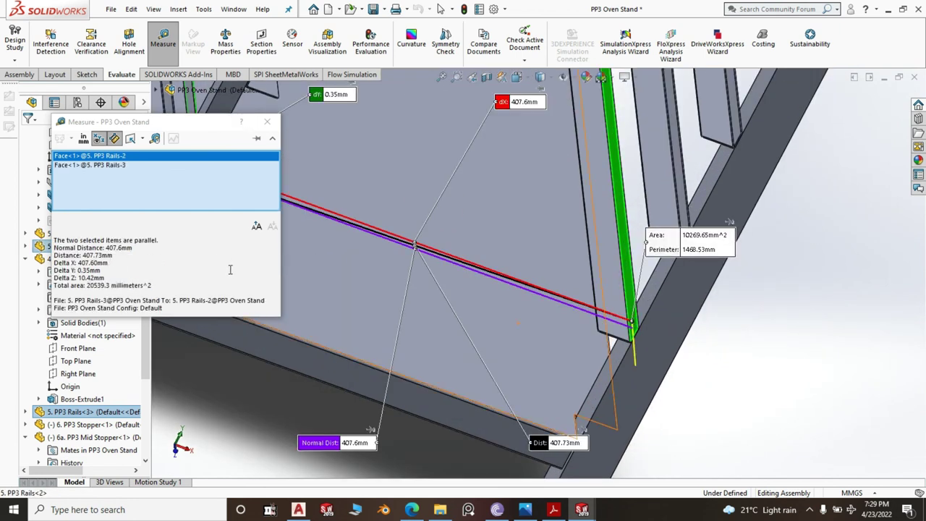
{"action": "left_click", "coordinate": [728, 441]}
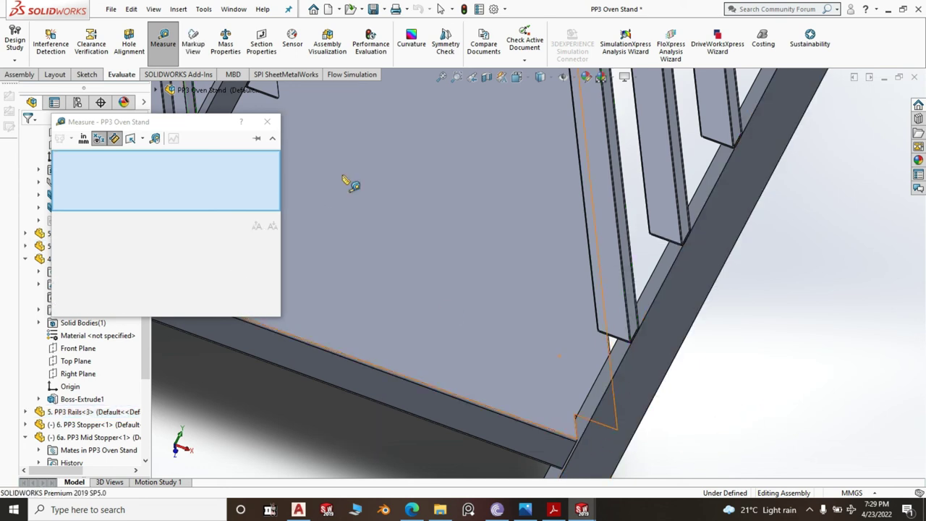
{"action": "left_click", "coordinate": [266, 120]}
{"action": "left_click", "coordinate": [157, 42]}
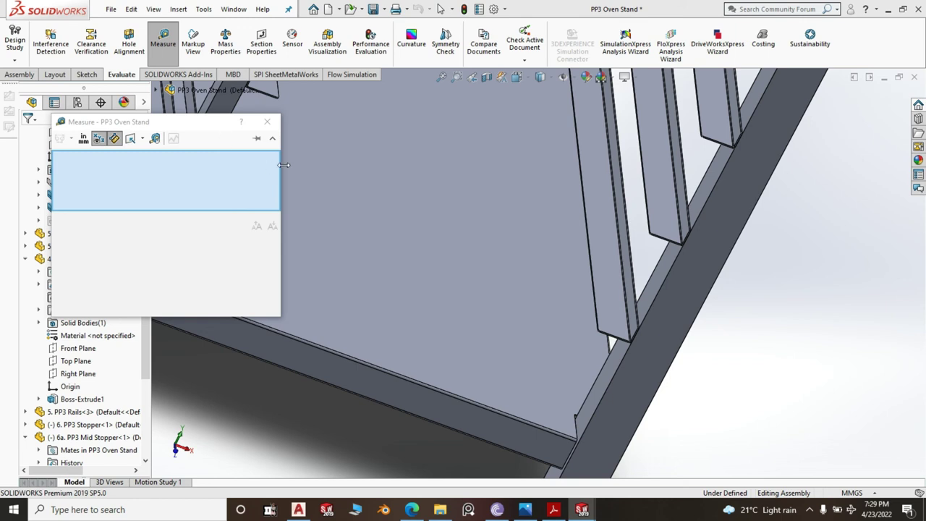
- Measure the 725.72 mm normal distance from the upright face to the Mid Stopper flange
{"action": "middle_click_drag", "start_coordinate": [696, 306], "coordinate": [498, 272]}
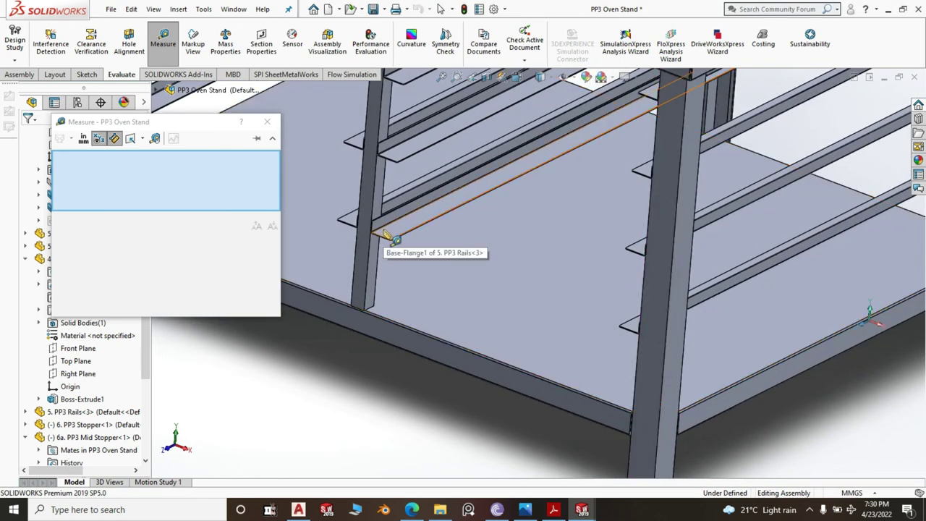
{"action": "left_click", "coordinate": [366, 253]}
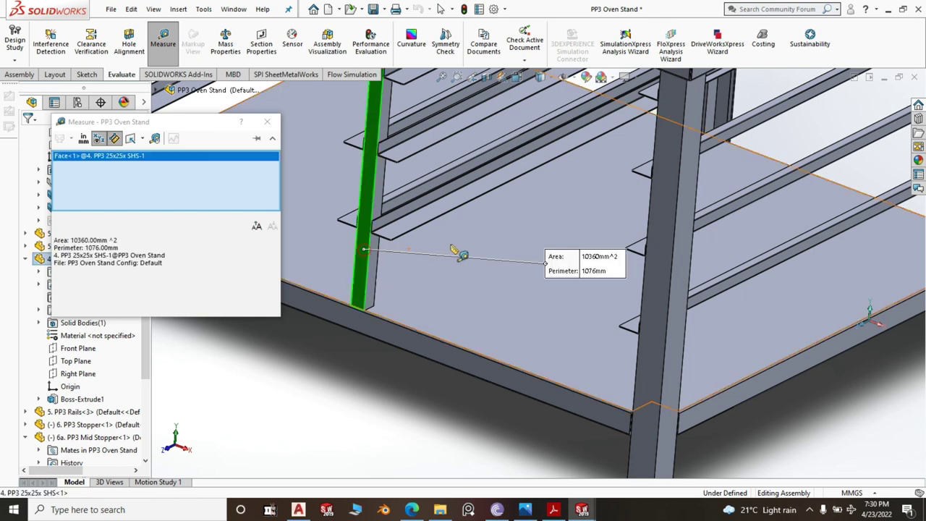
{"action": "scroll", "coordinate": [458, 253], "scroll_direction": "up", "scroll_amount": 5}
{"action": "middle_click_drag", "start_coordinate": [442, 261], "coordinate": [563, 216]}
{"action": "scroll", "coordinate": [566, 217], "scroll_direction": "down", "scroll_amount": 6}
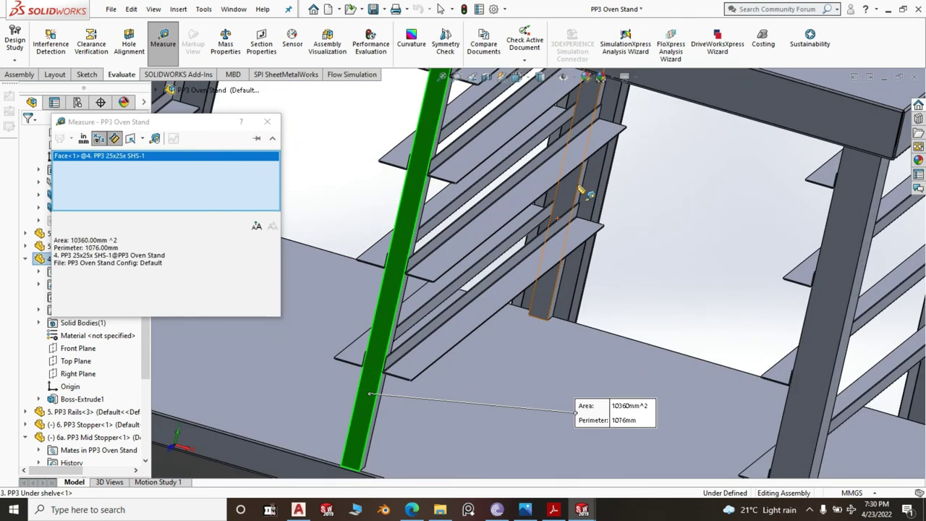
{"action": "left_click", "coordinate": [589, 226]}
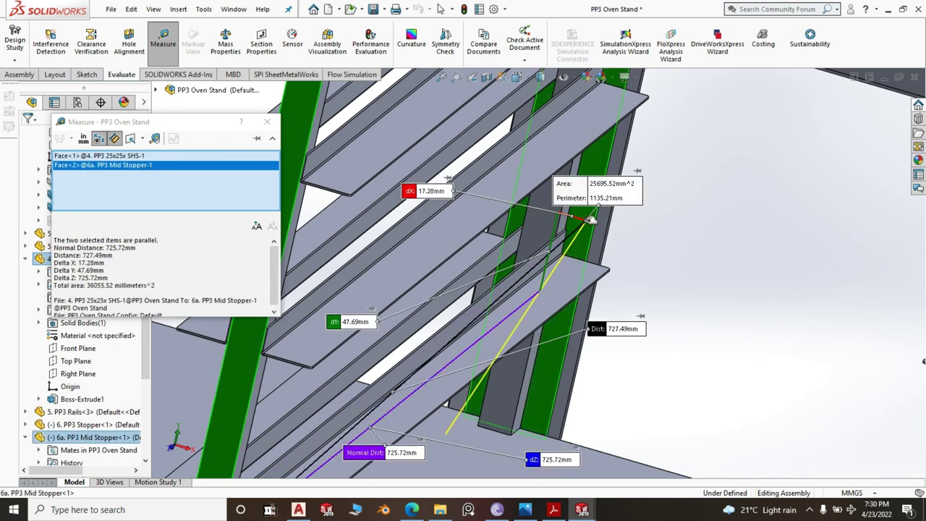
{"action": "scroll", "coordinate": [589, 221], "scroll_direction": "up", "scroll_amount": 5}
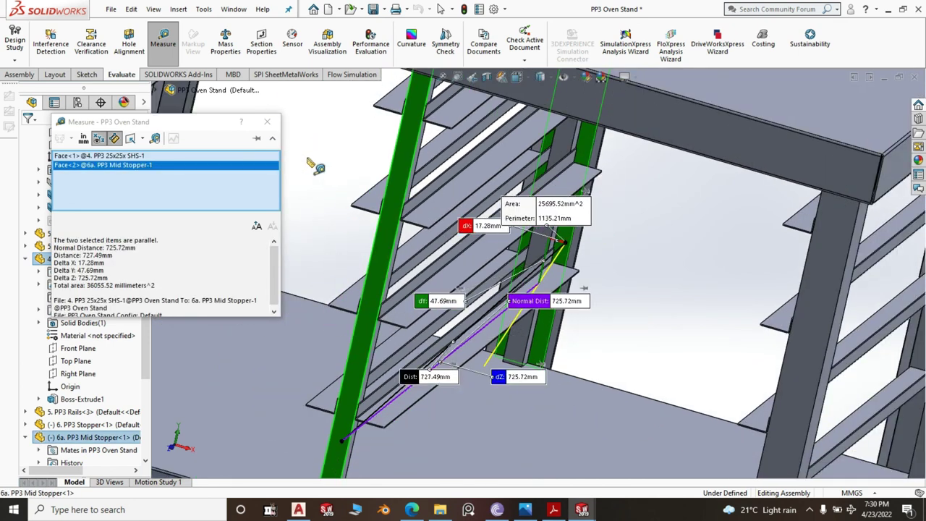
{"action": "left_click", "coordinate": [269, 124]}
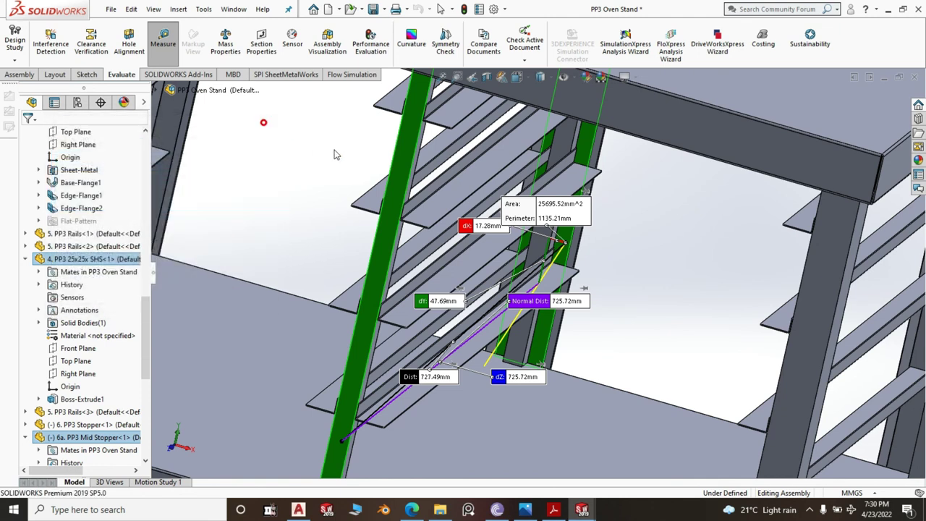
- Return the assembly view to isometric orientation
{"action": "scroll", "coordinate": [395, 244], "scroll_direction": "up", "scroll_amount": 5}
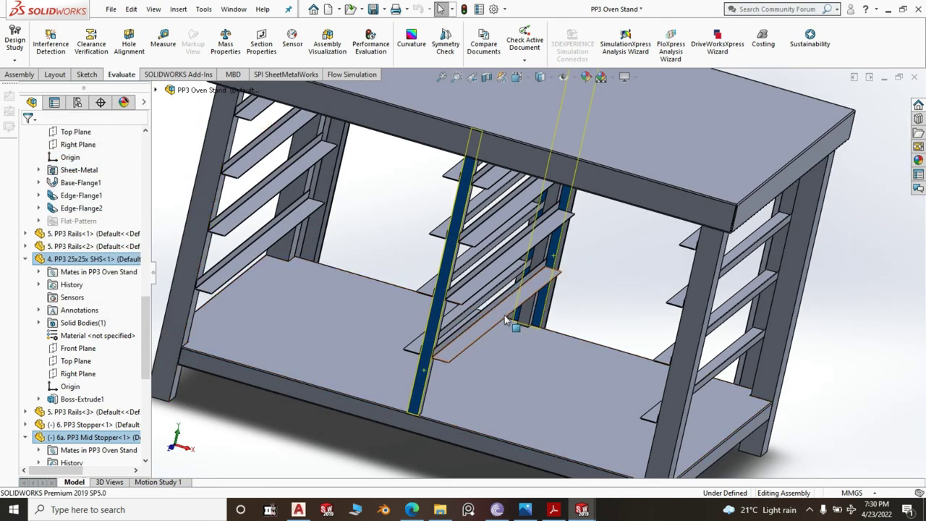
{"action": "scroll", "coordinate": [452, 345], "scroll_direction": "down", "scroll_amount": 4}
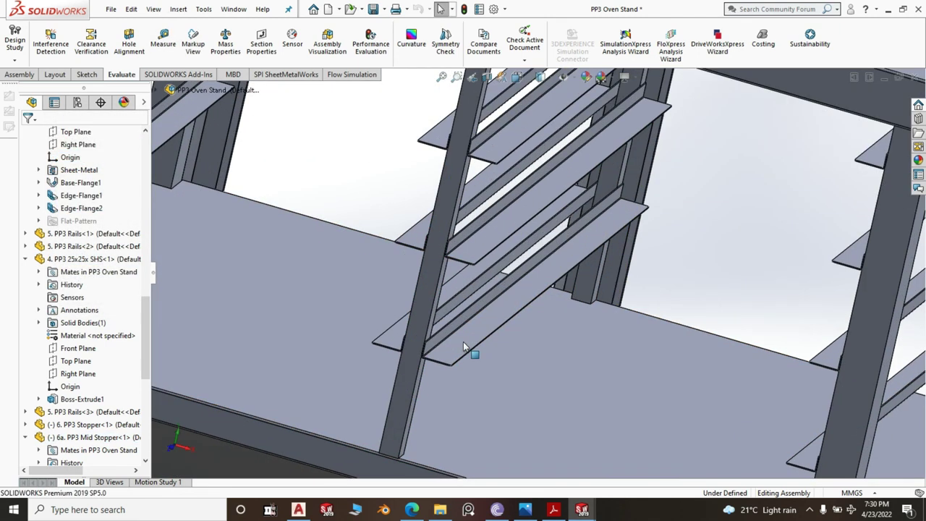
{"action": "scroll", "coordinate": [447, 344], "scroll_direction": "up", "scroll_amount": 3}
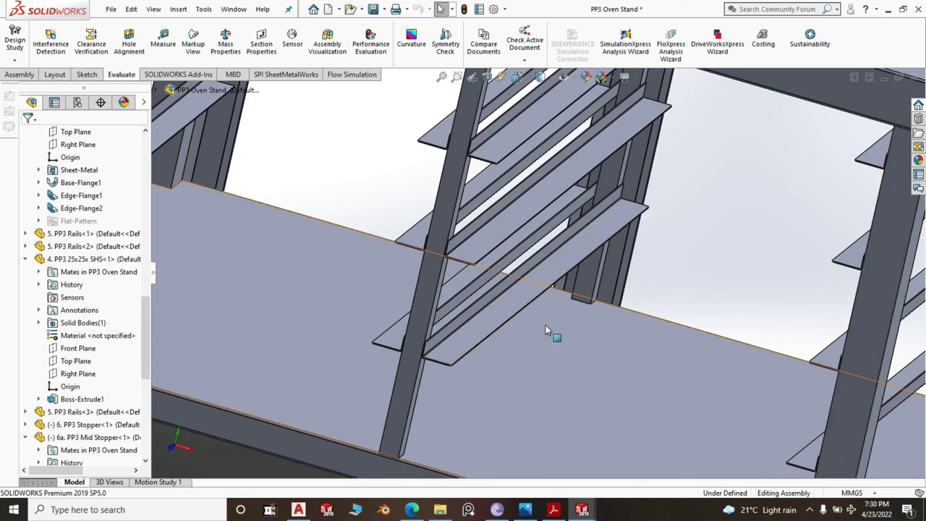
{"action": "scroll", "coordinate": [546, 322], "scroll_direction": "up", "scroll_amount": 3}
{"action": "scroll", "coordinate": [547, 319], "scroll_direction": "up", "scroll_amount": 3}
{"action": "key", "text": "space"}
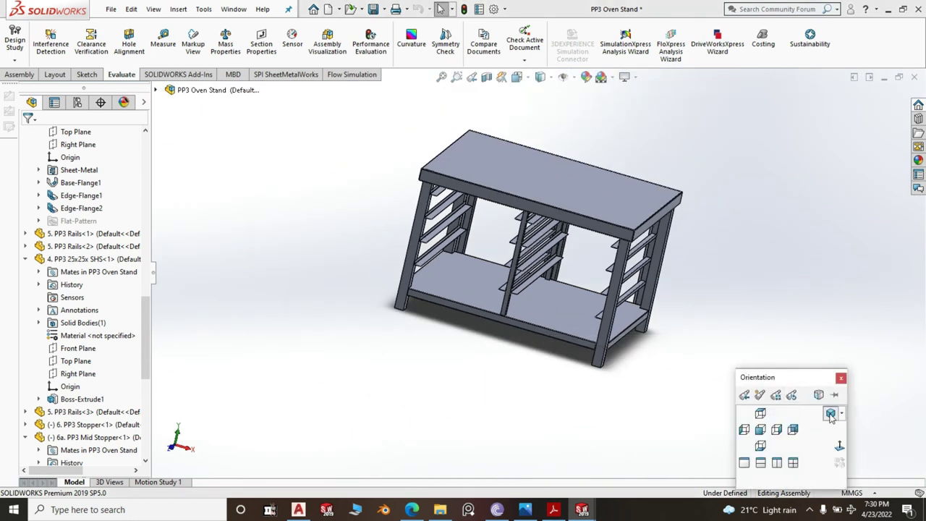
{"action": "left_click", "coordinate": [830, 414]}
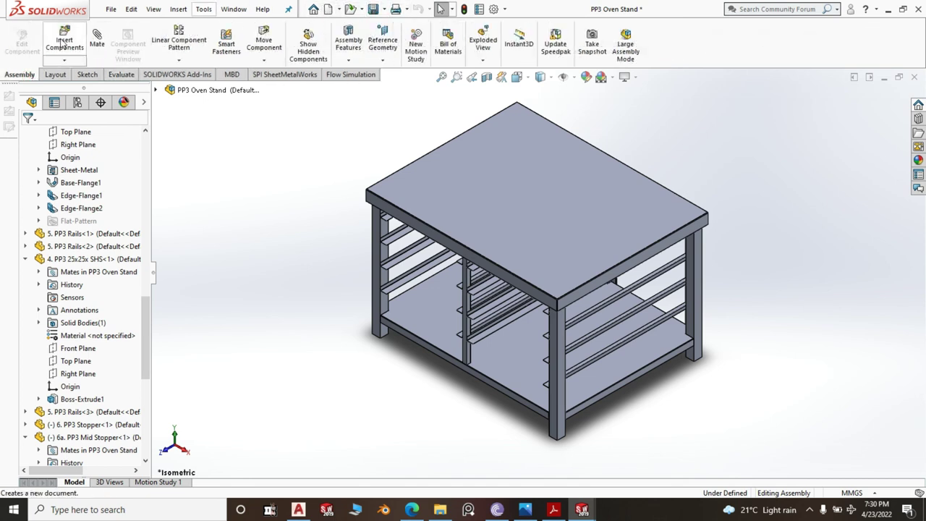
- Insert the 40x40 Grommet assembly from the Pre Tut folder, placing it beside the stand
{"action": "left_click", "coordinate": [63, 45]}
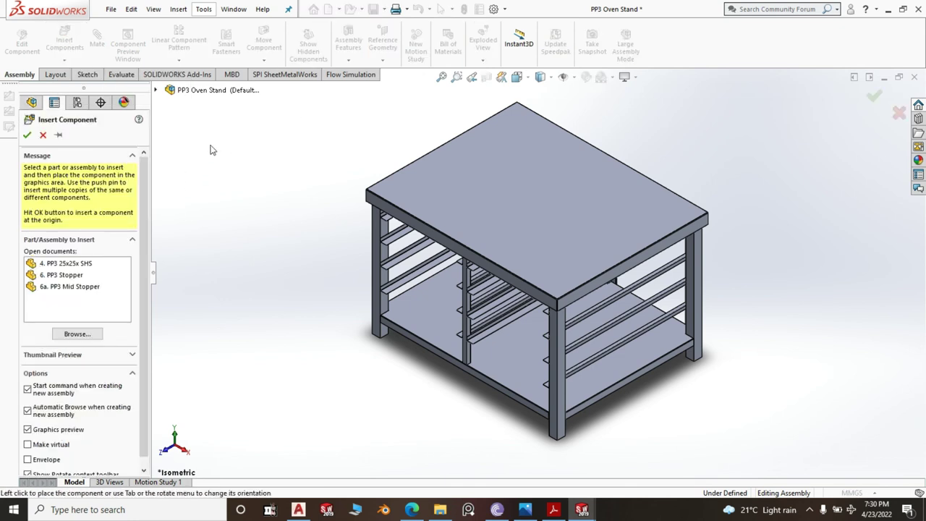
{"action": "left_click", "coordinate": [77, 334]}
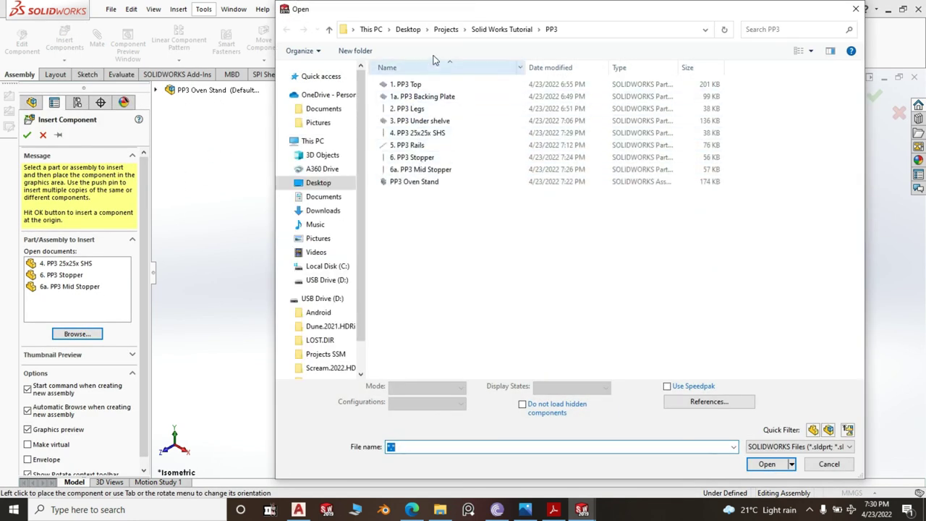
{"action": "left_click", "coordinate": [489, 30]}
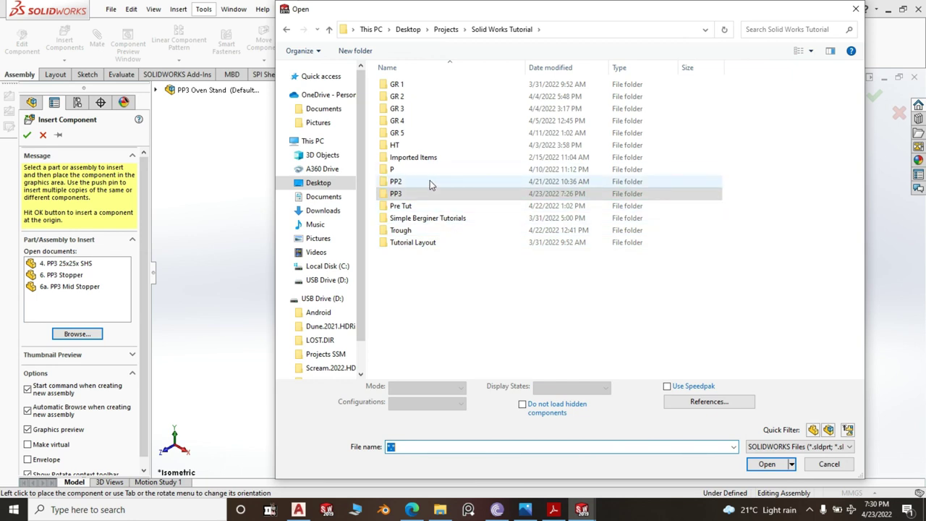
{"action": "double_click", "coordinate": [401, 206]}
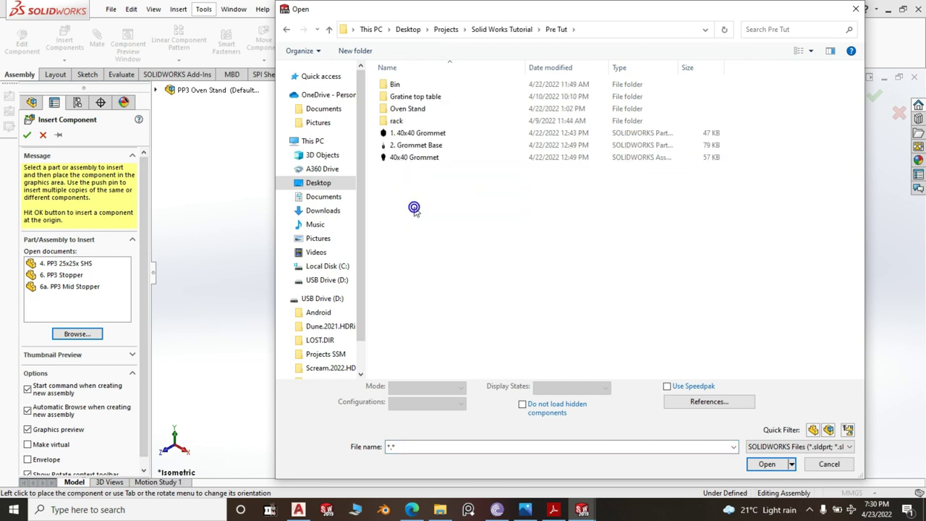
{"action": "left_click", "coordinate": [407, 159]}
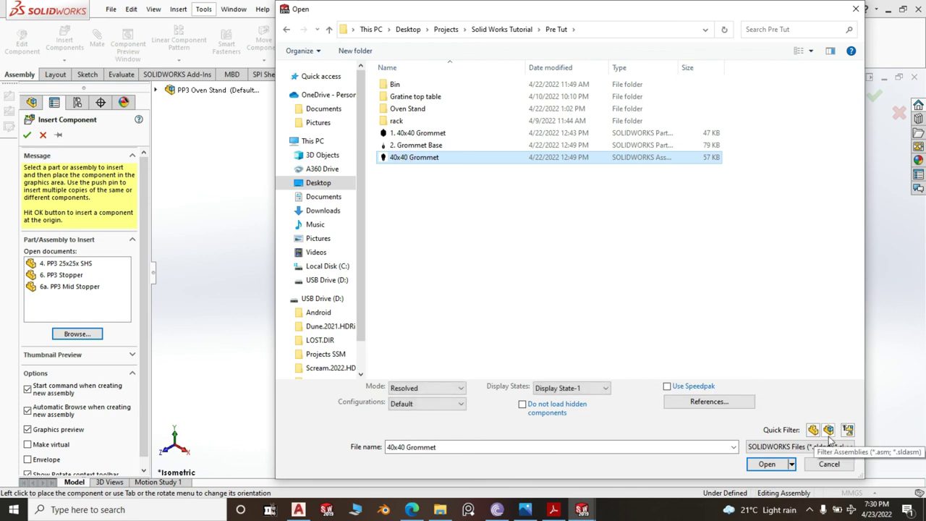
{"action": "left_click", "coordinate": [766, 464]}
{"action": "scroll", "coordinate": [452, 400], "scroll_direction": "down", "scroll_amount": 5}
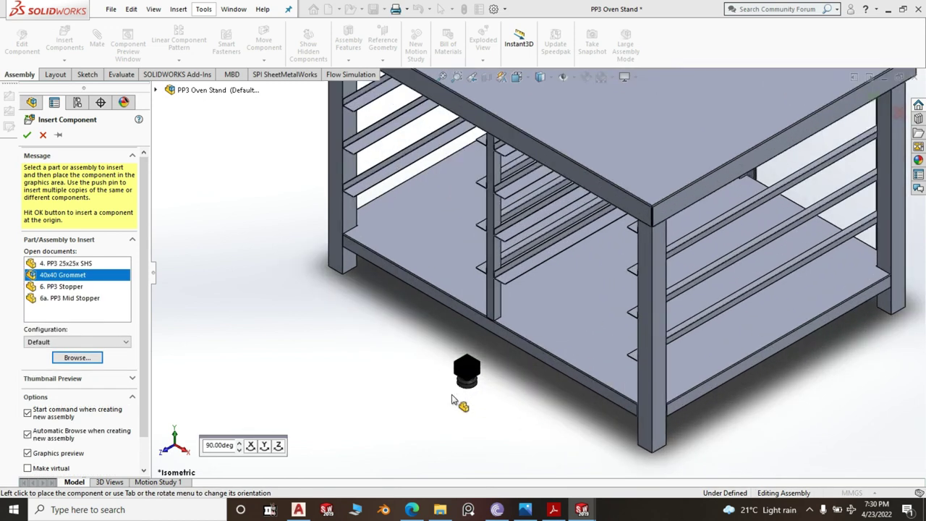
{"action": "left_click", "coordinate": [418, 402]}
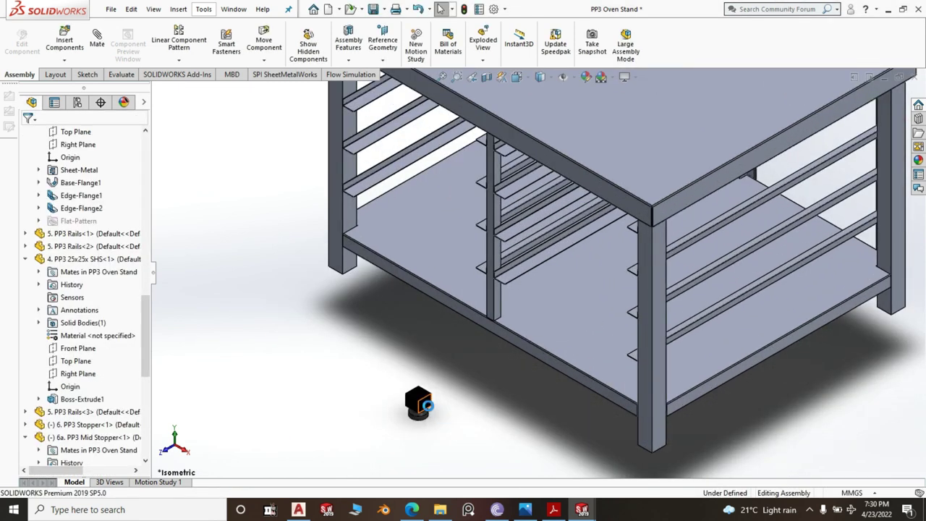
{"action": "scroll", "coordinate": [427, 405], "scroll_direction": "down", "scroll_amount": 2}
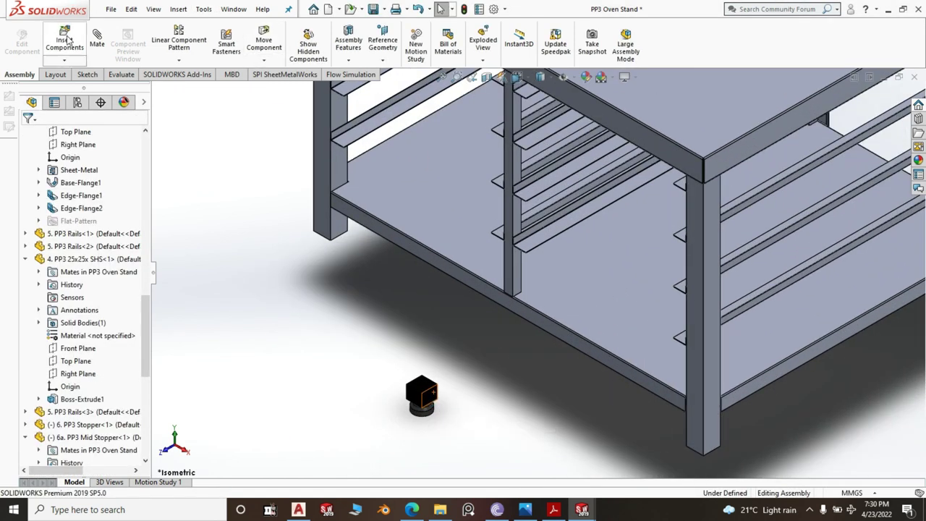
- Mate the grommet's top face coincident with the leg's bottom face
{"action": "left_click", "coordinate": [579, 420]}
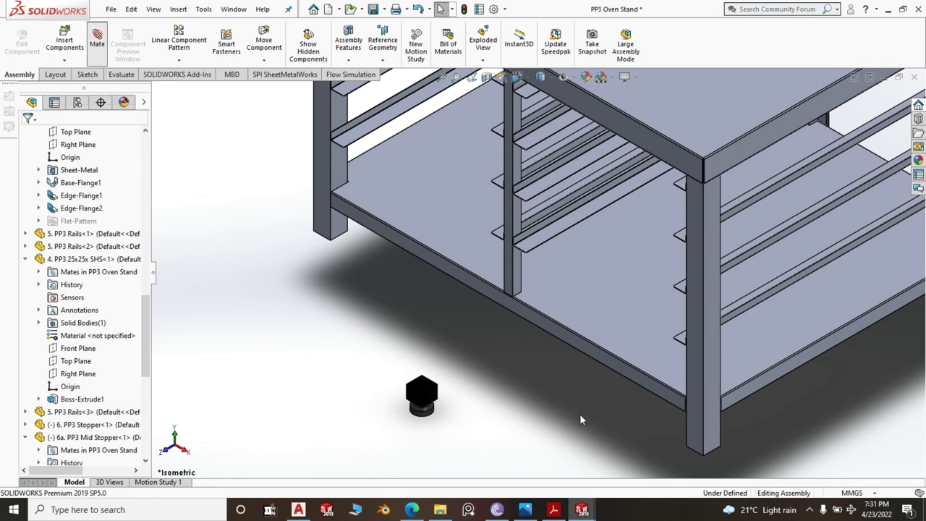
{"action": "scroll", "coordinate": [521, 426], "scroll_direction": "down", "scroll_amount": 5}
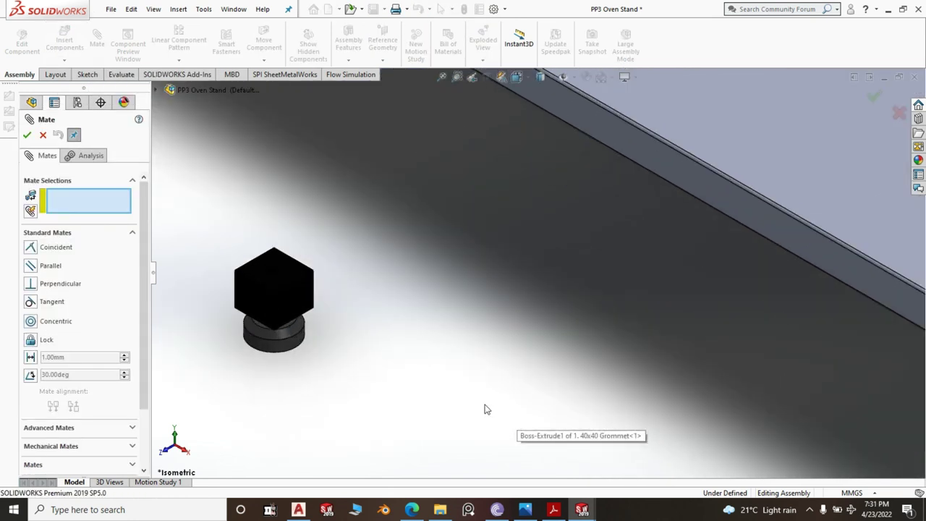
{"action": "left_click", "coordinate": [249, 296]}
{"action": "scroll", "coordinate": [365, 326], "scroll_direction": "up", "scroll_amount": 5}
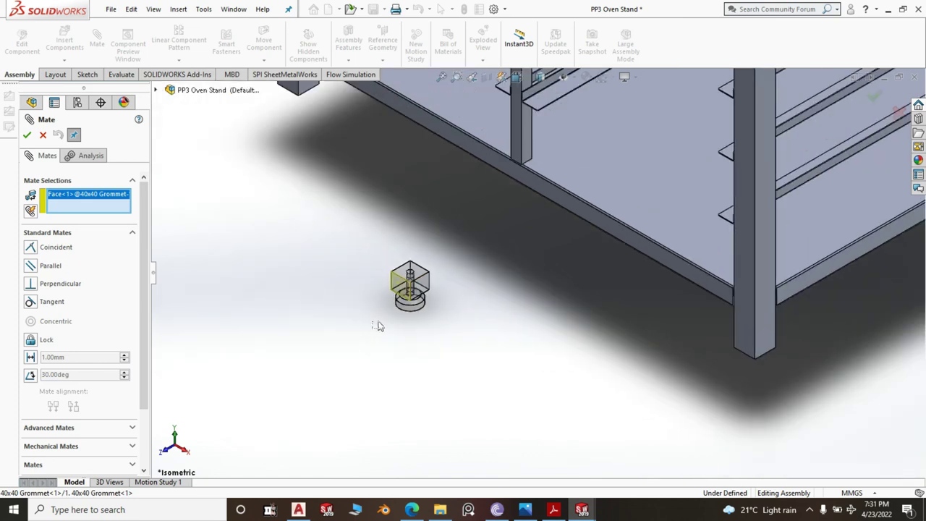
{"action": "middle_click_drag", "start_coordinate": [431, 328], "coordinate": [406, 159]}
{"action": "scroll", "coordinate": [426, 119], "scroll_direction": "down", "scroll_amount": 4}
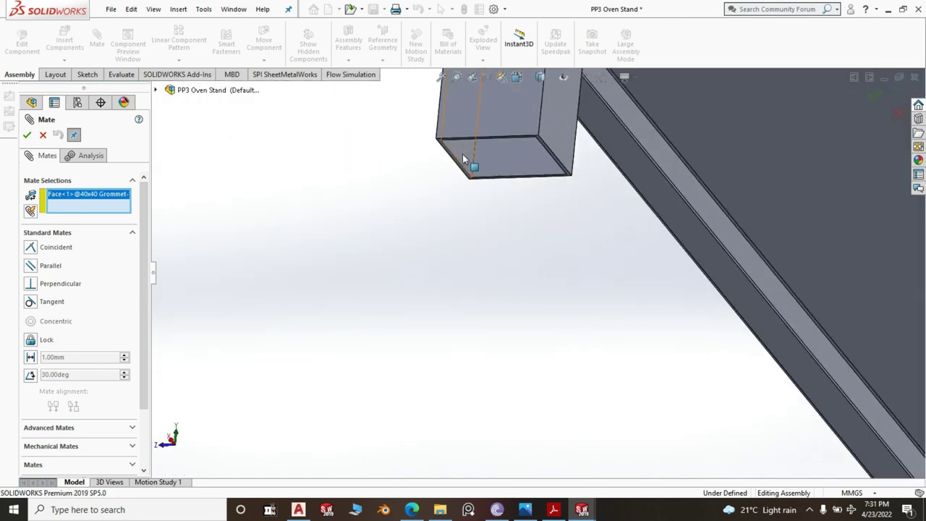
{"action": "left_click", "coordinate": [462, 153]}
{"action": "middle_click_drag", "start_coordinate": [473, 266], "coordinate": [522, 167]}
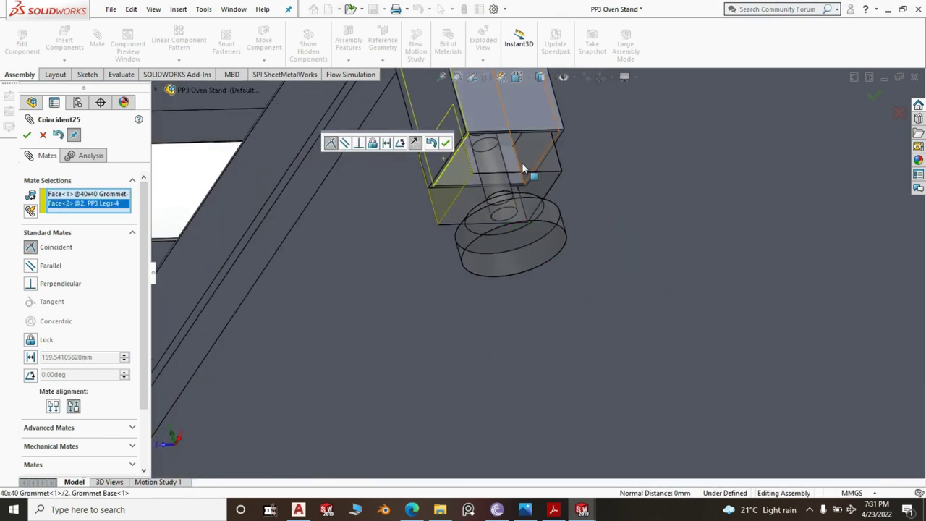
{"action": "left_click", "coordinate": [446, 144]}
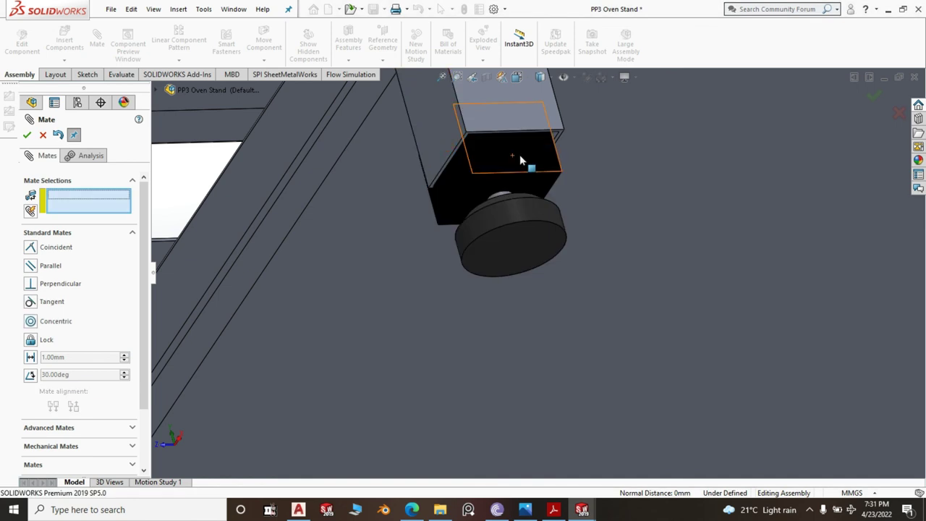
- Add a second coincident mate between another grommet face and the leg
{"action": "left_click", "coordinate": [518, 154]}
{"action": "scroll", "coordinate": [470, 391], "scroll_direction": "up", "scroll_amount": 5}
{"action": "middle_click_drag", "start_coordinate": [321, 391], "coordinate": [415, 332]}
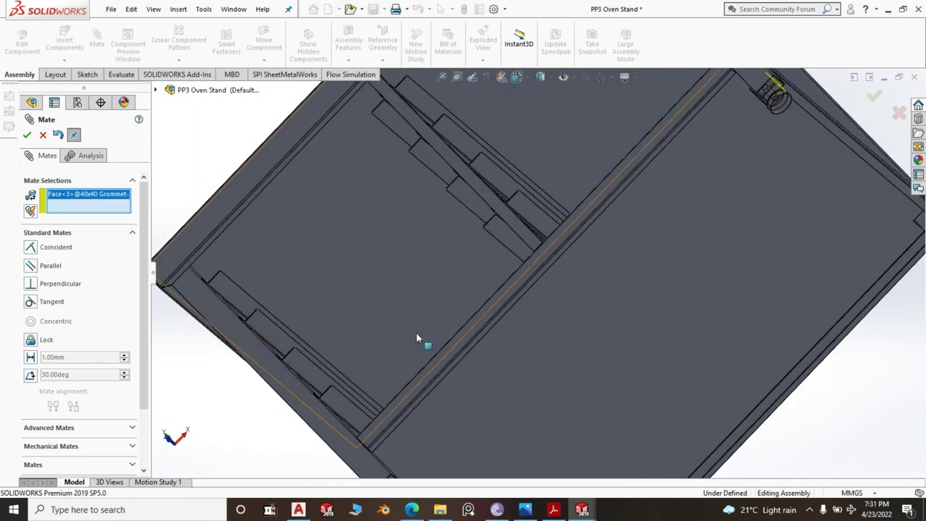
{"action": "scroll", "coordinate": [565, 289], "scroll_direction": "up", "scroll_amount": 5}
{"action": "middle_click_drag", "start_coordinate": [719, 178], "coordinate": [735, 149]}
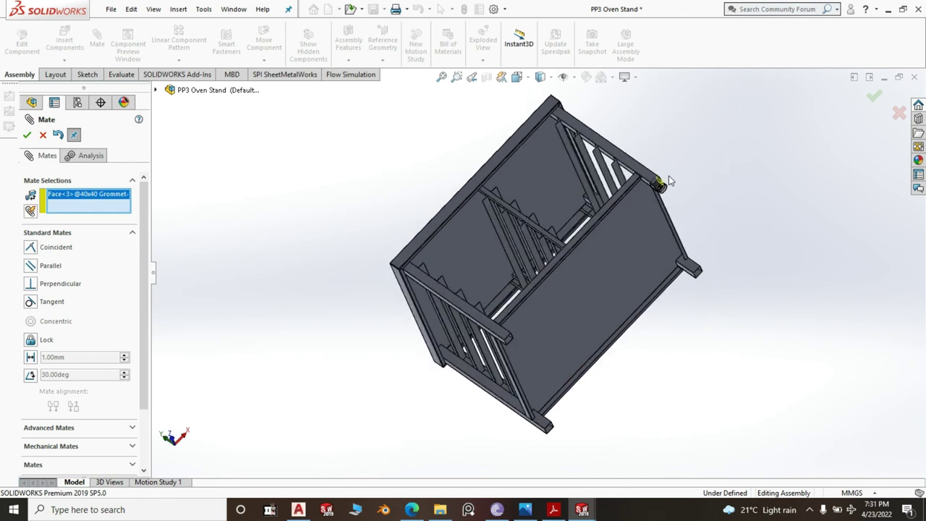
{"action": "scroll", "coordinate": [669, 181], "scroll_direction": "down", "scroll_amount": 10}
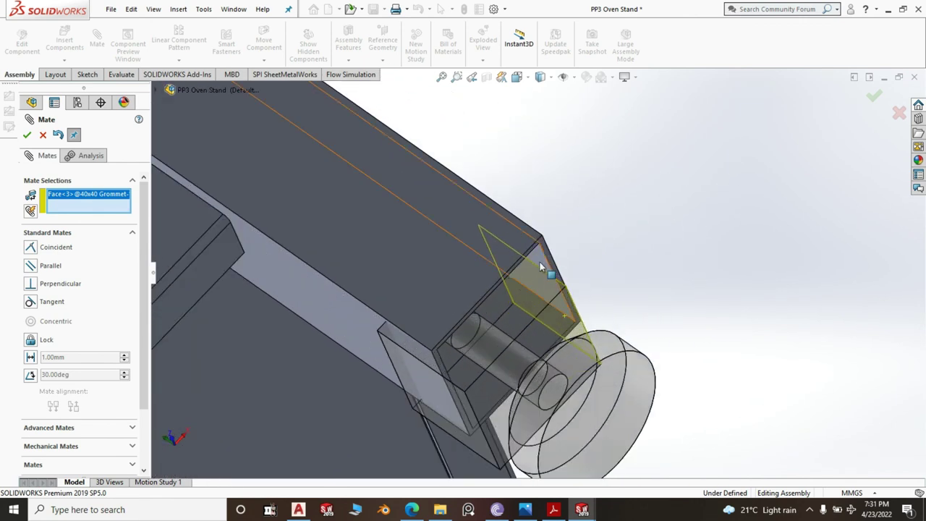
{"action": "left_click", "coordinate": [542, 267]}
{"action": "right_click", "coordinate": [543, 268]}
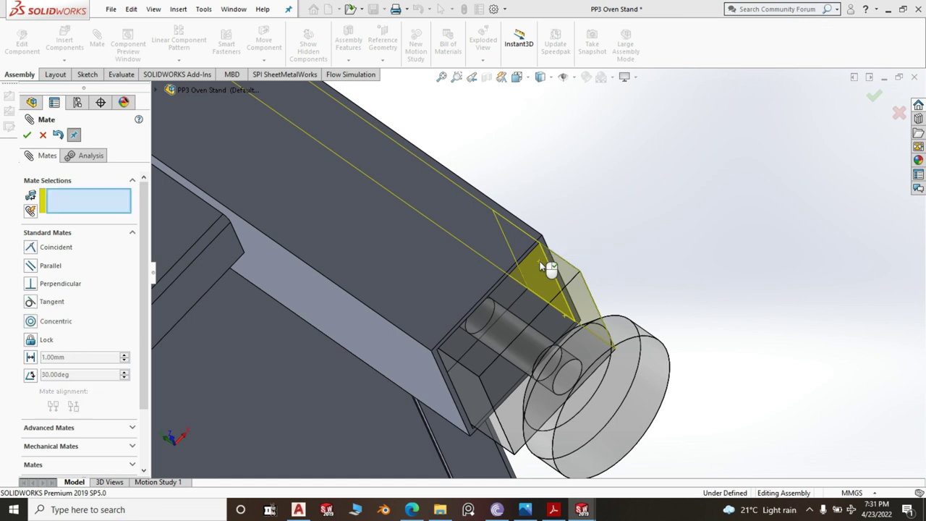
- Mate the grommet's side face coincident with the leg's inside face and close Mate
{"action": "left_click", "coordinate": [508, 373]}
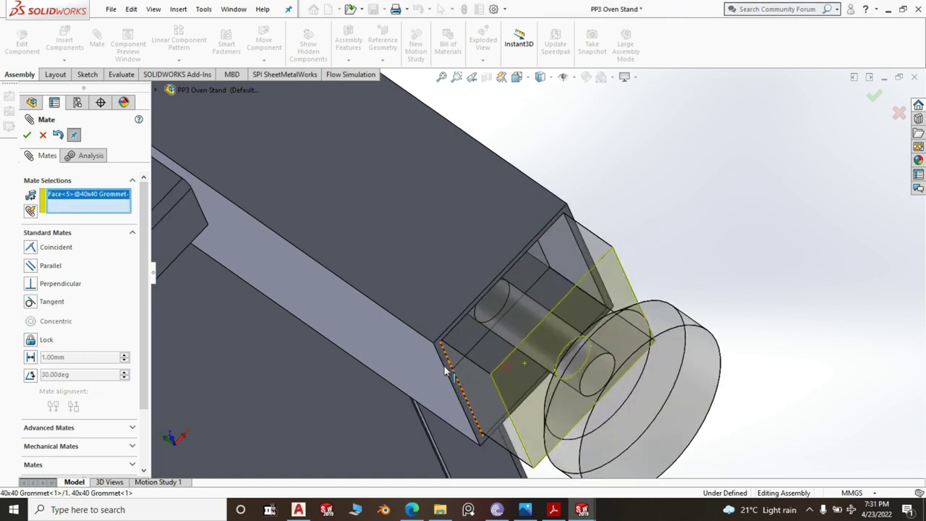
{"action": "scroll", "coordinate": [444, 368], "scroll_direction": "down", "scroll_amount": 4}
{"action": "left_click", "coordinate": [464, 347]}
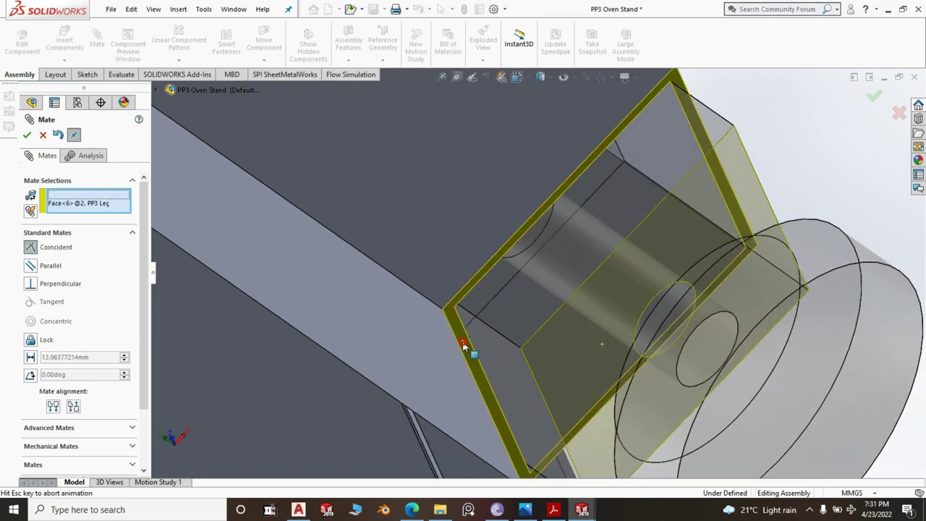
{"action": "right_click", "coordinate": [463, 346]}
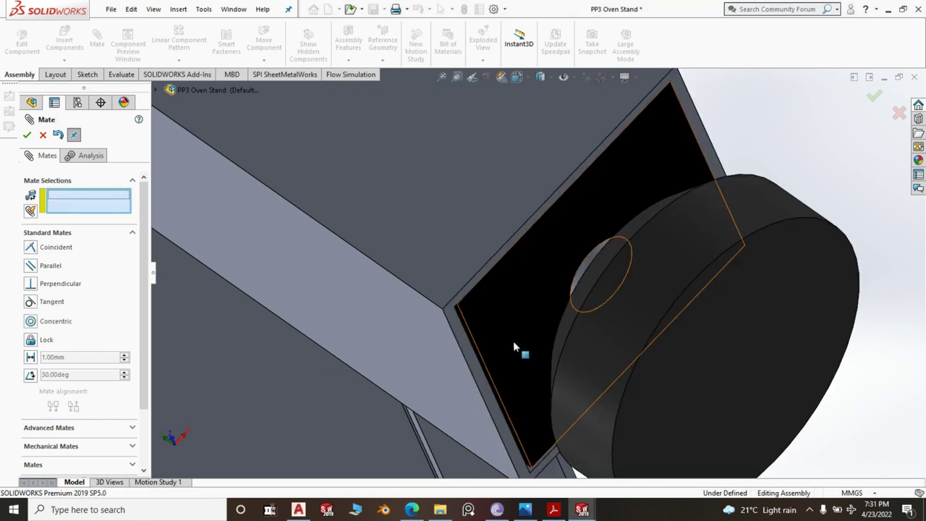
{"action": "scroll", "coordinate": [513, 345], "scroll_direction": "up", "scroll_amount": 8}
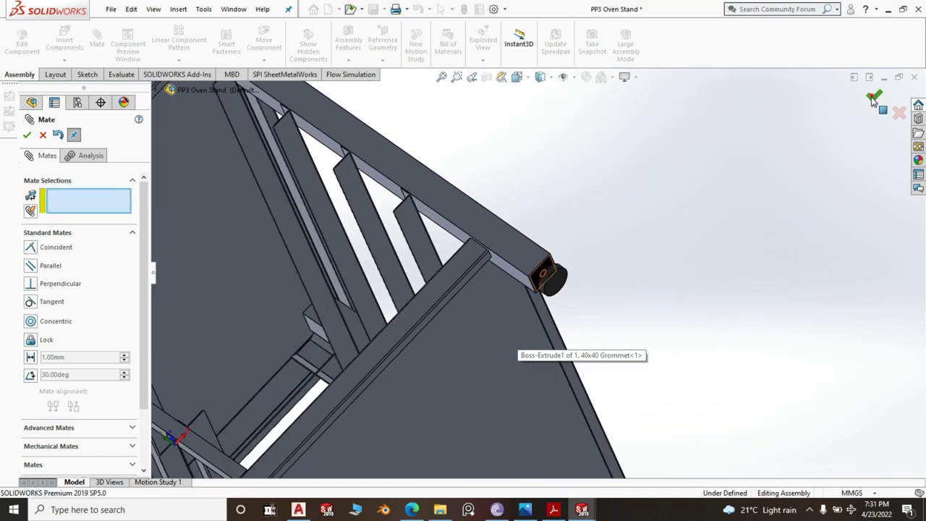
{"action": "left_click", "coordinate": [874, 100]}
{"action": "key", "text": "space"}
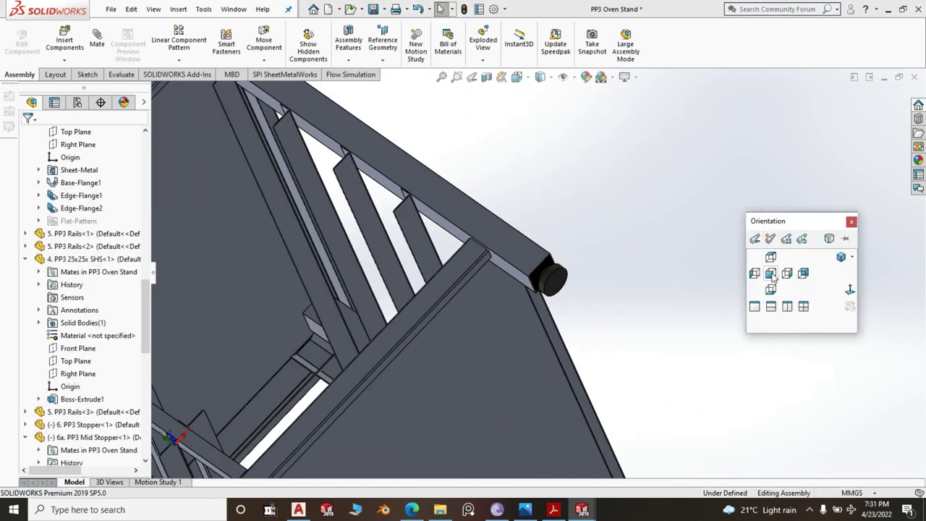
- Mirror the 40x40 Grommet about the 4. PP3 25x25x SHS Right Plane using Mirror Components
{"action": "left_click", "coordinate": [840, 257]}
{"action": "left_click", "coordinate": [665, 429]}
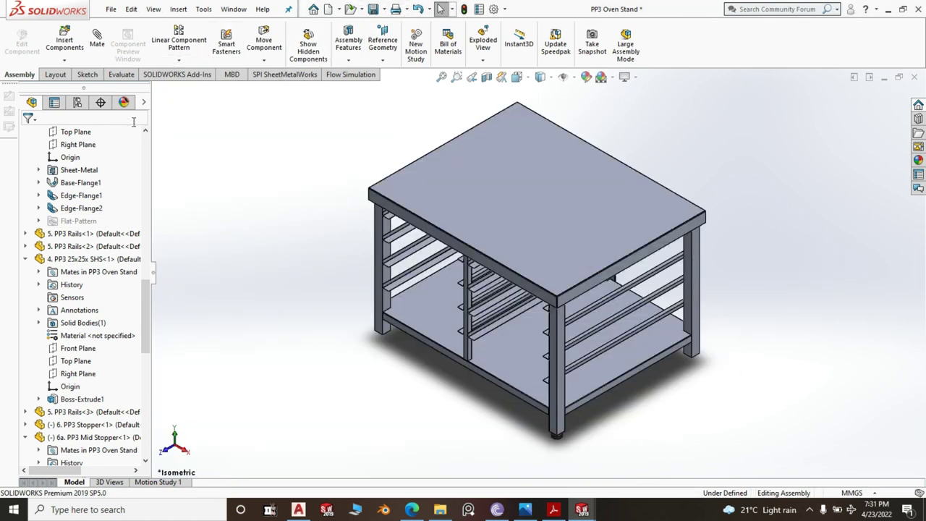
{"action": "left_click", "coordinate": [78, 374]}
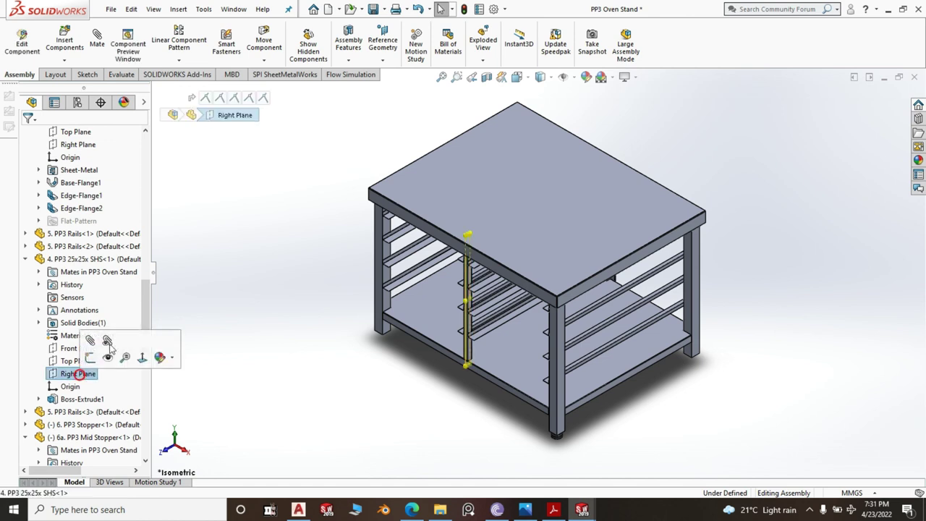
{"action": "left_click", "coordinate": [187, 60]}
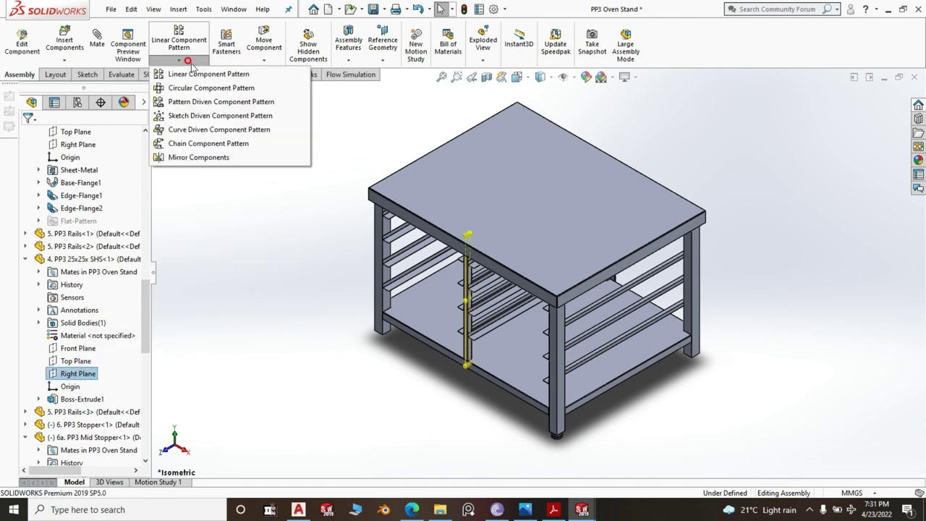
{"action": "left_click", "coordinate": [199, 157]}
{"action": "scroll", "coordinate": [565, 463], "scroll_direction": "down", "scroll_amount": 2}
{"action": "scroll", "coordinate": [561, 441], "scroll_direction": "down", "scroll_amount": 2}
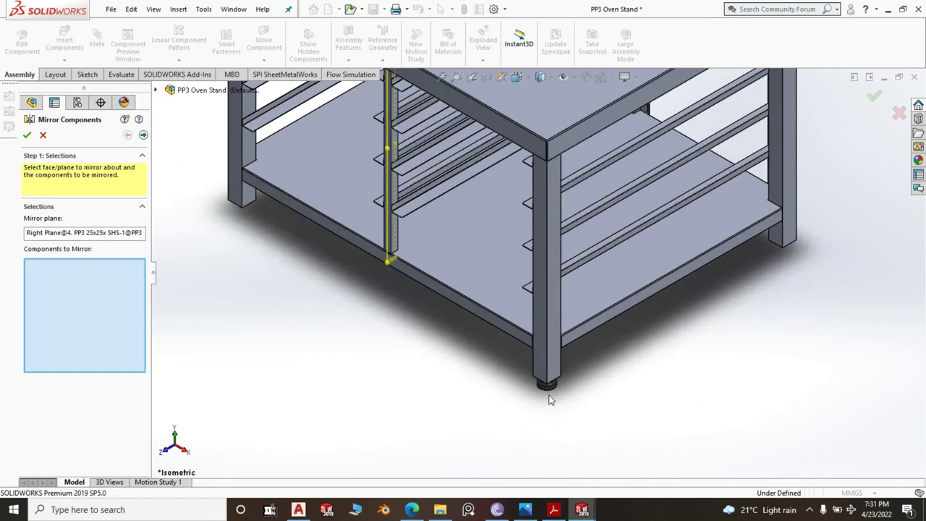
{"action": "left_click", "coordinate": [548, 389]}
{"action": "key", "text": "Return"}
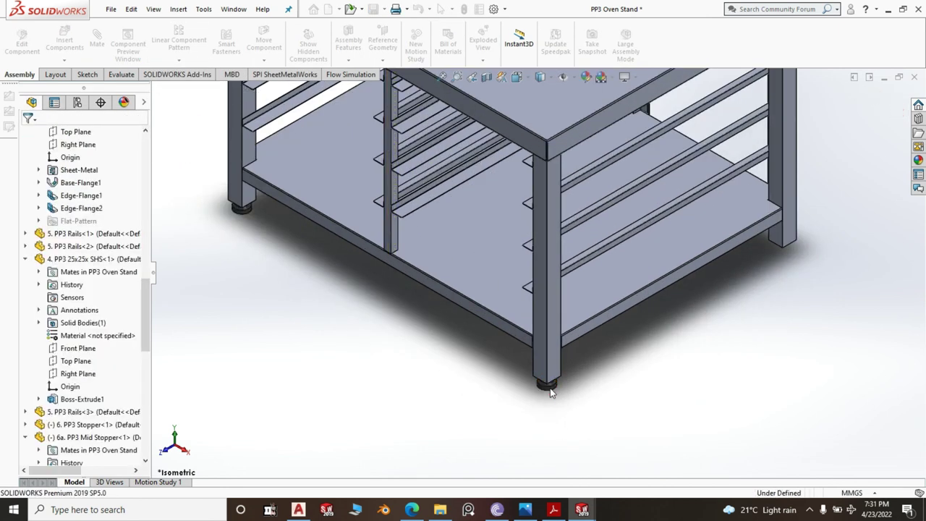
{"action": "scroll", "coordinate": [463, 355], "scroll_direction": "up", "scroll_amount": 3}
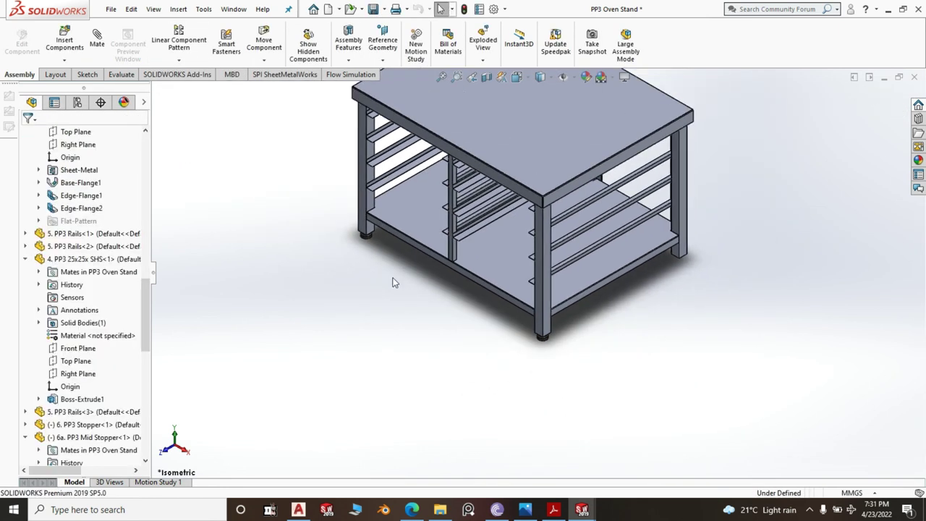
- Collapse the 25x25x SHS, Mid Stopper and 40x40 Grommet tree nodes
{"action": "left_click", "coordinate": [27, 259]}
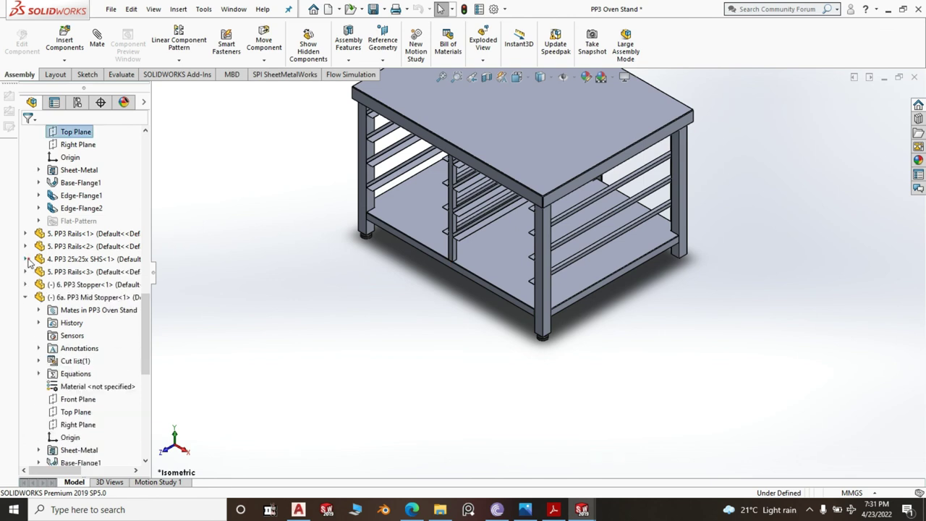
{"action": "left_click", "coordinate": [25, 297]}
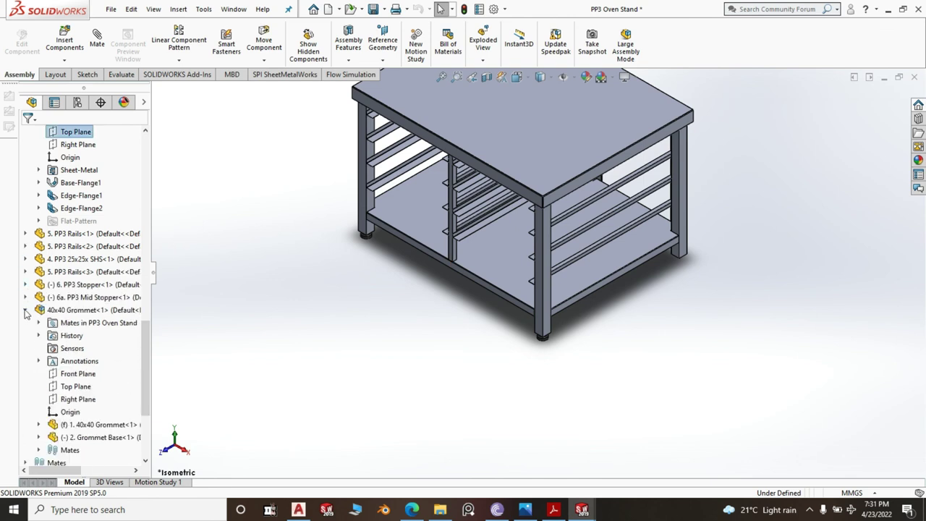
{"action": "left_click", "coordinate": [26, 310]}
{"action": "scroll", "coordinate": [103, 247], "scroll_direction": "up", "scroll_amount": 3}
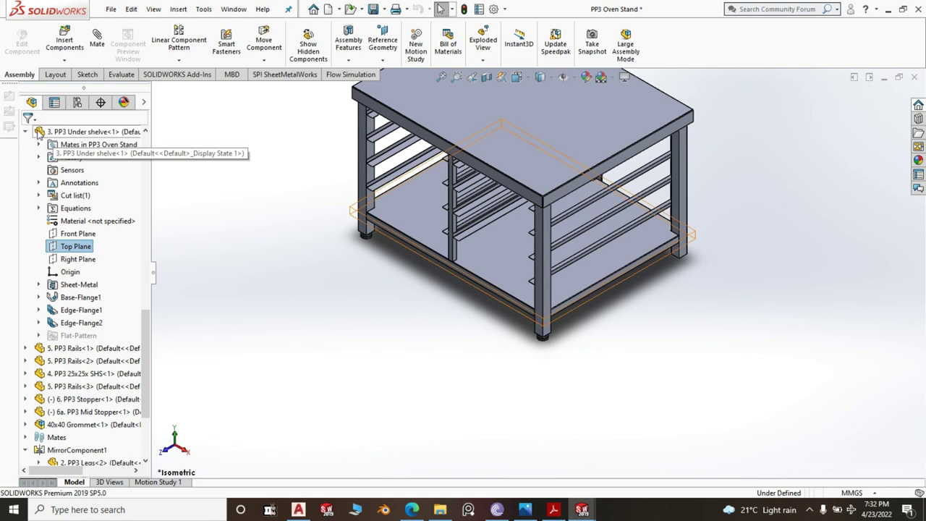
- Mirror both grommets about the 3. PP3 Under shelve's Front Plane
{"action": "left_click", "coordinate": [83, 235]}
{"action": "left_click", "coordinate": [179, 63]}
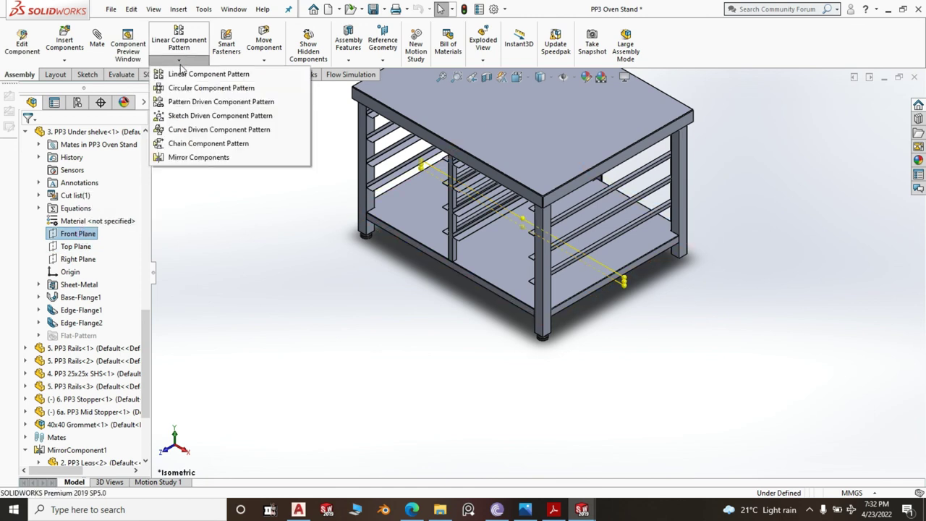
{"action": "left_click", "coordinate": [187, 157]}
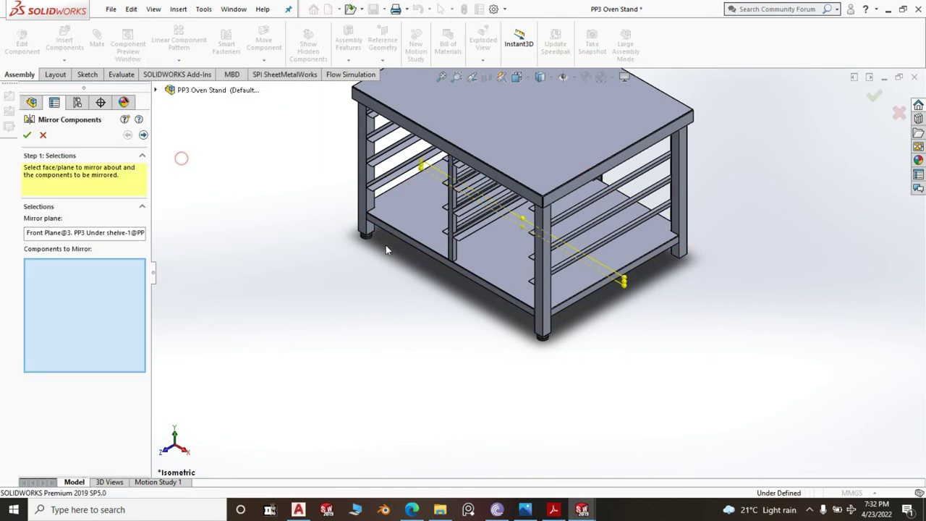
{"action": "scroll", "coordinate": [384, 241], "scroll_direction": "down", "scroll_amount": 3}
{"action": "left_click", "coordinate": [384, 233]}
{"action": "scroll", "coordinate": [387, 243], "scroll_direction": "up", "scroll_amount": 4}
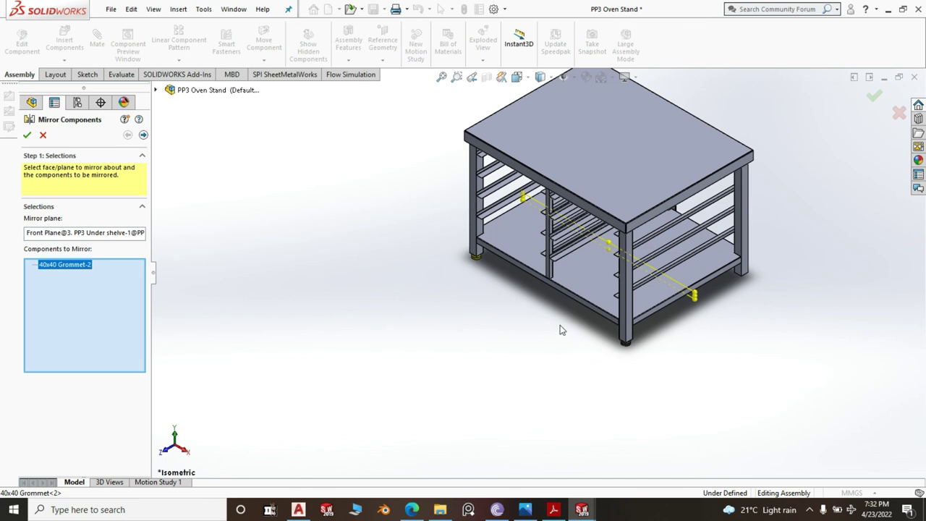
{"action": "scroll", "coordinate": [627, 349], "scroll_direction": "down", "scroll_amount": 3}
{"action": "scroll", "coordinate": [629, 340], "scroll_direction": "down", "scroll_amount": 2}
{"action": "left_click", "coordinate": [609, 311]}
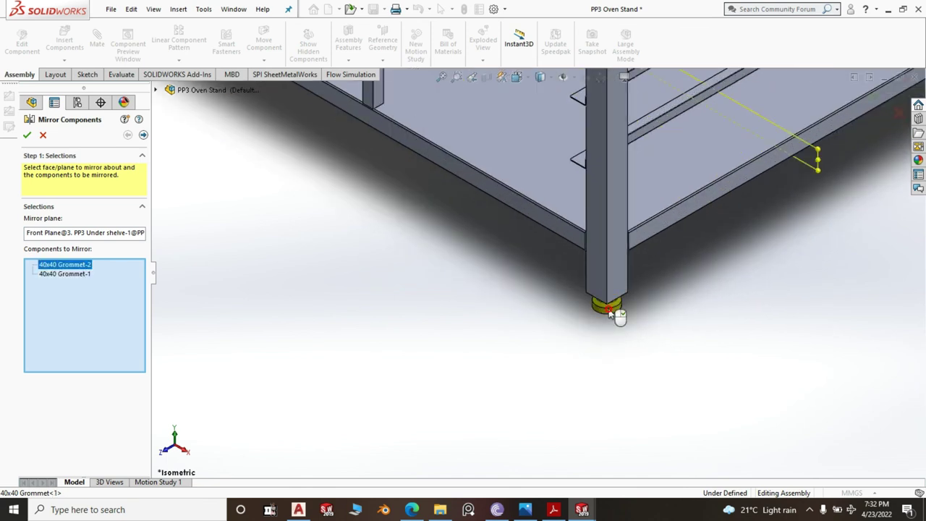
{"action": "key", "text": "Return"}
- Zoom out to the whole stand and save the PP3 Oven Stand assembly
{"action": "scroll", "coordinate": [411, 320], "scroll_direction": "up", "scroll_amount": 5}
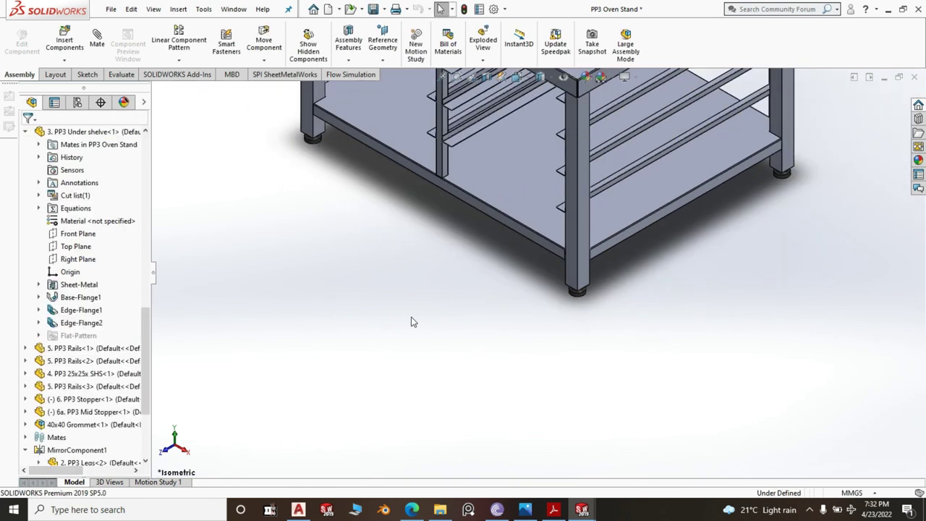
{"action": "scroll", "coordinate": [631, 284], "scroll_direction": "up", "scroll_amount": 2}
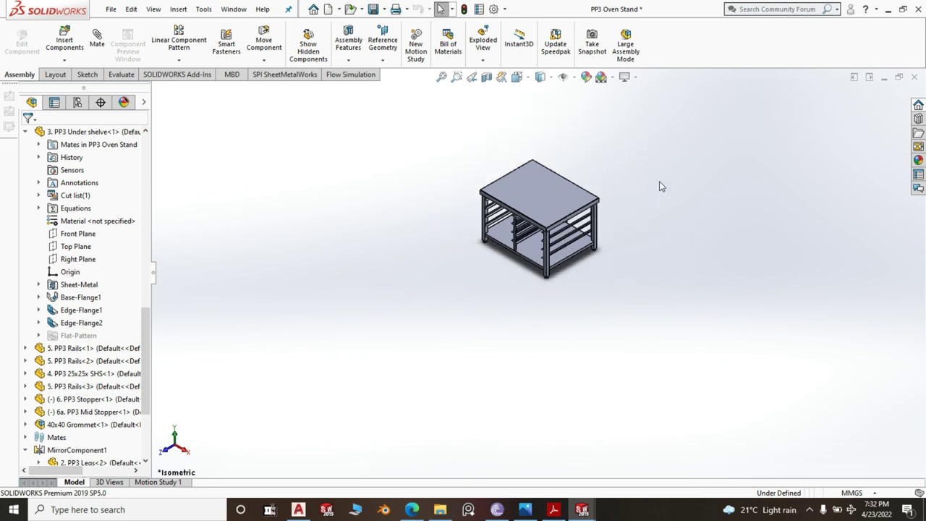
{"action": "scroll", "coordinate": [658, 186], "scroll_direction": "down", "scroll_amount": 1}
{"action": "left_click", "coordinate": [373, 9]}
{"action": "scroll", "coordinate": [578, 238], "scroll_direction": "down", "scroll_amount": 3}
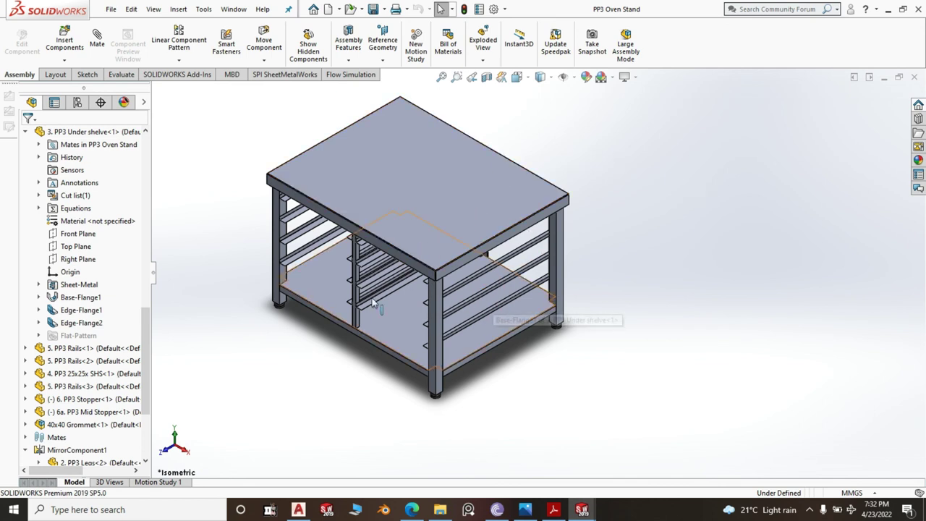
- Zoom in and orbit to inspect the rail-to-leg joints and shelf
{"action": "scroll", "coordinate": [358, 282], "scroll_direction": "down", "scroll_amount": 3}
{"action": "scroll", "coordinate": [390, 282], "scroll_direction": "up", "scroll_amount": 2}
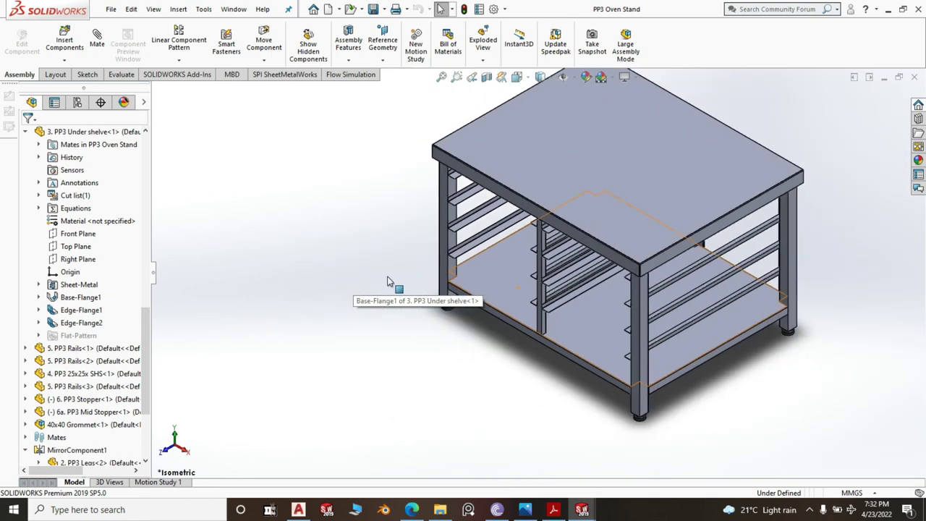
{"action": "scroll", "coordinate": [580, 317], "scroll_direction": "down", "scroll_amount": 3}
{"action": "scroll", "coordinate": [579, 316], "scroll_direction": "up", "scroll_amount": 4}
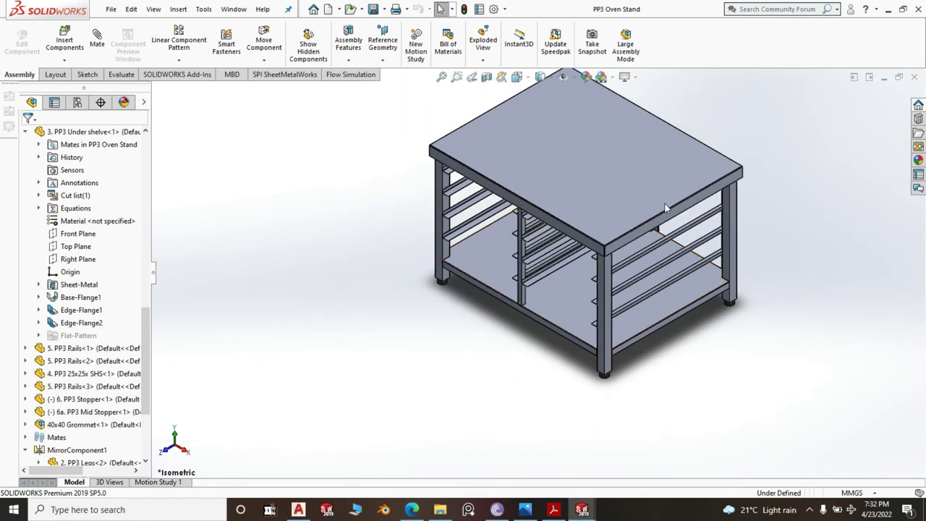
{"action": "scroll", "coordinate": [694, 316], "scroll_direction": "down", "scroll_amount": 3}
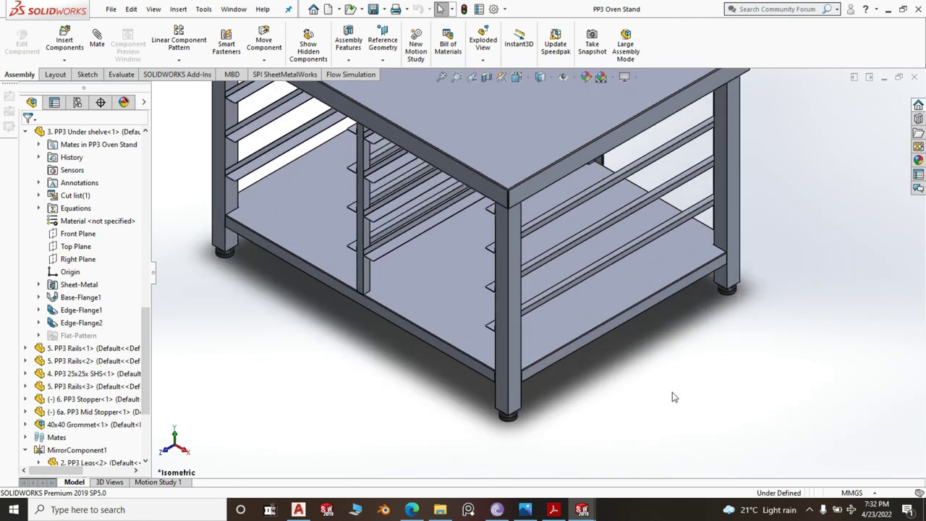
{"action": "scroll", "coordinate": [547, 233], "scroll_direction": "down", "scroll_amount": 2}
{"action": "scroll", "coordinate": [557, 245], "scroll_direction": "down", "scroll_amount": 4}
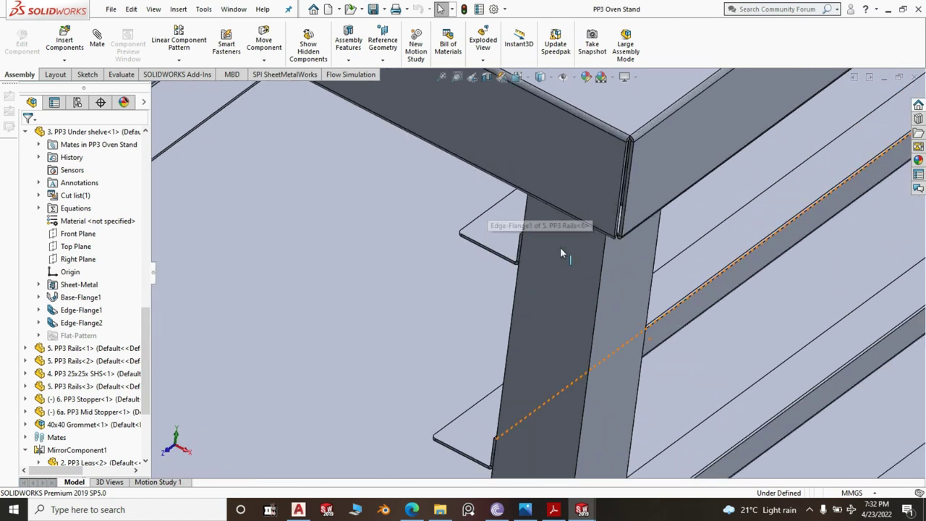
{"action": "scroll", "coordinate": [561, 256], "scroll_direction": "down", "scroll_amount": 4}
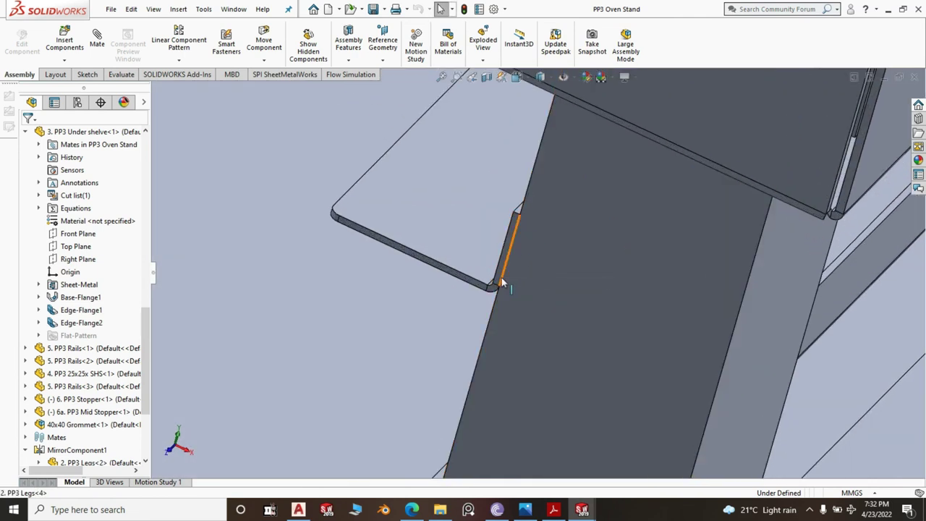
{"action": "middle_click_drag", "start_coordinate": [539, 311], "coordinate": [594, 225]}
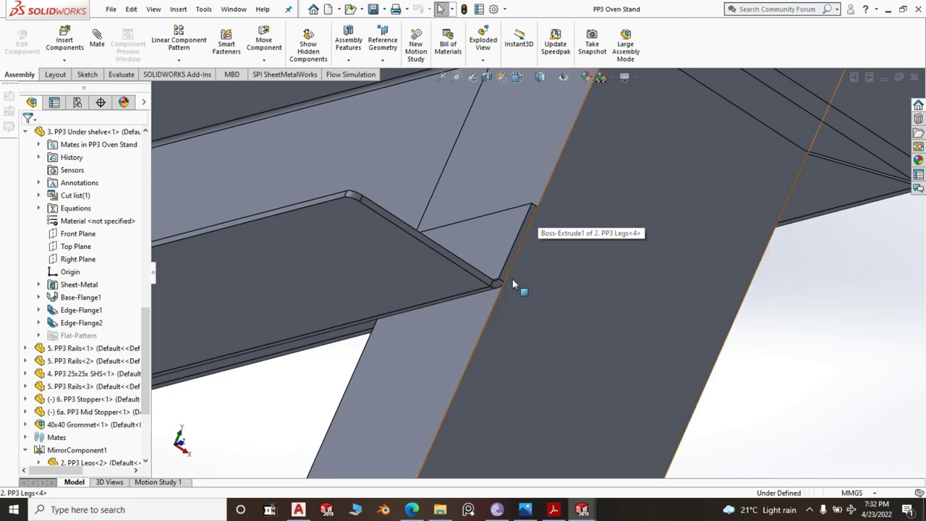
- Orbit to the tabletop corner, then zoom back out to the full oven stand
{"action": "scroll", "coordinate": [467, 283], "scroll_direction": "up", "scroll_amount": 4}
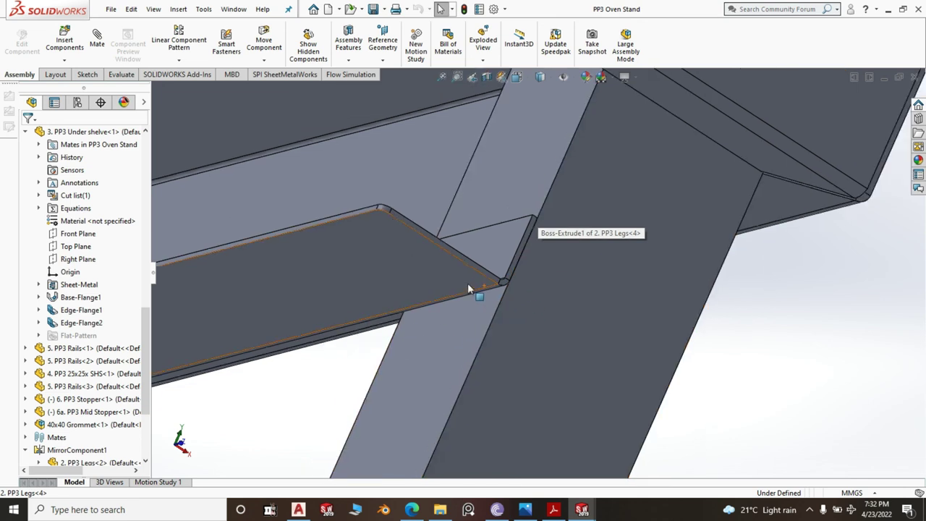
{"action": "scroll", "coordinate": [576, 348], "scroll_direction": "up", "scroll_amount": 2}
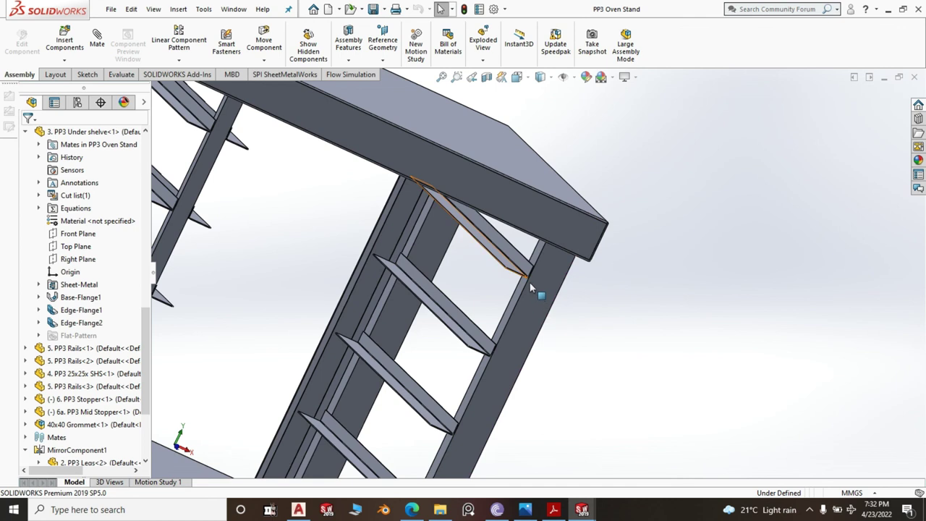
{"action": "scroll", "coordinate": [533, 286], "scroll_direction": "down", "scroll_amount": 5}
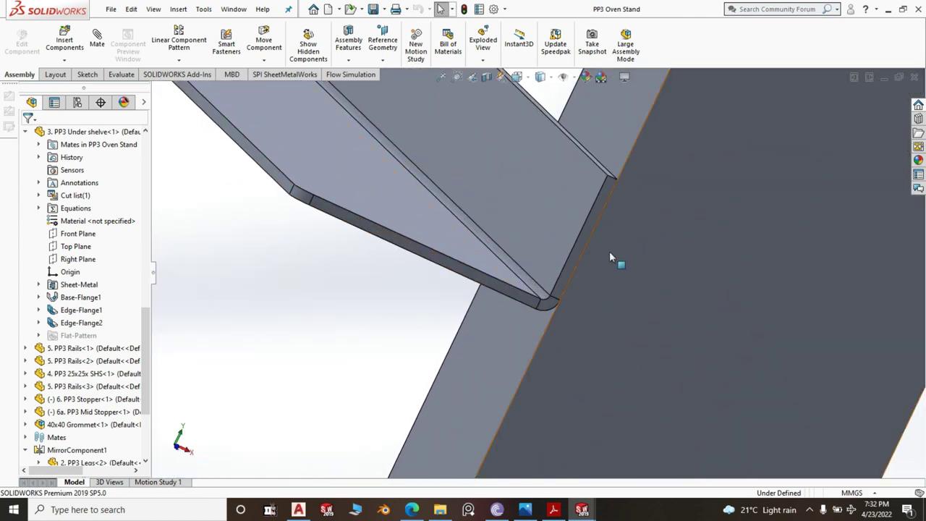
{"action": "scroll", "coordinate": [609, 251], "scroll_direction": "up", "scroll_amount": 2}
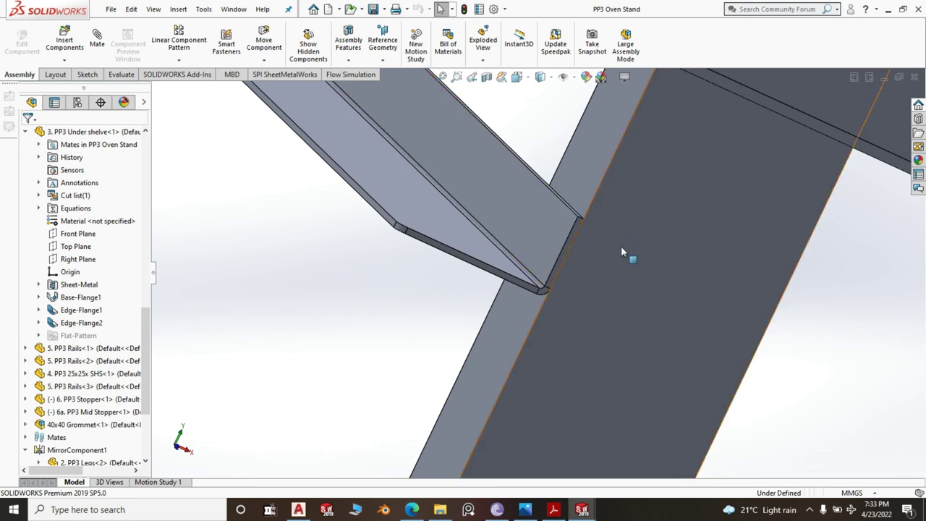
{"action": "scroll", "coordinate": [600, 256], "scroll_direction": "up", "scroll_amount": 5}
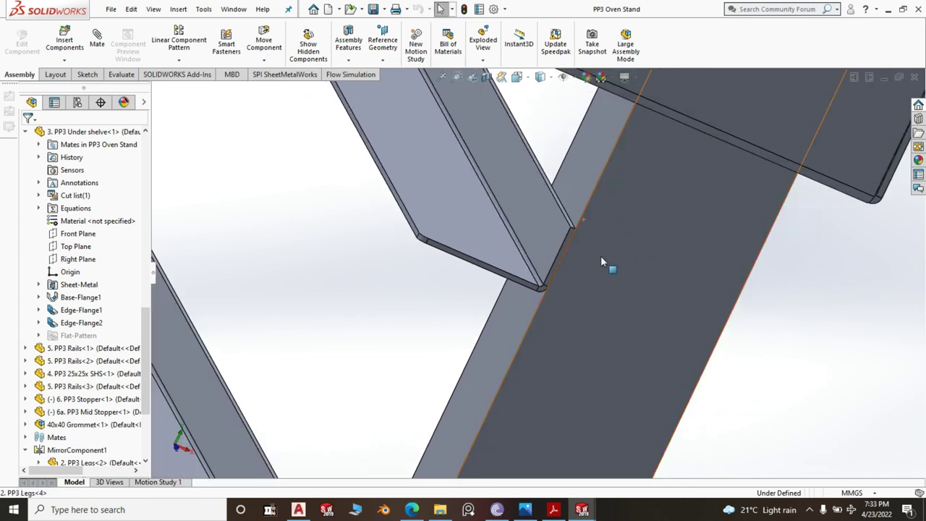
{"action": "middle_click_drag", "start_coordinate": [597, 265], "coordinate": [620, 219]}
{"action": "scroll", "coordinate": [620, 219], "scroll_direction": "down", "scroll_amount": 3}
{"action": "scroll", "coordinate": [620, 218], "scroll_direction": "down", "scroll_amount": 2}
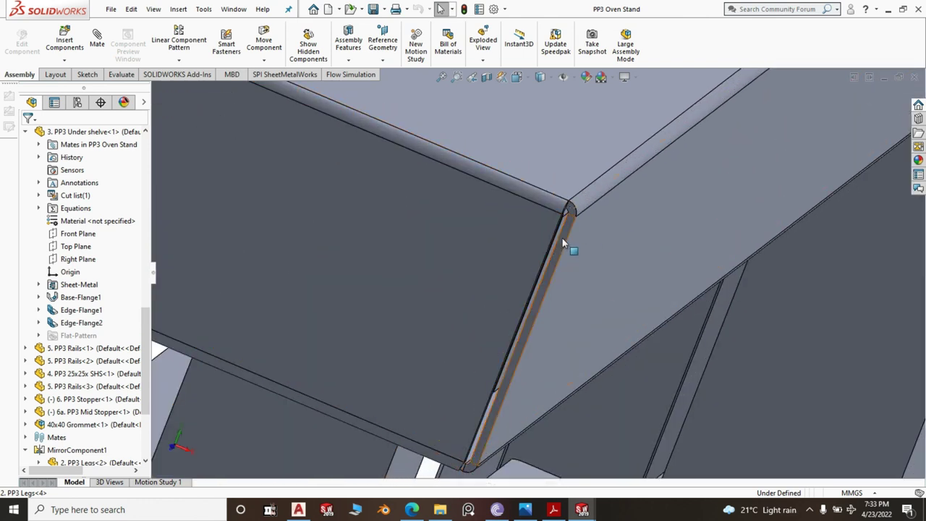
{"action": "scroll", "coordinate": [567, 242], "scroll_direction": "up", "scroll_amount": 2}
{"action": "scroll", "coordinate": [567, 240], "scroll_direction": "up", "scroll_amount": 3}
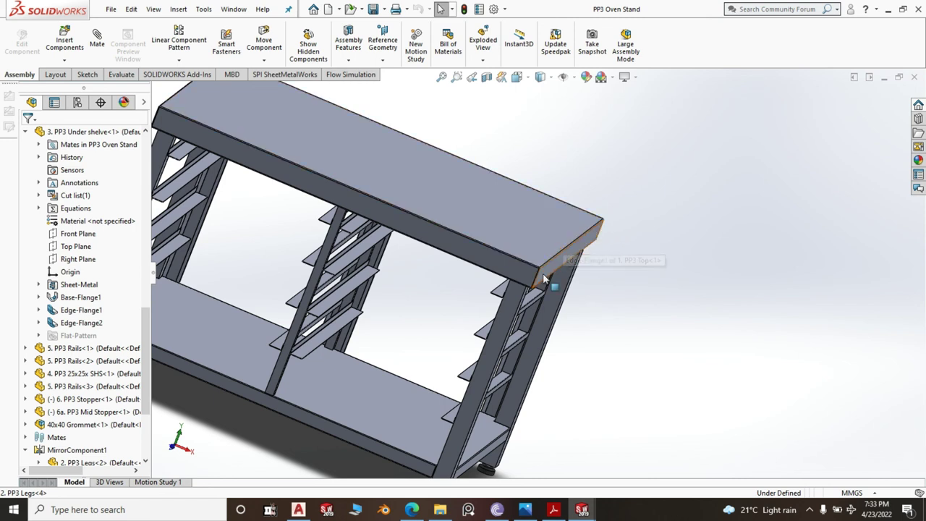
{"action": "scroll", "coordinate": [611, 285], "scroll_direction": "down", "scroll_amount": 2}
{"action": "scroll", "coordinate": [612, 285], "scroll_direction": "up", "scroll_amount": 5}
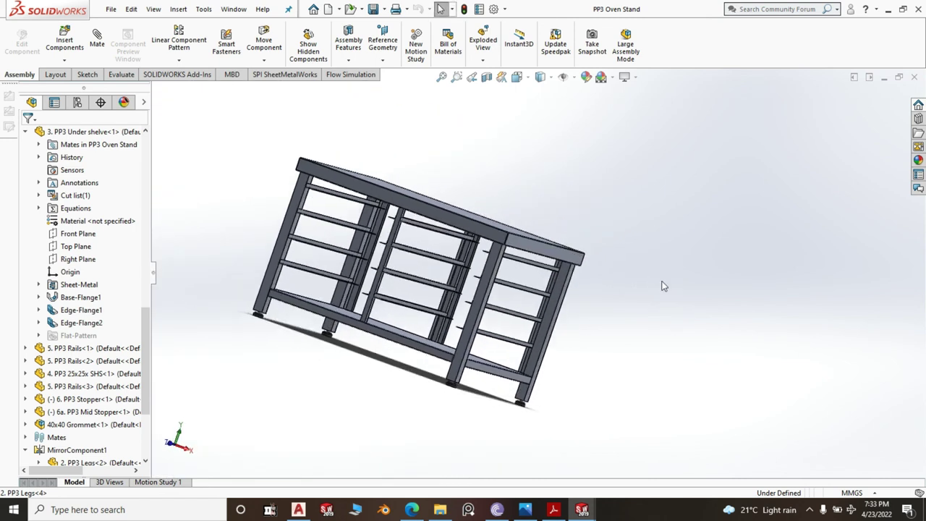
- Show the oven stand in isometric view zoomed to fit, then switch to AutoCAD's Layout.dwg
{"action": "key", "text": "space"}
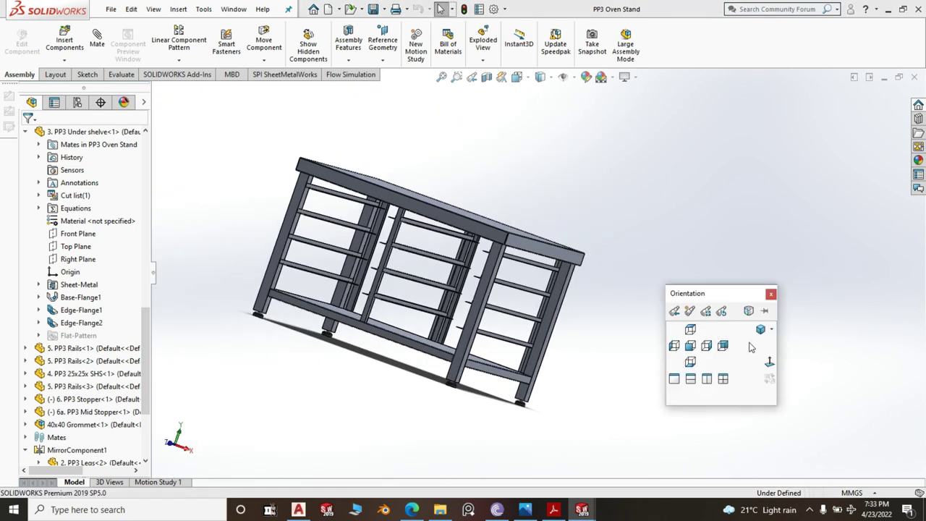
{"action": "left_click", "coordinate": [764, 330]}
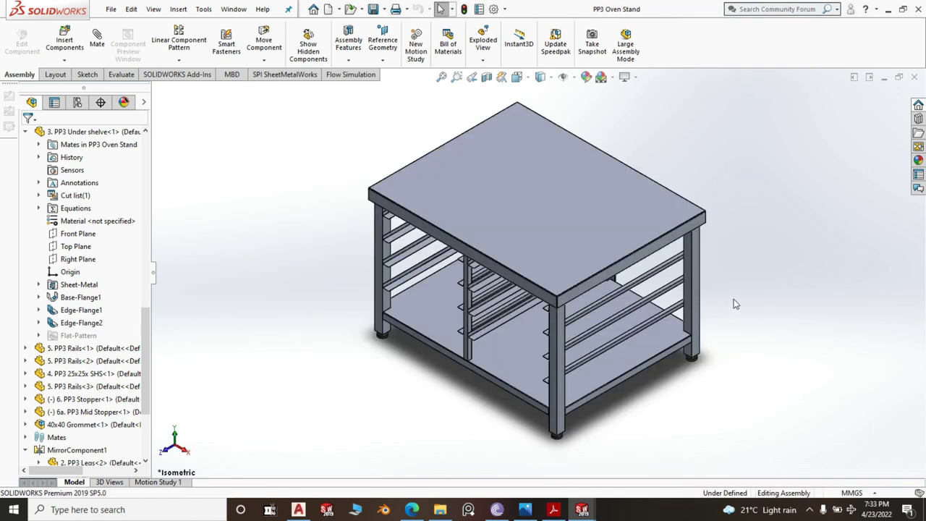
{"action": "key", "text": "z"}
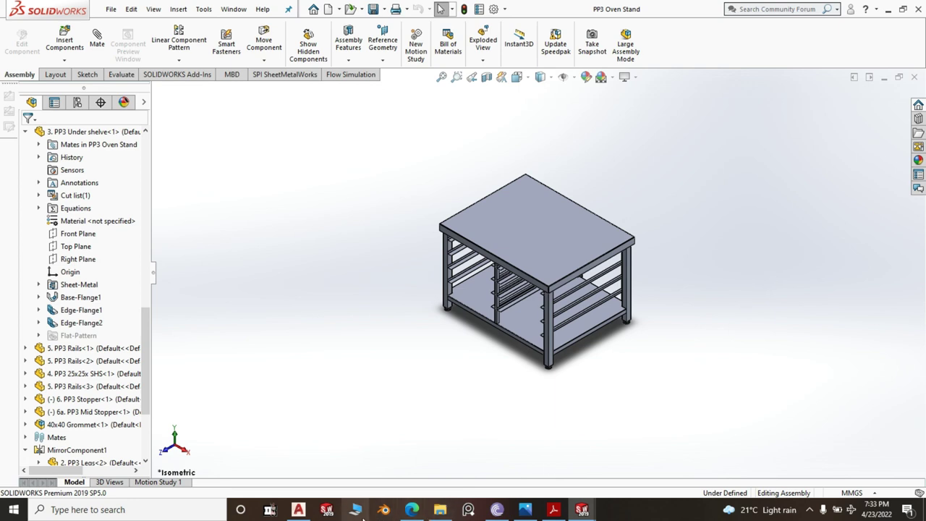
{"action": "left_click", "coordinate": [298, 509]}
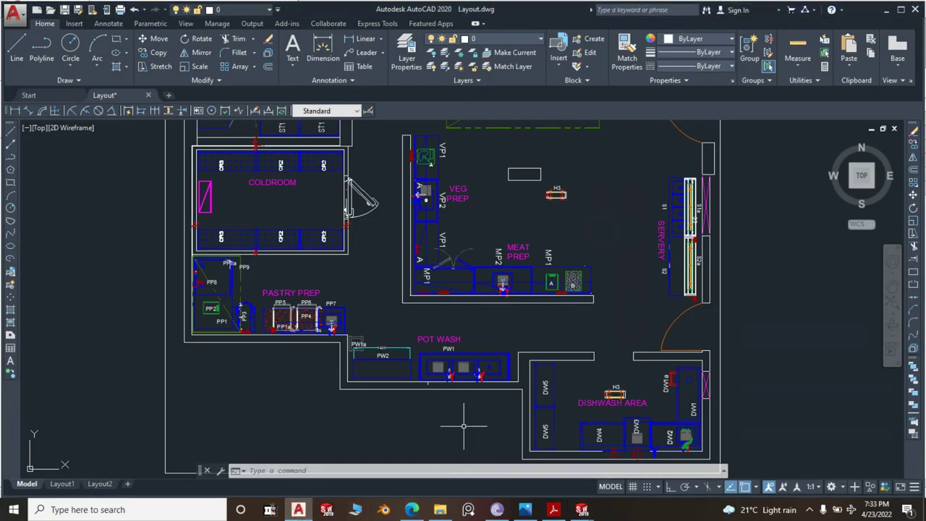
- Zoom around the Layout.dwg kitchen plan's prep, wash and hot kitchen areas, then show SOLIDWORKS previews
{"action": "scroll", "coordinate": [462, 425], "scroll_direction": "up", "scroll_amount": 3}
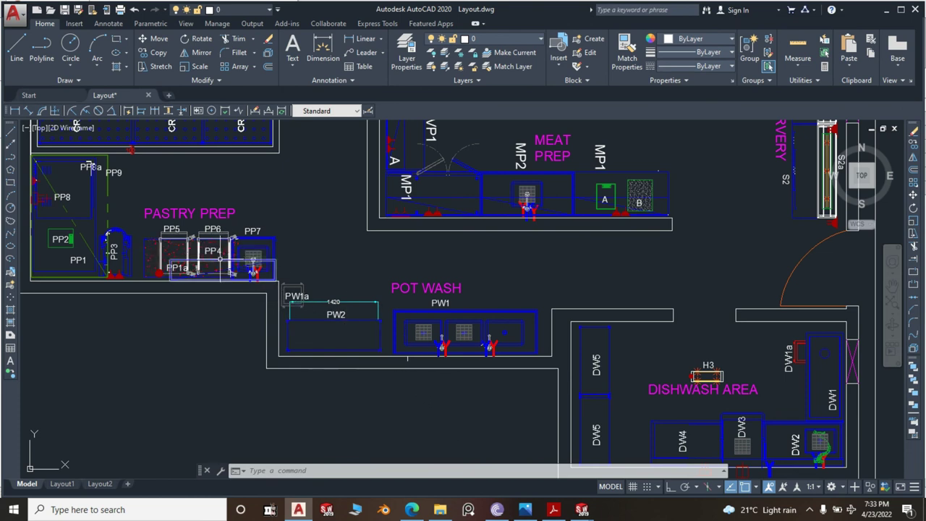
{"action": "scroll", "coordinate": [266, 243], "scroll_direction": "down", "scroll_amount": 5}
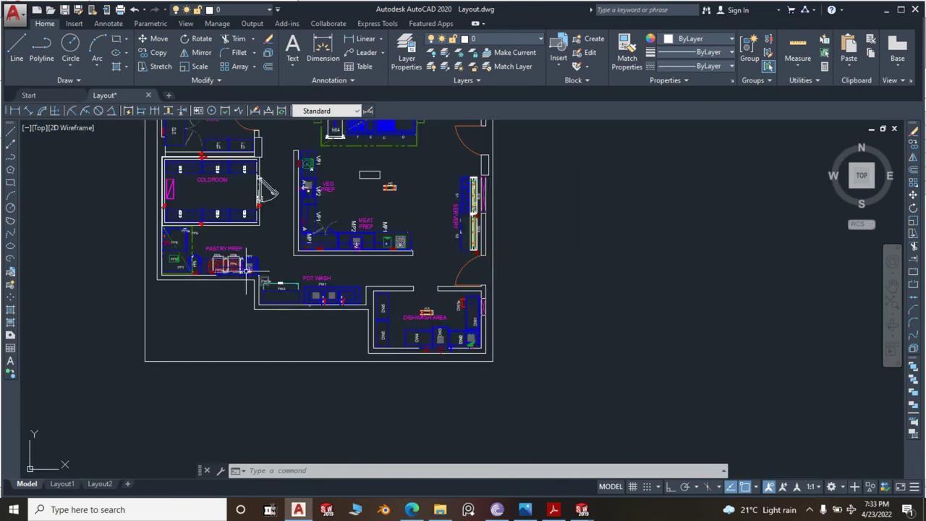
{"action": "scroll", "coordinate": [267, 248], "scroll_direction": "up", "scroll_amount": 6}
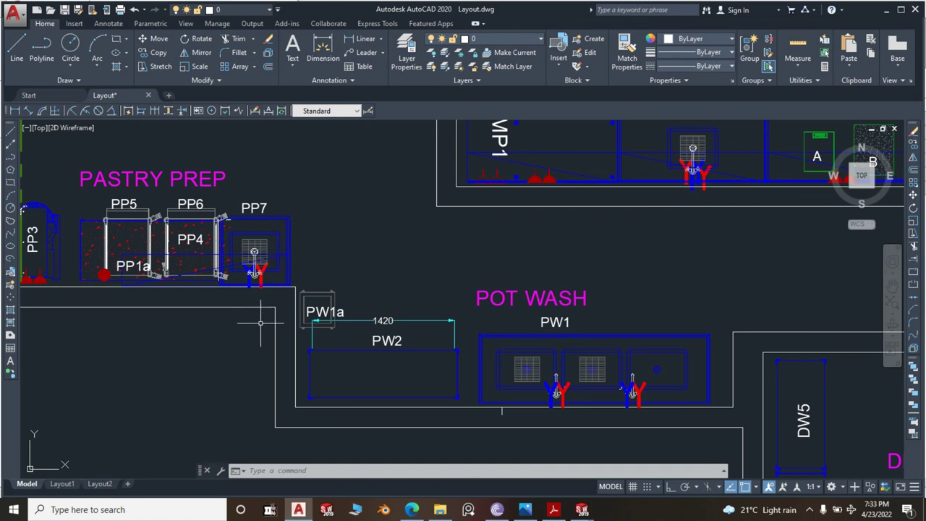
{"action": "scroll", "coordinate": [260, 323], "scroll_direction": "down", "scroll_amount": 5}
{"action": "scroll", "coordinate": [271, 279], "scroll_direction": "up", "scroll_amount": 5}
{"action": "scroll", "coordinate": [265, 325], "scroll_direction": "down", "scroll_amount": 8}
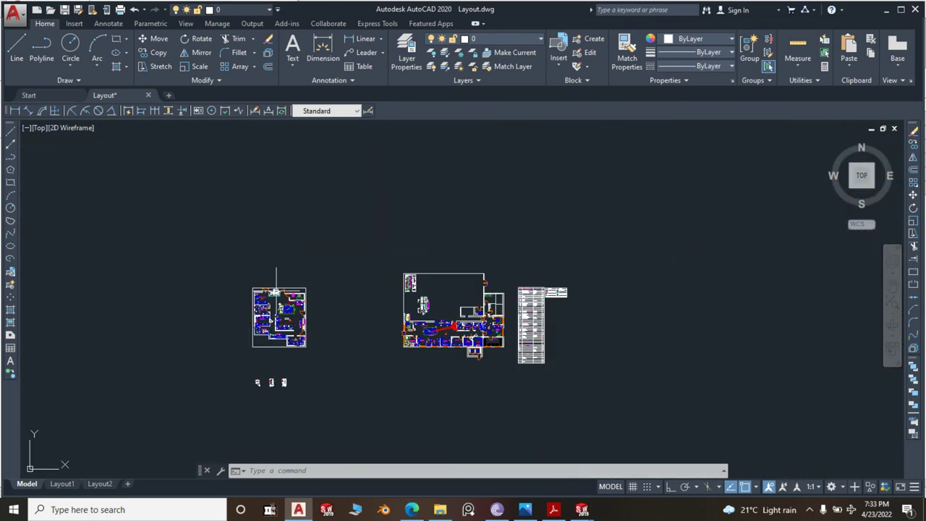
{"action": "scroll", "coordinate": [276, 291], "scroll_direction": "up", "scroll_amount": 5}
{"action": "scroll", "coordinate": [299, 316], "scroll_direction": "down", "scroll_amount": 3}
{"action": "scroll", "coordinate": [315, 361], "scroll_direction": "up", "scroll_amount": 6}
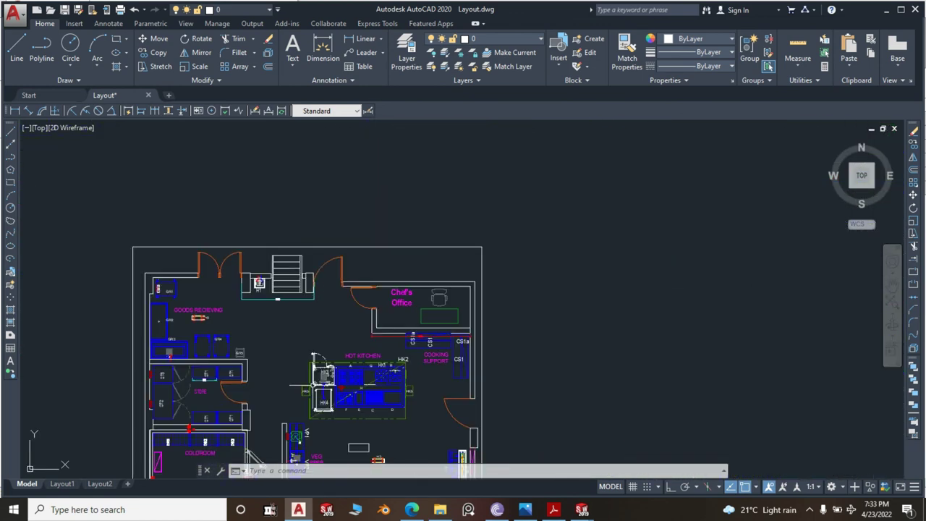
{"action": "scroll", "coordinate": [226, 233], "scroll_direction": "up", "scroll_amount": 2}
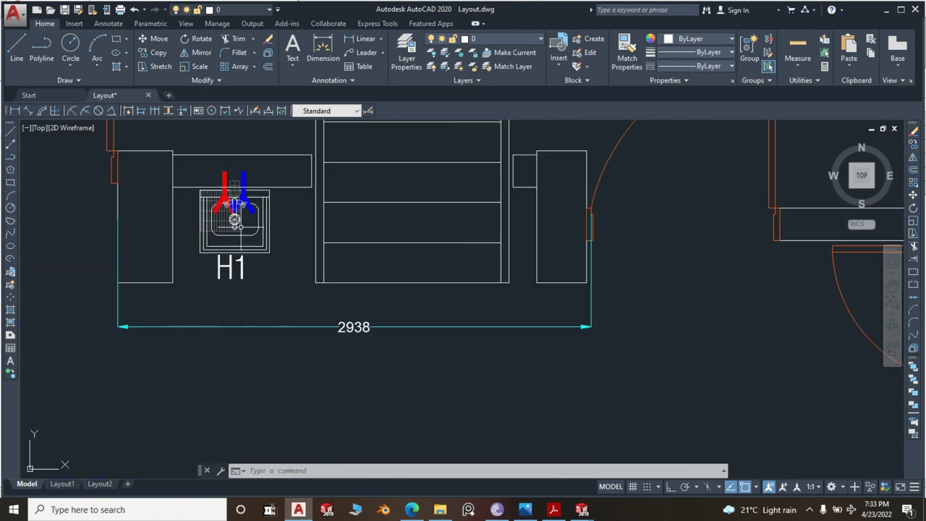
{"action": "scroll", "coordinate": [236, 206], "scroll_direction": "down", "scroll_amount": 6}
{"action": "scroll", "coordinate": [380, 329], "scroll_direction": "up", "scroll_amount": 2}
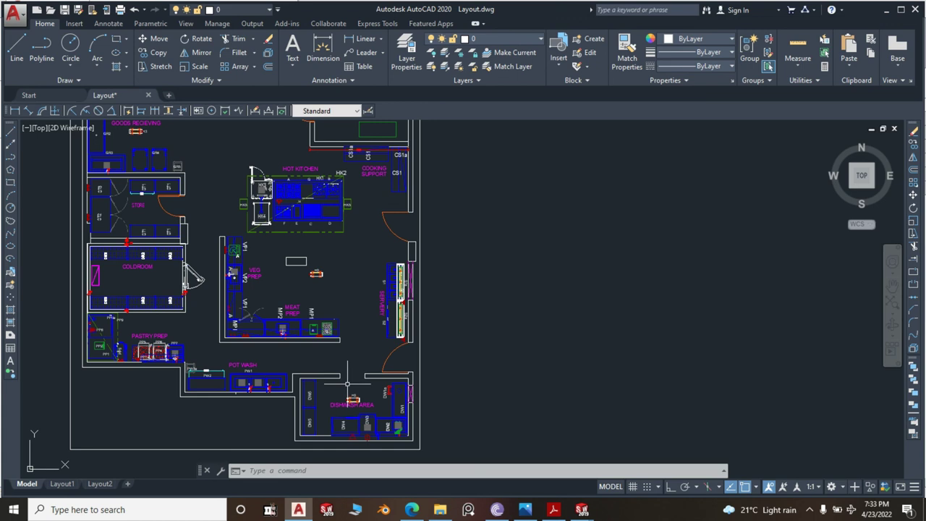
{"action": "scroll", "coordinate": [347, 384], "scroll_direction": "up", "scroll_amount": 2}
{"action": "scroll", "coordinate": [291, 346], "scroll_direction": "down", "scroll_amount": 8}
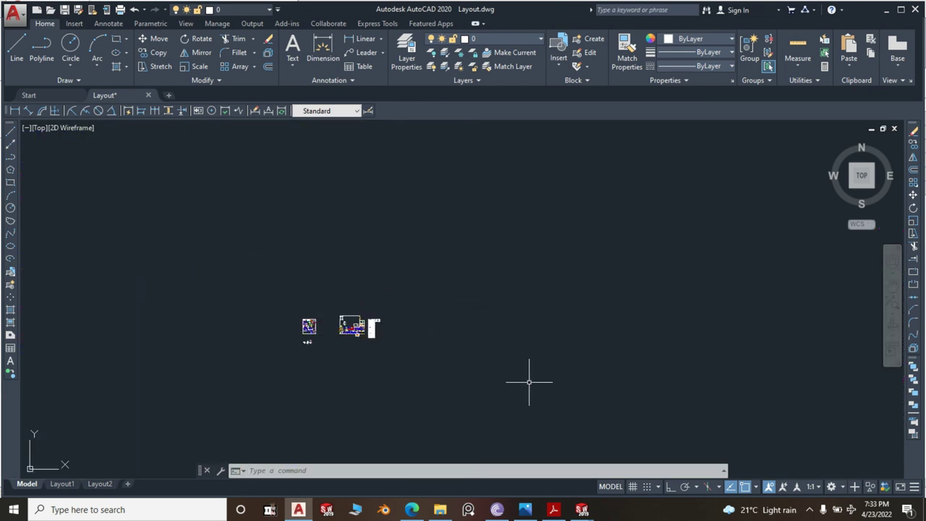
{"action": "left_click", "coordinate": [581, 509]}
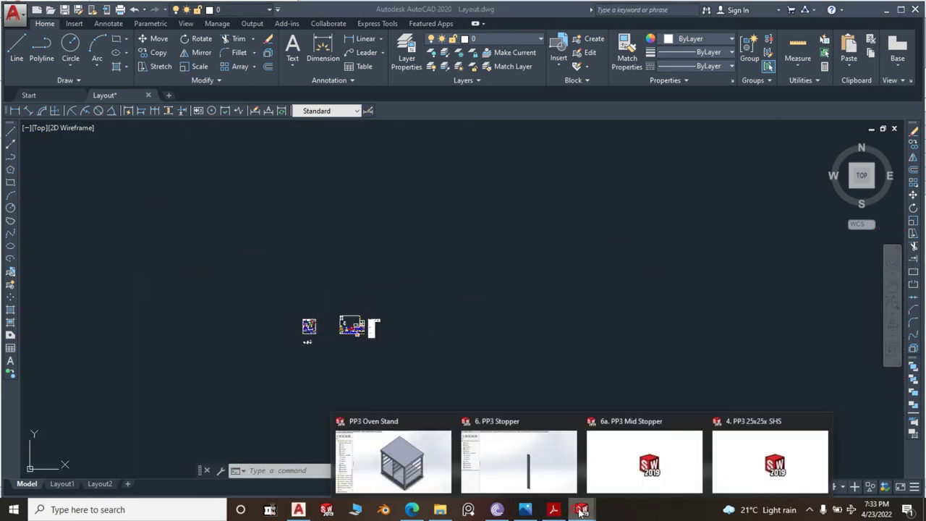
- Bring the PP3 Oven Stand assembly window back to the front from the SOLIDWORKS previews
{"action": "left_click", "coordinate": [439, 474]}
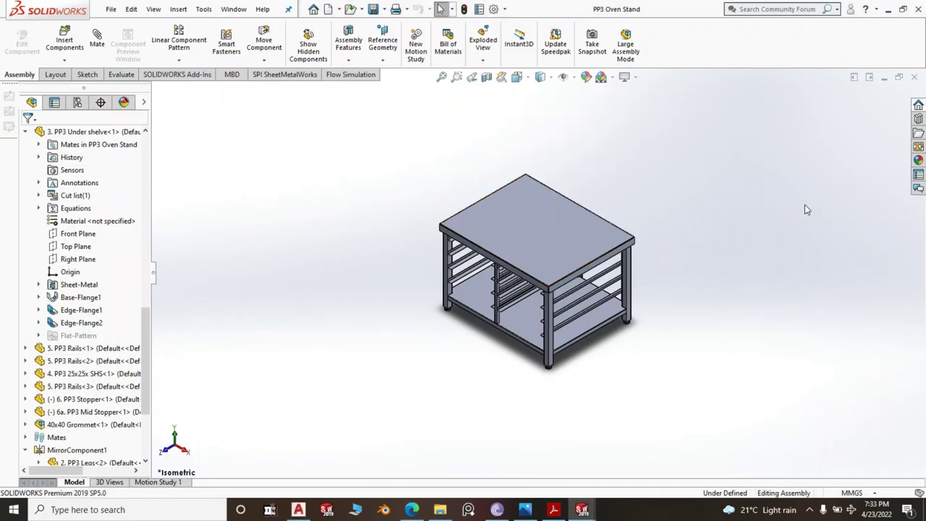
{"action": "left_click", "coordinate": [810, 509]}
{"action": "left_click", "coordinate": [799, 487]}
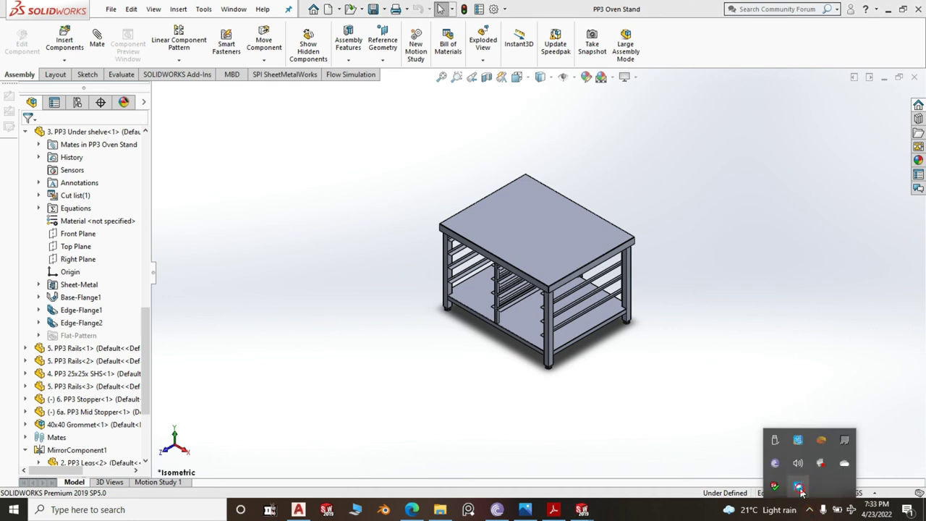